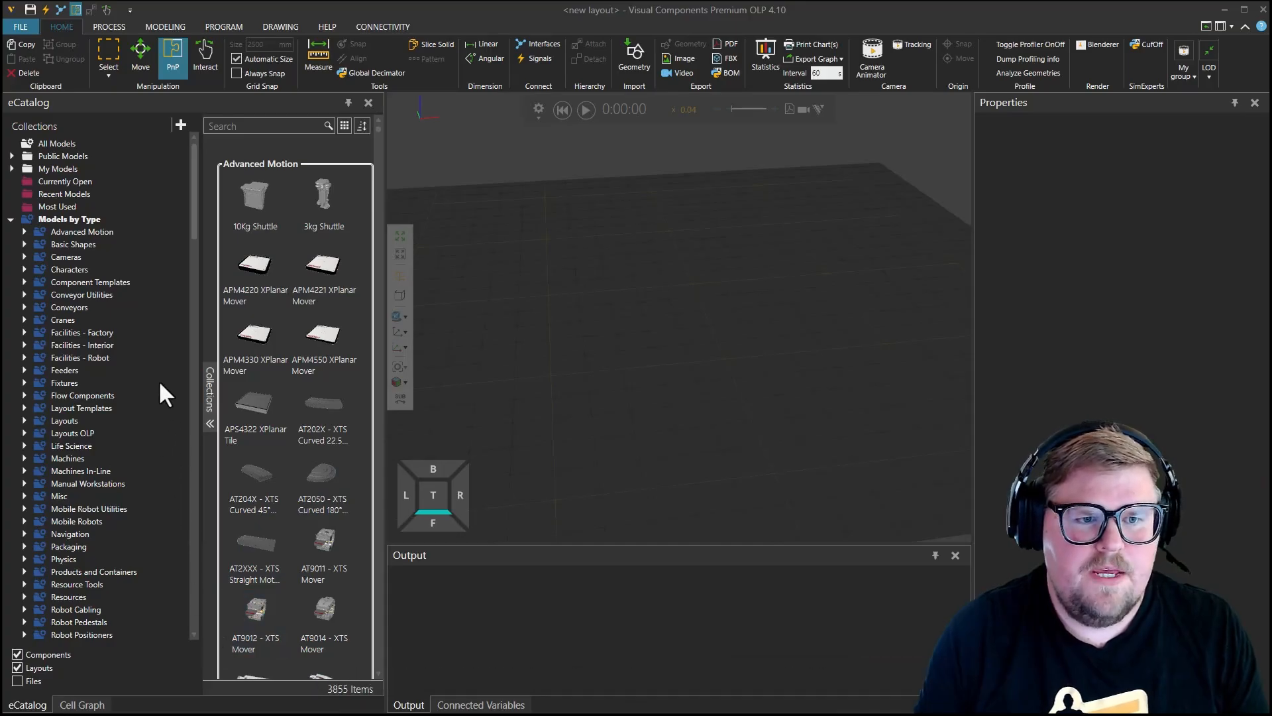
Step: Add the Conveyor model from the Visual Components conveyor collection to the layout
{"action": "left_click", "coordinate": [24, 308]}
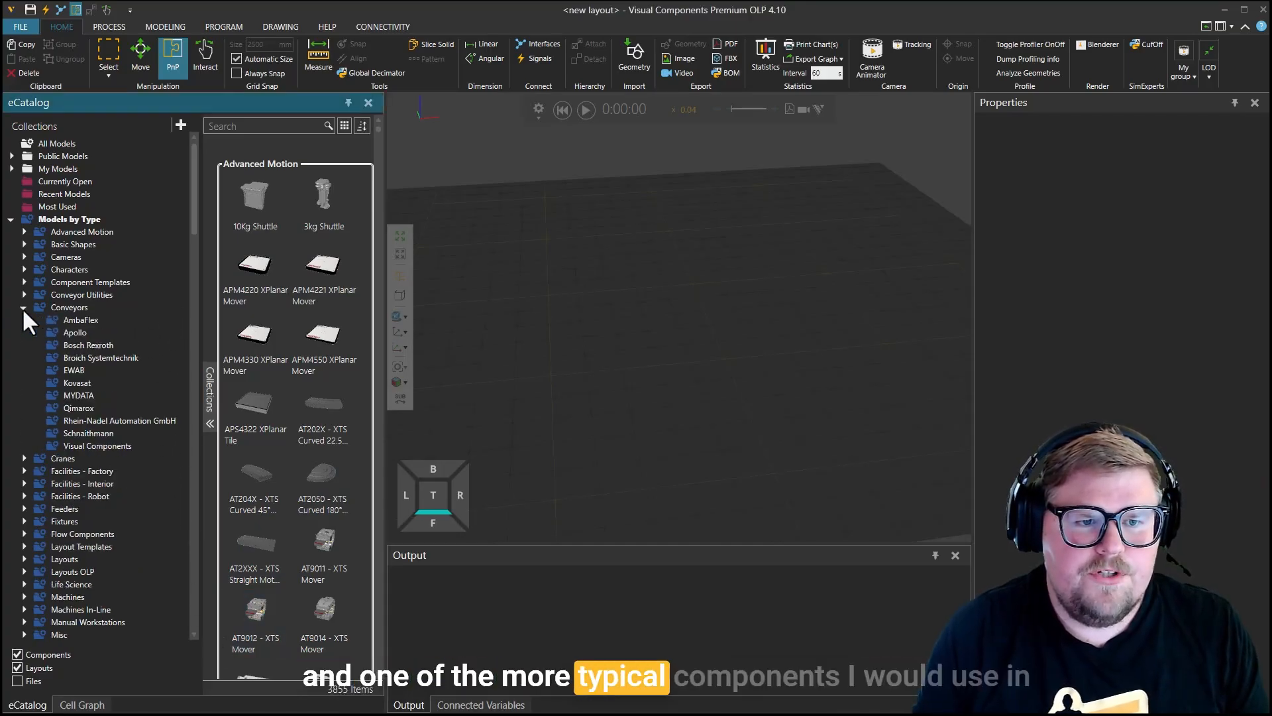
{"action": "left_click", "coordinate": [119, 451]}
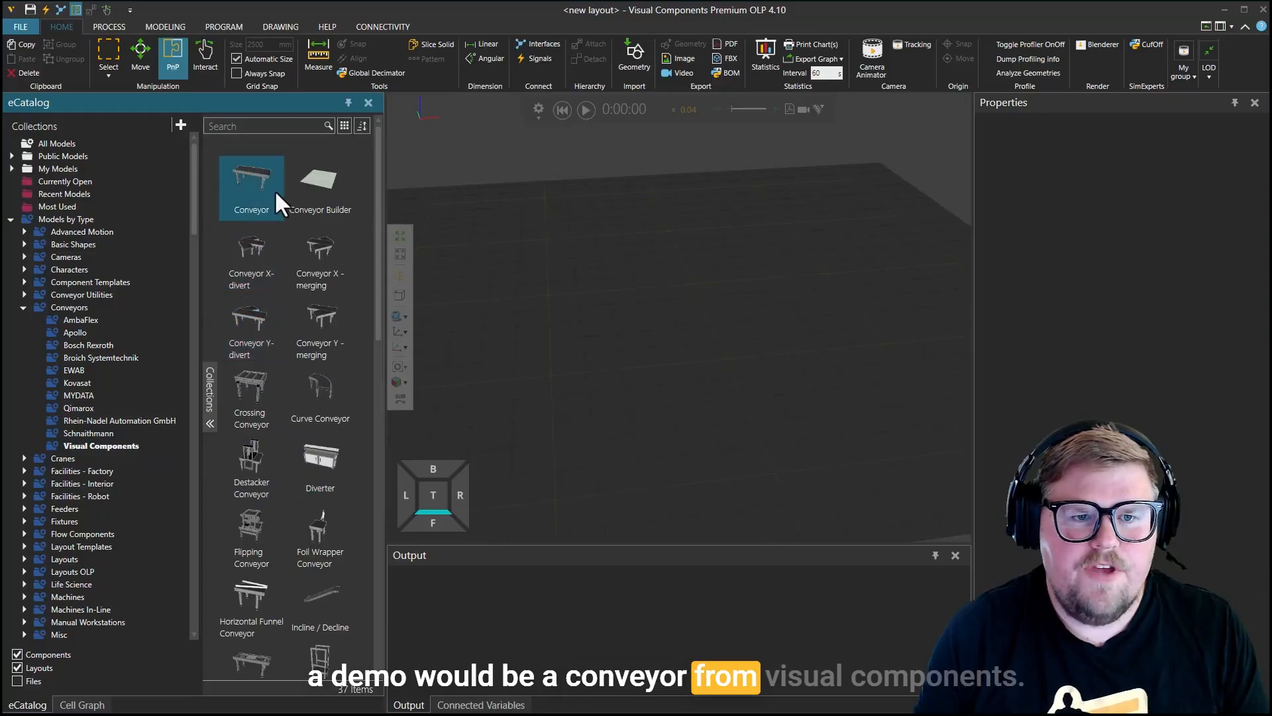
{"action": "left_click", "coordinate": [263, 184]}
{"action": "double_click", "coordinate": [263, 184]}
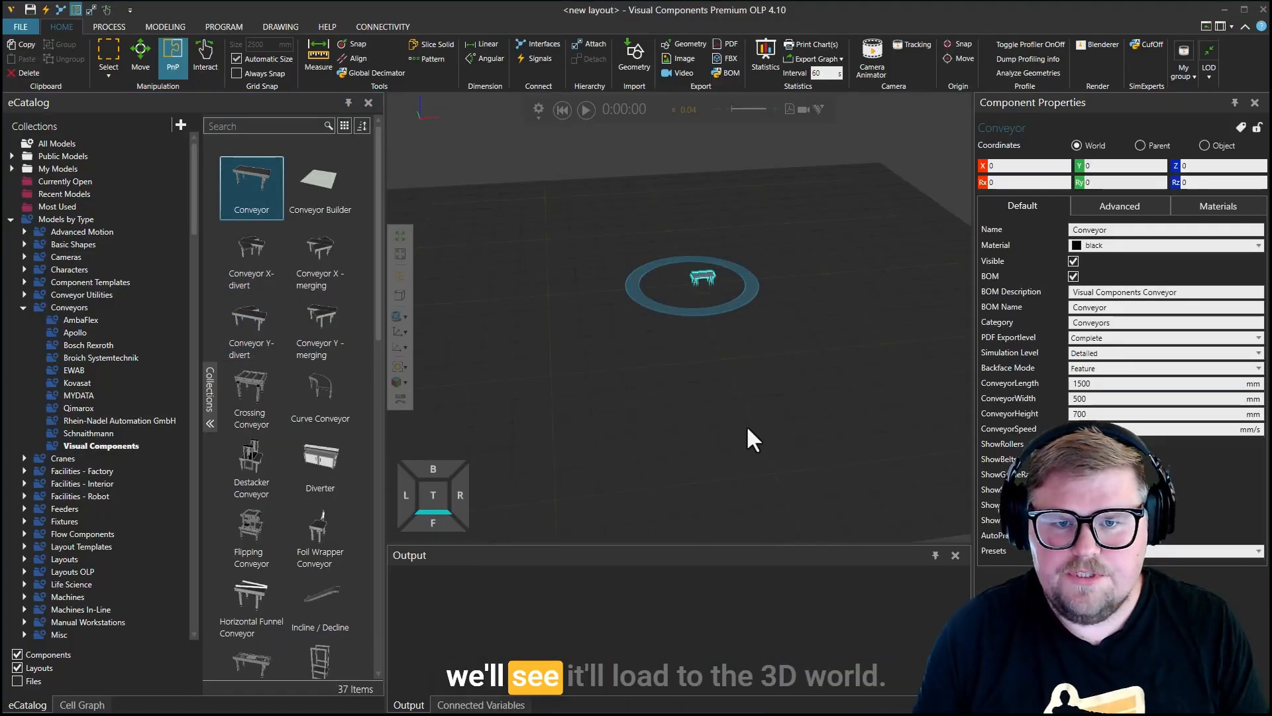
{"action": "key", "text": "ctrl+f"}
{"action": "scroll", "coordinate": [710, 444], "scroll_direction": "down", "scroll_amount": 2}
{"action": "mouse_move", "coordinate": [709, 444]}
{"action": "right_mouse_down"}
{"action": "mouse_move", "coordinate": [741, 443]}
{"action": "mouse_move", "coordinate": [696, 446]}
{"action": "mouse_move", "coordinate": [744, 446]}
{"action": "mouse_move", "coordinate": [726, 445]}
{"action": "right_mouse_up"}
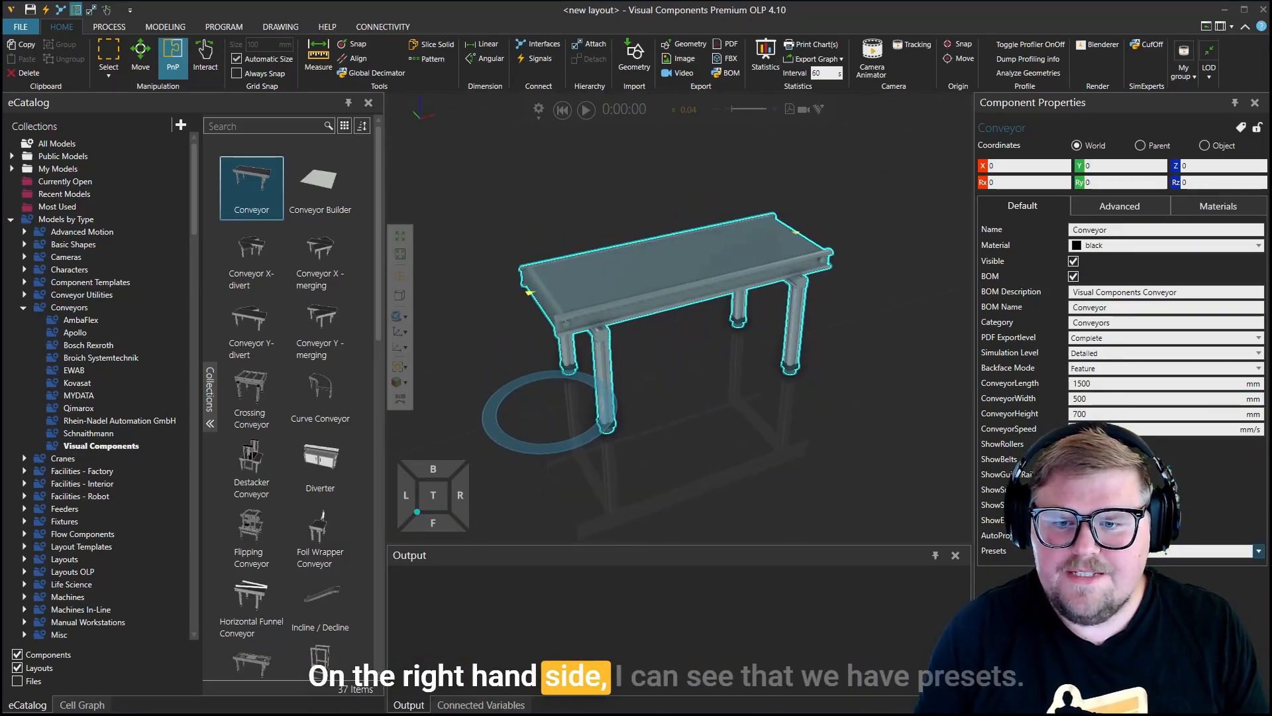
Step: Try out the conveyor's different presets and return it to the belt version
{"action": "left_click", "coordinate": [1126, 551]}
{"action": "left_click", "coordinate": [1161, 550]}
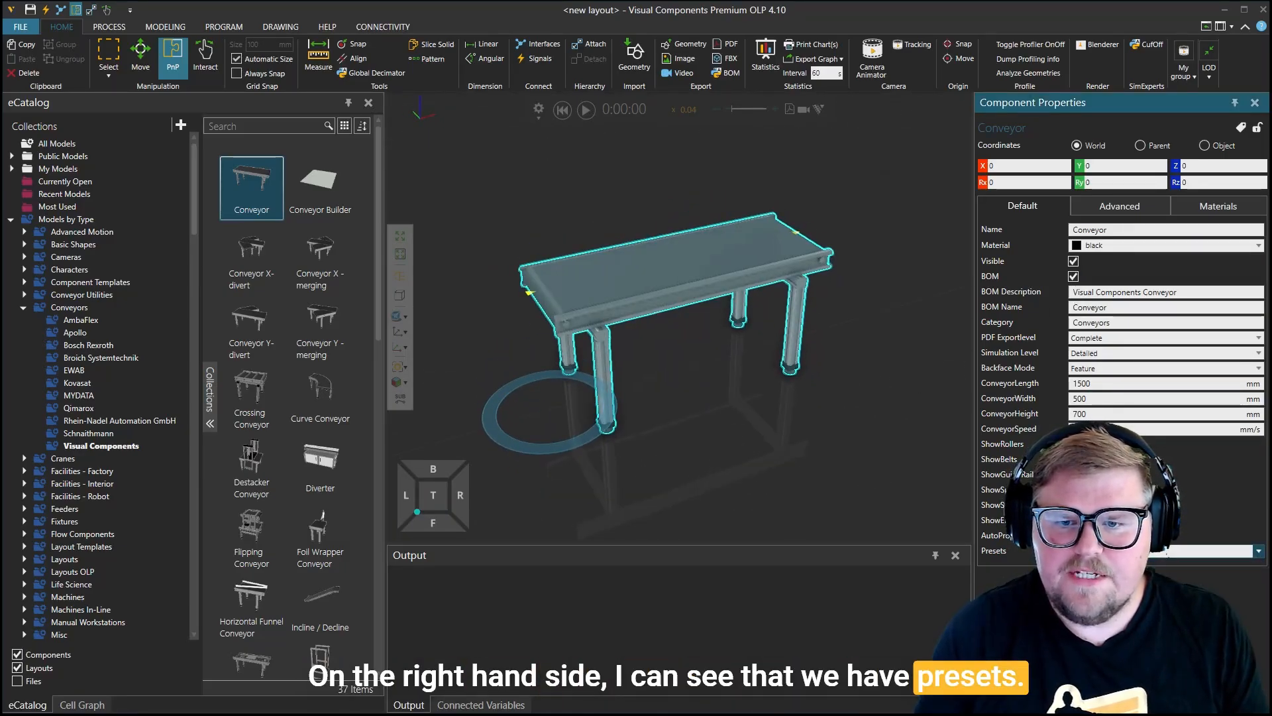
{"action": "key", "text": "Down"}
{"action": "key", "text": "Down"}
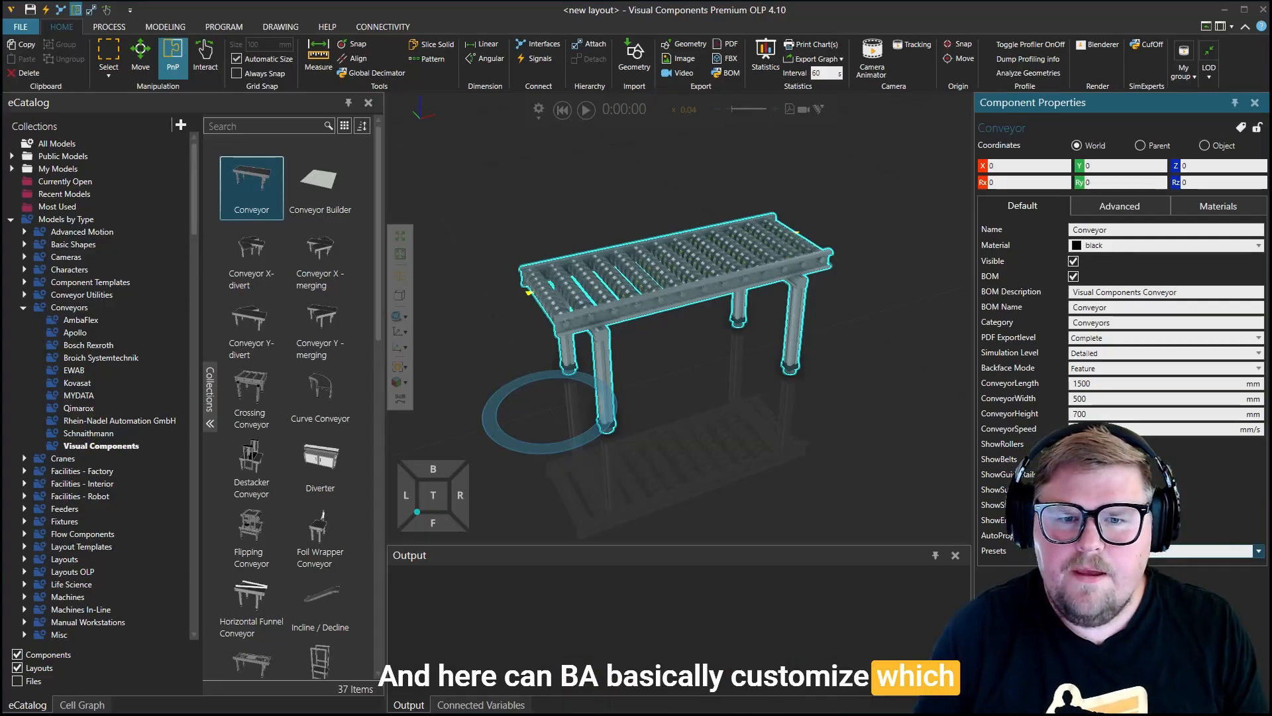
{"action": "key", "text": "Down"}
{"action": "key", "text": "Down"}
{"action": "key", "text": "Down"}
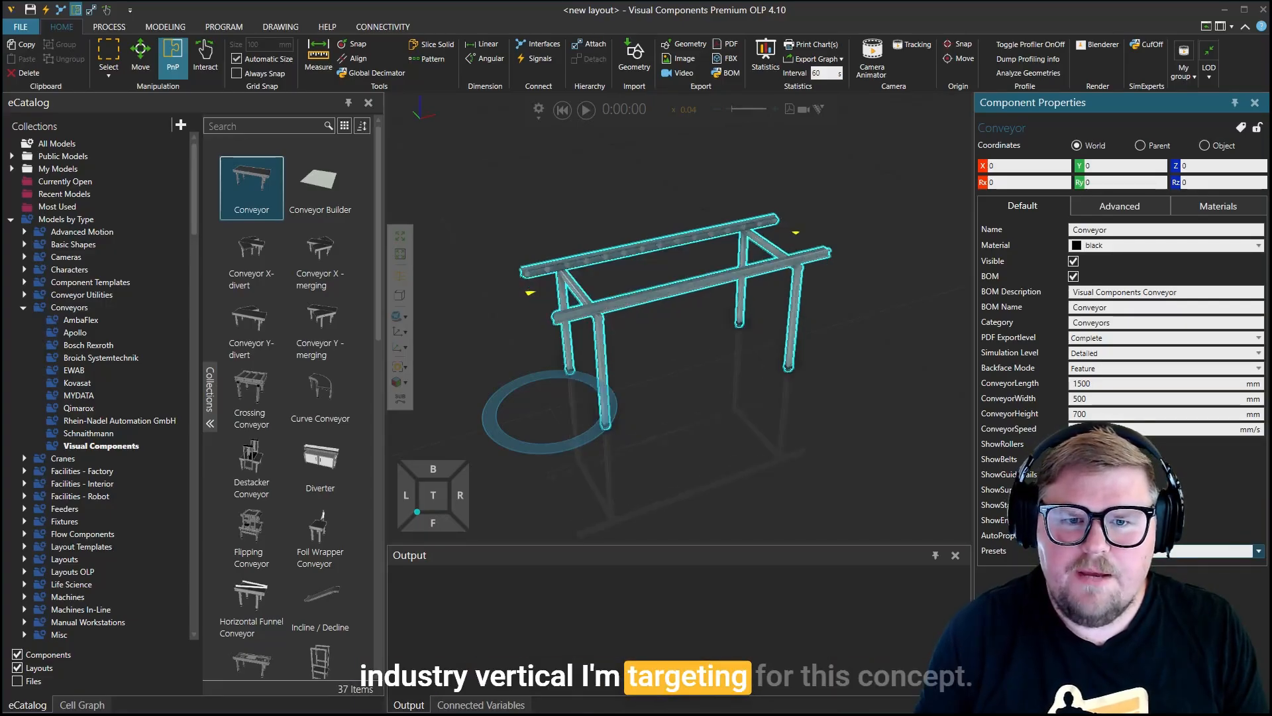
{"action": "key", "text": "Down"}
{"action": "key", "text": "Down"}
{"action": "key", "text": "Down"}
{"action": "key", "text": "Down"}
{"action": "key", "text": "Down"}
{"action": "key", "text": "Down"}
{"action": "key", "text": "Down"}
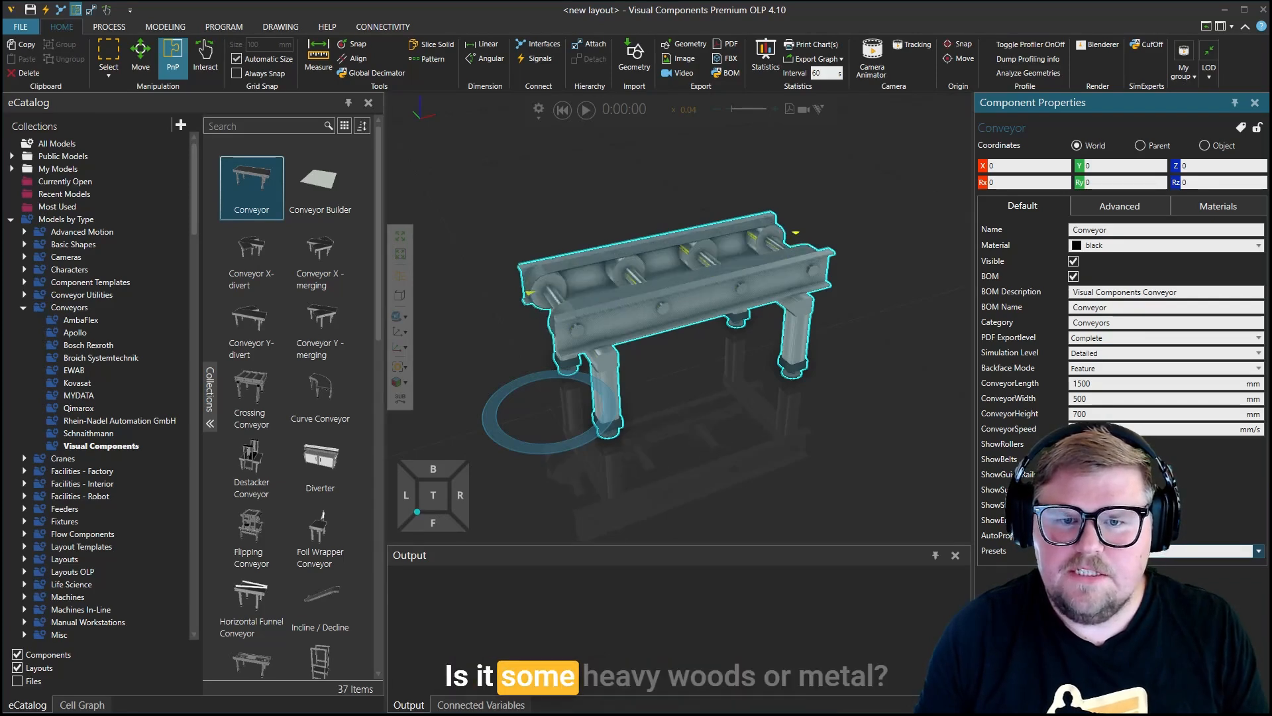
{"action": "key", "text": "Down"}
{"action": "key", "text": "Down"}
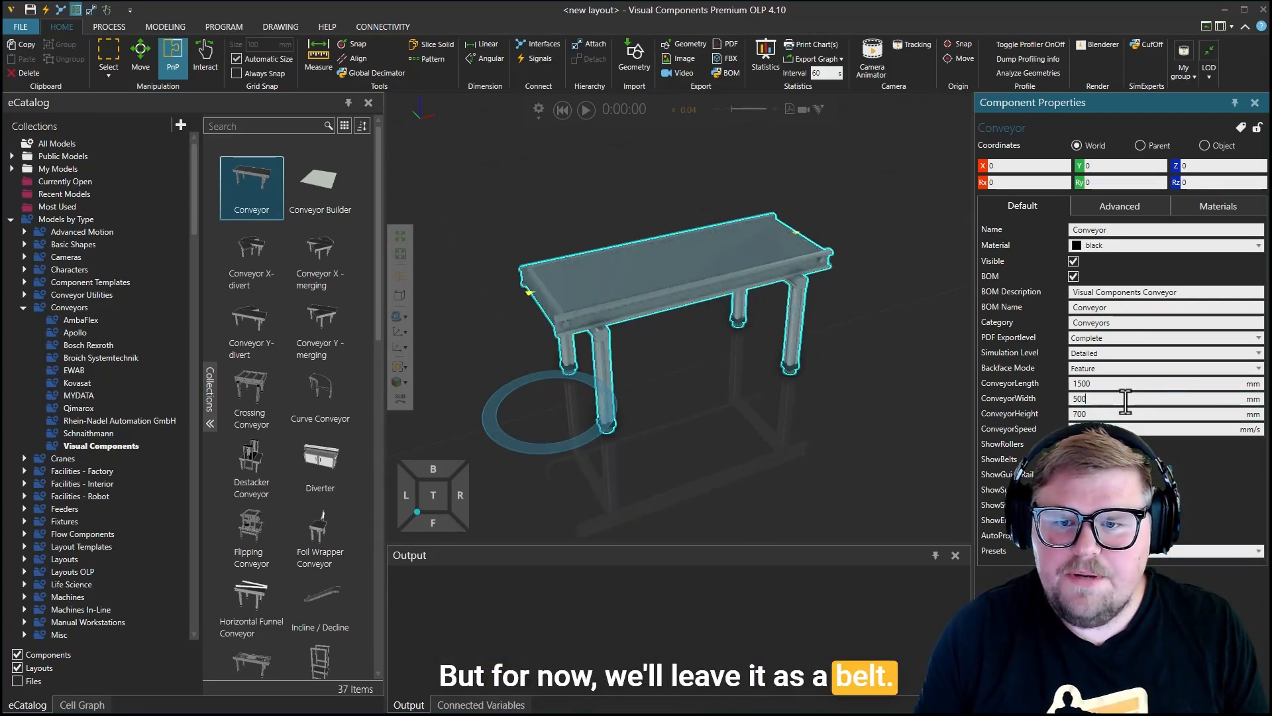
Step: Set the conveyor's width to 250 mm and its belt material to red
{"action": "type", "text": "250"}
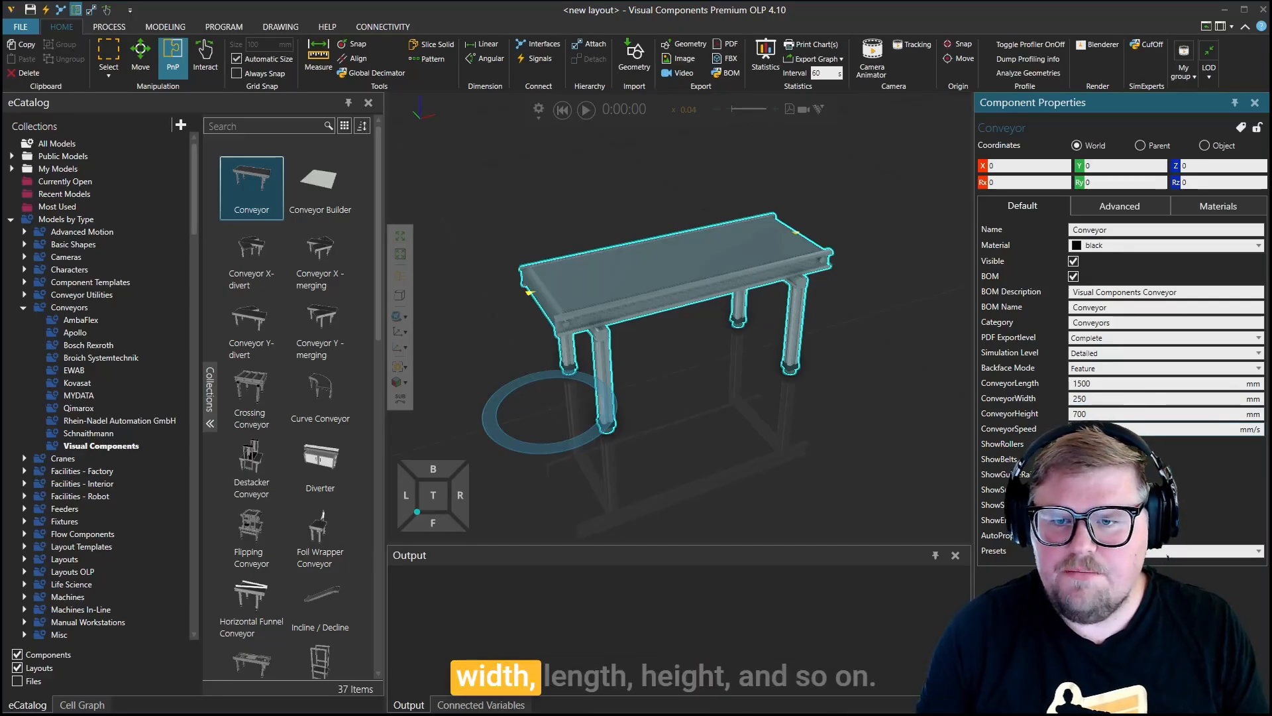
{"action": "key", "text": "Return"}
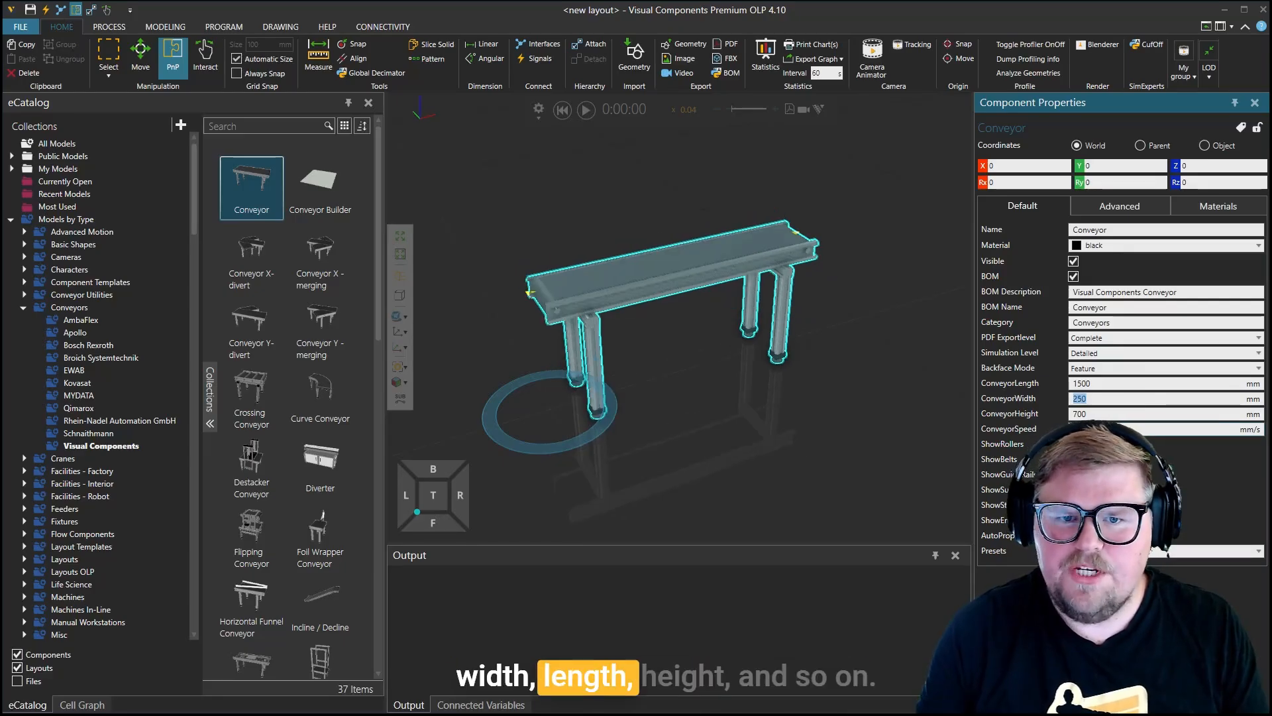
{"action": "left_click", "coordinate": [1194, 200]}
{"action": "left_click", "coordinate": [1151, 250]}
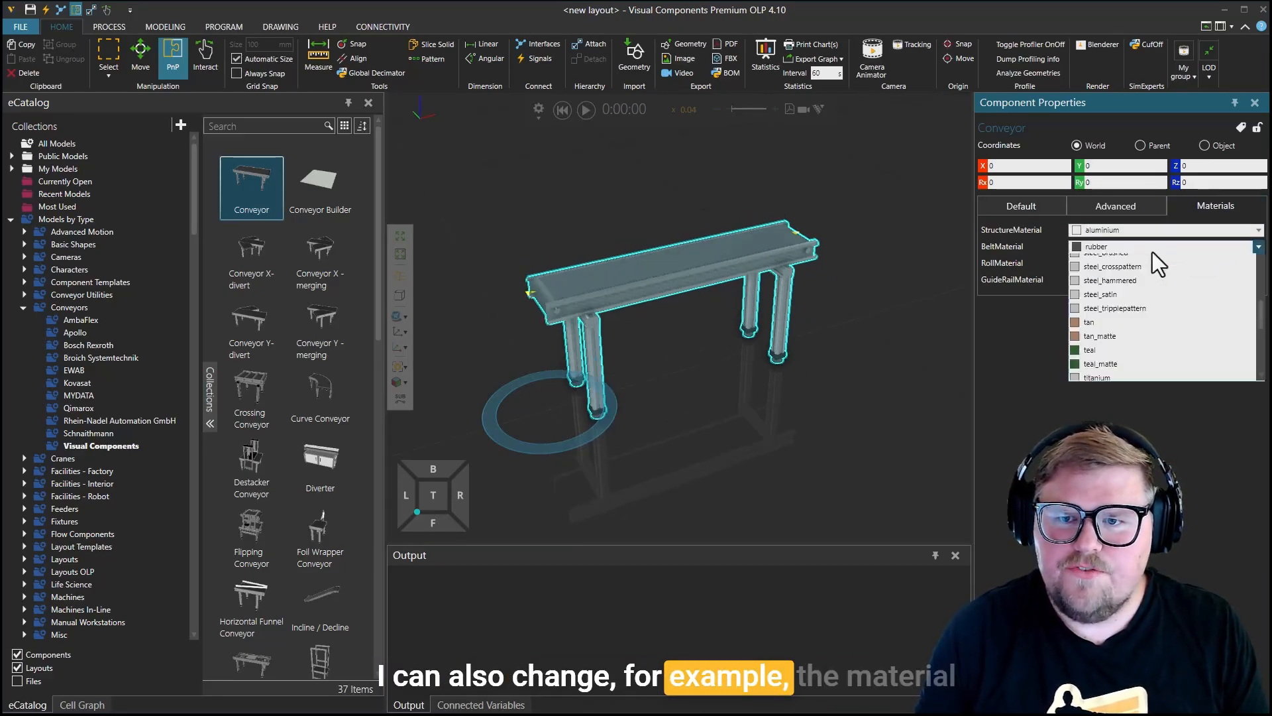
{"action": "left_click", "coordinate": [1152, 252]}
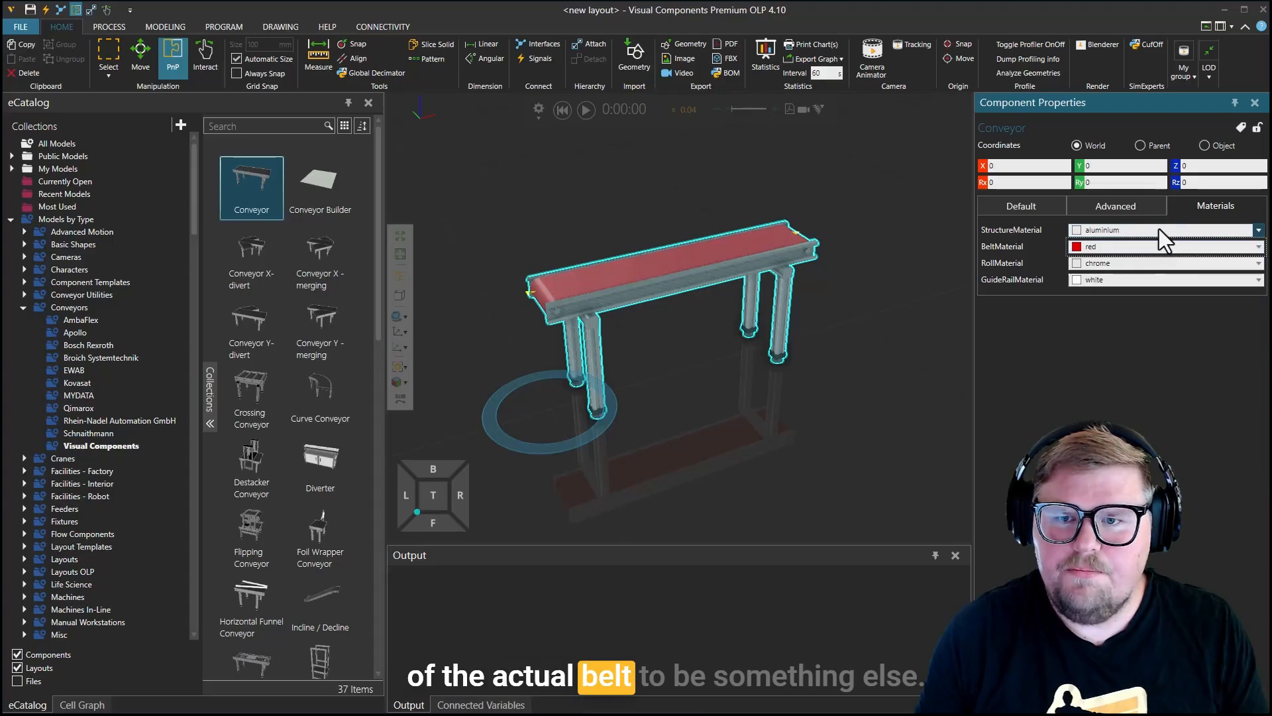
Step: Change the conveyor's structure material to black
{"action": "left_click", "coordinate": [1158, 229]}
{"action": "left_click", "coordinate": [1158, 229]}
{"action": "key", "text": "b"}
{"action": "key", "text": "b"}
{"action": "key", "text": "b"}
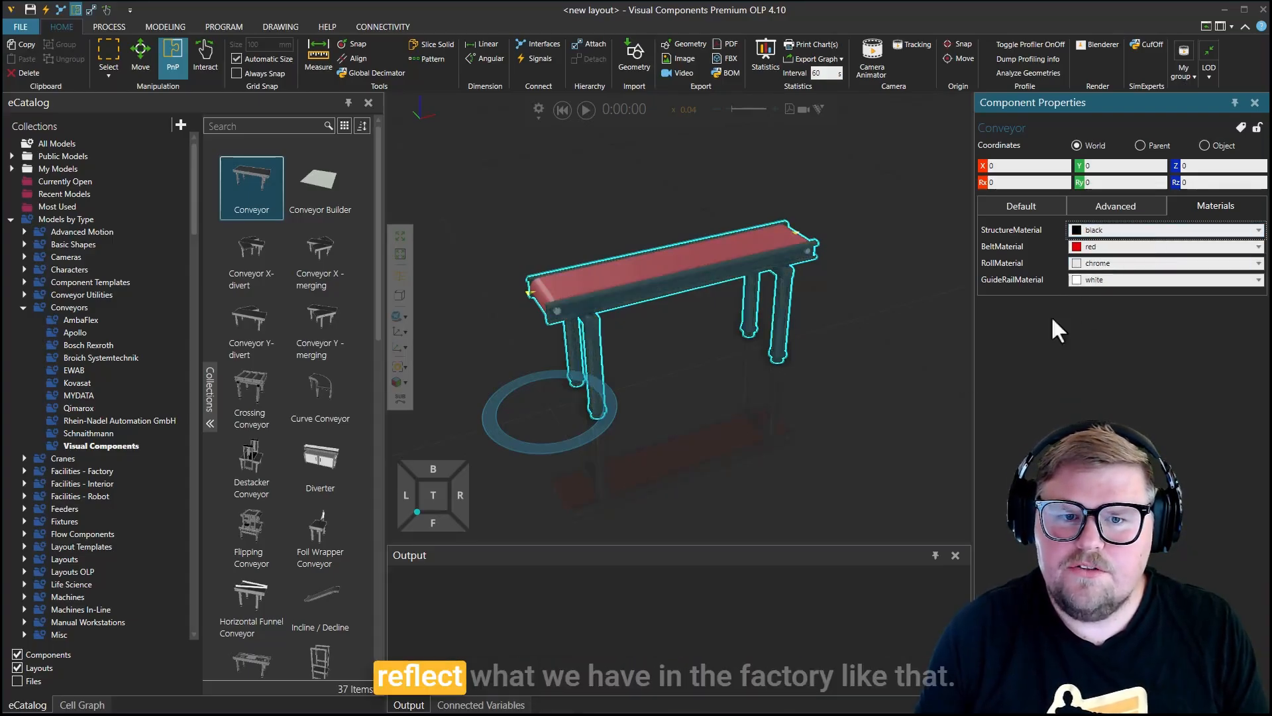
Step: Add a second Conveyor and snap it to the end of the first so it inherits the first one's settings
{"action": "right_click_drag", "start_coordinate": [788, 426], "coordinate": [739, 428]}
{"action": "scroll", "coordinate": [797, 378], "scroll_direction": "down", "scroll_amount": 4}
{"action": "right_click_drag", "start_coordinate": [800, 376], "coordinate": [791, 391]}
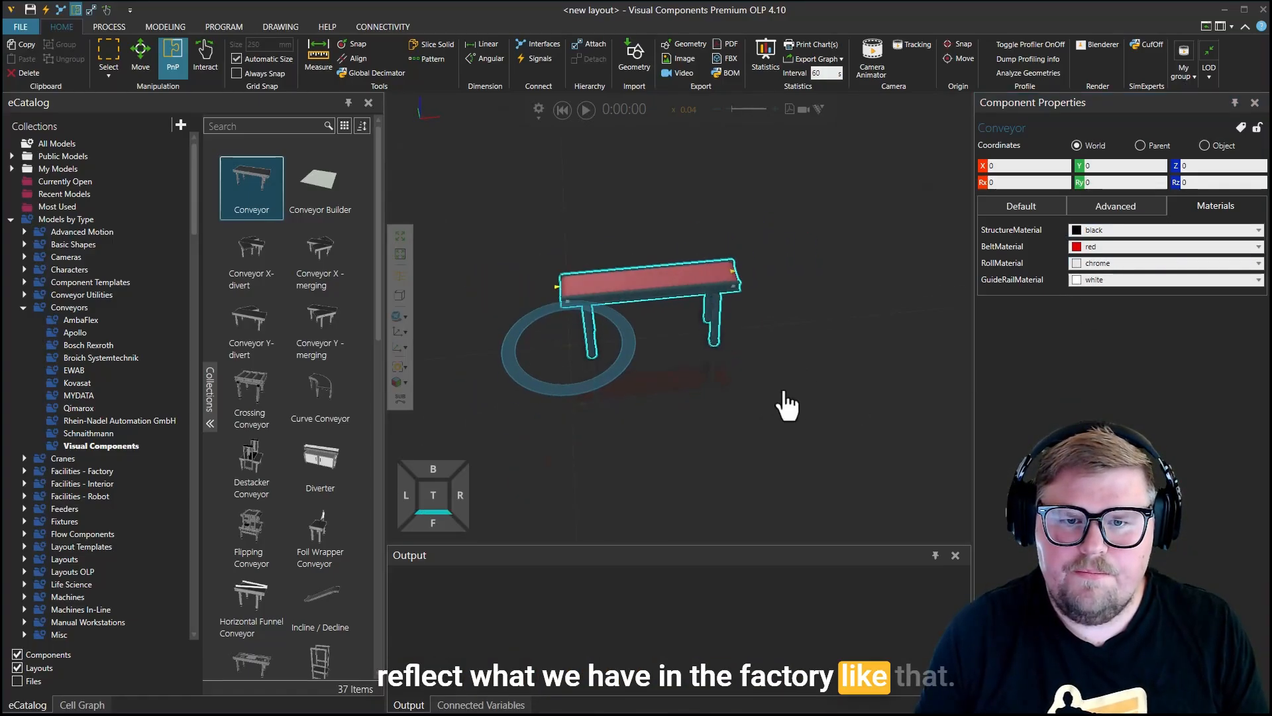
{"action": "left_click_drag", "start_coordinate": [249, 196], "coordinate": [856, 408]}
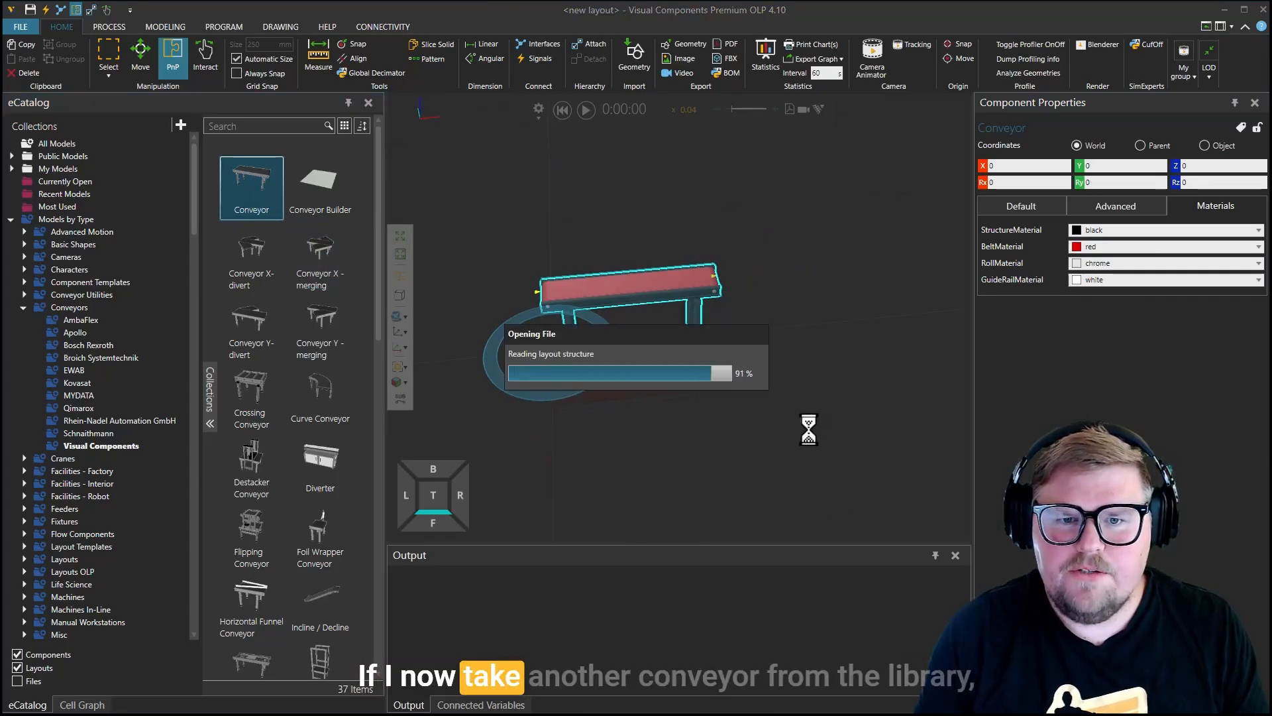
{"action": "middle_click_drag", "start_coordinate": [783, 473], "coordinate": [699, 479]}
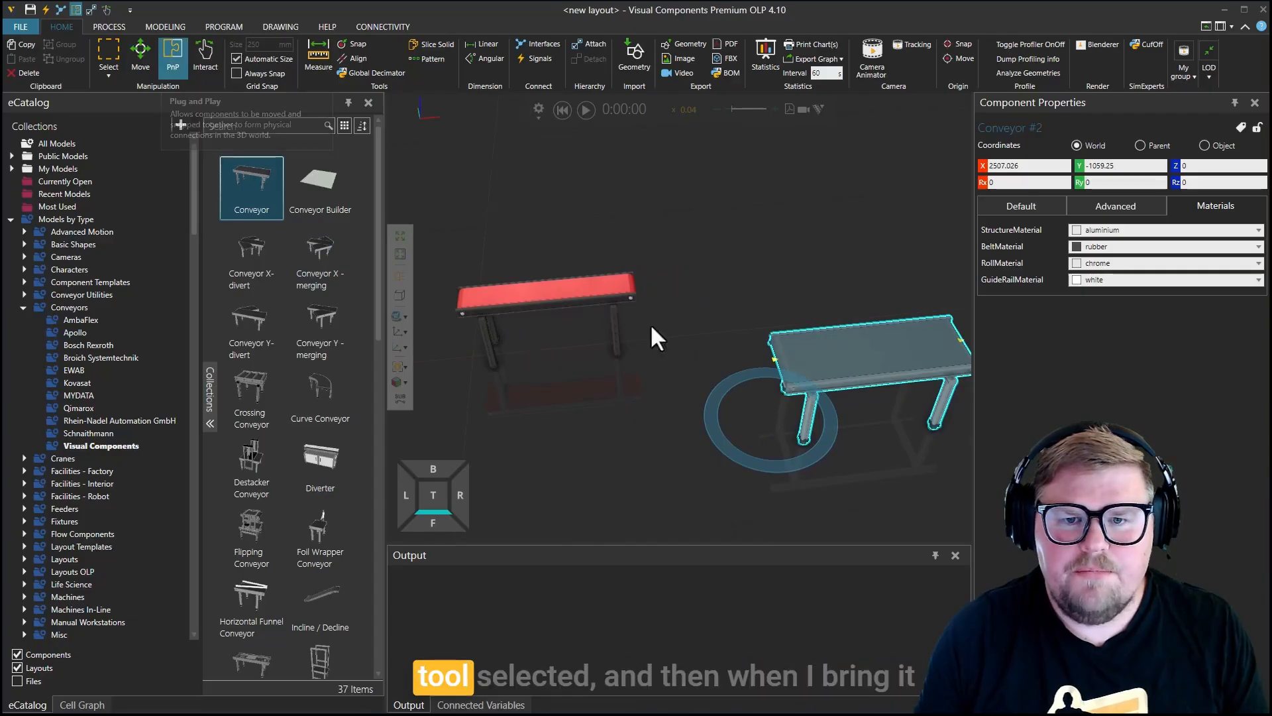
{"action": "left_click_drag", "start_coordinate": [840, 377], "coordinate": [709, 318]}
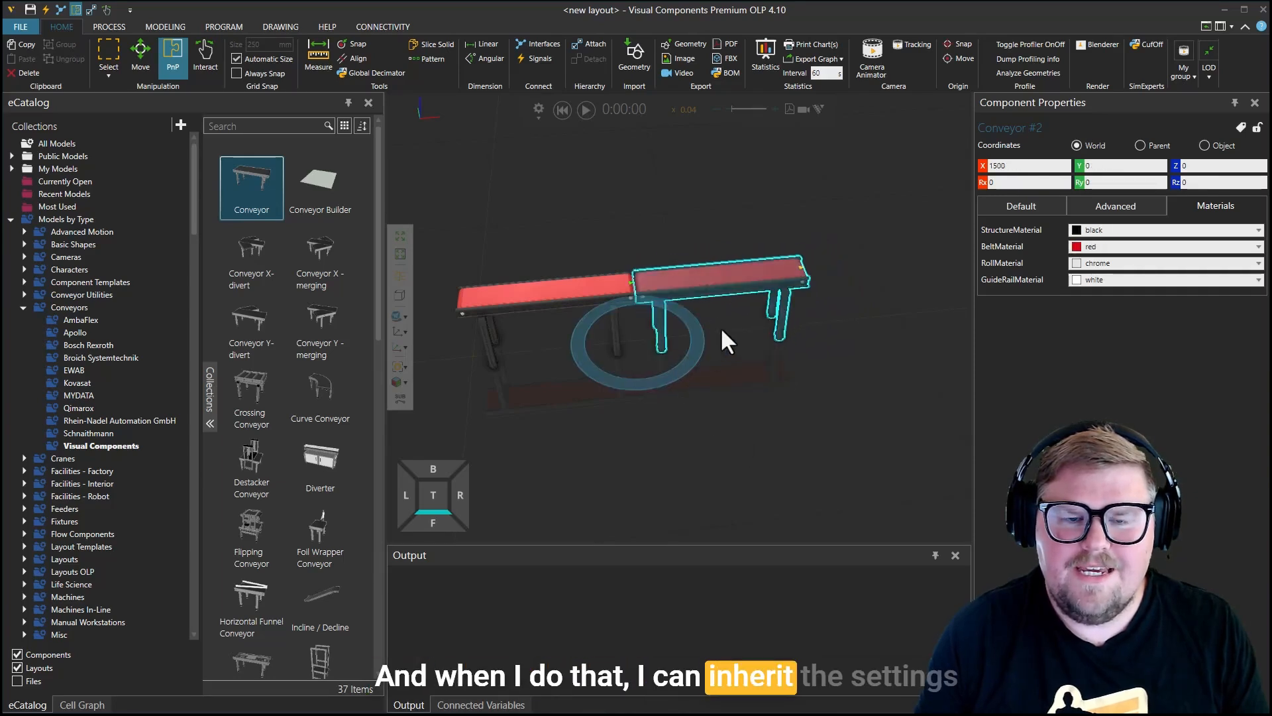
Step: Detach the second conveyor, leave a gap after the first at X about 2327 mm, and align it to the first at Y 0
{"action": "right_click_drag", "start_coordinate": [779, 435], "coordinate": [751, 428]}
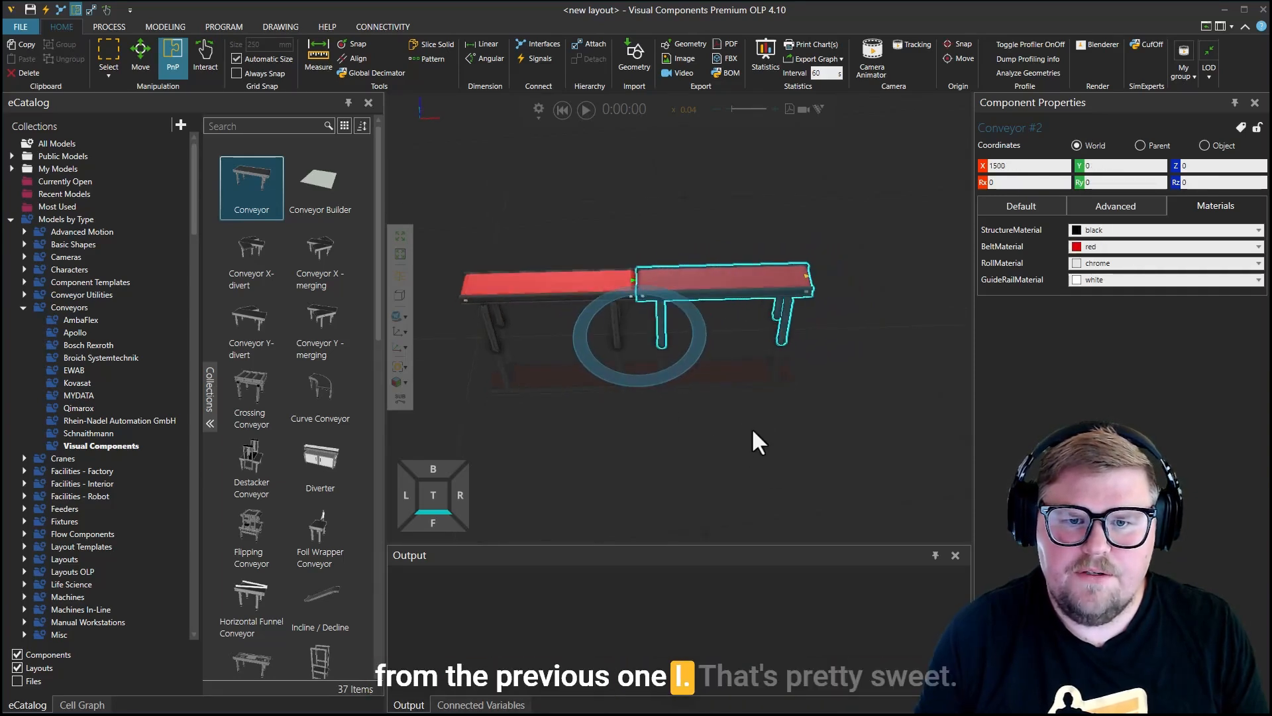
{"action": "left_click_drag", "start_coordinate": [726, 431], "coordinate": [818, 397]}
{"action": "right_click_drag", "start_coordinate": [779, 417], "coordinate": [775, 432]}
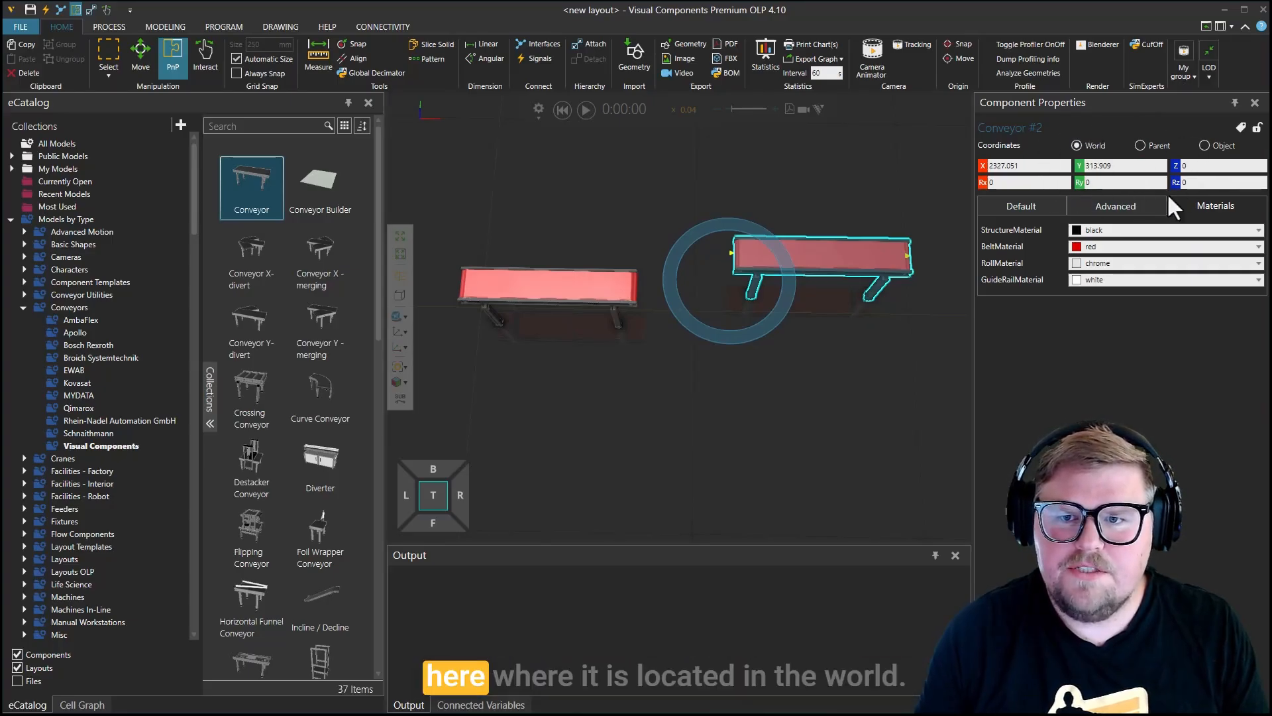
{"action": "left_click", "coordinate": [137, 53]}
{"action": "left_click_drag", "start_coordinate": [730, 175], "coordinate": [540, 292]}
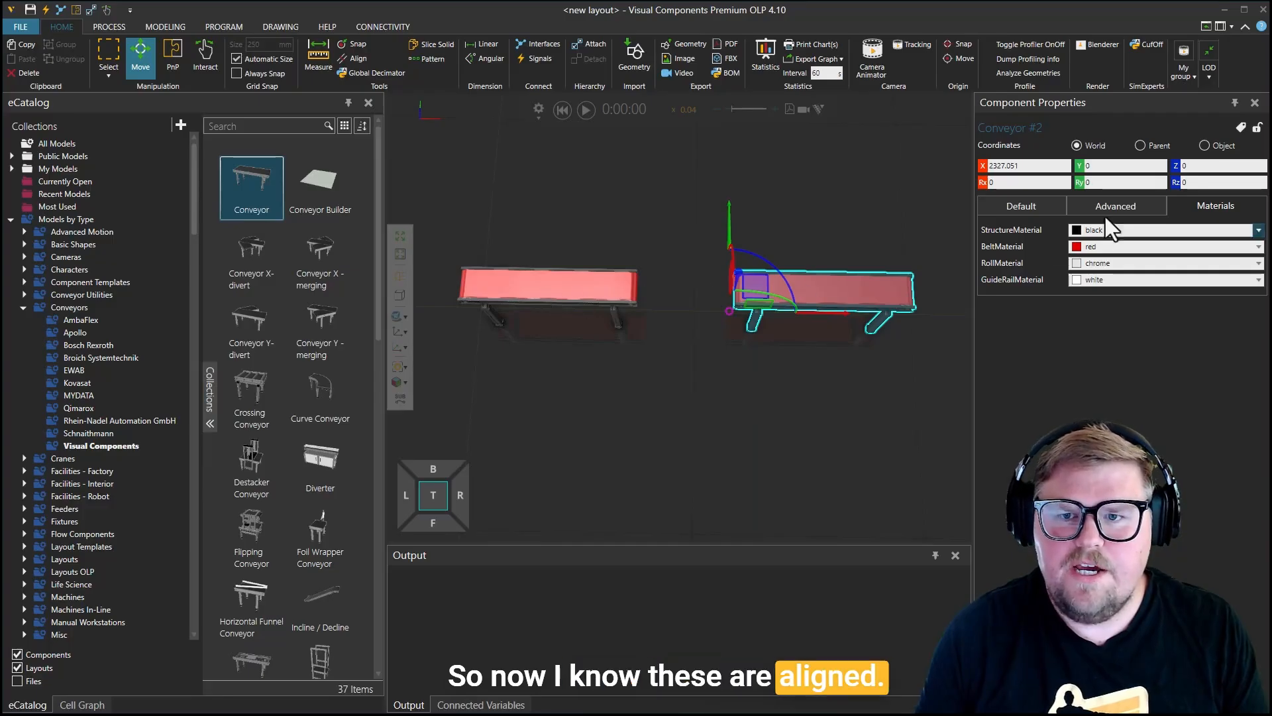
{"action": "left_click", "coordinate": [583, 295]}
{"action": "left_click", "coordinate": [801, 290]}
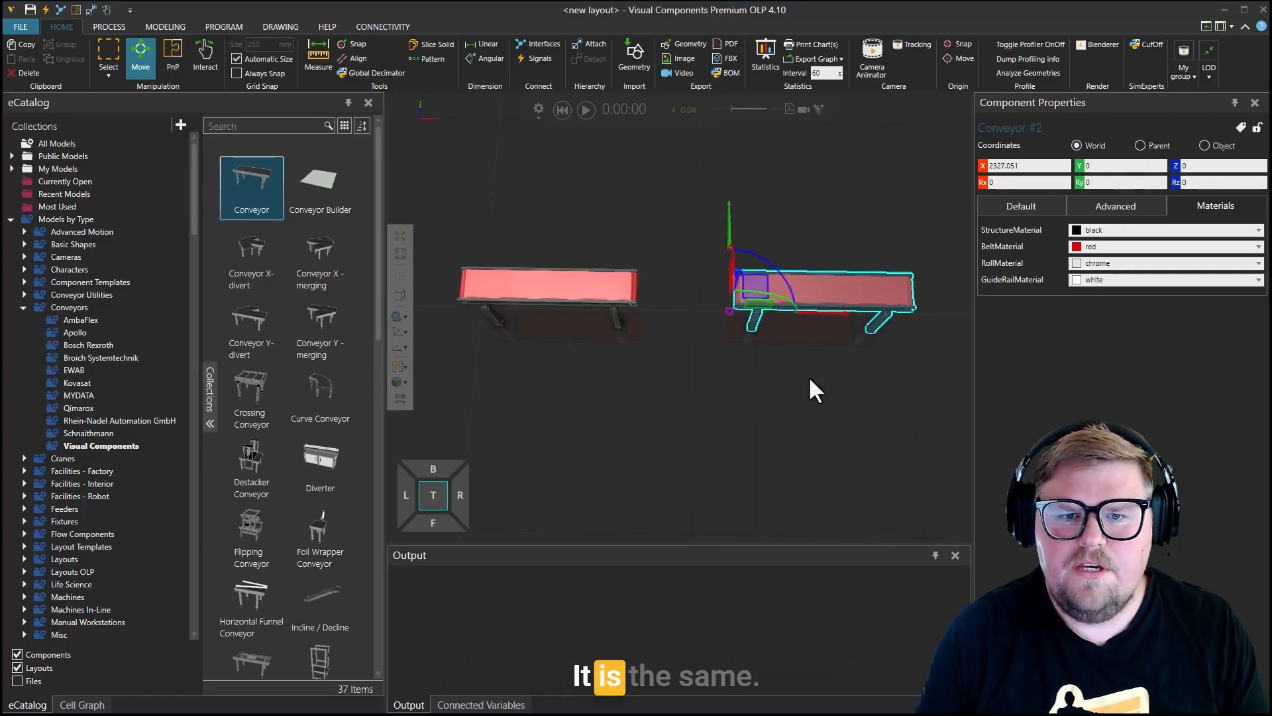
Step: Add a Curve Conveyor and plug it into the free end of the second conveyor
{"action": "scroll", "coordinate": [809, 384], "scroll_direction": "down", "scroll_amount": 2}
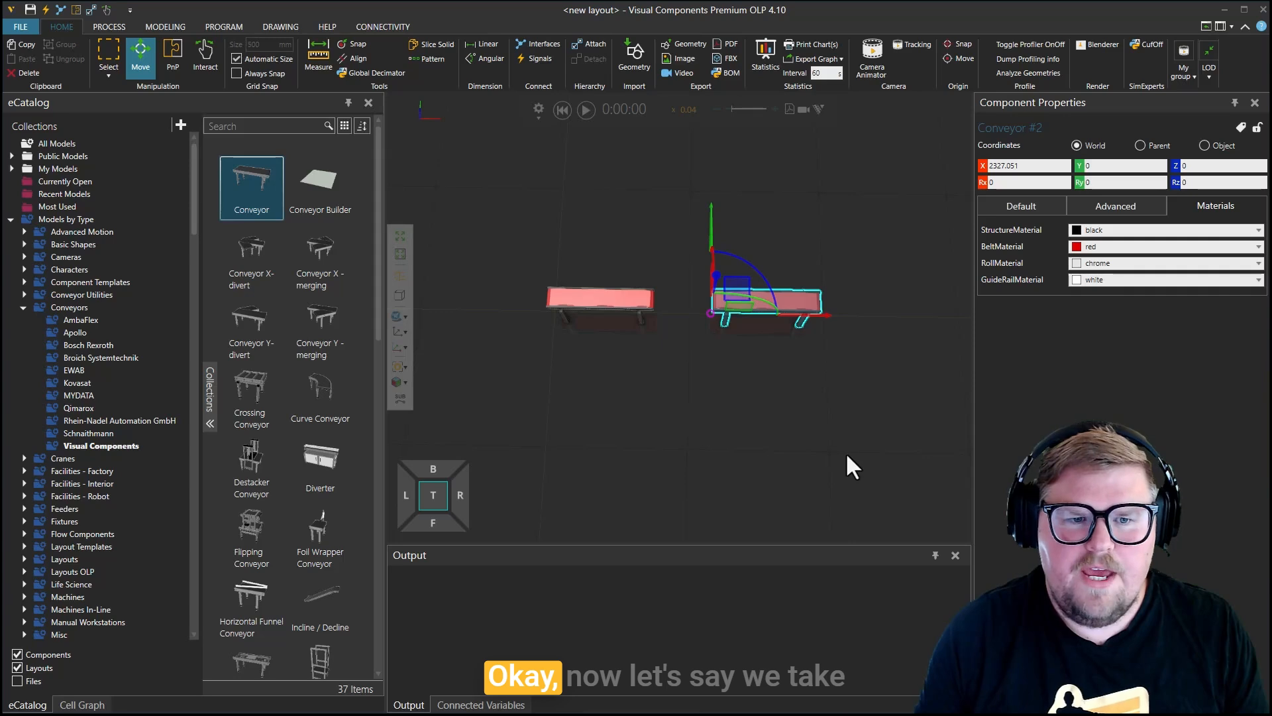
{"action": "left_click_drag", "start_coordinate": [318, 397], "coordinate": [759, 437]}
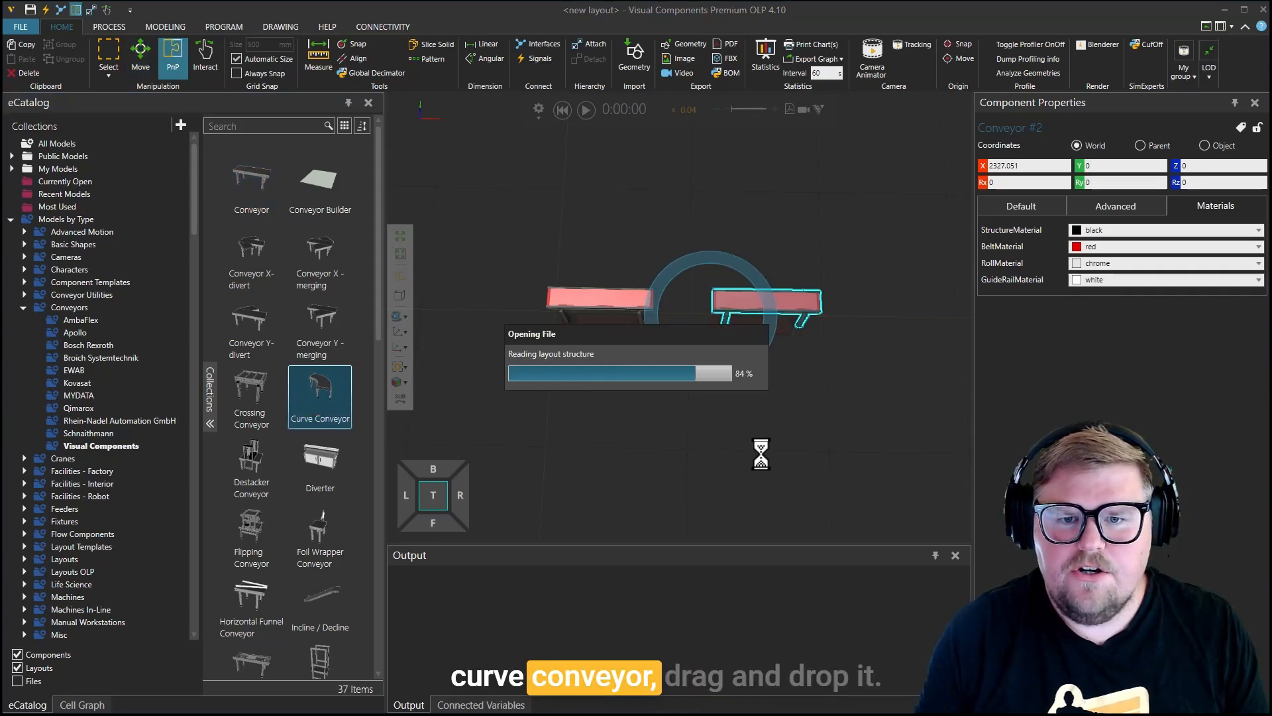
{"action": "right_click_drag", "start_coordinate": [704, 503], "coordinate": [626, 430]}
{"action": "left_click_drag", "start_coordinate": [625, 429], "coordinate": [742, 360]}
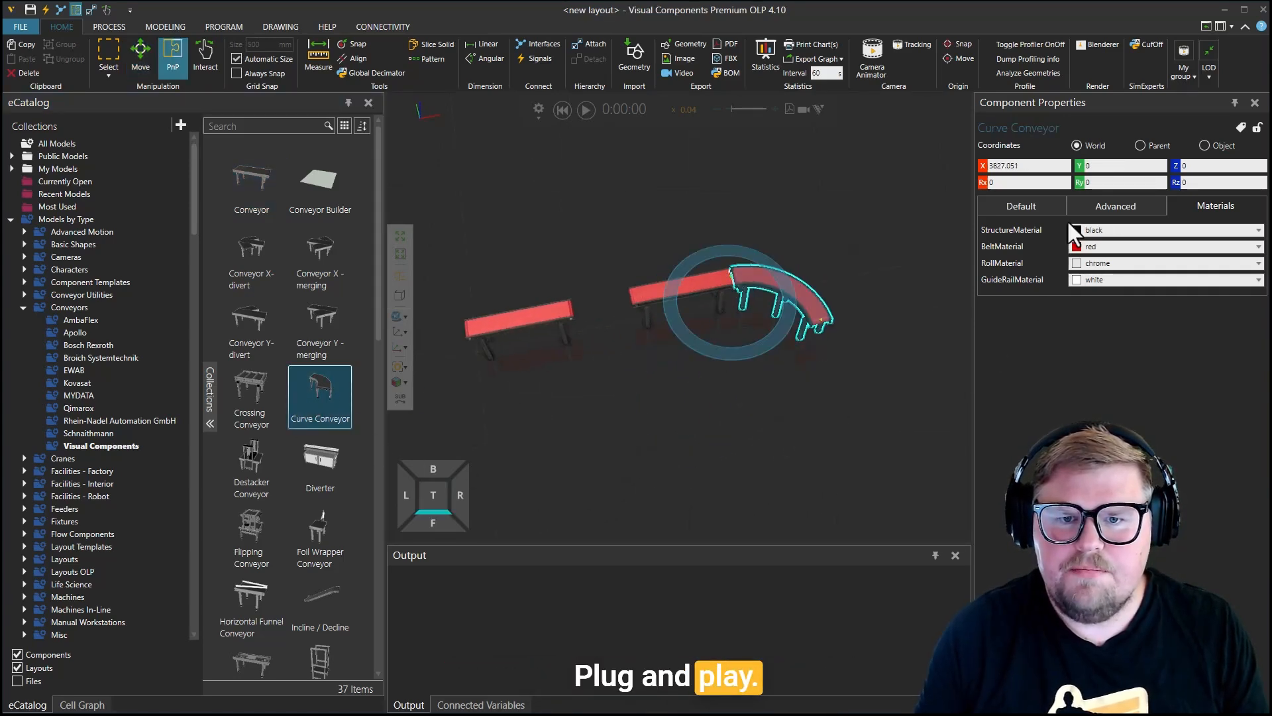
Step: Try adding 90 degrees to the curve conveyor's angle, return it to 90 degrees, and open its advanced properties
{"action": "left_click", "coordinate": [1049, 205]}
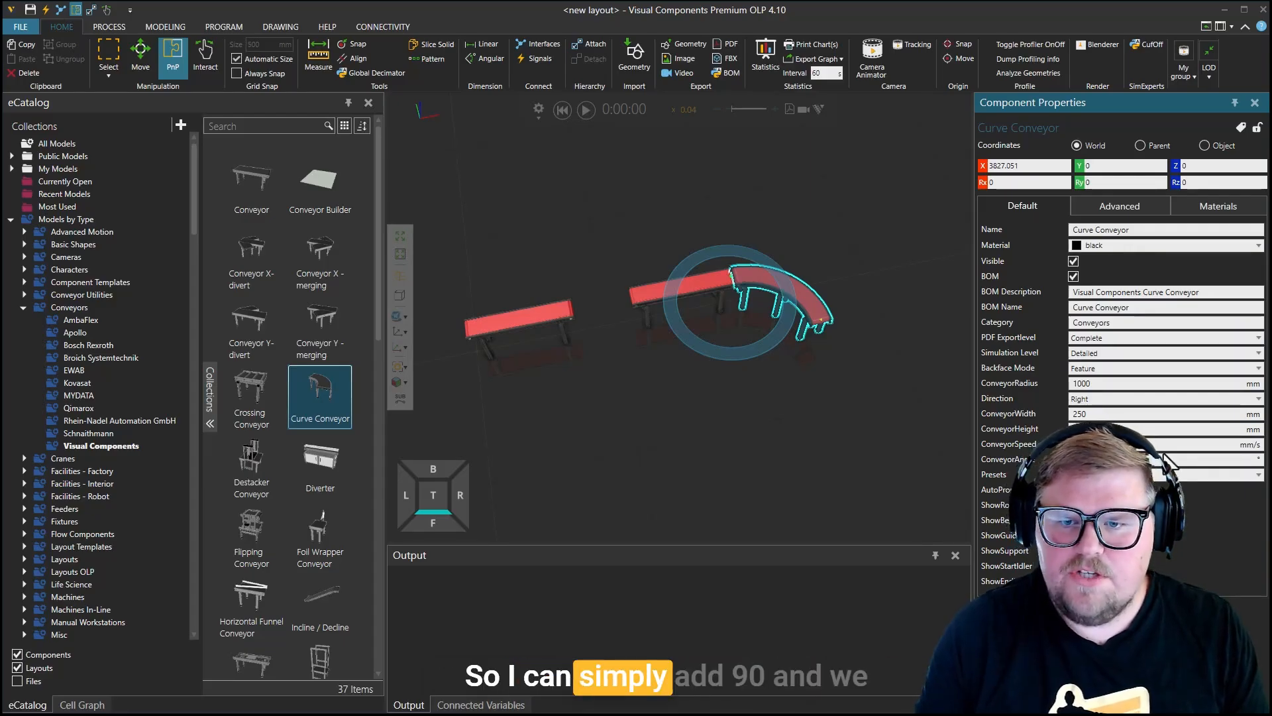
{"action": "key", "text": "Return"}
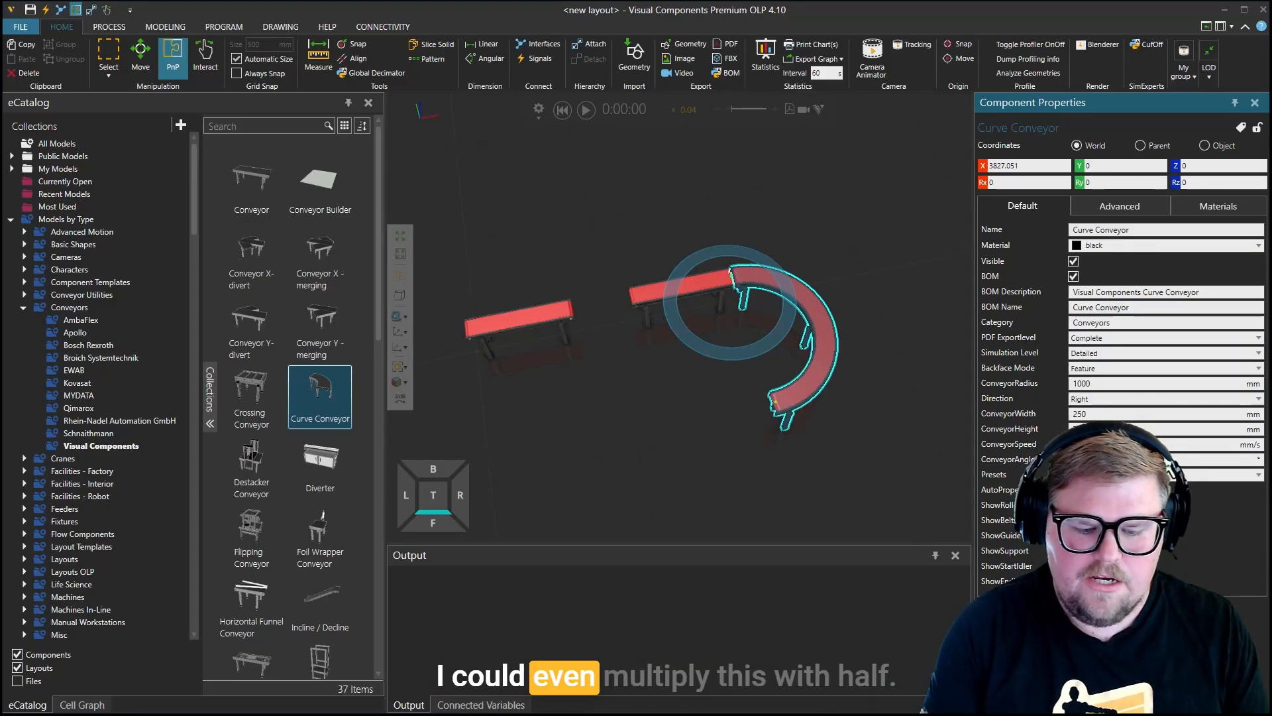
{"action": "key", "text": "Return"}
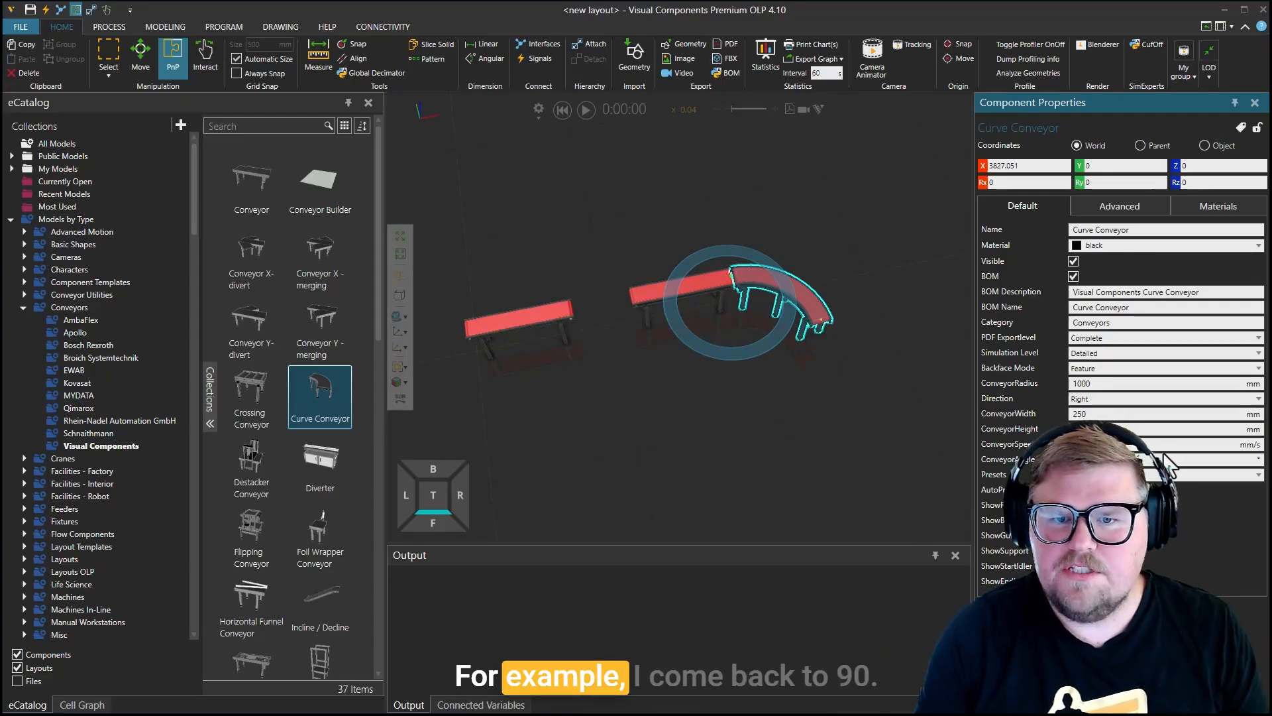
{"action": "left_click", "coordinate": [1113, 209]}
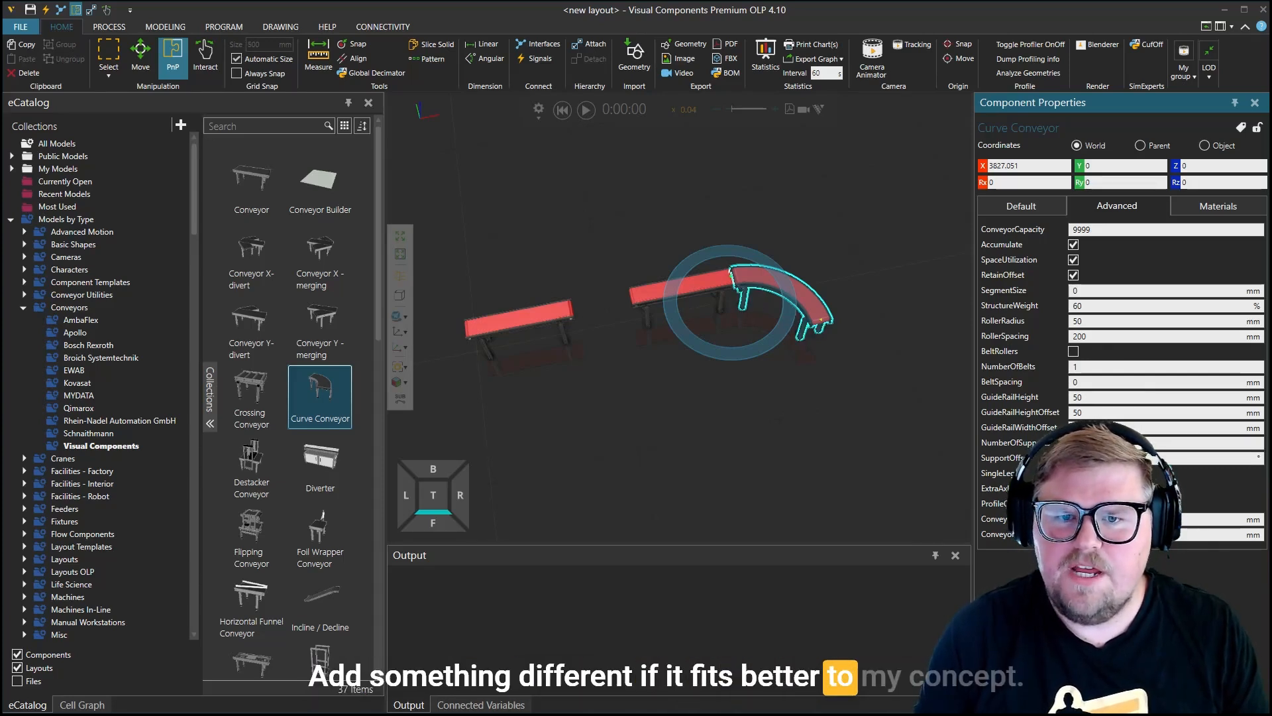
Step: Duplicate the straight conveyor before the curve and snap the copy to the curve conveyor's outlet
{"action": "left_click", "coordinate": [698, 286]}
{"action": "key", "text": "ctrl+c"}
{"action": "key", "text": "ctrl+v"}
{"action": "left_click_drag", "start_coordinate": [749, 396], "coordinate": [757, 464]}
{"action": "right_click_drag", "start_coordinate": [757, 465], "coordinate": [728, 461]}
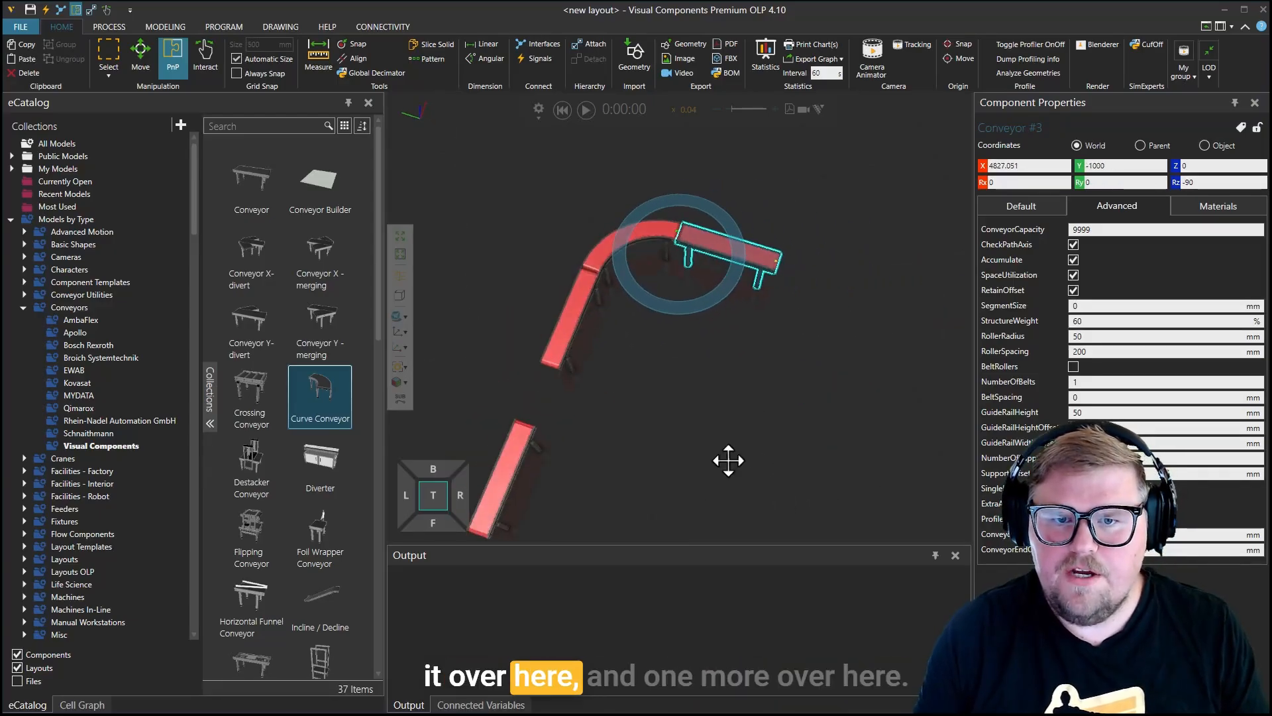
Step: Paste another conveyor copy in line with the one after the curve, leaving a gap, at X 4827 and Y about -3977 mm
{"action": "key", "text": "ctrl+v"}
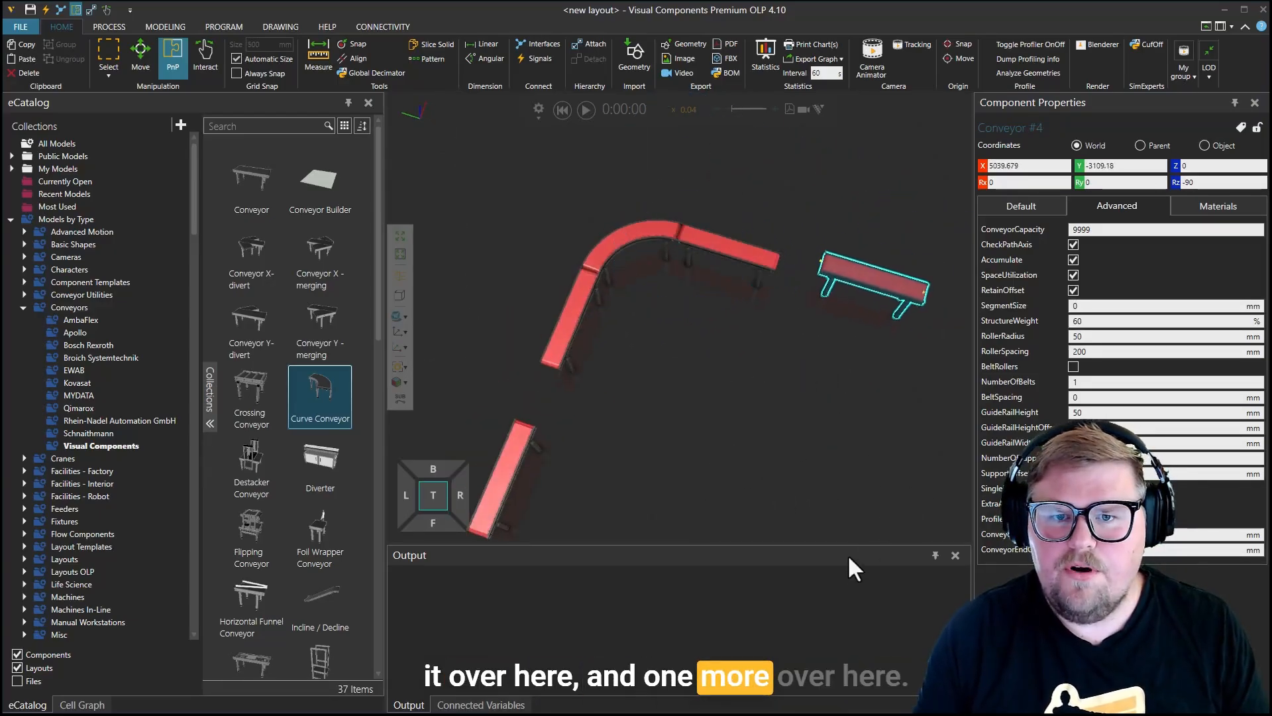
{"action": "left_click", "coordinate": [848, 556]}
{"action": "left_click", "coordinate": [136, 65]}
{"action": "left_click_drag", "start_coordinate": [832, 217], "coordinate": [718, 240]}
{"action": "right_click_drag", "start_coordinate": [711, 285], "coordinate": [729, 307]}
{"action": "left_click_drag", "start_coordinate": [730, 300], "coordinate": [748, 338]}
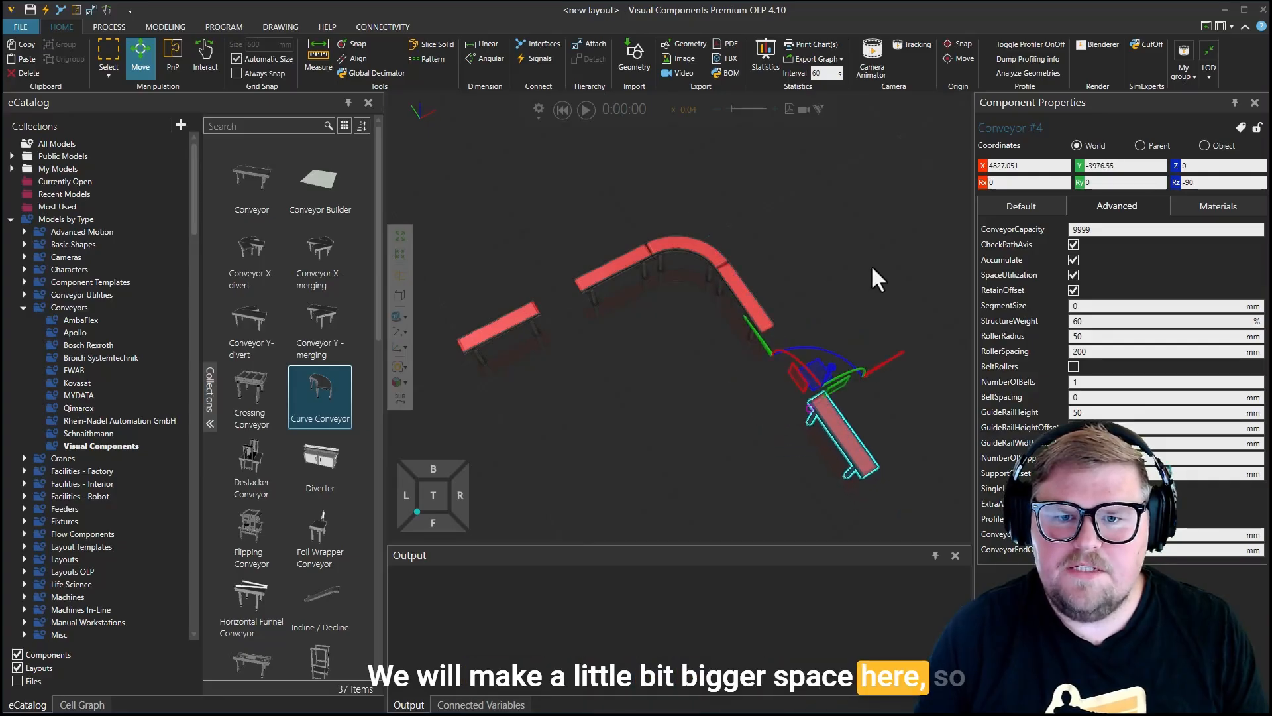
Step: Add a Feeder from the Flow Components collection and connect it to the start of the first conveyor
{"action": "middle_click_drag", "start_coordinate": [610, 417], "coordinate": [721, 385]}
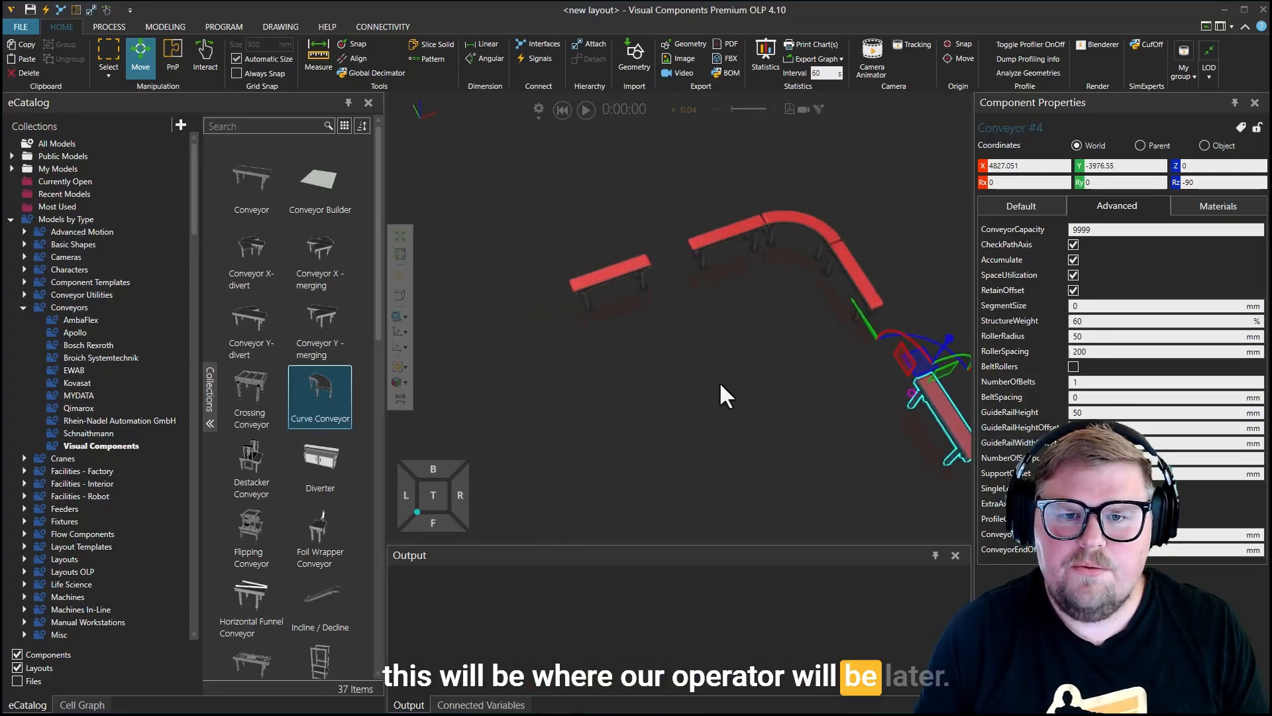
{"action": "right_click_drag", "start_coordinate": [720, 385], "coordinate": [704, 383]}
{"action": "middle_click_drag", "start_coordinate": [710, 392], "coordinate": [716, 412]}
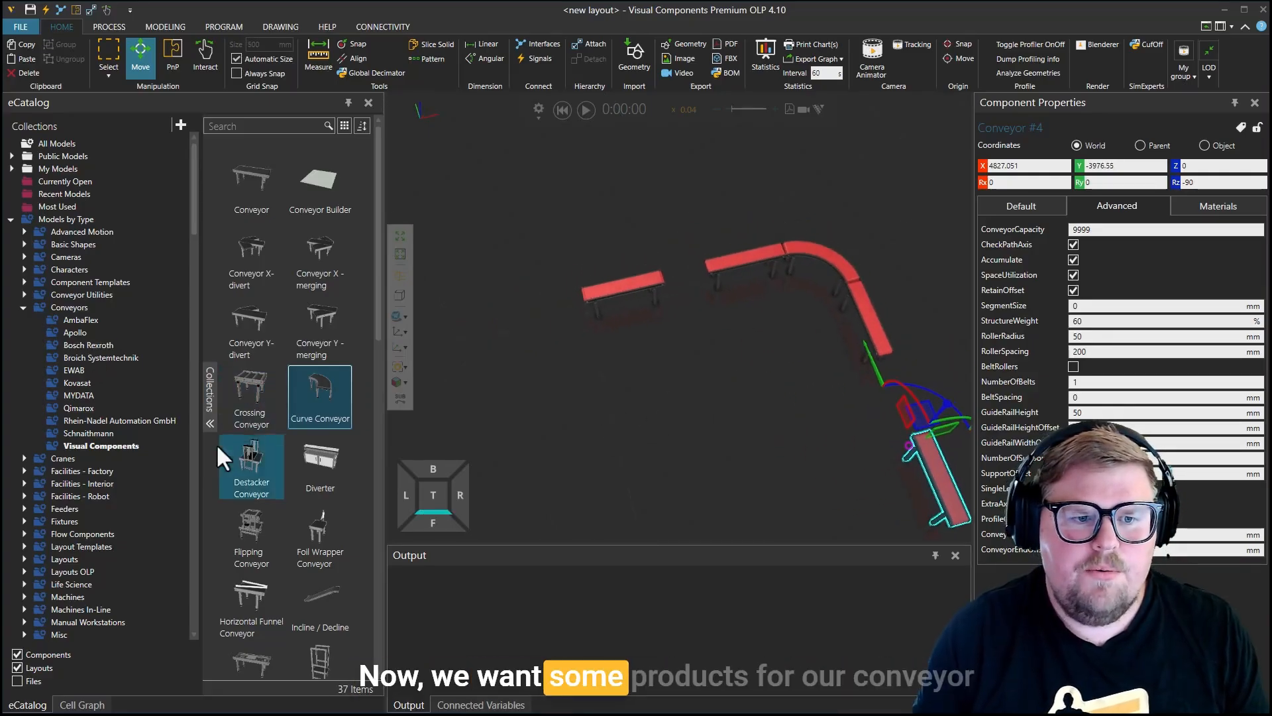
{"action": "left_click", "coordinate": [86, 534]}
{"action": "left_click_drag", "start_coordinate": [245, 276], "coordinate": [571, 319]}
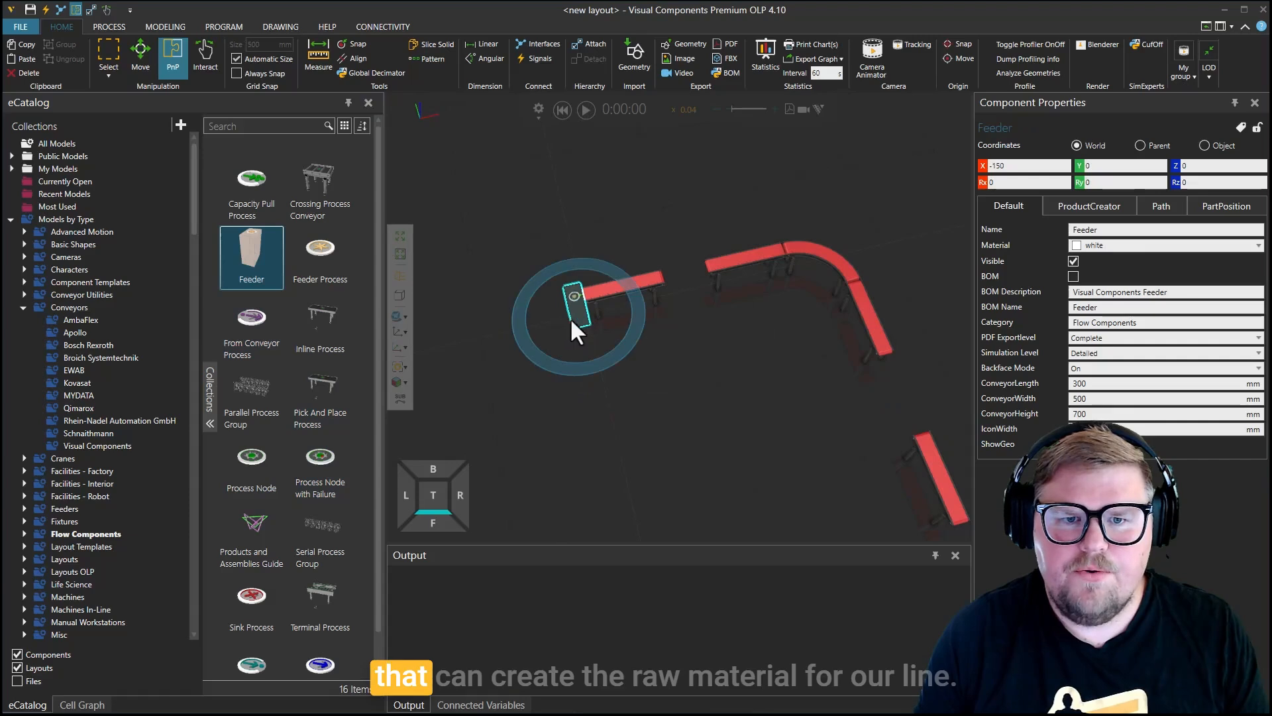
Step: Run the simulation to watch the feeder's output on the first conveyor, open its ProductCreator properties, and reset the simulation
{"action": "right_click", "coordinate": [582, 306], "text": "ctrl"}
{"action": "scroll", "coordinate": [832, 317], "scroll_direction": "up", "scroll_amount": 3}
{"action": "scroll", "coordinate": [832, 317], "scroll_direction": "up", "scroll_amount": 4}
{"action": "right_click_drag", "start_coordinate": [810, 386], "coordinate": [787, 433]}
{"action": "scroll", "coordinate": [786, 433], "scroll_direction": "up", "scroll_amount": 2}
{"action": "left_click", "coordinate": [586, 110]}
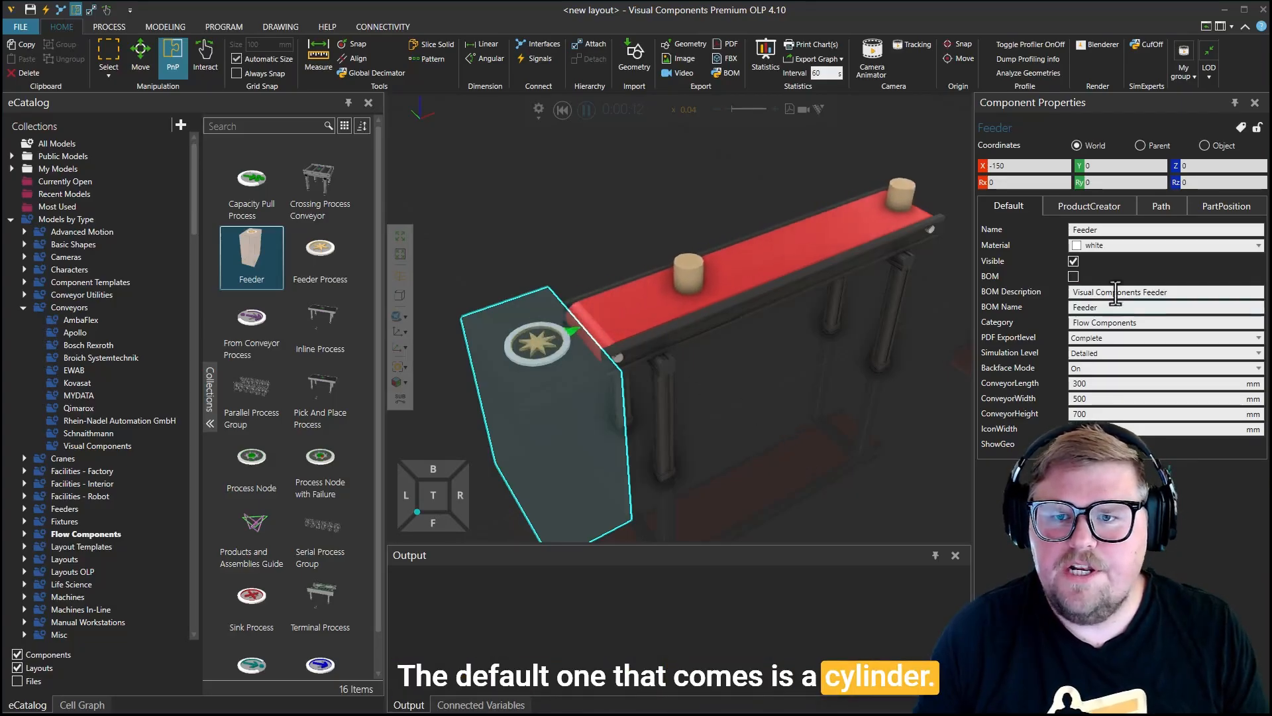
{"action": "left_click", "coordinate": [1098, 208]}
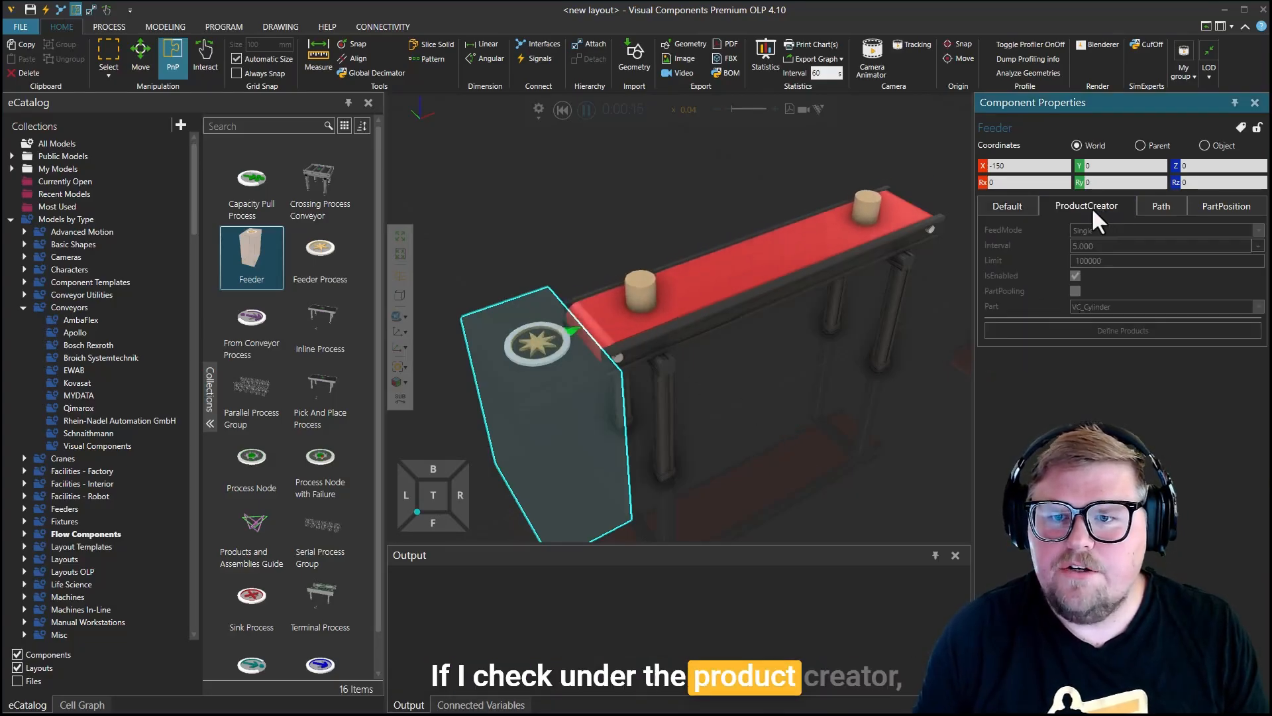
{"action": "left_click", "coordinate": [556, 110]}
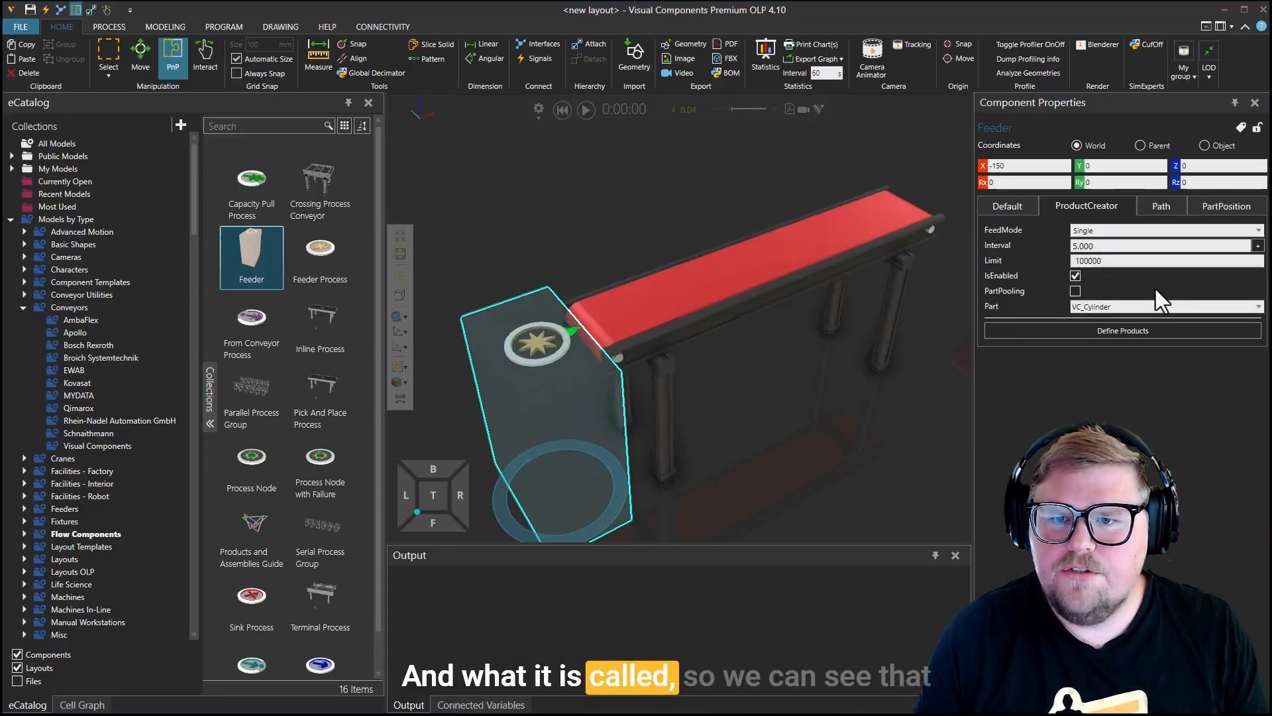
Step: Examine the feeder's available feed modes and its product limit without changing them
{"action": "left_click", "coordinate": [1149, 231]}
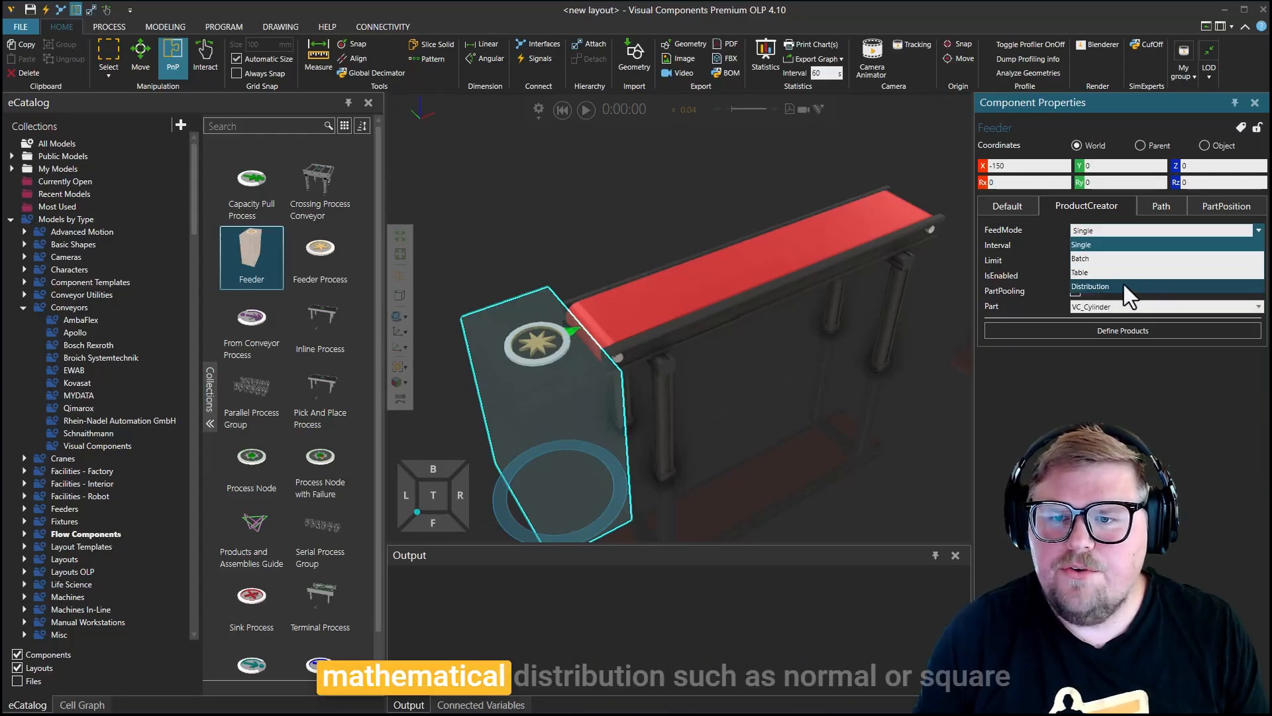
{"action": "left_click", "coordinate": [848, 434]}
{"action": "scroll", "coordinate": [852, 431], "scroll_direction": "down", "scroll_amount": 5}
{"action": "right_click_drag", "start_coordinate": [876, 425], "coordinate": [799, 480]}
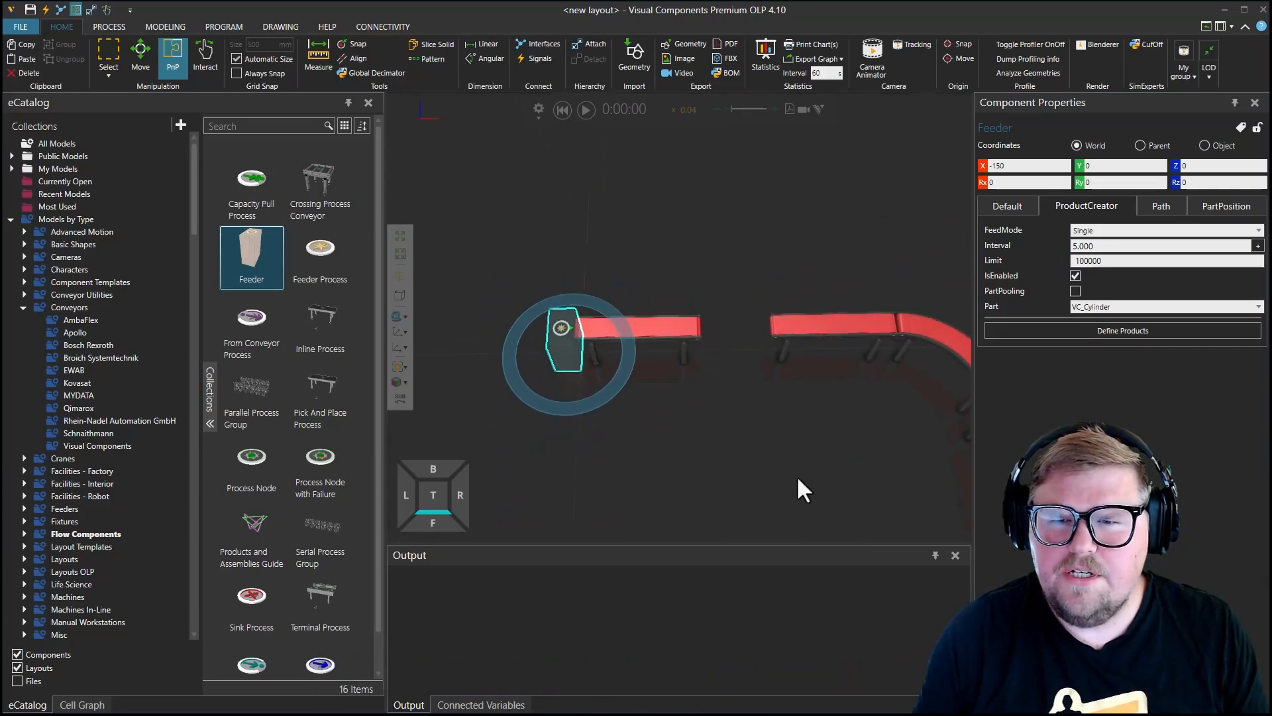
{"action": "left_click", "coordinate": [1115, 262]}
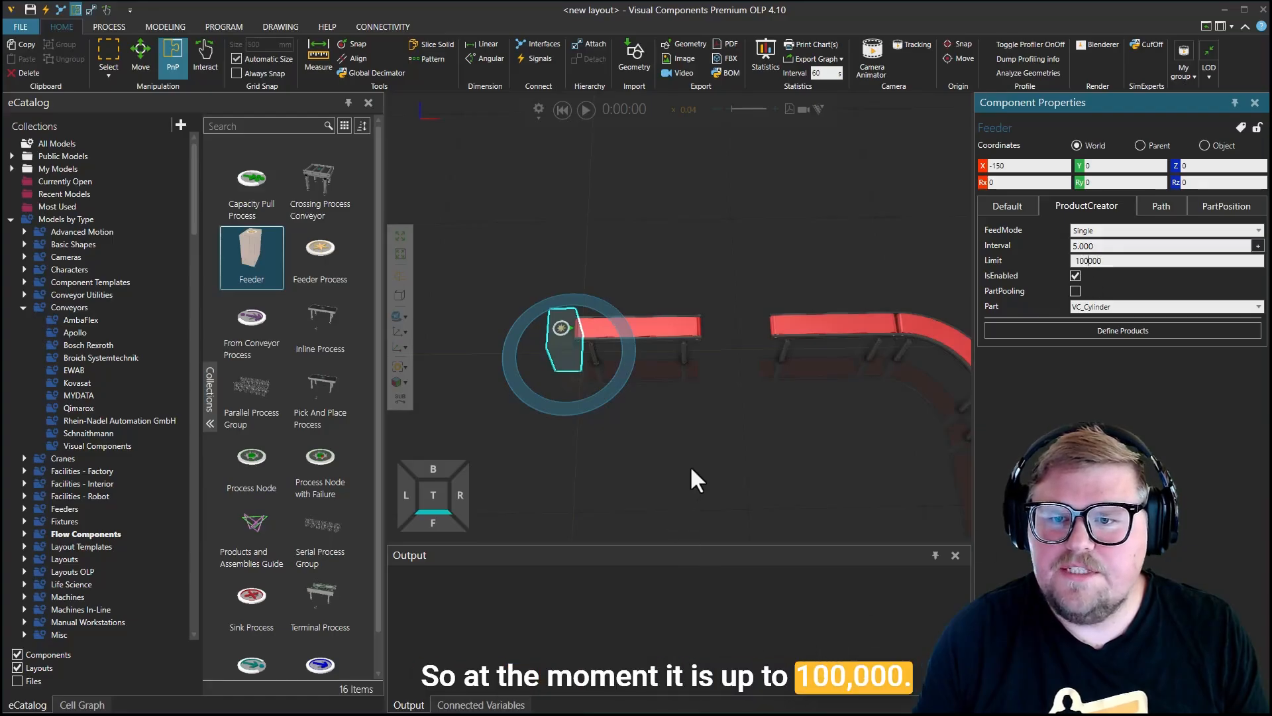
{"action": "right_click_drag", "start_coordinate": [742, 480], "coordinate": [705, 484]}
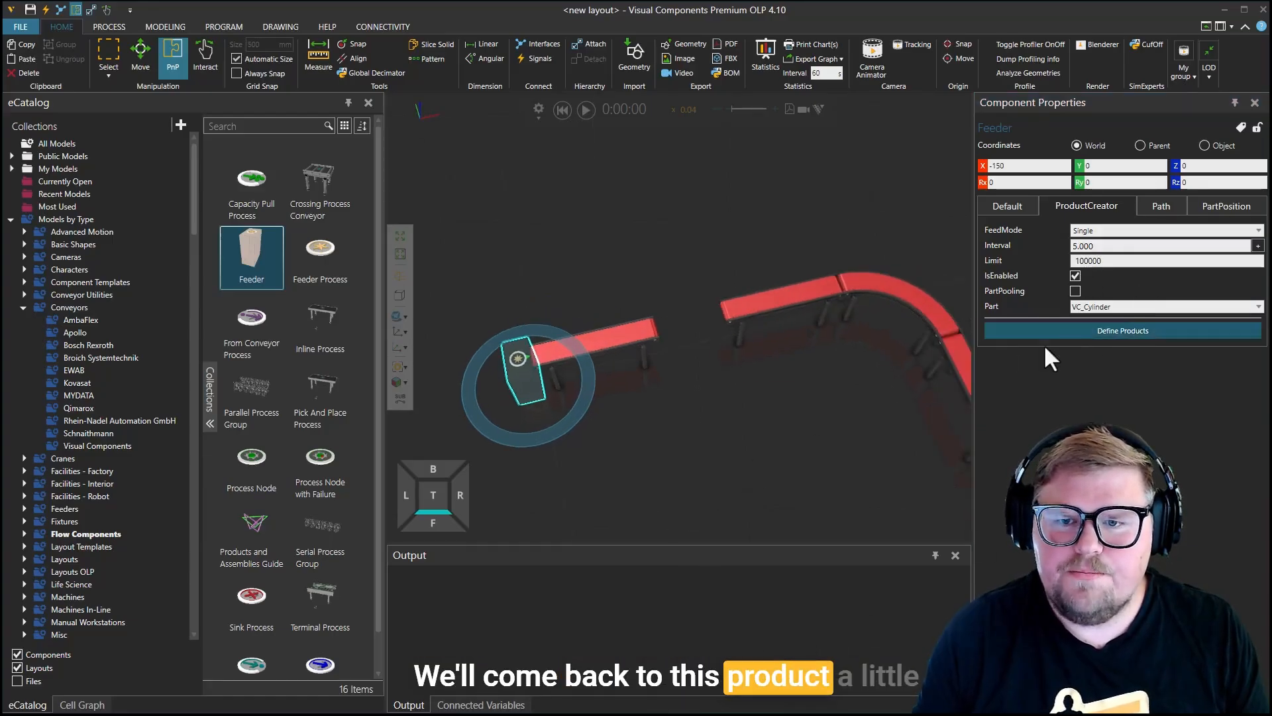
{"action": "right_click_drag", "start_coordinate": [729, 464], "coordinate": [724, 494]}
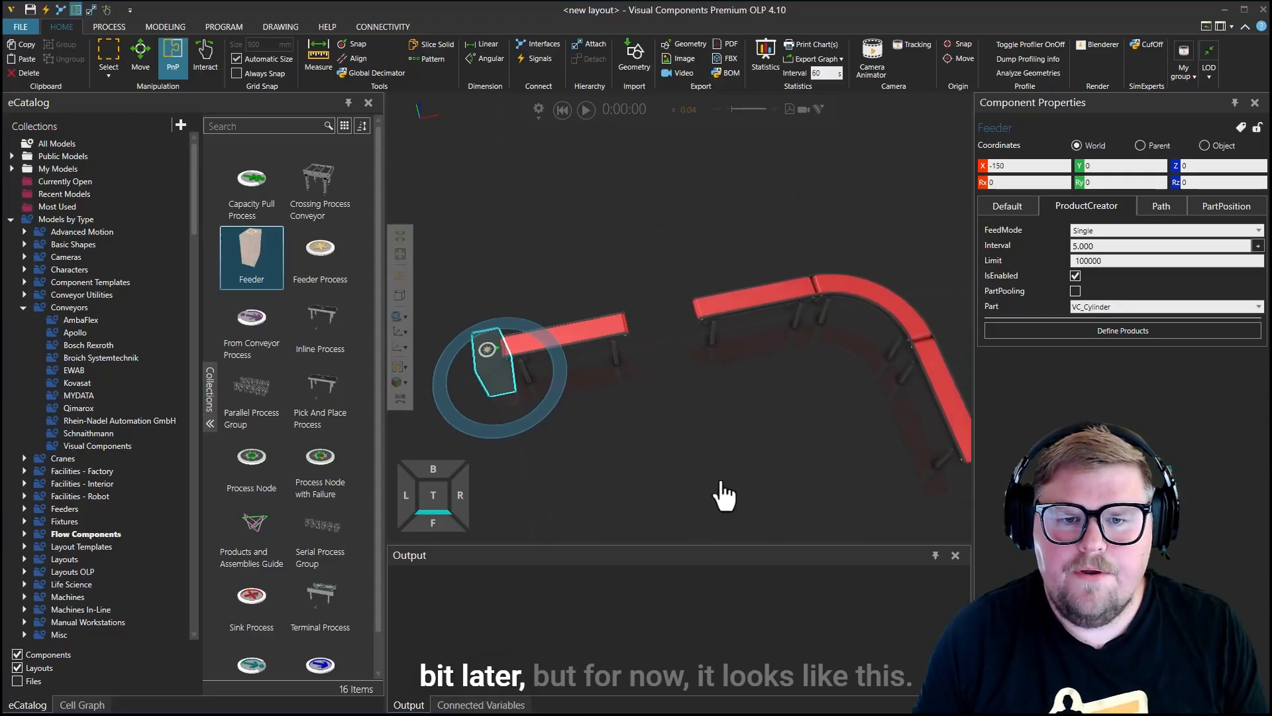
Step: Run the simulation again to observe products travelling along the first conveyor, inspect that conveyor's properties, and reset the simulation
{"action": "left_click", "coordinate": [590, 115]}
{"action": "scroll", "coordinate": [673, 511], "scroll_direction": "up", "scroll_amount": 3}
{"action": "right_click_drag", "start_coordinate": [675, 512], "coordinate": [751, 449]}
{"action": "scroll", "coordinate": [777, 426], "scroll_direction": "up", "scroll_amount": 5}
{"action": "mouse_move", "coordinate": [776, 427]}
{"action": "middle_mouse_down"}
{"action": "mouse_move", "coordinate": [765, 456]}
{"action": "mouse_move", "coordinate": [787, 431]}
{"action": "middle_mouse_up"}
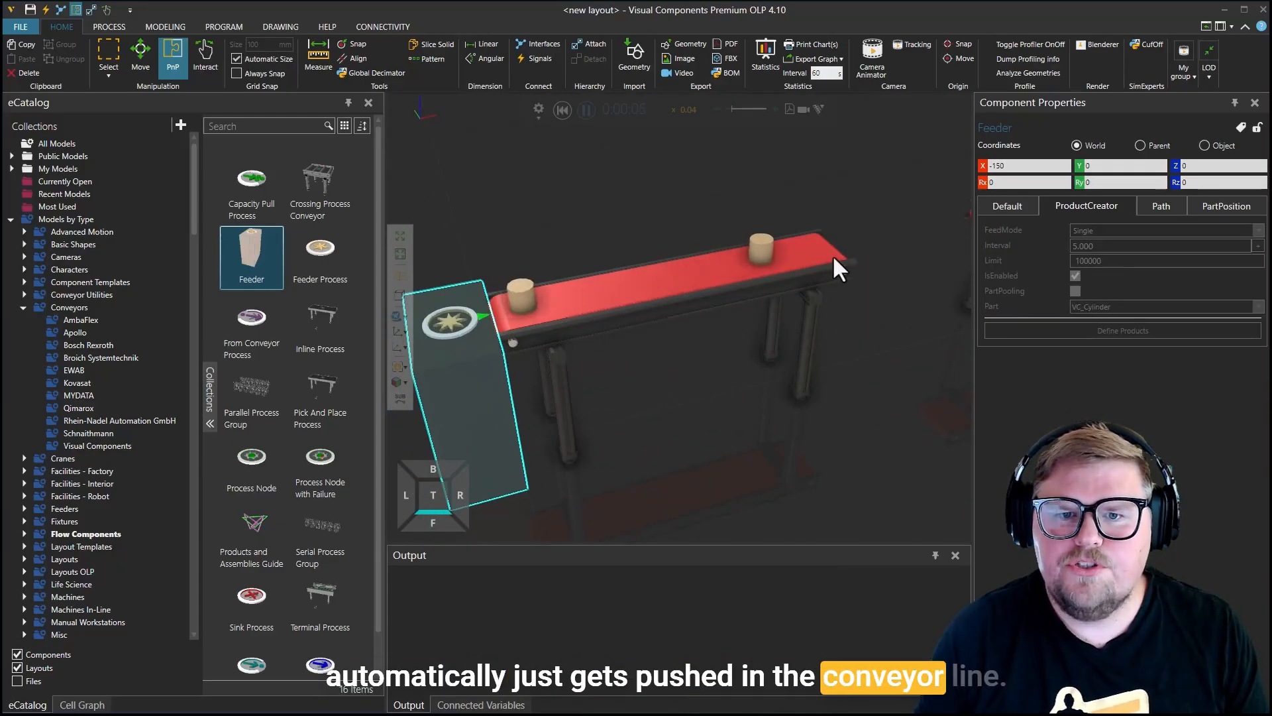
{"action": "left_click", "coordinate": [665, 315]}
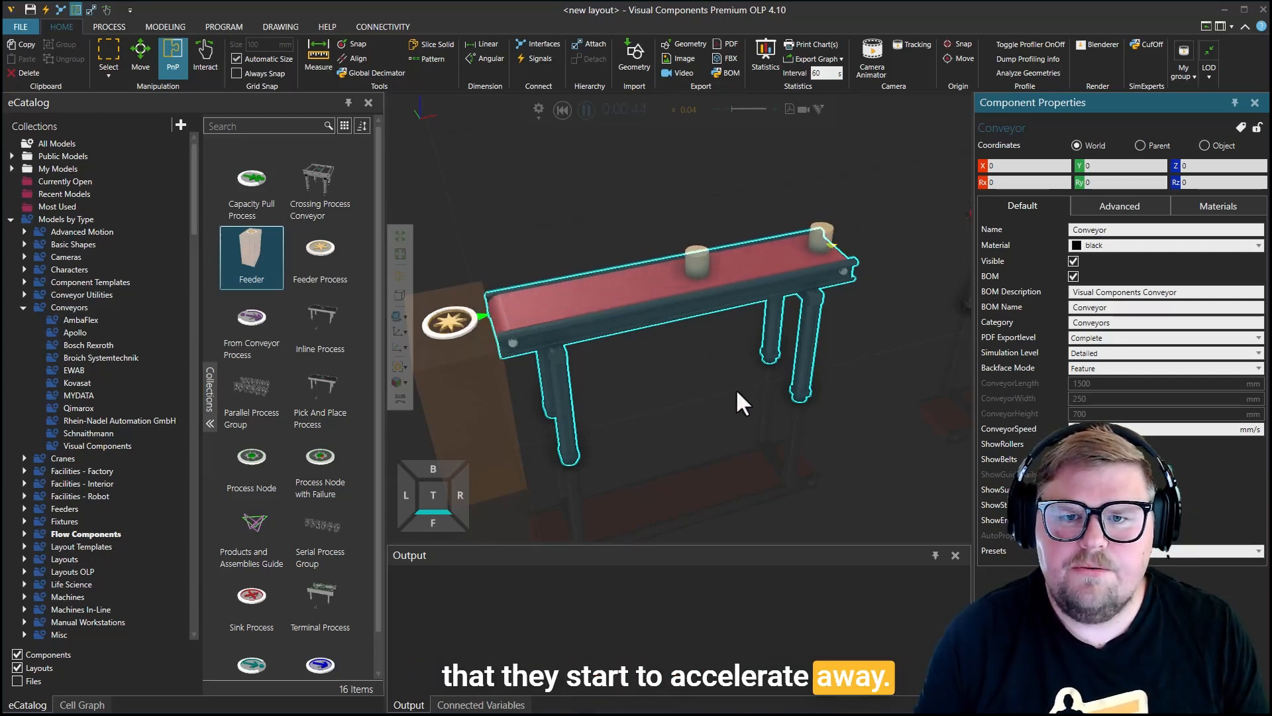
{"action": "scroll", "coordinate": [737, 391], "scroll_direction": "down", "scroll_amount": 5}
{"action": "right_click_drag", "start_coordinate": [825, 391], "coordinate": [741, 455]}
{"action": "left_click", "coordinate": [562, 110]}
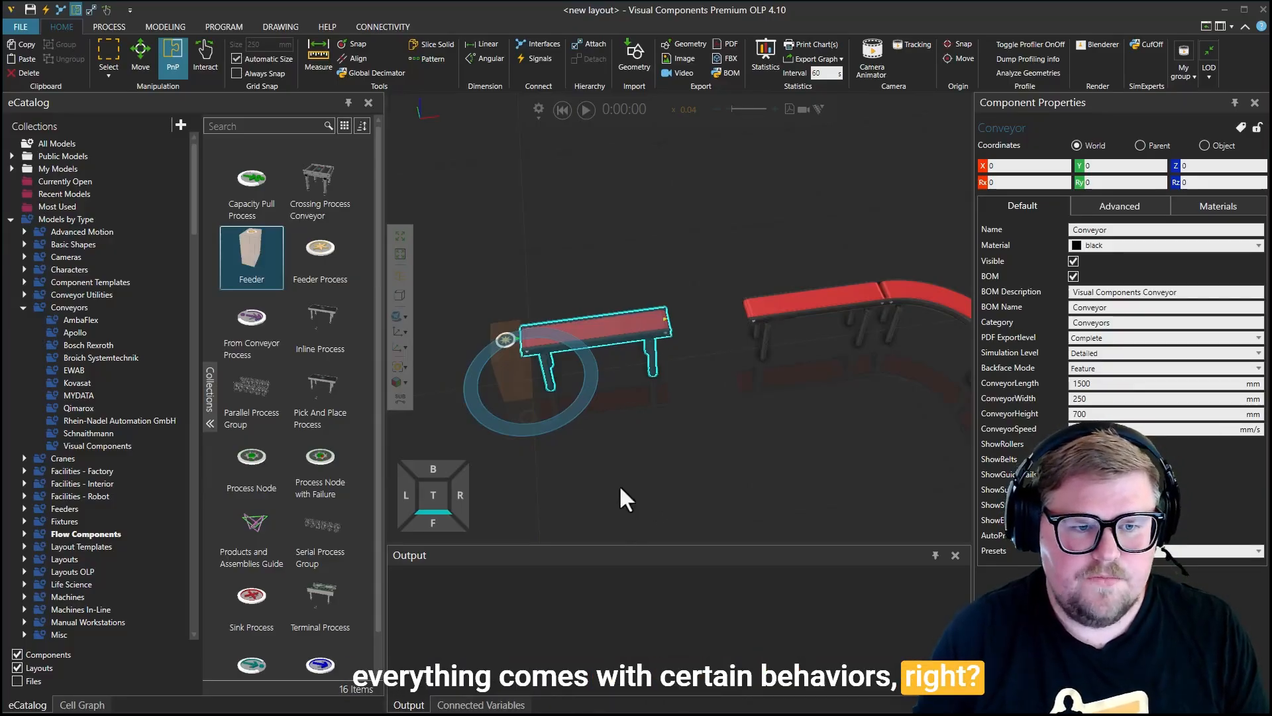
Step: Add the Haas ST-30 machine from the Machines collection and place it behind the first conveyor gap at about X 2063, Y 672 mm
{"action": "left_click", "coordinate": [30, 593]}
{"action": "scroll", "coordinate": [113, 511], "scroll_direction": "down", "scroll_amount": 1}
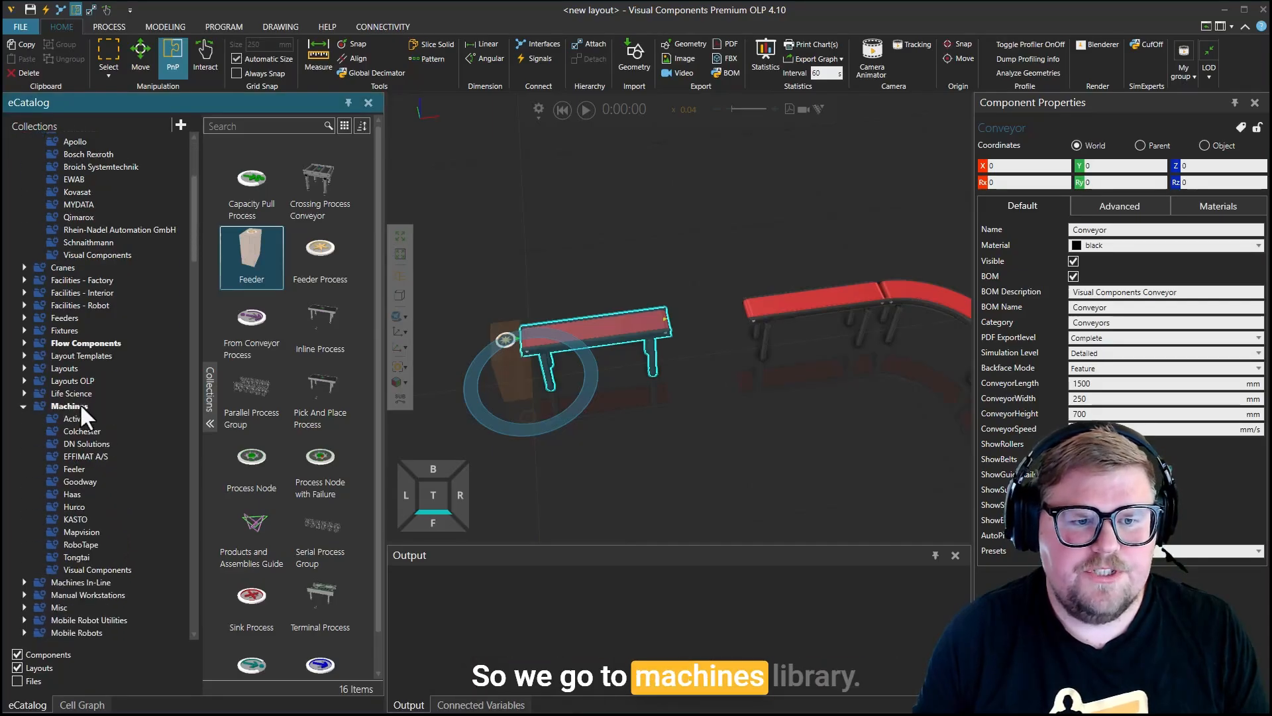
{"action": "left_click", "coordinate": [77, 404]}
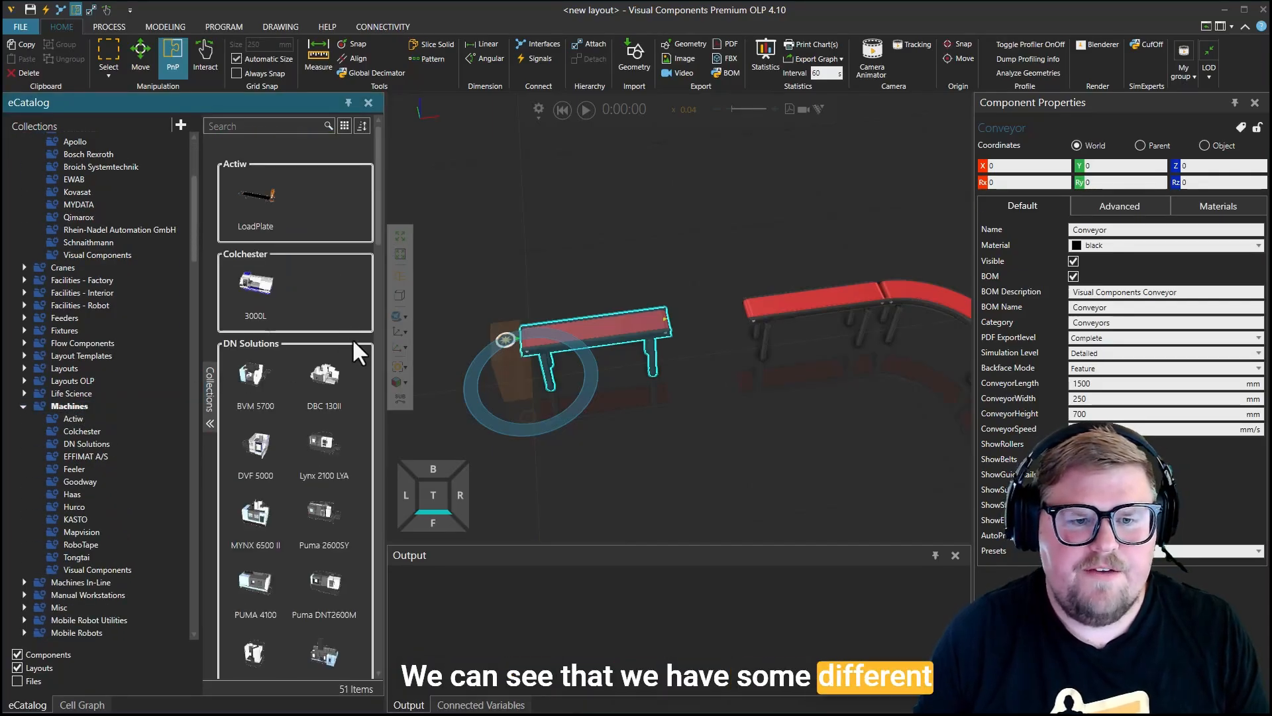
{"action": "scroll", "coordinate": [345, 341], "scroll_direction": "down", "scroll_amount": 10}
{"action": "scroll", "coordinate": [339, 342], "scroll_direction": "down", "scroll_amount": 8}
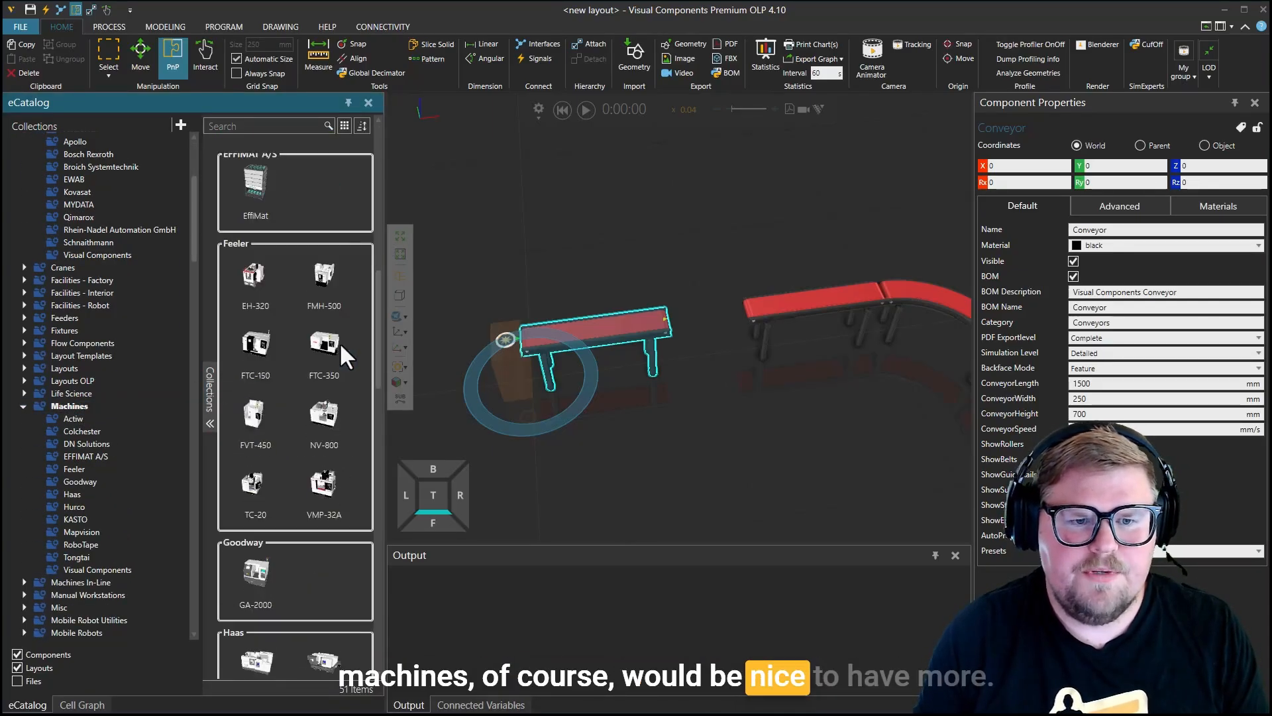
{"action": "mouse_move", "coordinate": [308, 454]}
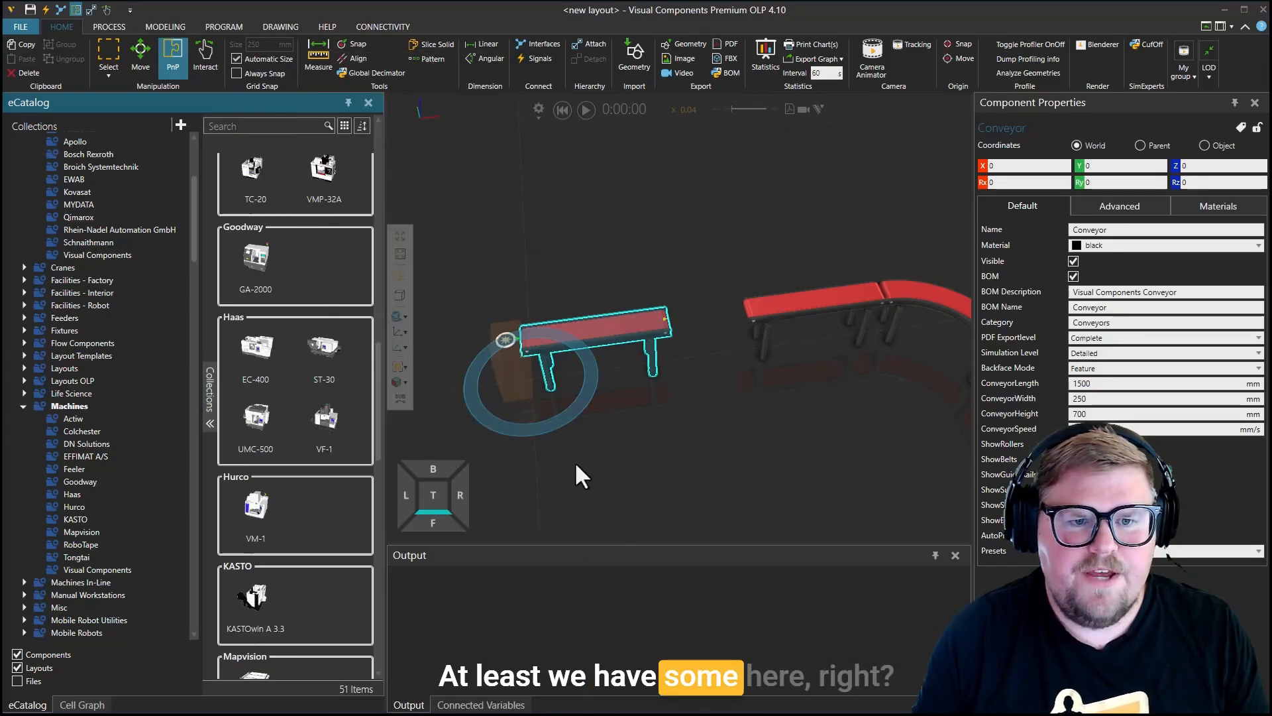
{"action": "left_click_drag", "start_coordinate": [311, 361], "coordinate": [738, 448]}
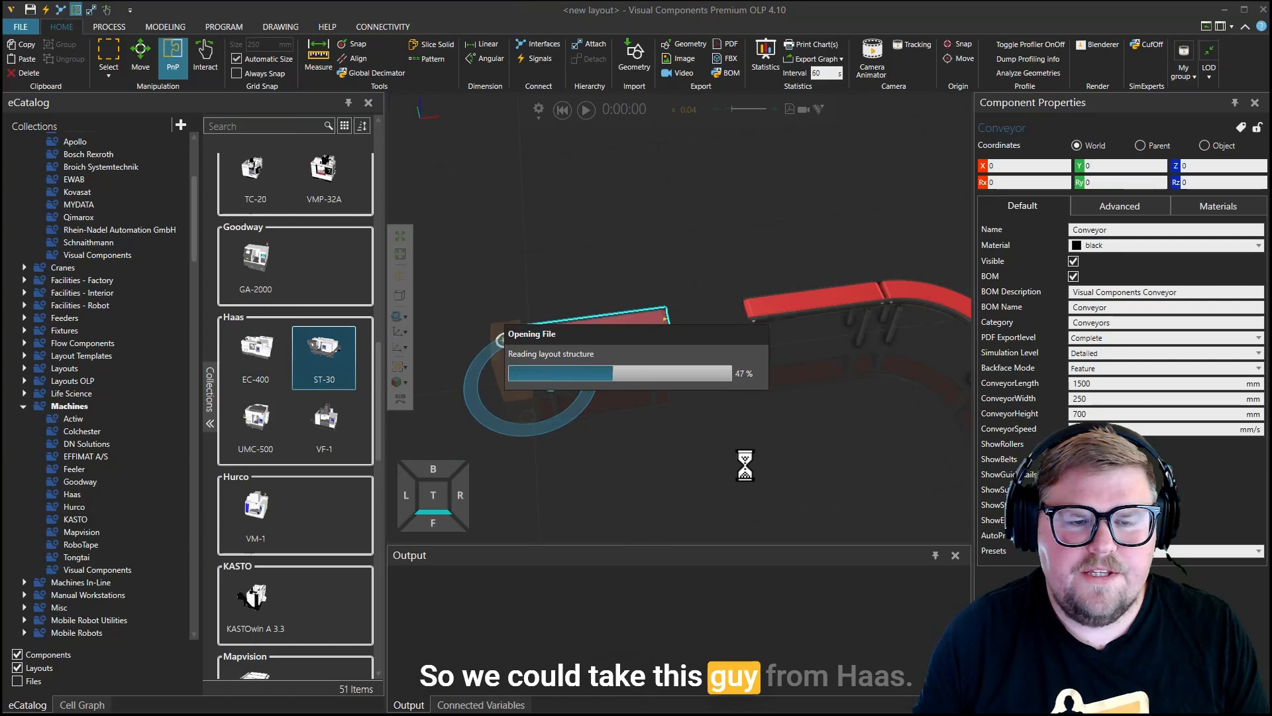
{"action": "left_click_drag", "start_coordinate": [745, 496], "coordinate": [775, 280]}
{"action": "right_click_drag", "start_coordinate": [817, 411], "coordinate": [793, 474]}
{"action": "left_click_drag", "start_coordinate": [803, 238], "coordinate": [809, 272]}
{"action": "right_click_drag", "start_coordinate": [753, 455], "coordinate": [769, 423]}
{"action": "scroll", "coordinate": [787, 459], "scroll_direction": "up", "scroll_amount": 5}
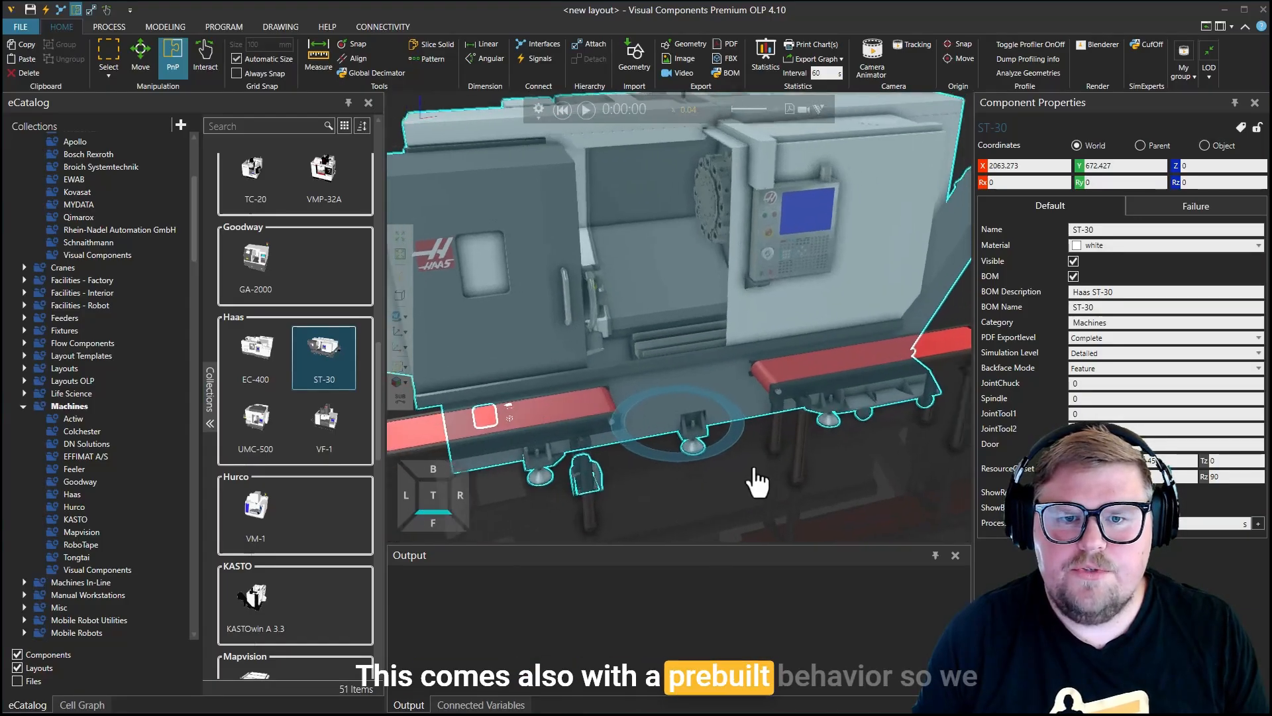
Step: Try out the ST-30's movable door, control panel and chuck in Interact mode, and reset the simulation
{"action": "left_click", "coordinate": [205, 60]}
{"action": "left_click_drag", "start_coordinate": [528, 220], "coordinate": [586, 220]}
{"action": "right_click_drag", "start_coordinate": [741, 424], "coordinate": [686, 416]}
{"action": "left_click_drag", "start_coordinate": [823, 239], "coordinate": [812, 286]}
{"action": "left_click_drag", "start_coordinate": [562, 134], "coordinate": [468, 141]}
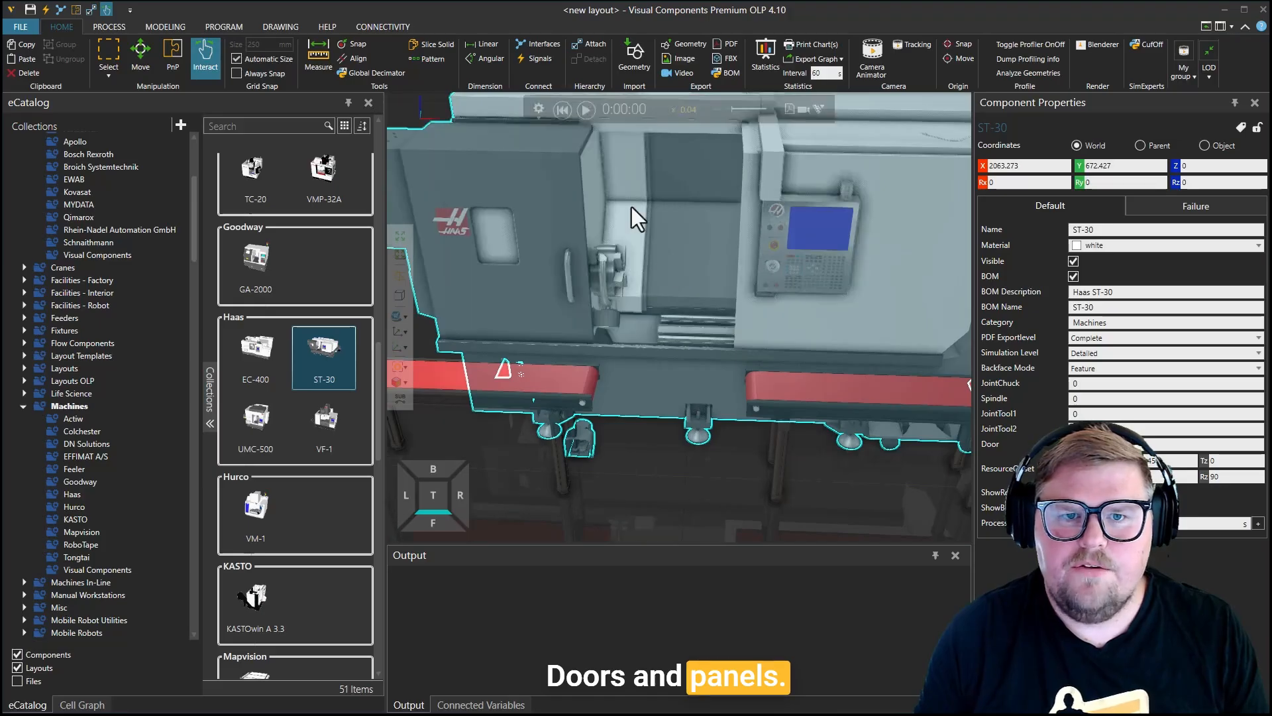
{"action": "right_click_drag", "start_coordinate": [677, 288], "coordinate": [658, 271]}
{"action": "mouse_move", "coordinate": [649, 247]}
{"action": "left_mouse_down"}
{"action": "mouse_move", "coordinate": [646, 265]}
{"action": "mouse_move", "coordinate": [657, 247]}
{"action": "left_mouse_up"}
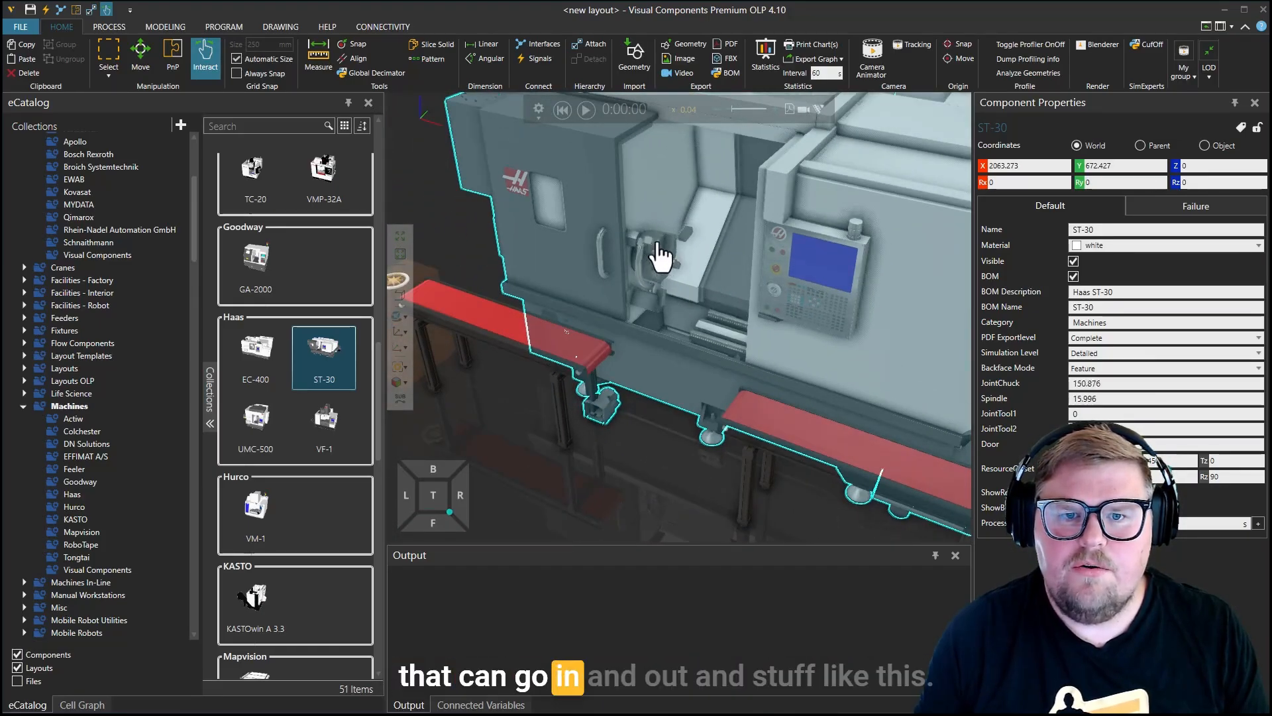
{"action": "left_click", "coordinate": [562, 110]}
Step: Add a Robot Transport Controller from the Visual Components transport controllers and place it in front of the machine at about X 1889, Y -958 mm
{"action": "scroll", "coordinate": [631, 473], "scroll_direction": "down", "scroll_amount": 4}
{"action": "right_click_drag", "start_coordinate": [631, 473], "coordinate": [668, 434]}
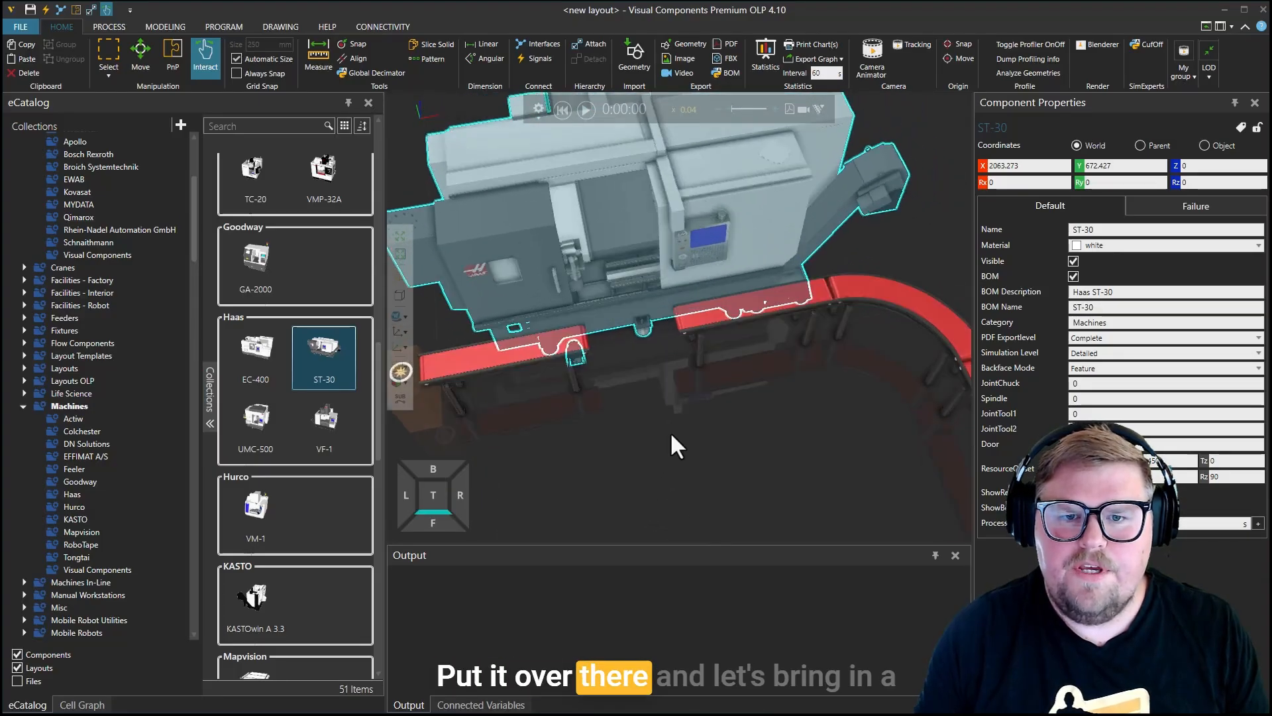
{"action": "scroll", "coordinate": [665, 434], "scroll_direction": "down", "scroll_amount": 3}
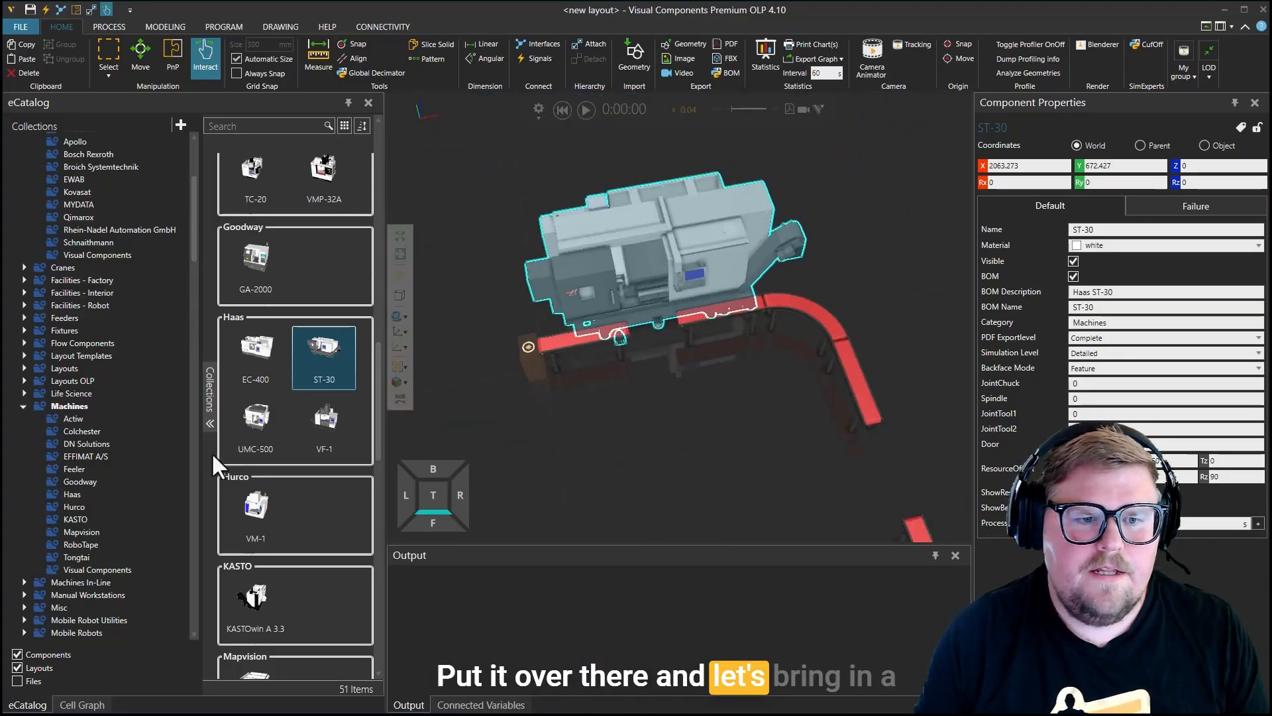
{"action": "scroll", "coordinate": [146, 424], "scroll_direction": "down", "scroll_amount": 10}
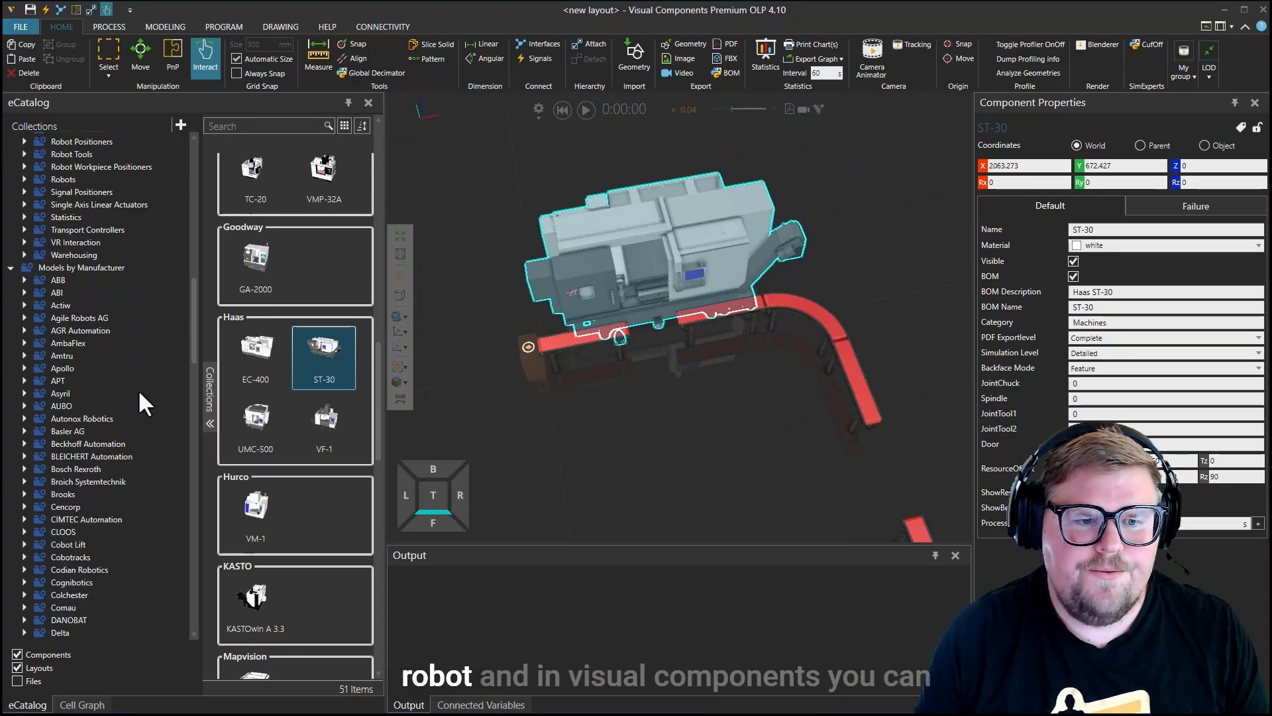
{"action": "left_click", "coordinate": [23, 385]}
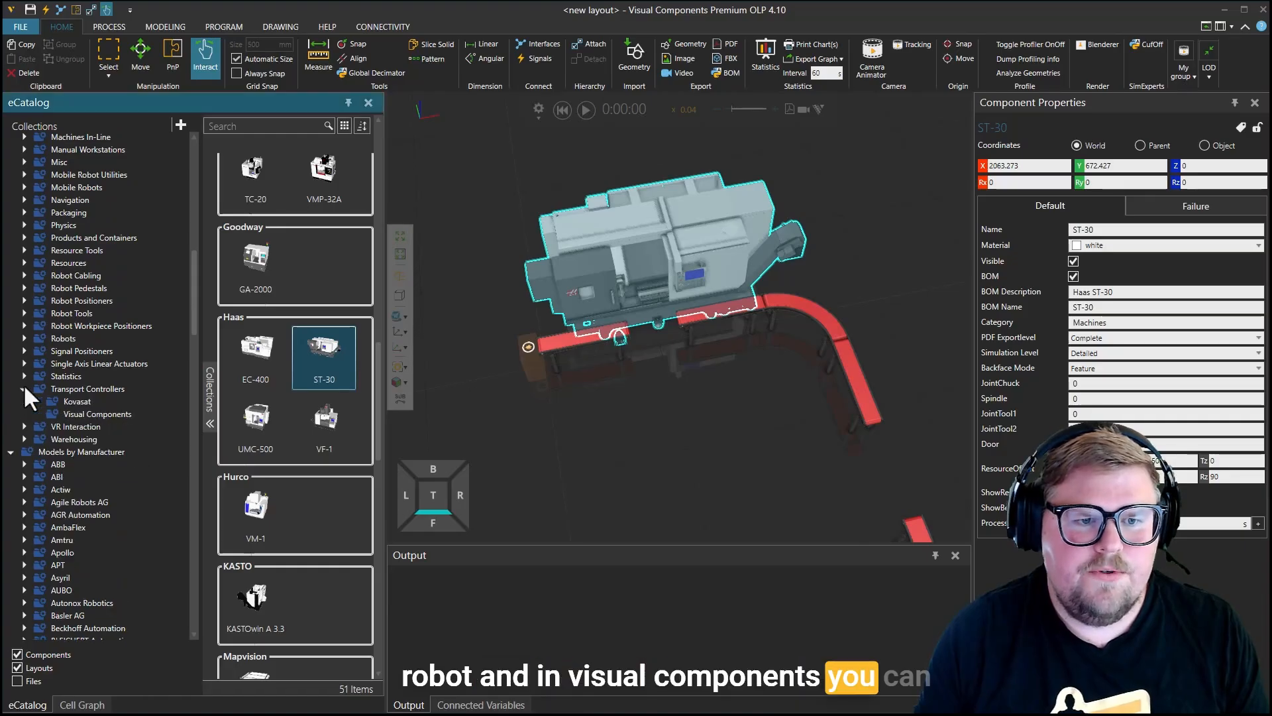
{"action": "left_click", "coordinate": [121, 416]}
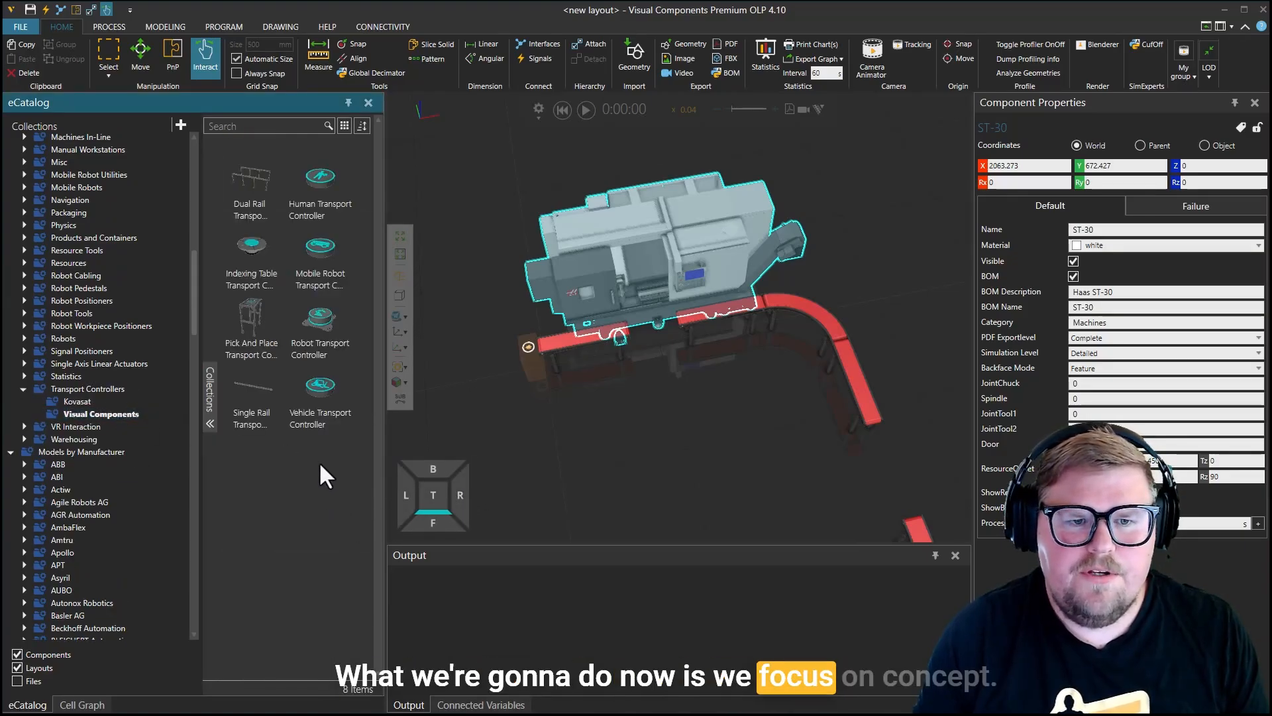
{"action": "mouse_move", "coordinate": [326, 339]}
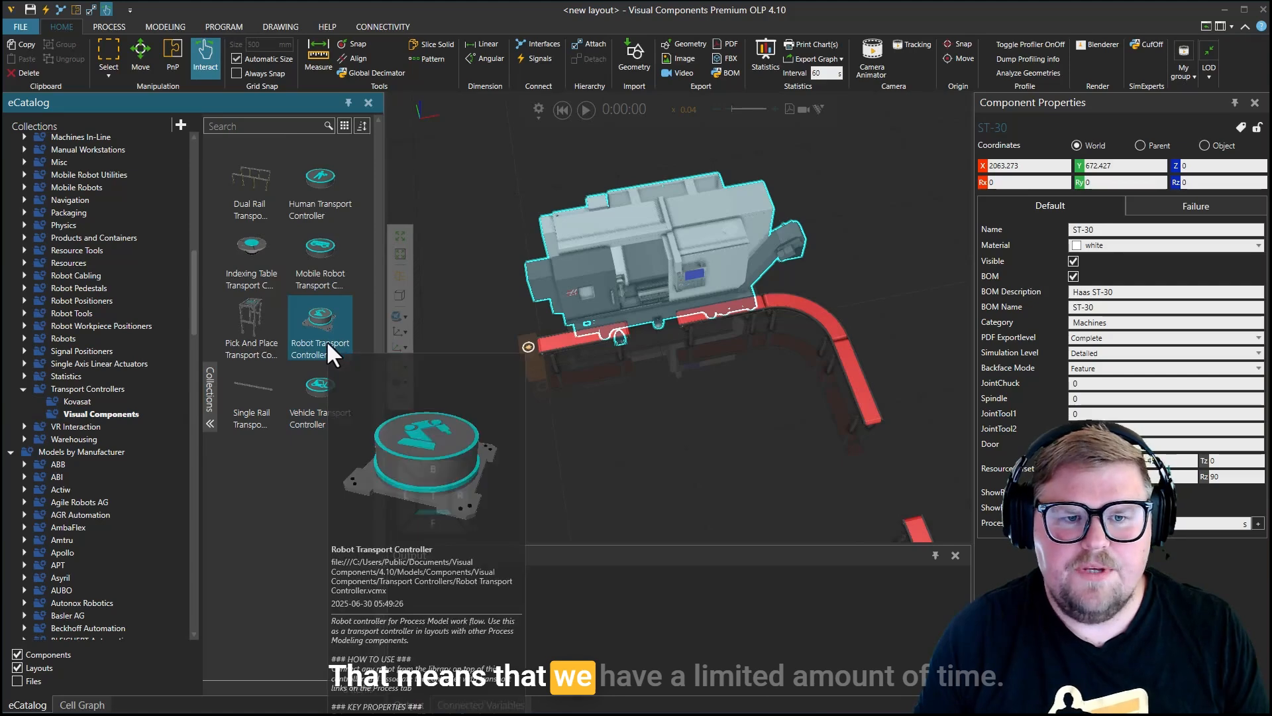
{"action": "left_click_drag", "start_coordinate": [324, 336], "coordinate": [672, 441]}
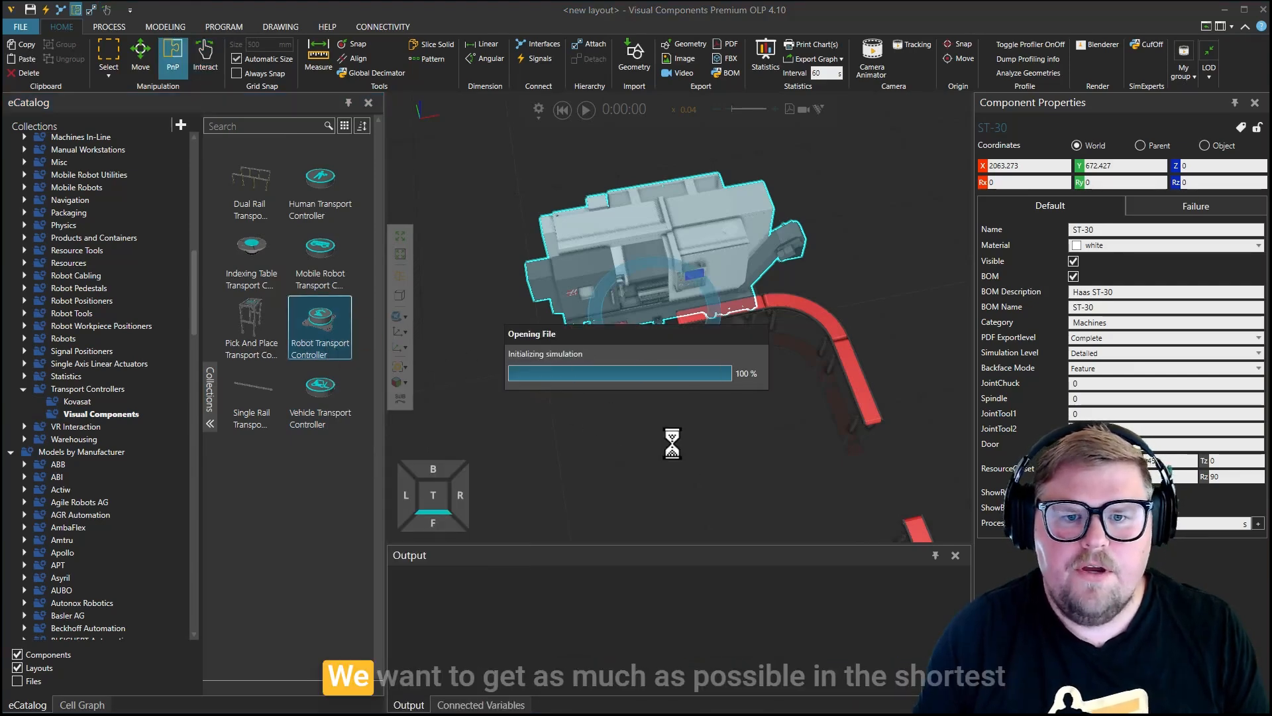
{"action": "right_click_drag", "start_coordinate": [771, 436], "coordinate": [757, 456]}
{"action": "left_click_drag", "start_coordinate": [673, 460], "coordinate": [639, 322]}
{"action": "left_click_drag", "start_coordinate": [652, 425], "coordinate": [645, 406]}
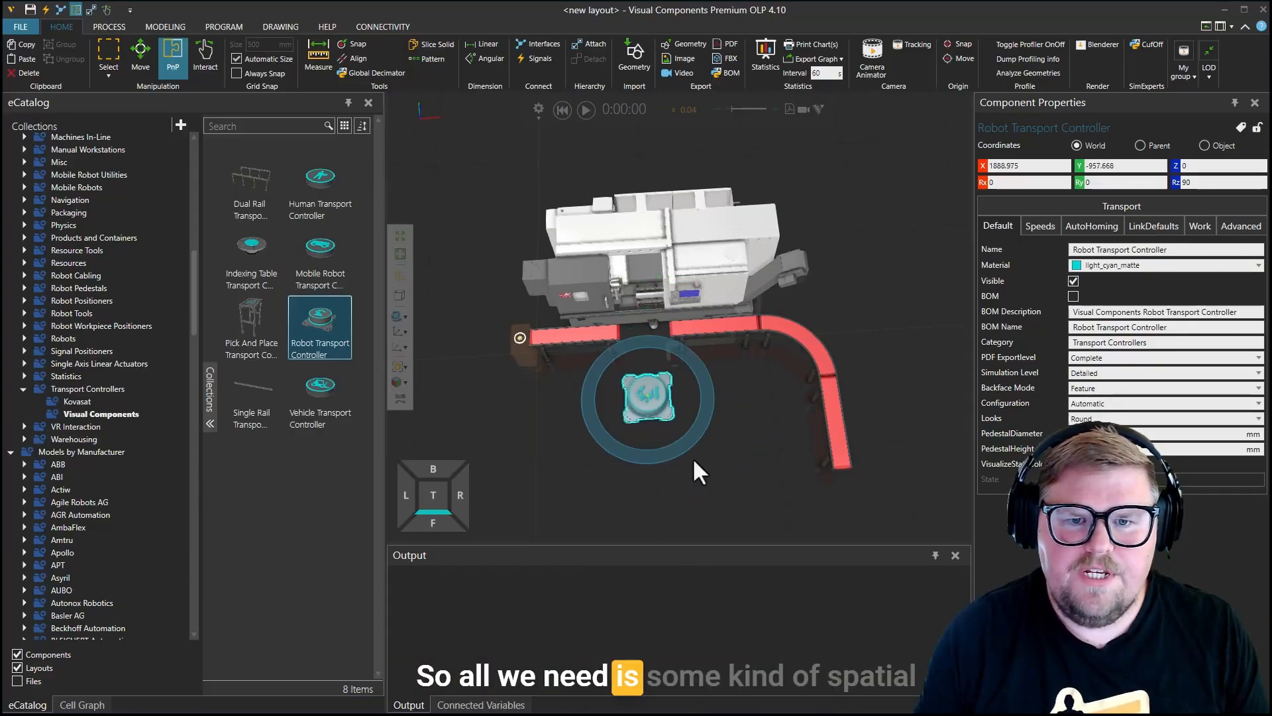
Step: Browse the Robots collection in the catalog and look through the robot models and the list of manufacturers
{"action": "mouse_move", "coordinate": [770, 469]}
{"action": "right_mouse_down"}
{"action": "mouse_move", "coordinate": [826, 446]}
{"action": "mouse_move", "coordinate": [770, 457]}
{"action": "right_mouse_up"}
{"action": "scroll", "coordinate": [93, 442], "scroll_direction": "down", "scroll_amount": 7}
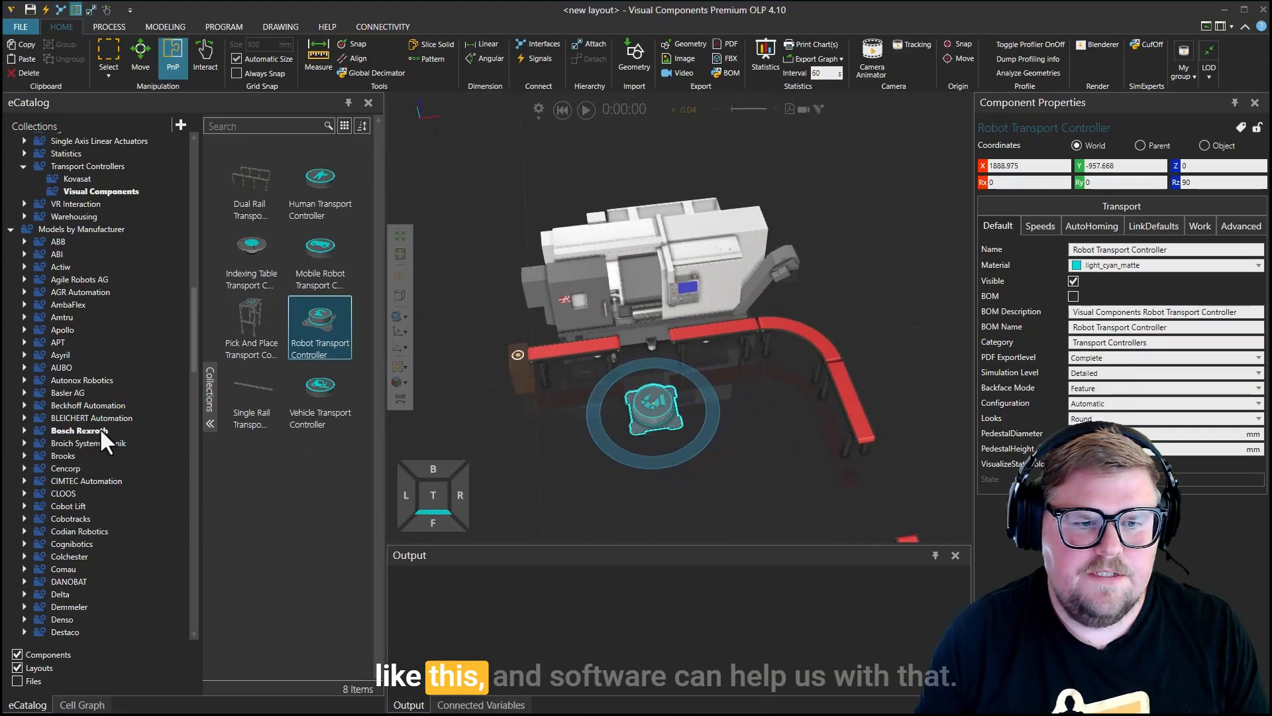
{"action": "scroll", "coordinate": [102, 427], "scroll_direction": "up", "scroll_amount": 3}
{"action": "scroll", "coordinate": [109, 424], "scroll_direction": "up", "scroll_amount": 4}
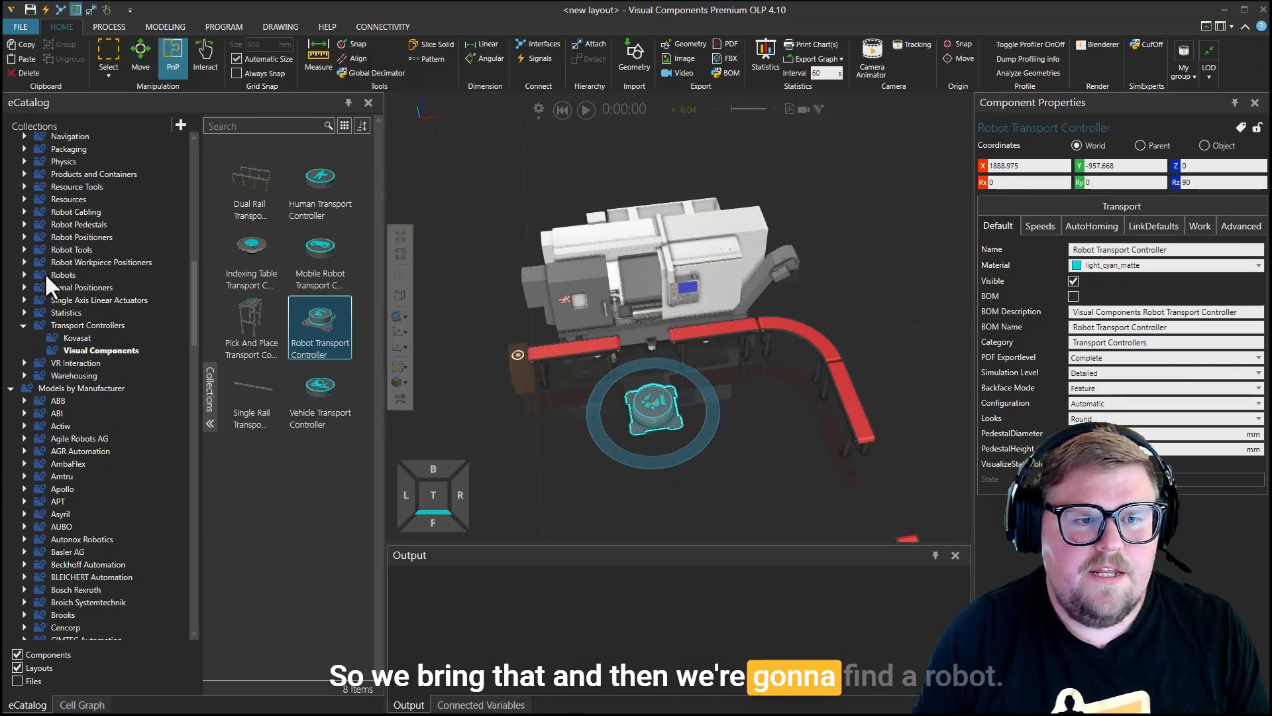
{"action": "double_click", "coordinate": [63, 274]}
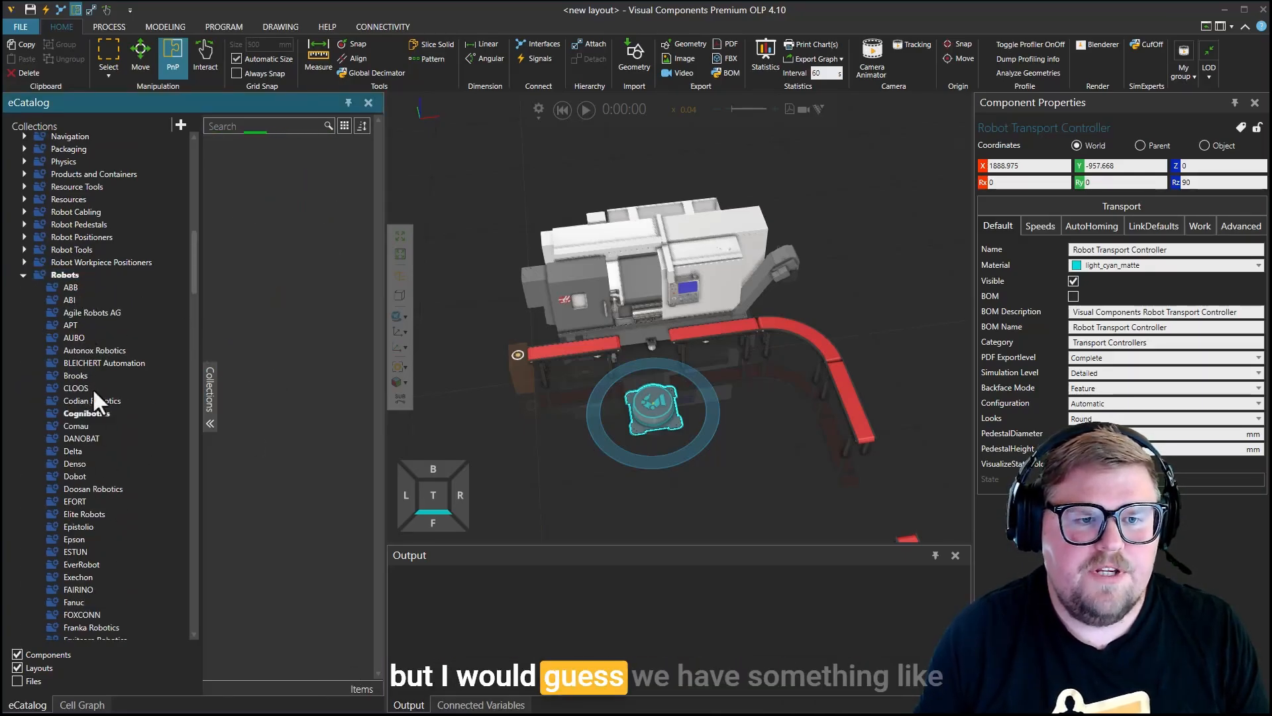
{"action": "left_click", "coordinate": [65, 274]}
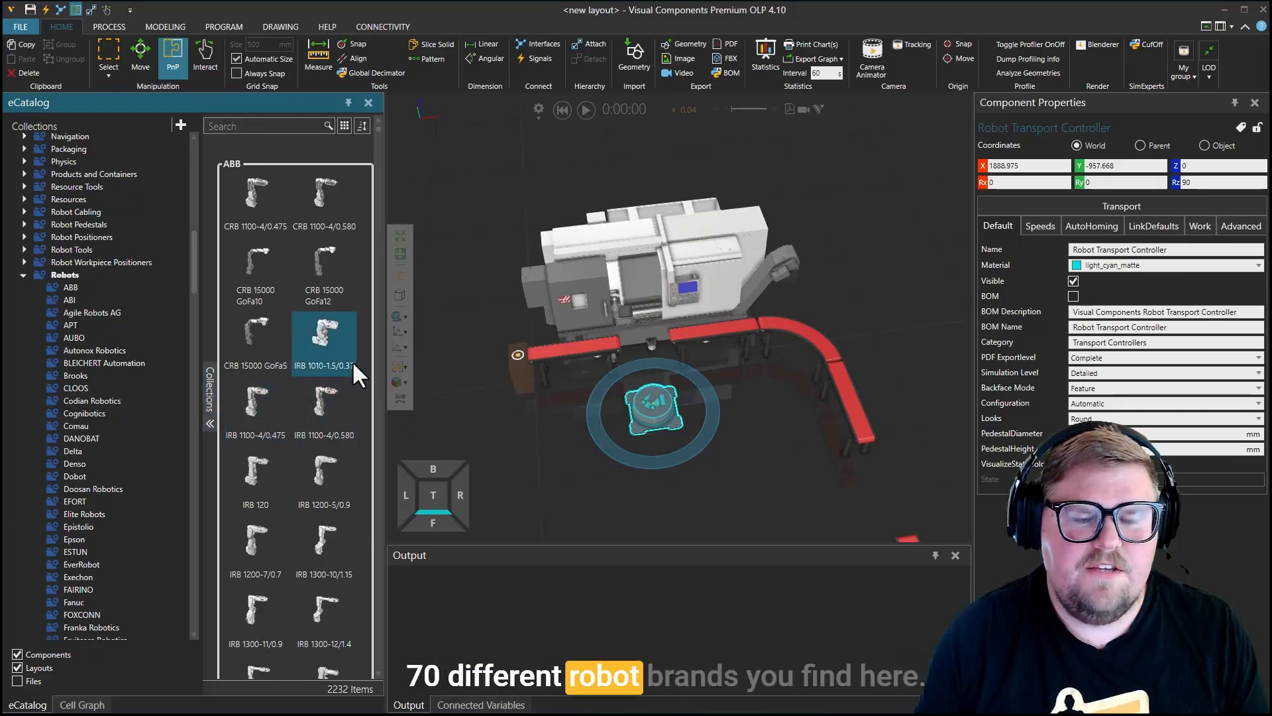
{"action": "scroll", "coordinate": [334, 404], "scroll_direction": "down", "scroll_amount": 6}
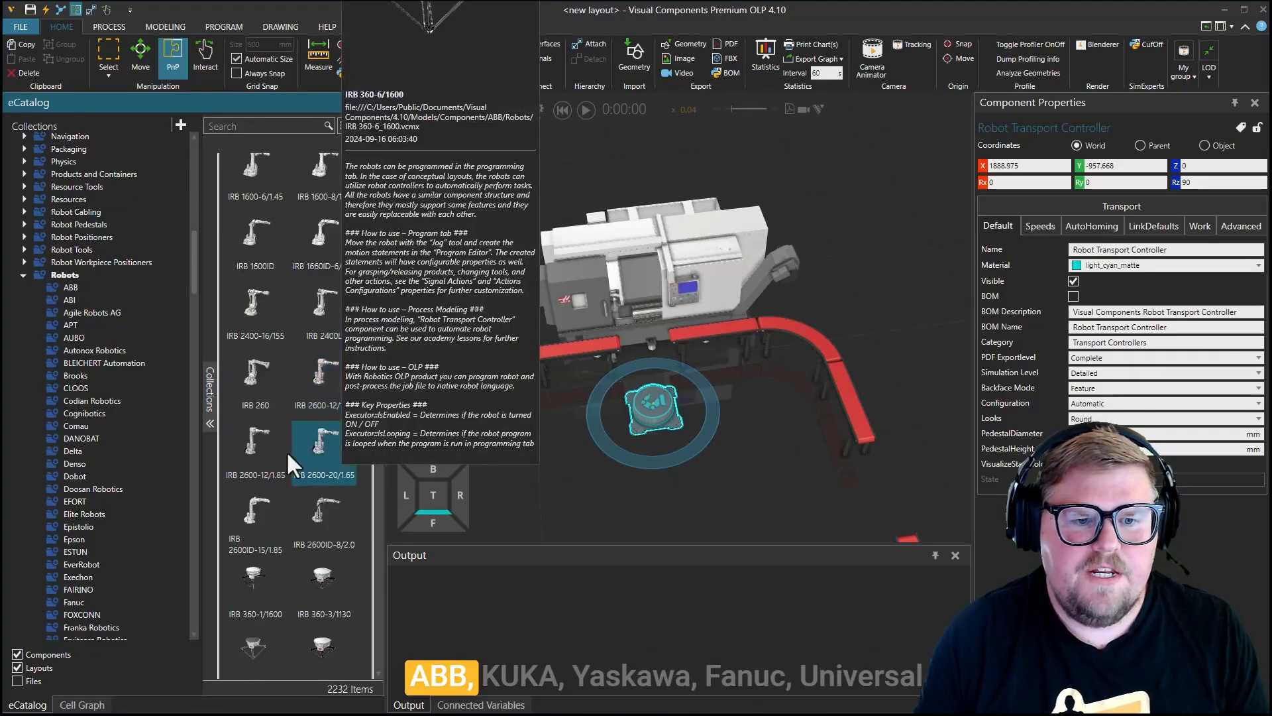
{"action": "scroll", "coordinate": [159, 438], "scroll_direction": "down", "scroll_amount": 3}
{"action": "scroll", "coordinate": [159, 435], "scroll_direction": "down", "scroll_amount": 6}
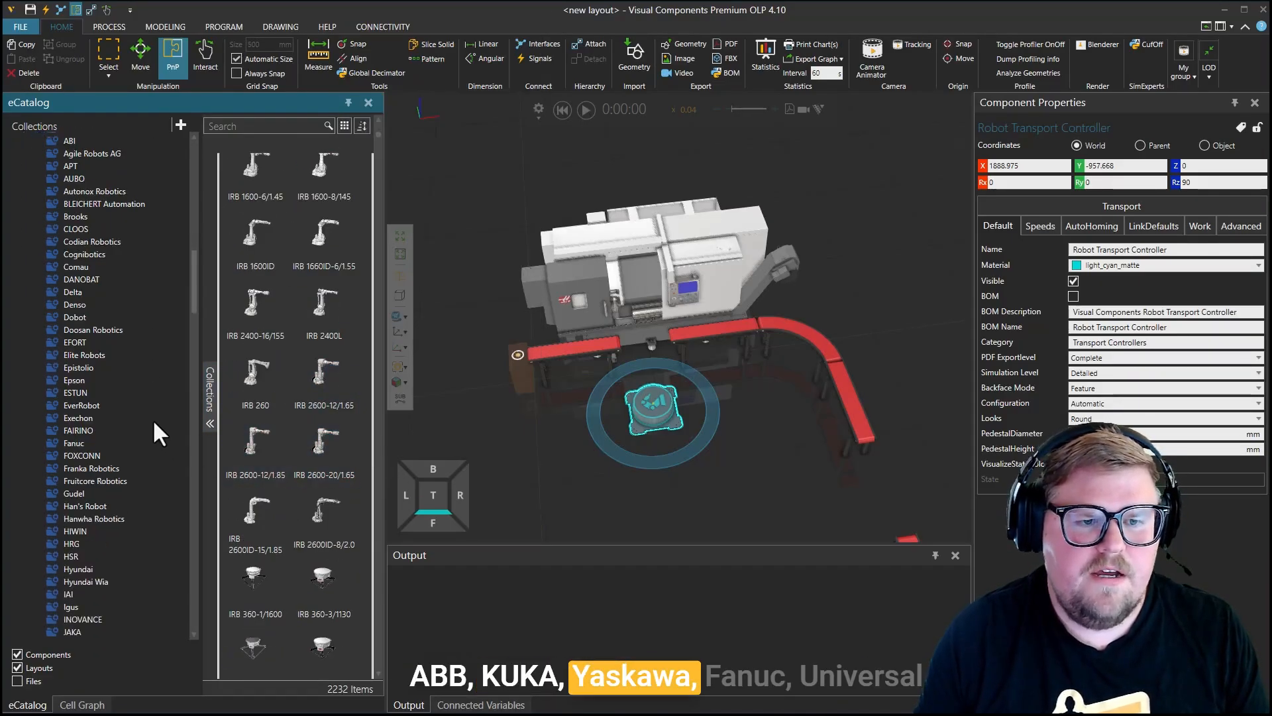
{"action": "scroll", "coordinate": [157, 427], "scroll_direction": "down", "scroll_amount": 2}
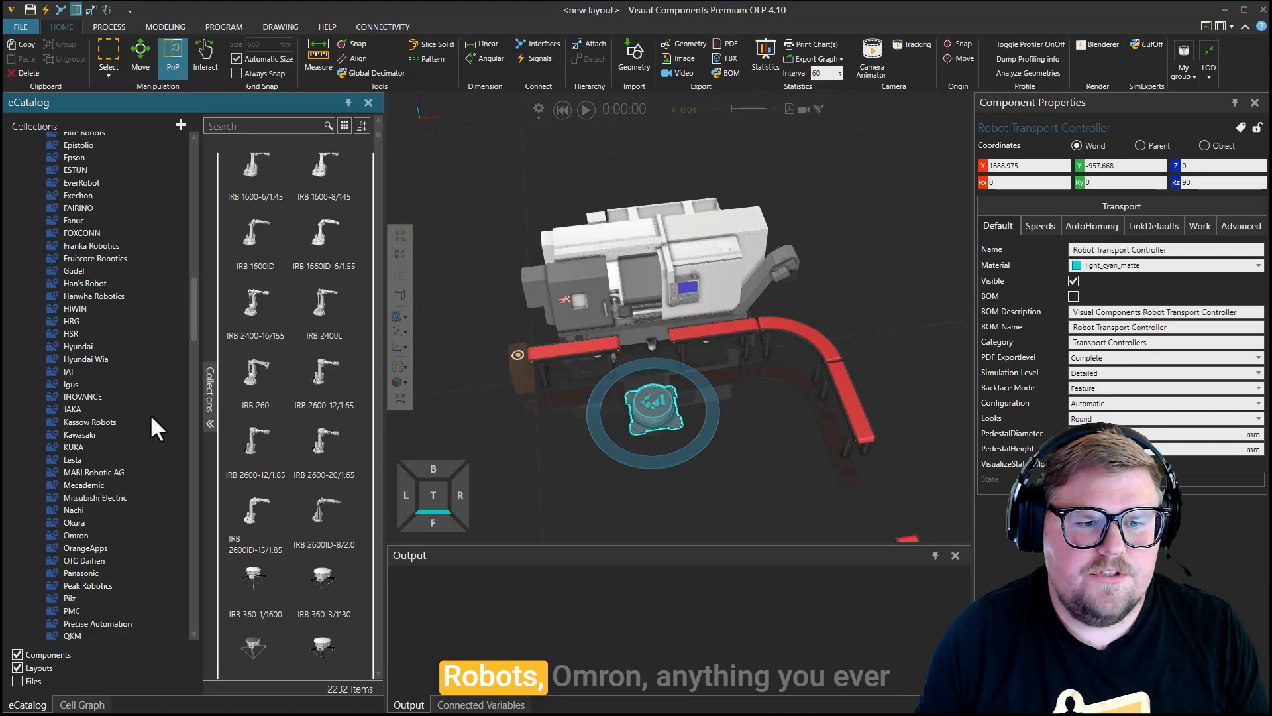
{"action": "scroll", "coordinate": [159, 427], "scroll_direction": "down", "scroll_amount": 5}
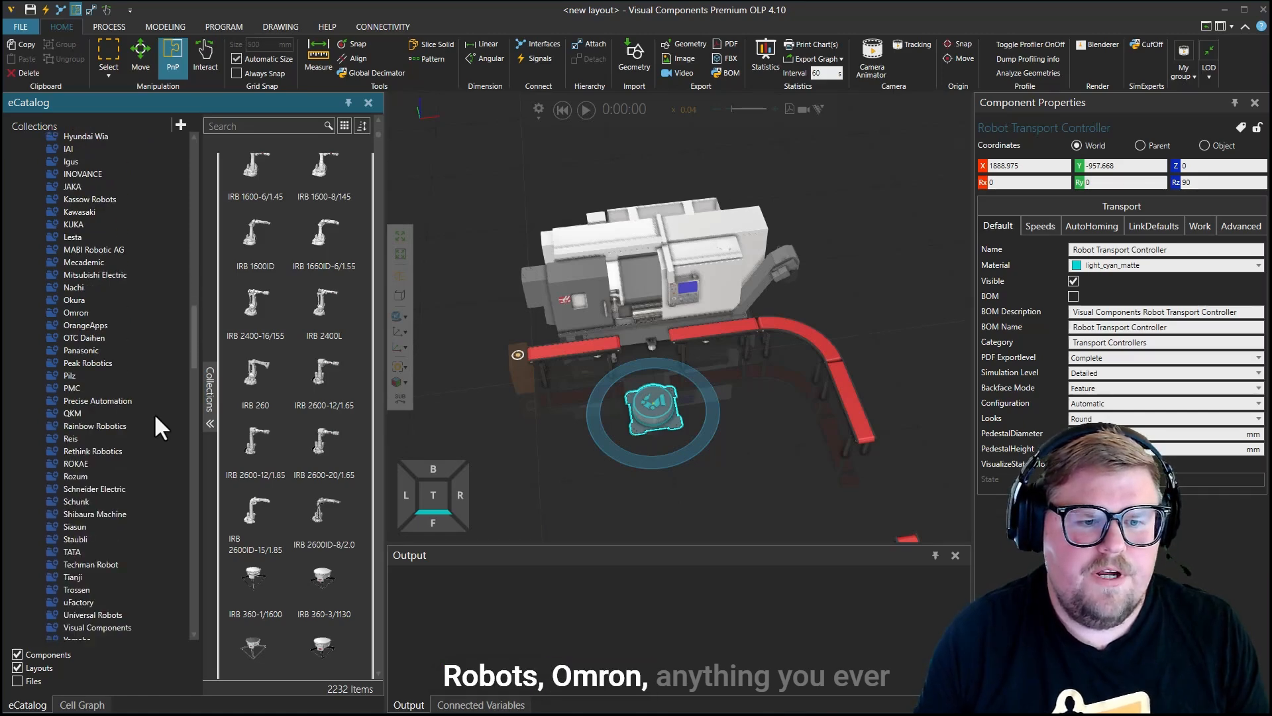
{"action": "scroll", "coordinate": [163, 429], "scroll_direction": "down", "scroll_amount": 3}
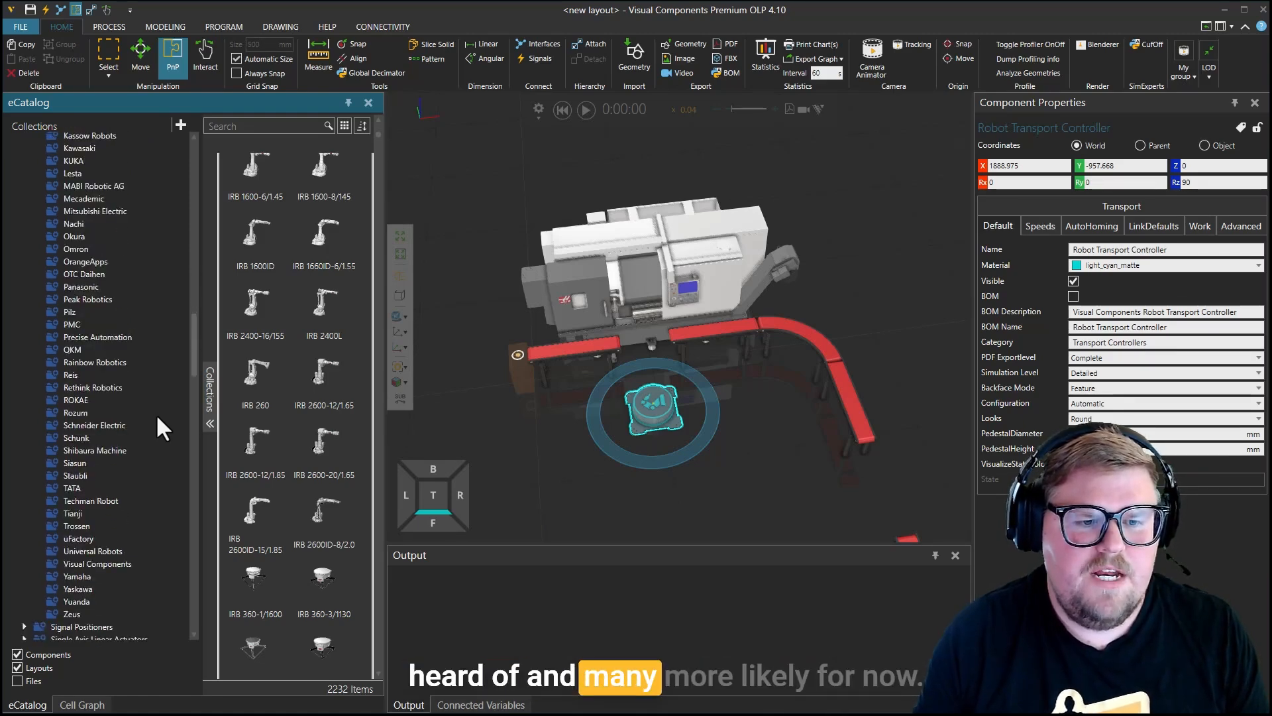
{"action": "scroll", "coordinate": [162, 428], "scroll_direction": "up", "scroll_amount": 9}
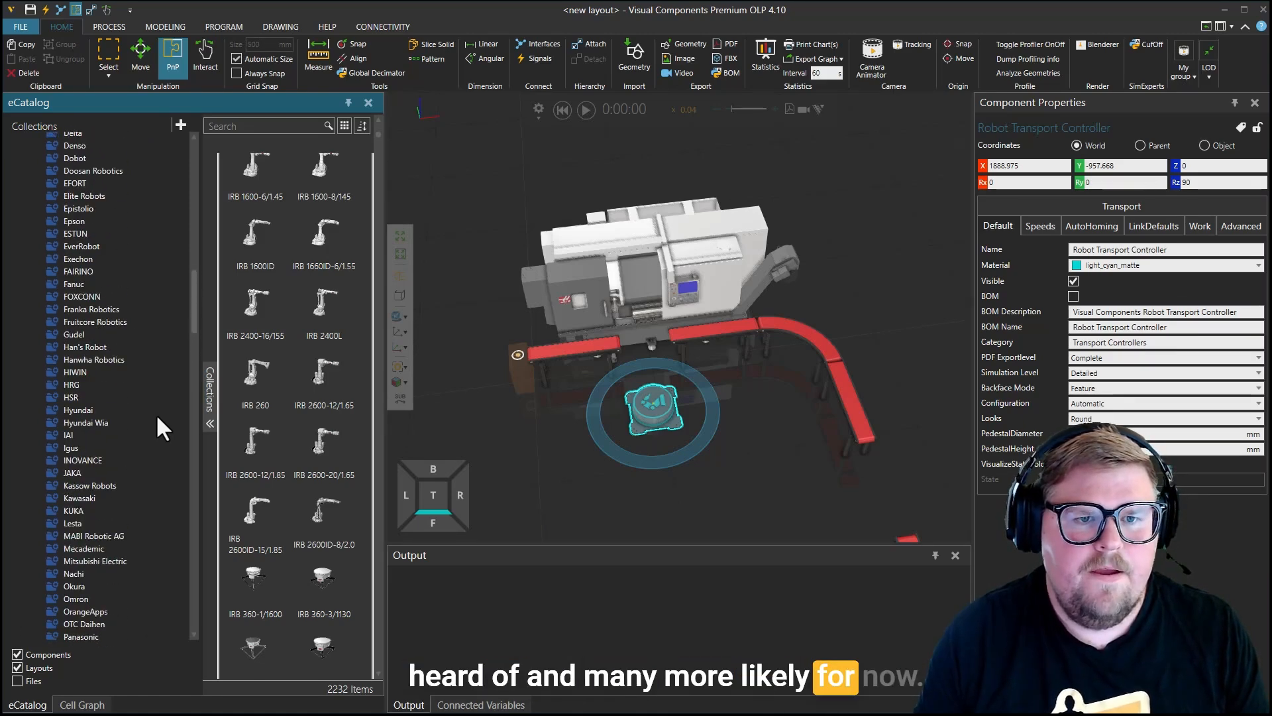
{"action": "scroll", "coordinate": [163, 429], "scroll_direction": "up", "scroll_amount": 8}
Step: Mount the ABB IRB 2600-12/1.85 robot on the Robot Transport Controller and move the controller to about X 1958, Y -920 mm
{"action": "left_click", "coordinate": [70, 255]}
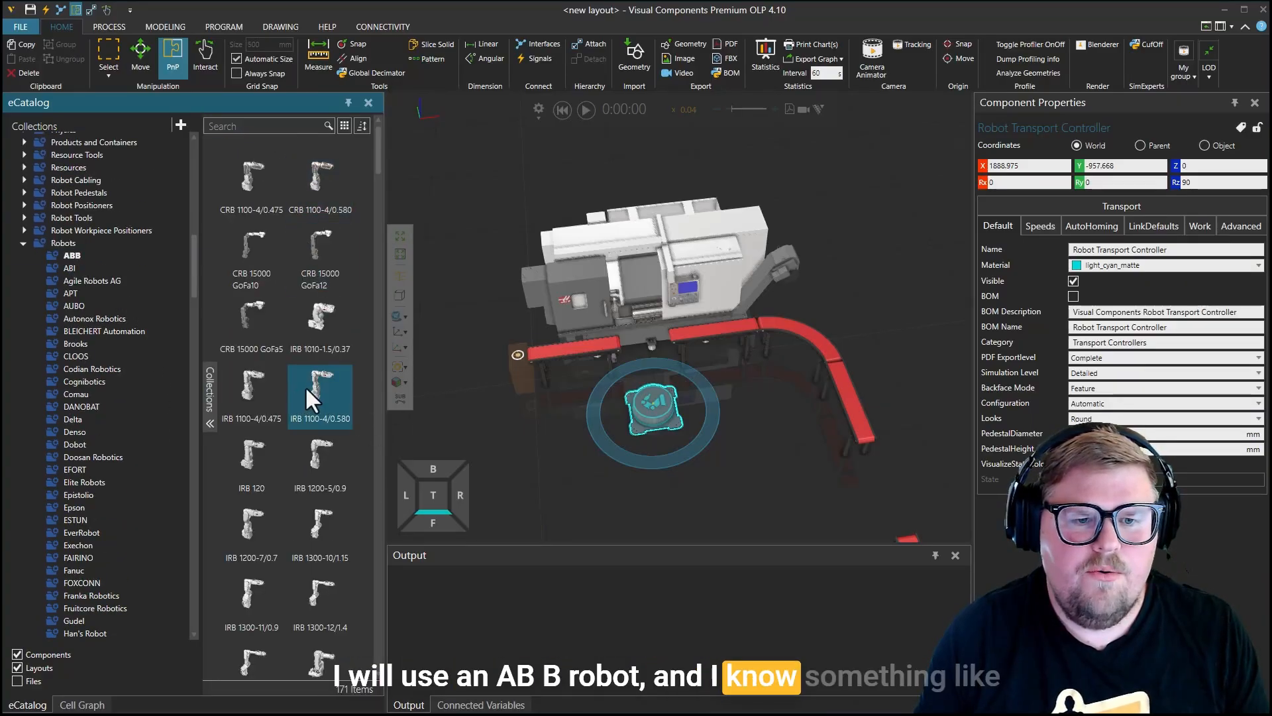
{"action": "left_click", "coordinate": [256, 125]}
{"action": "type", "text": "2600"}
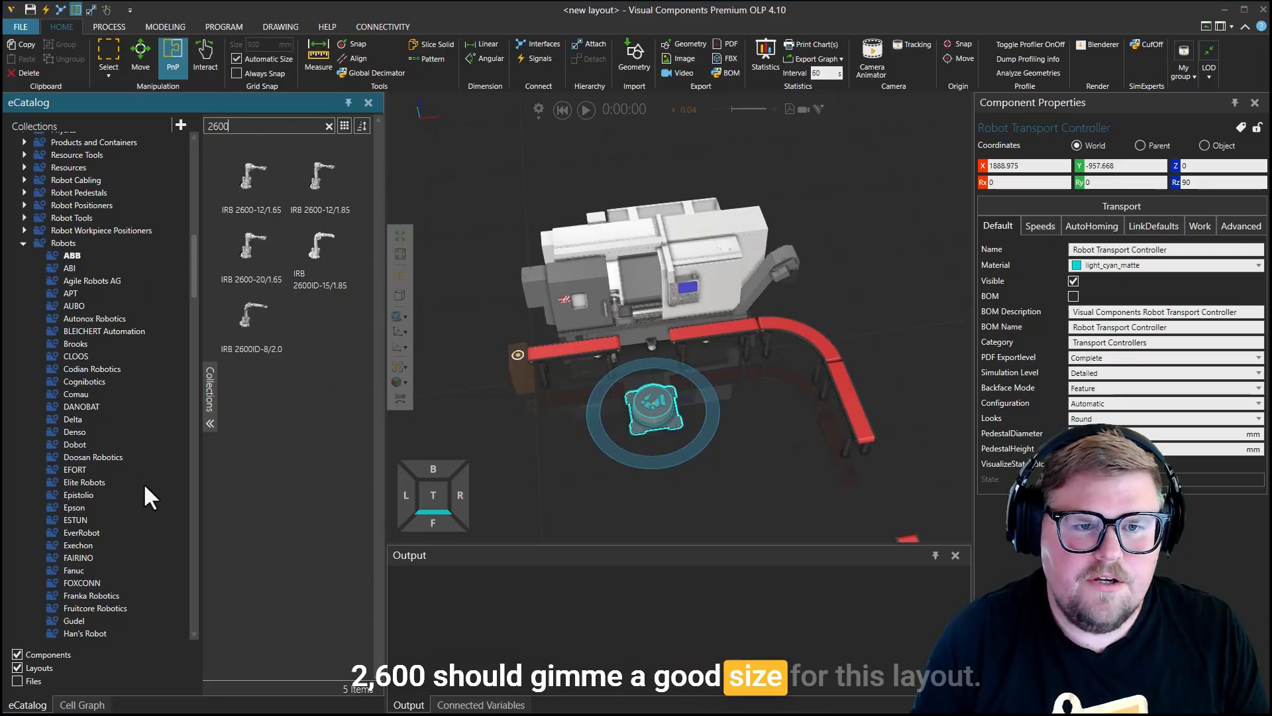
{"action": "left_click_drag", "start_coordinate": [313, 175], "coordinate": [573, 457]}
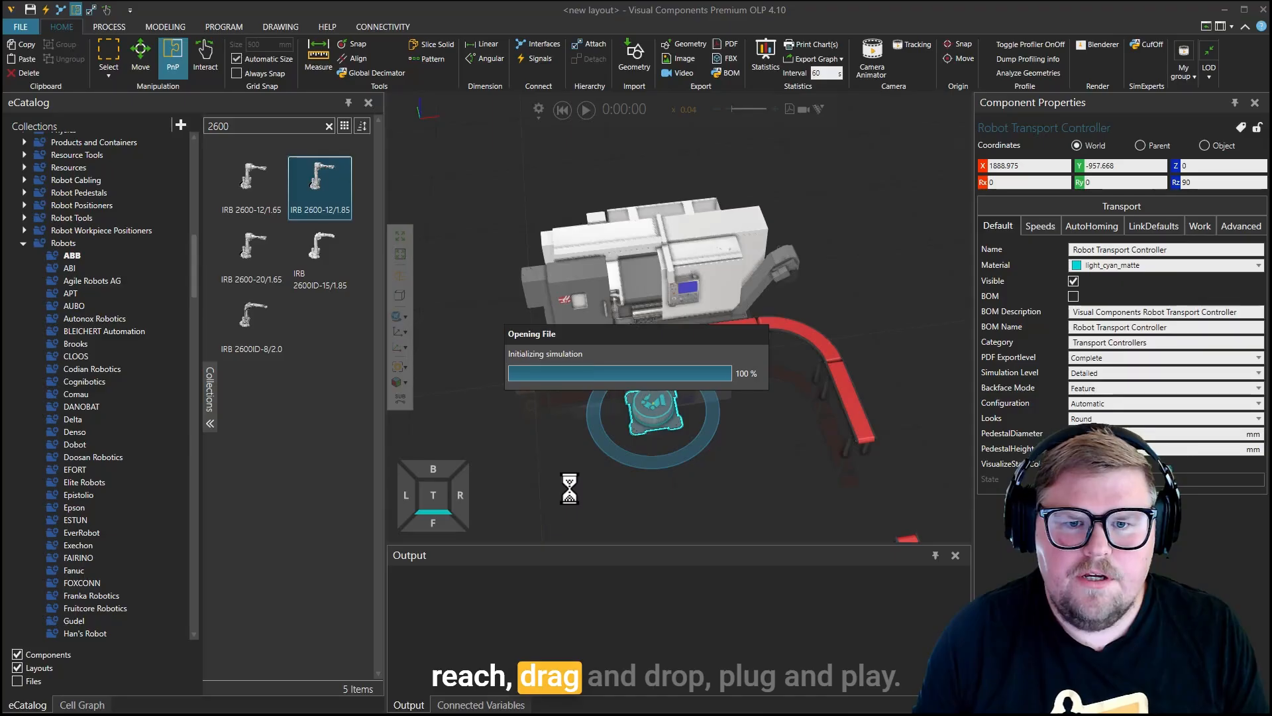
{"action": "left_click_drag", "start_coordinate": [584, 480], "coordinate": [640, 408]}
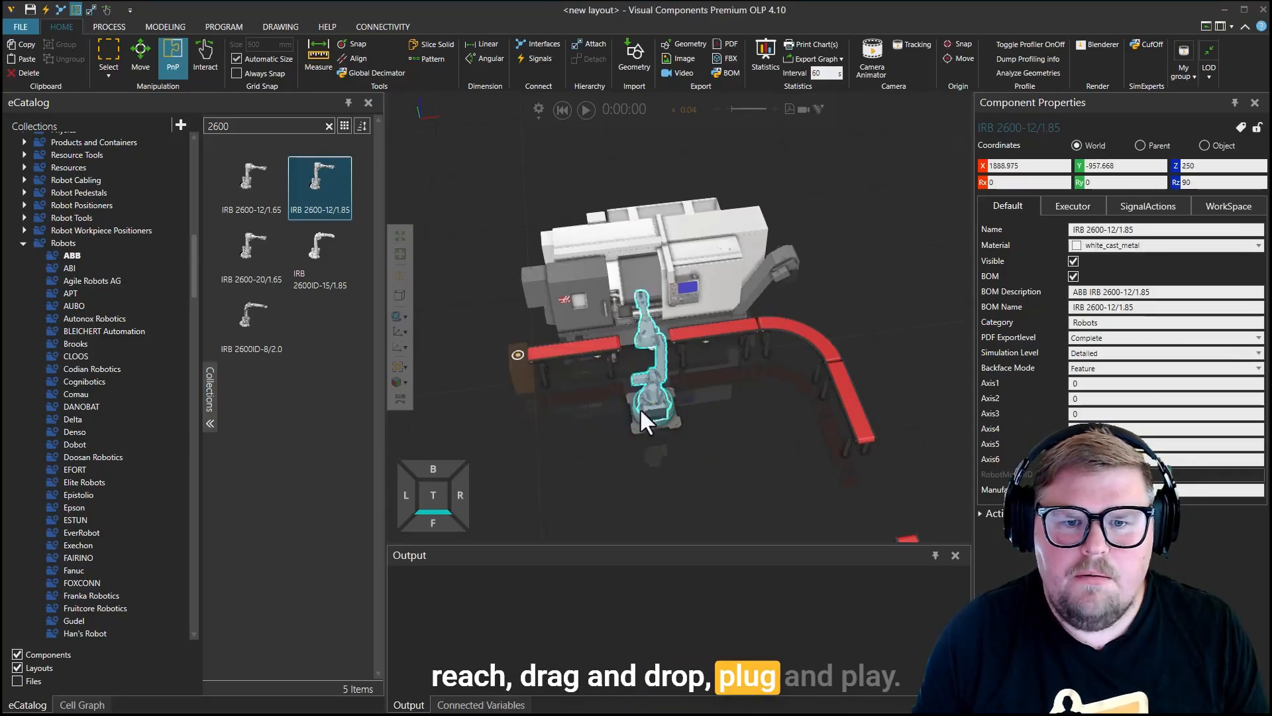
{"action": "left_click", "coordinate": [644, 427]}
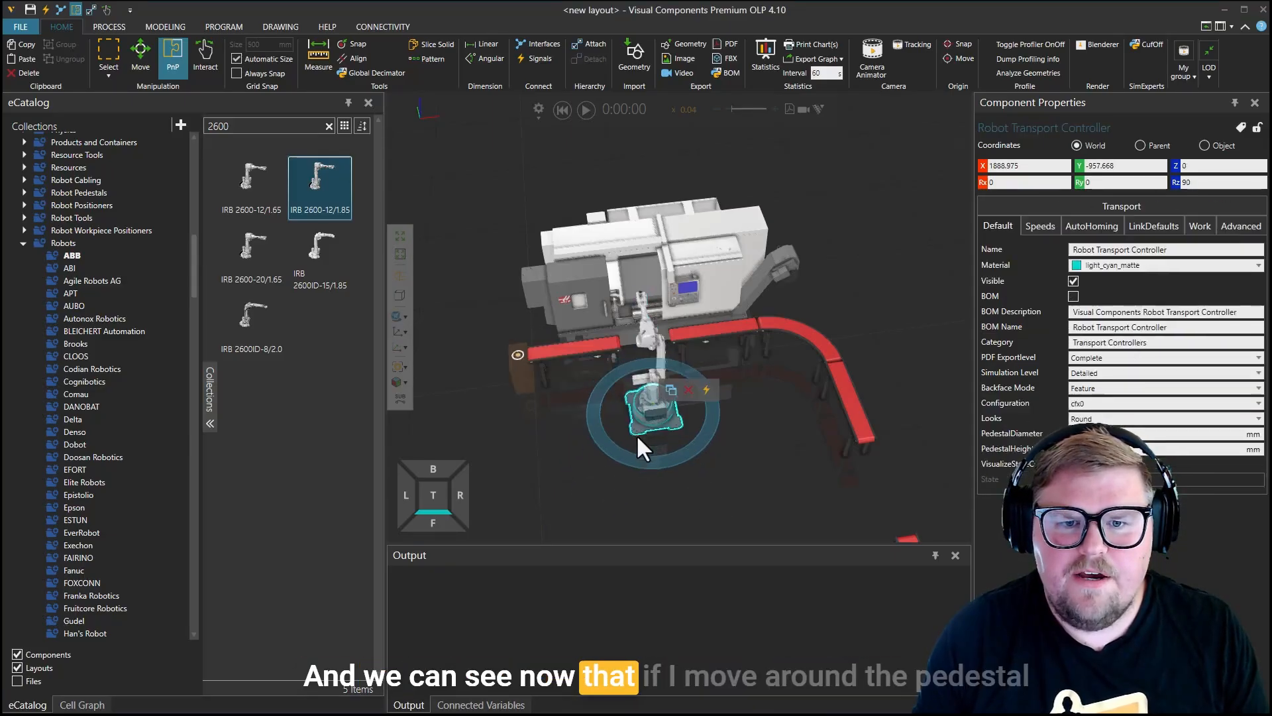
{"action": "mouse_move", "coordinate": [634, 432]}
{"action": "left_mouse_down"}
{"action": "mouse_move", "coordinate": [673, 445]}
{"action": "mouse_move", "coordinate": [638, 430]}
{"action": "left_mouse_up"}
Step: Attach the Schunk PZN_plus_125_1 gripper to the robot's flange and move the transport controller to about X 1913, Y -705 mm
{"action": "scroll", "coordinate": [67, 378], "scroll_direction": "up", "scroll_amount": 3}
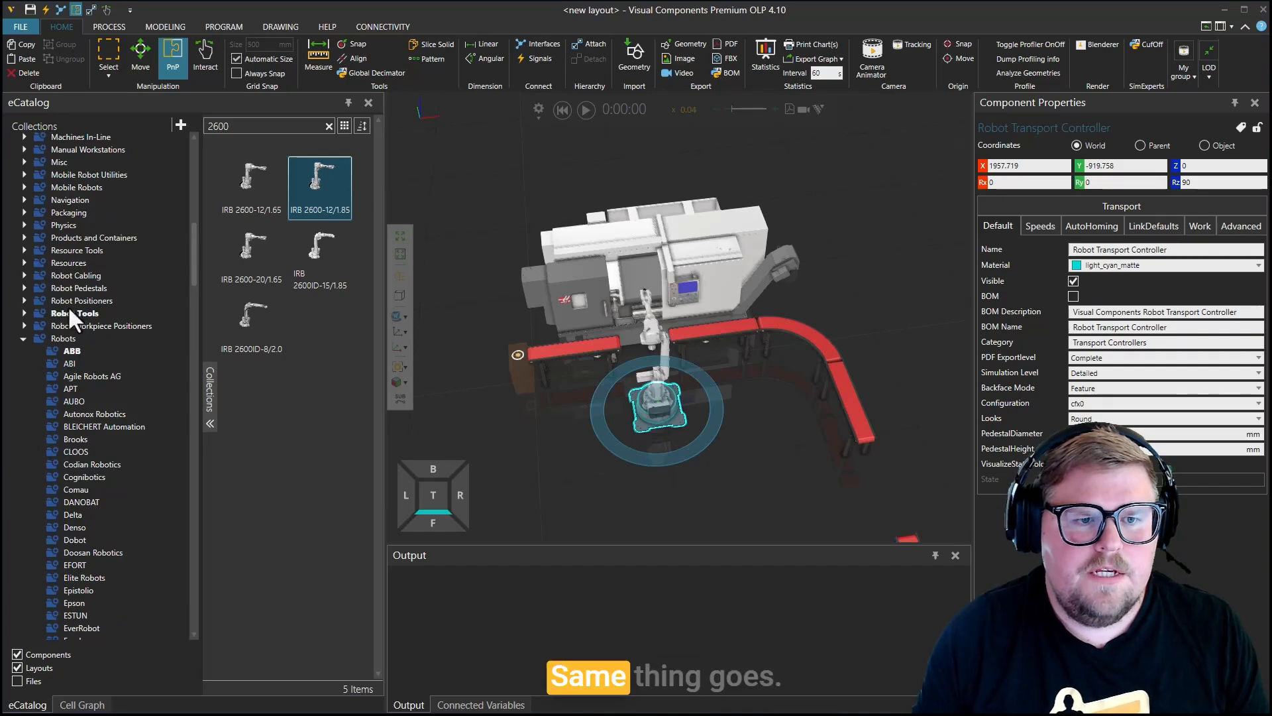
{"action": "left_click", "coordinate": [24, 313]}
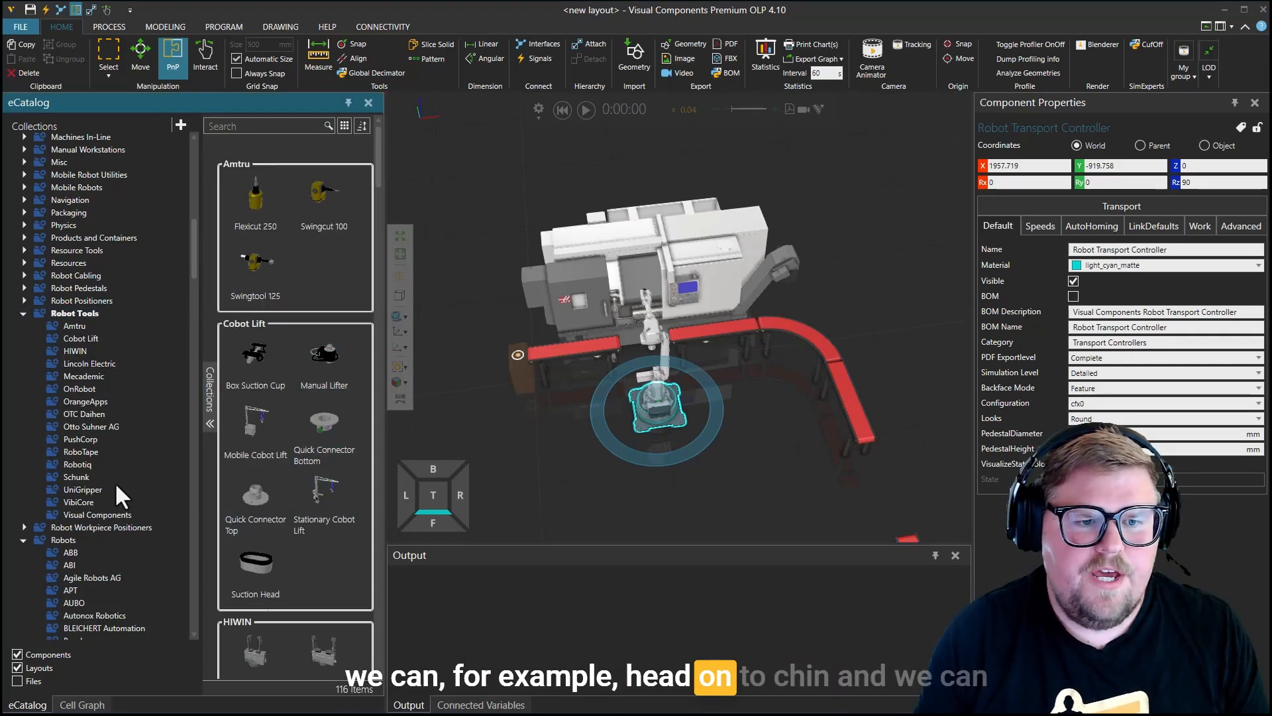
{"action": "left_click", "coordinate": [77, 477]}
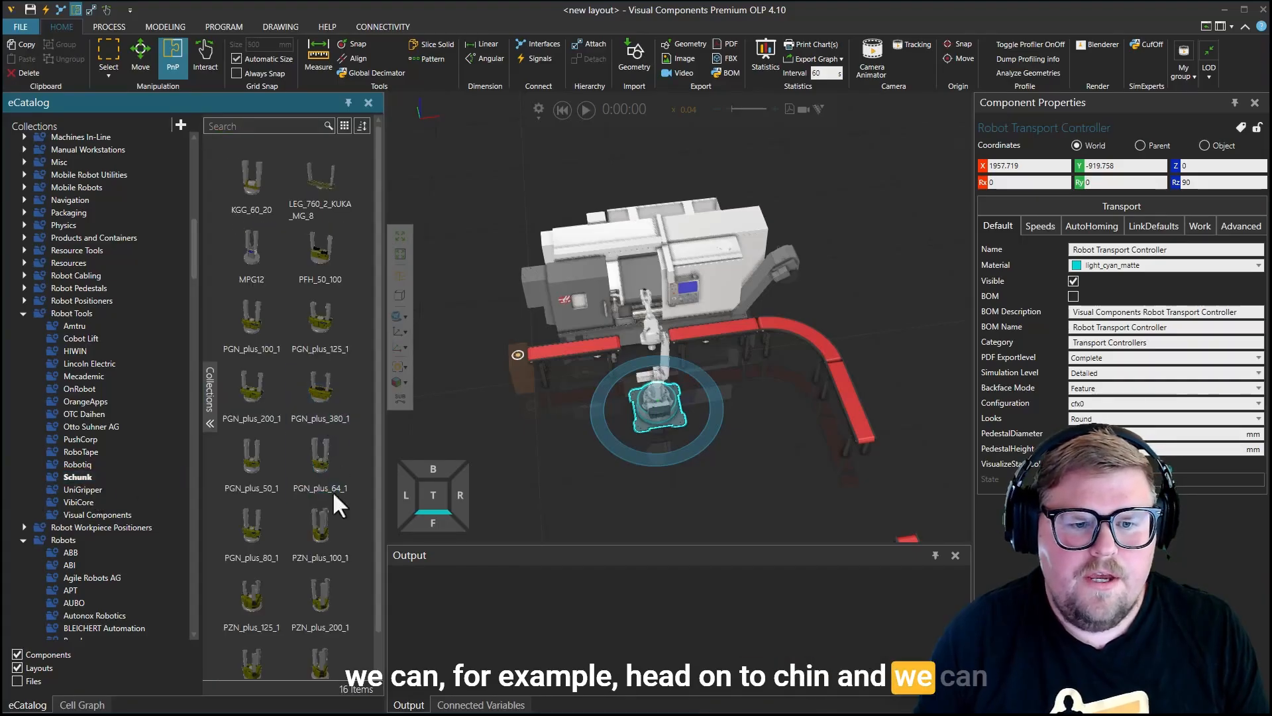
{"action": "left_click_drag", "start_coordinate": [250, 599], "coordinate": [645, 295]}
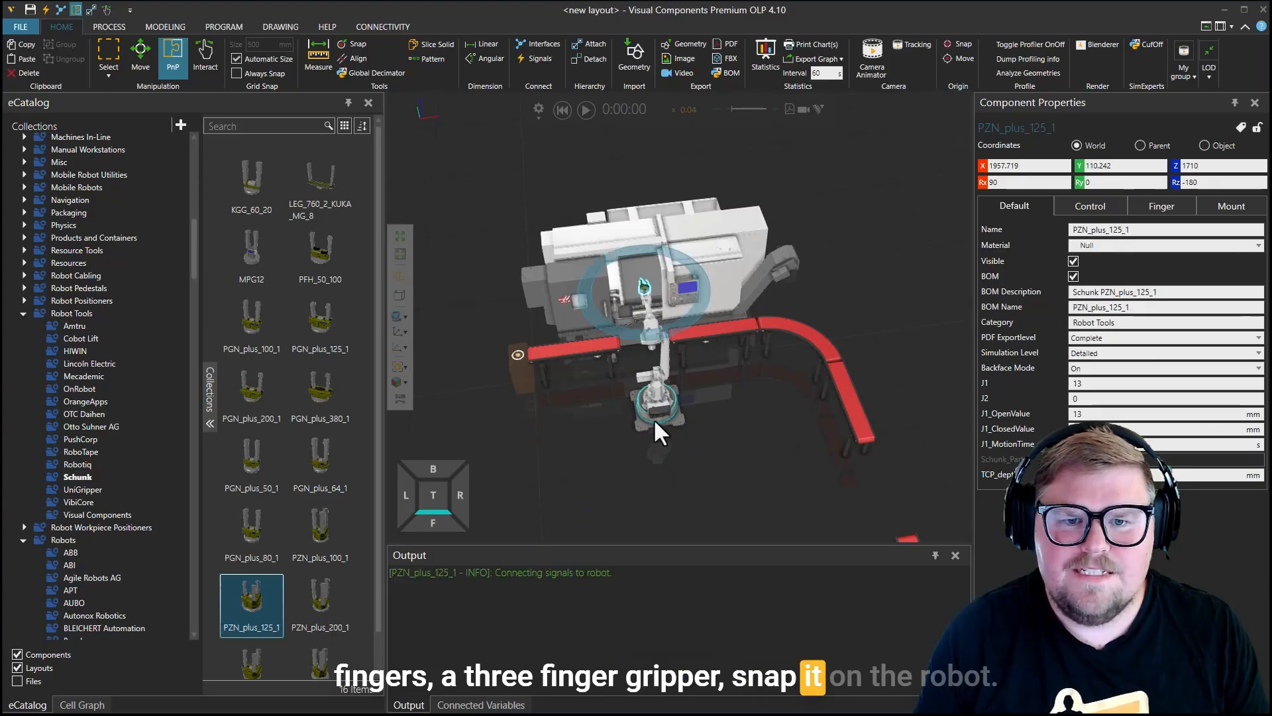
{"action": "mouse_move", "coordinate": [651, 419]}
{"action": "left_mouse_down"}
{"action": "mouse_move", "coordinate": [687, 420]}
{"action": "mouse_move", "coordinate": [639, 424]}
{"action": "mouse_move", "coordinate": [639, 411]}
{"action": "left_mouse_up"}
Step: Try out moving the robot's arm joints in Interact mode with the gripper attached, and reset the simulation
{"action": "mouse_move", "coordinate": [653, 346]}
{"action": "right_mouse_down"}
{"action": "mouse_move", "coordinate": [633, 375]}
{"action": "mouse_move", "coordinate": [677, 356]}
{"action": "mouse_move", "coordinate": [660, 352]}
{"action": "right_mouse_up"}
{"action": "scroll", "coordinate": [665, 363], "scroll_direction": "up", "scroll_amount": 5}
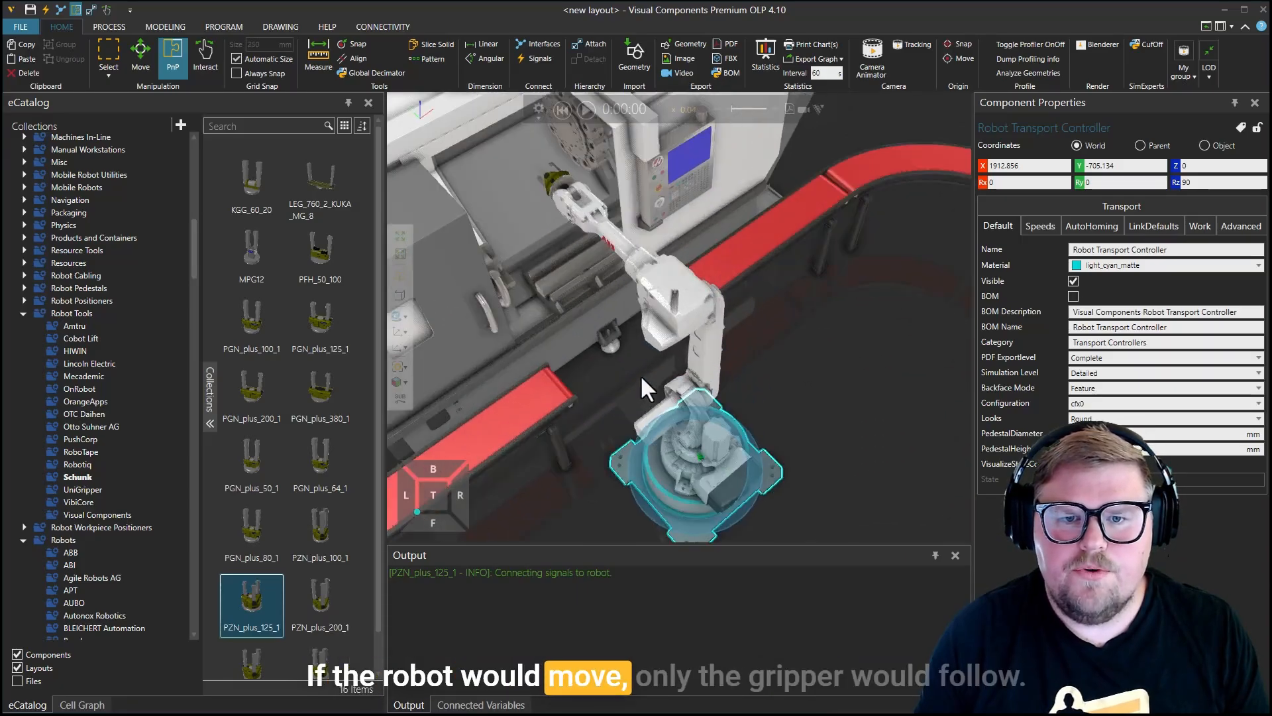
{"action": "left_click", "coordinate": [200, 64]}
{"action": "mouse_move", "coordinate": [620, 299]}
{"action": "left_mouse_down"}
{"action": "mouse_move", "coordinate": [605, 285]}
{"action": "mouse_move", "coordinate": [611, 296]}
{"action": "left_mouse_up"}
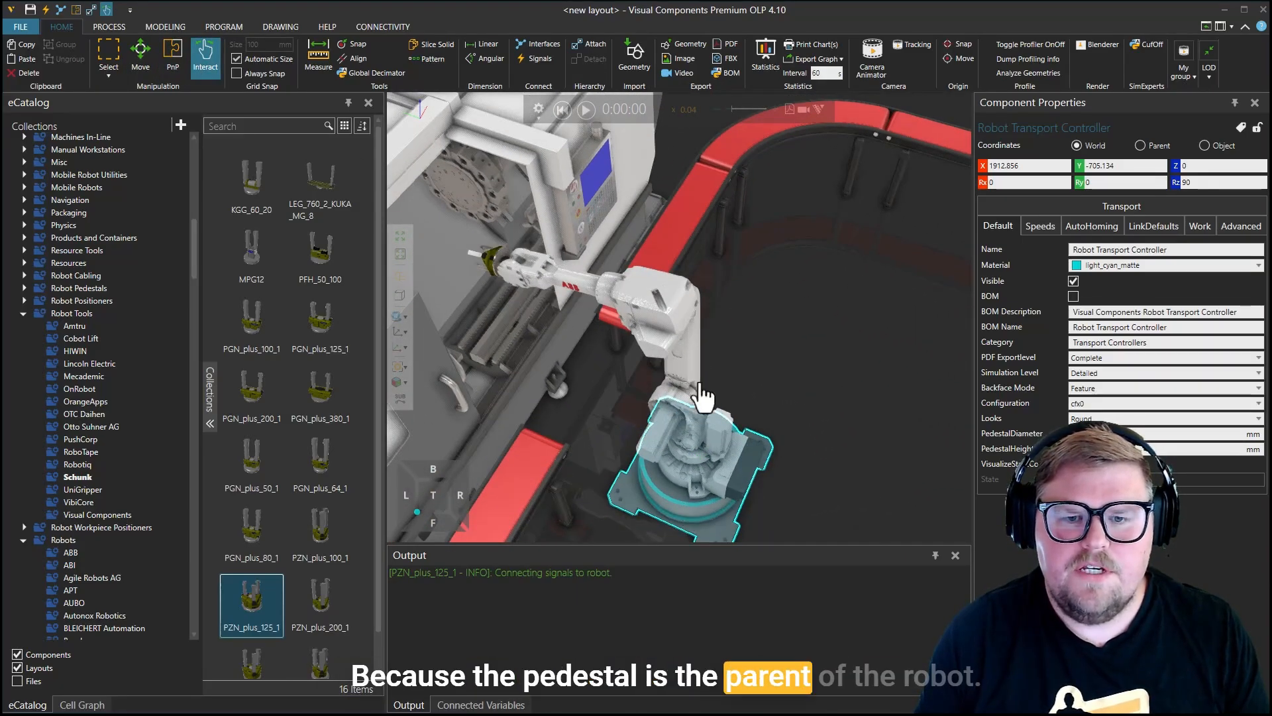
{"action": "left_click_drag", "start_coordinate": [617, 299], "coordinate": [601, 285]}
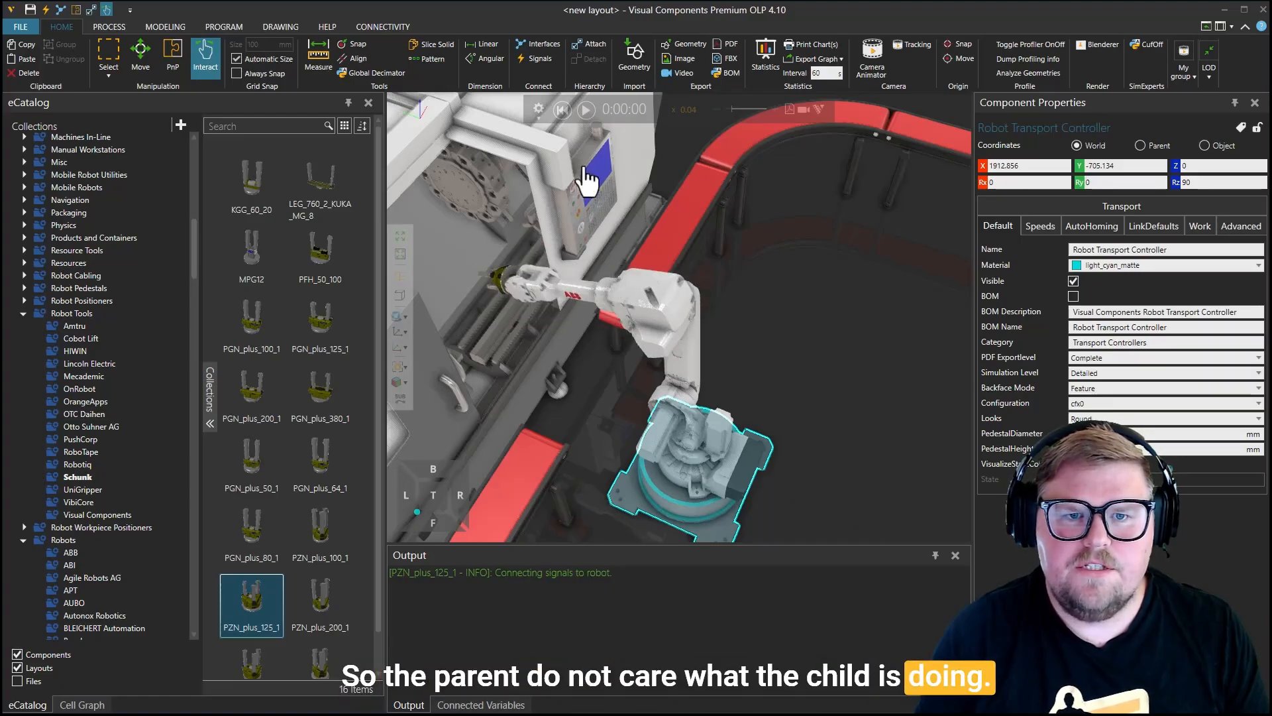
{"action": "left_click", "coordinate": [564, 110]}
Step: Set the gripper fingers' minimum opening to 100 mm and their overall width to 84 mm
{"action": "right_click", "coordinate": [498, 223], "text": "ctrl"}
{"action": "scroll", "coordinate": [747, 352], "scroll_direction": "up", "scroll_amount": 5}
{"action": "right_click_drag", "start_coordinate": [734, 422], "coordinate": [855, 318]}
{"action": "left_click", "coordinate": [722, 326]}
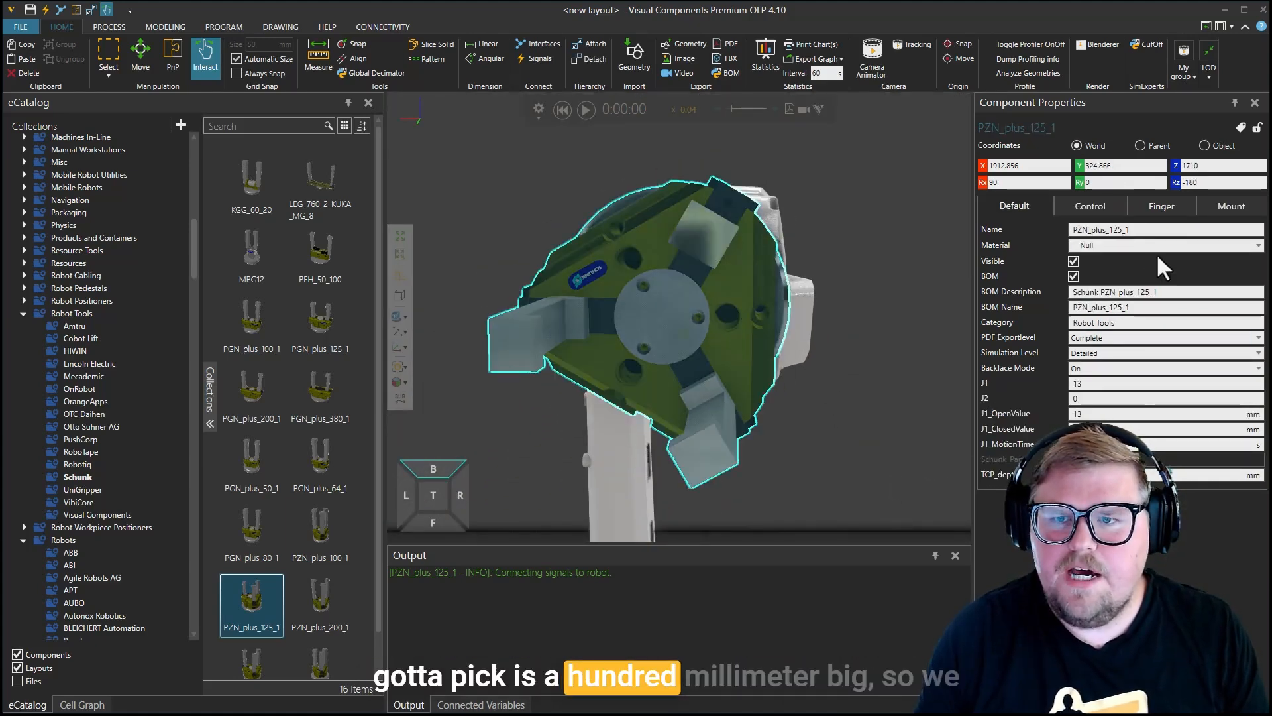
{"action": "left_click", "coordinate": [1172, 206]}
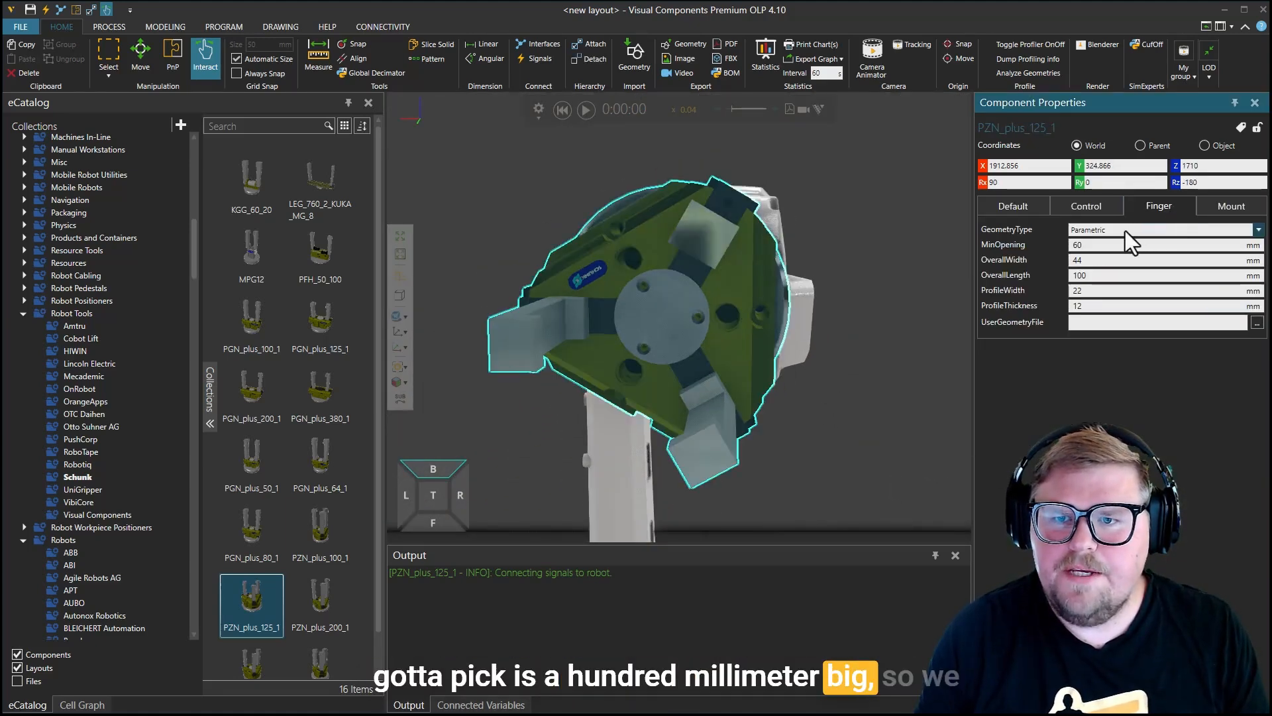
{"action": "left_click", "coordinate": [1093, 245]}
{"action": "type", "text": "+40"}
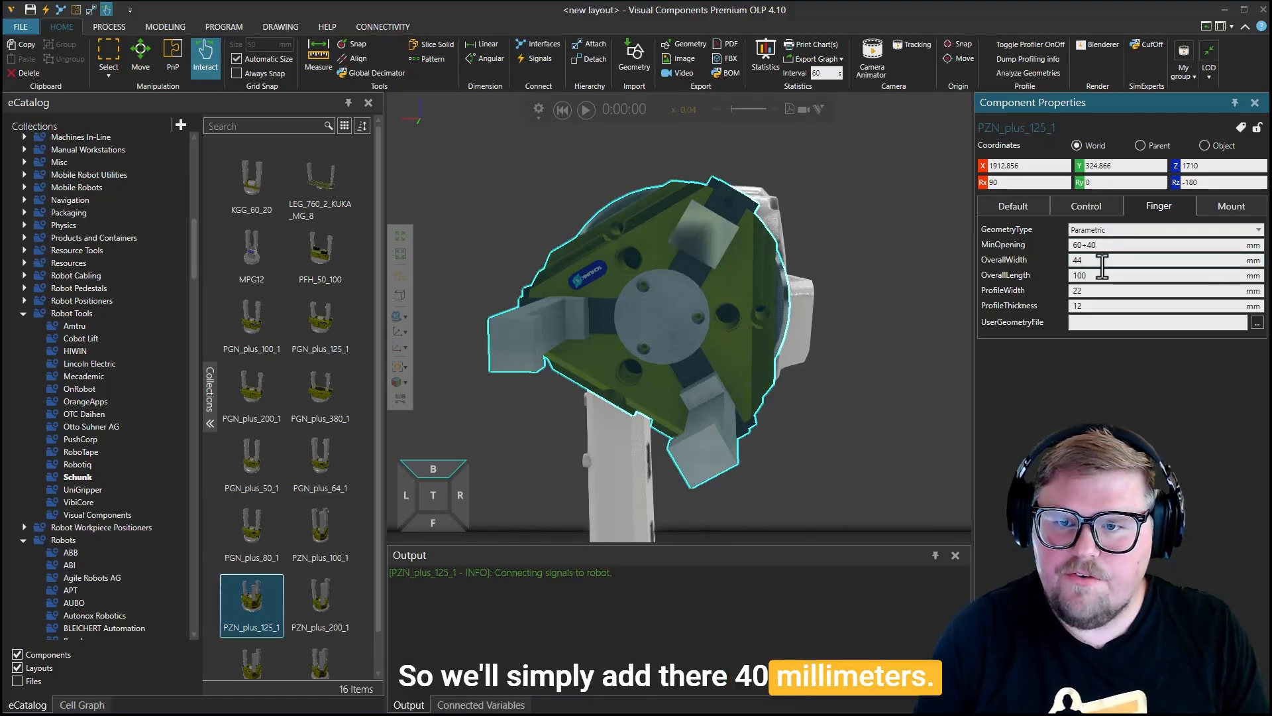
{"action": "key", "text": "Tab"}
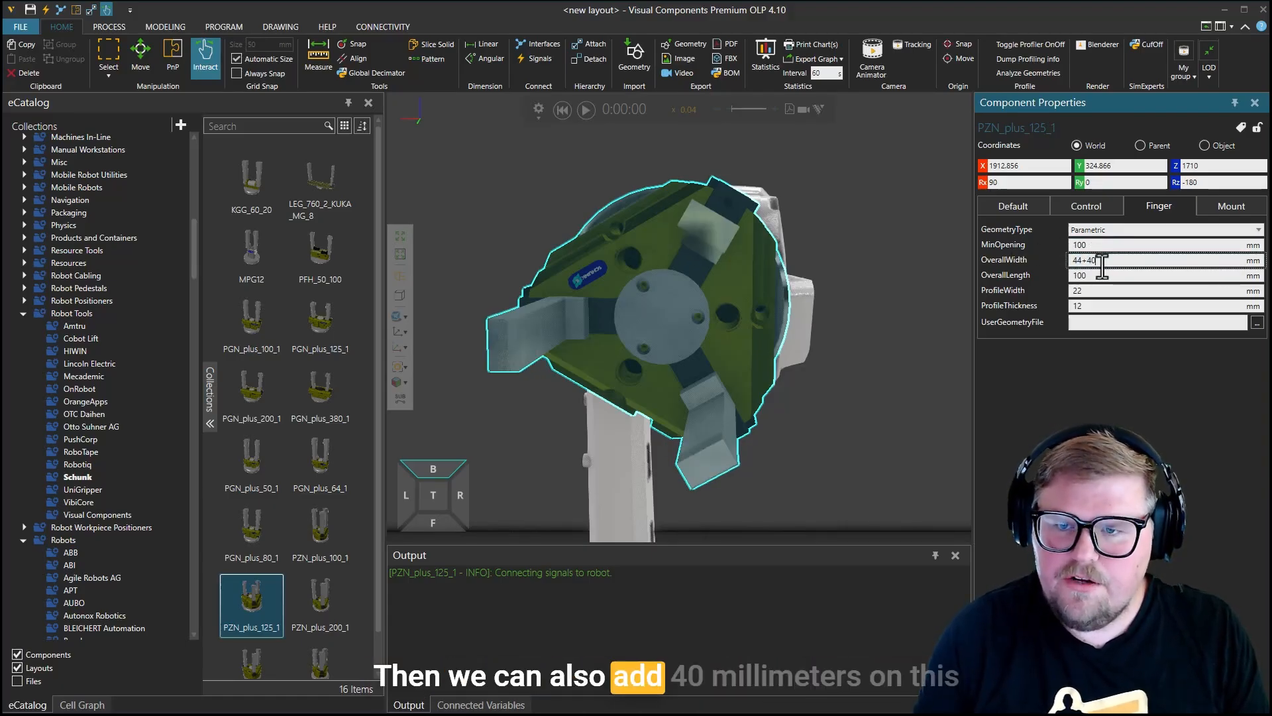
{"action": "type", "text": "+40"}
{"action": "key", "text": "Return"}
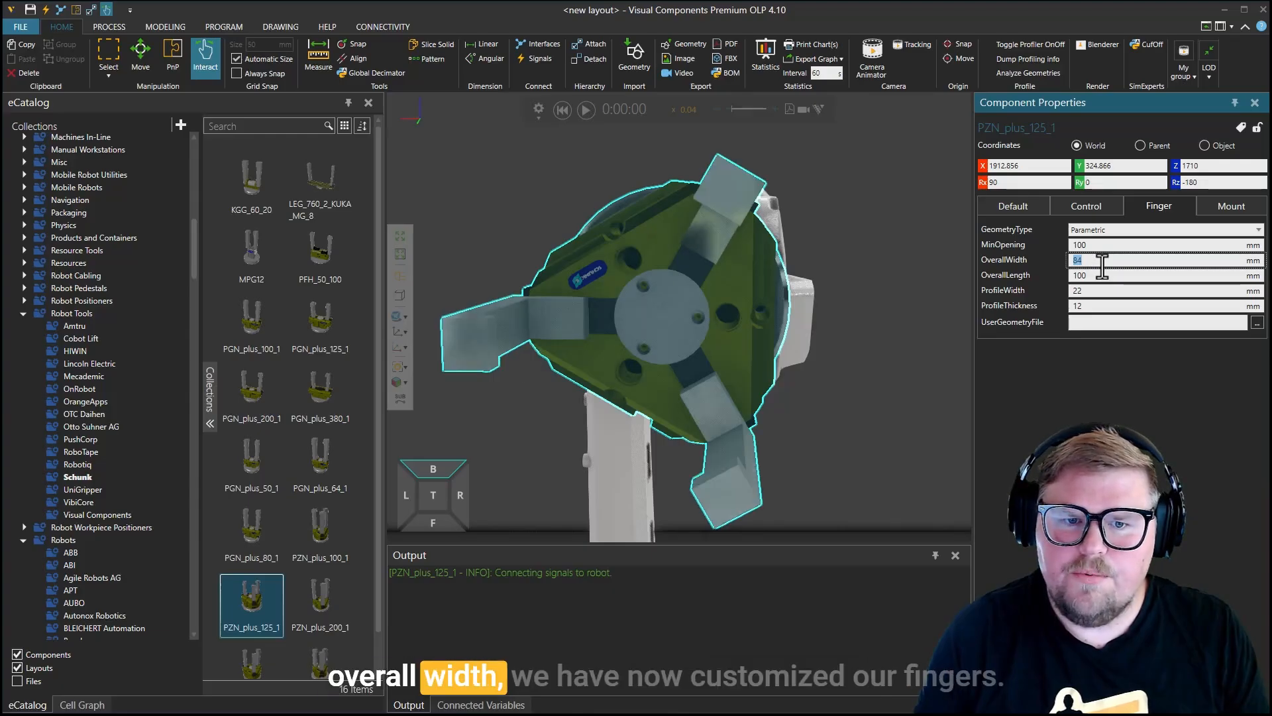
Step: Display the coordinate frames and adjust the gripper's TCP depth so that Tool_TCP sits midway along the fingers
{"action": "right_click_drag", "start_coordinate": [842, 424], "coordinate": [787, 416]}
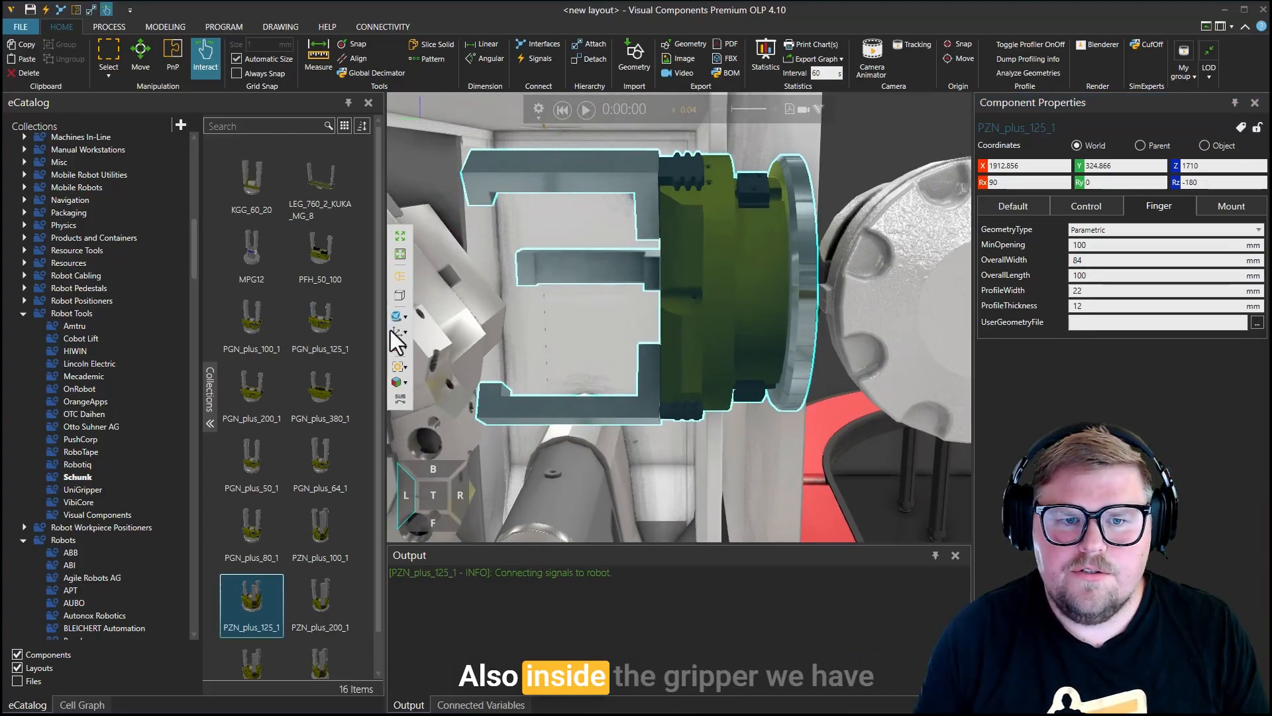
{"action": "left_click", "coordinate": [397, 332]}
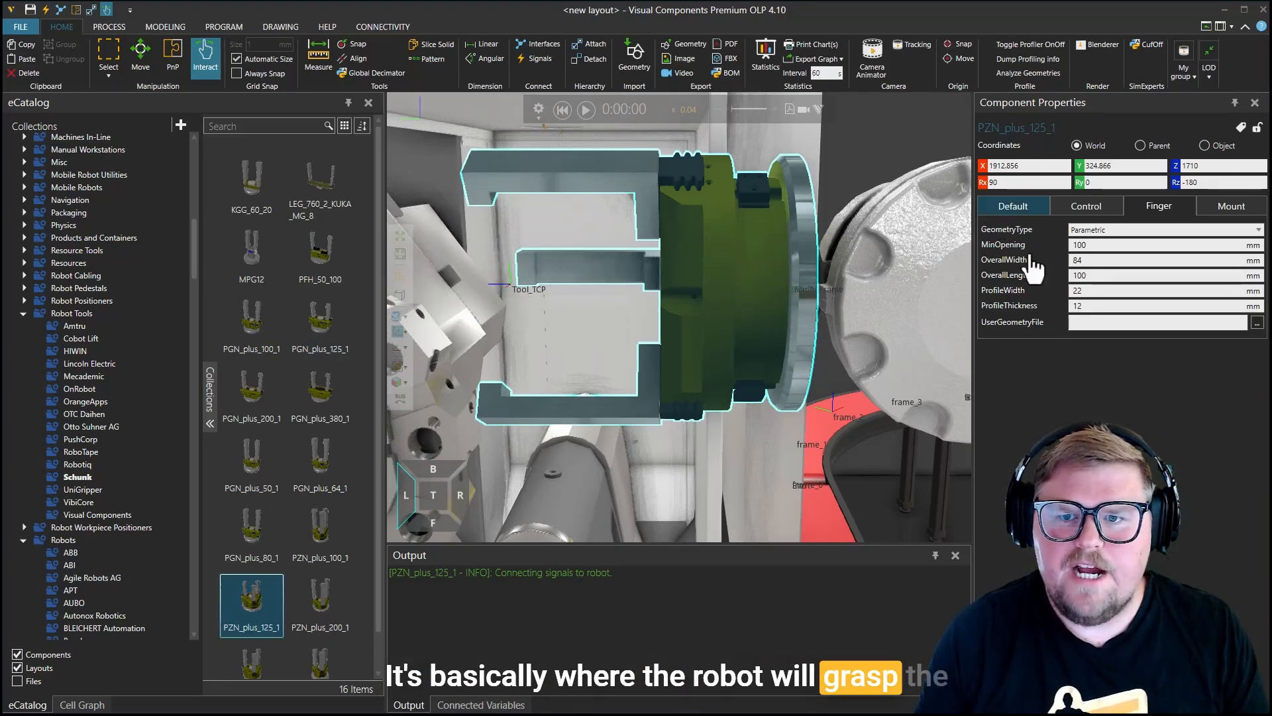
{"action": "left_click", "coordinate": [1011, 210]}
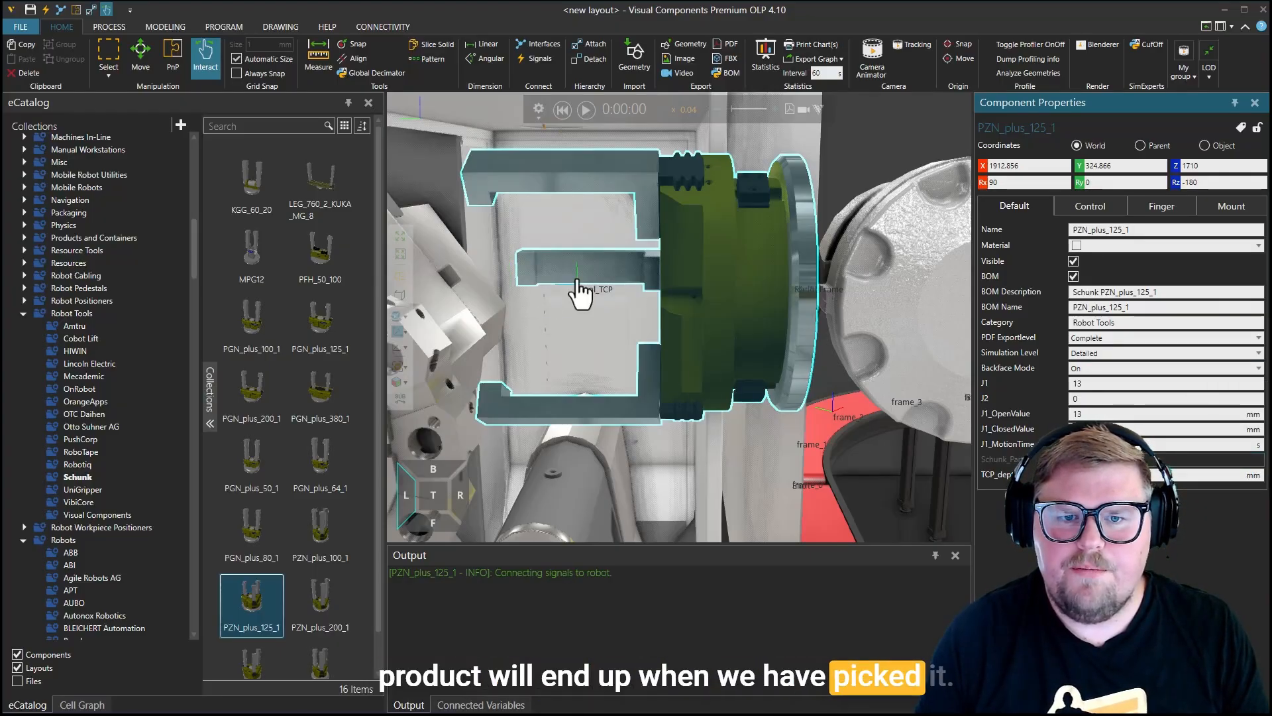
Step: Examine the signal connections between the gripper and the robot, close the signal editor and hide the coordinate frames
{"action": "scroll", "coordinate": [822, 475], "scroll_direction": "down", "scroll_amount": 2}
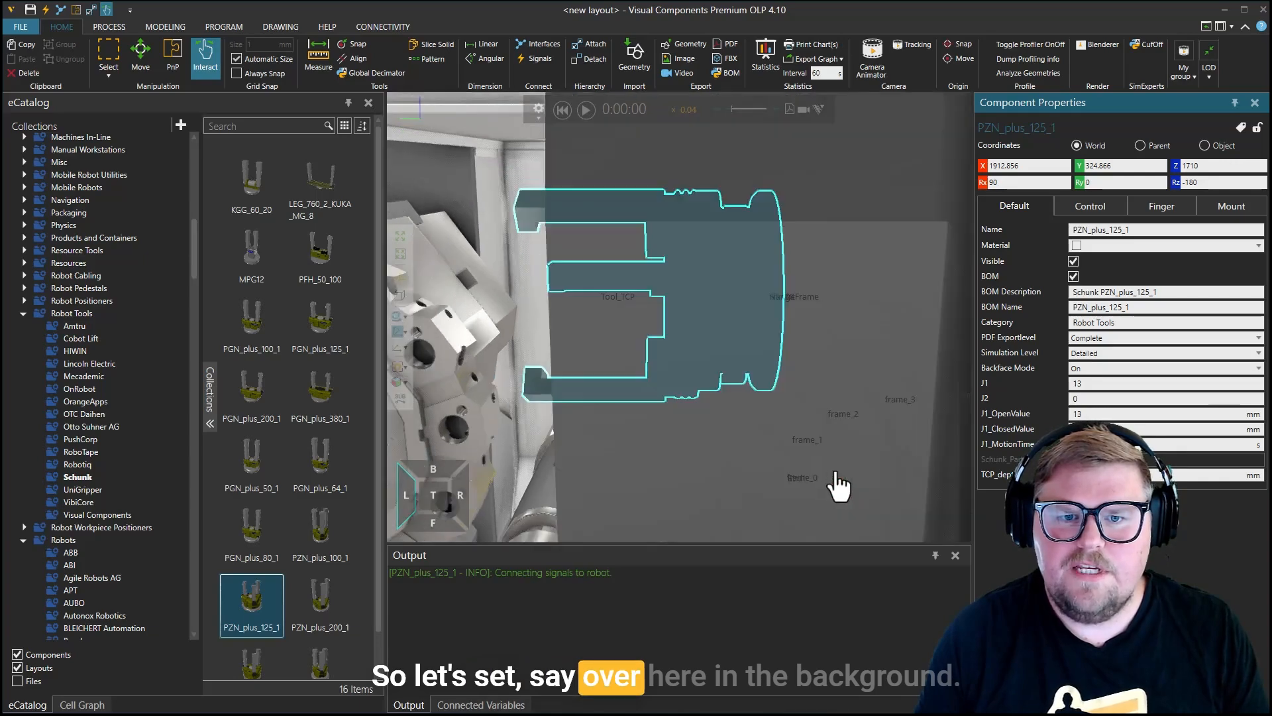
{"action": "right_click_drag", "start_coordinate": [837, 483], "coordinate": [809, 488]}
{"action": "scroll", "coordinate": [775, 461], "scroll_direction": "down", "scroll_amount": 6}
{"action": "right_click_drag", "start_coordinate": [750, 437], "coordinate": [722, 380]}
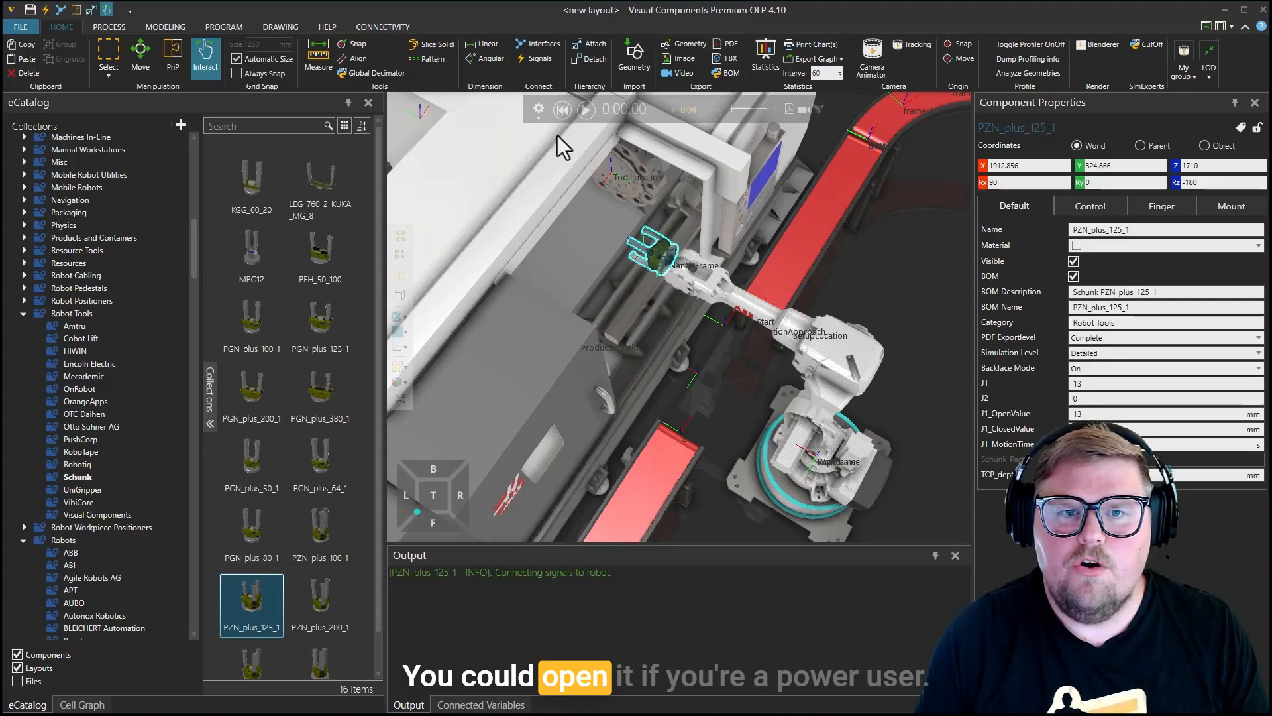
{"action": "left_click", "coordinate": [541, 58]}
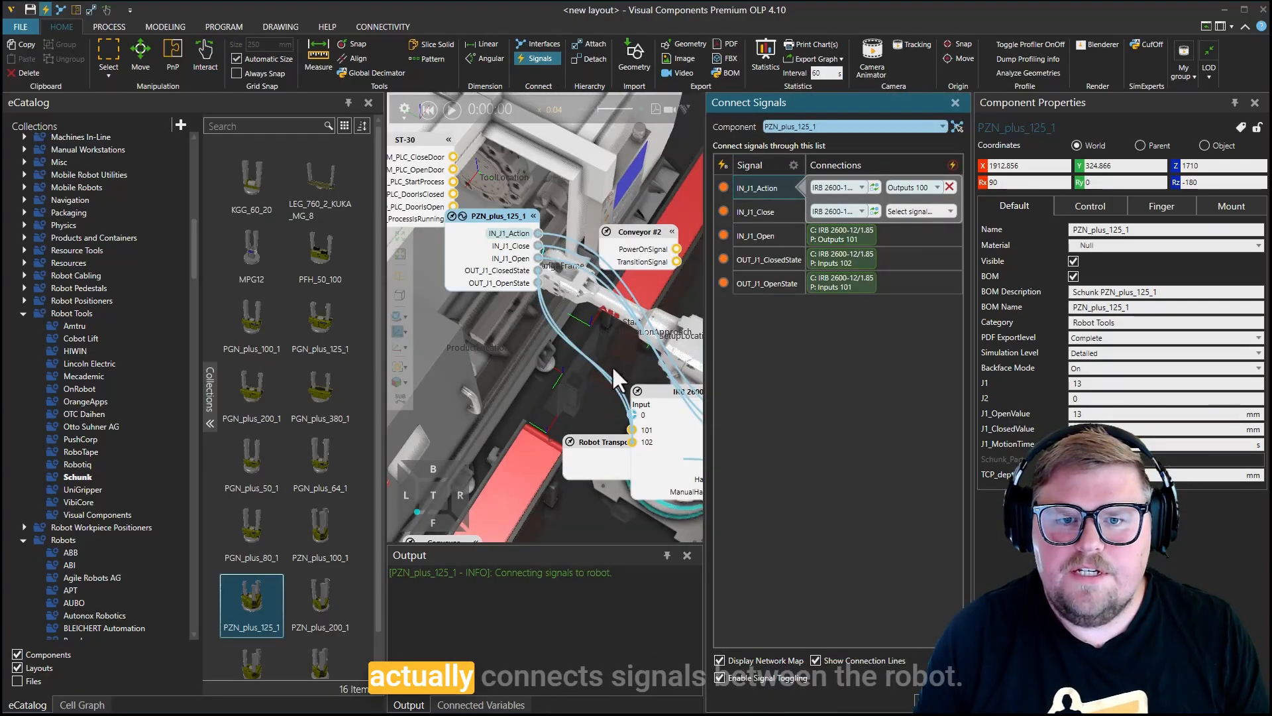
{"action": "left_click_drag", "start_coordinate": [518, 246], "coordinate": [469, 290]}
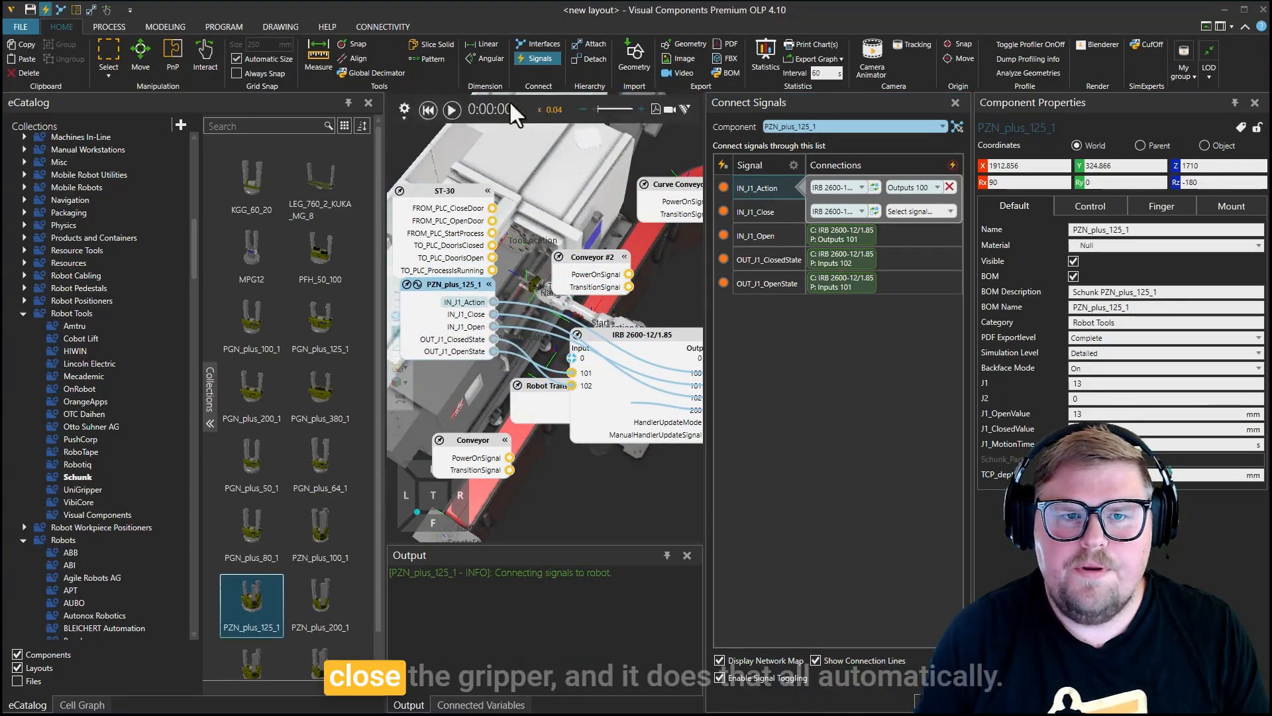
{"action": "left_click", "coordinate": [543, 61]}
{"action": "right_click_drag", "start_coordinate": [784, 430], "coordinate": [735, 408]}
{"action": "left_click", "coordinate": [398, 313]}
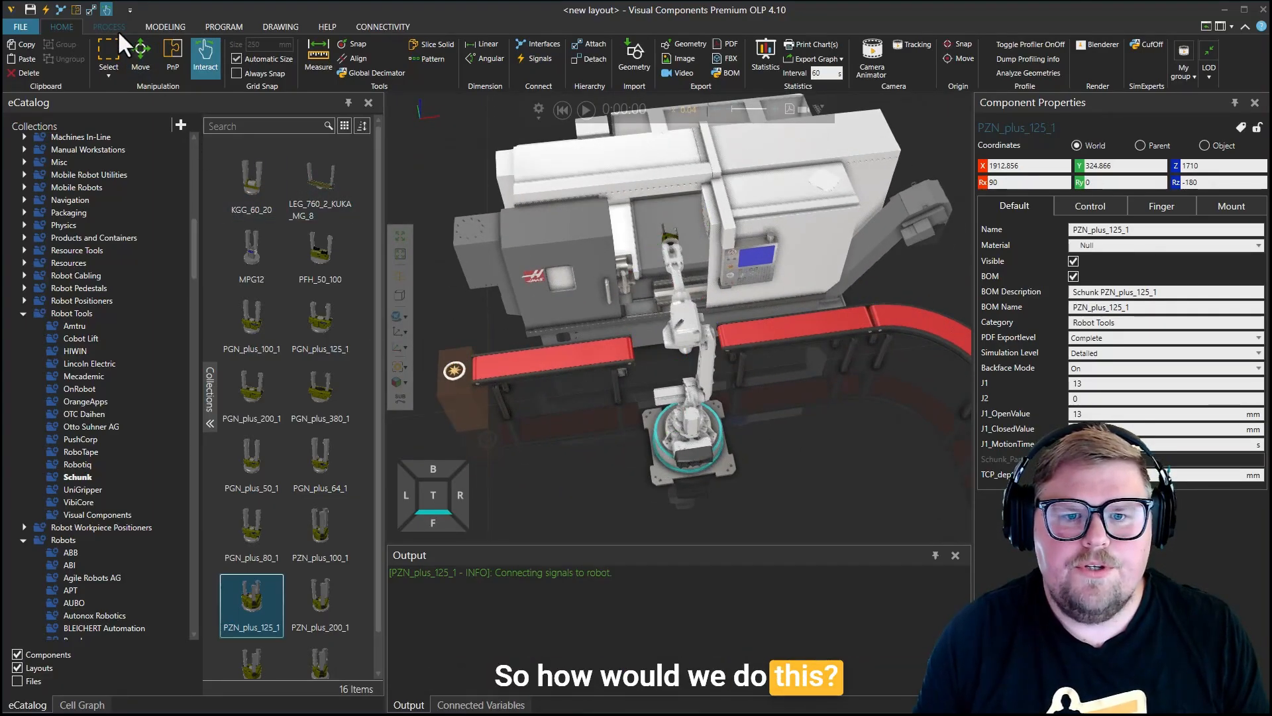
Step: Place a From Conveyor Process at the end of the infeed conveyor and a To Conveyor Process at the start of the outfeed conveyor
{"action": "scroll", "coordinate": [124, 358], "scroll_direction": "up", "scroll_amount": 15}
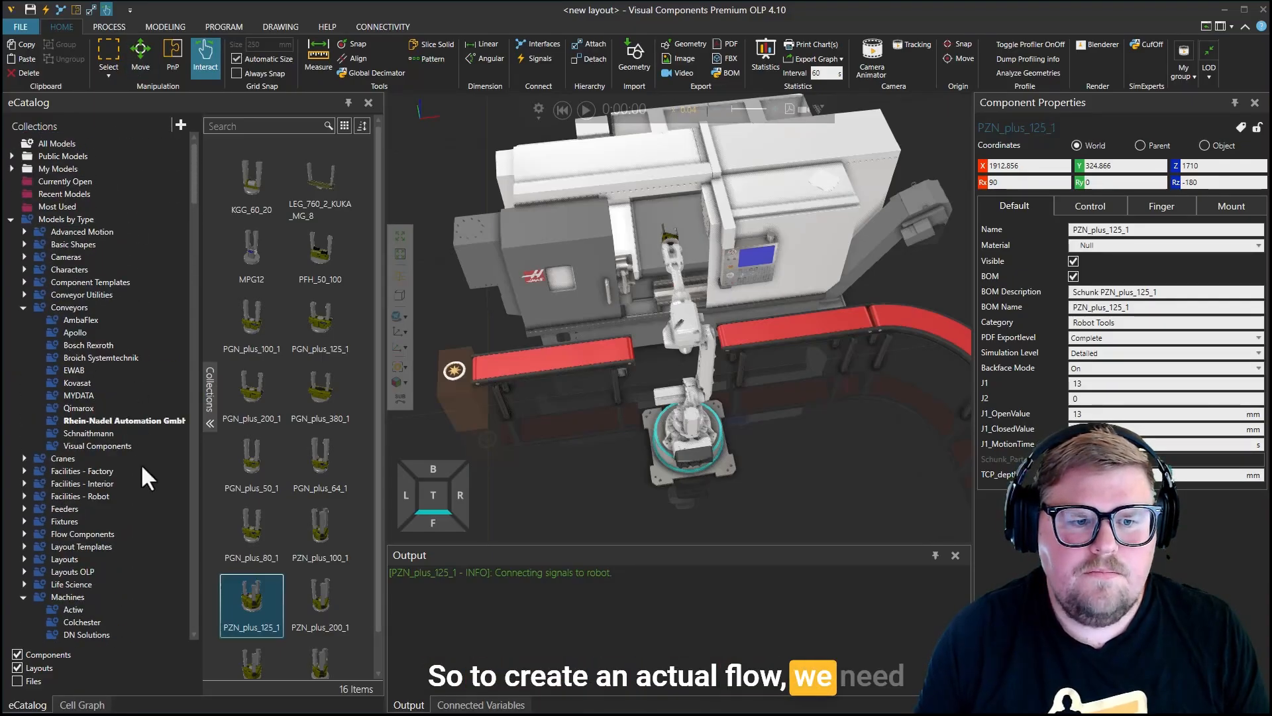
{"action": "left_click", "coordinate": [95, 533]}
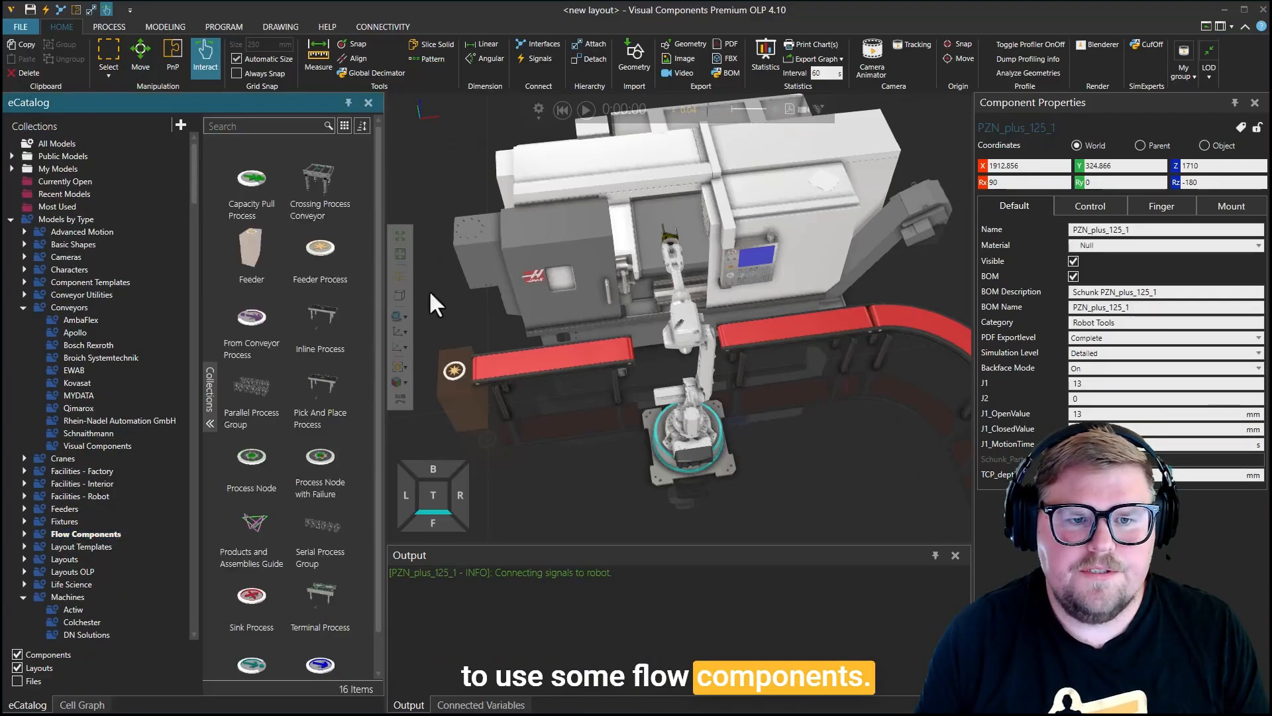
{"action": "left_click_drag", "start_coordinate": [263, 335], "coordinate": [611, 361]}
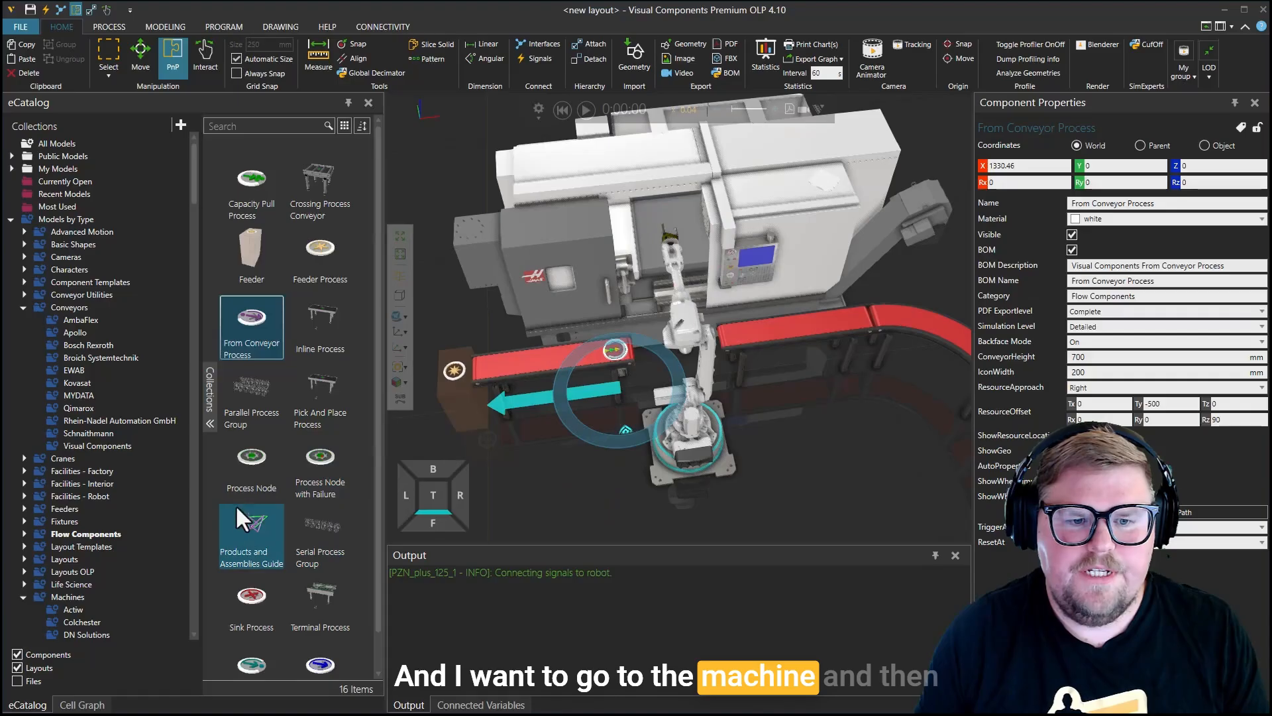
{"action": "scroll", "coordinate": [242, 519], "scroll_direction": "down", "scroll_amount": 1}
{"action": "left_click_drag", "start_coordinate": [252, 629], "coordinate": [734, 380]}
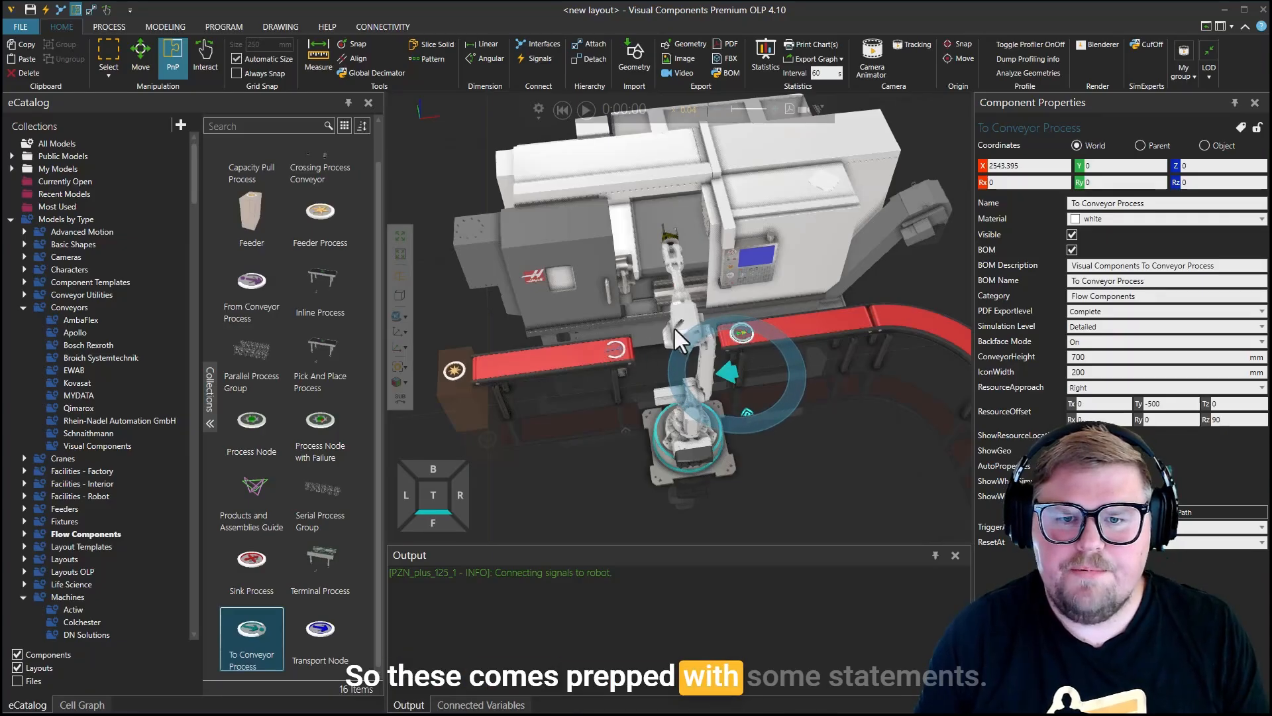
{"action": "mouse_move", "coordinate": [610, 439]}
{"action": "right_mouse_down"}
{"action": "mouse_move", "coordinate": [622, 483]}
{"action": "mouse_move", "coordinate": [620, 440]}
{"action": "mouse_move", "coordinate": [649, 442]}
{"action": "mouse_move", "coordinate": [622, 454]}
{"action": "right_mouse_up"}
{"action": "scroll", "coordinate": [643, 441], "scroll_direction": "up", "scroll_amount": 3}
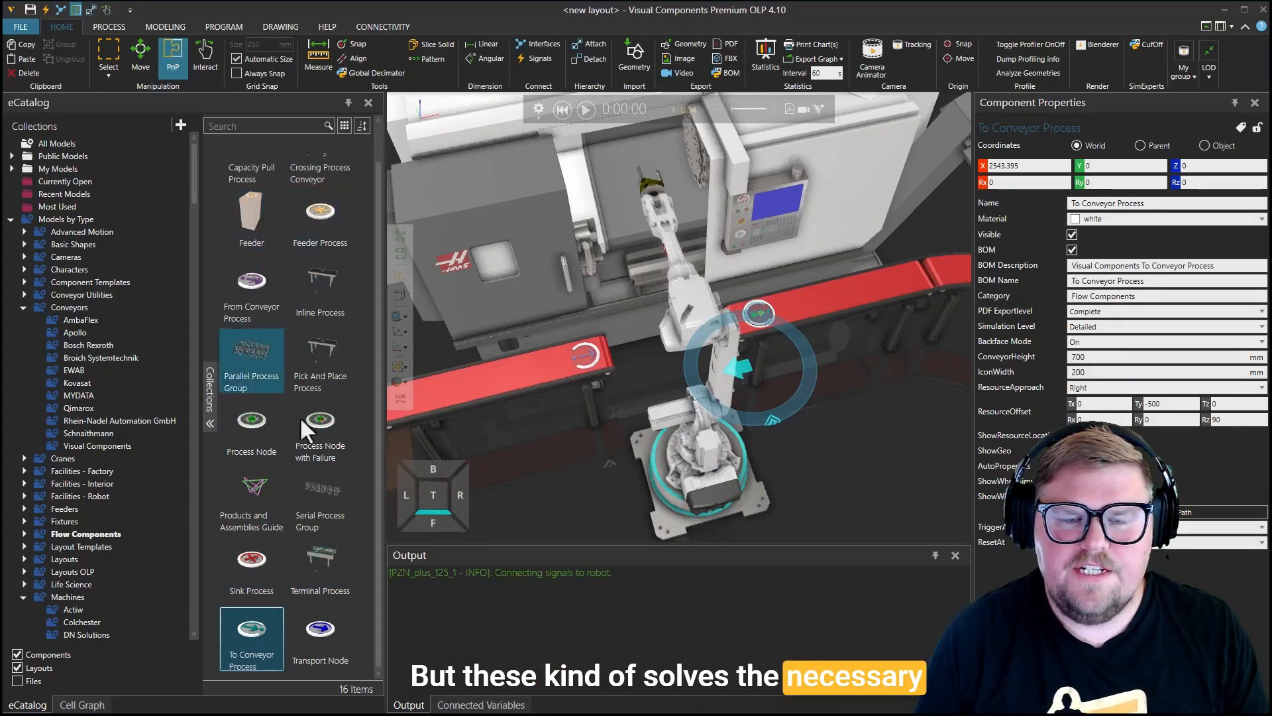
{"action": "scroll", "coordinate": [596, 471], "scroll_direction": "down", "scroll_amount": 4}
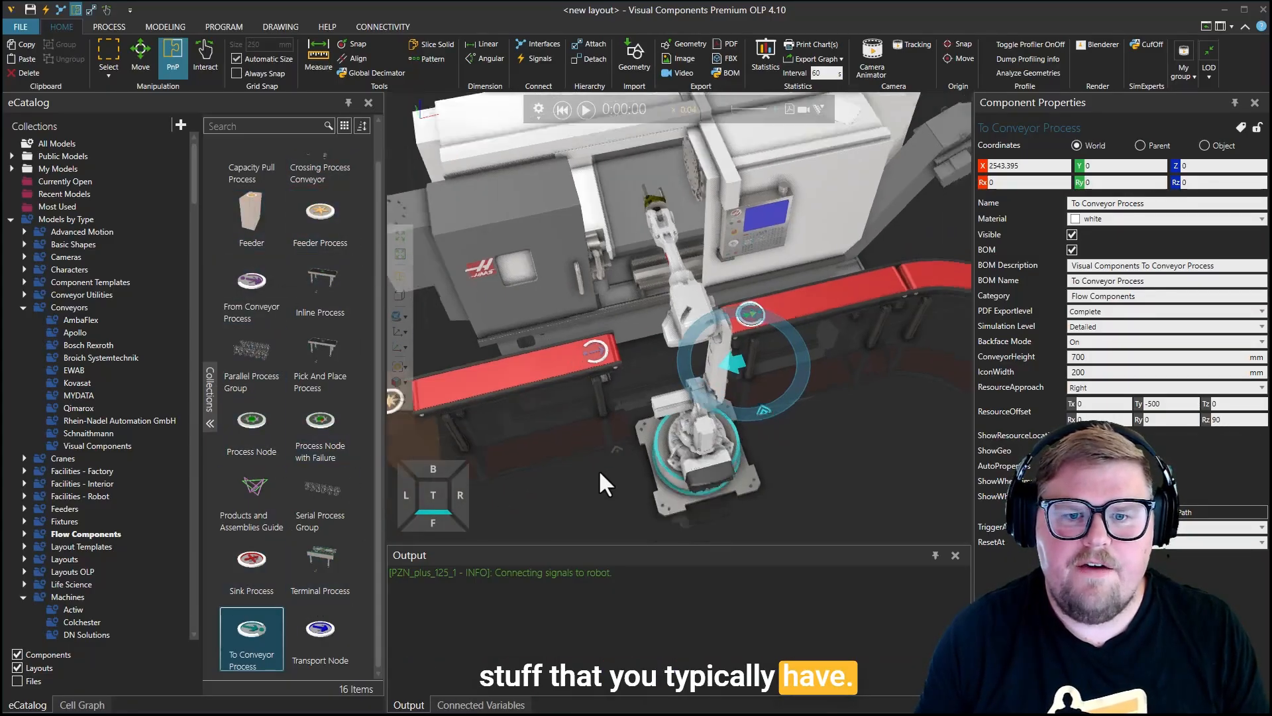
Step: Move the robot together with its transport controller away from the machine, clear of the conveyor line
{"action": "left_click", "coordinate": [677, 420]}
{"action": "left_click_drag", "start_coordinate": [682, 427], "coordinate": [444, 562]}
{"action": "scroll", "coordinate": [748, 402], "scroll_direction": "up", "scroll_amount": 4}
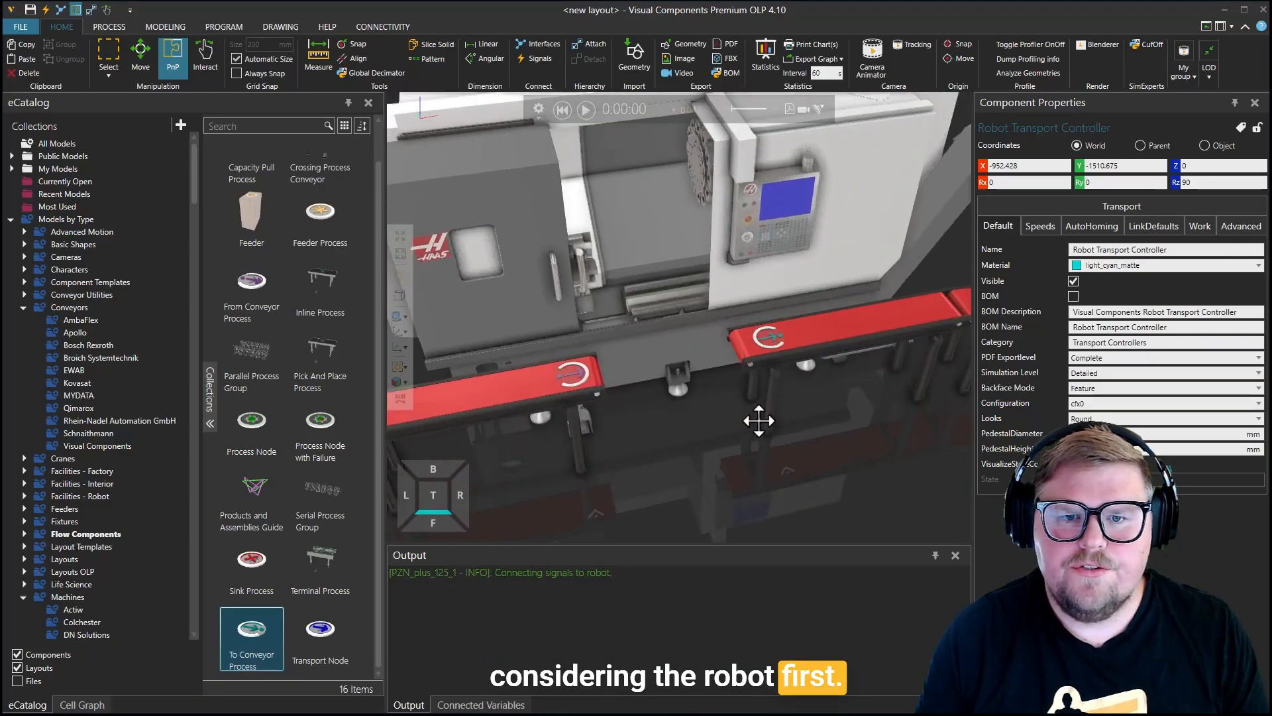
Step: Define the process flow of Flow Group #1 as FromConveyor, Lathe and ToConveyor
{"action": "left_click", "coordinate": [106, 23]}
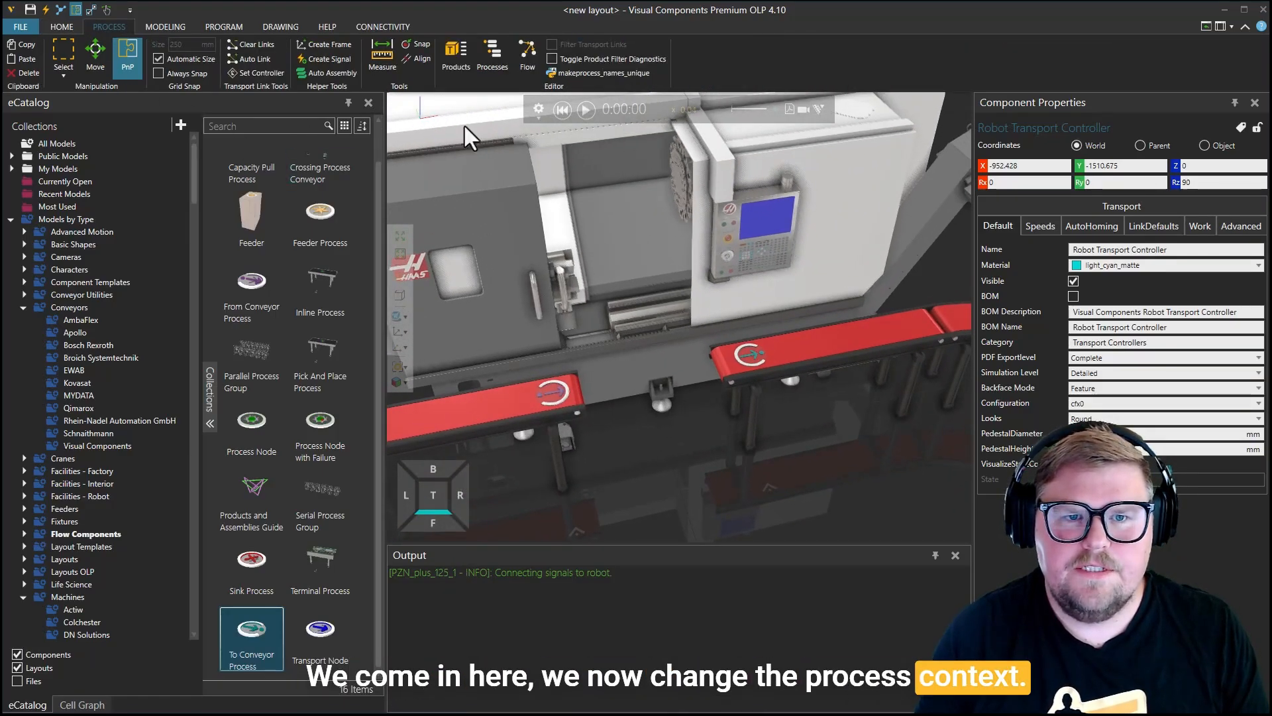
{"action": "left_click", "coordinate": [463, 61]}
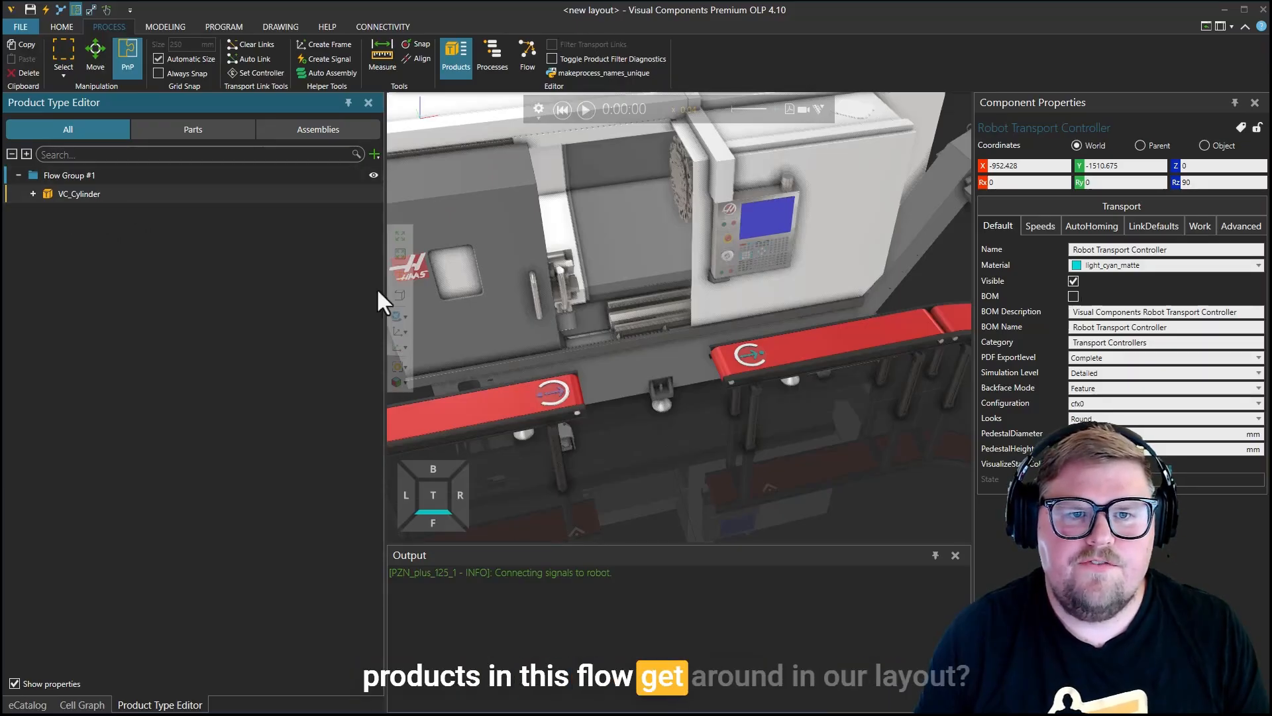
{"action": "left_click", "coordinate": [529, 53]}
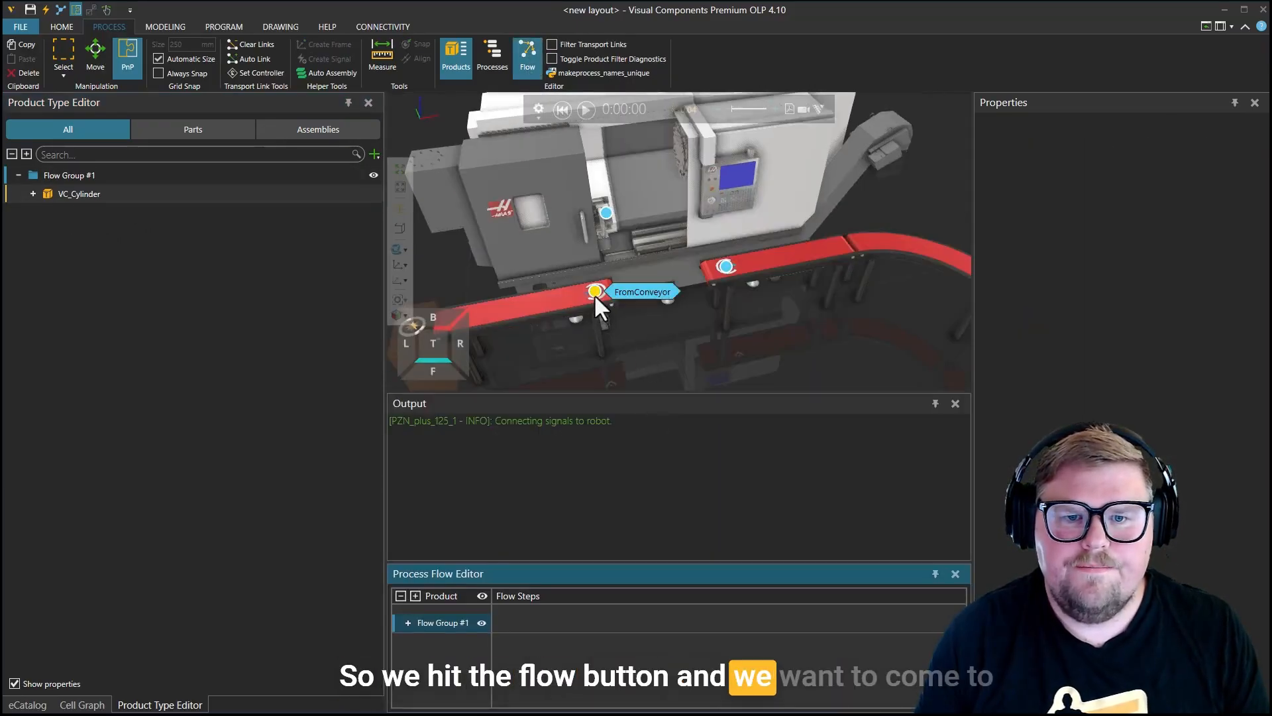
{"action": "left_click", "coordinate": [627, 290]}
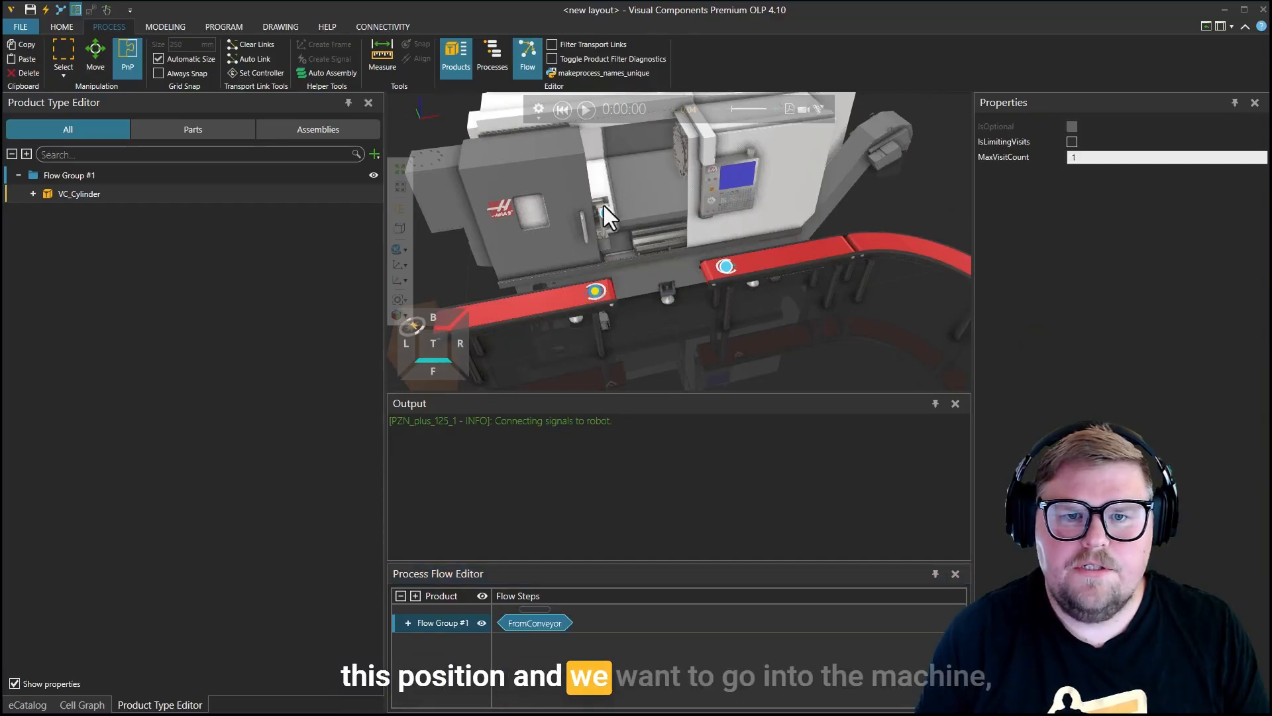
{"action": "left_click", "coordinate": [637, 217]}
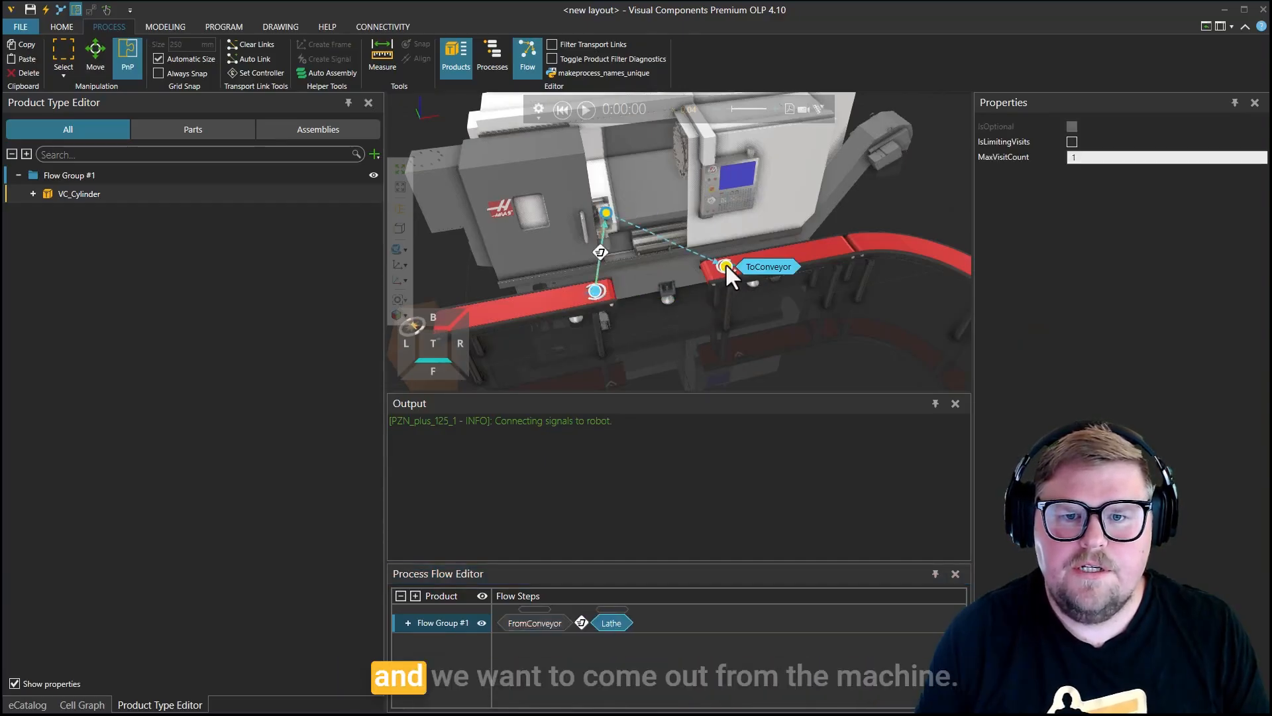
{"action": "left_click", "coordinate": [768, 267]}
{"action": "scroll", "coordinate": [662, 338], "scroll_direction": "up", "scroll_amount": 3}
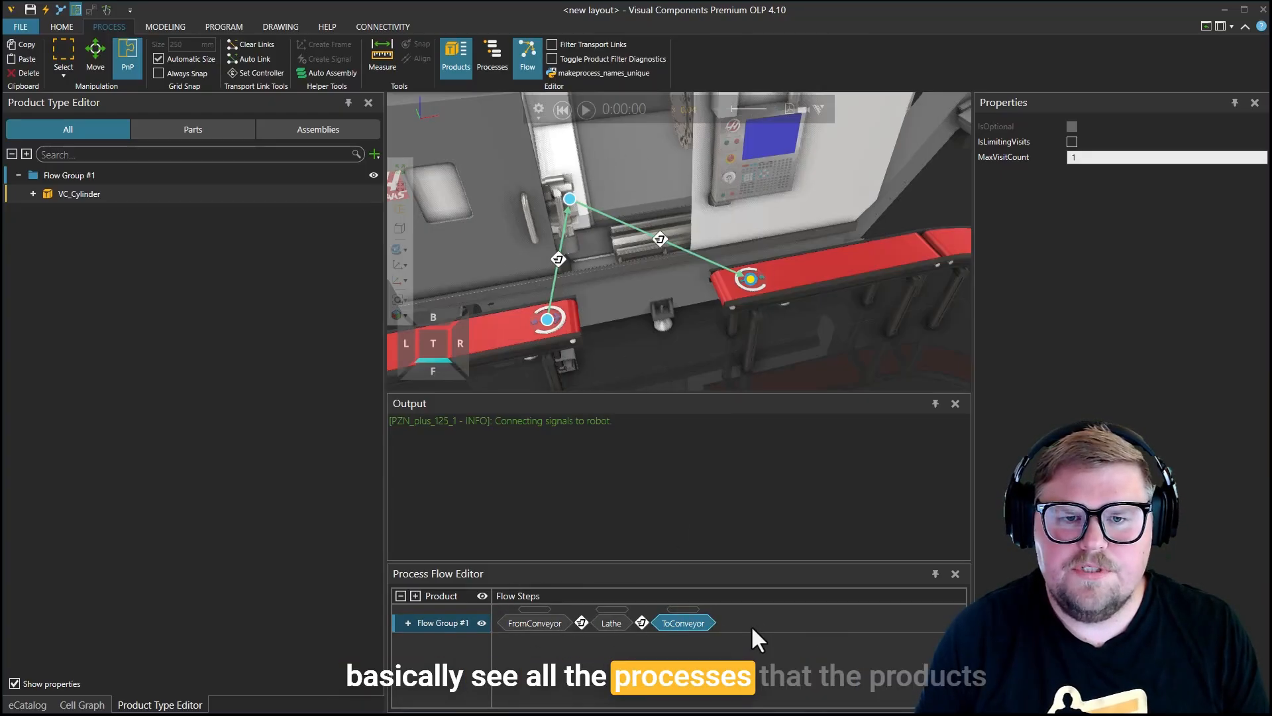
{"action": "scroll", "coordinate": [686, 328], "scroll_direction": "down", "scroll_amount": 3}
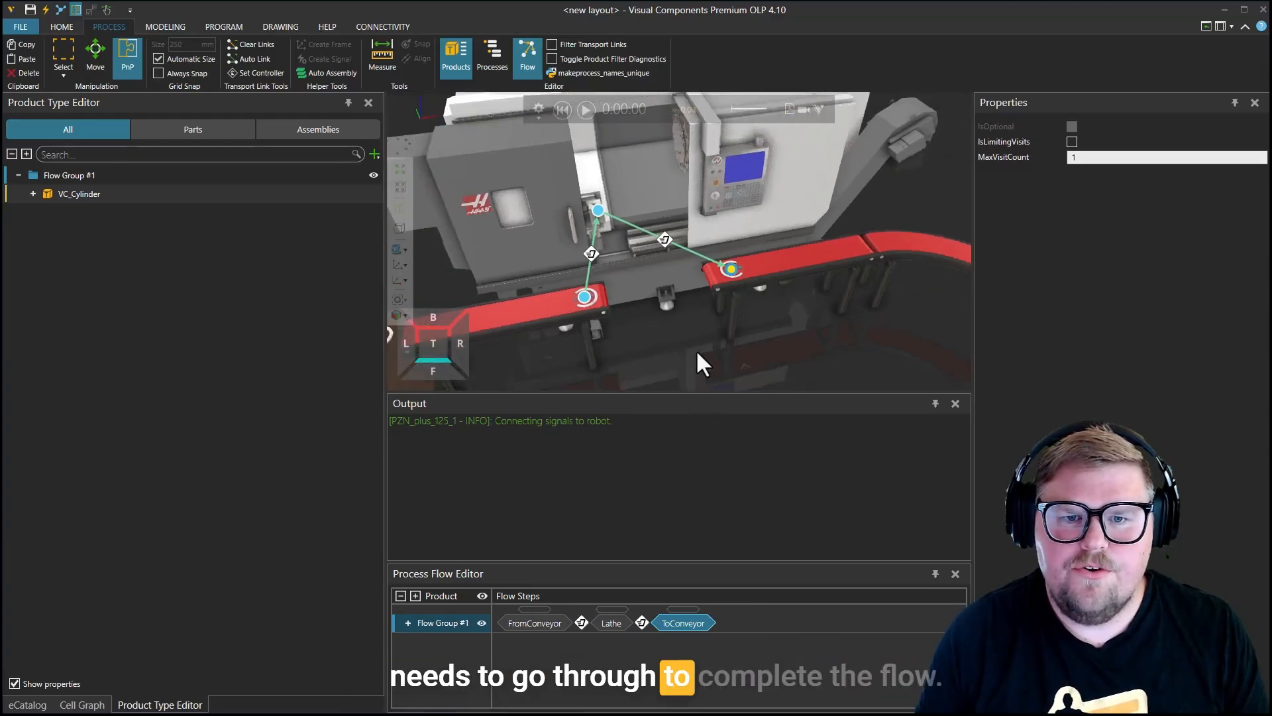
Step: Examine the transport time and implementer of the transport link from the infeed conveyor to the lathe
{"action": "left_click", "coordinate": [591, 254]}
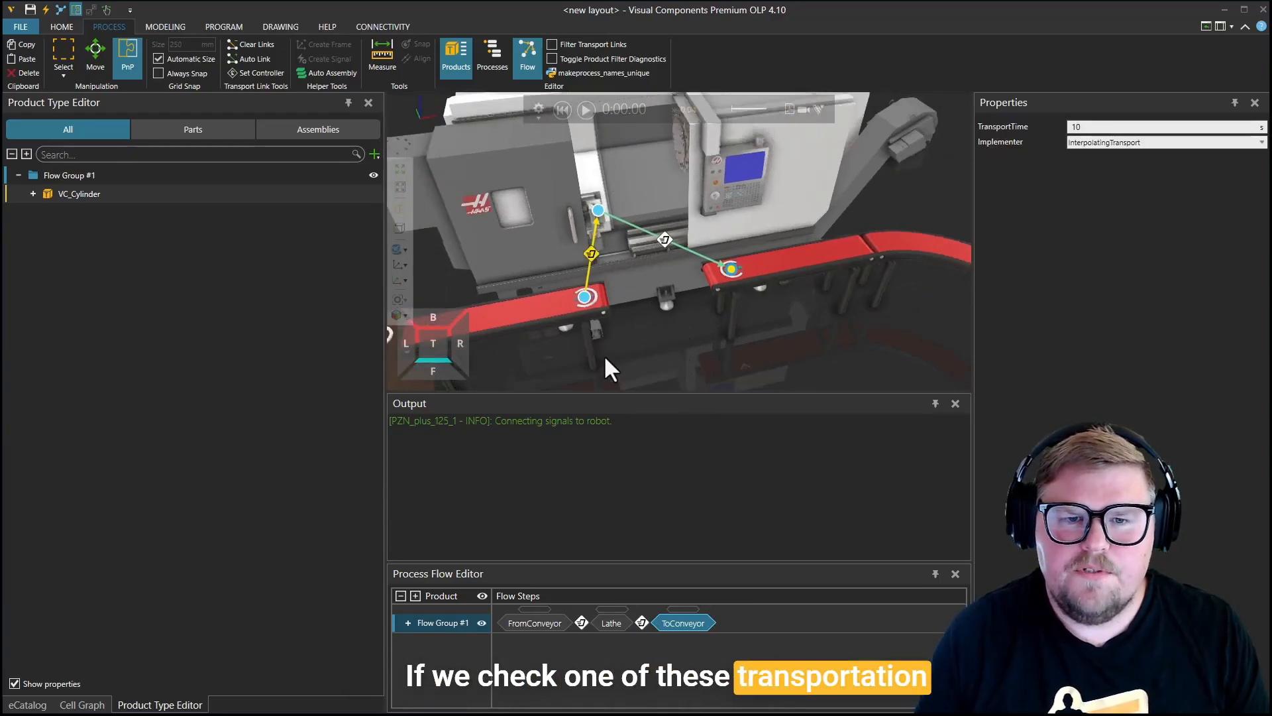
{"action": "left_click", "coordinate": [1110, 127]}
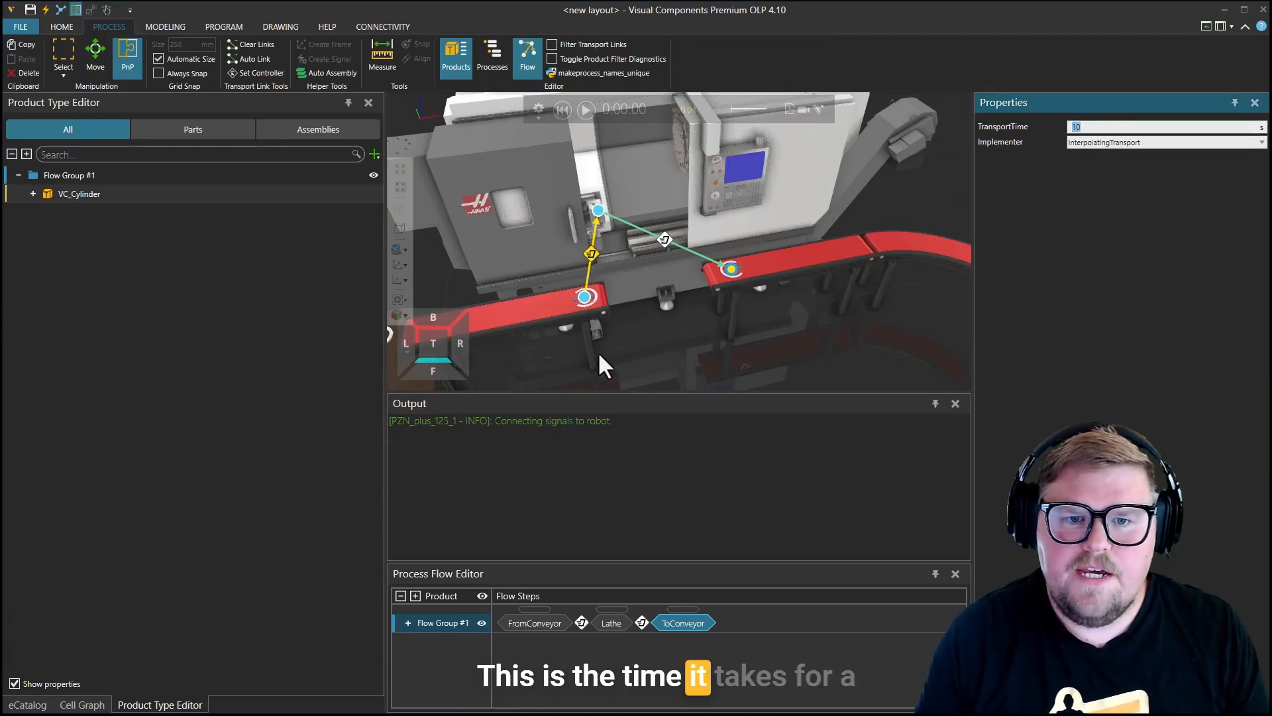
{"action": "left_click", "coordinate": [669, 362]}
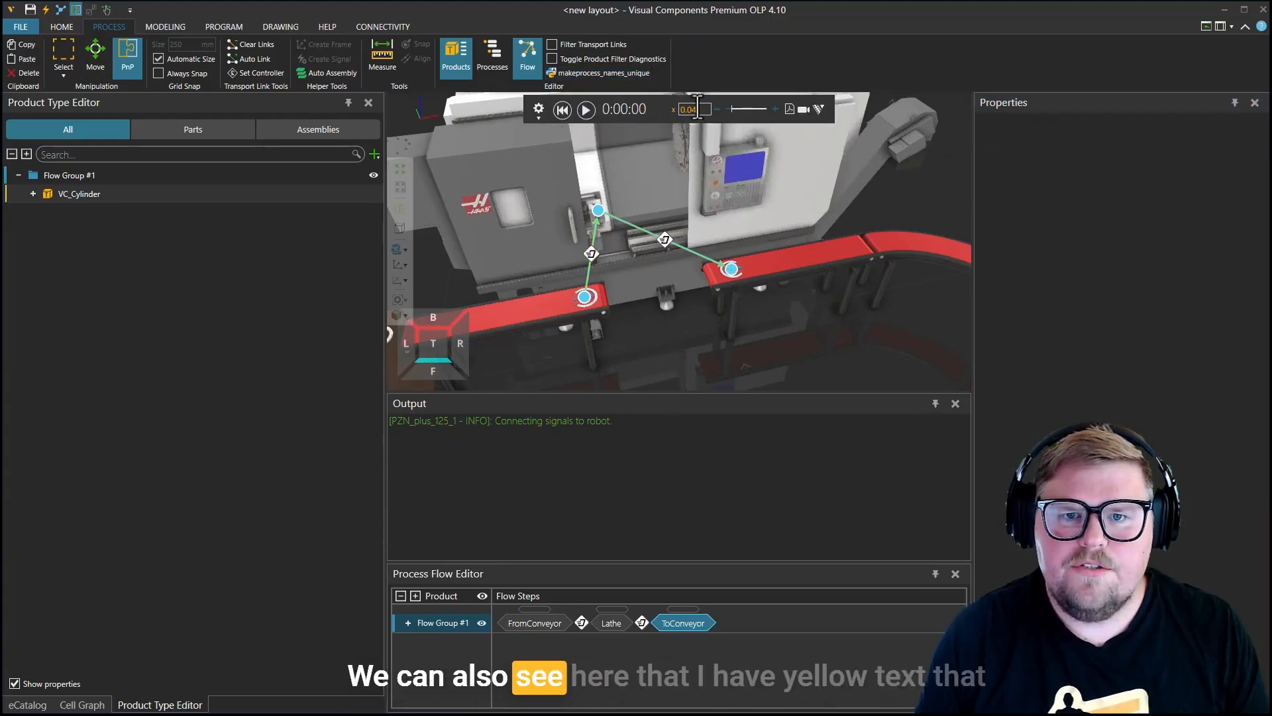
Step: Switch the simulation mode to Real Time
{"action": "left_click", "coordinate": [536, 108]}
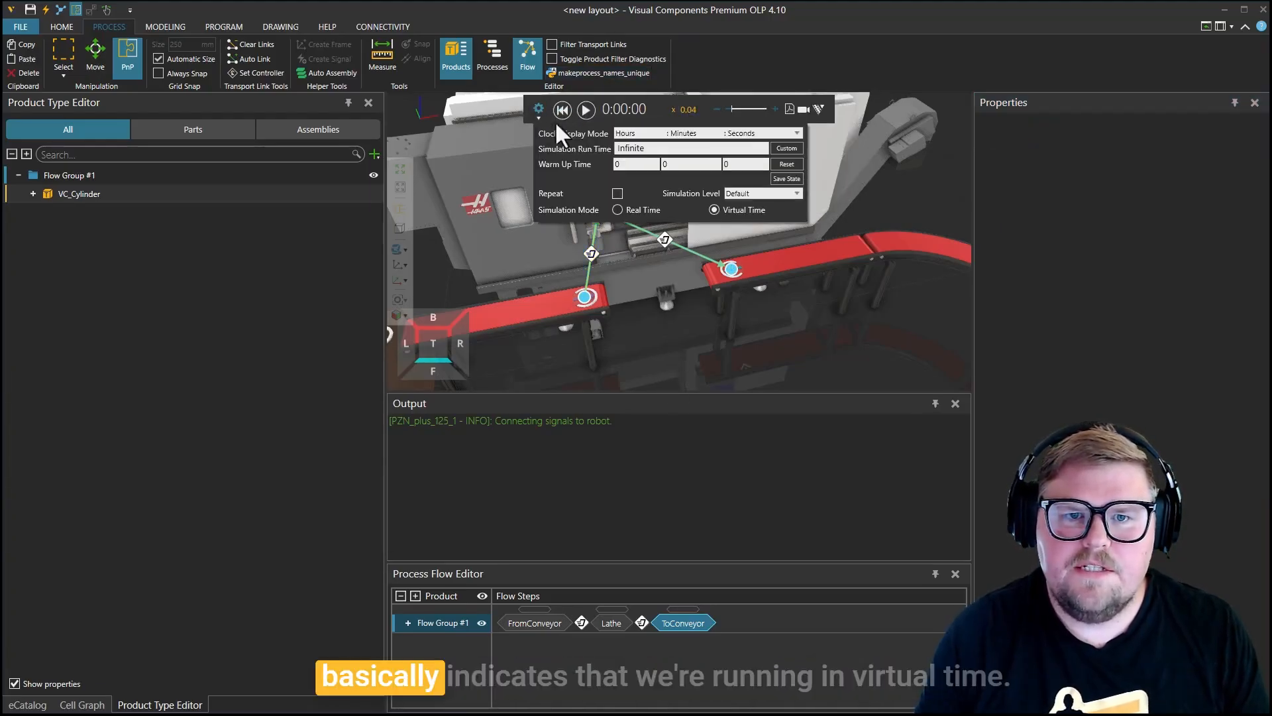
{"action": "left_click", "coordinate": [636, 208]}
{"action": "left_click", "coordinate": [537, 108]}
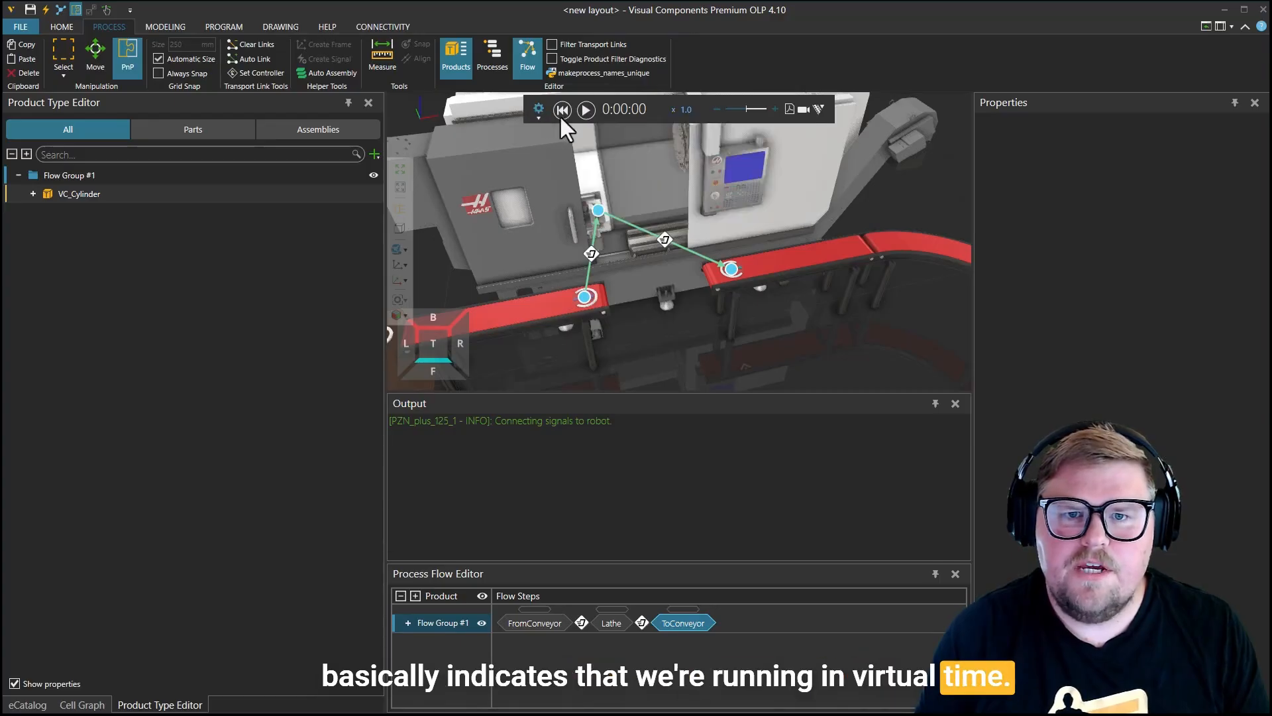
Step: Run the simulation and watch the cylinders being transported into the machine and processed
{"action": "left_click", "coordinate": [592, 111]}
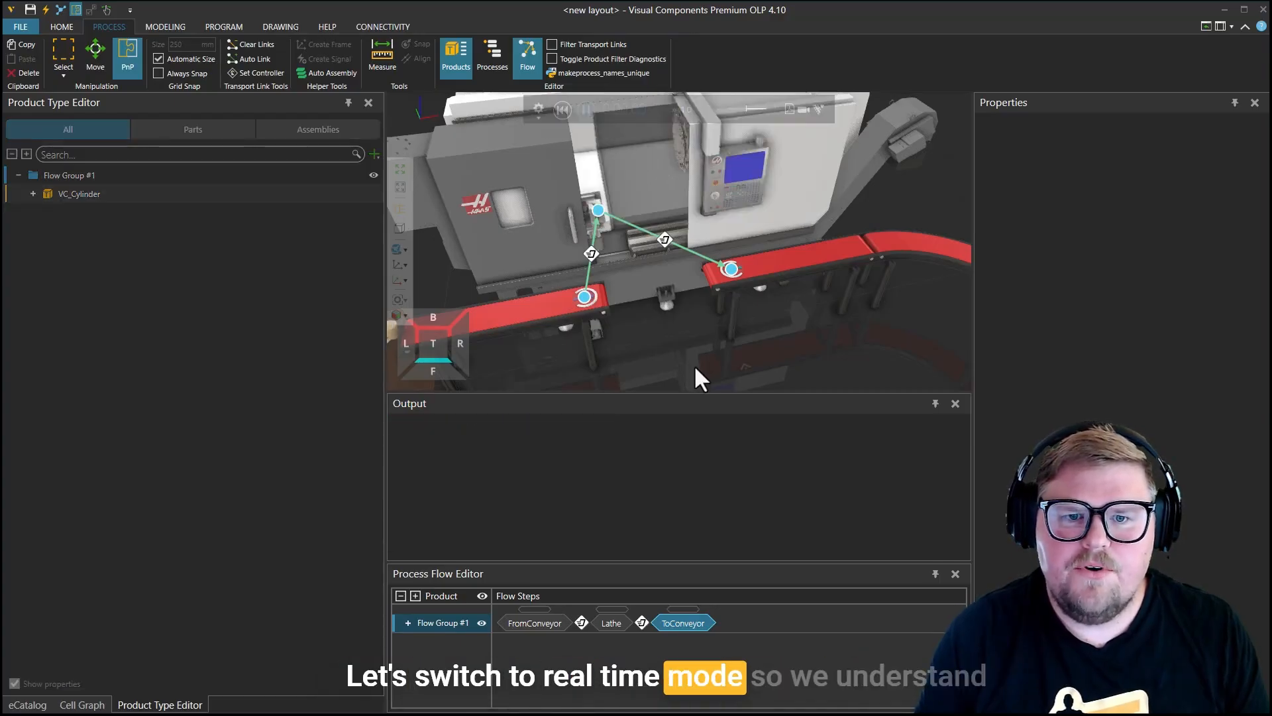
{"action": "right_click_drag", "start_coordinate": [709, 342], "coordinate": [699, 336]}
{"action": "scroll", "coordinate": [668, 312], "scroll_direction": "up", "scroll_amount": 2}
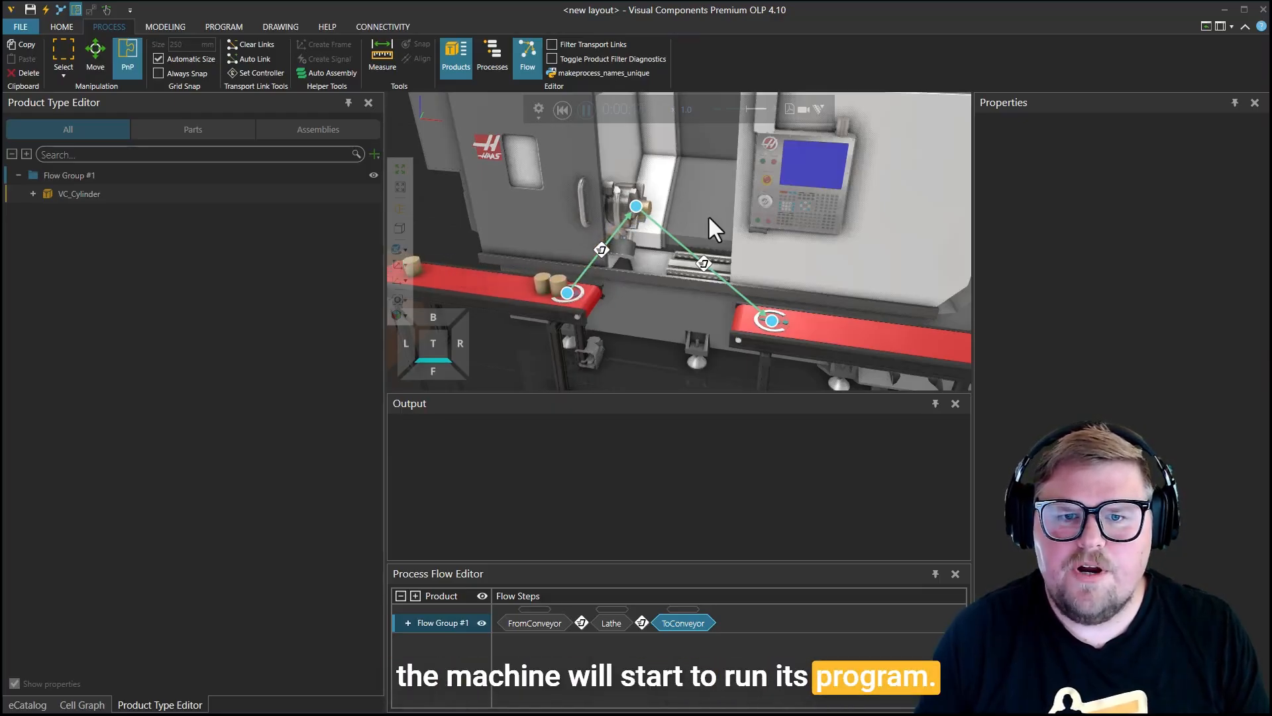
{"action": "right_click_drag", "start_coordinate": [708, 214], "coordinate": [689, 278]}
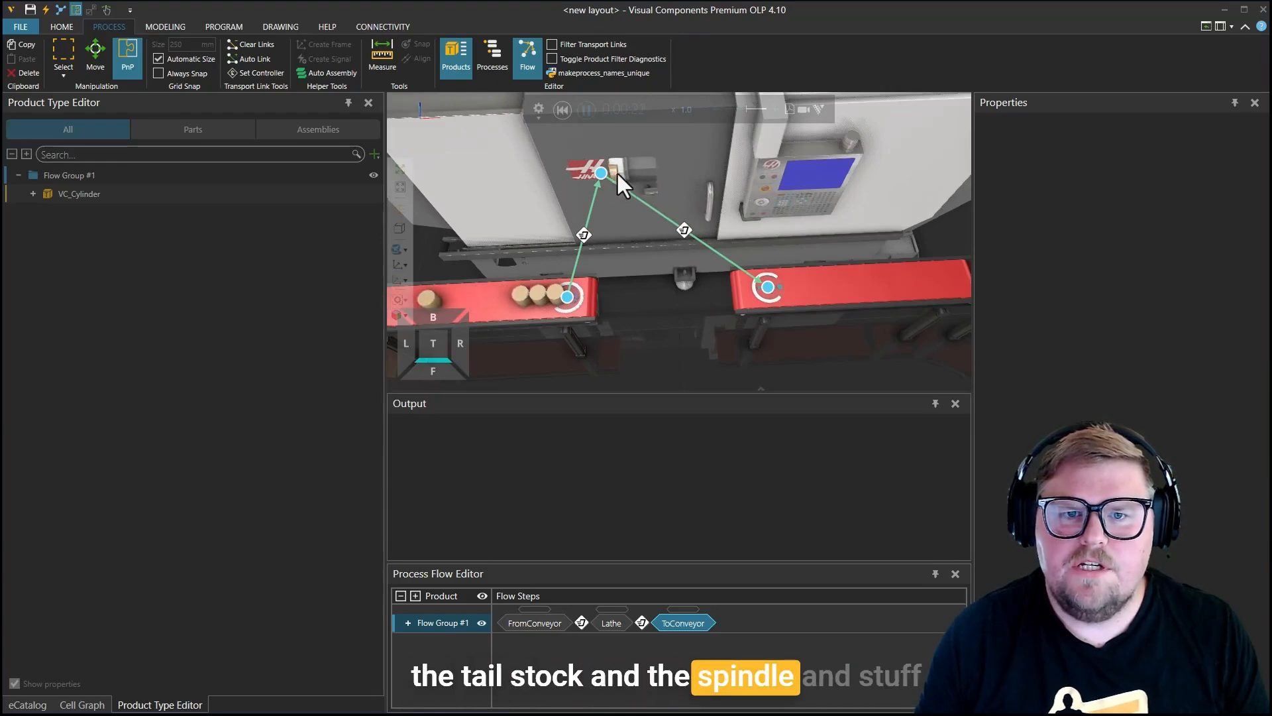
Step: Inspect the default and failure properties of the ST-30 machine while the simulation runs
{"action": "right_click_drag", "start_coordinate": [673, 327], "coordinate": [809, 206]}
{"action": "left_click", "coordinate": [809, 205]}
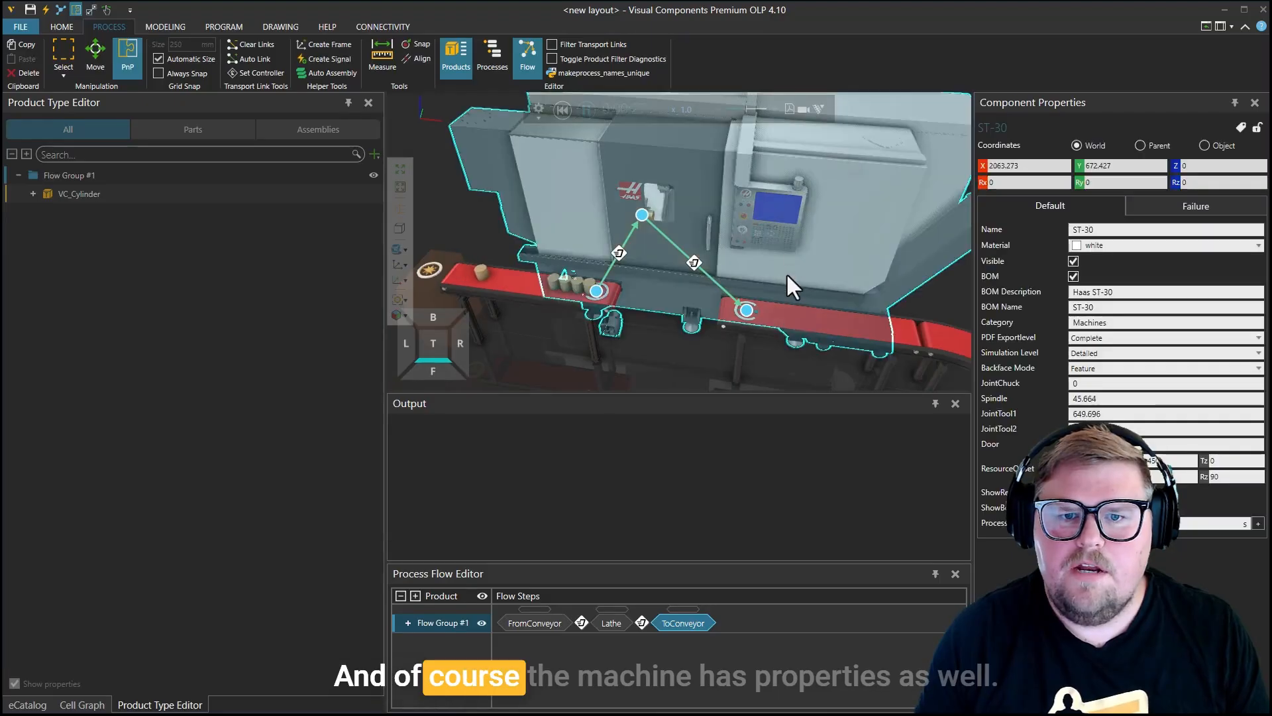
{"action": "left_click", "coordinate": [1165, 207]}
{"action": "left_click", "coordinate": [1084, 207]}
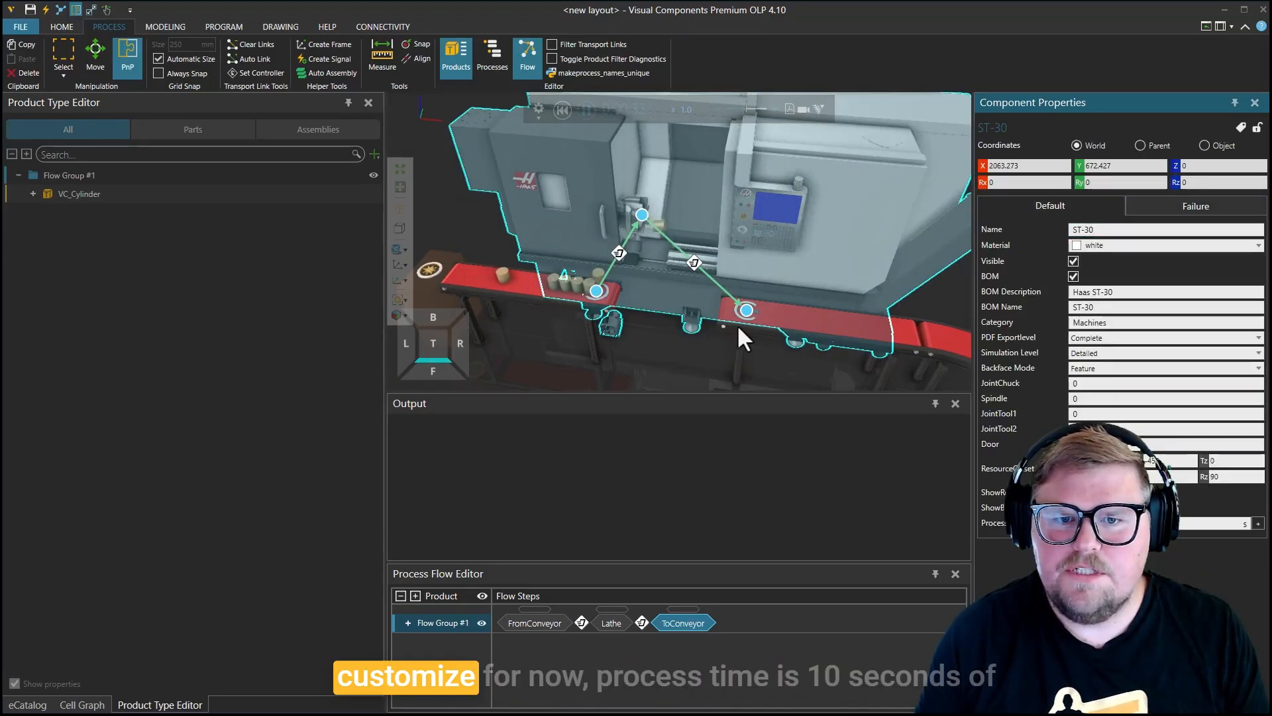
{"action": "scroll", "coordinate": [663, 337], "scroll_direction": "down", "scroll_amount": 2}
{"action": "right_click_drag", "start_coordinate": [678, 339], "coordinate": [681, 342]}
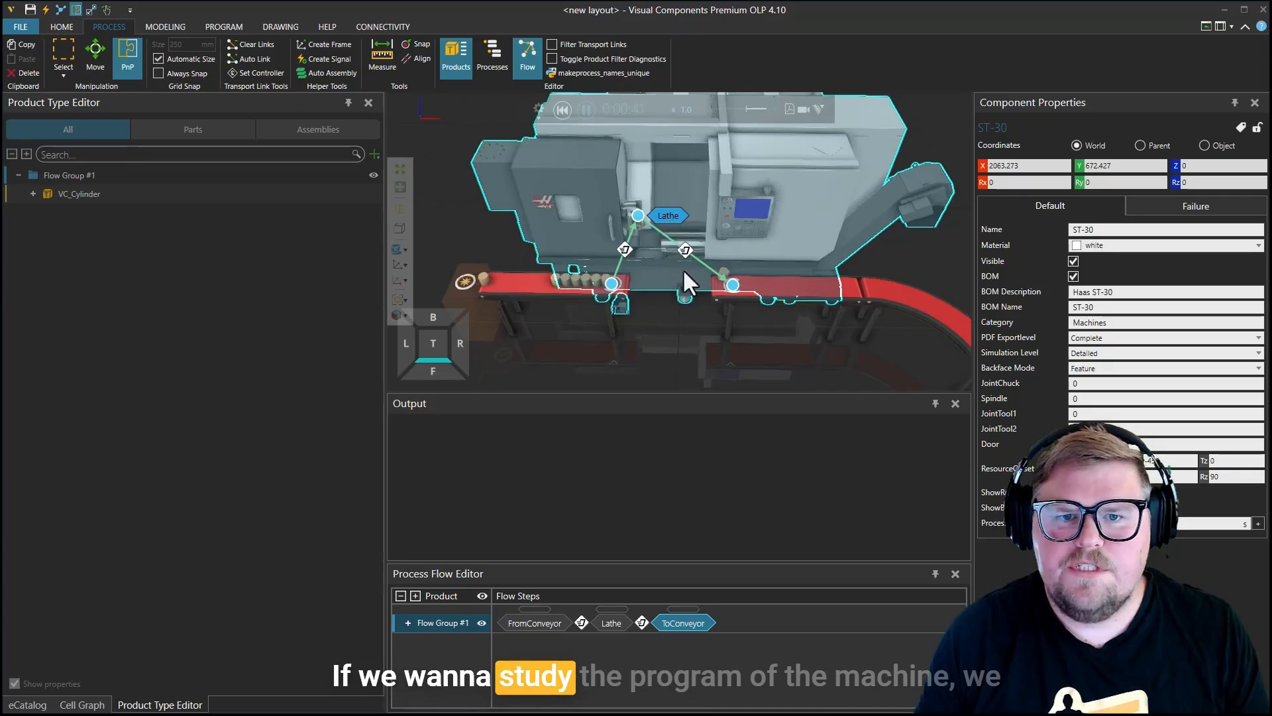
Step: Review the machine's Lathe process routine, reset the simulation, look through the available statements and close the routine editor
{"action": "left_click", "coordinate": [675, 321]}
{"action": "left_click", "coordinate": [465, 281]}
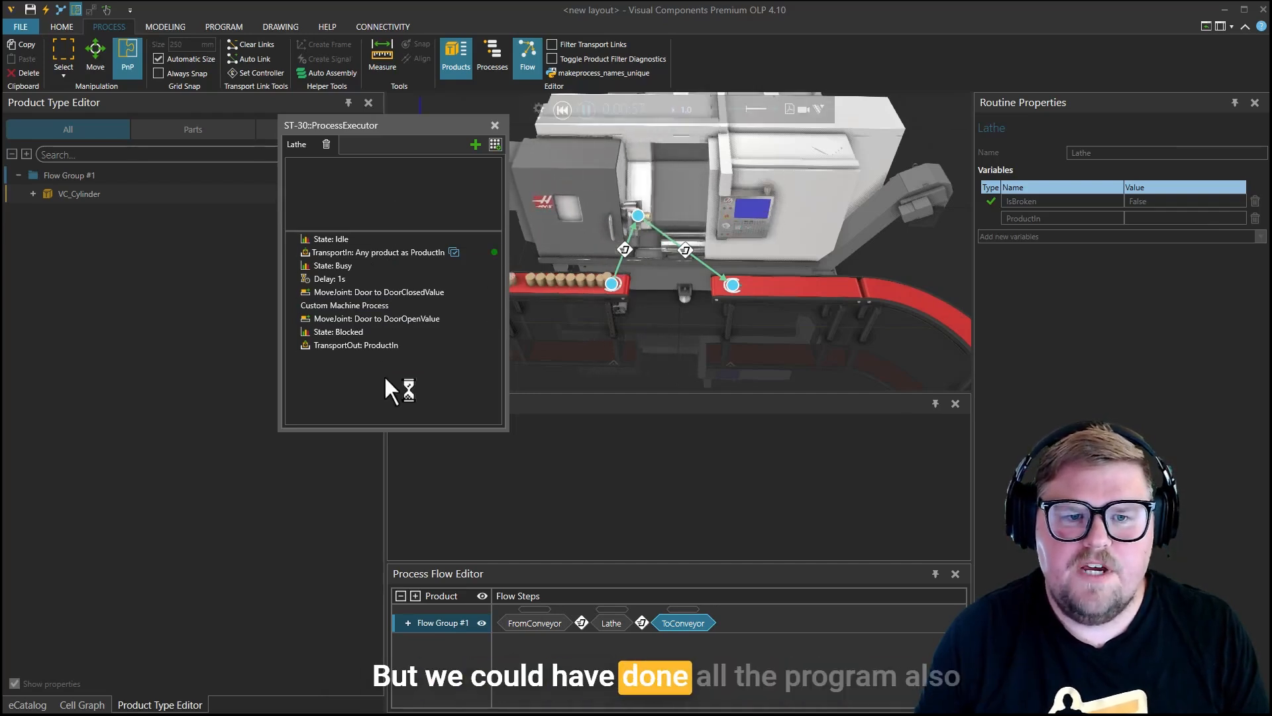
{"action": "left_click", "coordinate": [562, 109]}
{"action": "left_click", "coordinate": [495, 144]}
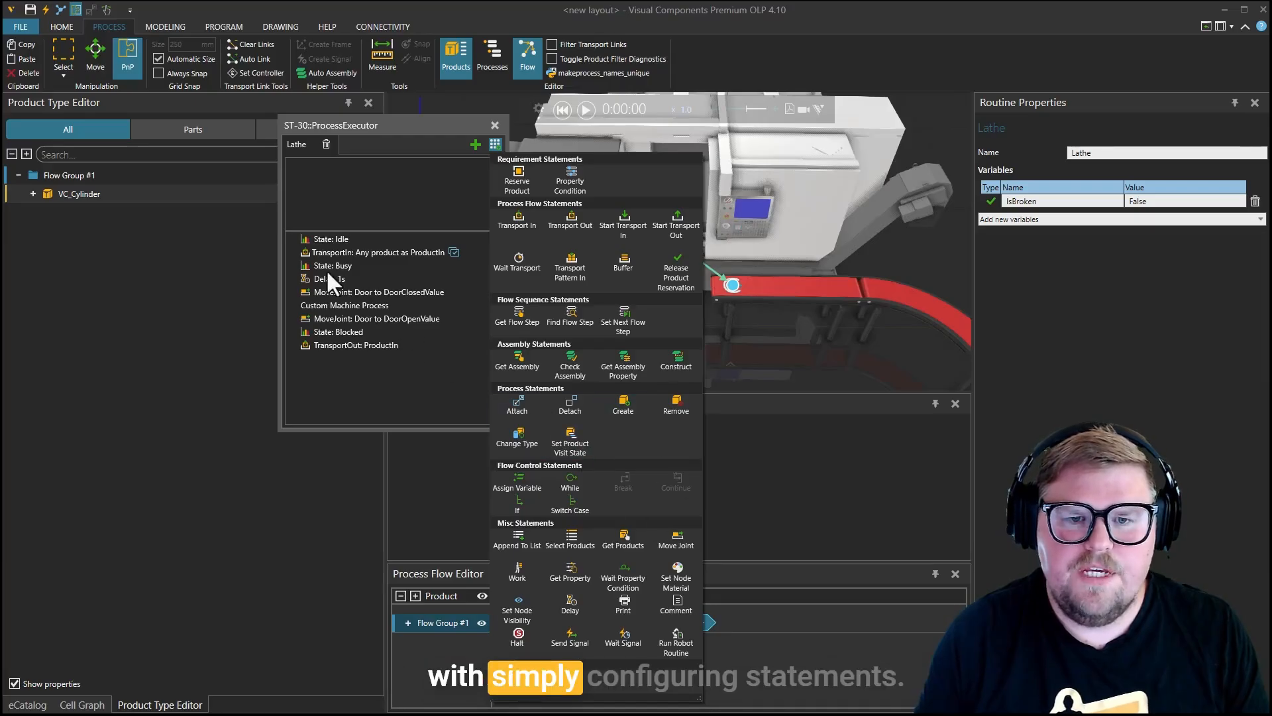
{"action": "left_click", "coordinate": [435, 390]}
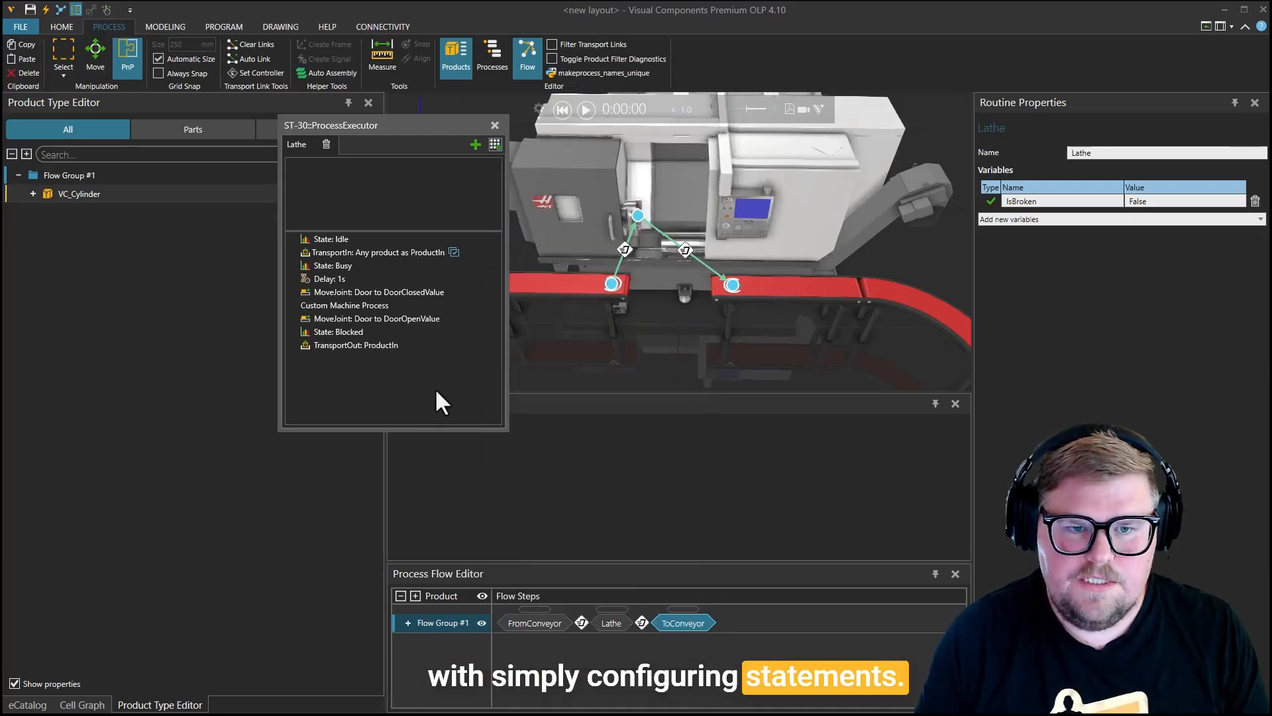
{"action": "left_click", "coordinate": [491, 126]}
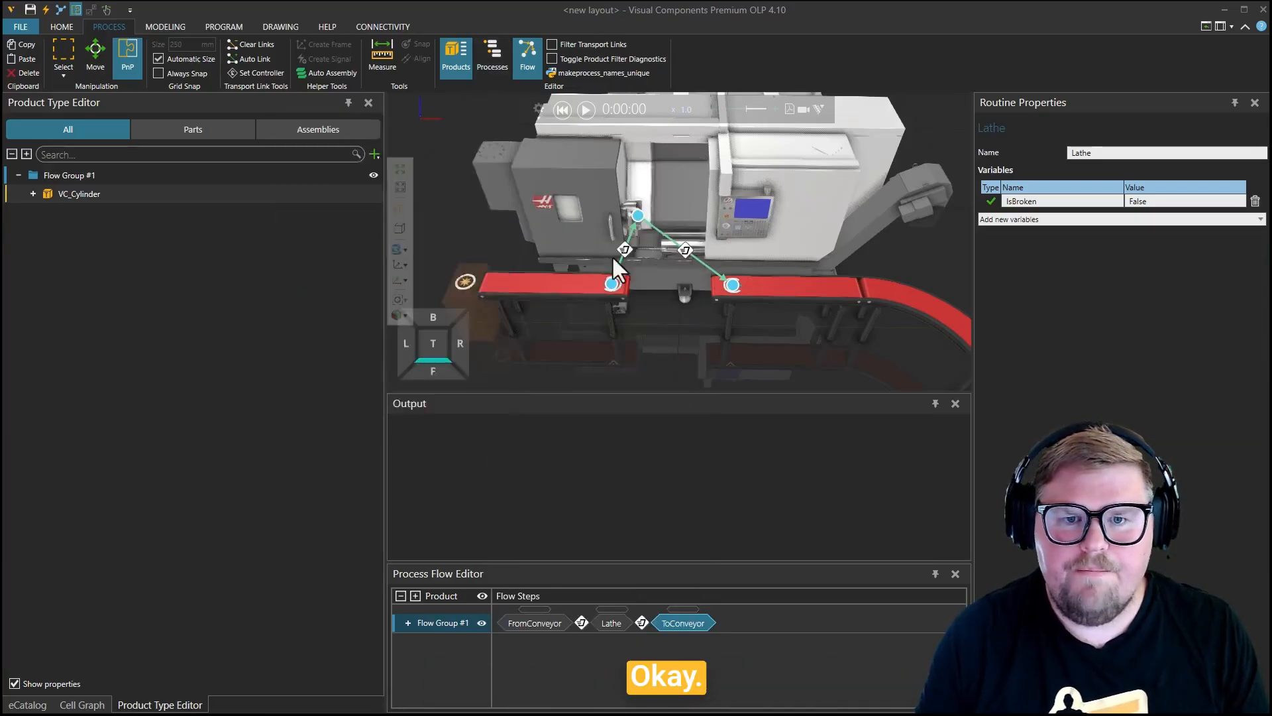
Step: Run the simulation at 15x speed and observe the product flow along the whole conveyor line
{"action": "scroll", "coordinate": [675, 318], "scroll_direction": "down", "scroll_amount": 1}
{"action": "middle_click_drag", "start_coordinate": [692, 323], "coordinate": [674, 287]}
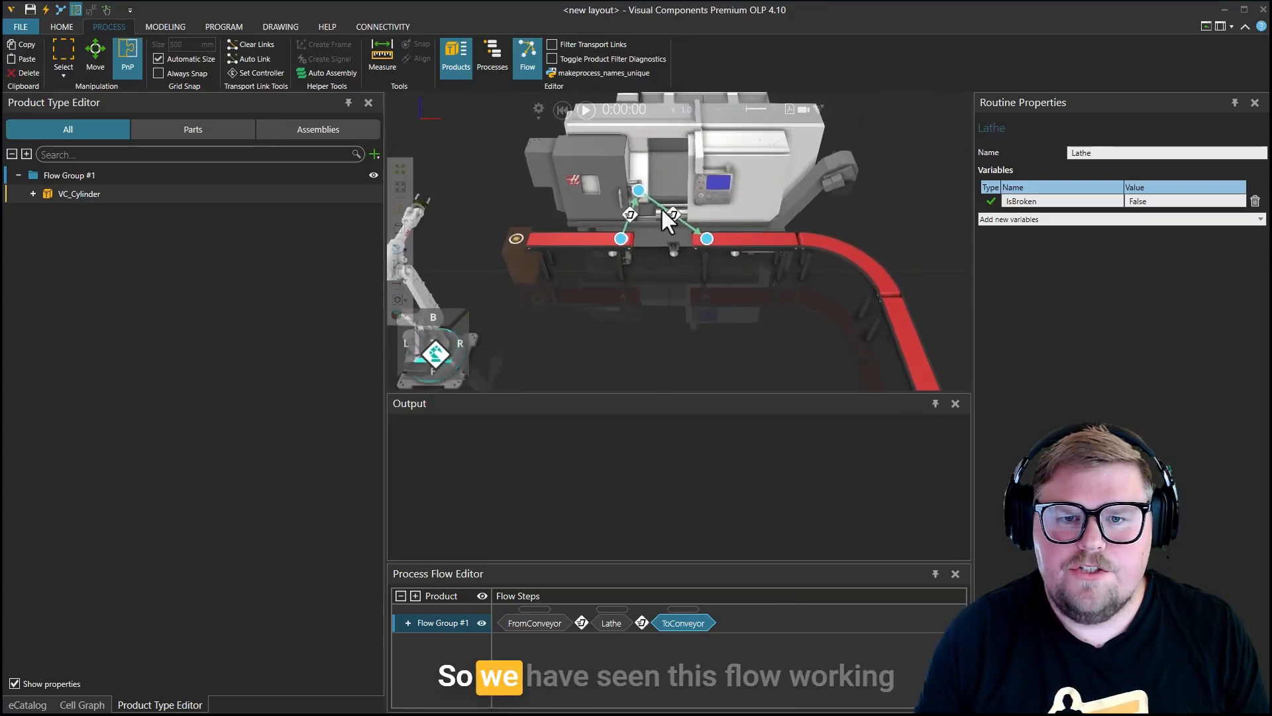
{"action": "left_click", "coordinate": [586, 108]}
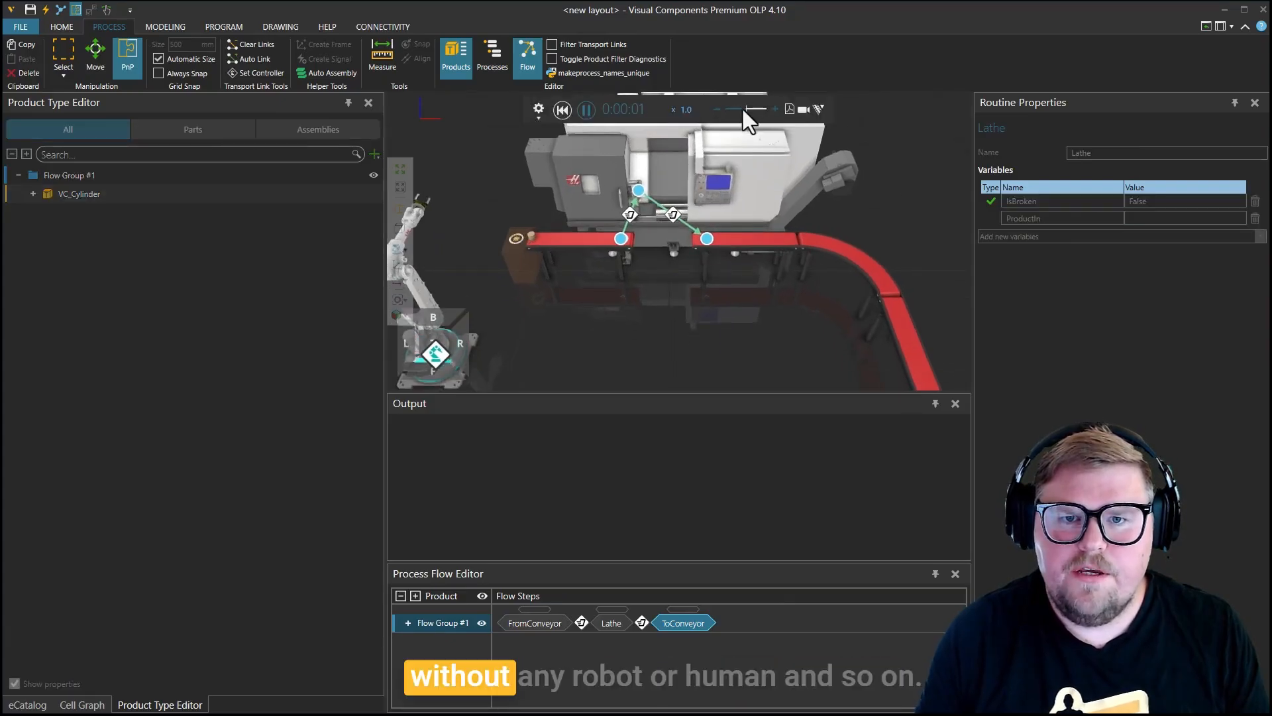
{"action": "left_click_drag", "start_coordinate": [744, 112], "coordinate": [750, 111]}
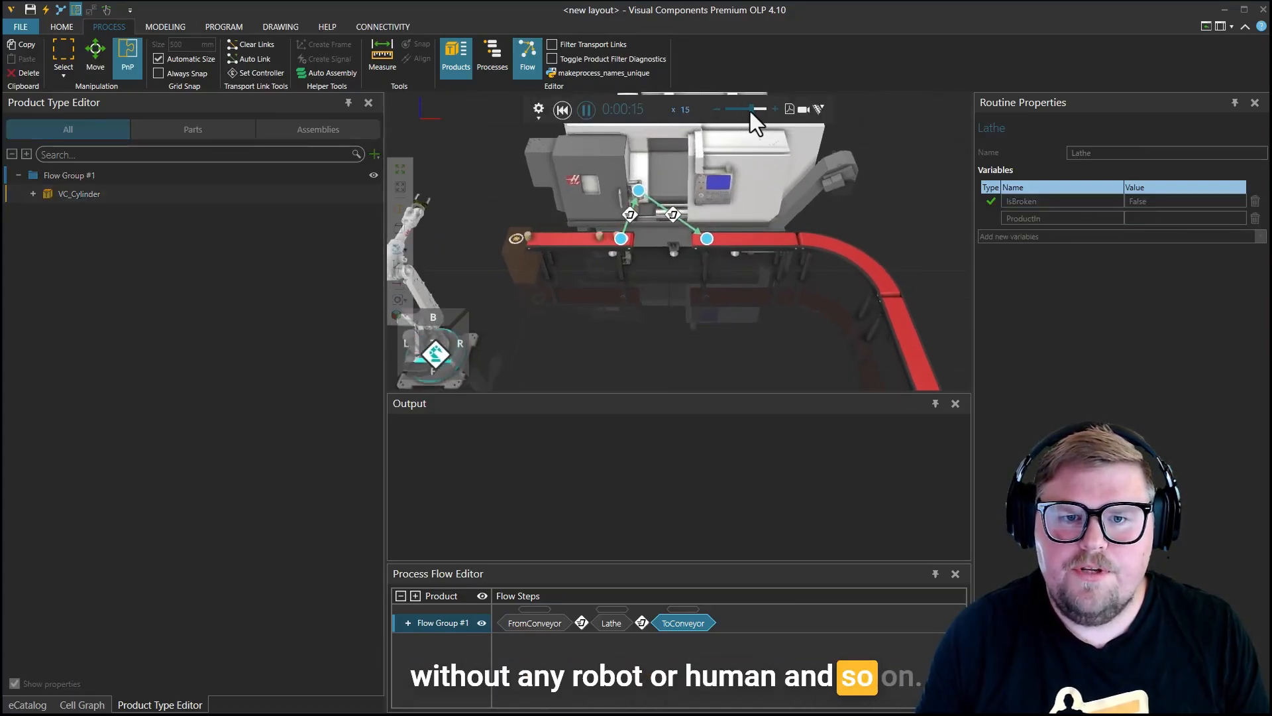
{"action": "scroll", "coordinate": [676, 319], "scroll_direction": "up", "scroll_amount": 2}
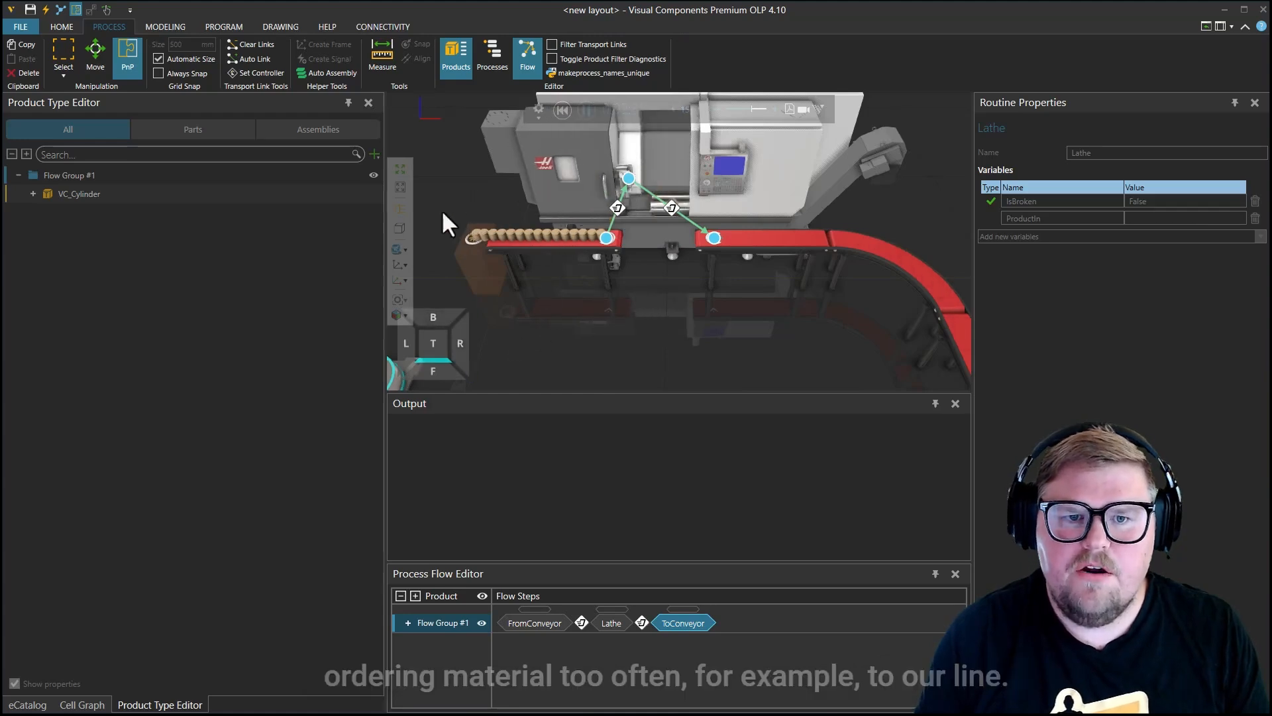
{"action": "scroll", "coordinate": [618, 298], "scroll_direction": "down", "scroll_amount": 2}
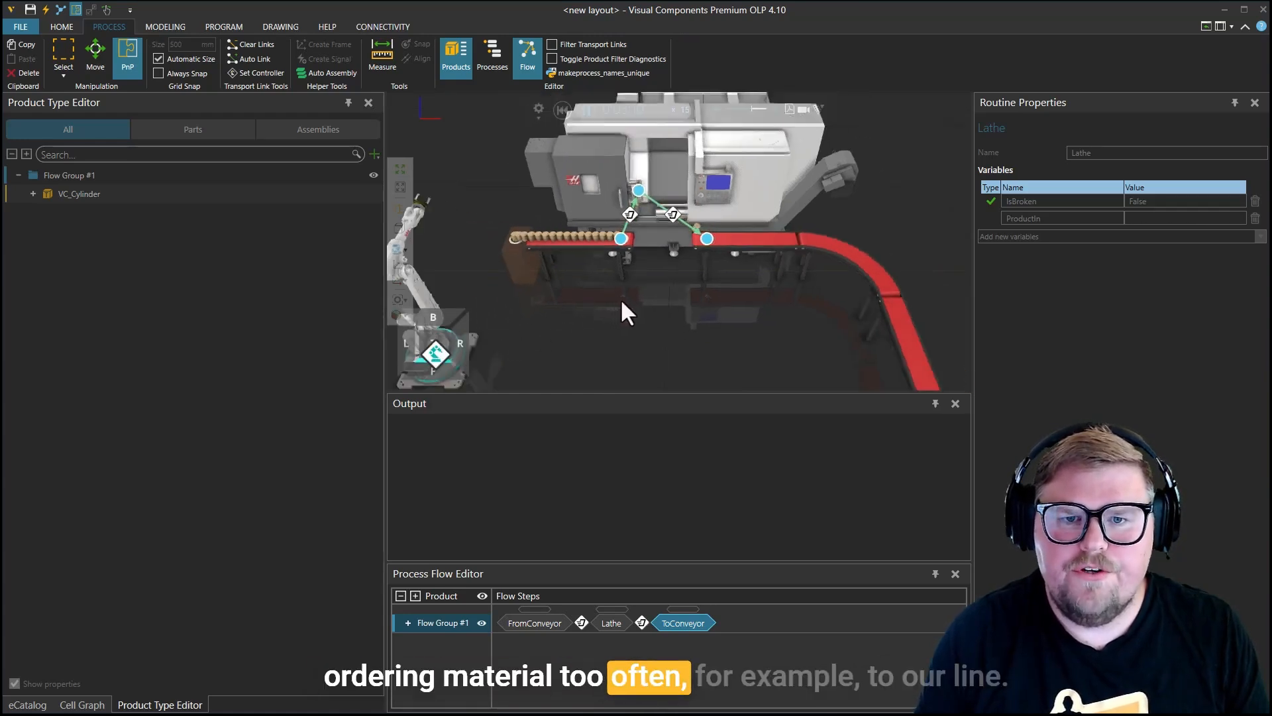
{"action": "scroll", "coordinate": [743, 328], "scroll_direction": "down", "scroll_amount": 2}
{"action": "scroll", "coordinate": [740, 317], "scroll_direction": "up", "scroll_amount": 2}
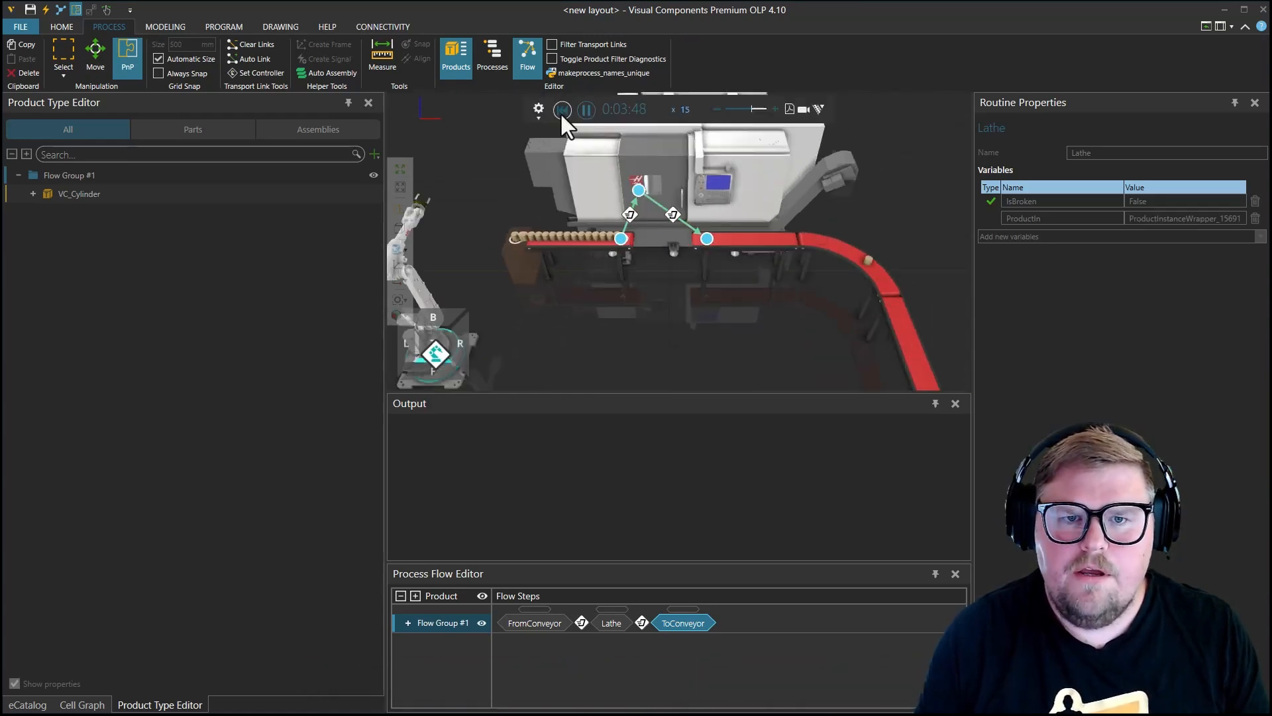
Step: Reset the simulation and move the robot with its transport controller in front of the lathe, to about X 1982, Y -820 mm
{"action": "left_click", "coordinate": [562, 110]}
{"action": "right_click_drag", "start_coordinate": [571, 377], "coordinate": [605, 320]}
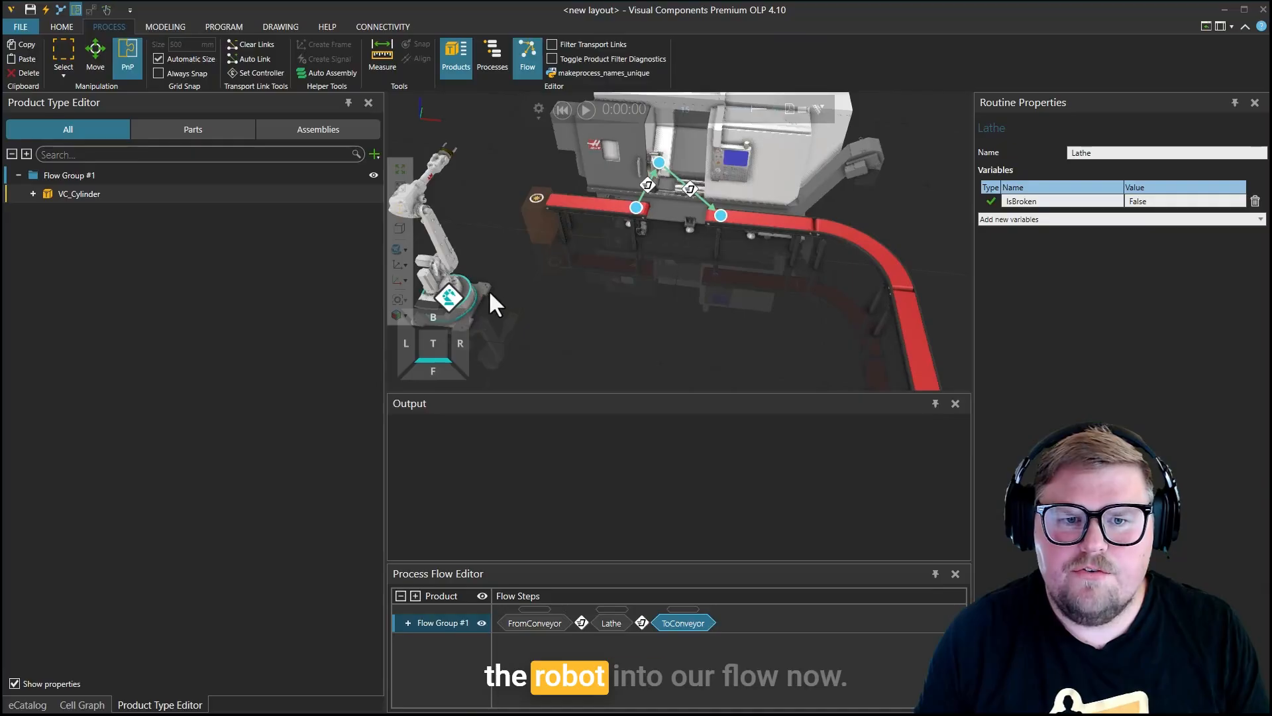
{"action": "left_click_drag", "start_coordinate": [499, 323], "coordinate": [714, 284]}
{"action": "right_click_drag", "start_coordinate": [741, 284], "coordinate": [733, 317]}
{"action": "left_click_drag", "start_coordinate": [712, 319], "coordinate": [732, 324]}
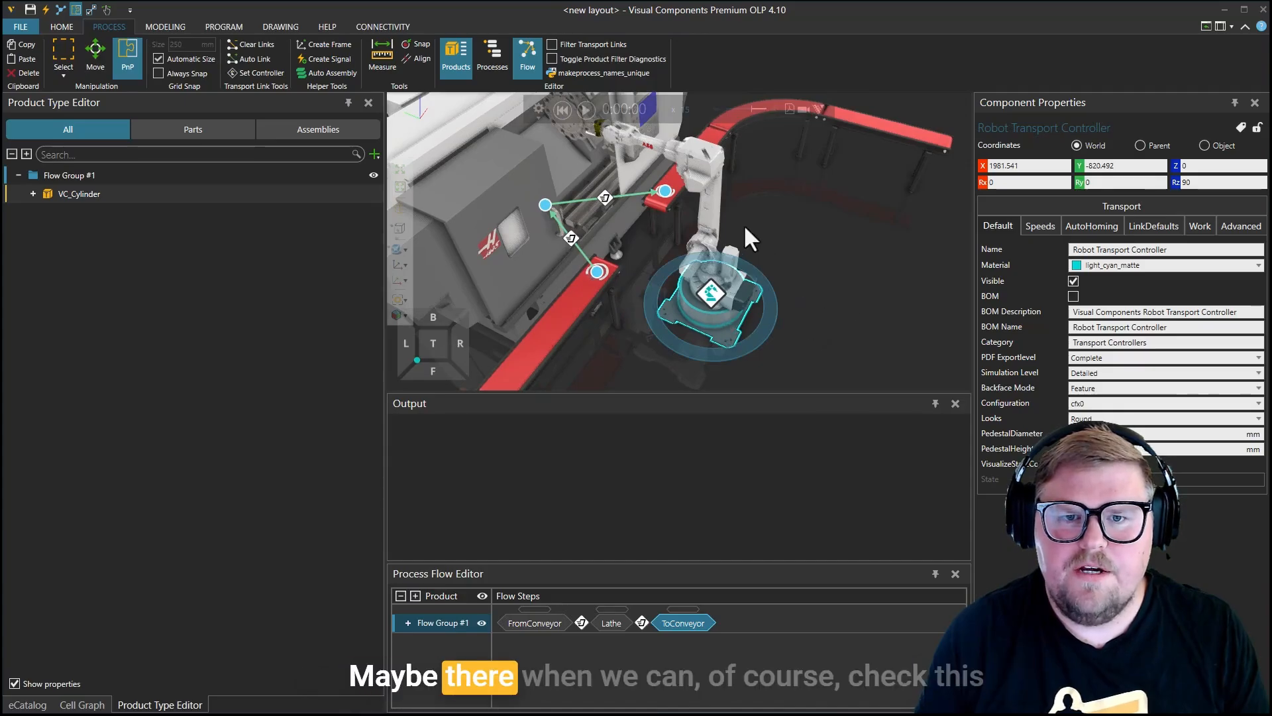
Step: Show the IRB 2600 robot's workspace profile and envelope to check its reach, and hide both again
{"action": "left_click", "coordinate": [723, 199]}
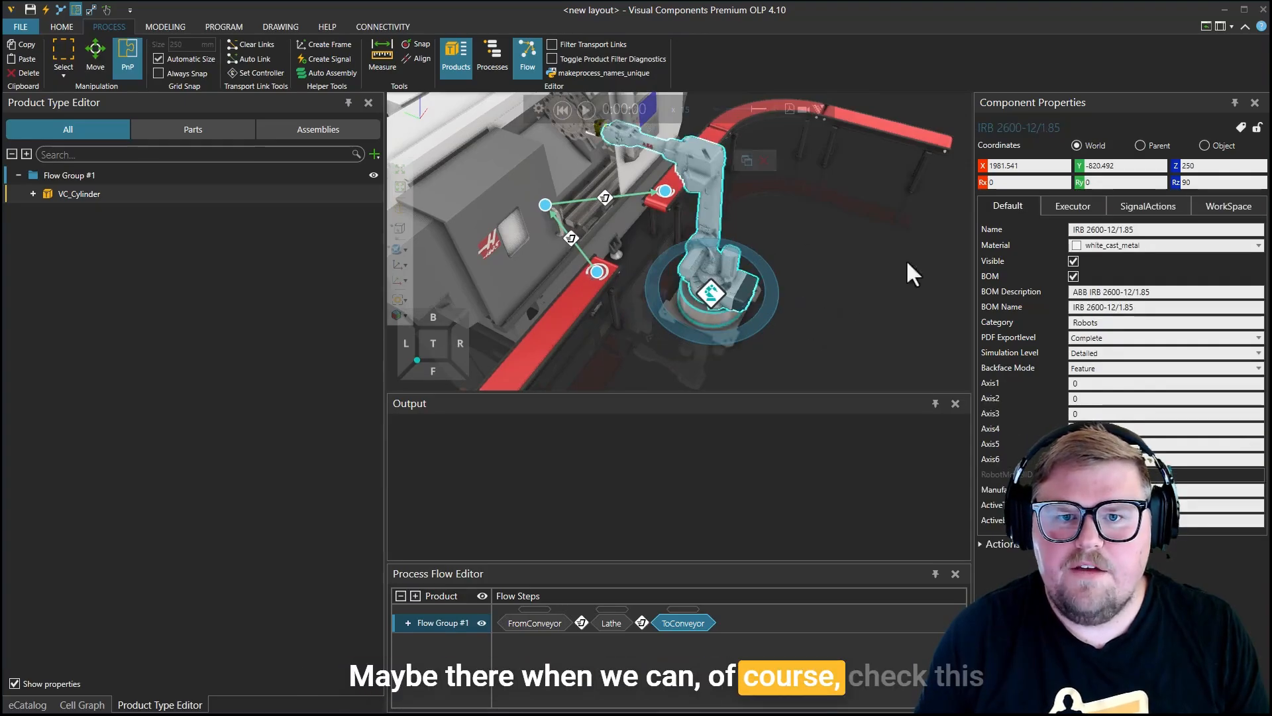
{"action": "left_click", "coordinate": [1224, 208]}
{"action": "left_click", "coordinate": [1073, 229]}
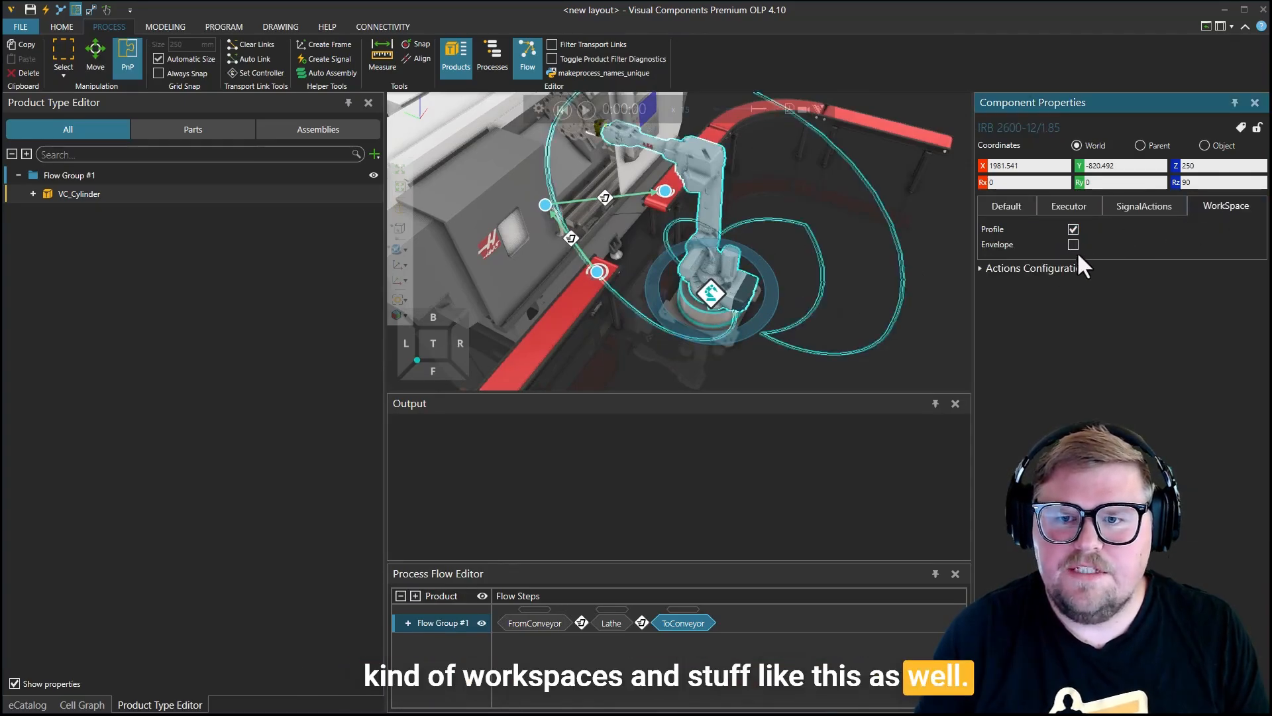
{"action": "left_click", "coordinate": [1074, 245]}
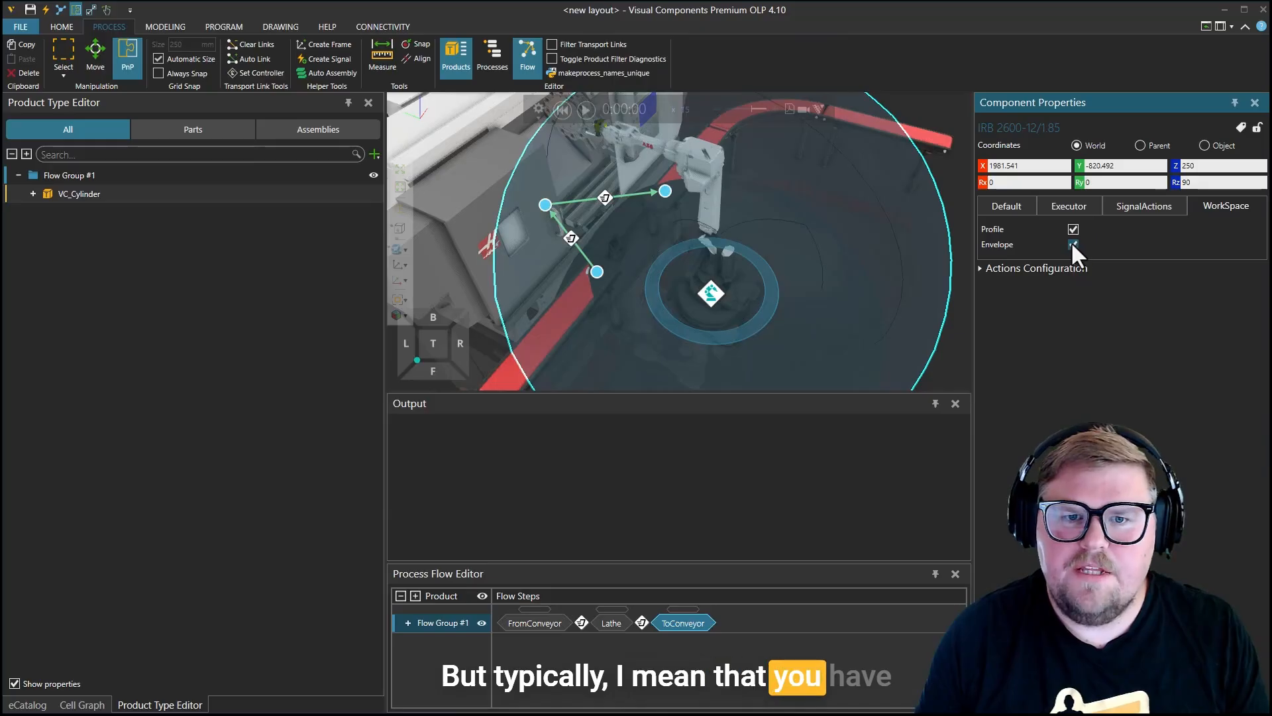
{"action": "left_click", "coordinate": [1073, 243]}
{"action": "left_click", "coordinate": [1074, 230]}
Step: Assign the robot's transport controller to both transport links into and out of the lathe
{"action": "right_click_drag", "start_coordinate": [817, 256], "coordinate": [847, 291]}
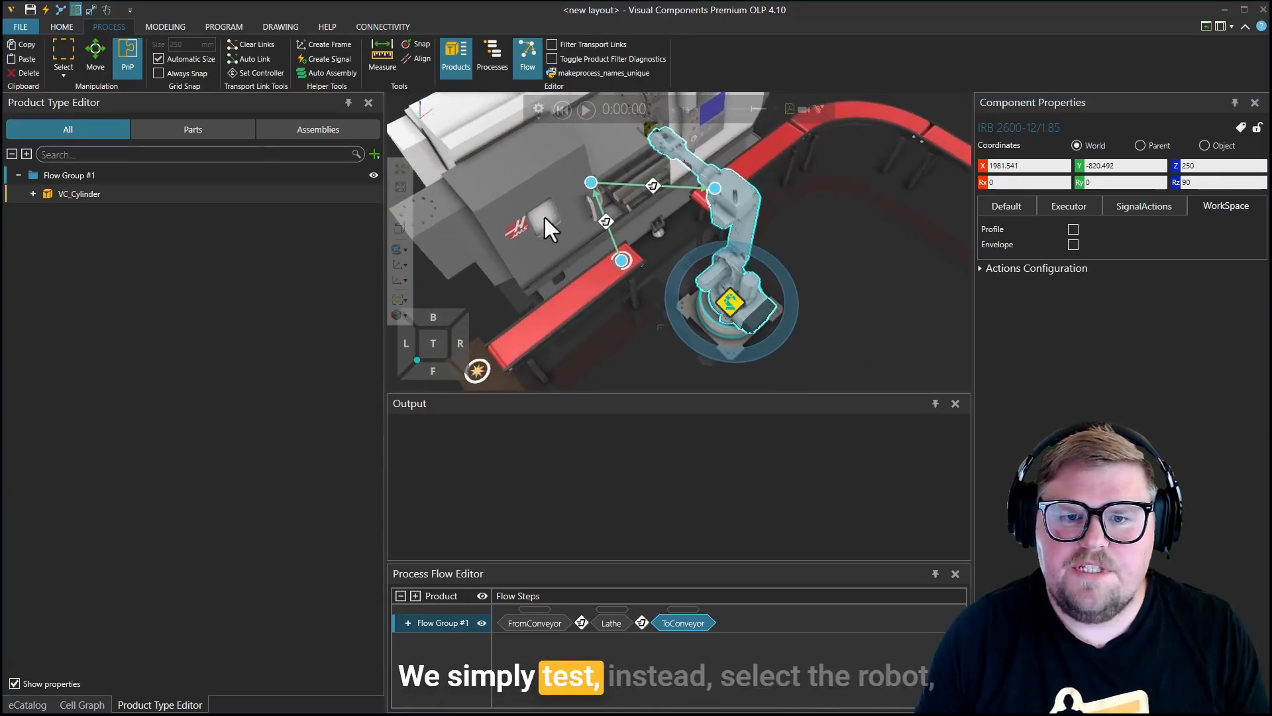
{"action": "left_click", "coordinate": [601, 219], "text": "ctrl"}
{"action": "left_click", "coordinate": [655, 183], "text": "ctrl"}
{"action": "right_click", "coordinate": [654, 183]}
{"action": "left_click", "coordinate": [685, 192]}
{"action": "left_click", "coordinate": [889, 308]}
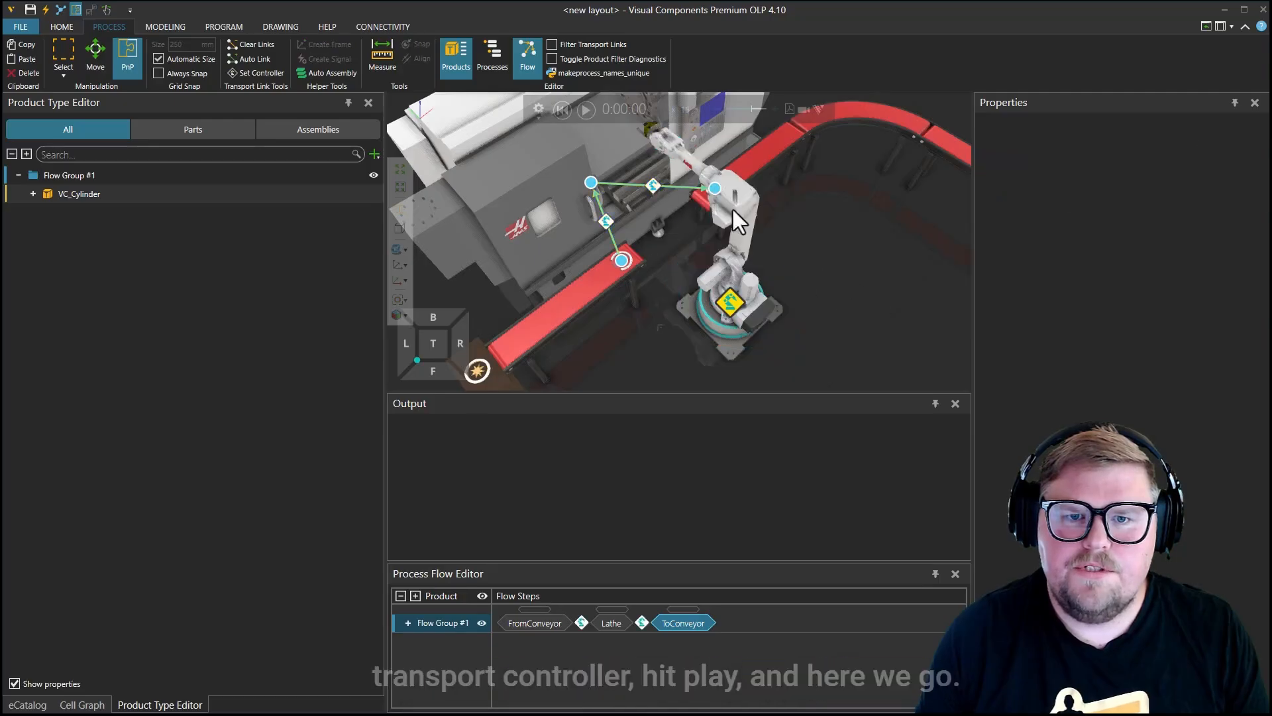
Step: Run the simulation, observe from several angles how the robot picks and places the cylinders, and reset it
{"action": "left_click", "coordinate": [586, 110]}
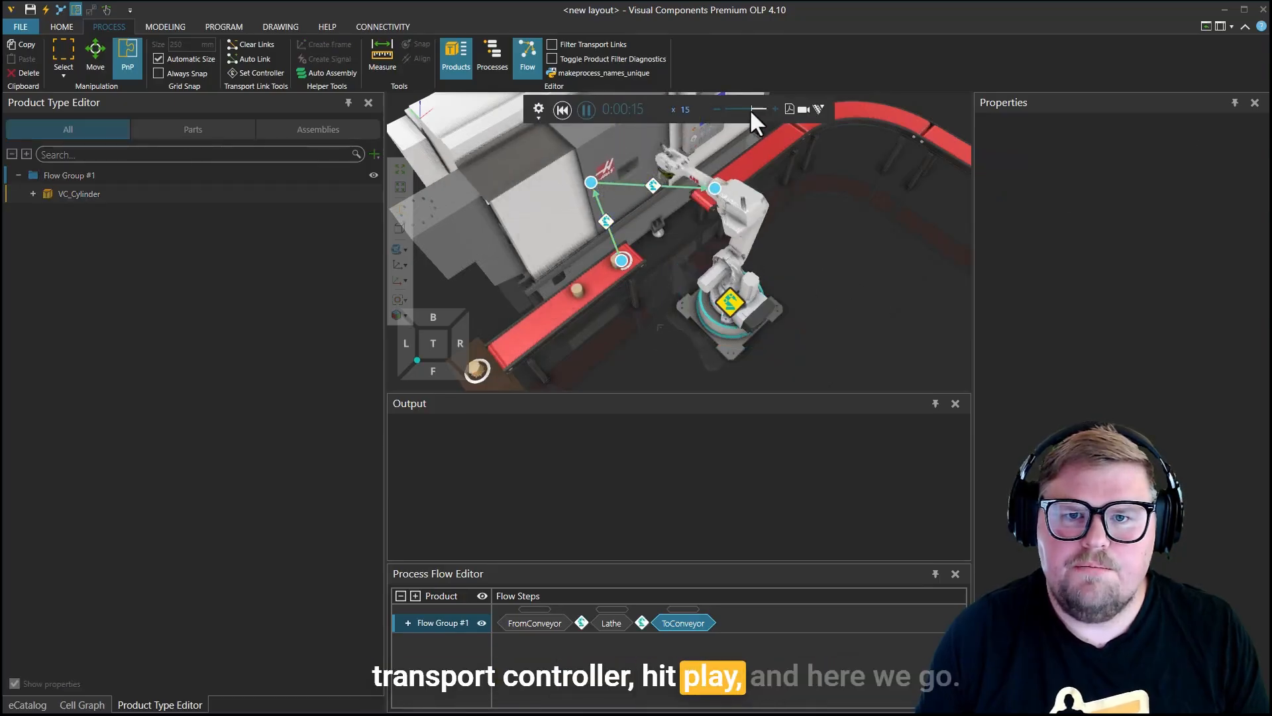
{"action": "right_click_drag", "start_coordinate": [852, 335], "coordinate": [760, 321]}
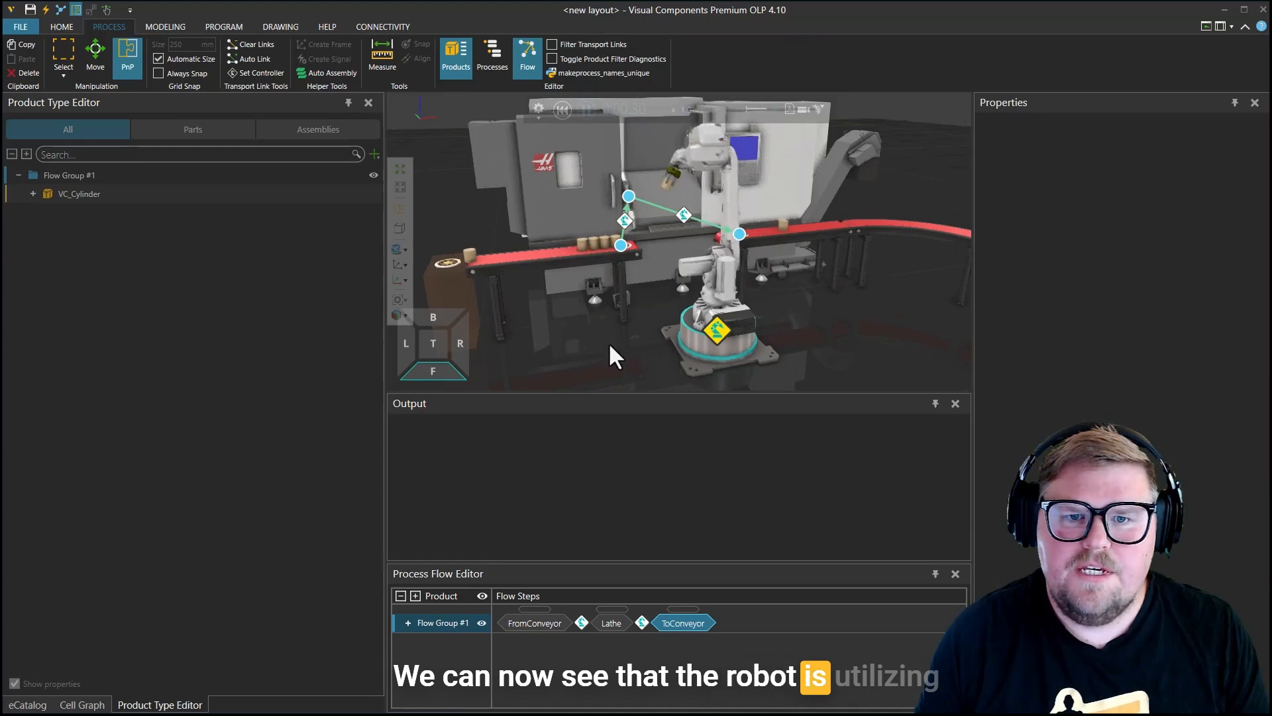
{"action": "right_click_drag", "start_coordinate": [629, 336], "coordinate": [681, 282]}
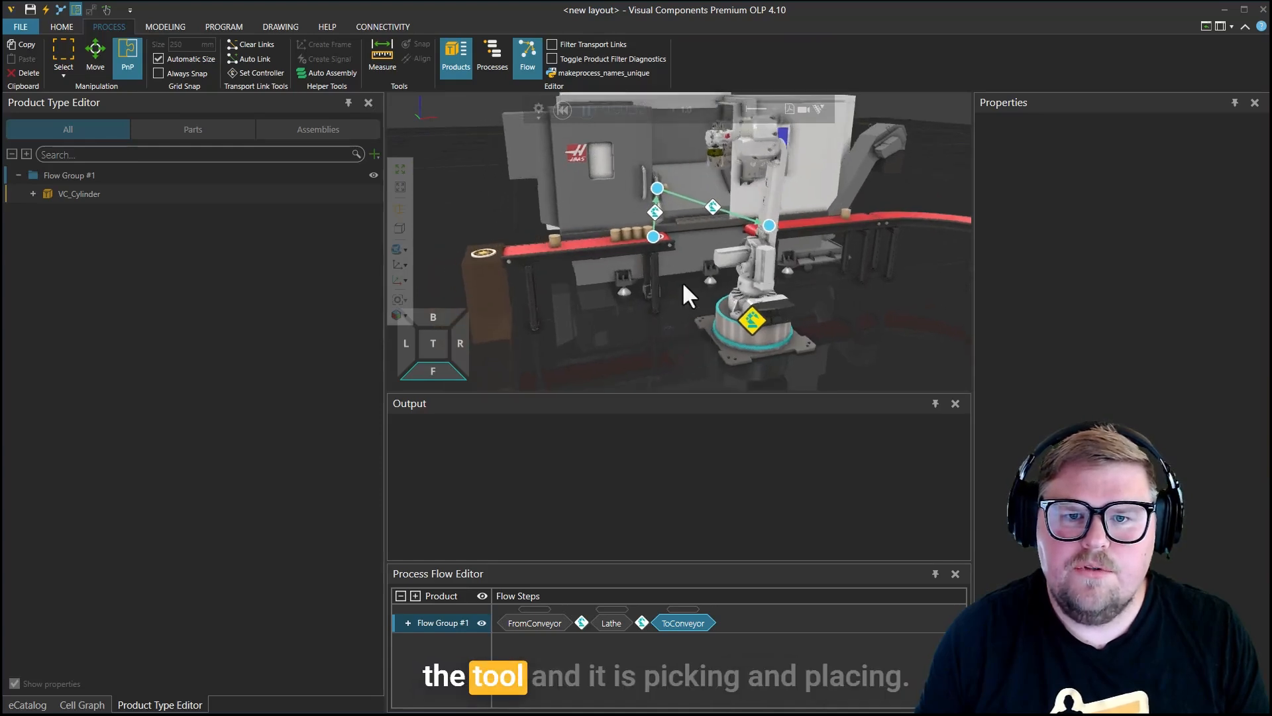
{"action": "scroll", "coordinate": [680, 291], "scroll_direction": "up", "scroll_amount": 4}
{"action": "right_click_drag", "start_coordinate": [672, 331], "coordinate": [690, 348]}
{"action": "scroll", "coordinate": [698, 326], "scroll_direction": "down", "scroll_amount": 4}
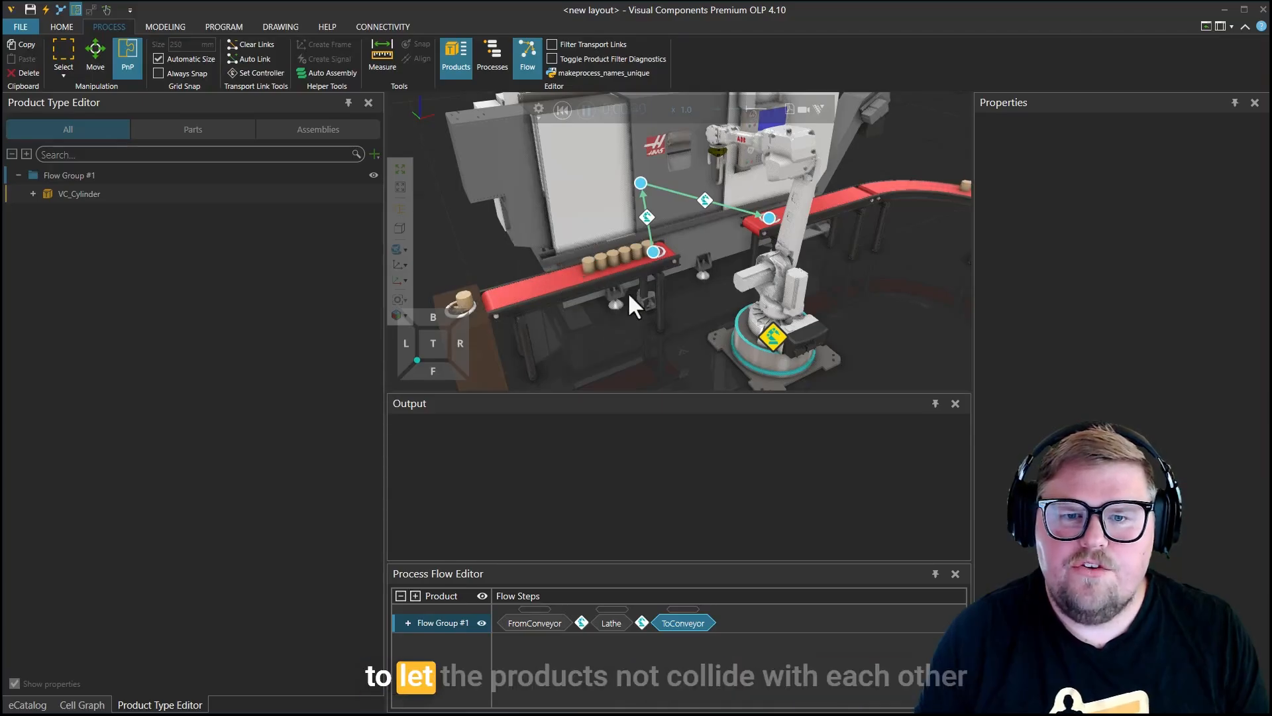
{"action": "right_click_drag", "start_coordinate": [714, 320], "coordinate": [697, 330]}
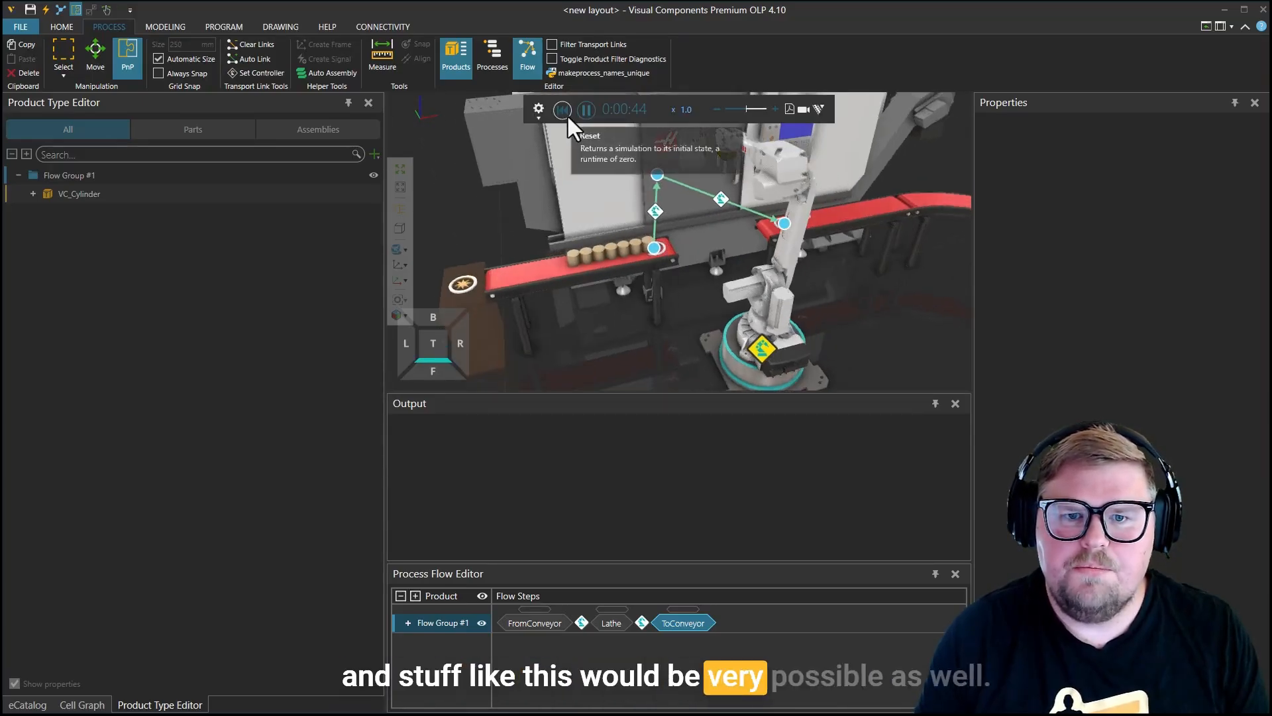
{"action": "left_click", "coordinate": [564, 112]}
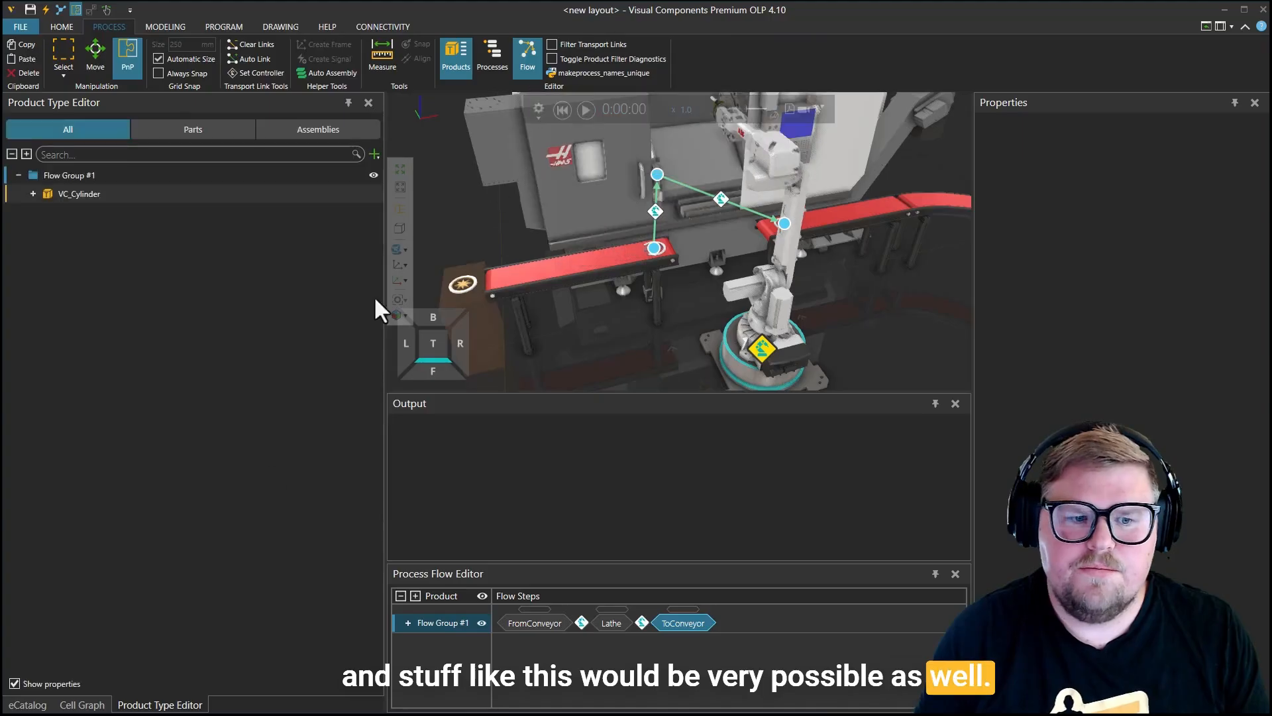
Step: Add a Picking Zone from the Conveyor Utilities collection to the infeed conveyor at about X 767 mm, just before the pick position
{"action": "left_click", "coordinate": [26, 705]}
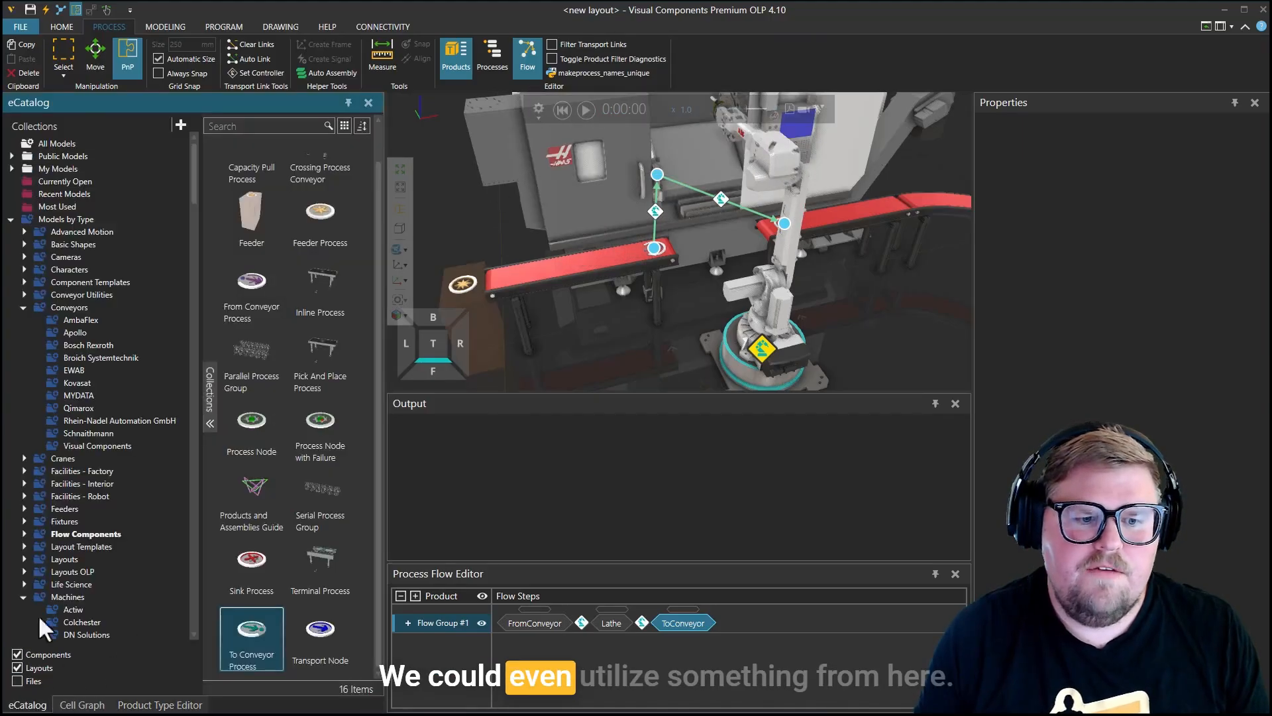
{"action": "left_click", "coordinate": [106, 296]}
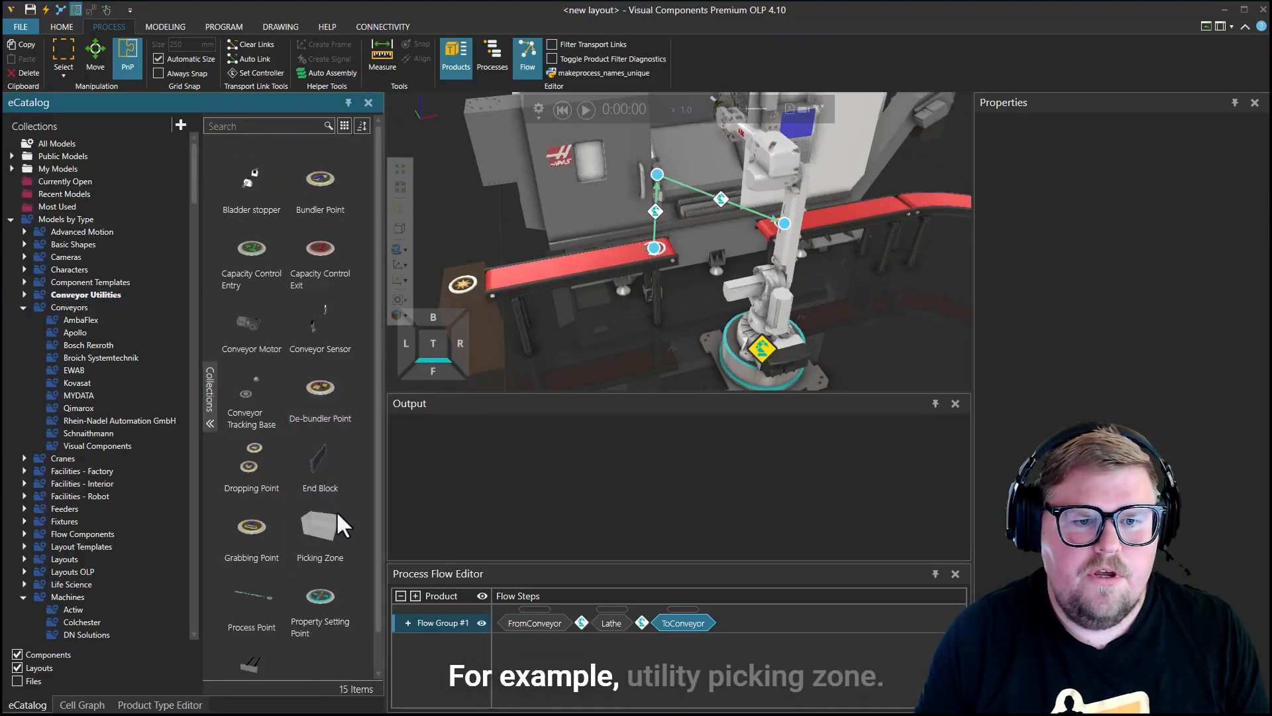
{"action": "left_click_drag", "start_coordinate": [572, 344], "coordinate": [608, 258]}
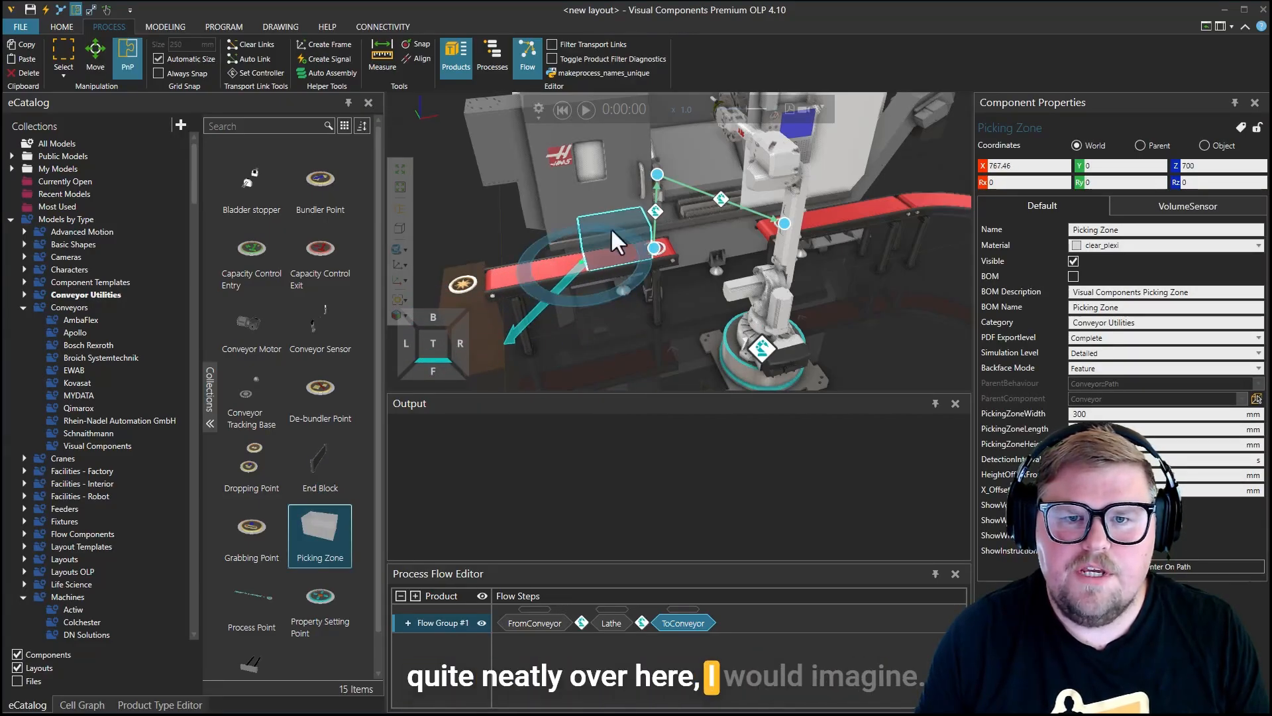
Step: Run the simulation to check how the picking zone spaces the cylinders for the robot, and reset it
{"action": "left_click", "coordinate": [587, 106]}
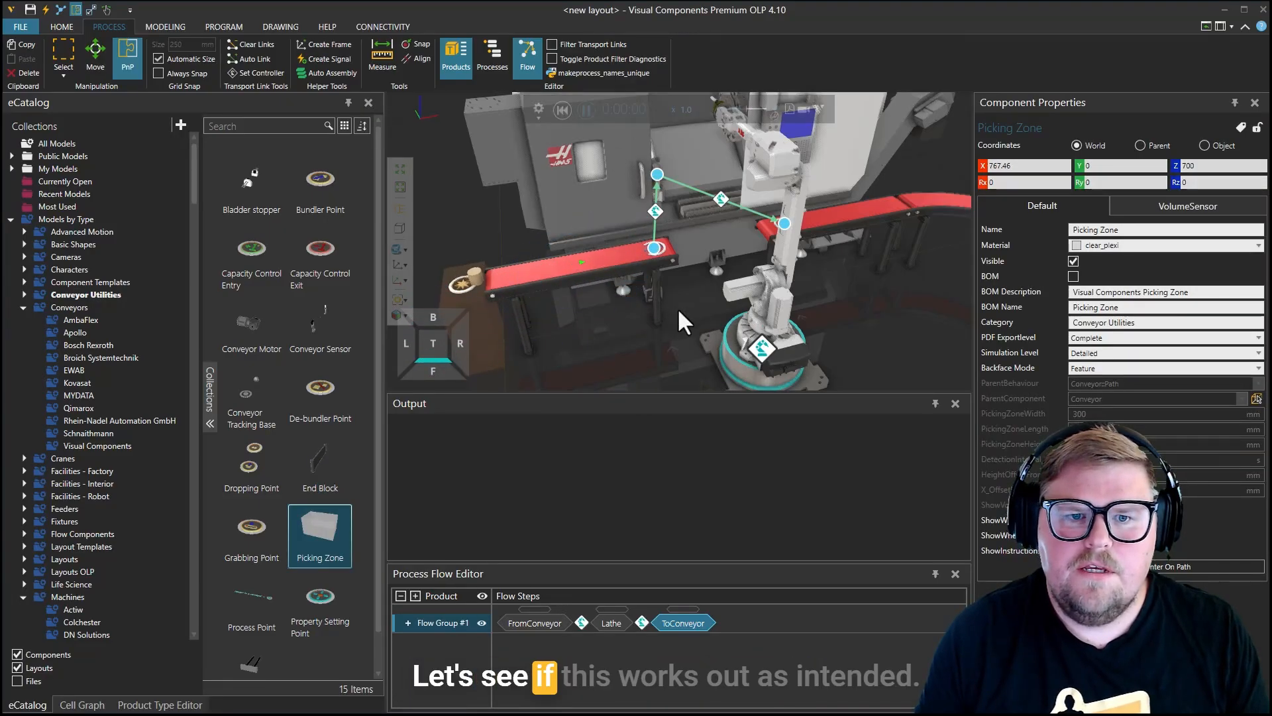
{"action": "scroll", "coordinate": [676, 318], "scroll_direction": "up", "scroll_amount": 2}
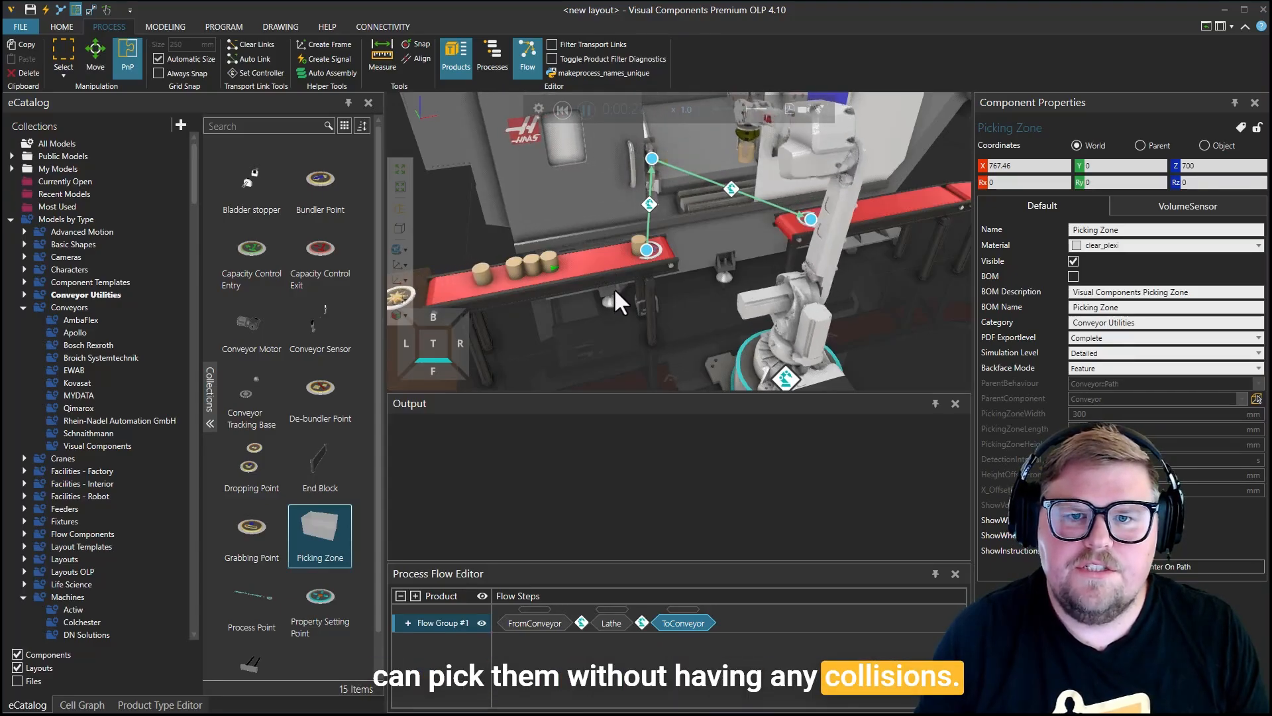
{"action": "scroll", "coordinate": [632, 283], "scroll_direction": "down", "scroll_amount": 4}
{"action": "right_click_drag", "start_coordinate": [638, 285], "coordinate": [645, 332]}
{"action": "middle_click_drag", "start_coordinate": [645, 333], "coordinate": [594, 341]}
{"action": "middle_click_drag", "start_coordinate": [787, 284], "coordinate": [690, 280]}
{"action": "left_click", "coordinate": [561, 111]}
Step: Place the Visual Components Manual Workstation beyond the conveyor line's end at about X 6861, Y -3180 mm
{"action": "scroll", "coordinate": [782, 247], "scroll_direction": "down", "scroll_amount": 4}
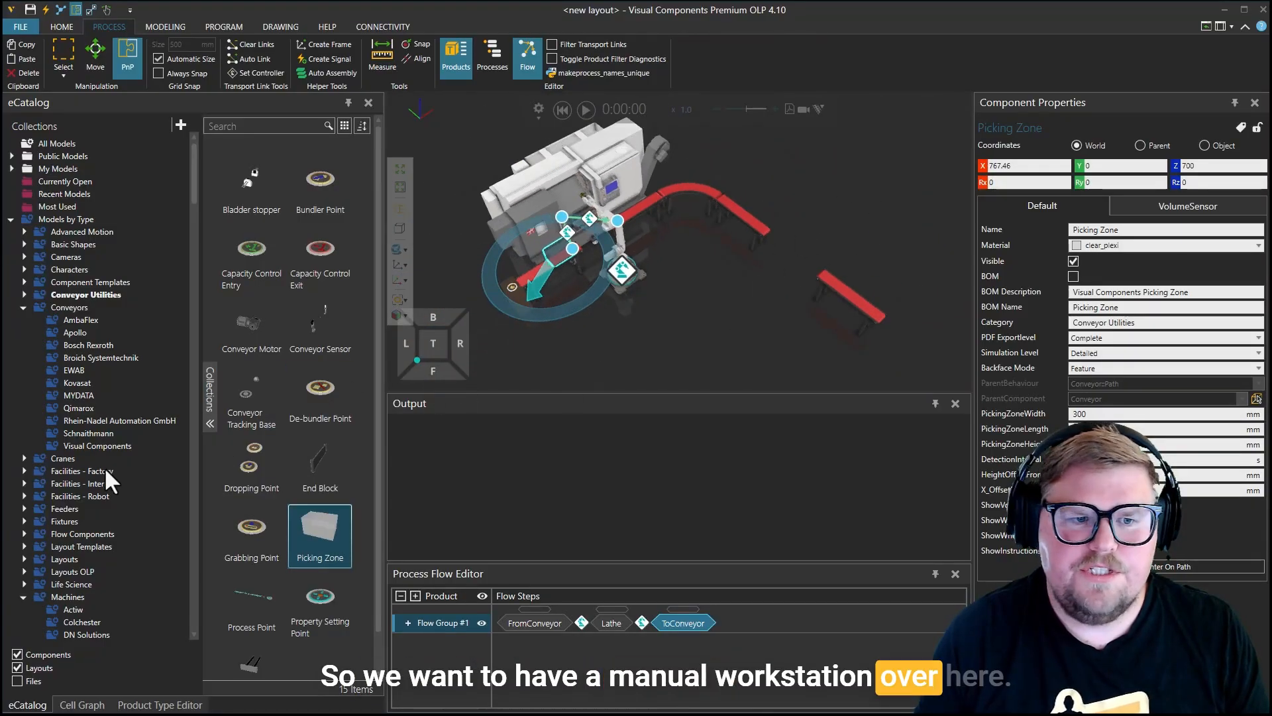
{"action": "scroll", "coordinate": [124, 410], "scroll_direction": "down", "scroll_amount": 3}
{"action": "scroll", "coordinate": [127, 388], "scroll_direction": "down", "scroll_amount": 4}
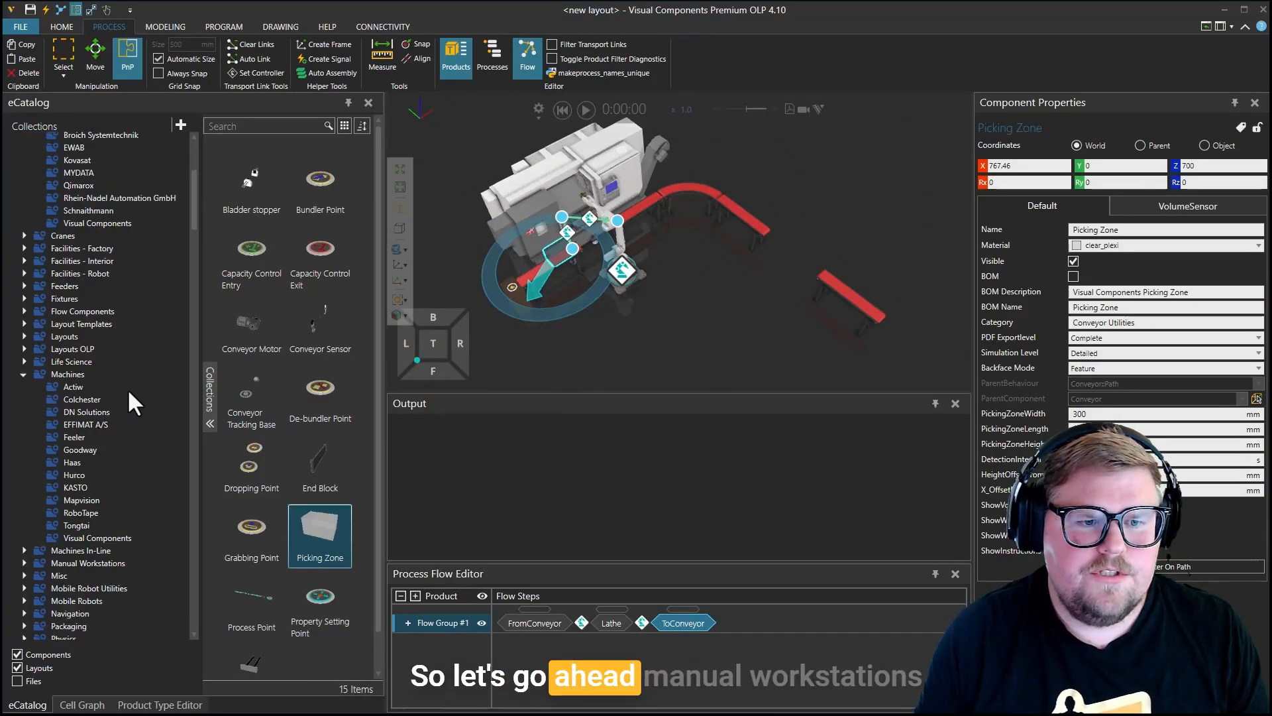
{"action": "left_click", "coordinate": [110, 498]}
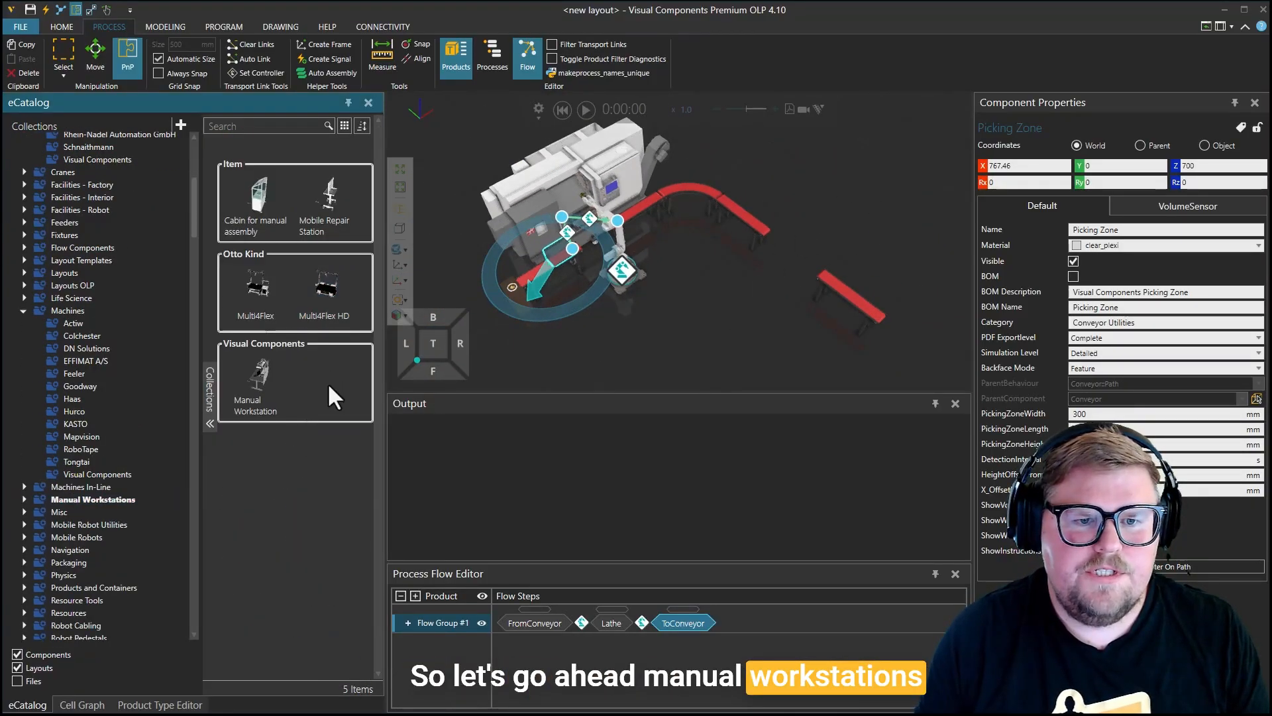
{"action": "left_click_drag", "start_coordinate": [666, 308], "coordinate": [841, 234]}
{"action": "right_click_drag", "start_coordinate": [776, 333], "coordinate": [644, 329]}
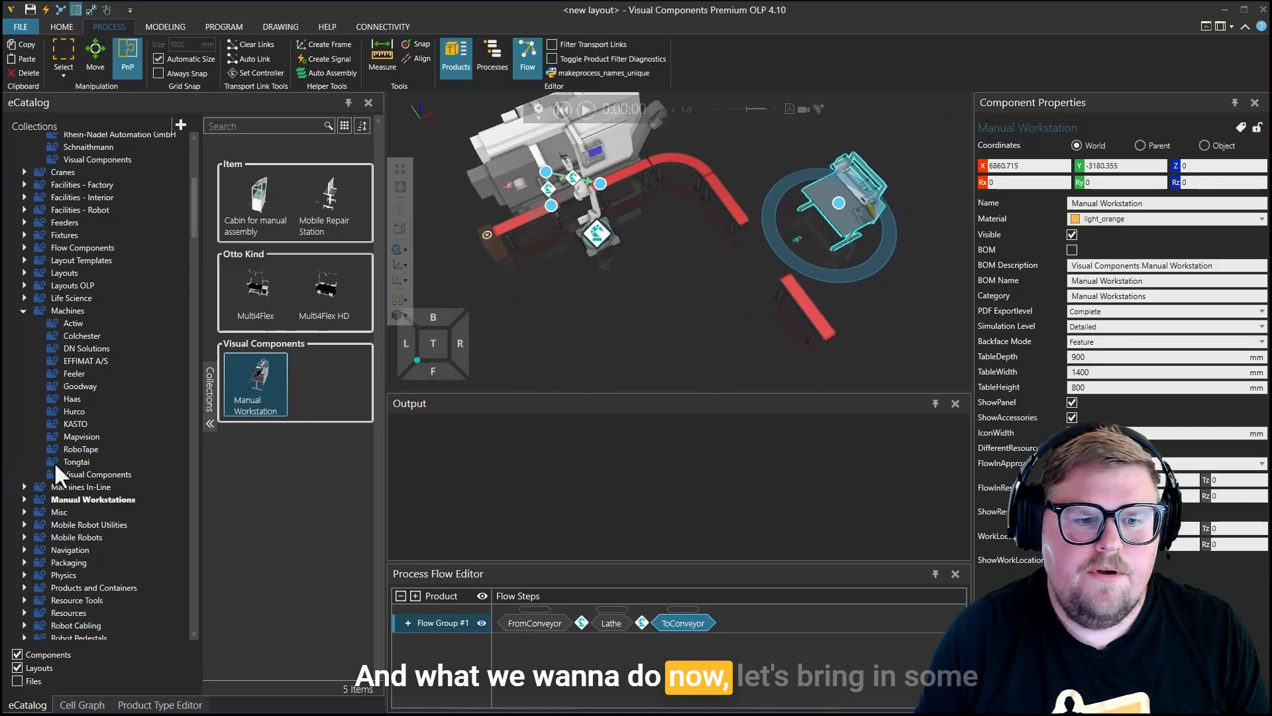
Step: Add a Warehouse Shelf from the Warehousing collection and place it behind the manual workstation at about X 9168, Y -4906 mm
{"action": "scroll", "coordinate": [105, 441], "scroll_direction": "down", "scroll_amount": 15}
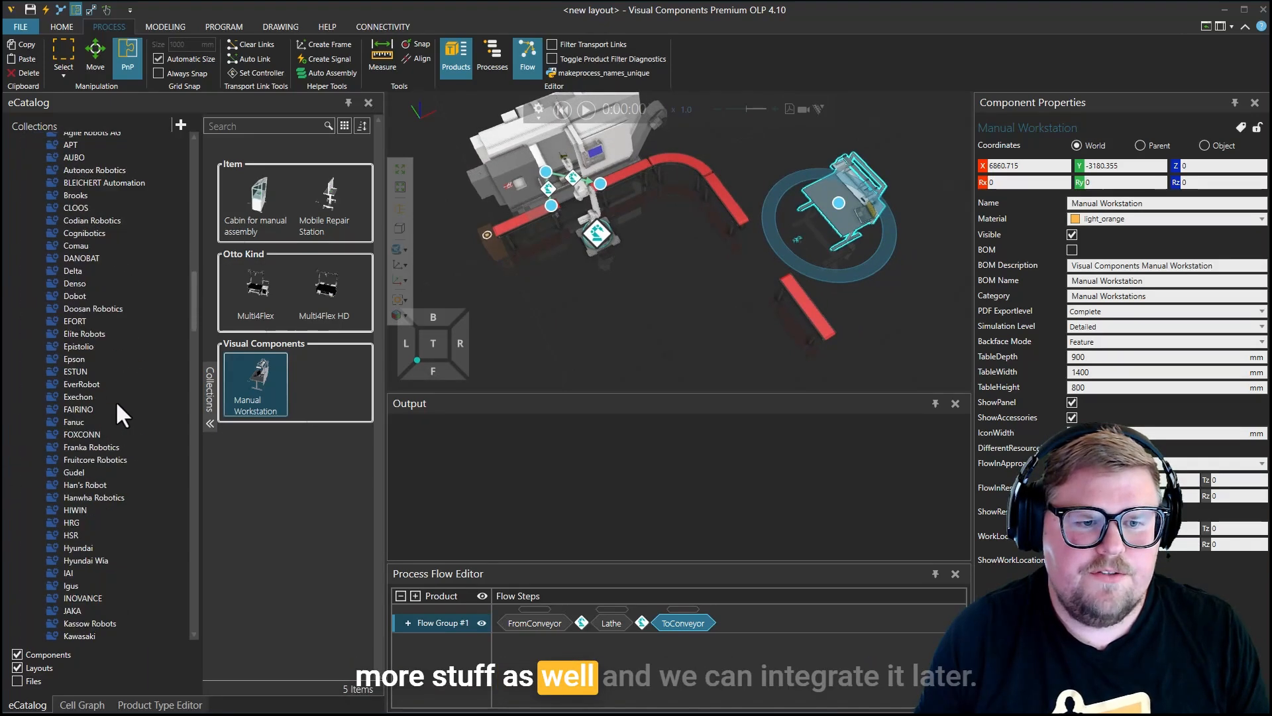
{"action": "scroll", "coordinate": [119, 405], "scroll_direction": "down", "scroll_amount": 18}
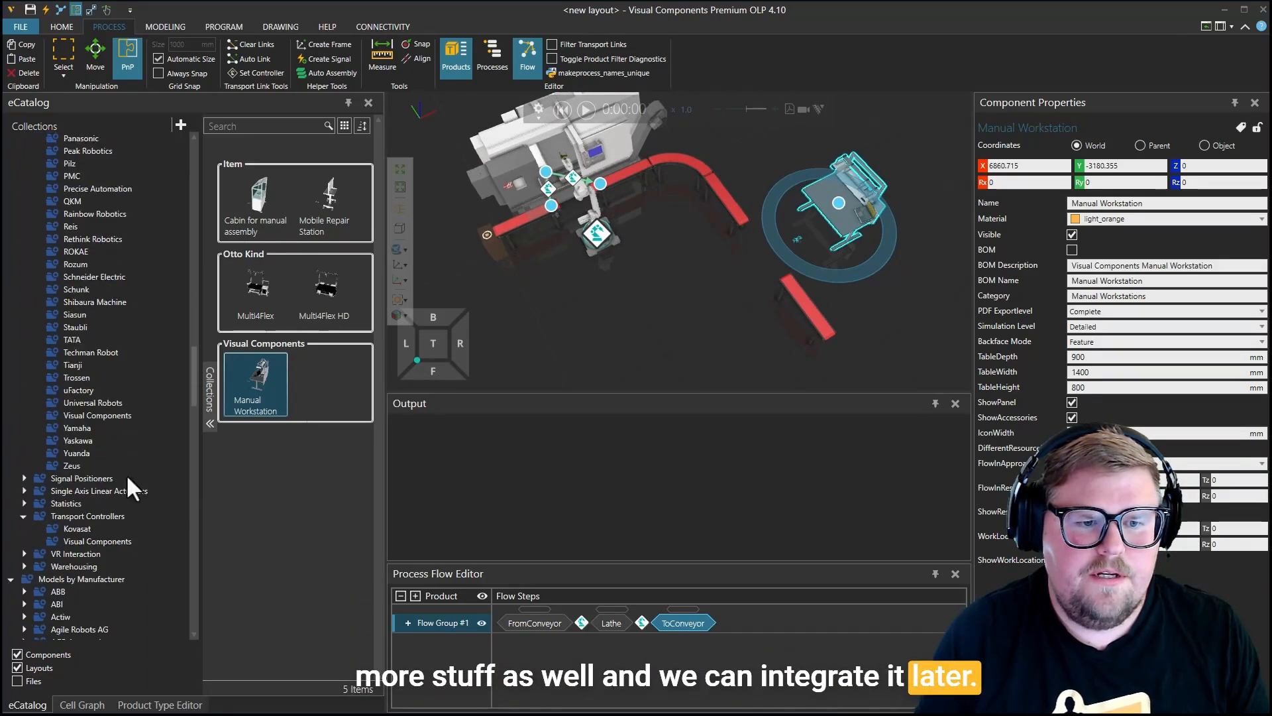
{"action": "left_click", "coordinate": [78, 566]}
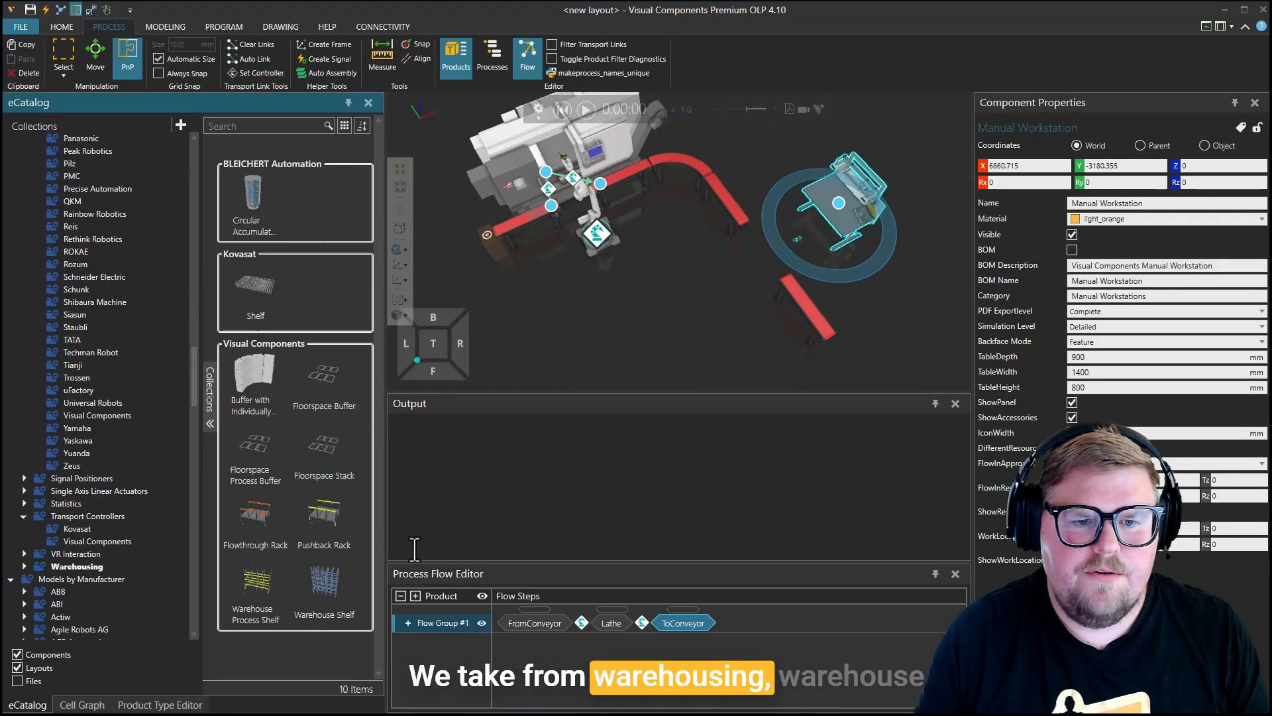
{"action": "left_click_drag", "start_coordinate": [347, 593], "coordinate": [735, 347]}
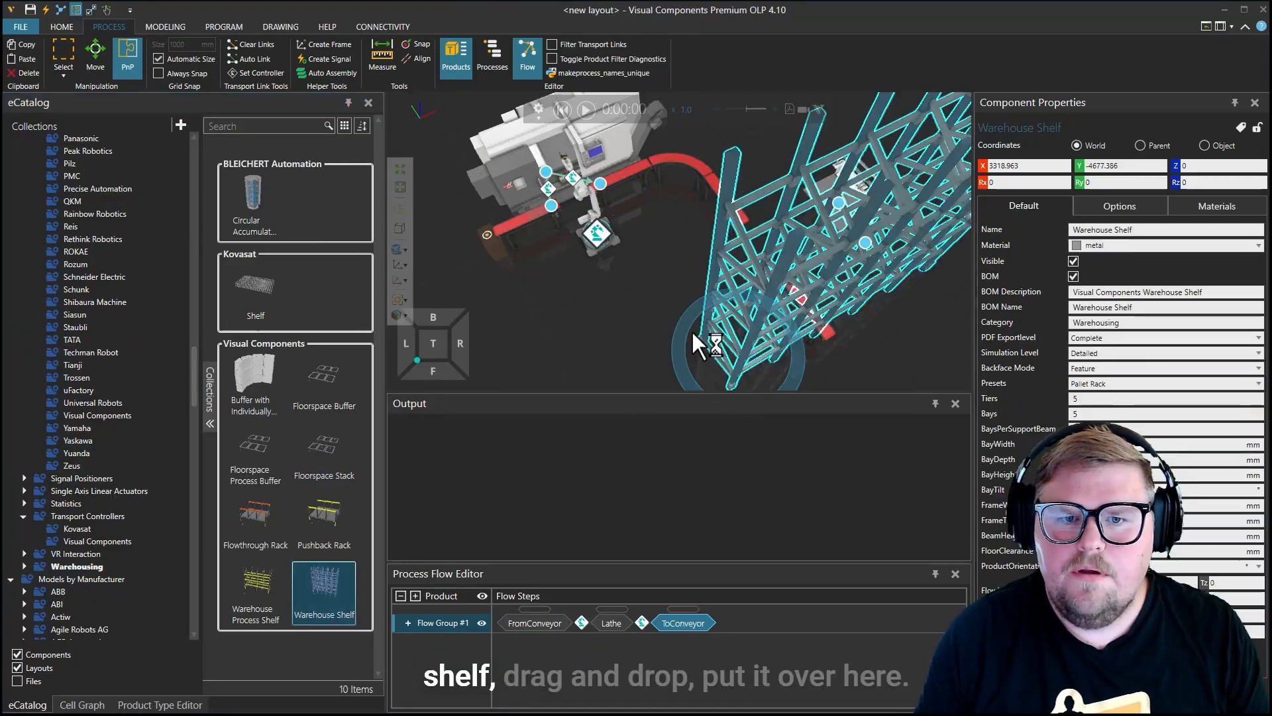
{"action": "left_click_drag", "start_coordinate": [713, 276], "coordinate": [838, 222]}
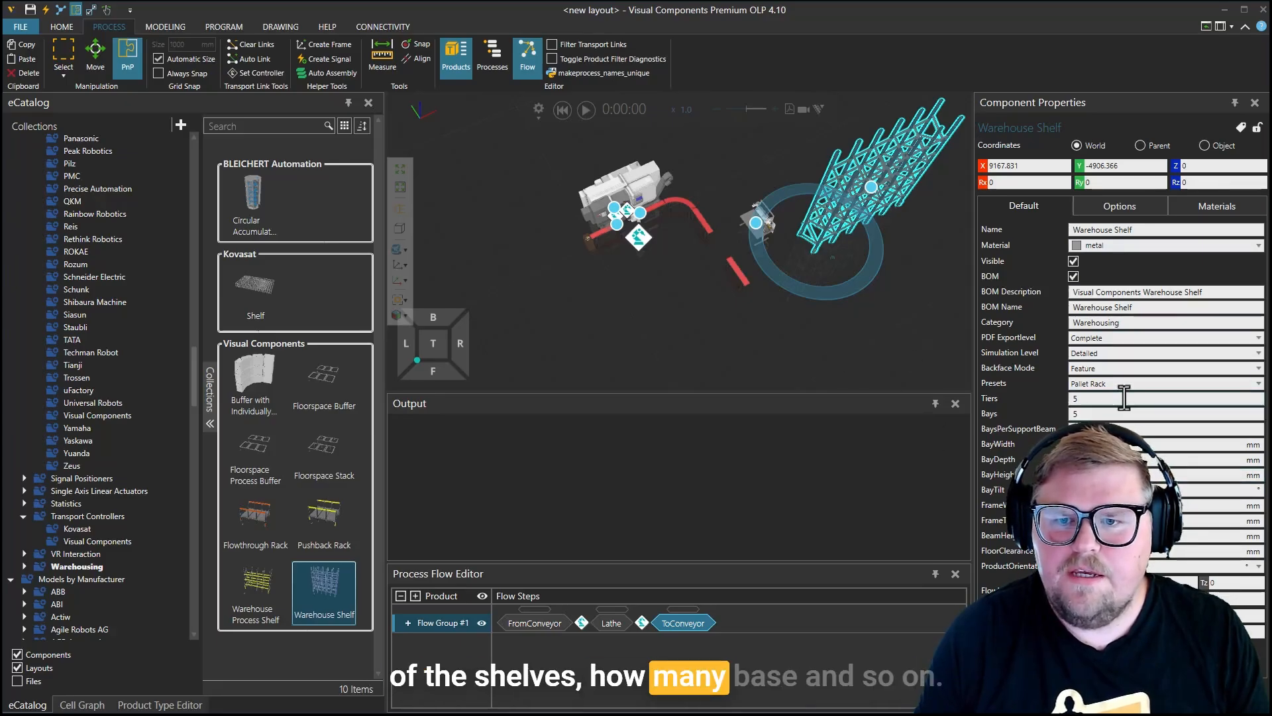
Step: Try 3 bays on the warehouse shelf, then set it to 10 bays and 2 tiers
{"action": "left_click", "coordinate": [1107, 412]}
{"action": "type", "text": "3"}
{"action": "key", "text": "Return"}
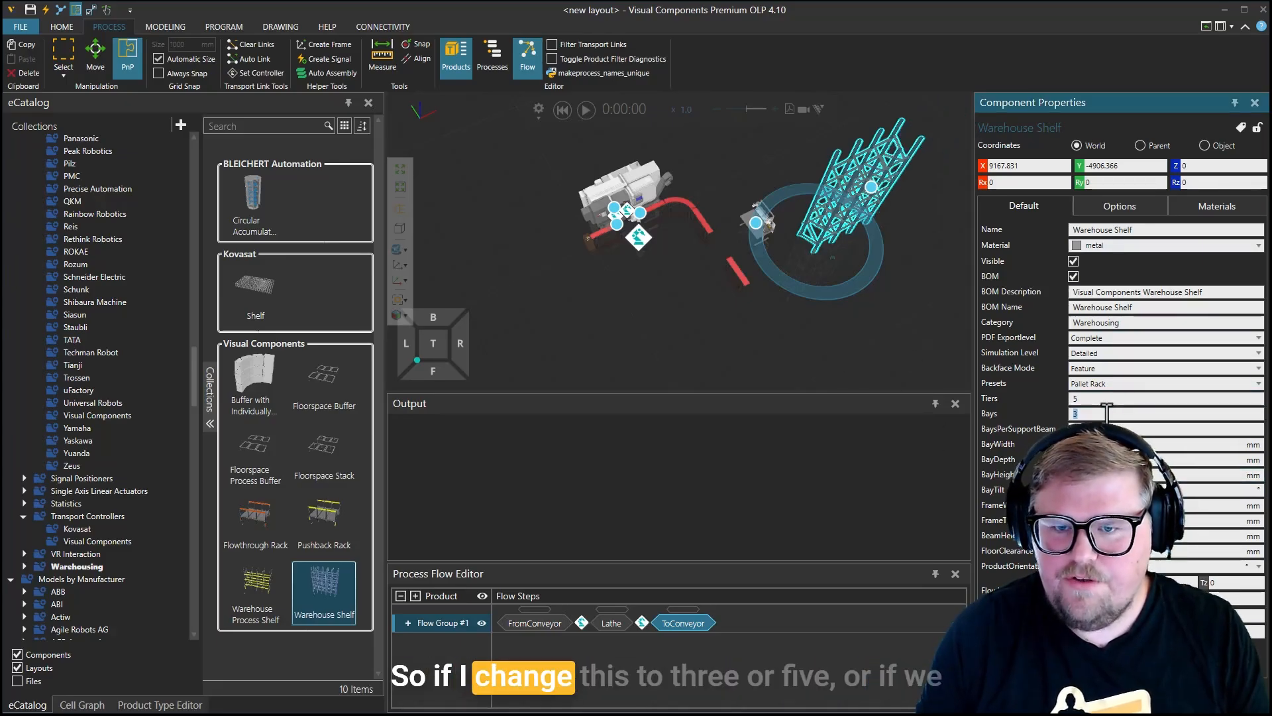
{"action": "type", "text": "51"}
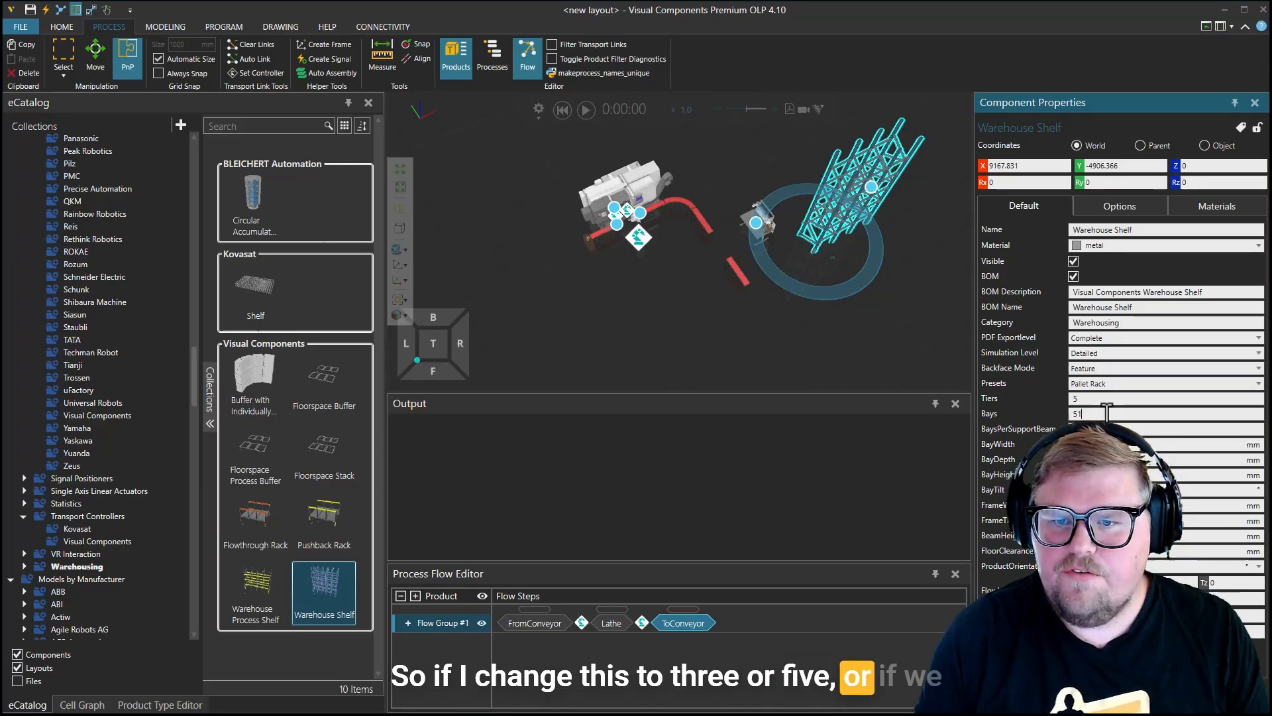
{"action": "key", "text": "BackSpace"}
{"action": "type", "text": "10"}
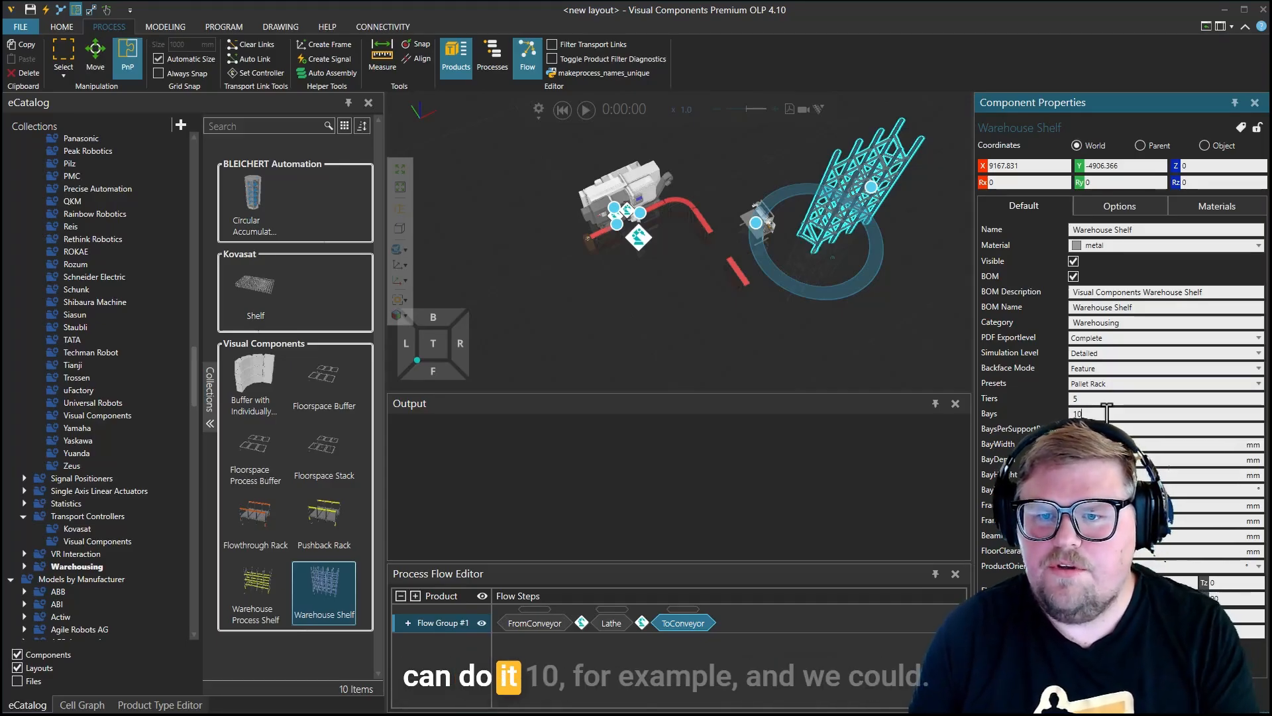
{"action": "key", "text": "Return"}
{"action": "key", "text": "shift+Tab"}
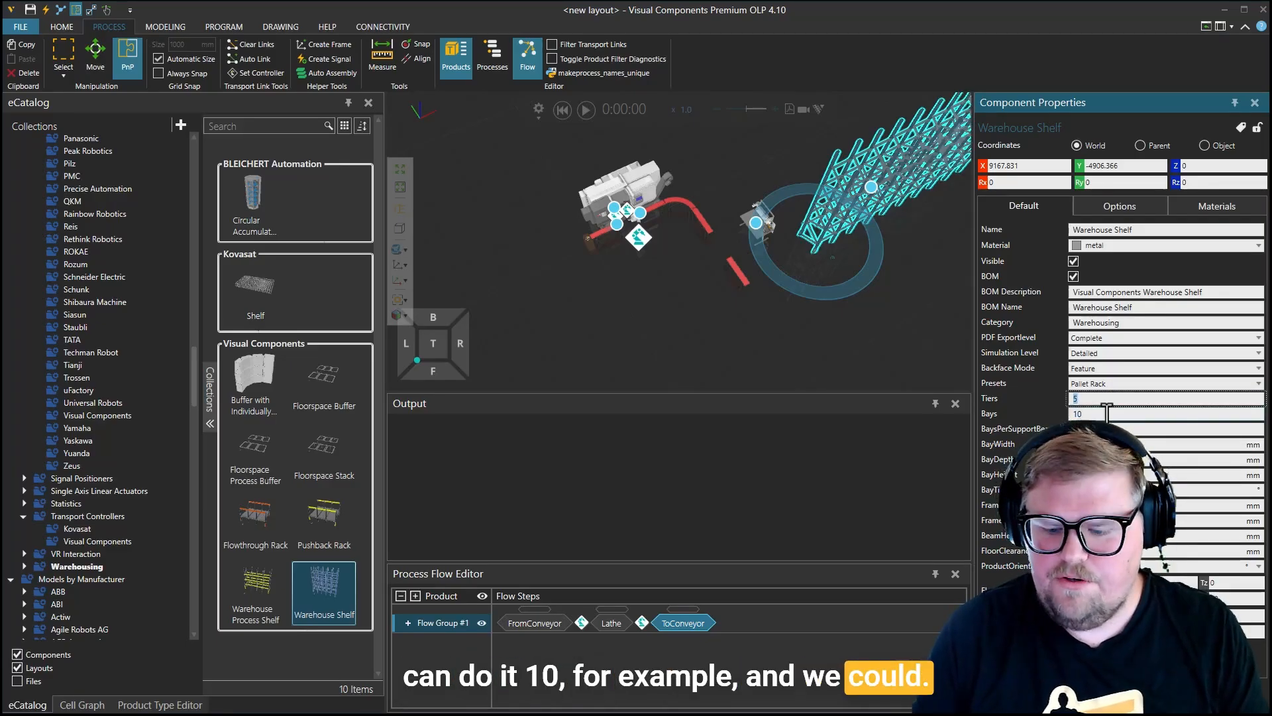
{"action": "type", "text": "2"}
{"action": "key", "text": "Return"}
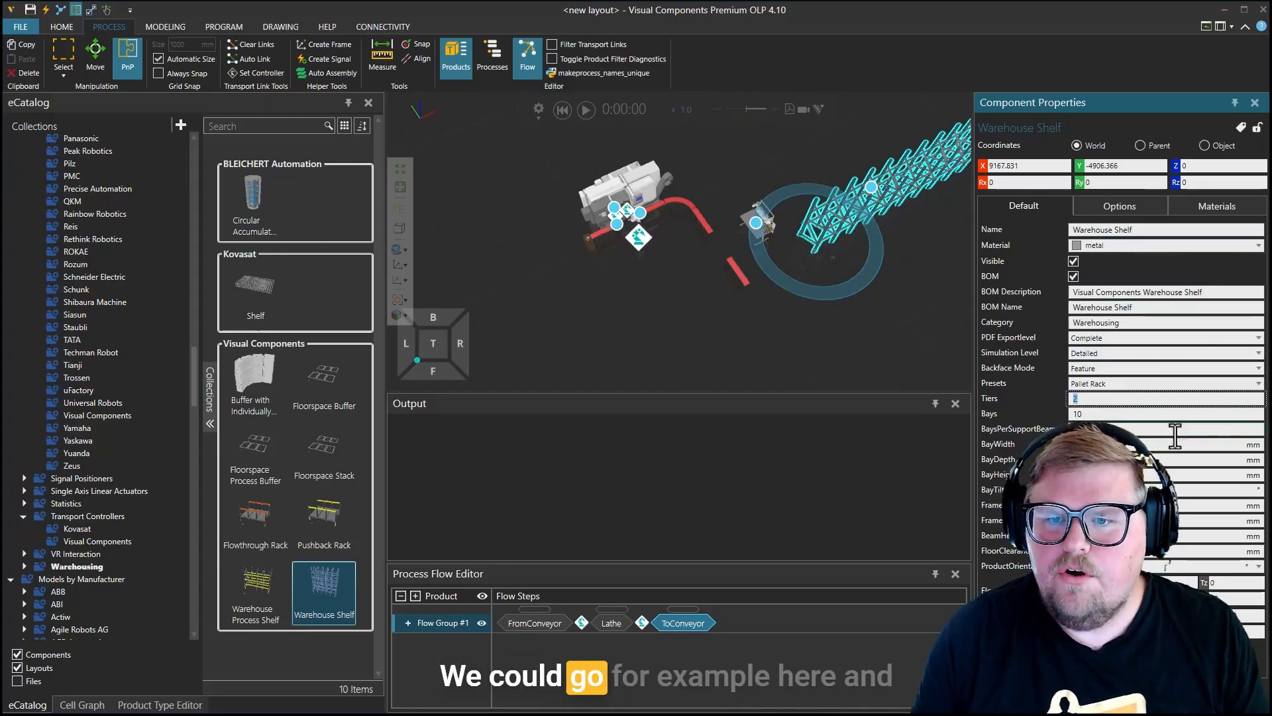
Step: Change the shelf preset to Pick To Light and move the shelf to about X 9558, Y -5004 mm behind the workstation
{"action": "left_click", "coordinate": [1148, 385]}
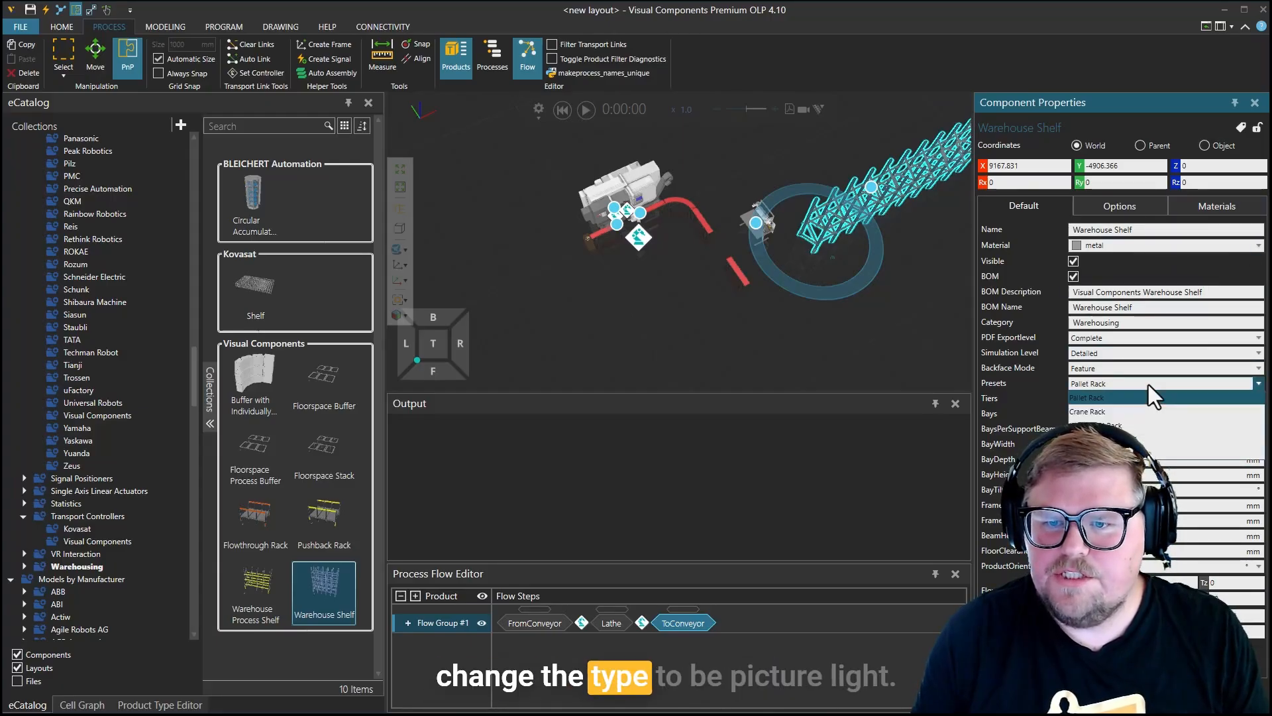
{"action": "left_click", "coordinate": [1157, 453]}
{"action": "left_click", "coordinate": [729, 393]}
{"action": "right_click_drag", "start_coordinate": [860, 347], "coordinate": [782, 336]}
{"action": "scroll", "coordinate": [785, 278], "scroll_direction": "down", "scroll_amount": 2}
{"action": "left_click_drag", "start_coordinate": [804, 285], "coordinate": [817, 287]}
{"action": "middle_click_drag", "start_coordinate": [654, 355], "coordinate": [733, 344]}
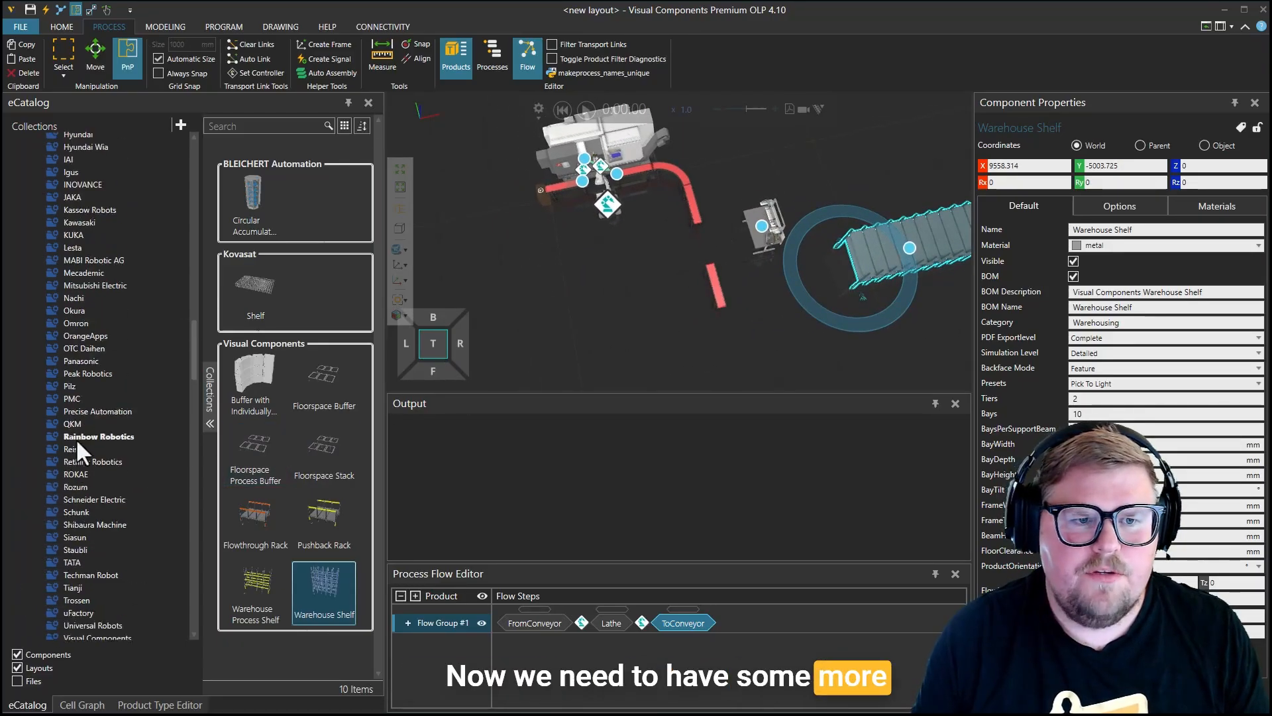
Step: Add a From Conveyor Process from the Flow Components collection at the curved conveyor line's end, about X 4827, Y -2170 mm, rotated -90°
{"action": "scroll", "coordinate": [75, 439], "scroll_direction": "up", "scroll_amount": 20}
{"action": "scroll", "coordinate": [109, 397], "scroll_direction": "up", "scroll_amount": 20}
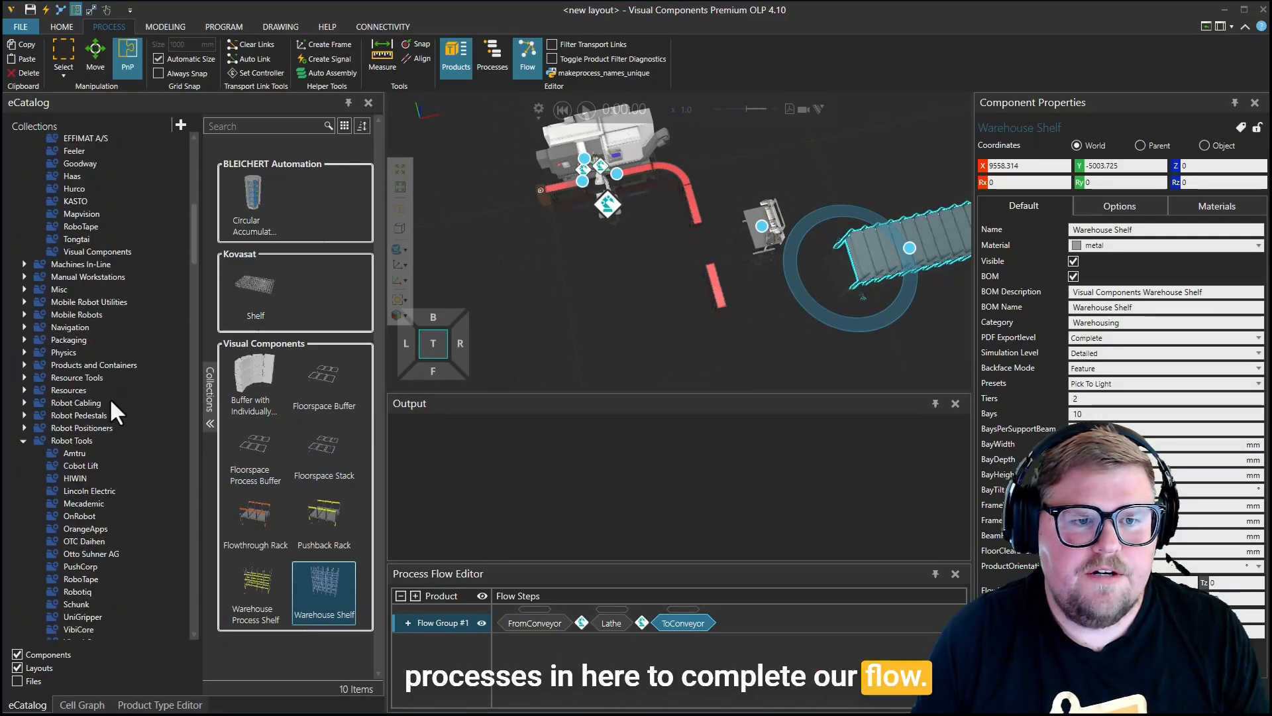
{"action": "left_click", "coordinate": [106, 311]}
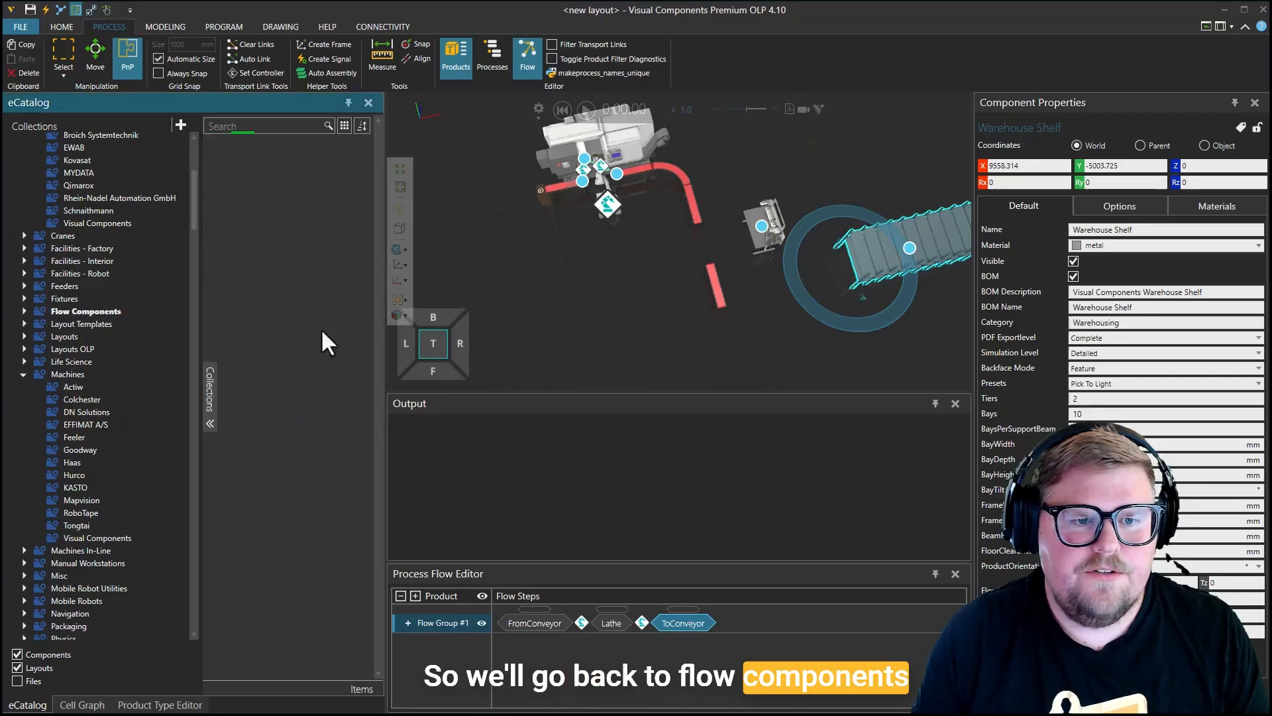
{"action": "left_click_drag", "start_coordinate": [264, 335], "coordinate": [626, 306]}
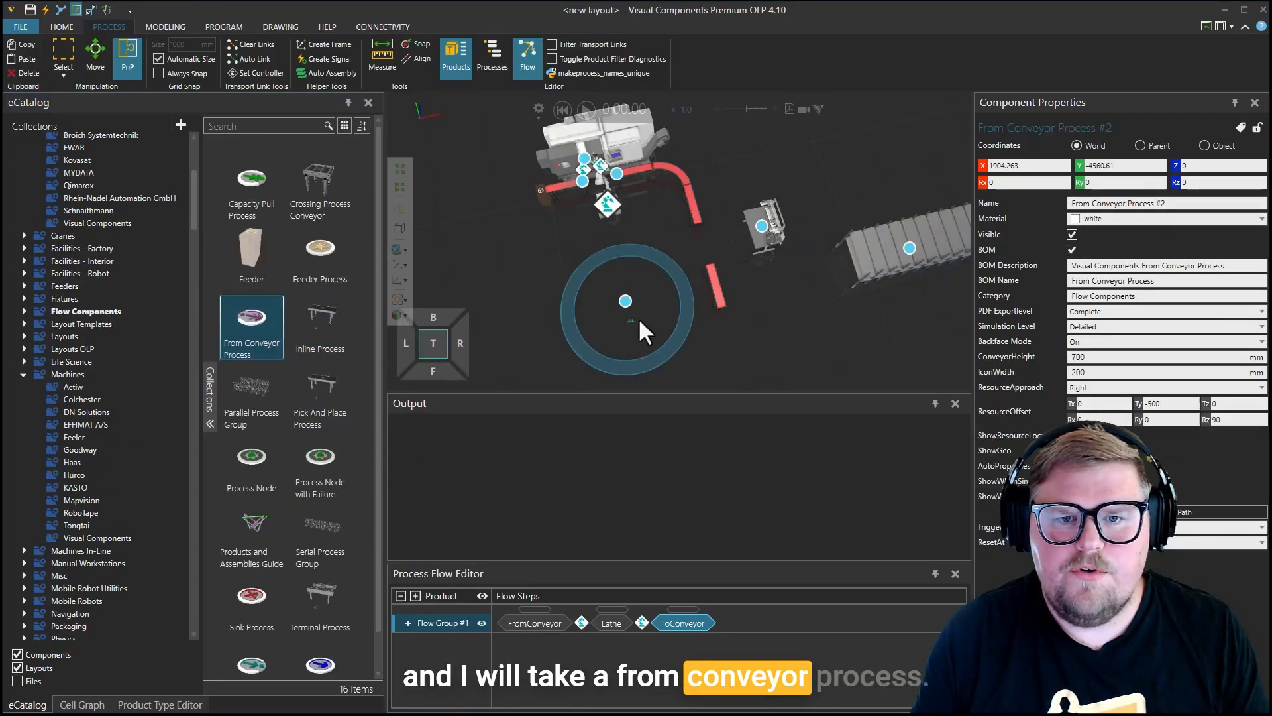
{"action": "right_click_drag", "start_coordinate": [694, 343], "coordinate": [739, 341]}
{"action": "left_click_drag", "start_coordinate": [737, 339], "coordinate": [678, 237]}
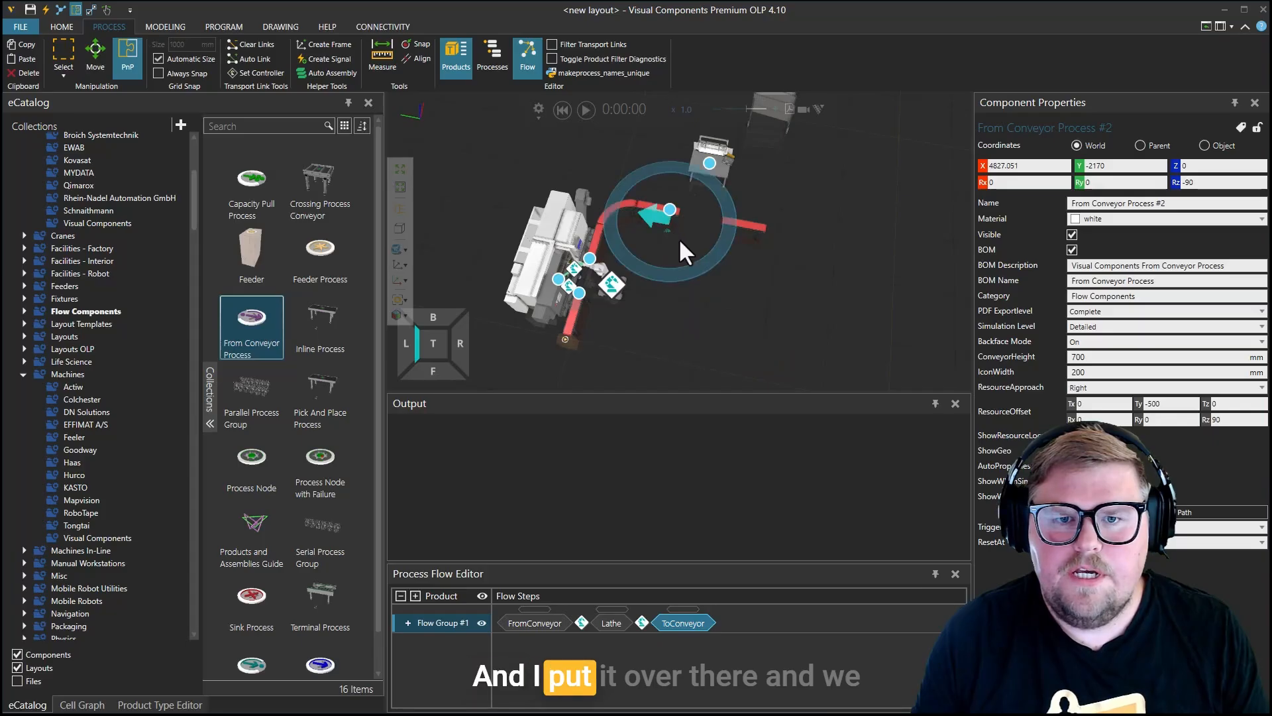
Step: Add a To Conveyor Process to the start of the separate short conveyor at about X 4827, Y -4356 mm
{"action": "scroll", "coordinate": [343, 489], "scroll_direction": "down", "scroll_amount": 1}
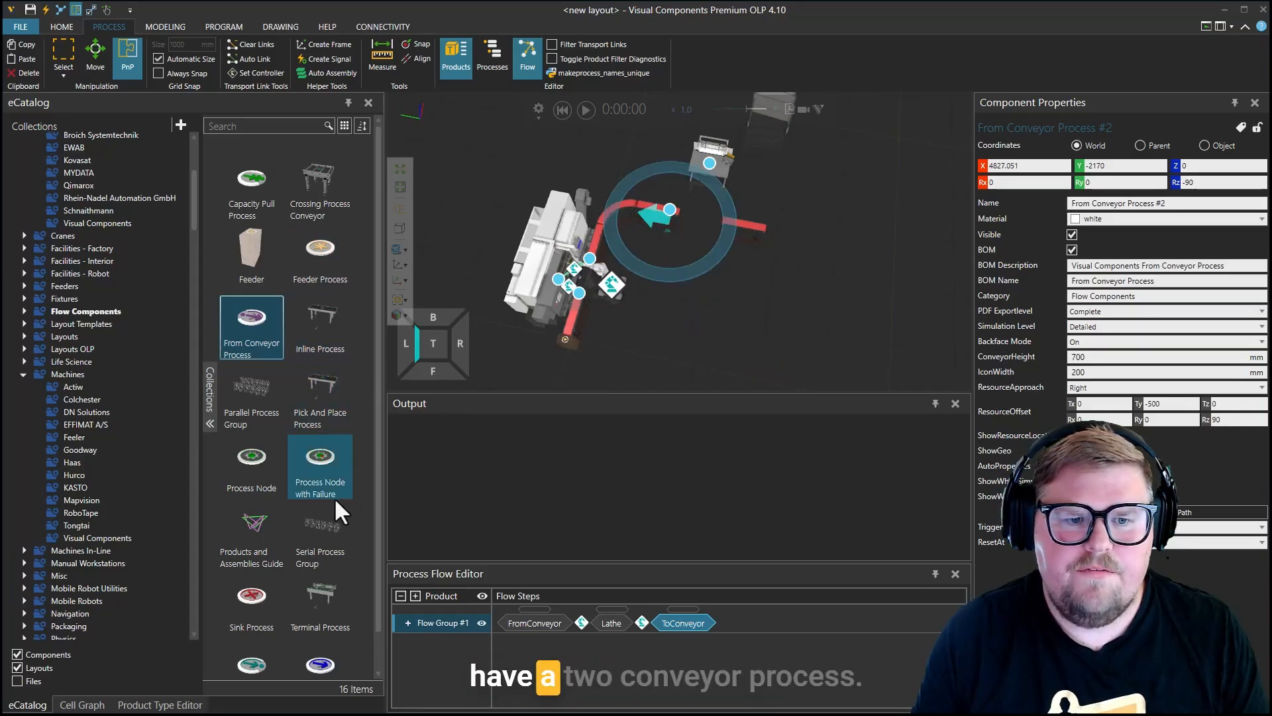
{"action": "left_click_drag", "start_coordinate": [332, 497], "coordinate": [418, 645]}
{"action": "left_click_drag", "start_coordinate": [257, 654], "coordinate": [732, 310]}
{"action": "scroll", "coordinate": [754, 374], "scroll_direction": "up", "scroll_amount": 2}
{"action": "left_click_drag", "start_coordinate": [757, 385], "coordinate": [753, 248]}
Step: Copy the From Conveyor Process at the curved line's end and place the copy at the short conveyor's end, about X 4827, Y -5326 mm
{"action": "scroll", "coordinate": [753, 248], "scroll_direction": "up", "scroll_amount": 5}
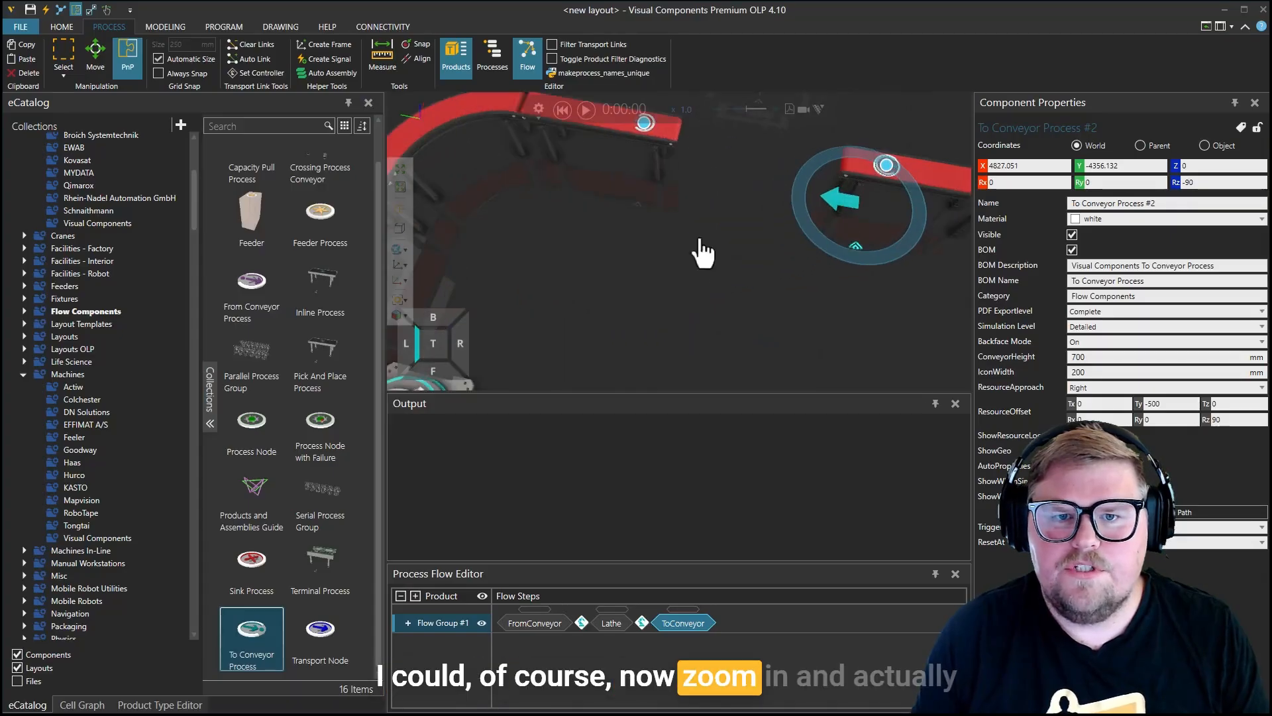
{"action": "left_click", "coordinate": [548, 178]}
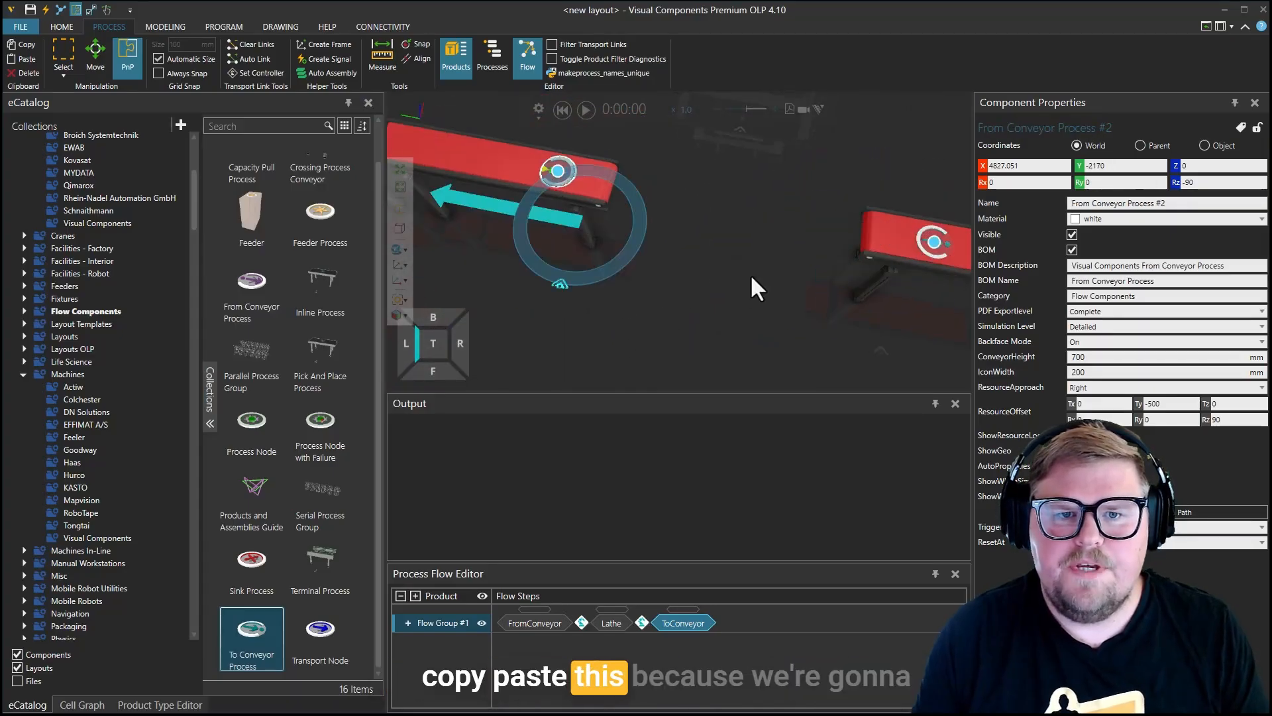
{"action": "scroll", "coordinate": [749, 273], "scroll_direction": "down", "scroll_amount": 2}
{"action": "key", "text": "ctrl+c"}
{"action": "key", "text": "ctrl+v"}
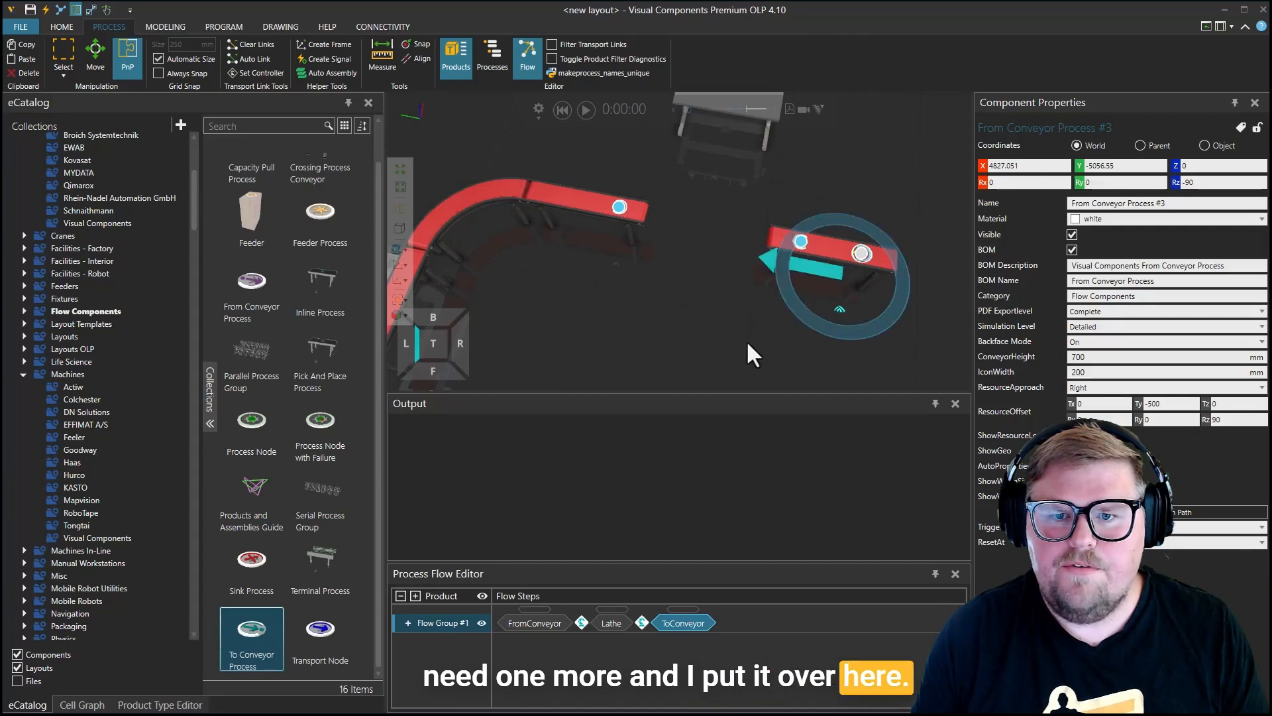
{"action": "left_click", "coordinate": [768, 351]}
Step: Add a Sink Process beyond the warehouse shelf at about X 11241, Y -385 mm as the end of the simulation model
{"action": "scroll", "coordinate": [769, 350], "scroll_direction": "down", "scroll_amount": 2}
{"action": "left_click_drag", "start_coordinate": [252, 560], "coordinate": [689, 176]}
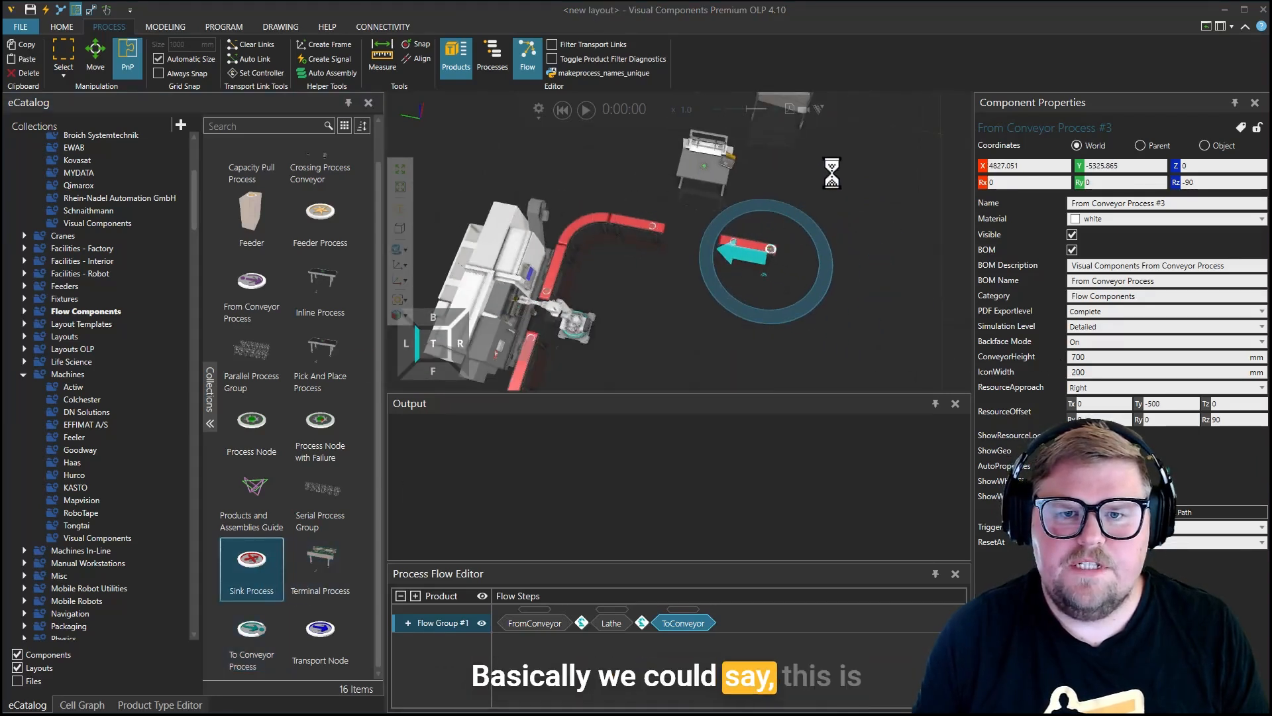
{"action": "scroll", "coordinate": [843, 178], "scroll_direction": "down", "scroll_amount": 3}
{"action": "left_click_drag", "start_coordinate": [648, 202], "coordinate": [648, 141]}
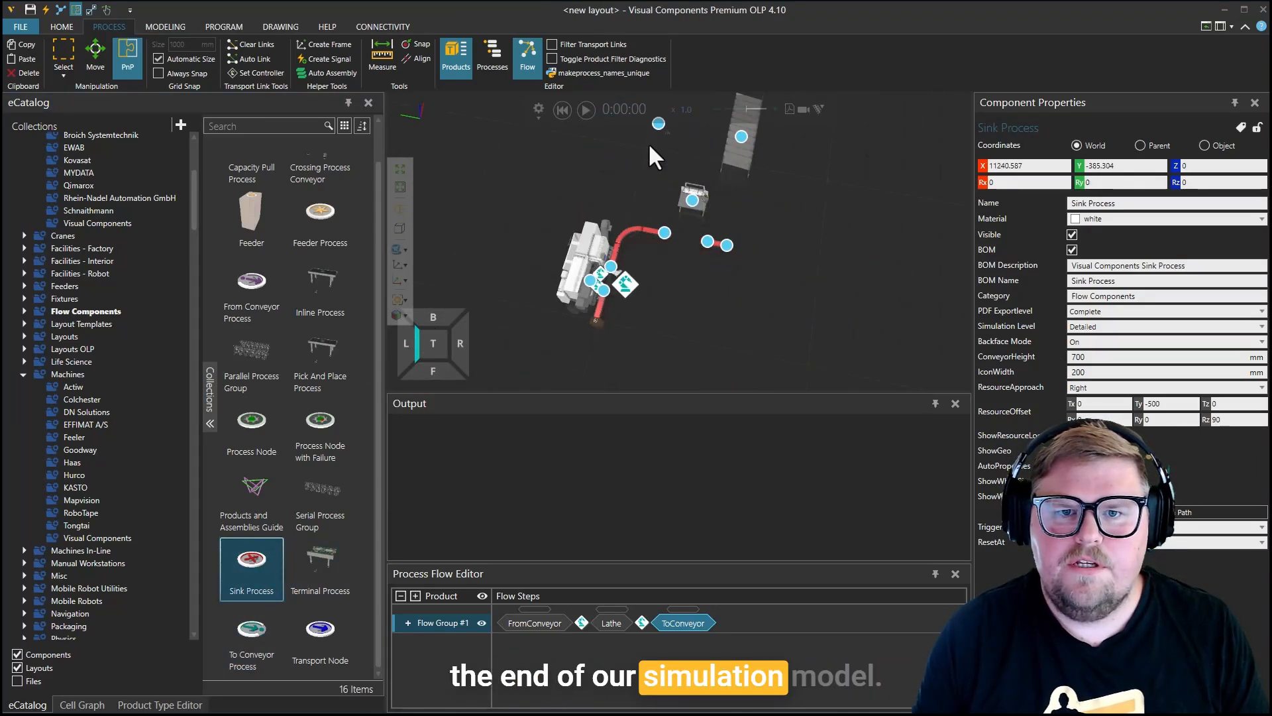
Step: Add a Time Tracking Point from the Statistics collection to the middle of the short conveyor at about X 4827, Y -4897 mm
{"action": "scroll", "coordinate": [819, 330], "scroll_direction": "up", "scroll_amount": 10}
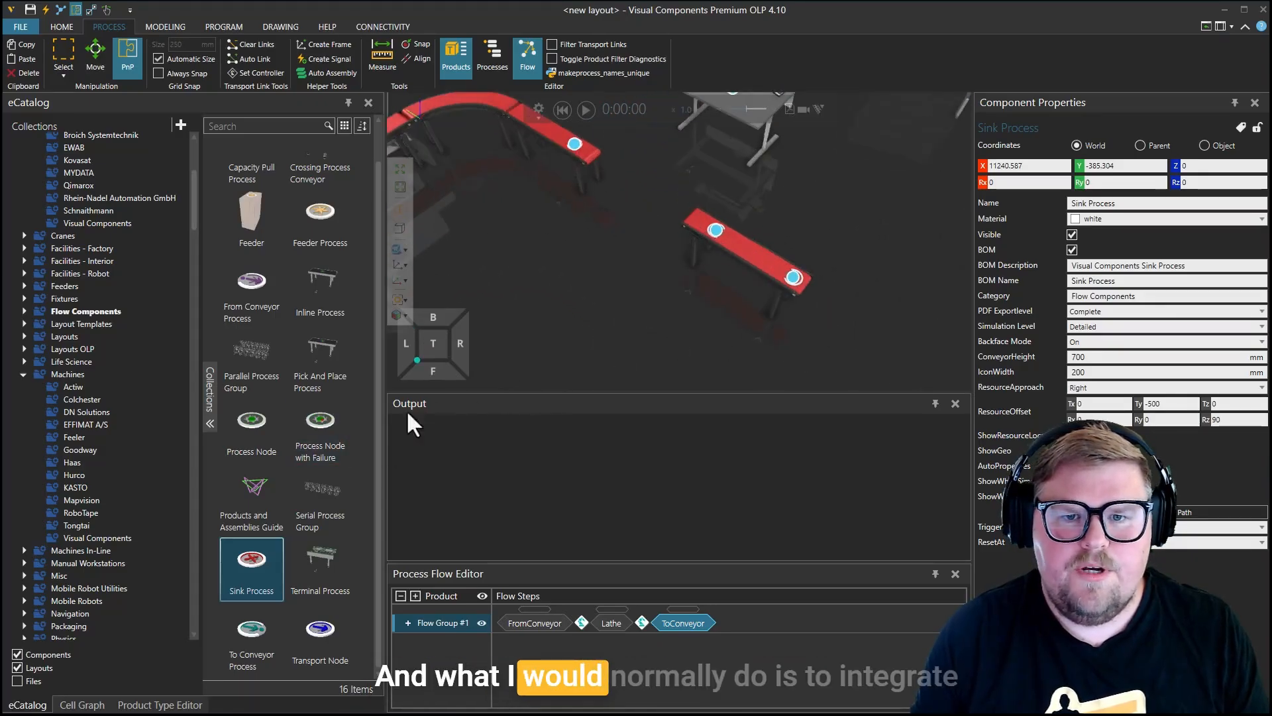
{"action": "scroll", "coordinate": [118, 396], "scroll_direction": "down", "scroll_amount": 5}
{"action": "scroll", "coordinate": [118, 396], "scroll_direction": "down", "scroll_amount": 9}
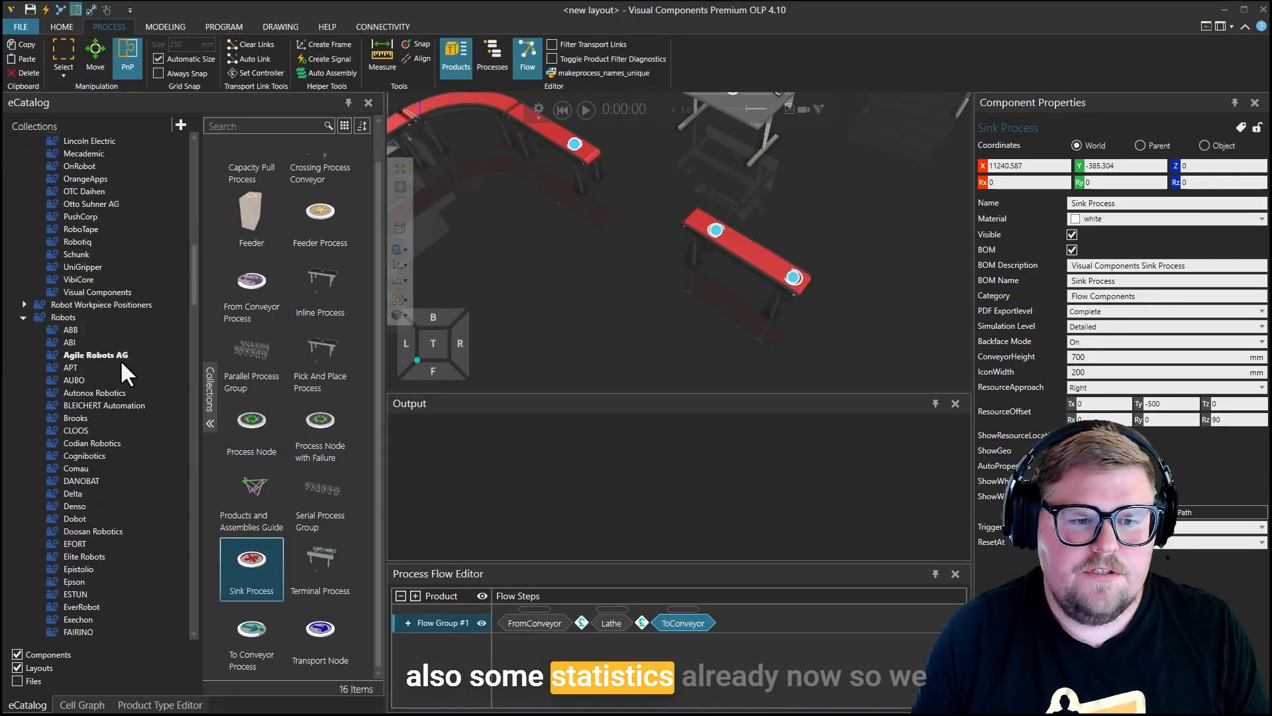
{"action": "scroll", "coordinate": [118, 344], "scroll_direction": "down", "scroll_amount": 6}
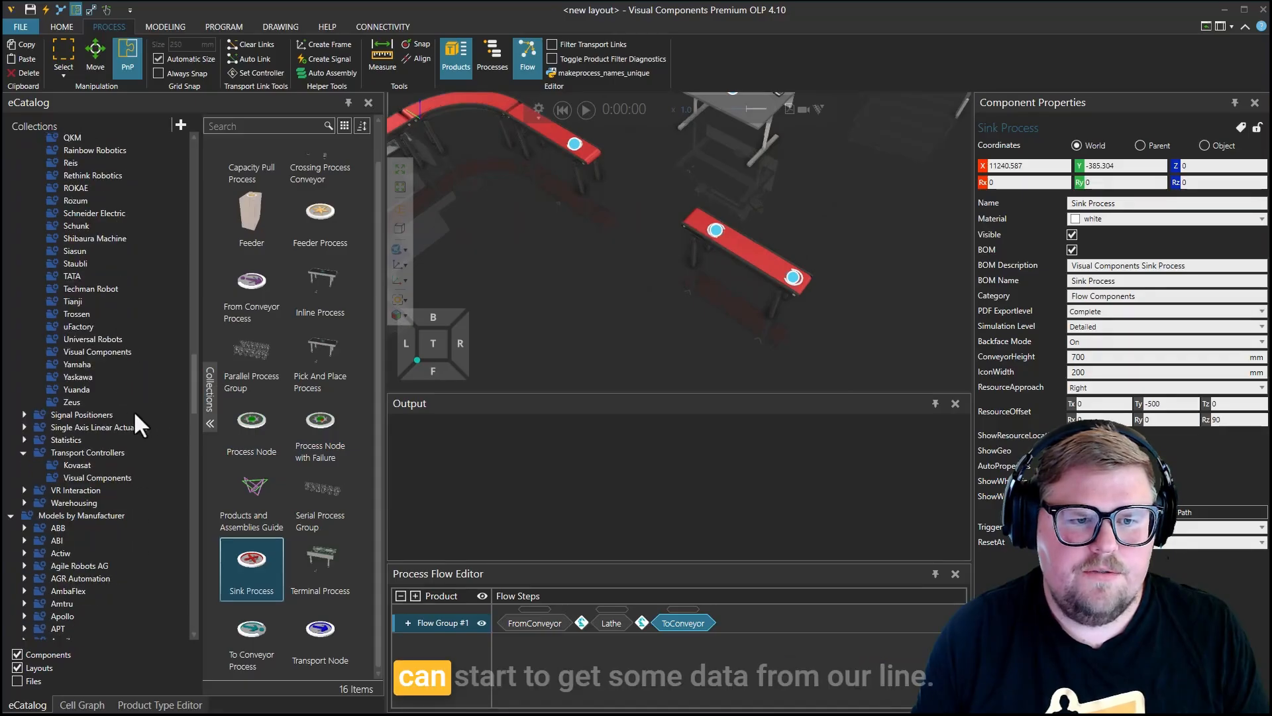
{"action": "left_click", "coordinate": [69, 440]}
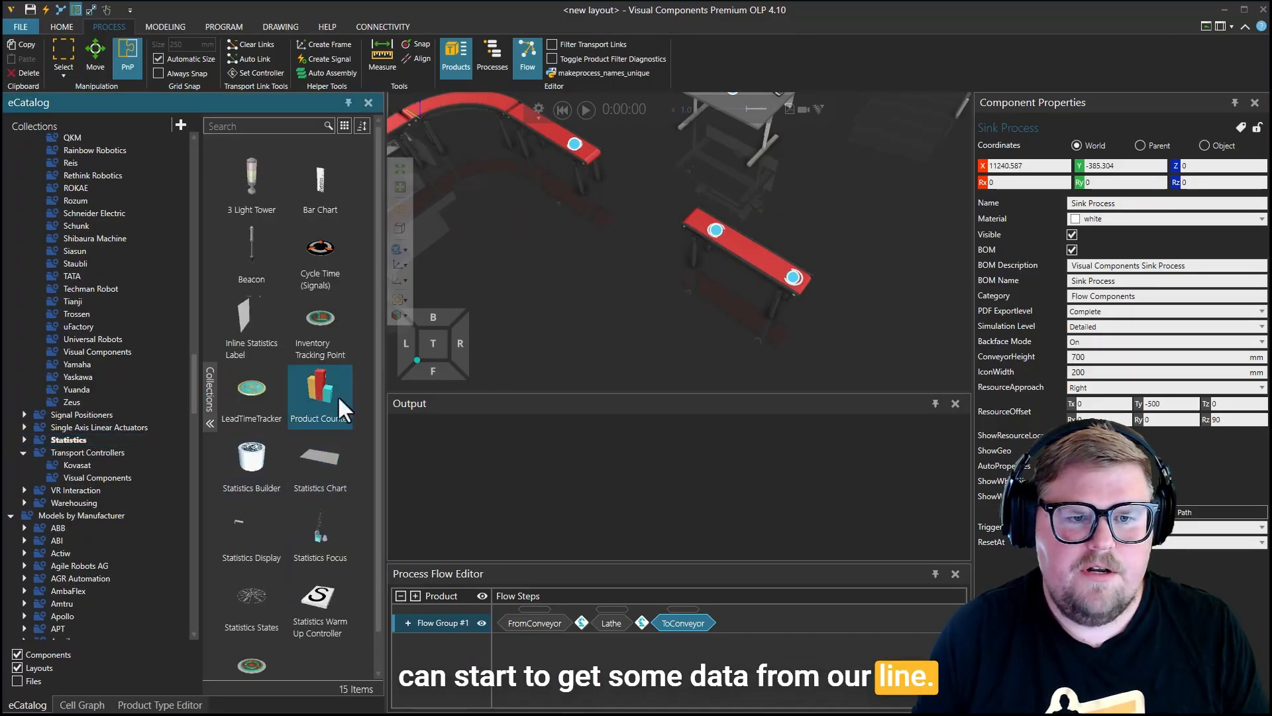
{"action": "left_click_drag", "start_coordinate": [249, 624], "coordinate": [754, 257]}
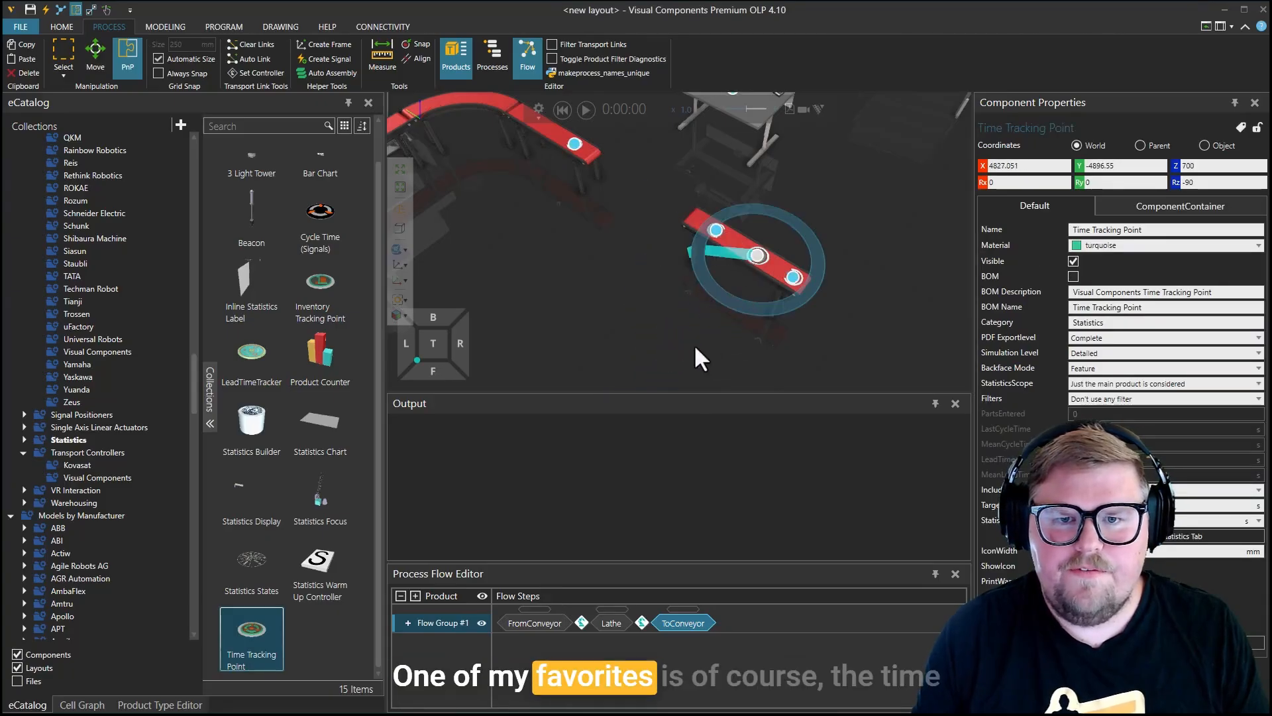
{"action": "right_click_drag", "start_coordinate": [618, 295], "coordinate": [642, 318]}
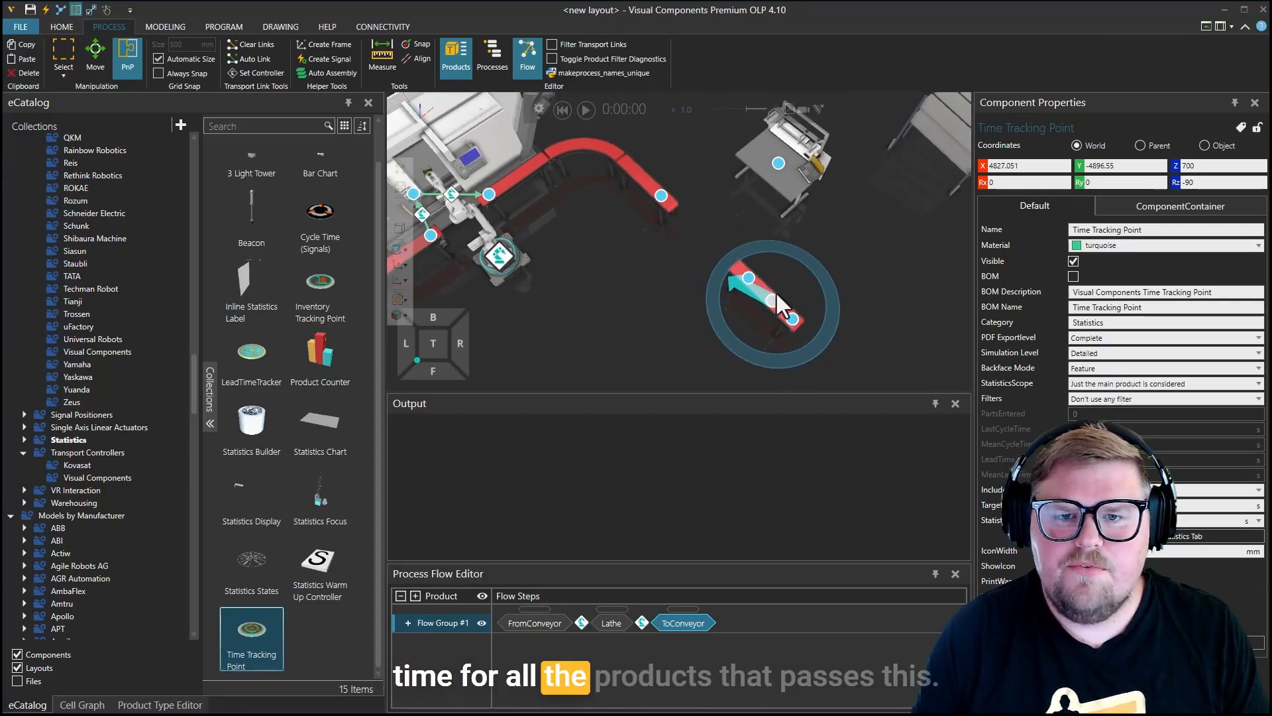
{"action": "right_click_drag", "start_coordinate": [653, 316], "coordinate": [632, 309]}
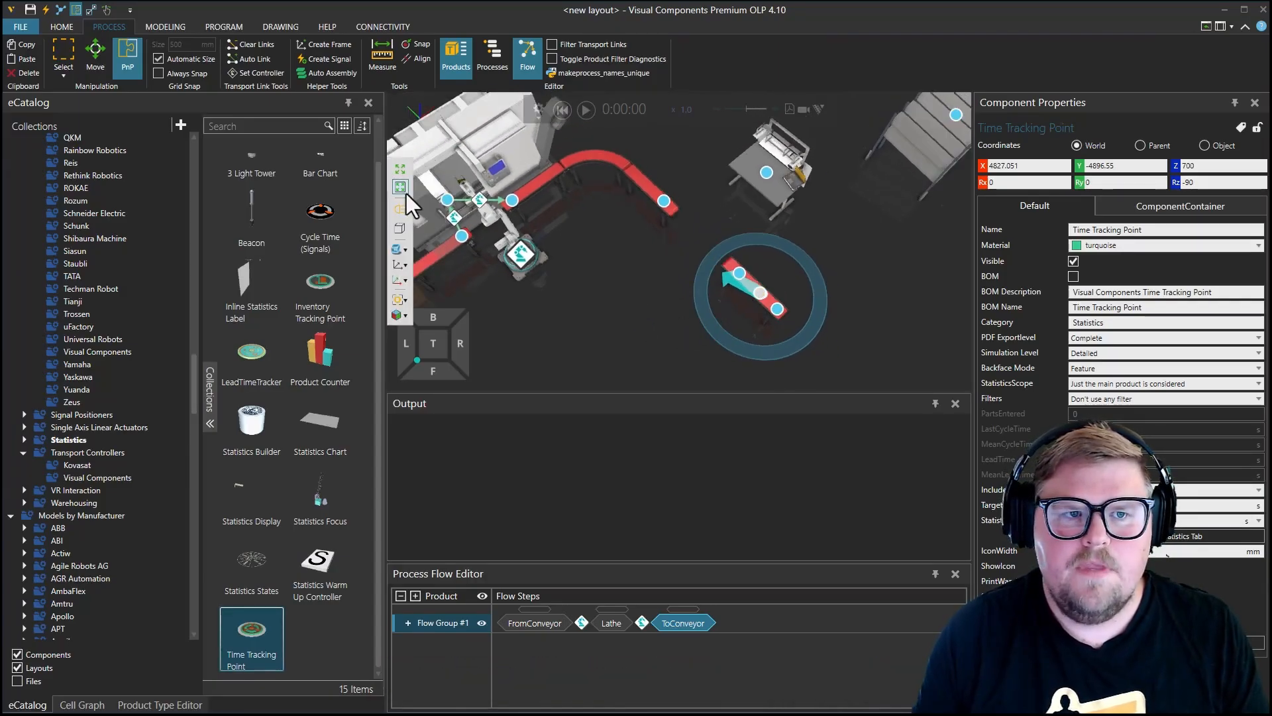
Step: Show the process labels, make the duplicate process names unique with makeprocess_names_unique, and clear the output messages
{"action": "left_click", "coordinate": [490, 59]}
{"action": "right_click_drag", "start_coordinate": [604, 356], "coordinate": [550, 326]}
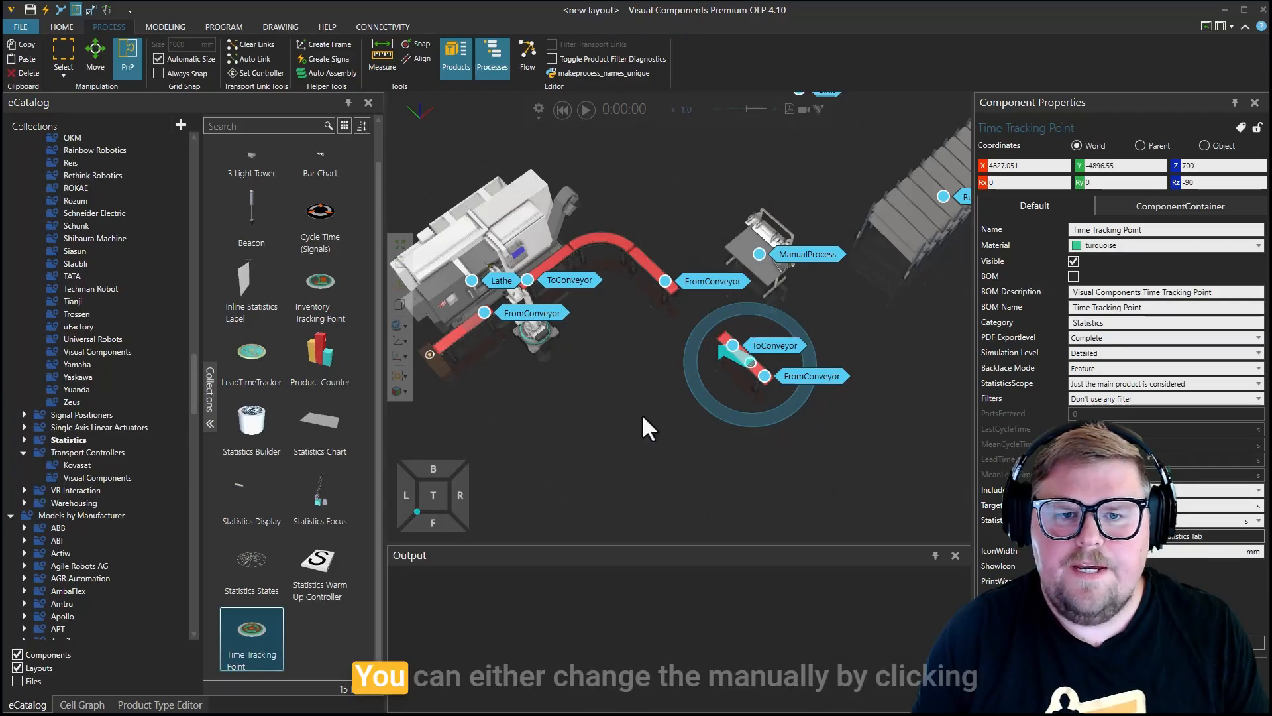
{"action": "left_click", "coordinate": [717, 284]}
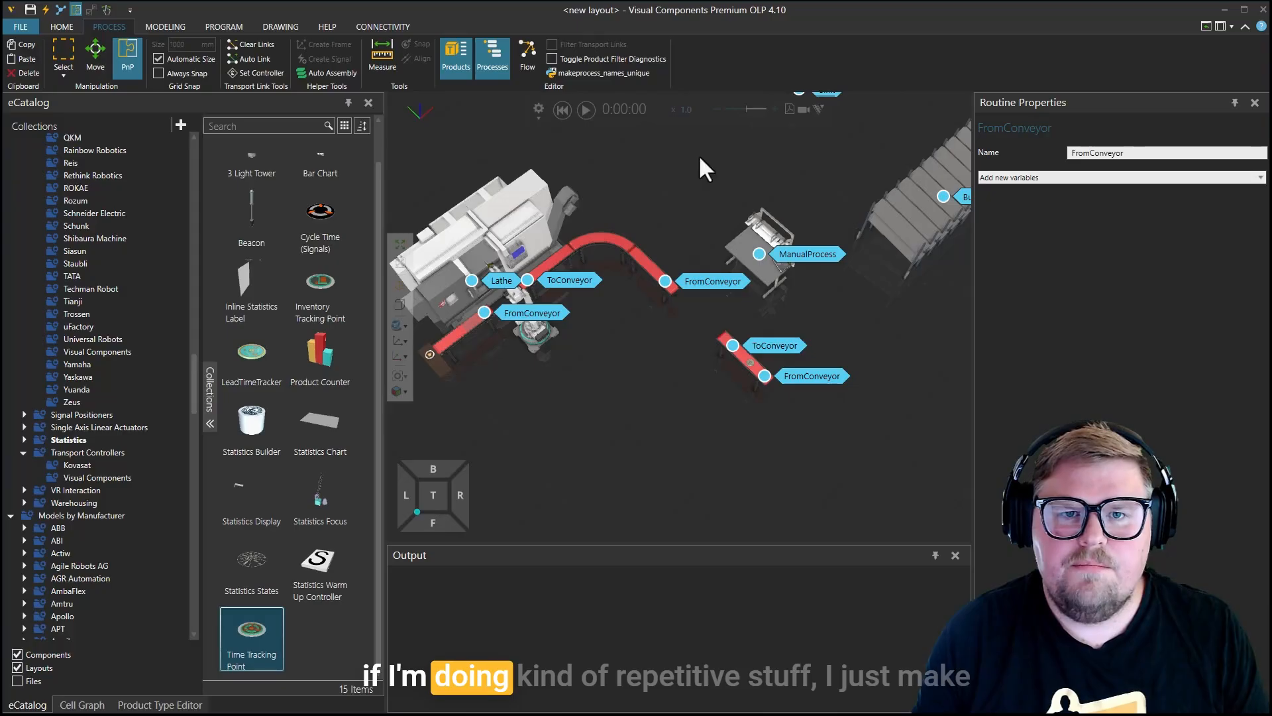
{"action": "left_click", "coordinate": [611, 77]}
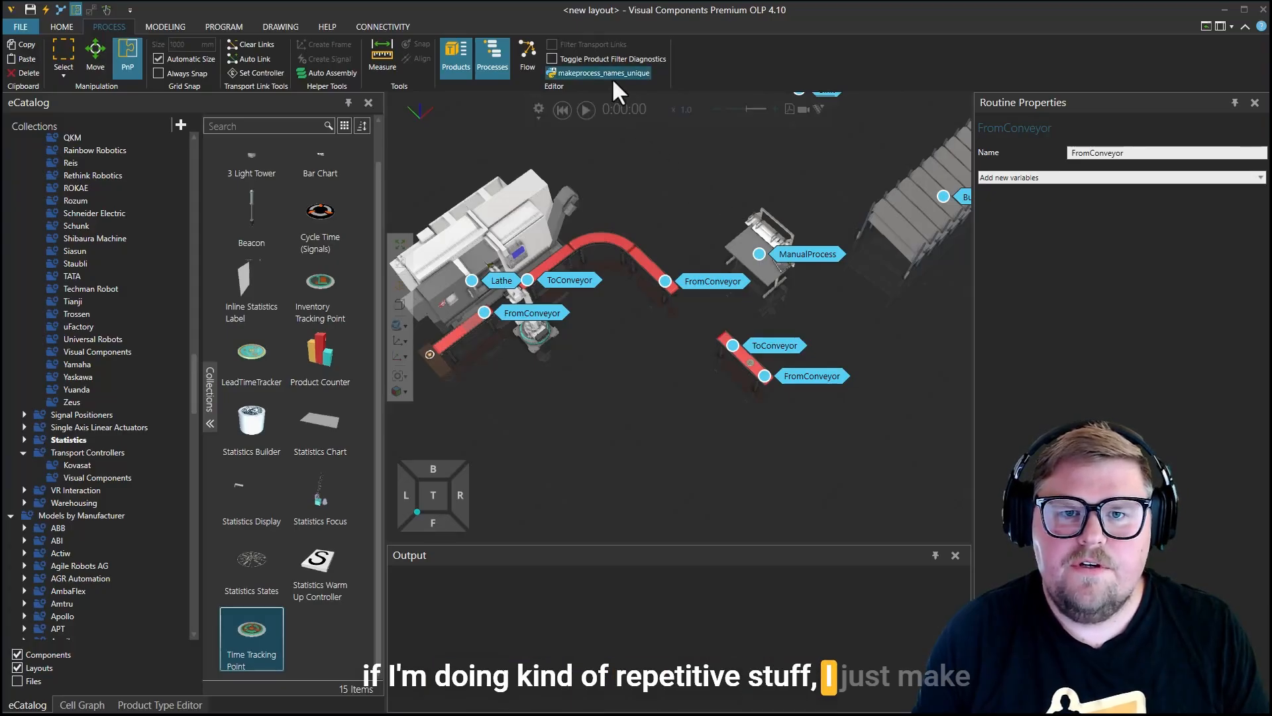
{"action": "left_click", "coordinate": [861, 142]}
{"action": "left_click", "coordinate": [955, 102]}
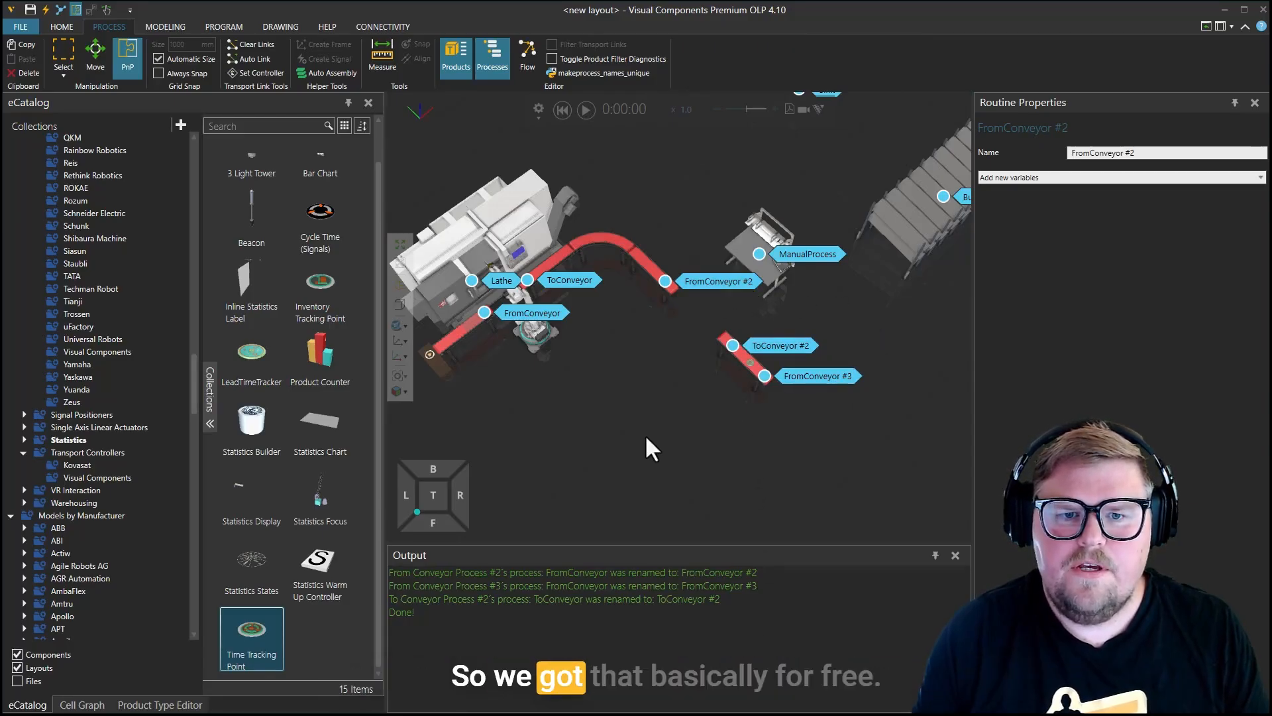
{"action": "right_click", "coordinate": [687, 618]}
{"action": "left_click", "coordinate": [712, 626]}
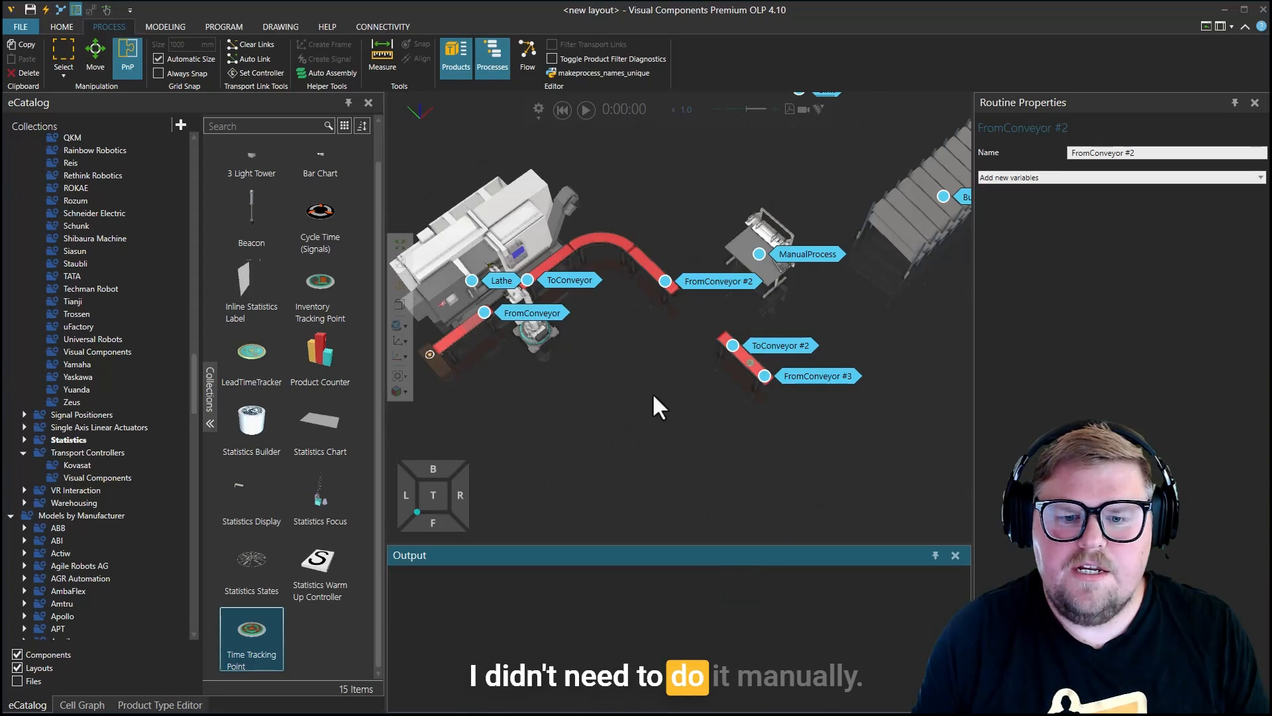
{"action": "middle_click_drag", "start_coordinate": [654, 420], "coordinate": [668, 418]}
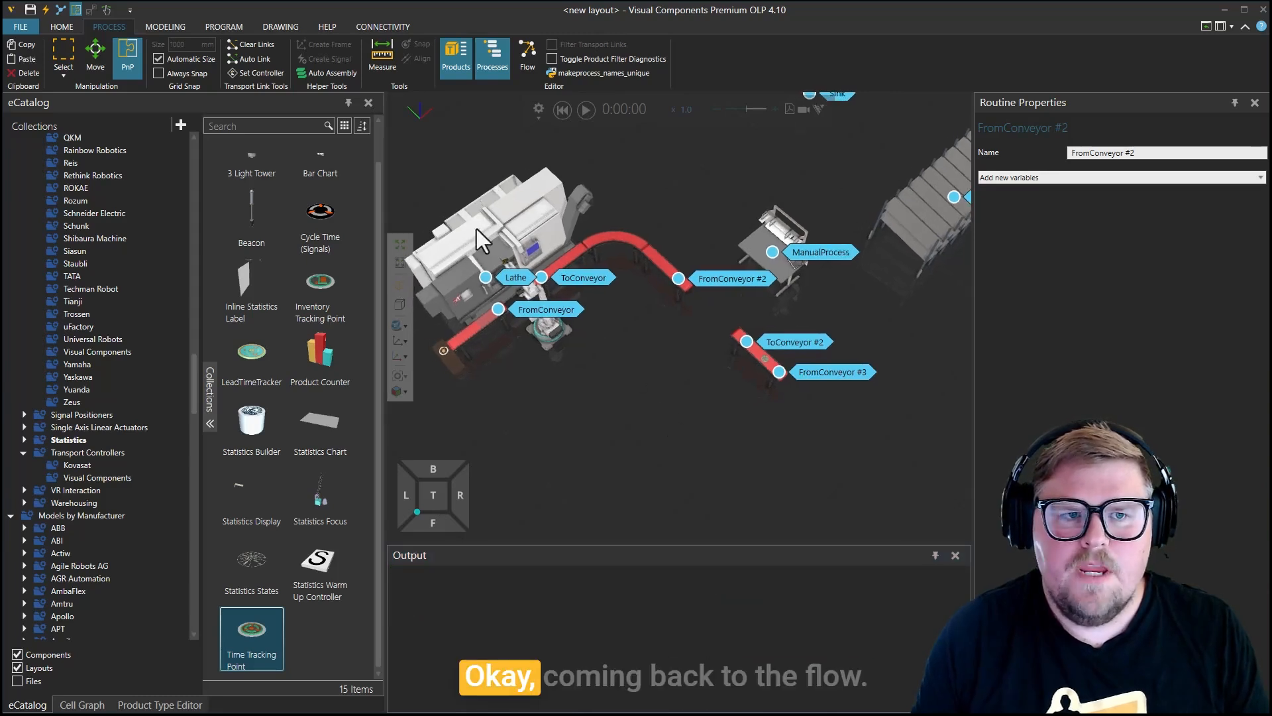
Step: Extend Flow Group #1 from ToConveyor through FromConveyor #2 and ManualProcess to ToConveyor #2
{"action": "left_click", "coordinate": [528, 53]}
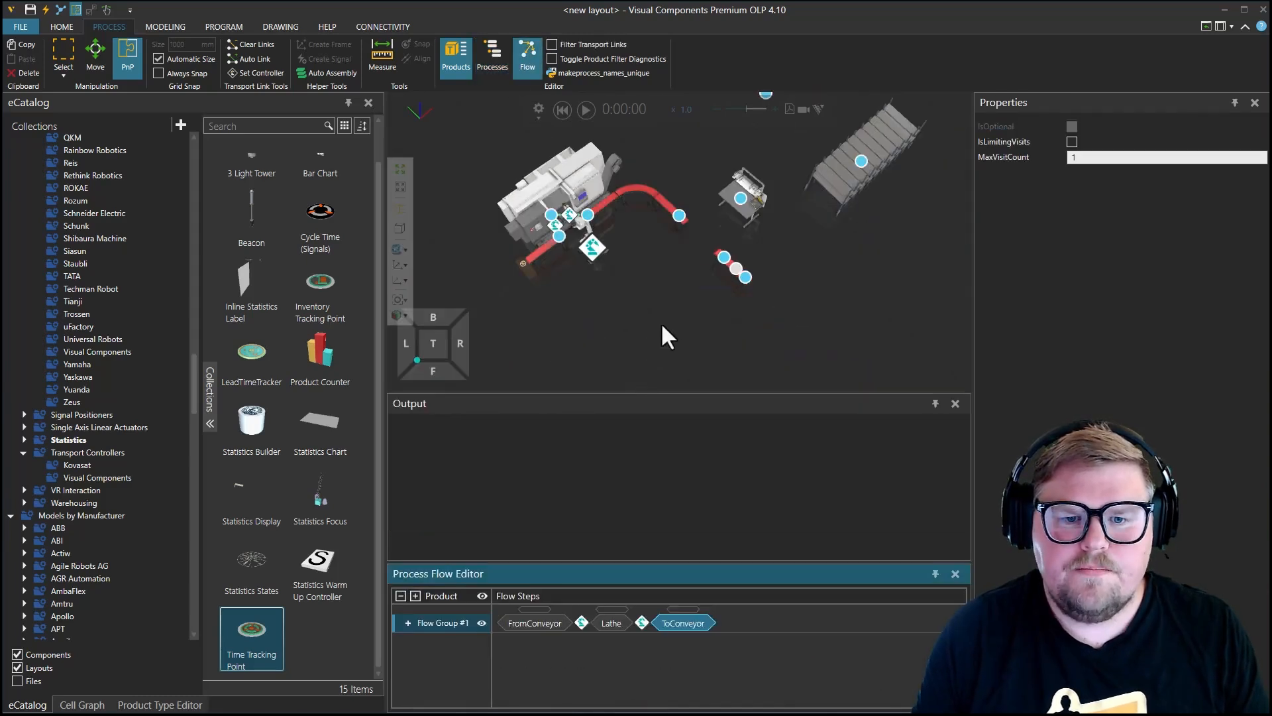
{"action": "scroll", "coordinate": [674, 356], "scroll_direction": "up", "scroll_amount": 5}
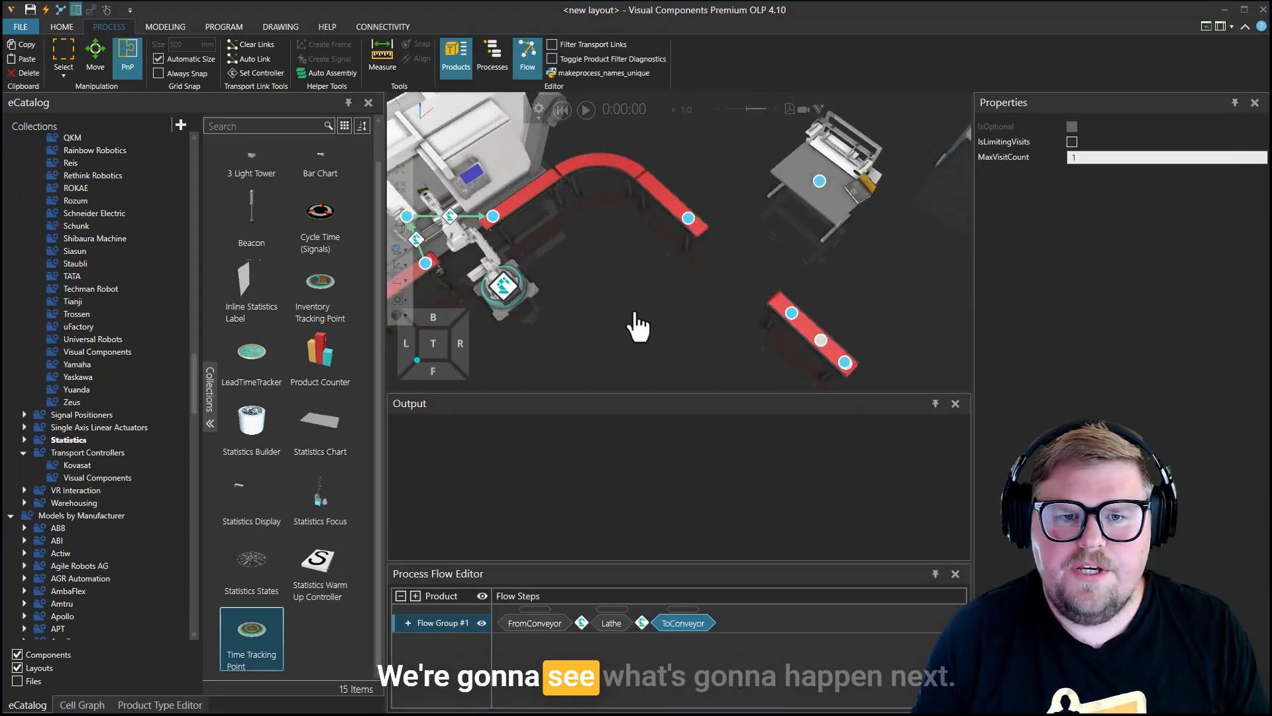
{"action": "left_click", "coordinate": [502, 228]}
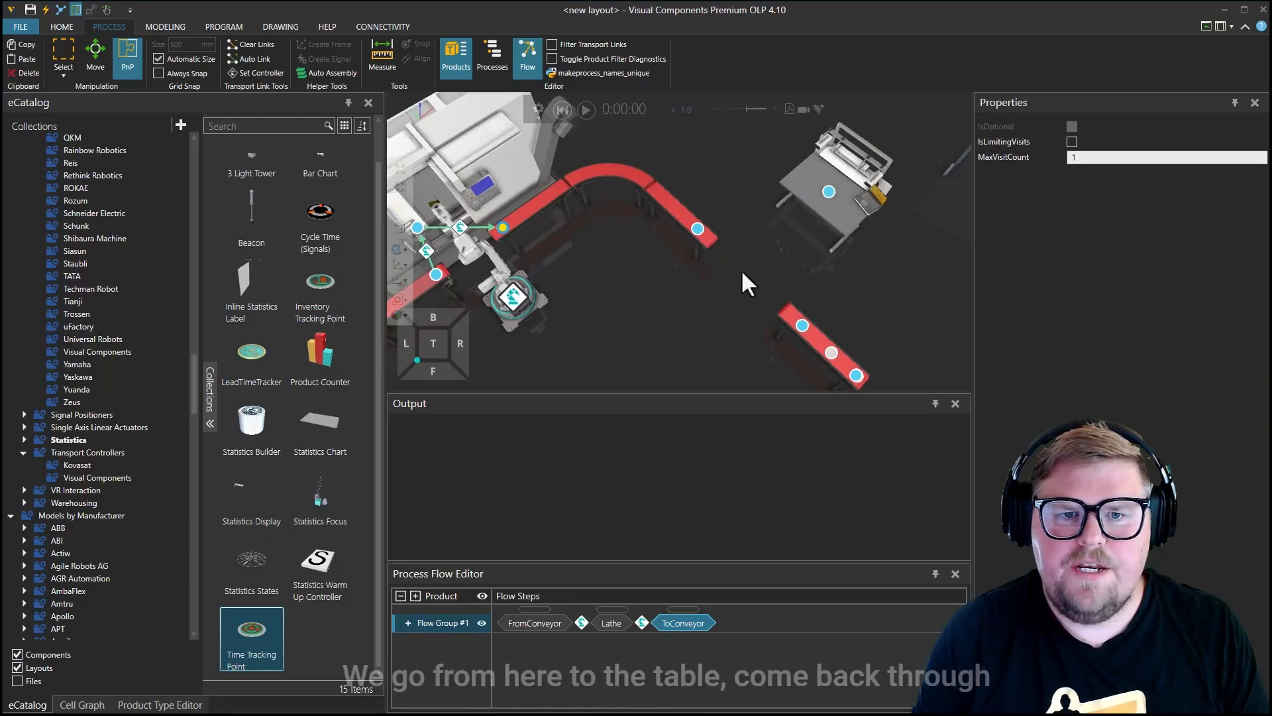
{"action": "left_click", "coordinate": [698, 228]}
{"action": "left_click", "coordinate": [851, 185]}
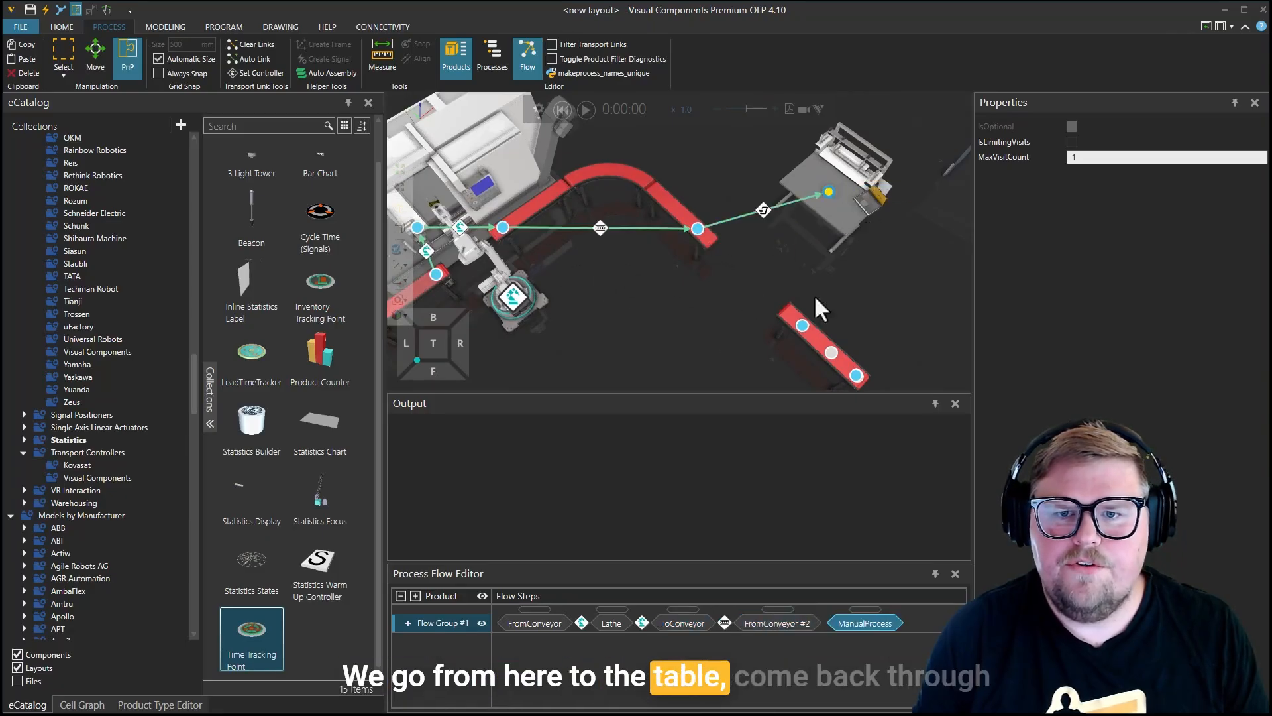
{"action": "left_click", "coordinate": [841, 321]}
Step: Continue the flow from ToConveyor #2 through the time tracking point to FromConveyor #3, the shelf's Buffer and the Sink
{"action": "left_click", "coordinate": [831, 352]}
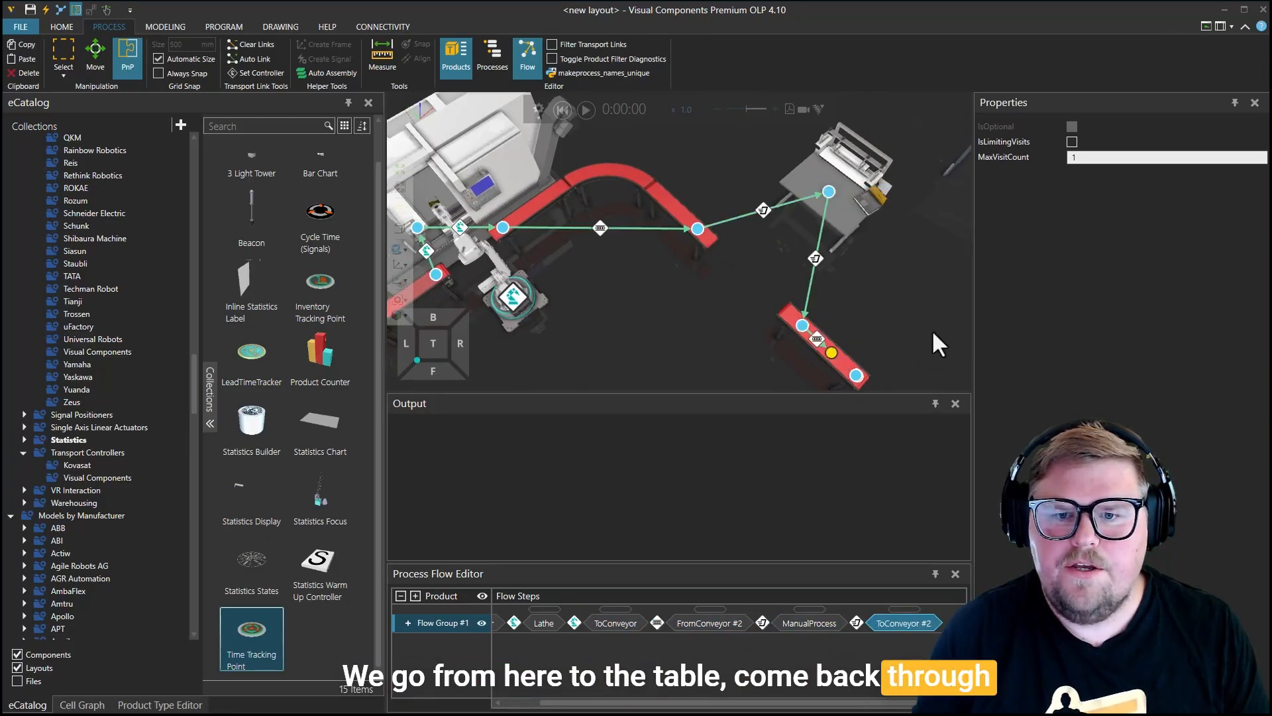
{"action": "scroll", "coordinate": [933, 330], "scroll_direction": "down", "scroll_amount": 2}
{"action": "left_click", "coordinate": [810, 340]}
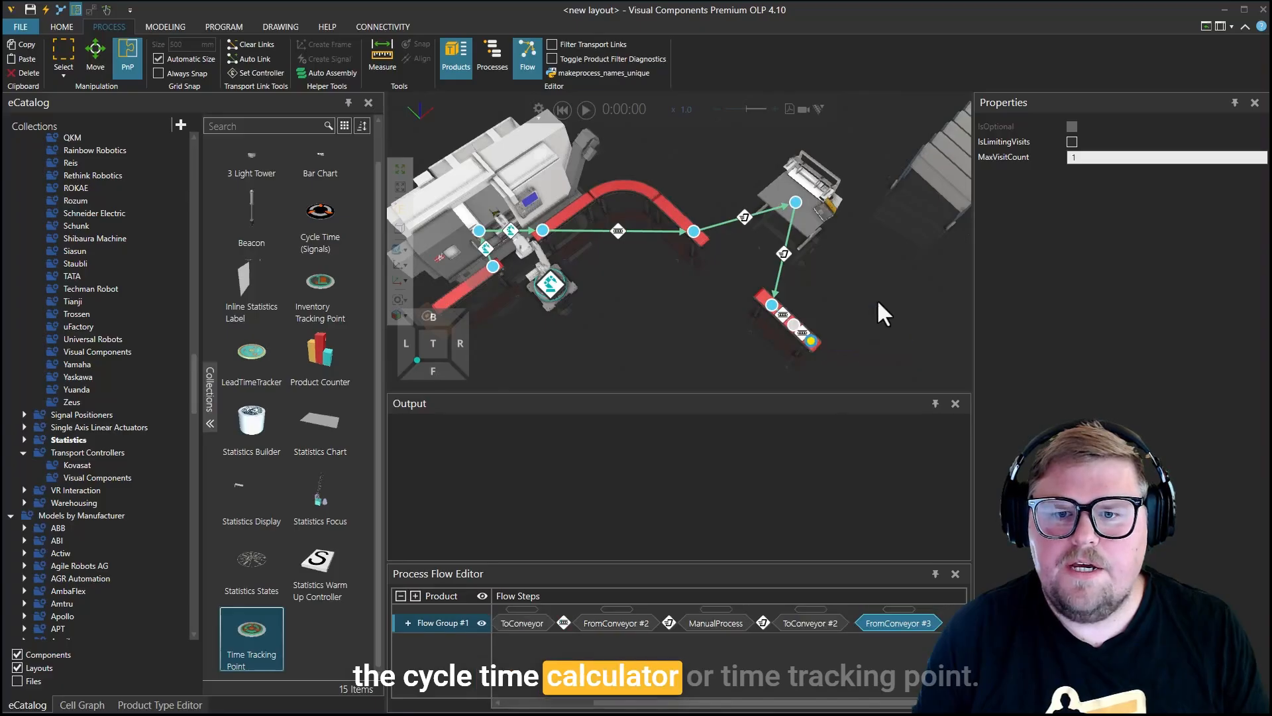
{"action": "scroll", "coordinate": [876, 300], "scroll_direction": "down", "scroll_amount": 2}
{"action": "left_click", "coordinate": [892, 175]}
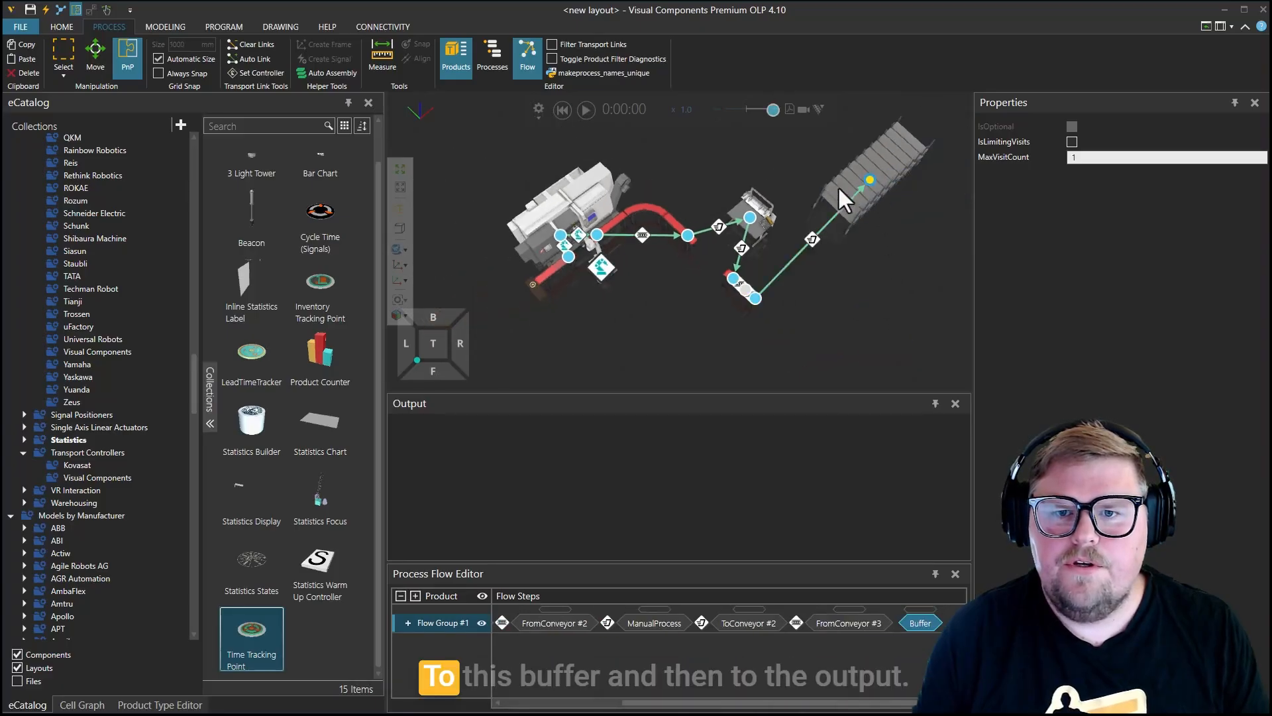
{"action": "scroll", "coordinate": [802, 174], "scroll_direction": "down", "scroll_amount": 2}
{"action": "left_click", "coordinate": [769, 151]}
{"action": "scroll", "coordinate": [686, 336], "scroll_direction": "up", "scroll_amount": 3}
{"action": "right_click_drag", "start_coordinate": [719, 330], "coordinate": [690, 317]}
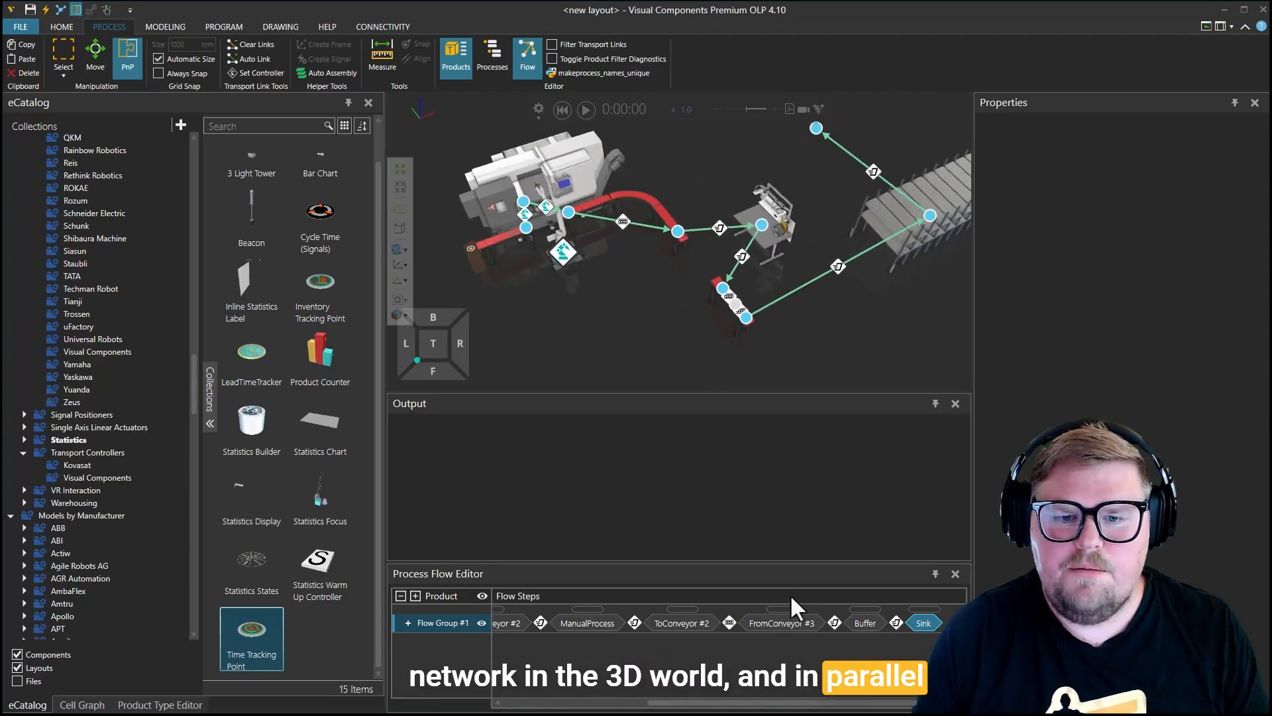
{"action": "left_click_drag", "start_coordinate": [746, 703], "coordinate": [812, 684]}
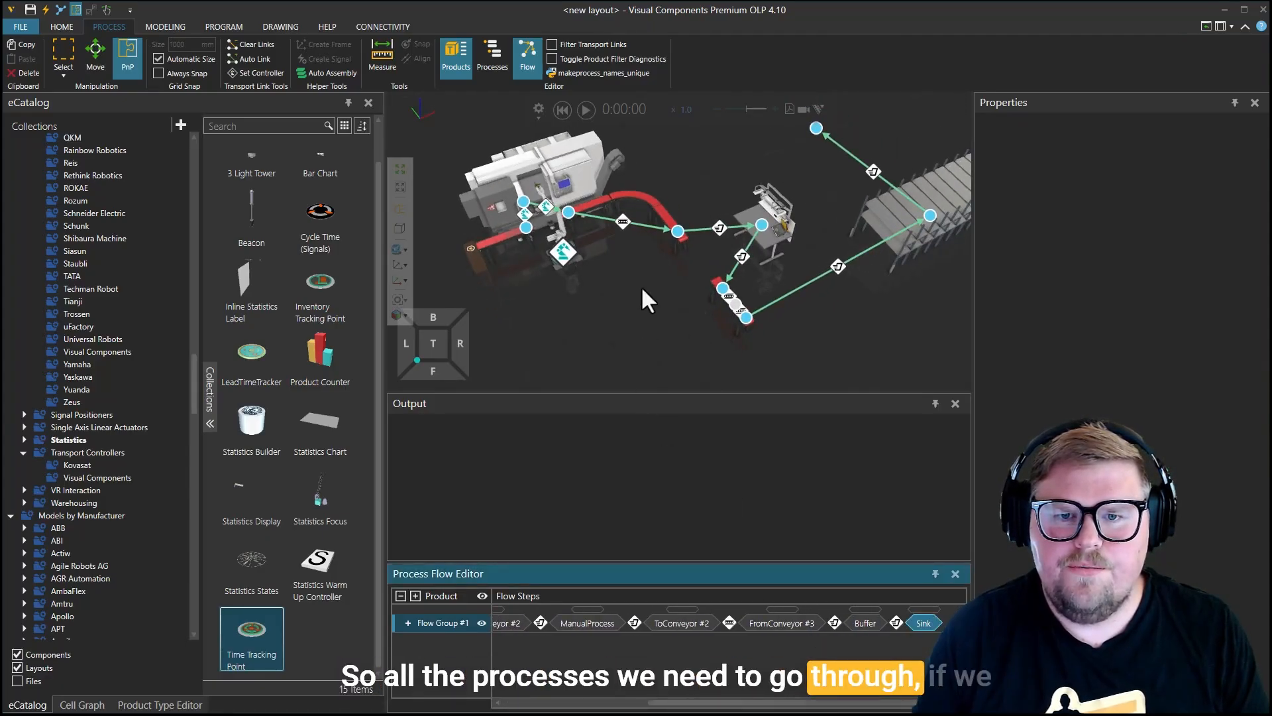
Step: Run the simulation at about 15 times speed to check the product flow through the whole line, and reset it
{"action": "left_click", "coordinate": [588, 109]}
{"action": "scroll", "coordinate": [623, 292], "scroll_direction": "up", "scroll_amount": 3}
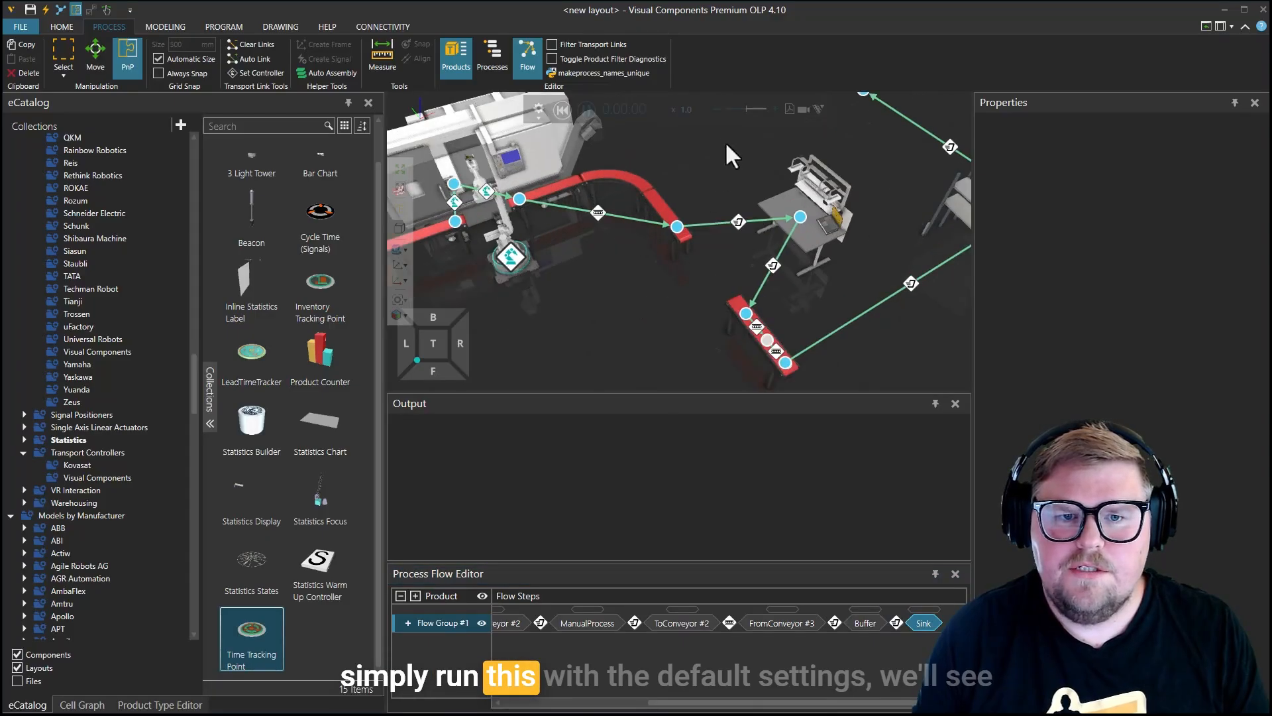
{"action": "left_click_drag", "start_coordinate": [743, 109], "coordinate": [748, 109]}
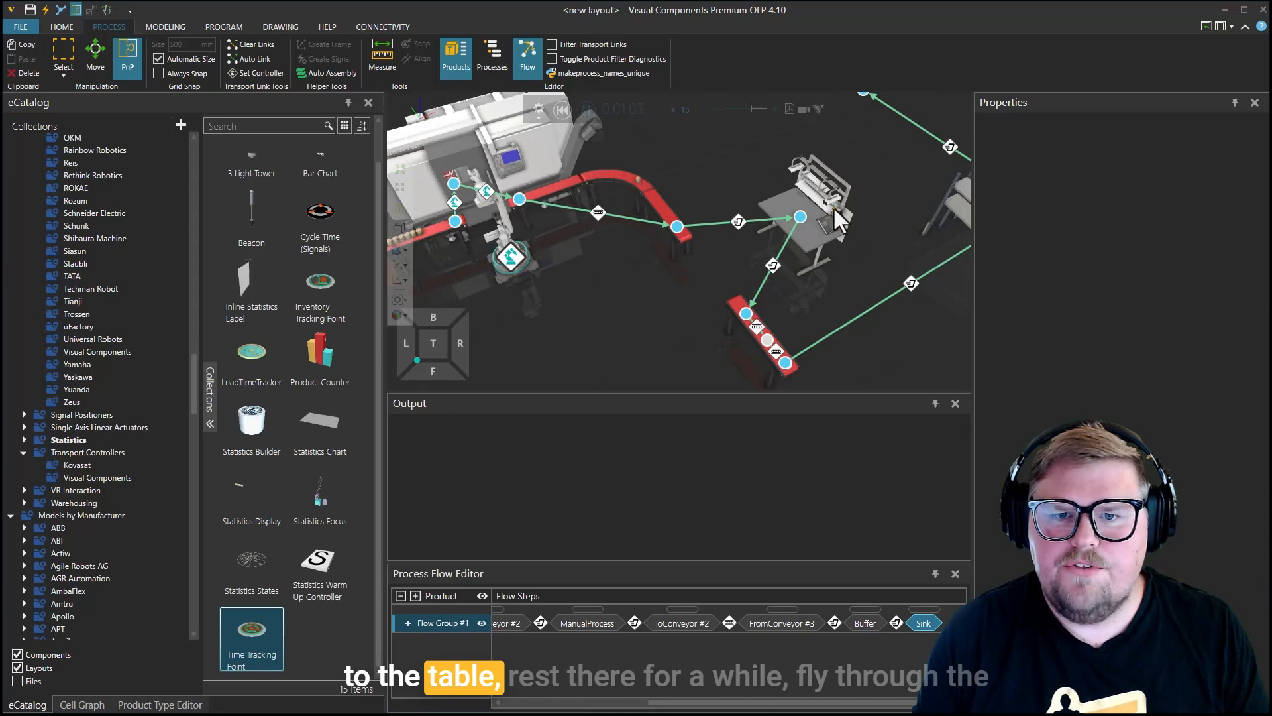
{"action": "scroll", "coordinate": [906, 331], "scroll_direction": "down", "scroll_amount": 3}
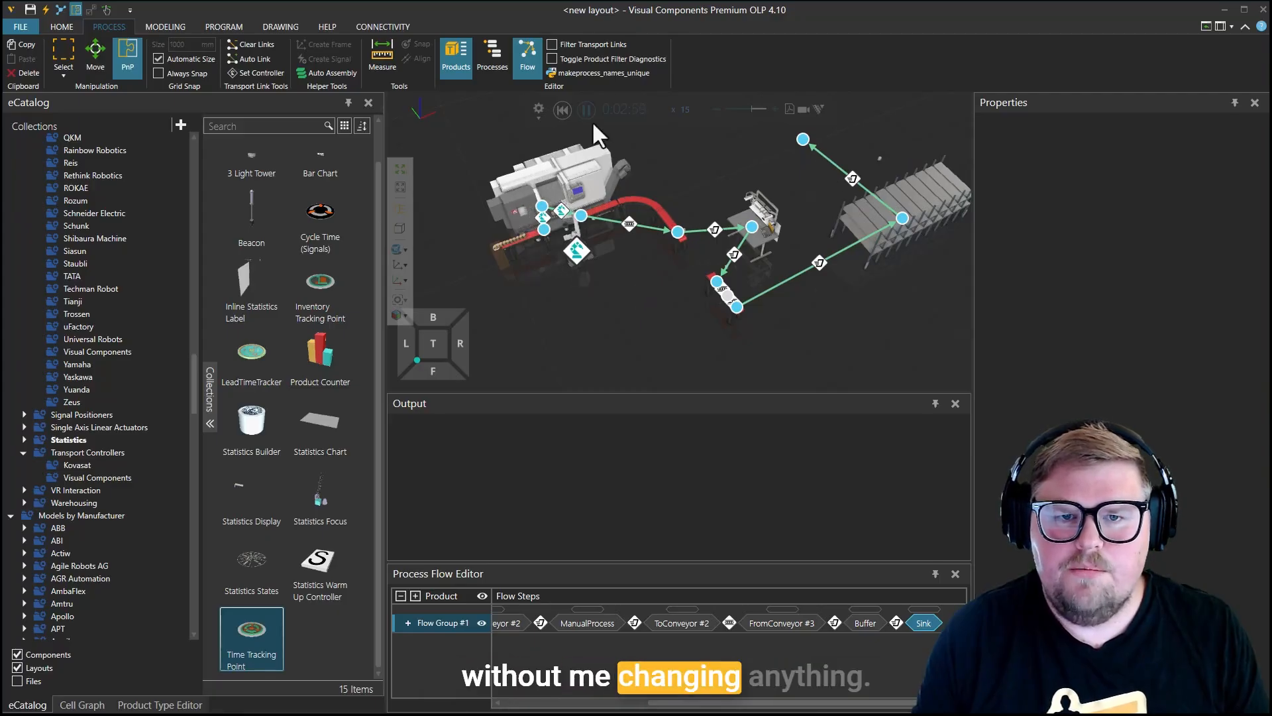
{"action": "left_click", "coordinate": [562, 110]}
Step: Add the Human (Anna) operator from the Resources collection to the open floor between the curved line and the short conveyor
{"action": "scroll", "coordinate": [702, 298], "scroll_direction": "up", "scroll_amount": 8}
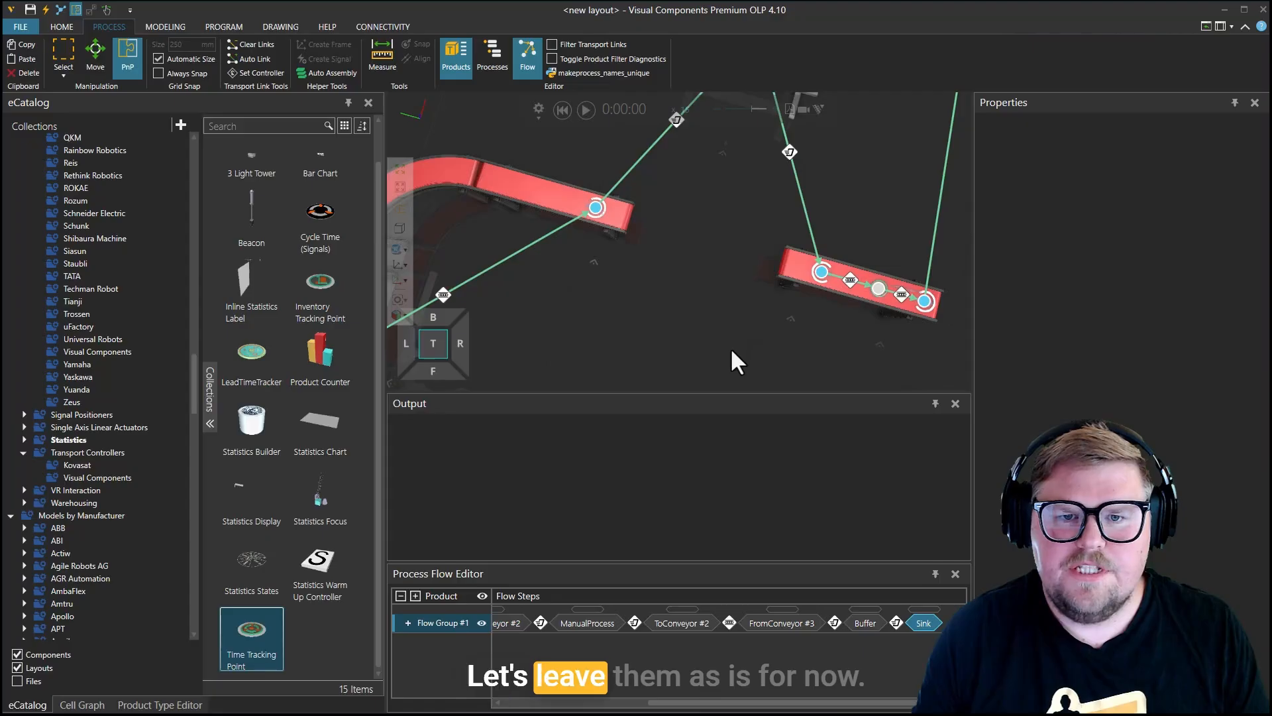
{"action": "scroll", "coordinate": [736, 361], "scroll_direction": "down", "scroll_amount": 5}
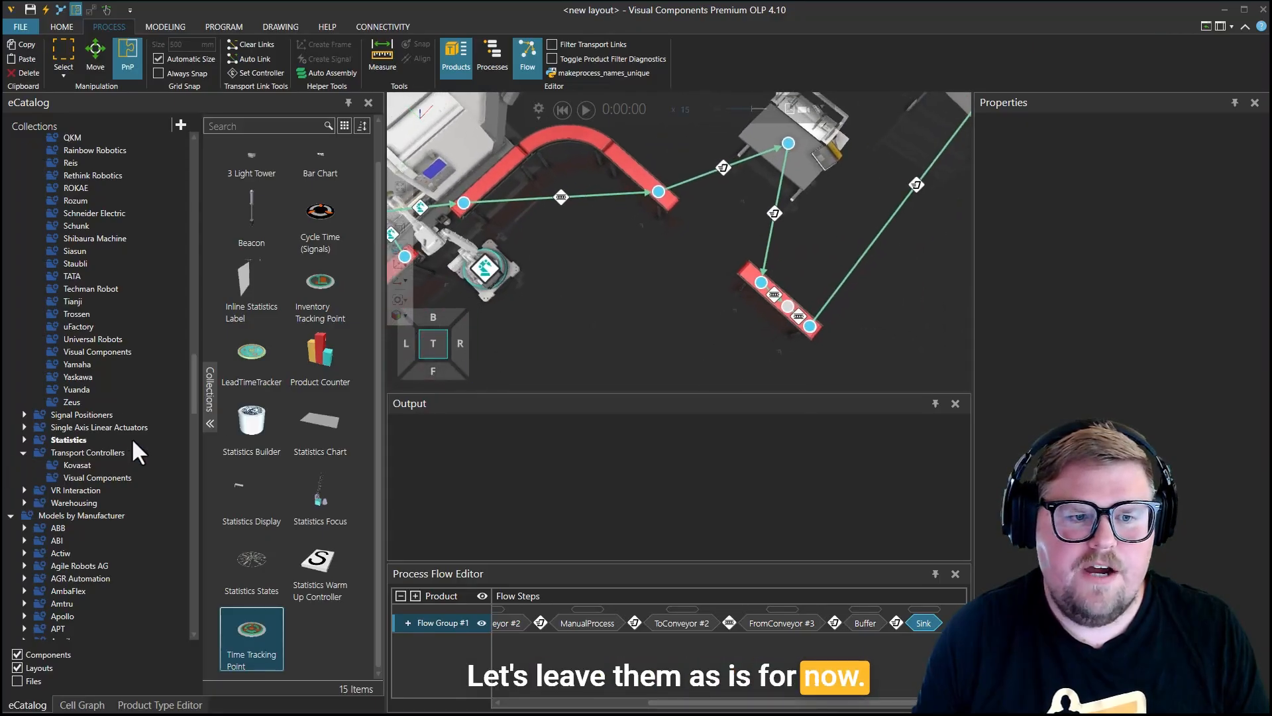
{"action": "scroll", "coordinate": [134, 459], "scroll_direction": "up", "scroll_amount": 4}
{"action": "scroll", "coordinate": [132, 456], "scroll_direction": "up", "scroll_amount": 15}
{"action": "scroll", "coordinate": [130, 440], "scroll_direction": "up", "scroll_amount": 3}
{"action": "left_click", "coordinate": [72, 199]}
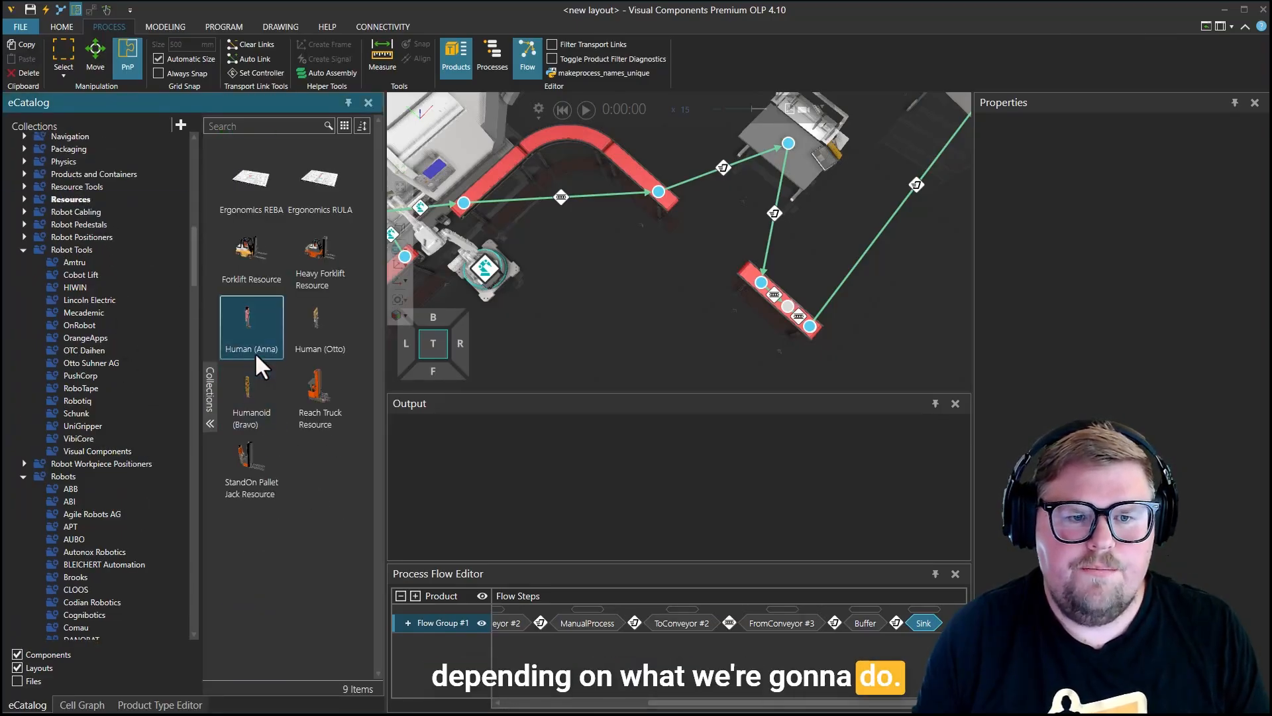
{"action": "left_click_drag", "start_coordinate": [254, 352], "coordinate": [627, 330]}
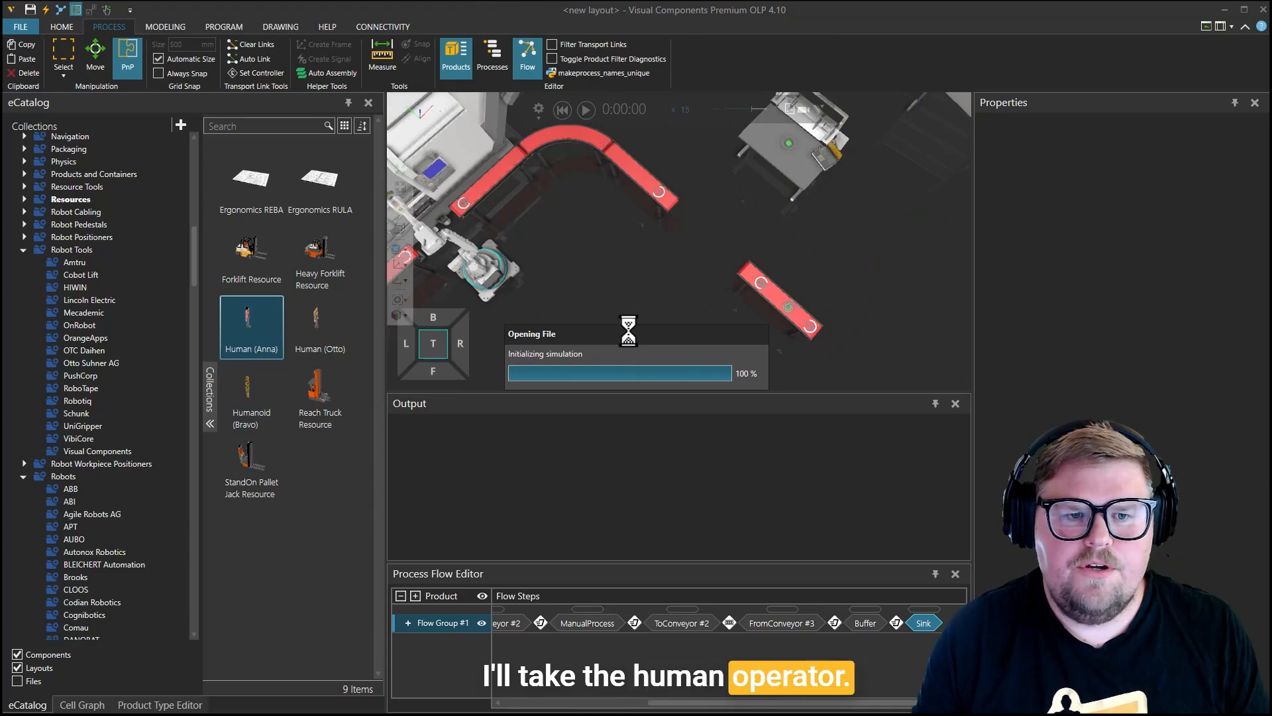
Step: Add a Human Transport Controller from the Transport Controllers collection to the floor near the human operator
{"action": "right_click_drag", "start_coordinate": [705, 339], "coordinate": [690, 309]}
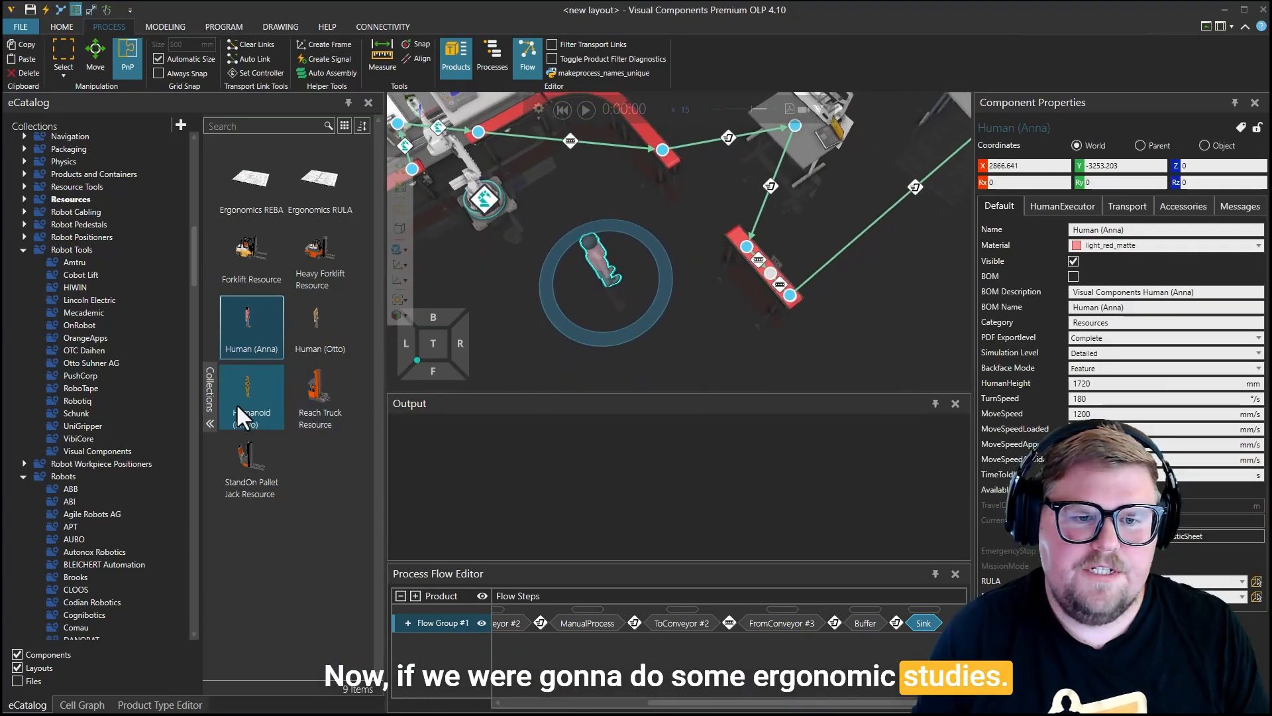
{"action": "mouse_move", "coordinate": [236, 403]}
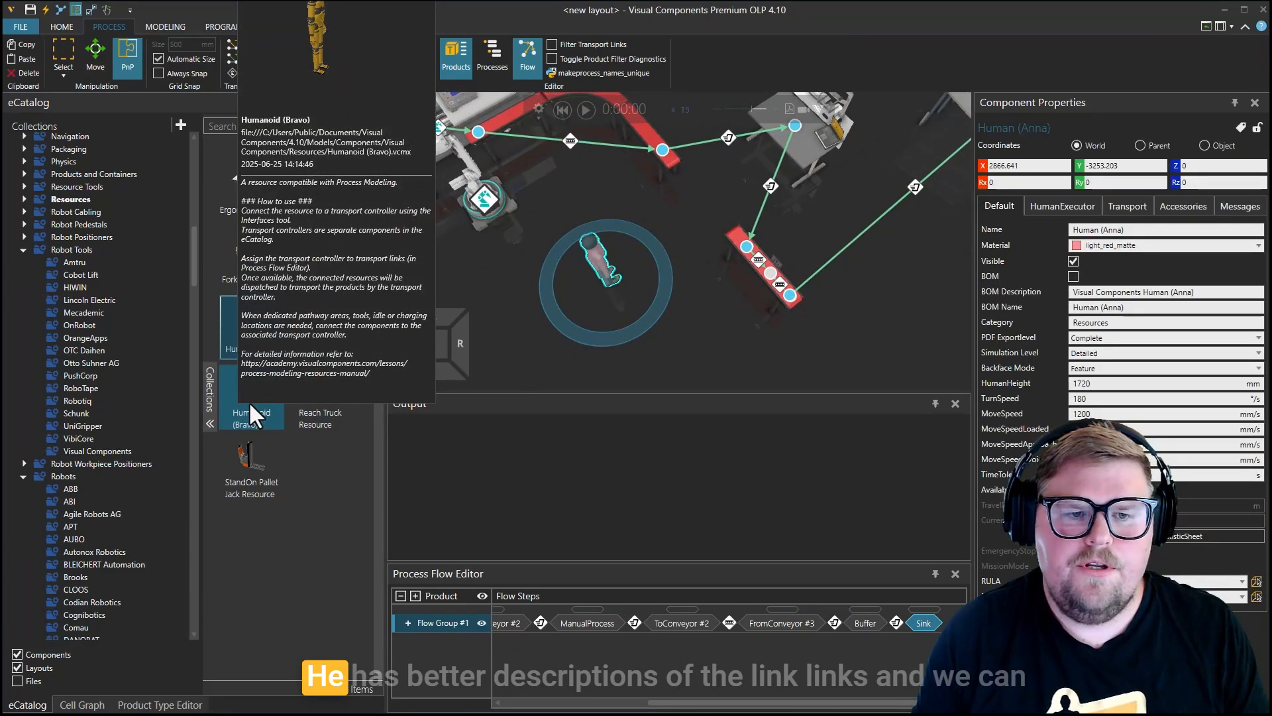
{"action": "mouse_move", "coordinate": [687, 332]}
{"action": "right_mouse_down"}
{"action": "mouse_move", "coordinate": [672, 329]}
{"action": "mouse_move", "coordinate": [683, 336]}
{"action": "right_mouse_up"}
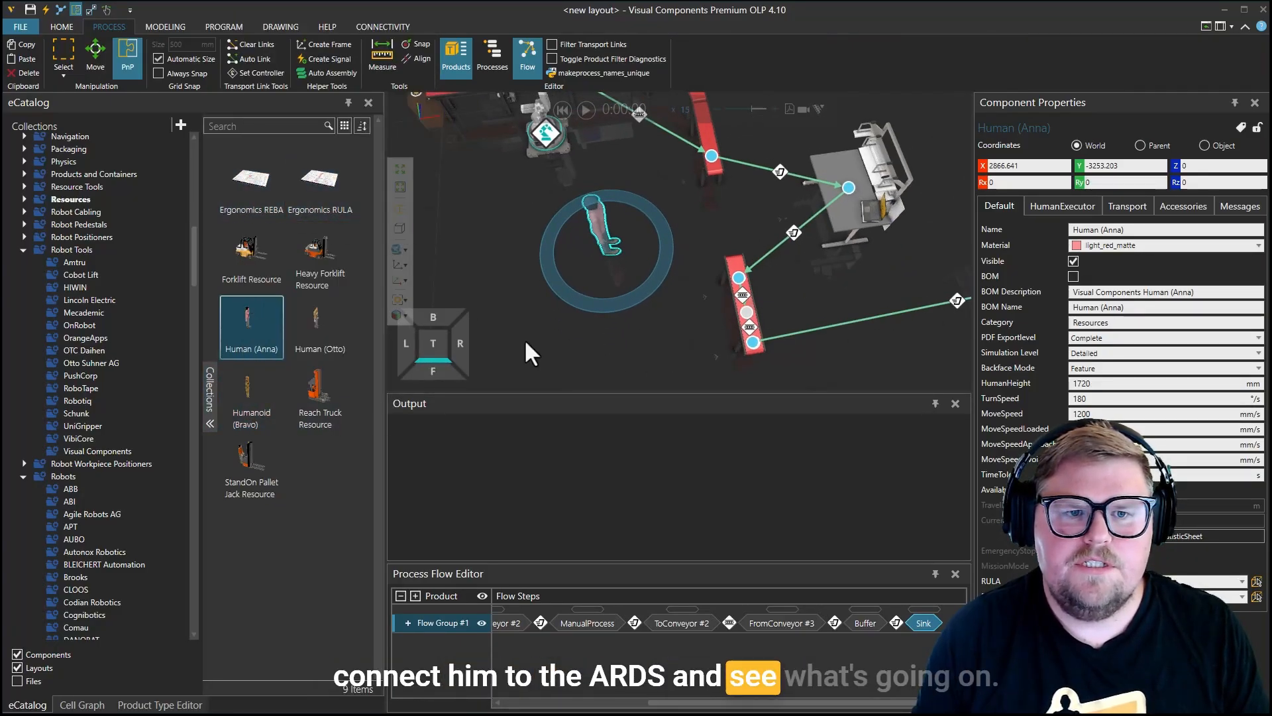
{"action": "right_click_drag", "start_coordinate": [605, 384], "coordinate": [640, 350]}
{"action": "scroll", "coordinate": [113, 368], "scroll_direction": "down", "scroll_amount": 20}
{"action": "scroll", "coordinate": [149, 339], "scroll_direction": "down", "scroll_amount": 4}
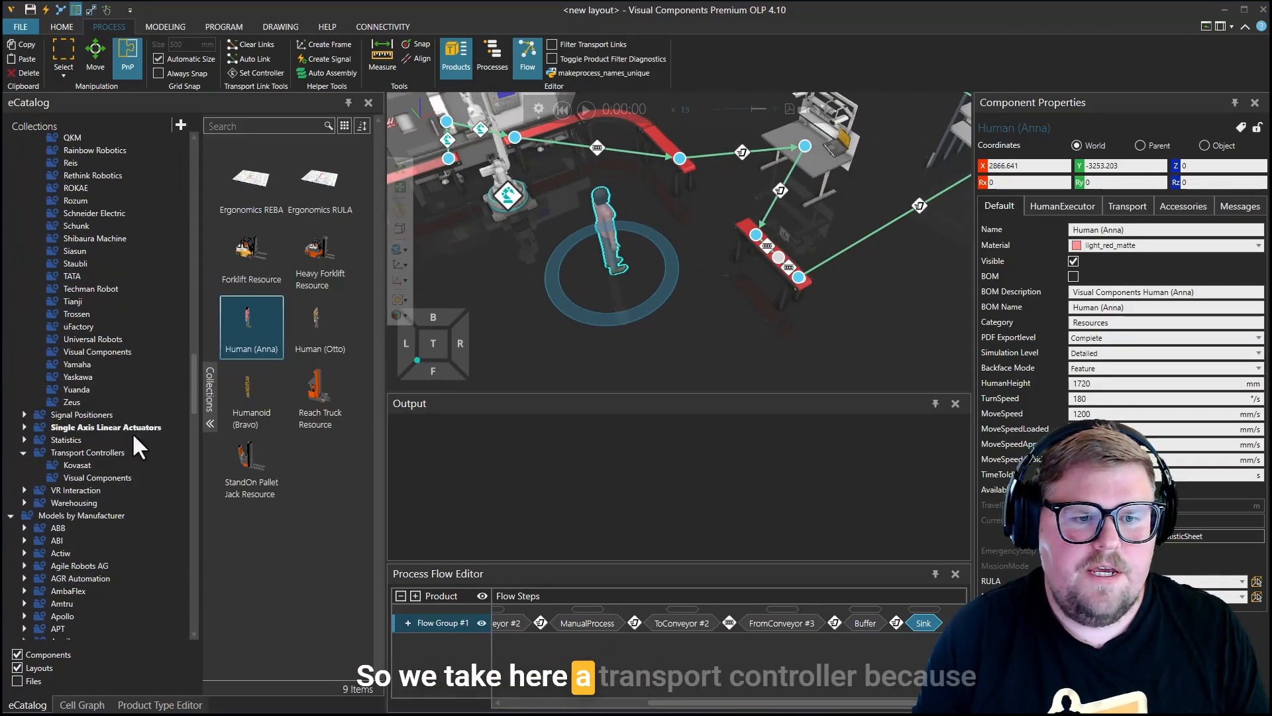
{"action": "left_click", "coordinate": [109, 451]}
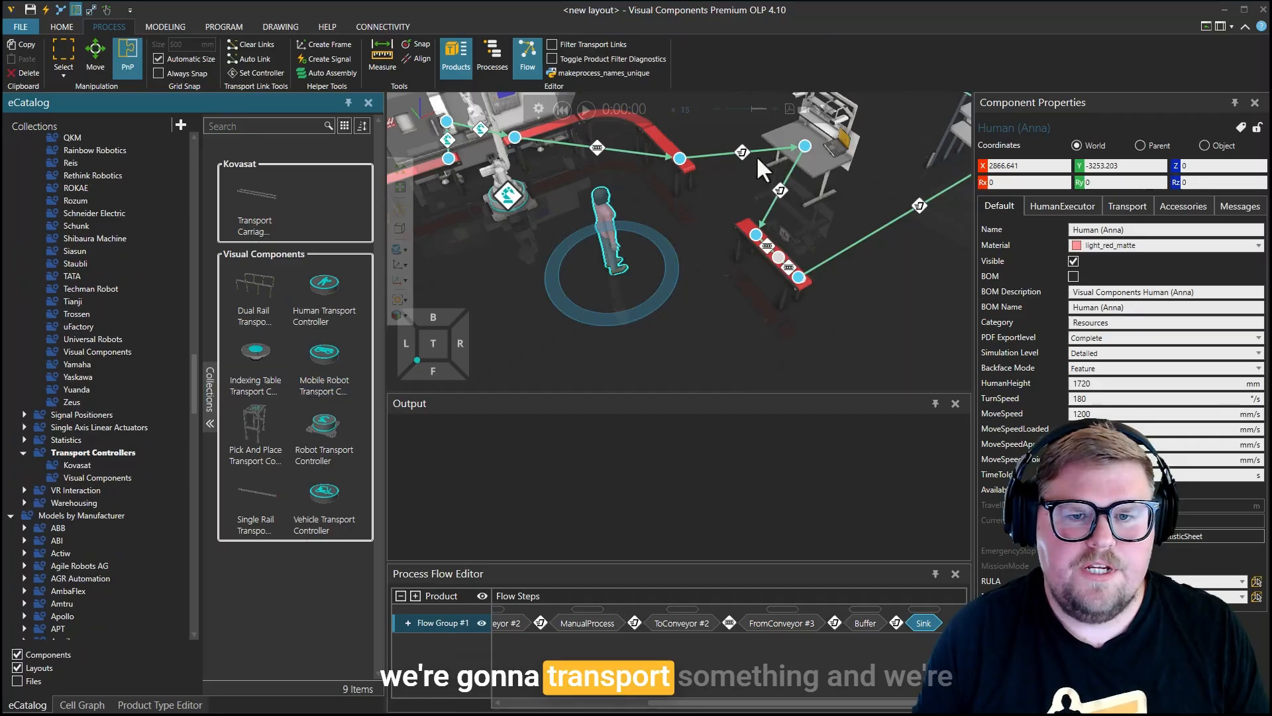
{"action": "left_click_drag", "start_coordinate": [321, 322], "coordinate": [517, 325]}
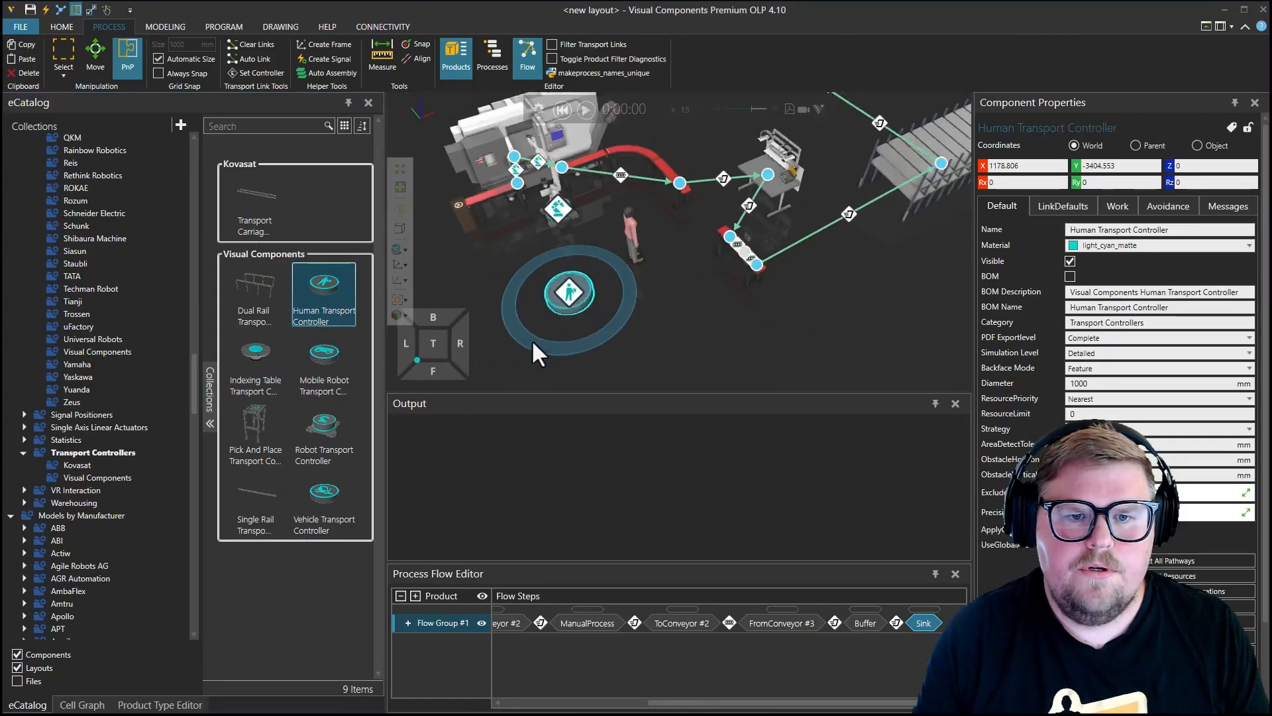
Step: Add a Mobile Robot Transport Controller and place it on the floor away from the line, at about X -3703, Y -6223
{"action": "left_click_drag", "start_coordinate": [314, 372], "coordinate": [624, 341]}
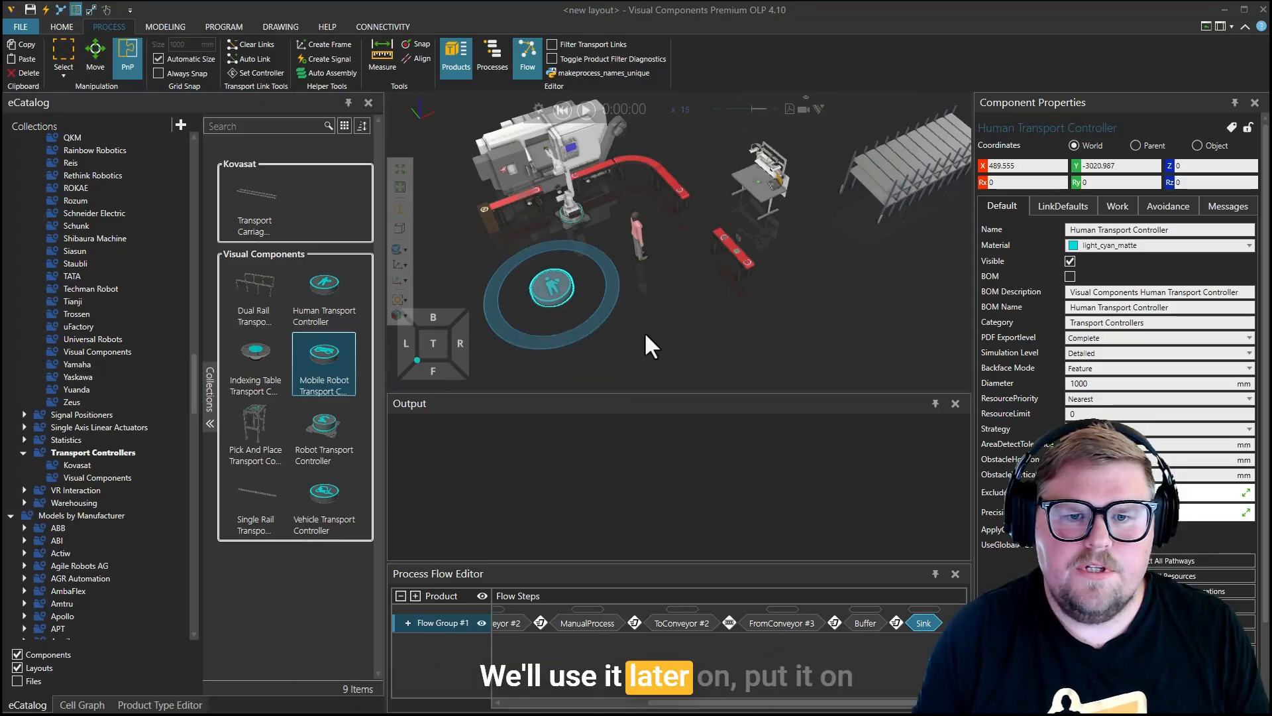
{"action": "scroll", "coordinate": [643, 331], "scroll_direction": "down", "scroll_amount": 3}
{"action": "left_click_drag", "start_coordinate": [647, 315], "coordinate": [519, 412]}
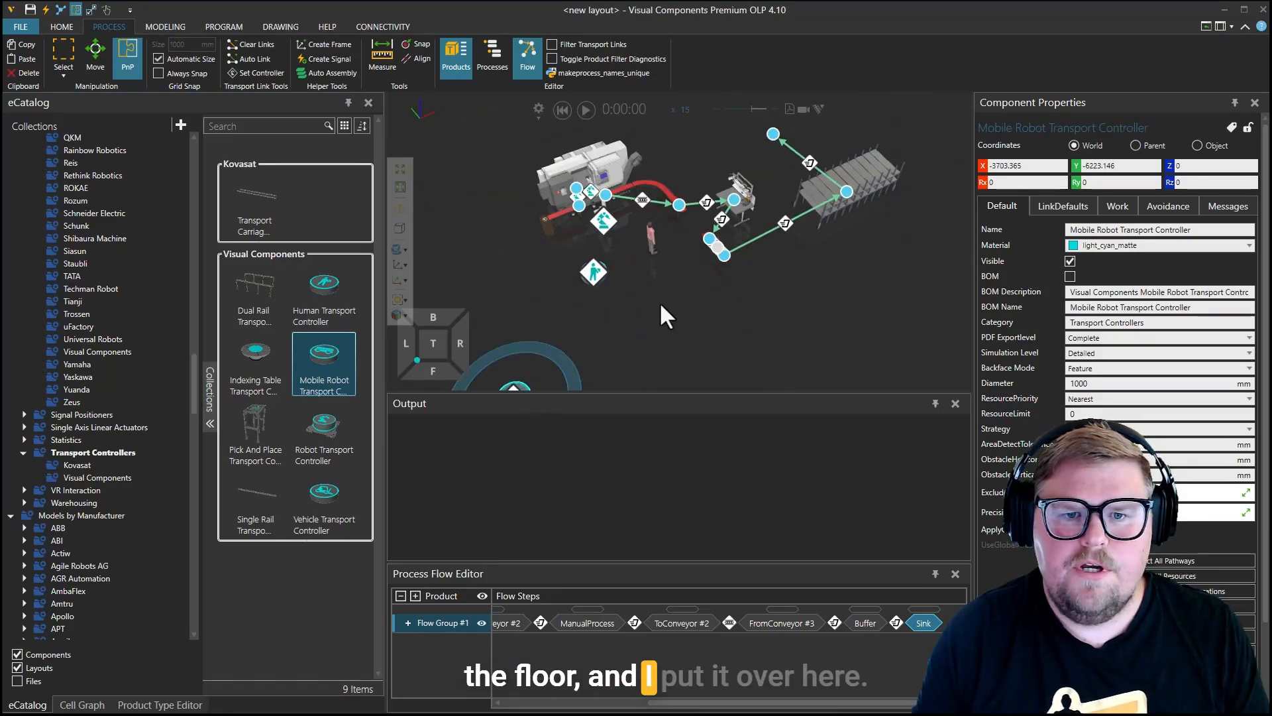
{"action": "scroll", "coordinate": [656, 312], "scroll_direction": "up", "scroll_amount": 3}
{"action": "right_click_drag", "start_coordinate": [649, 336], "coordinate": [658, 351]}
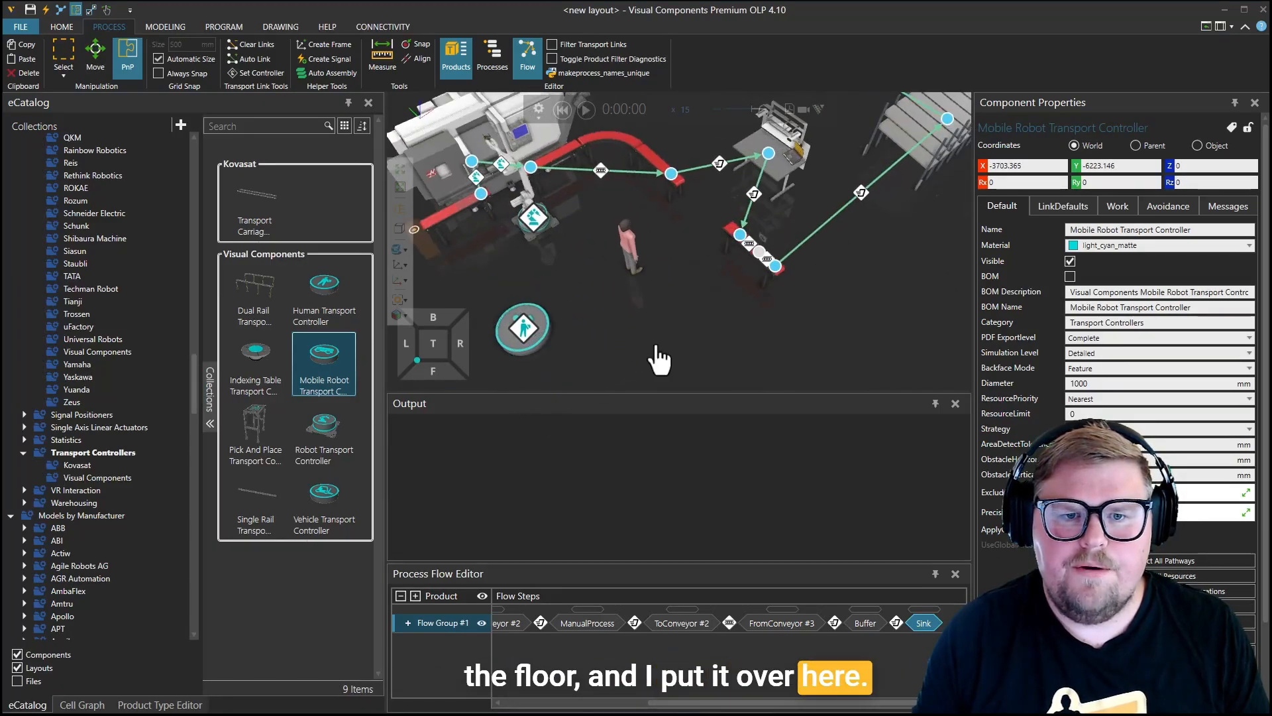
Step: Connect the human operator to the Human Transport Controller and move the controller to about X 1235, Y -3186
{"action": "left_click", "coordinate": [552, 315]}
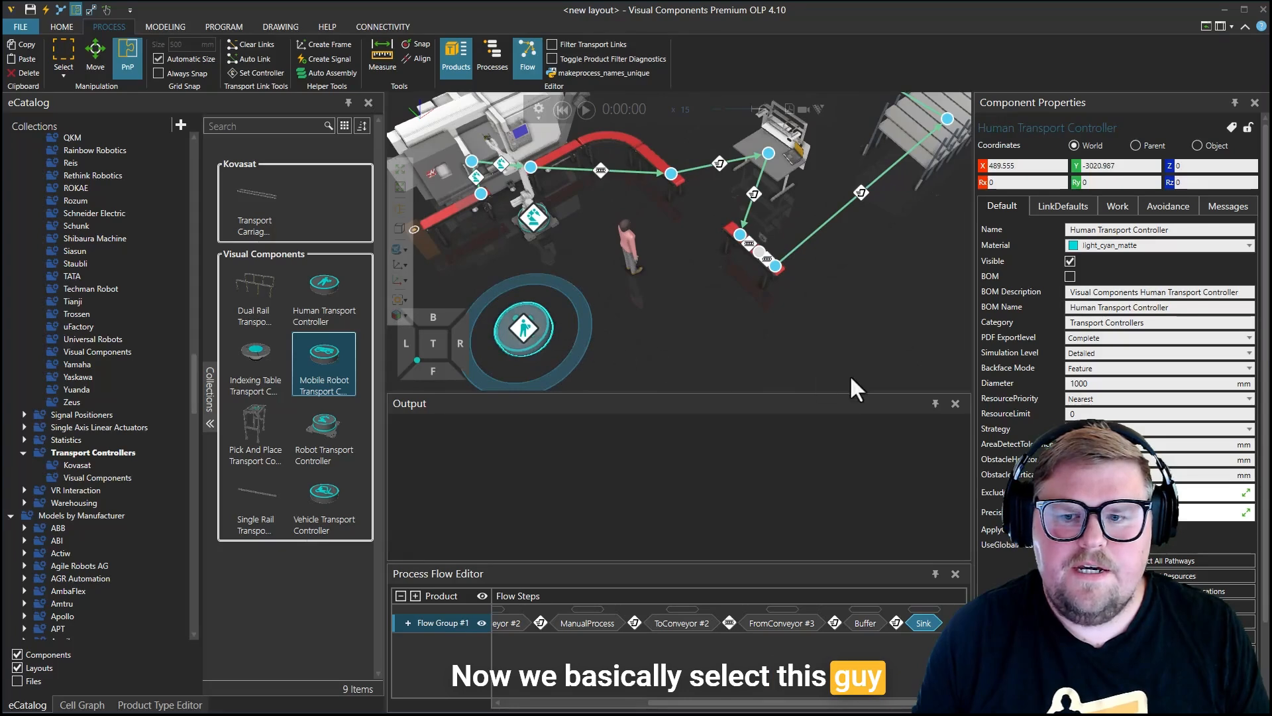
{"action": "left_click", "coordinate": [1199, 575]}
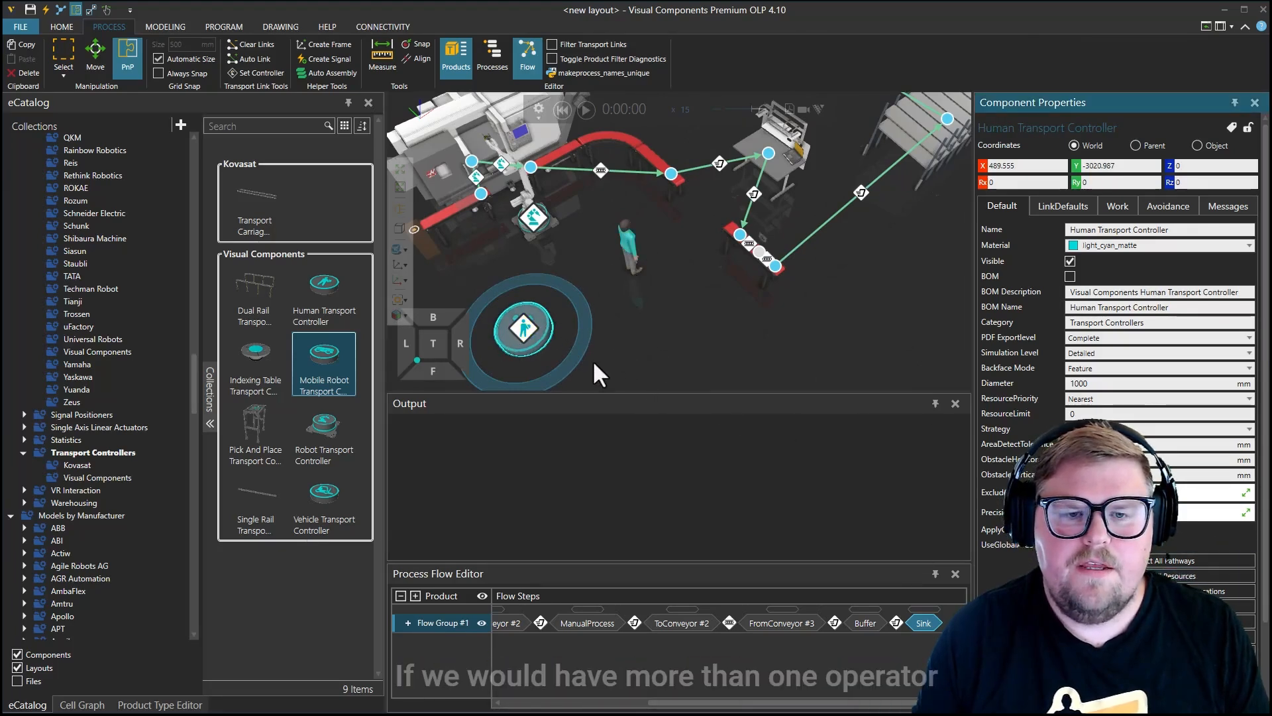
{"action": "left_click_drag", "start_coordinate": [526, 356], "coordinate": [566, 339]}
{"action": "right_click_drag", "start_coordinate": [707, 298], "coordinate": [690, 306]}
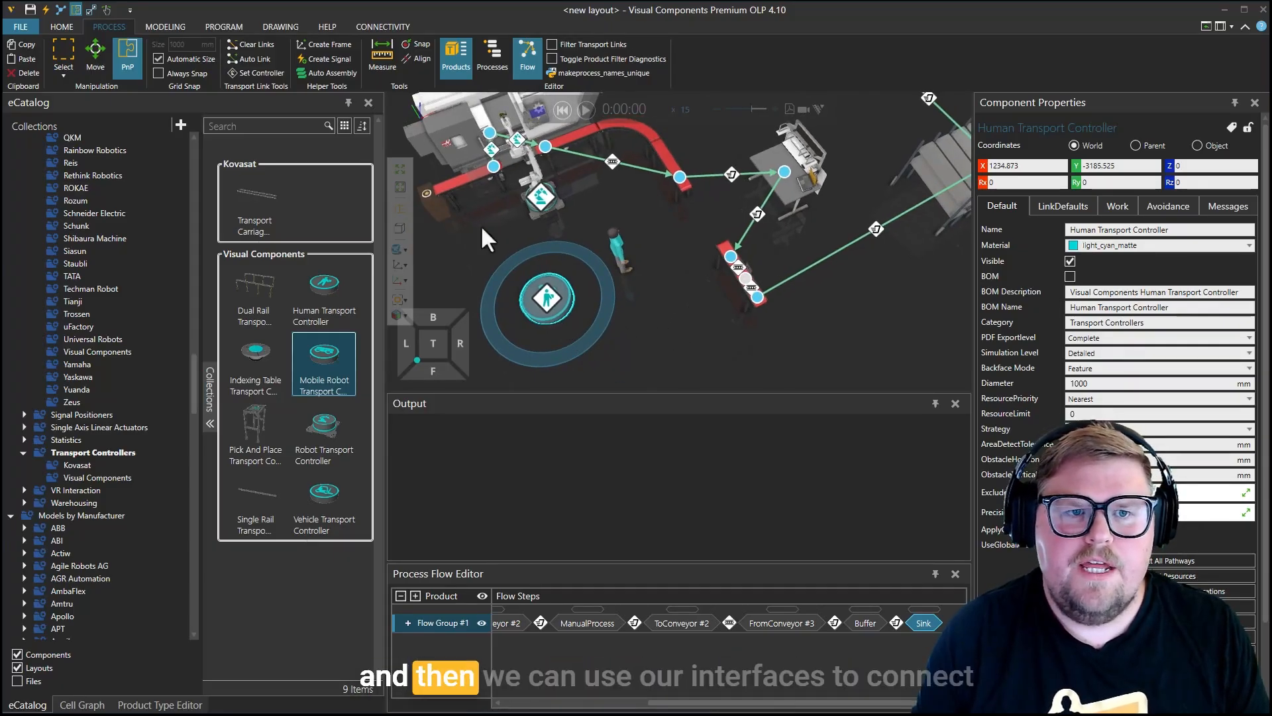
Step: Check the interface connections between the Human Transport Controller and its resources
{"action": "left_click", "coordinate": [59, 10]}
{"action": "middle_click_drag", "start_coordinate": [567, 334], "coordinate": [624, 323]}
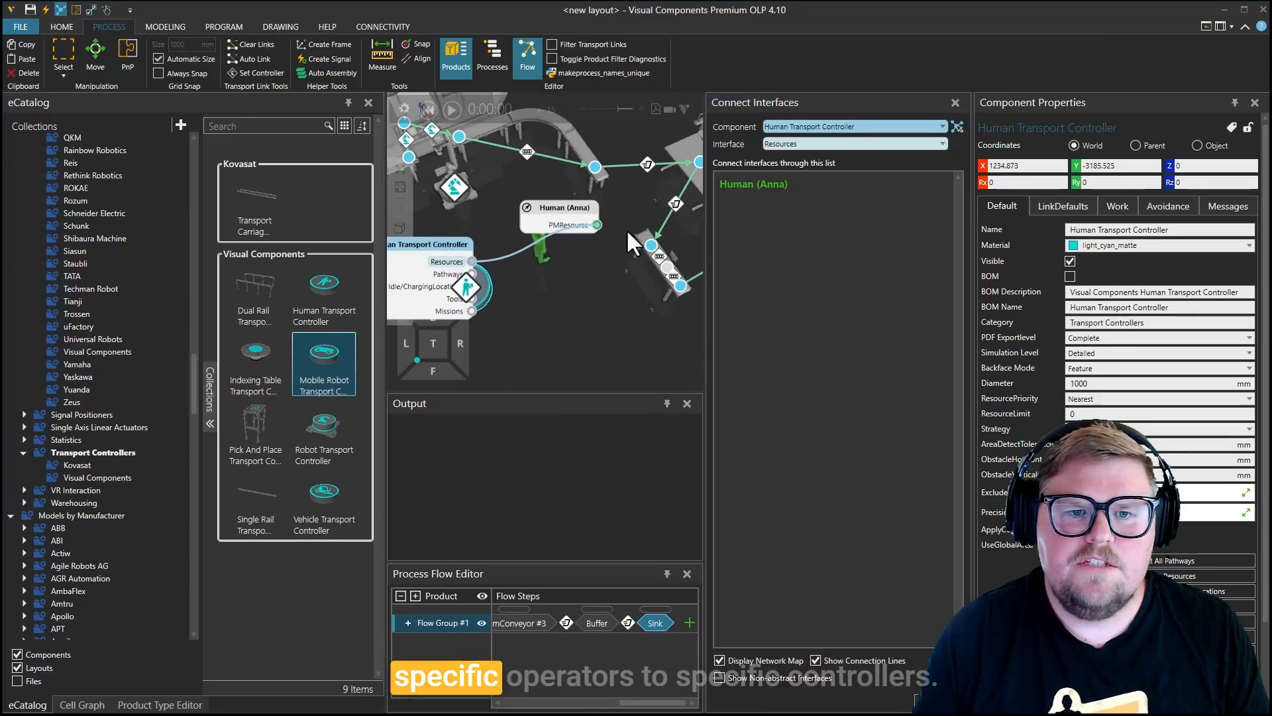
{"action": "left_click", "coordinate": [59, 10]}
{"action": "scroll", "coordinate": [774, 292], "scroll_direction": "up", "scroll_amount": 3}
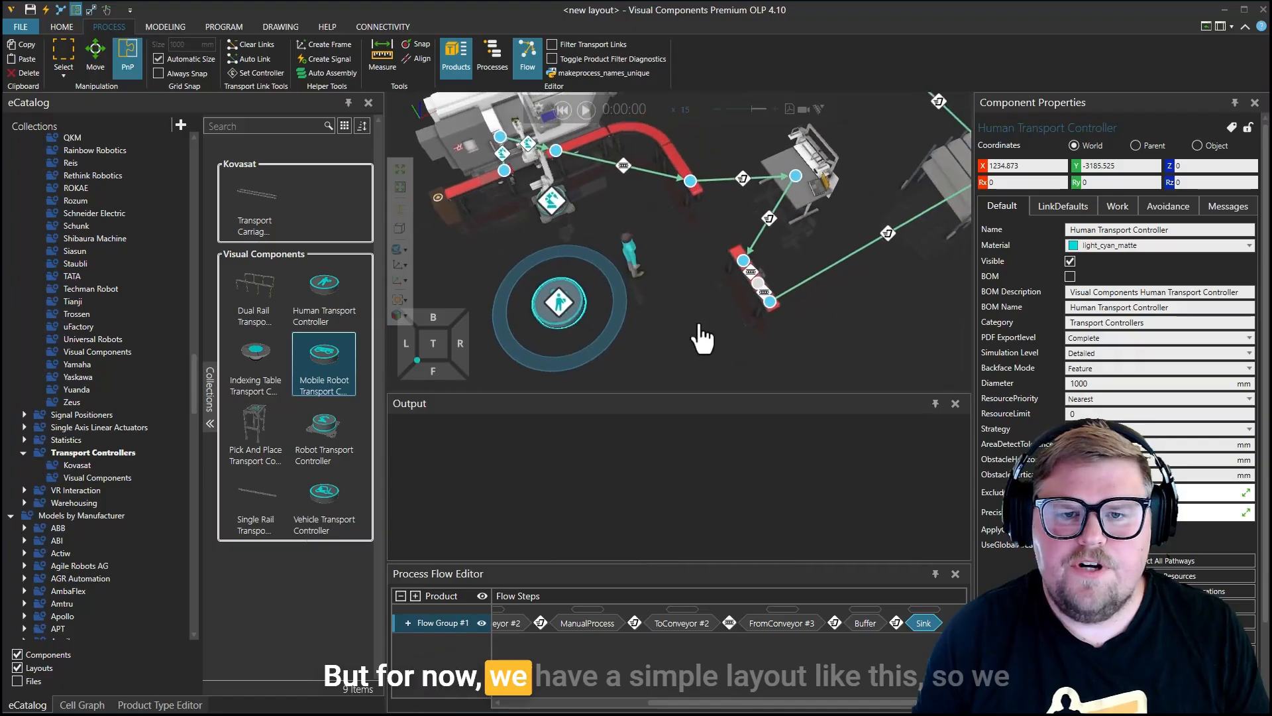
Step: Assign the Human Transport Controller to the two transport links entering and leaving the manual workstation
{"action": "left_click", "coordinate": [542, 309]}
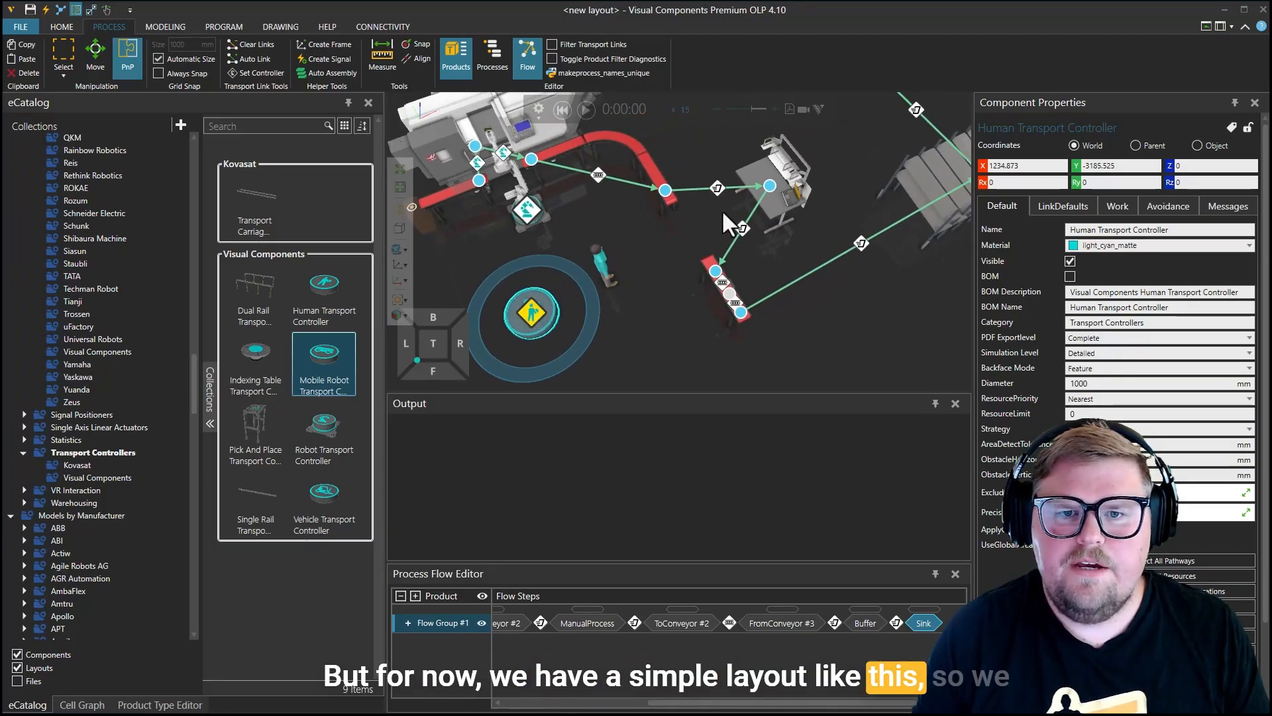
{"action": "left_click", "coordinate": [743, 229]}
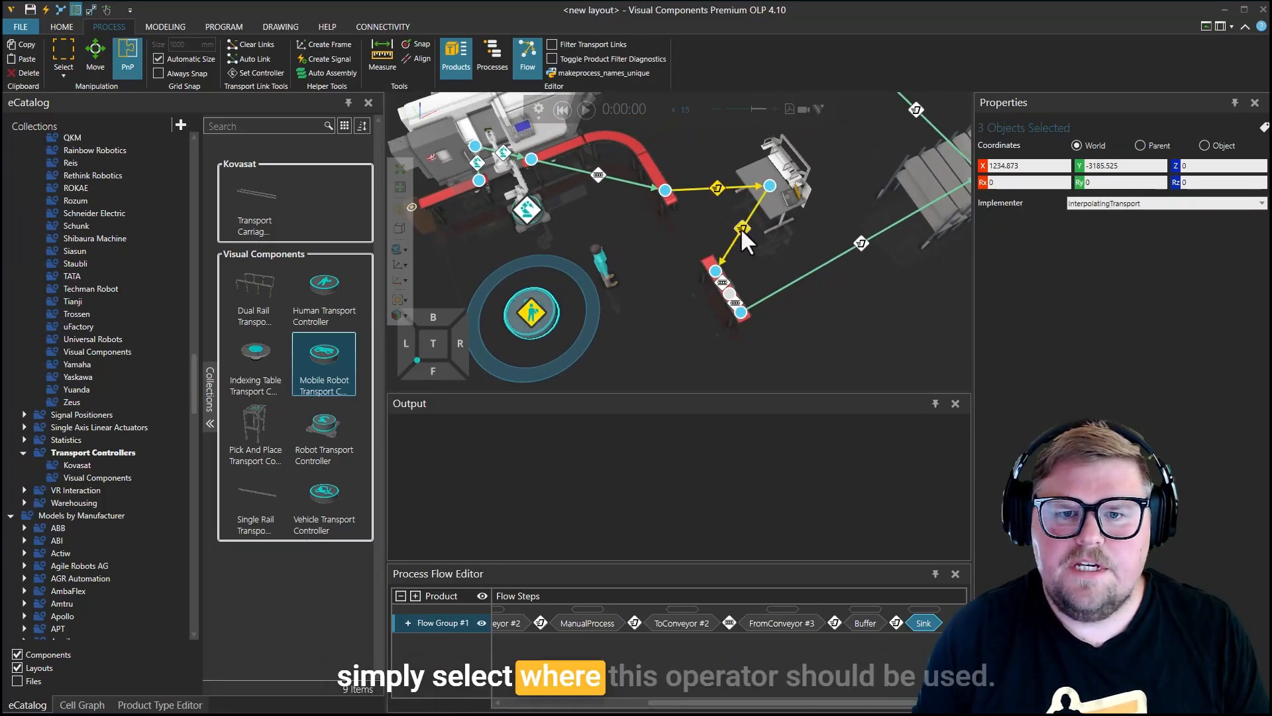
{"action": "right_click", "coordinate": [741, 227]}
{"action": "left_click", "coordinate": [790, 238]}
{"action": "left_click", "coordinate": [650, 332]}
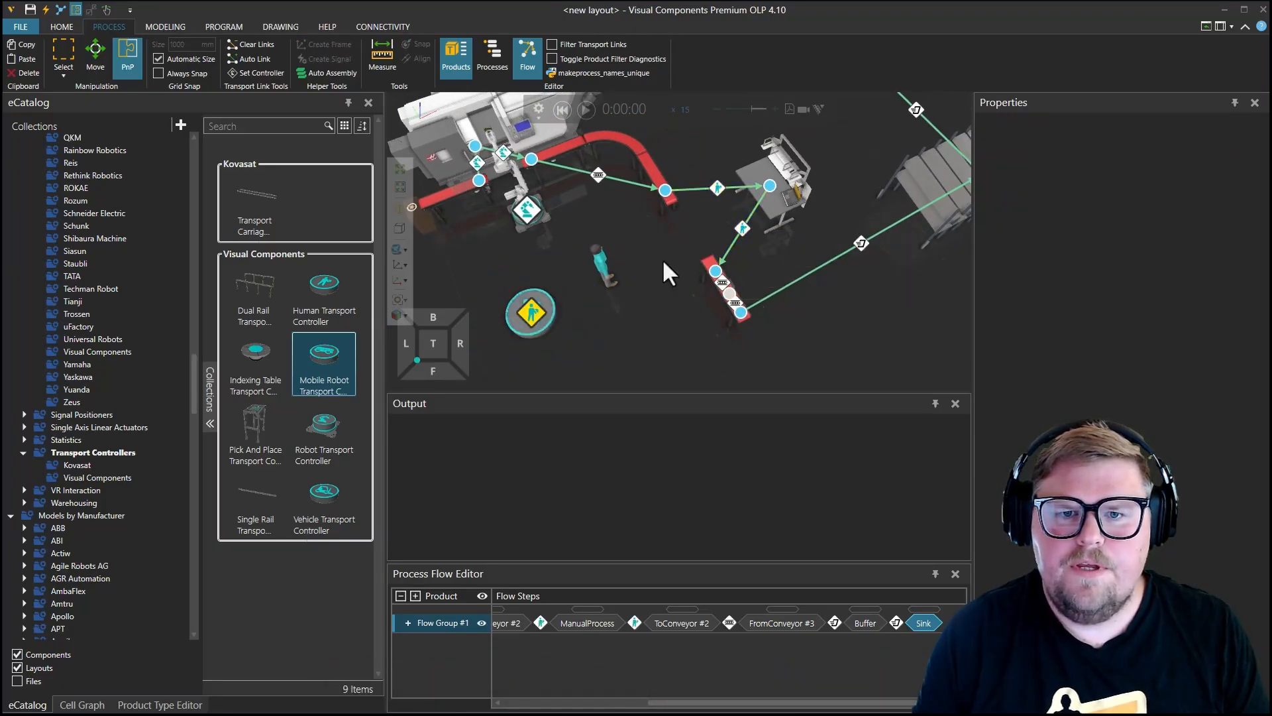
Step: Run the simulation to watch the operator serve the manual workstation, and reset it
{"action": "left_click", "coordinate": [586, 110]}
{"action": "scroll", "coordinate": [647, 245], "scroll_direction": "up", "scroll_amount": 1}
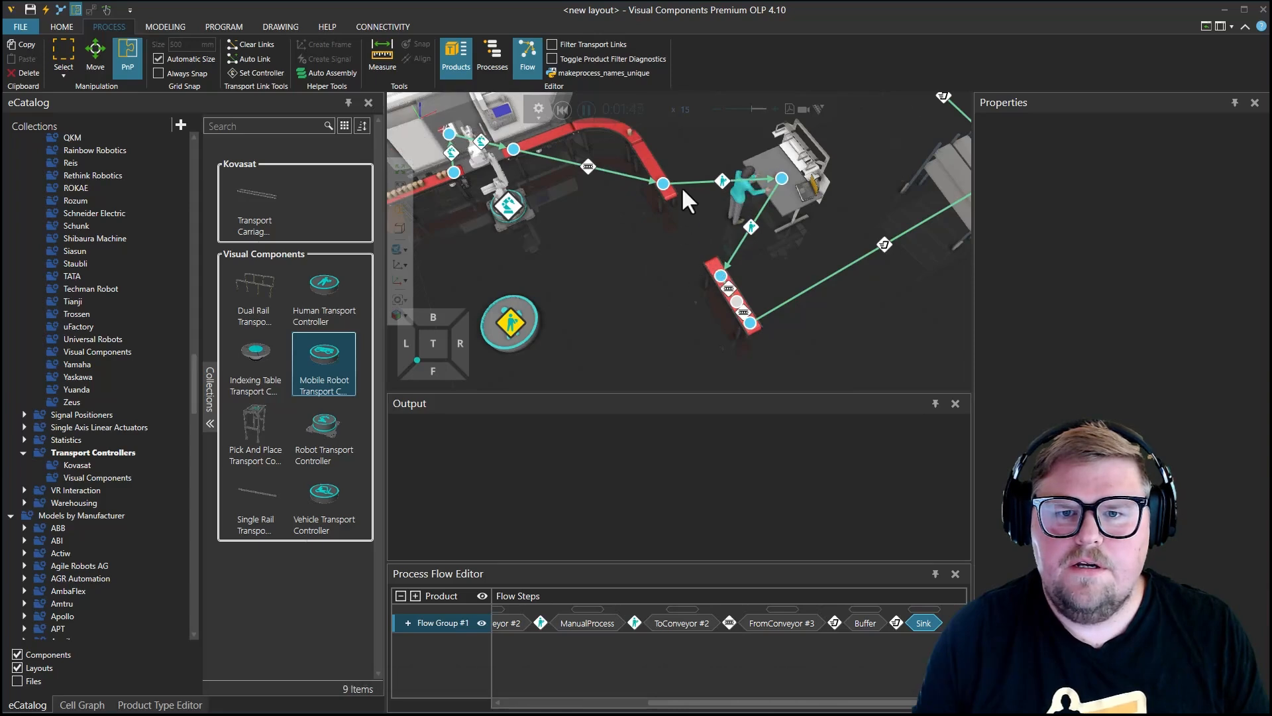
{"action": "left_click", "coordinate": [562, 109]}
Step: Replace the delay in the workstation's ManualProcess routine with a Work statement controlled by the Human Transport Controller
{"action": "double_click", "coordinate": [831, 179]}
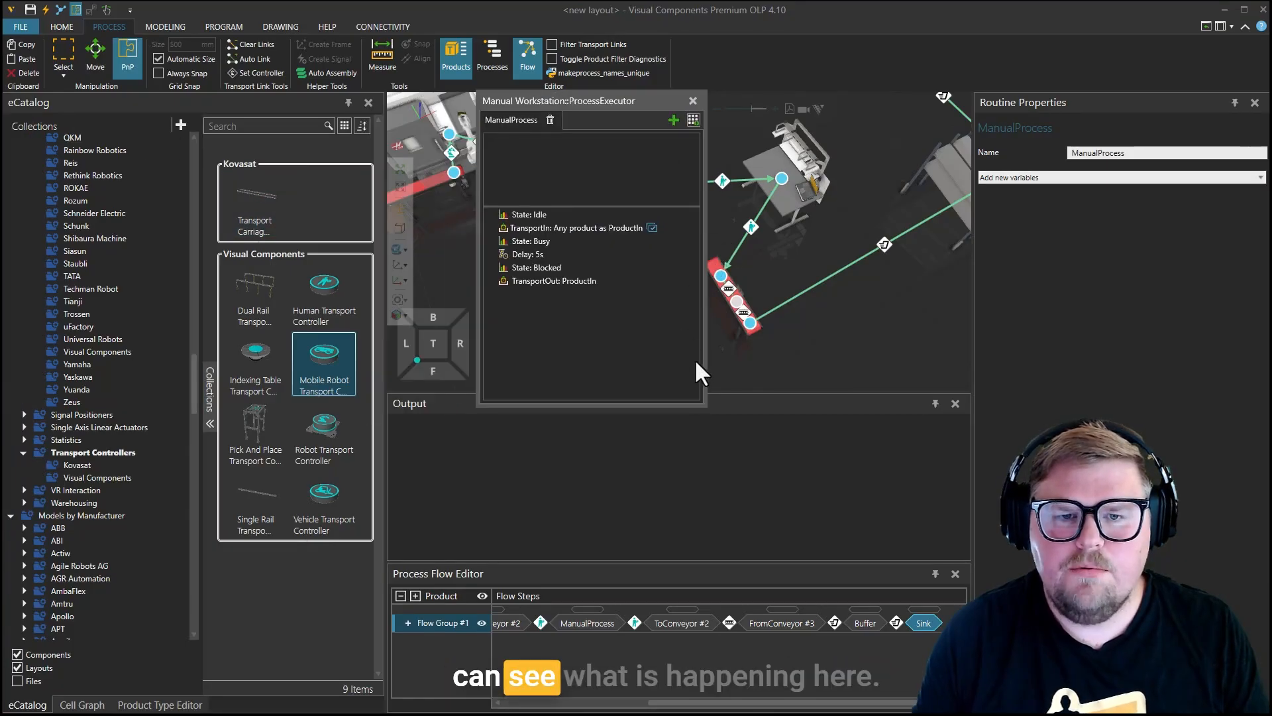
{"action": "left_click", "coordinate": [596, 253]}
{"action": "key", "text": "Delete"}
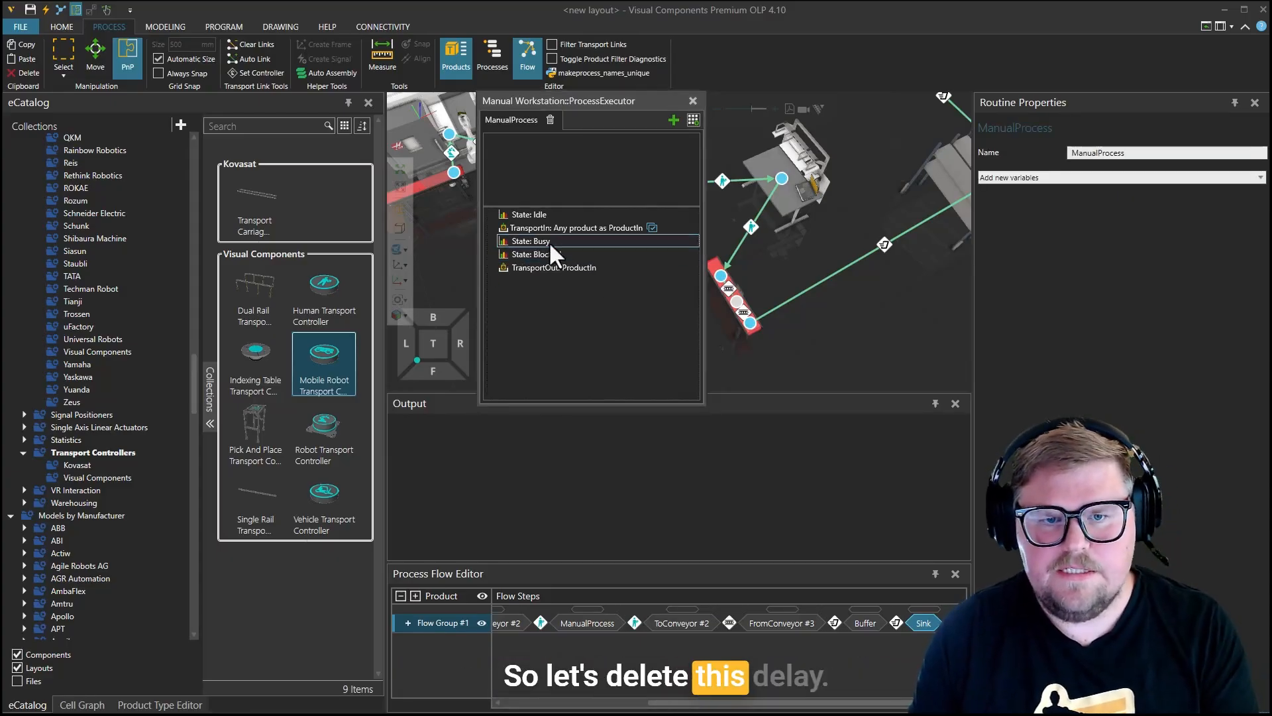
{"action": "left_click", "coordinate": [693, 121]}
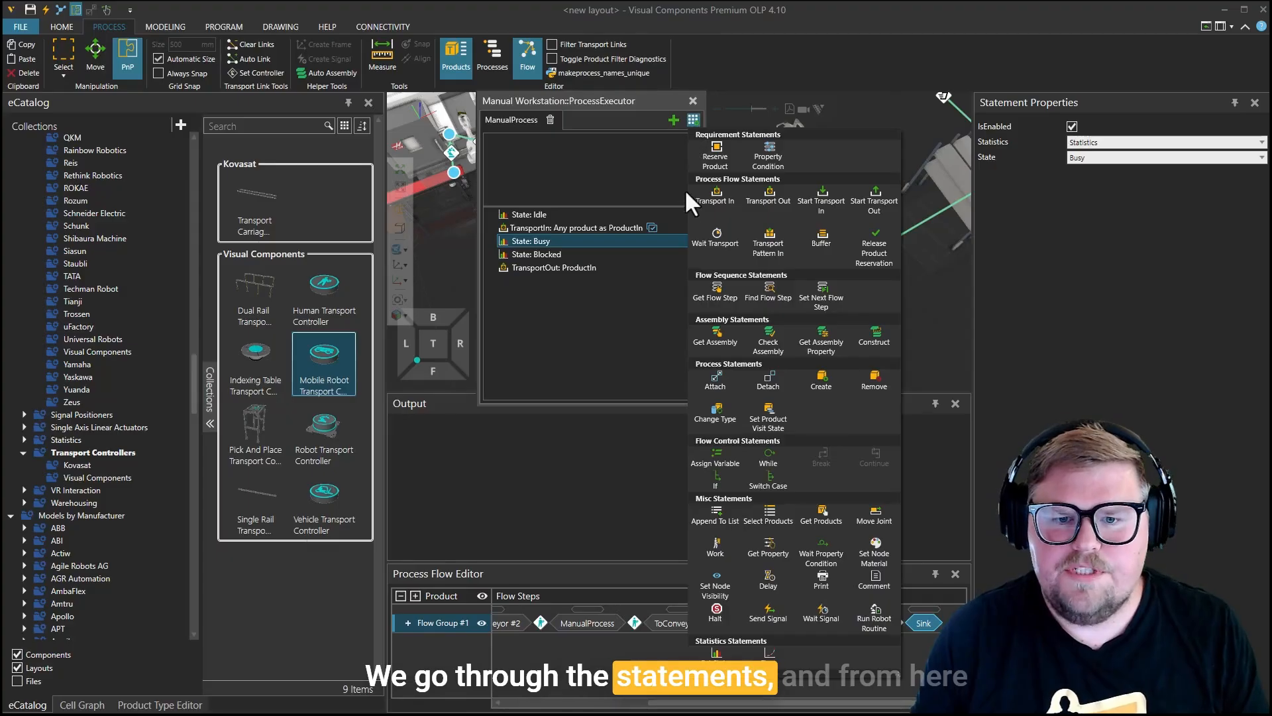
{"action": "left_click", "coordinate": [719, 559]}
{"action": "left_click", "coordinate": [582, 253]}
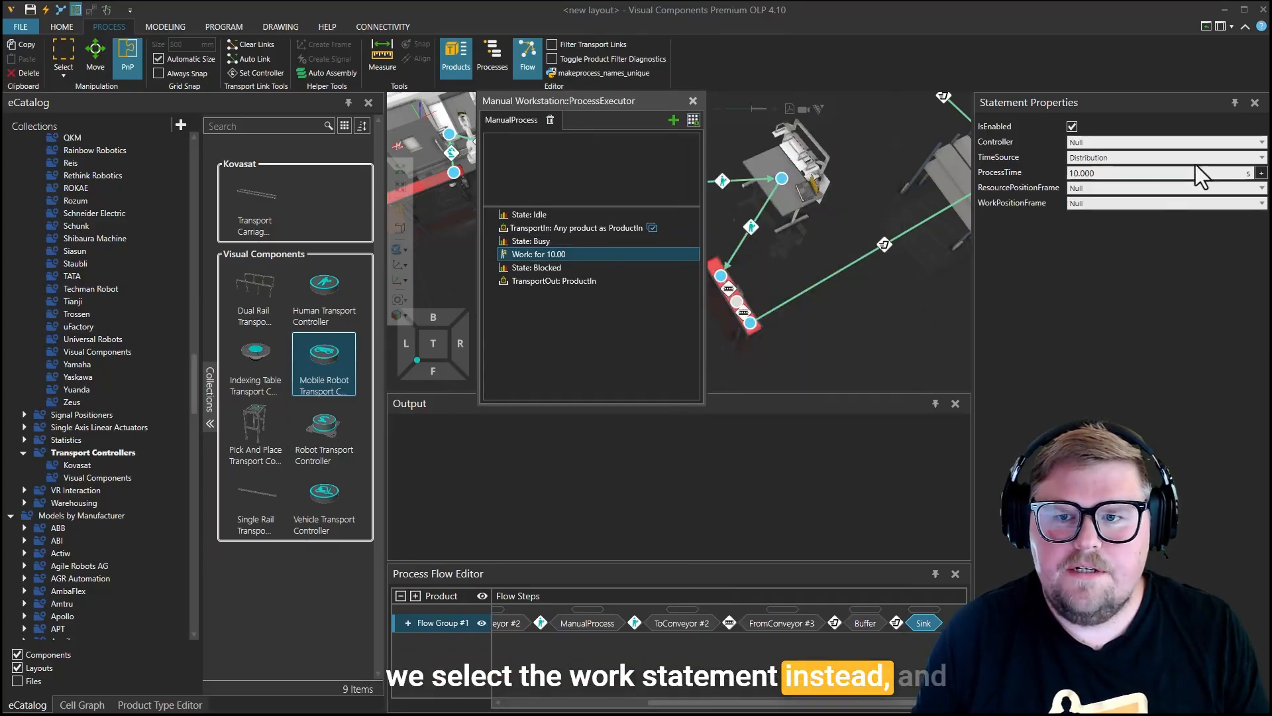
{"action": "left_click", "coordinate": [1184, 141]}
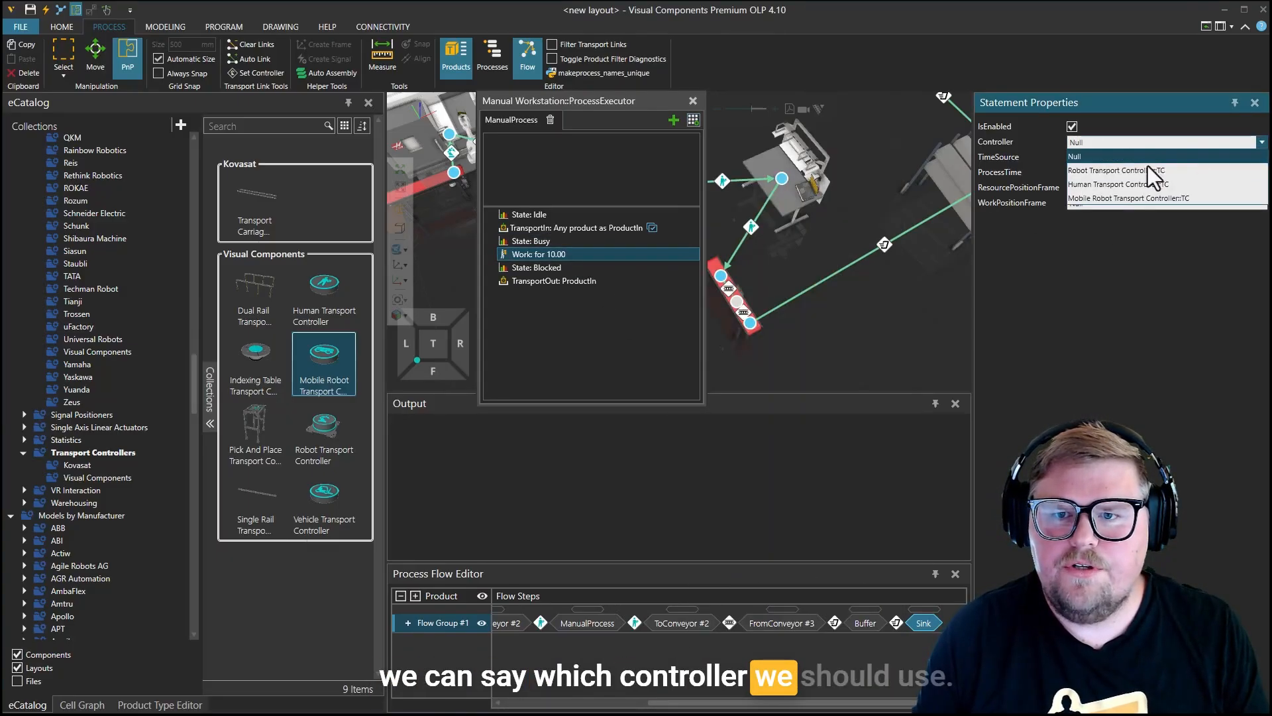
{"action": "left_click", "coordinate": [1120, 185]}
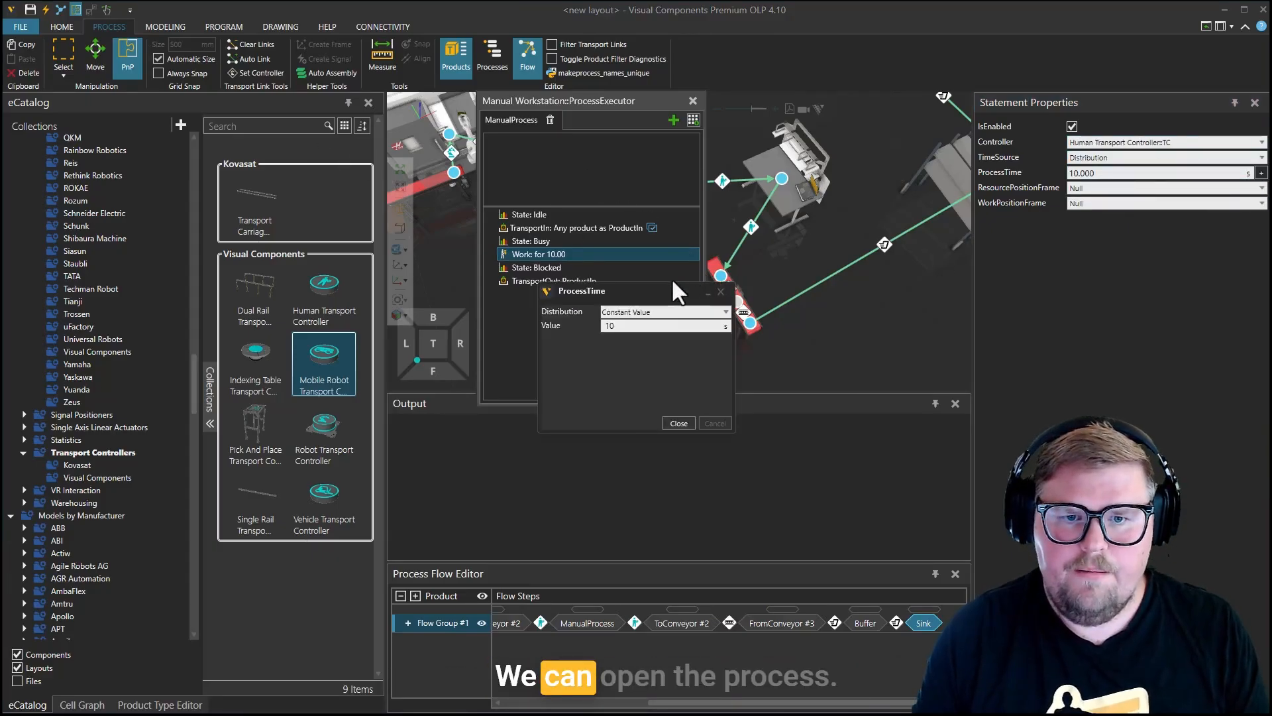
Step: Set the Work statement's process time to a normal distribution with mean 15 s and standard deviation 2 s, and close the routine editor
{"action": "left_click_drag", "start_coordinate": [653, 297], "coordinate": [725, 187]}
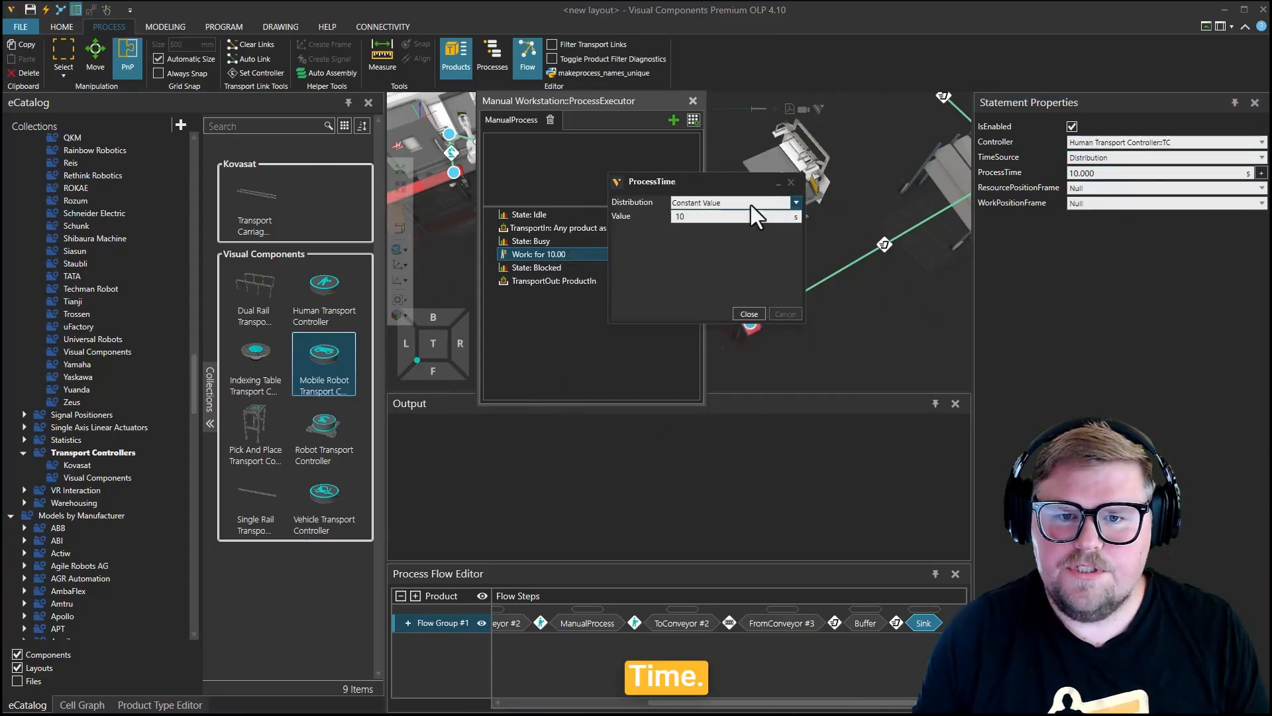
{"action": "left_click", "coordinate": [751, 203]}
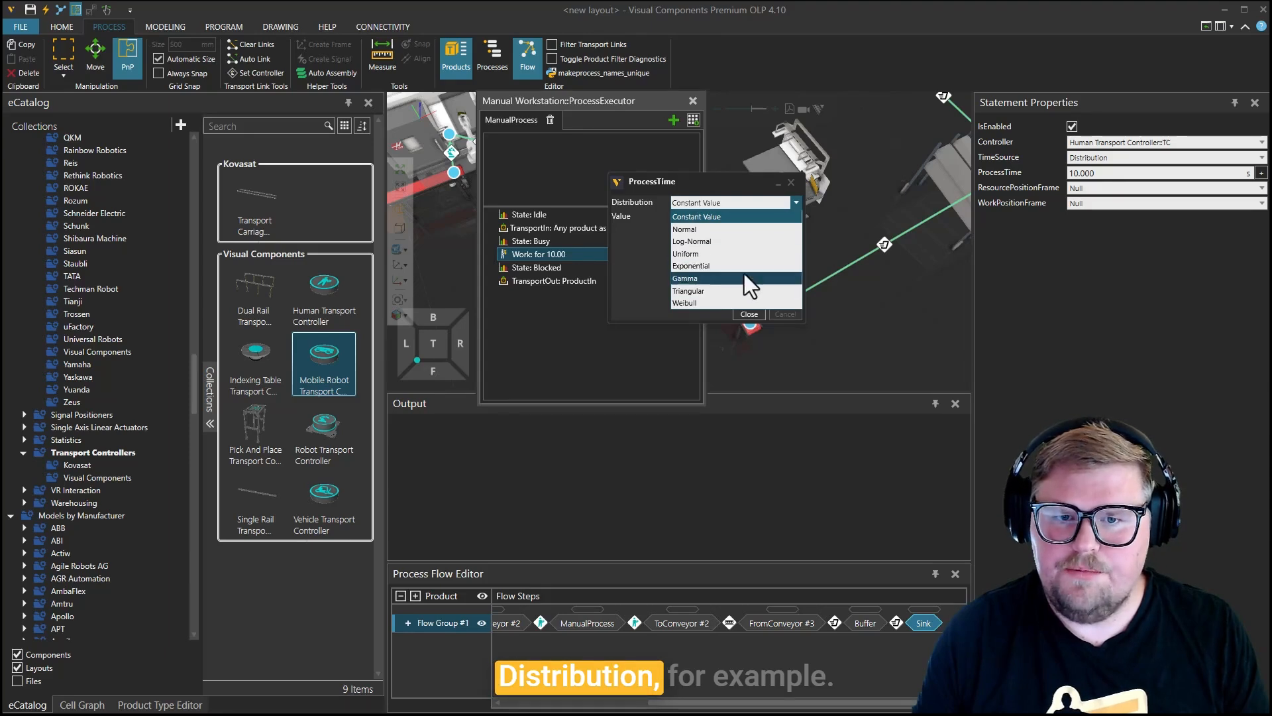
{"action": "left_click", "coordinate": [742, 229]}
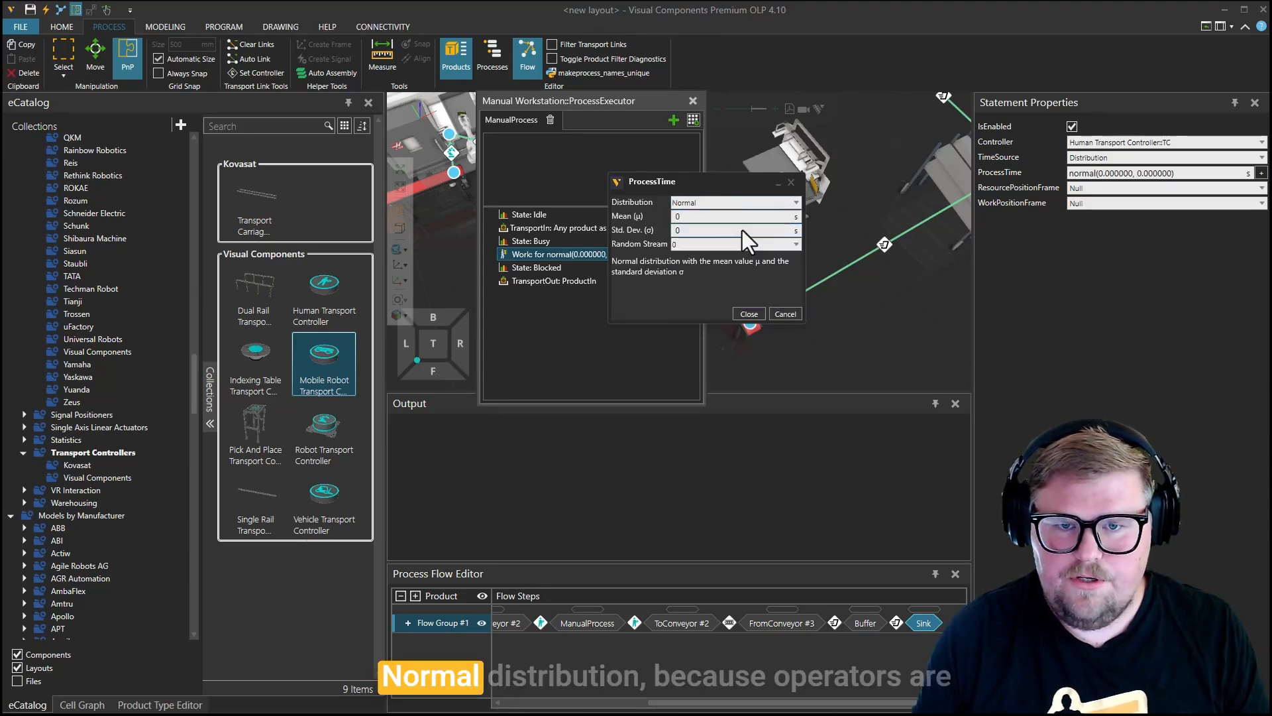
{"action": "type", "text": "15"}
{"action": "key", "text": "Tab"}
{"action": "type", "text": "2"}
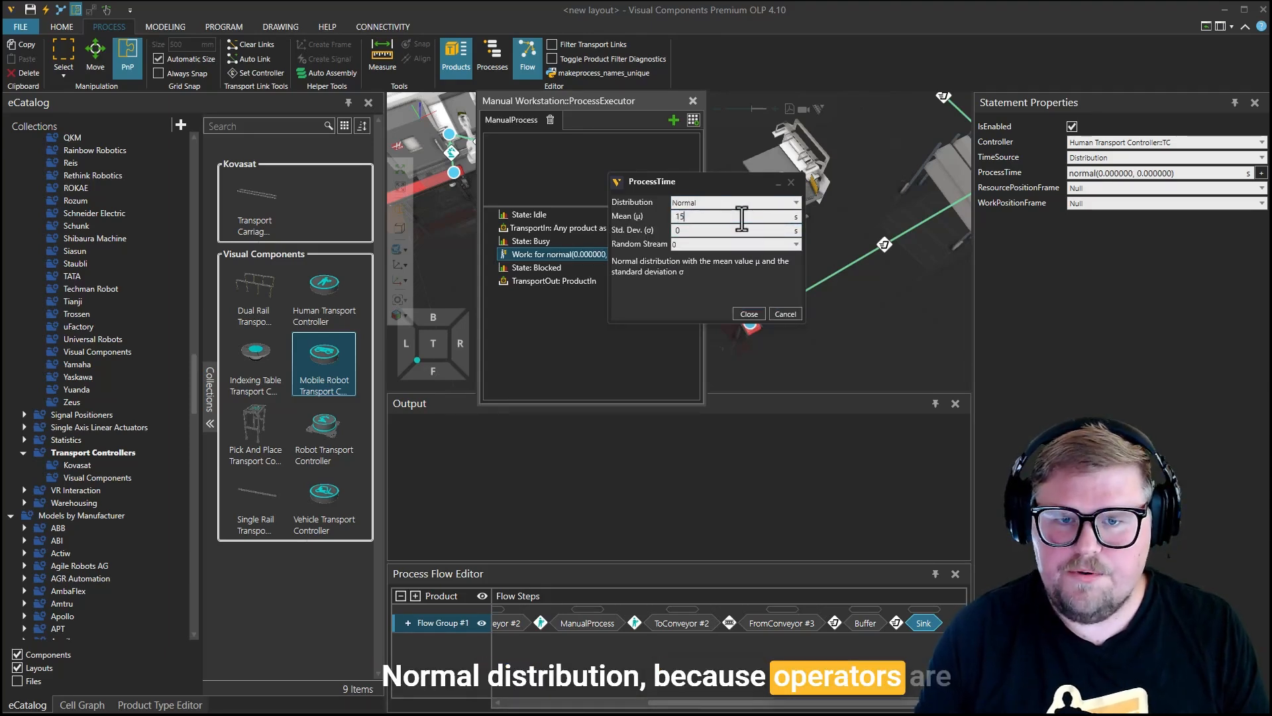
{"action": "key", "text": "Return"}
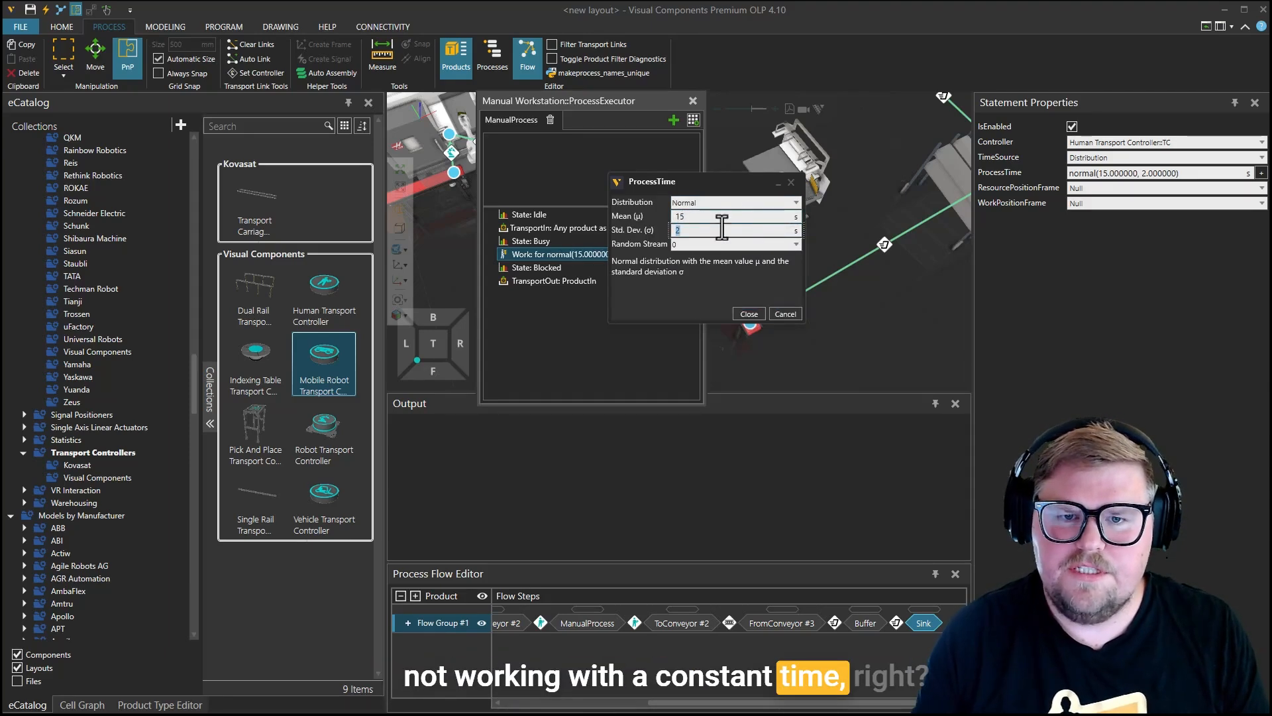
{"action": "left_click", "coordinate": [742, 315]}
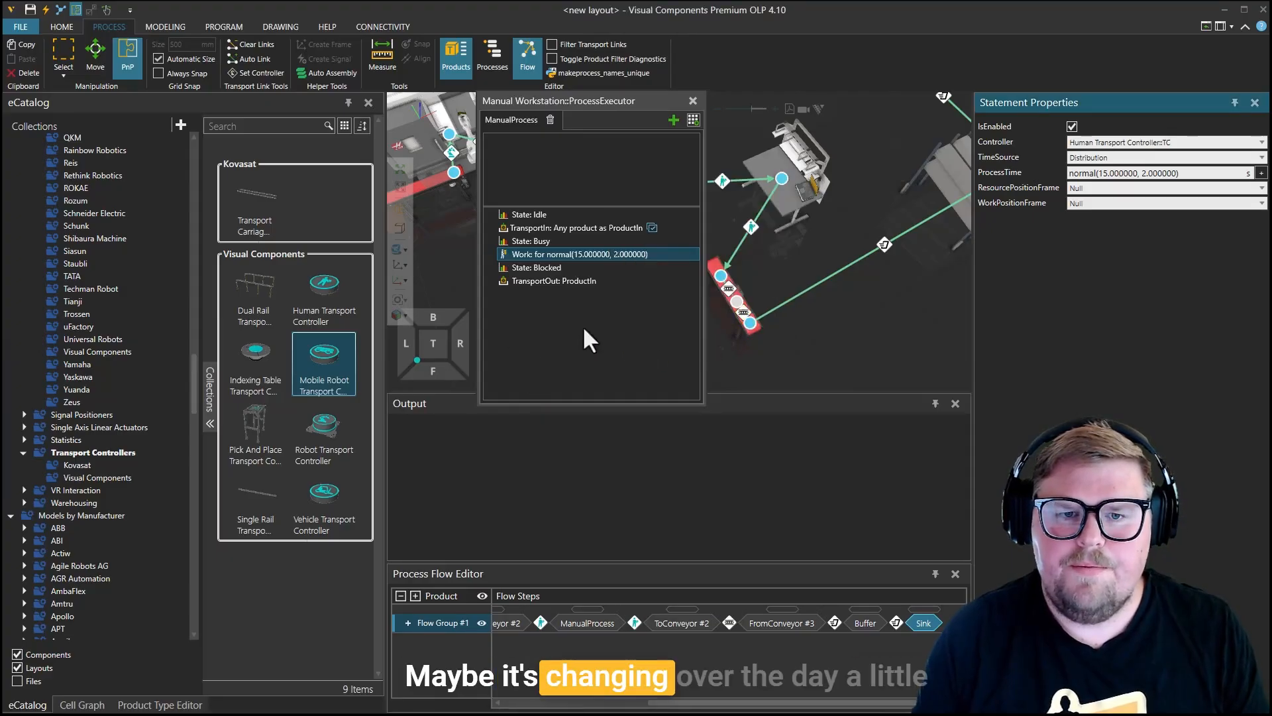
{"action": "left_click", "coordinate": [693, 101]}
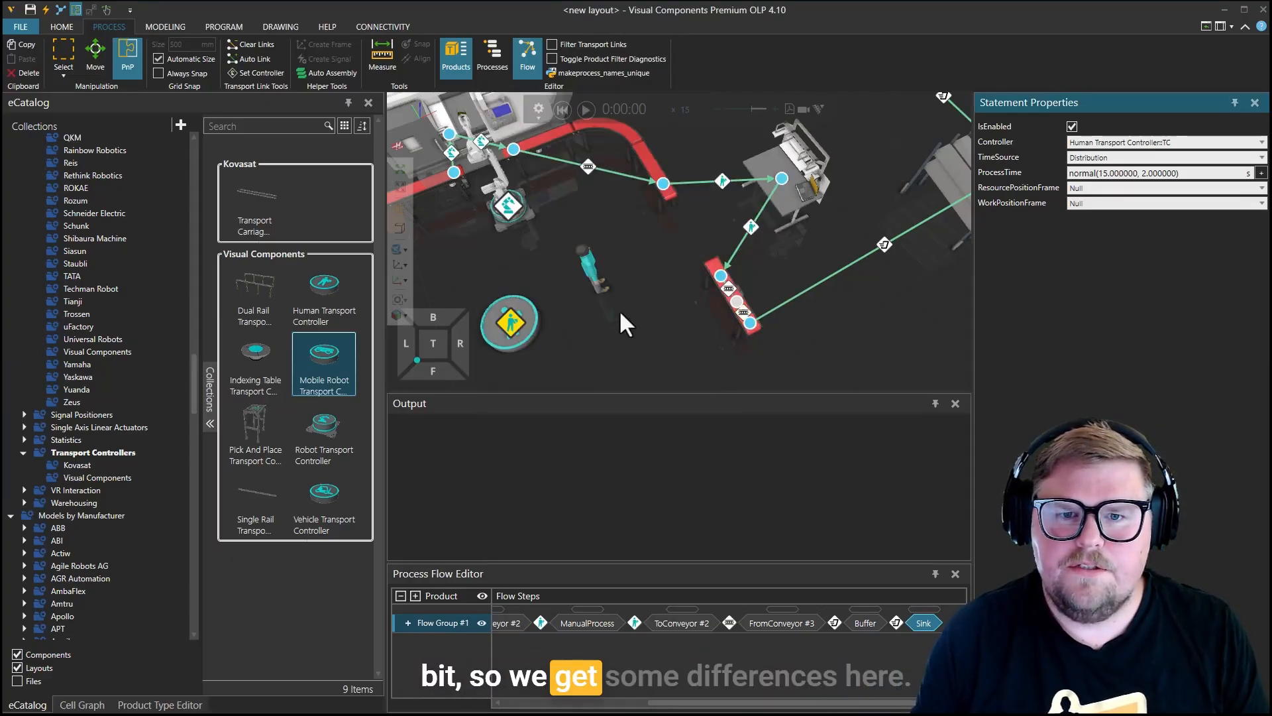
Step: Set the resource approach of From Conveyor Process #2 and To Conveyor Process #2 to Left
{"action": "scroll", "coordinate": [639, 225], "scroll_direction": "up", "scroll_amount": 5}
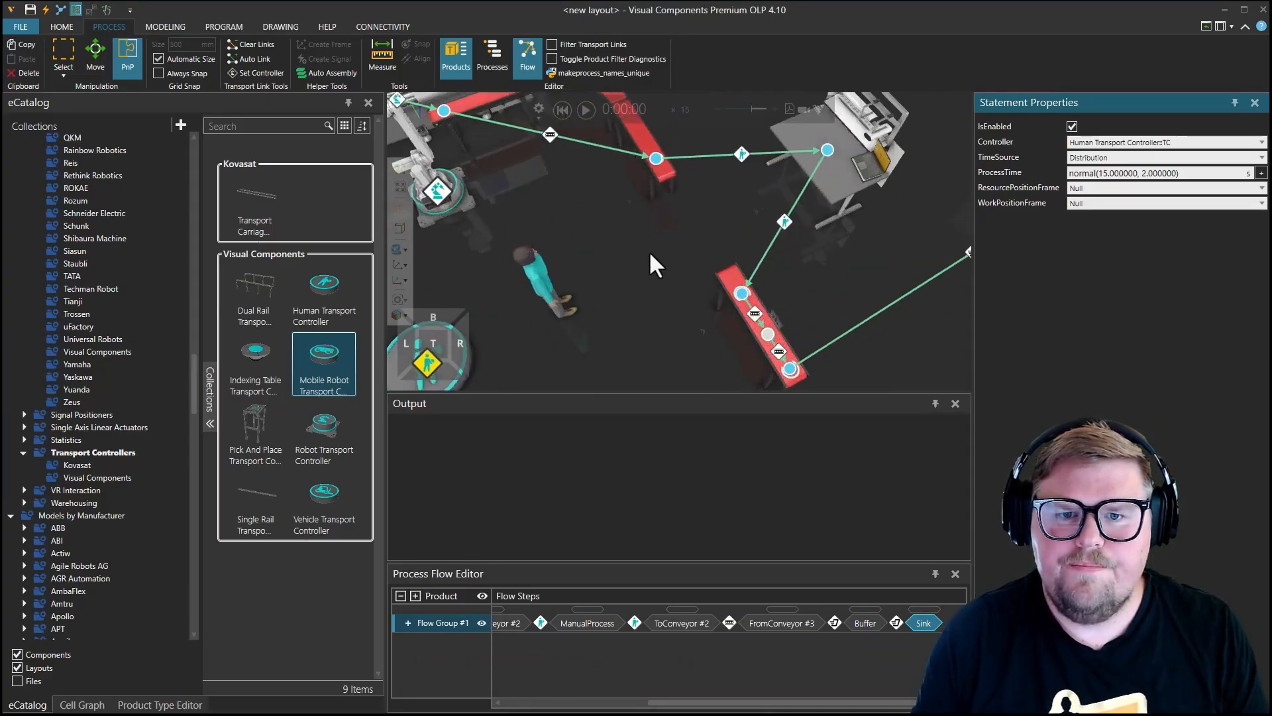
{"action": "scroll", "coordinate": [676, 286], "scroll_direction": "up", "scroll_amount": 3}
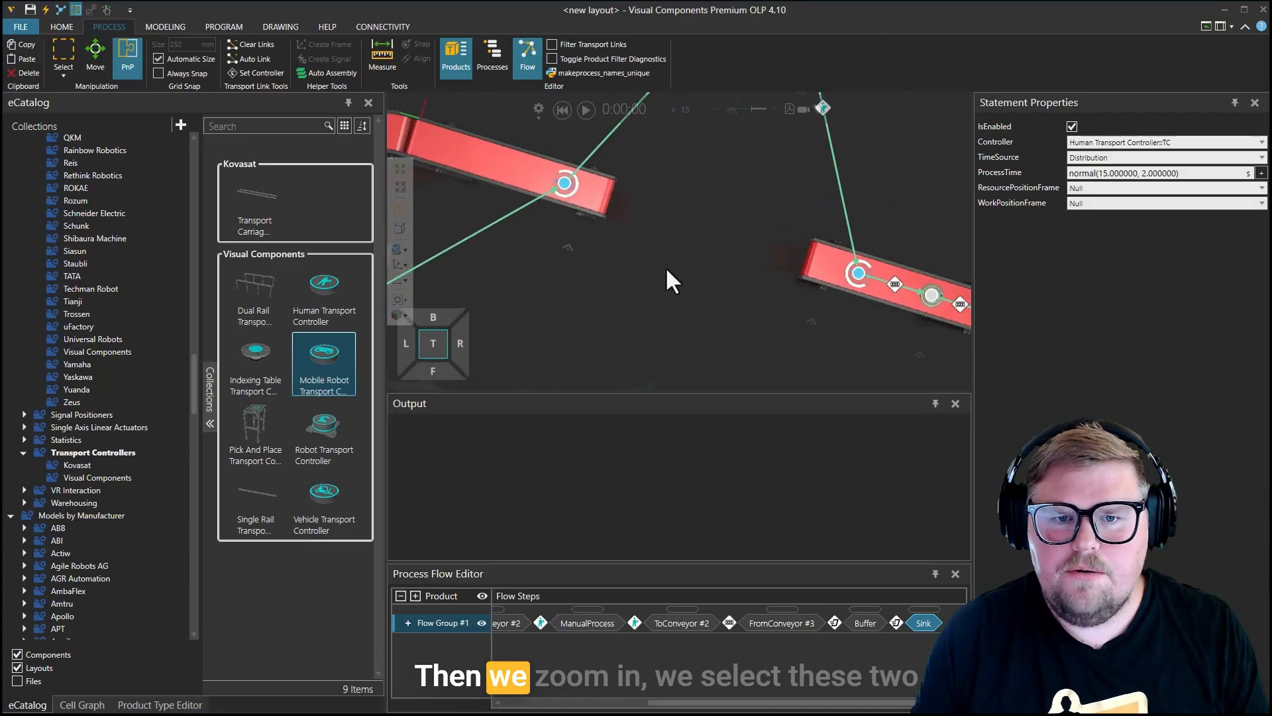
{"action": "left_click", "coordinate": [573, 188]}
{"action": "left_click", "coordinate": [828, 286], "text": "ctrl"}
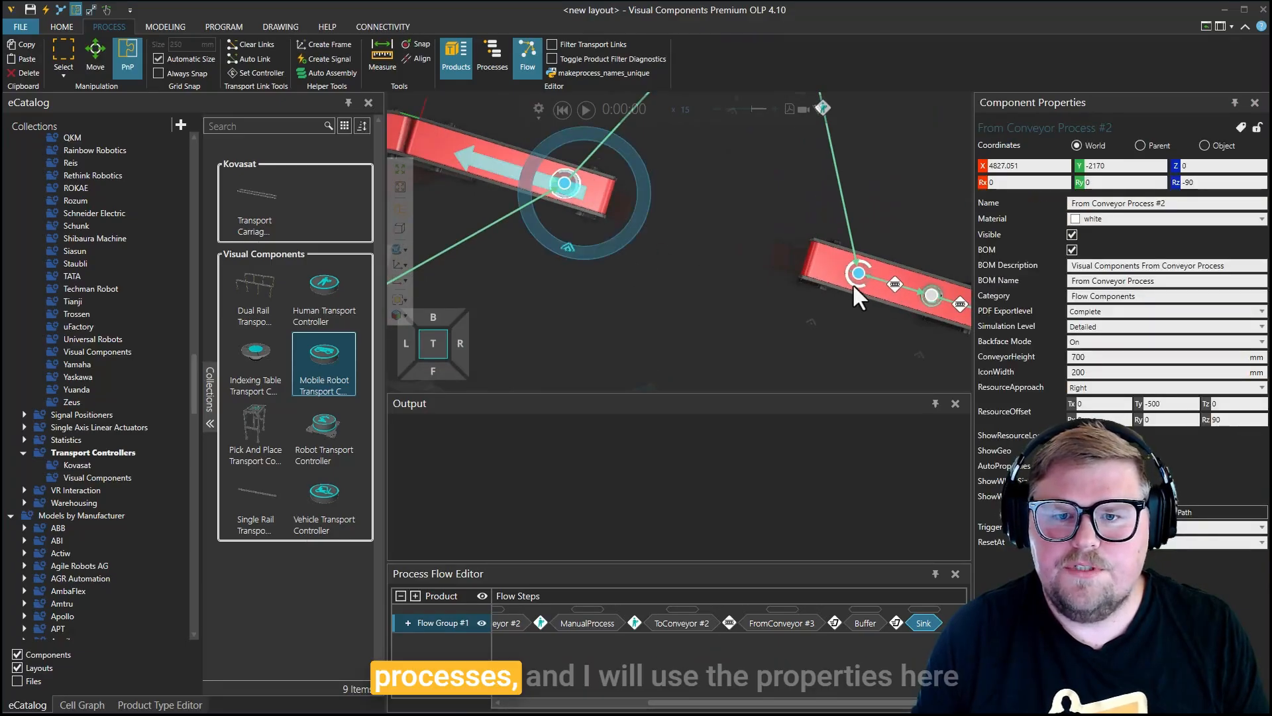
{"action": "left_click", "coordinate": [1145, 387]}
{"action": "left_click", "coordinate": [1145, 388]}
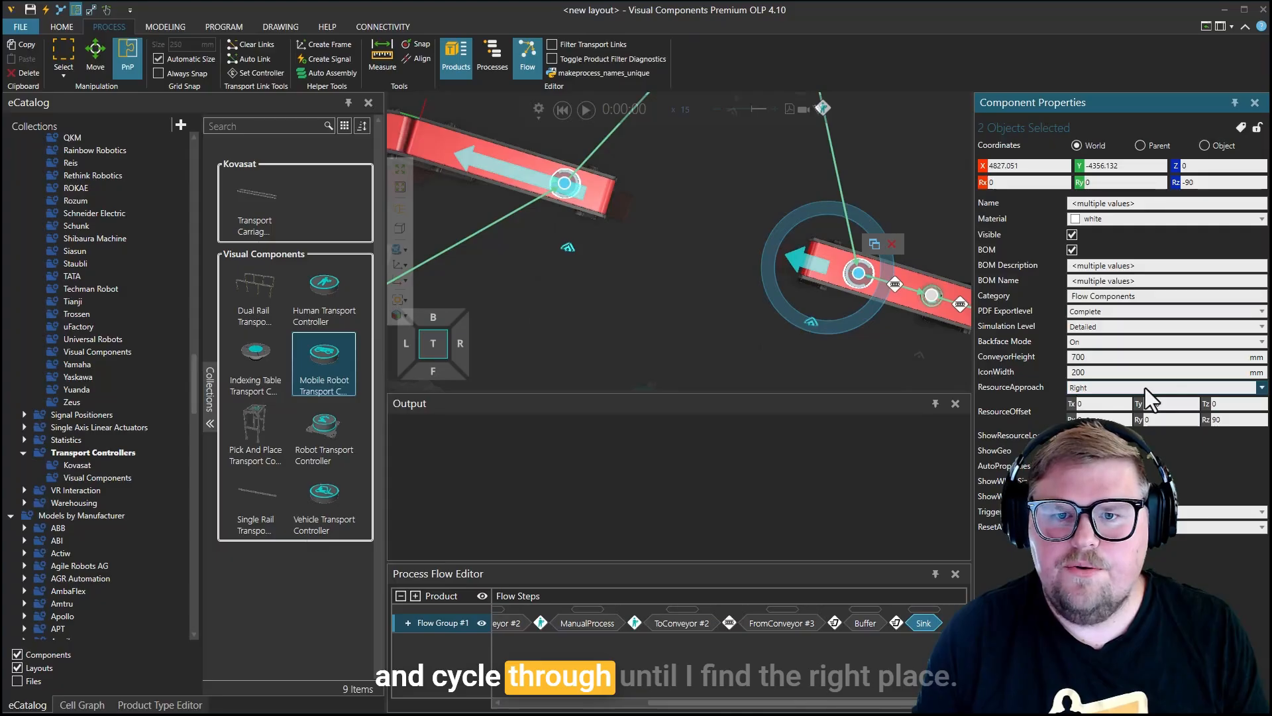
{"action": "scroll", "coordinate": [1145, 388], "scroll_direction": "up", "scroll_amount": 1}
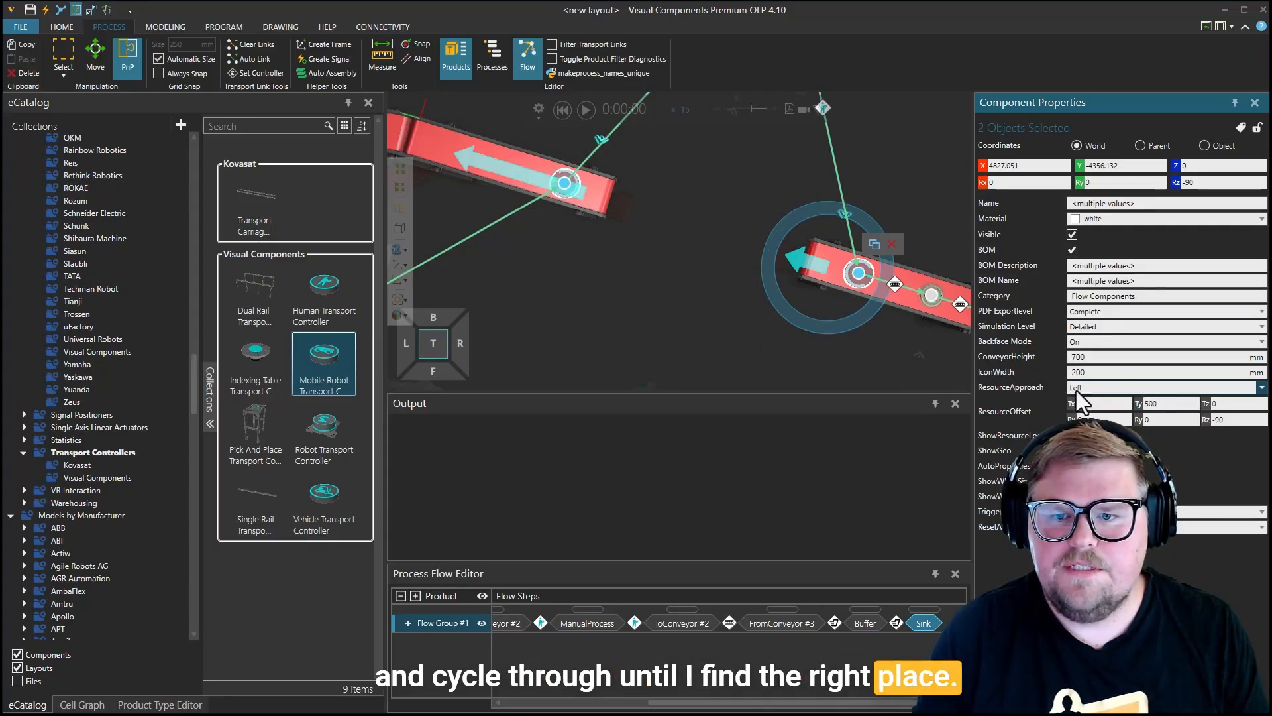
Step: Move the shifted To Conveyor Process #2 back to the start of the short exit conveyor and deselect it
{"action": "left_click", "coordinate": [607, 316]}
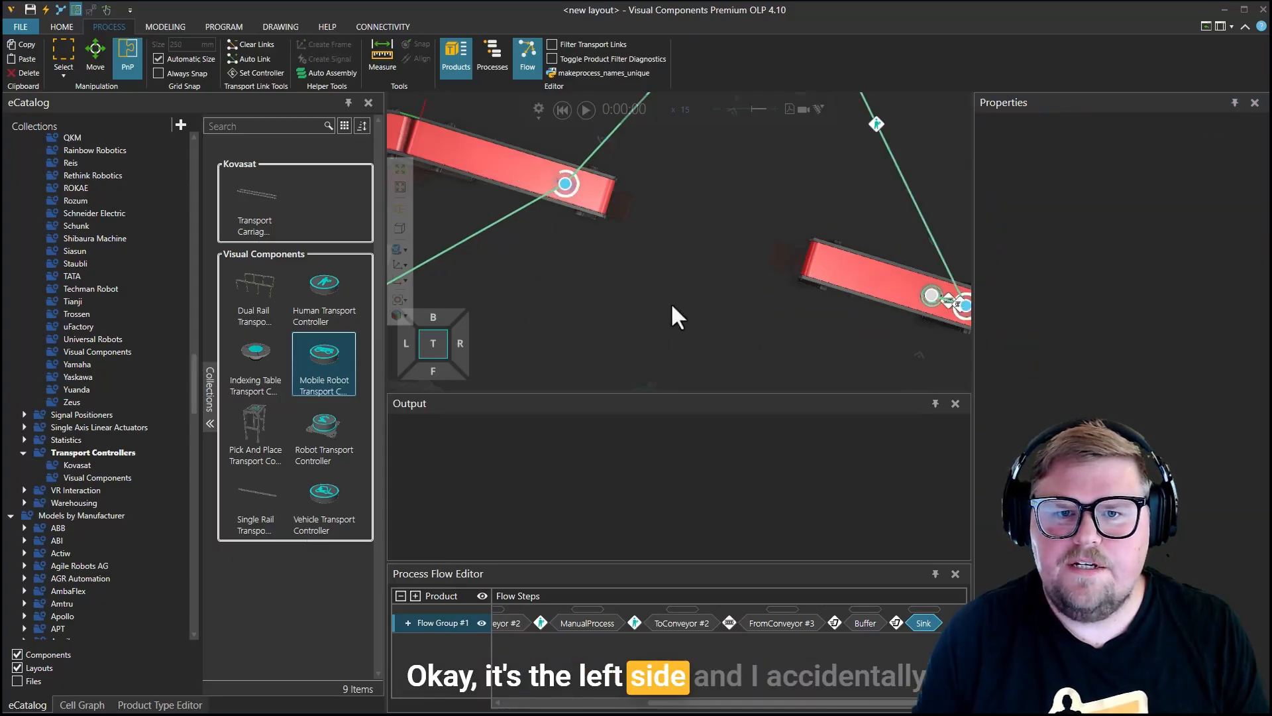
{"action": "middle_click_drag", "start_coordinate": [858, 375], "coordinate": [842, 314]}
{"action": "left_click_drag", "start_coordinate": [872, 302], "coordinate": [757, 289]}
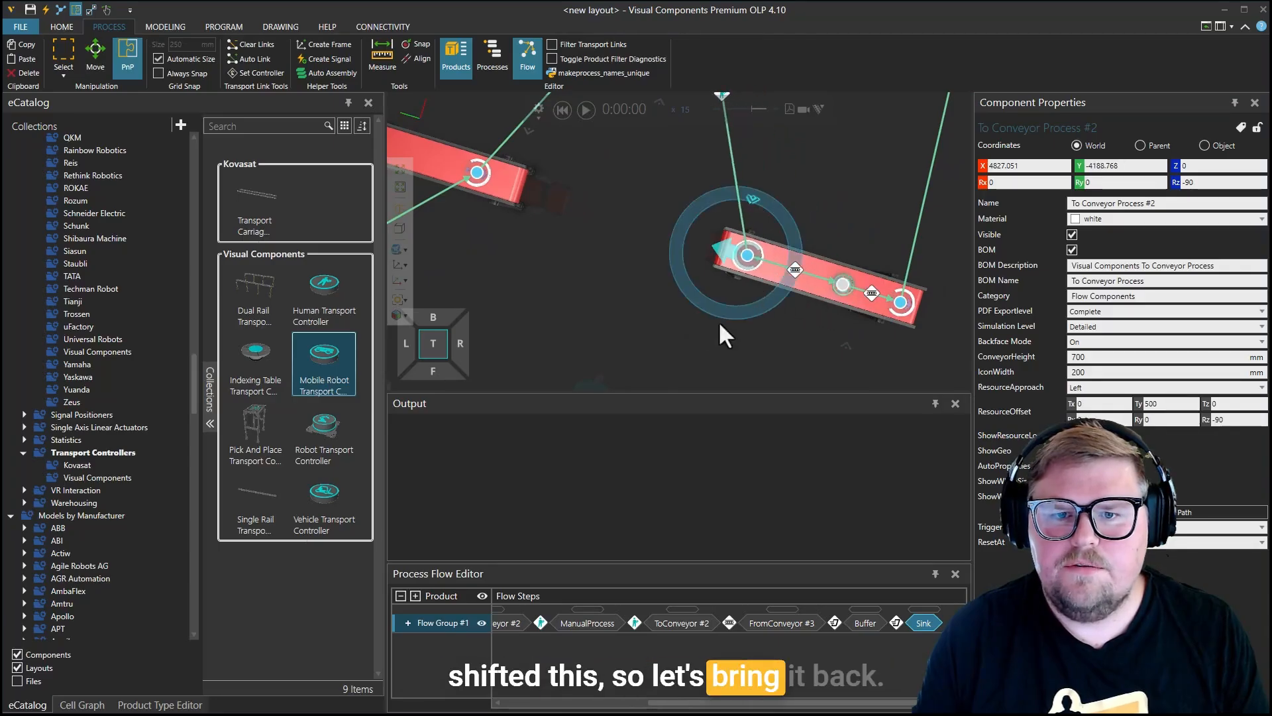
{"action": "left_click", "coordinate": [591, 303]}
Step: Run the simulation at 2.7x speed, inspect the properties of the transport link leaving the manual workstation, and reset the simulation
{"action": "scroll", "coordinate": [591, 303], "scroll_direction": "down", "scroll_amount": 3}
{"action": "right_click_drag", "start_coordinate": [593, 305], "coordinate": [688, 316]}
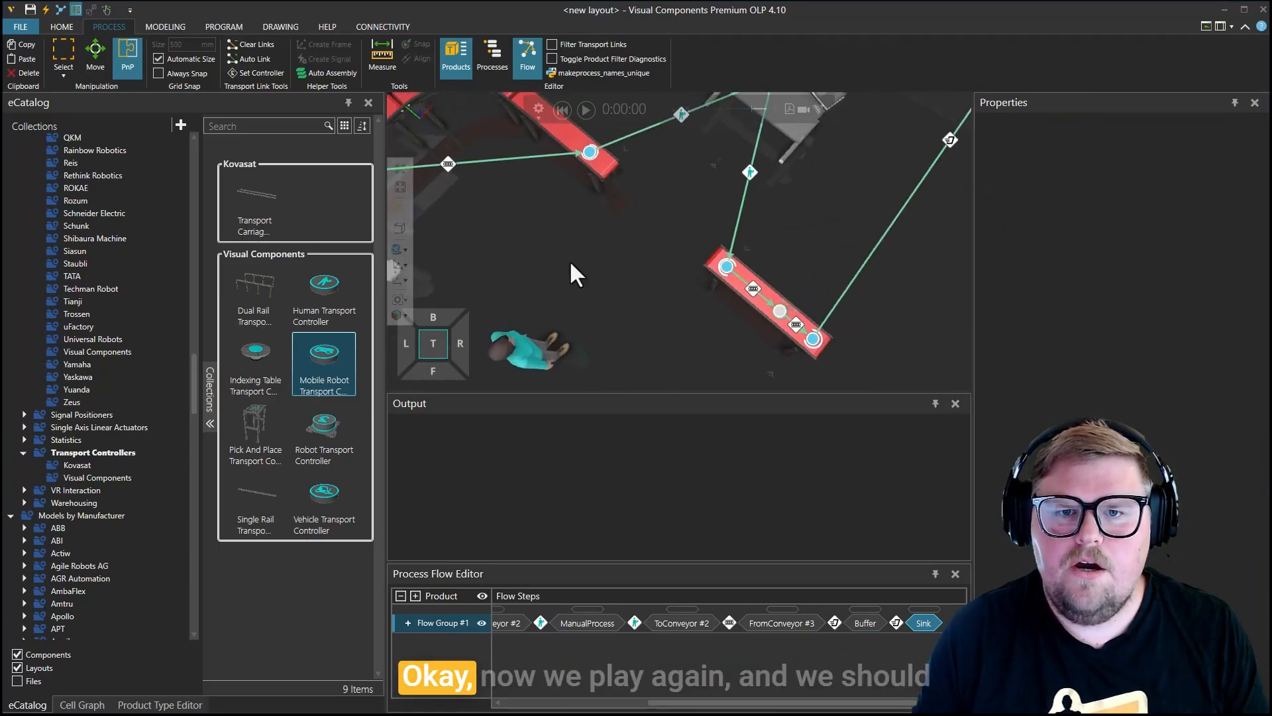
{"action": "scroll", "coordinate": [592, 250], "scroll_direction": "down", "scroll_amount": 3}
{"action": "left_click", "coordinate": [586, 110]}
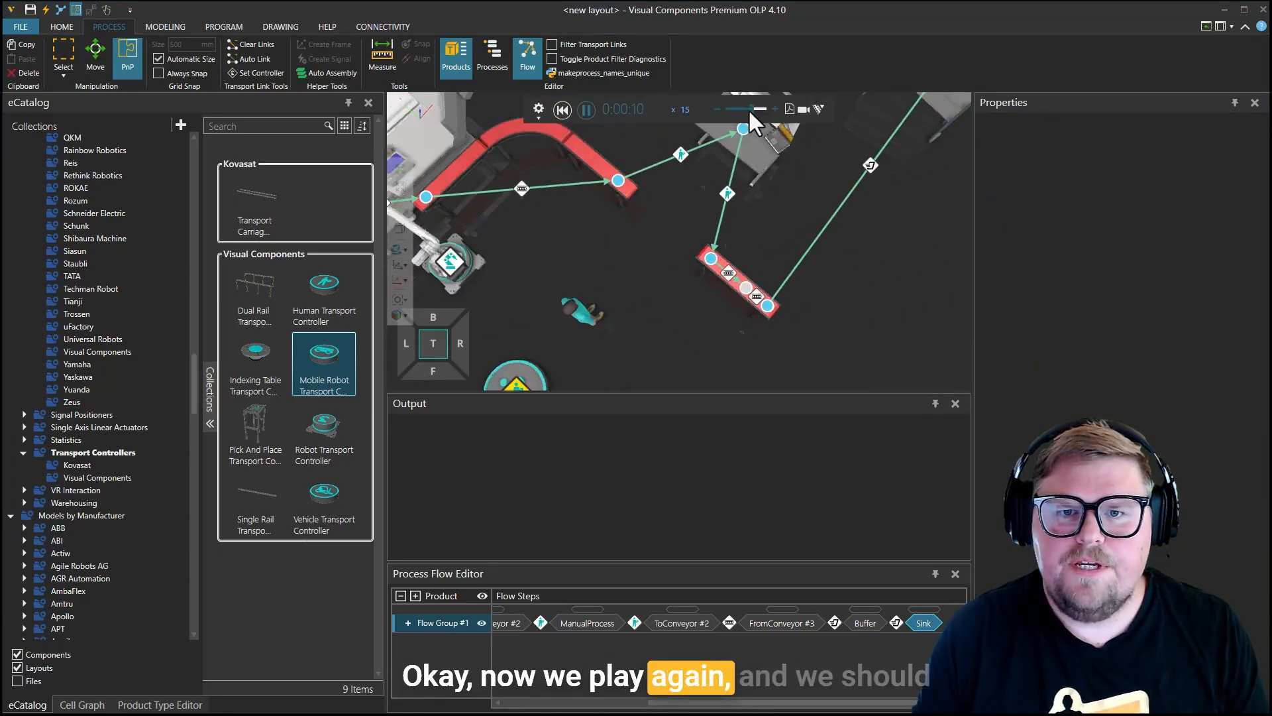
{"action": "left_click_drag", "start_coordinate": [749, 110], "coordinate": [746, 109]}
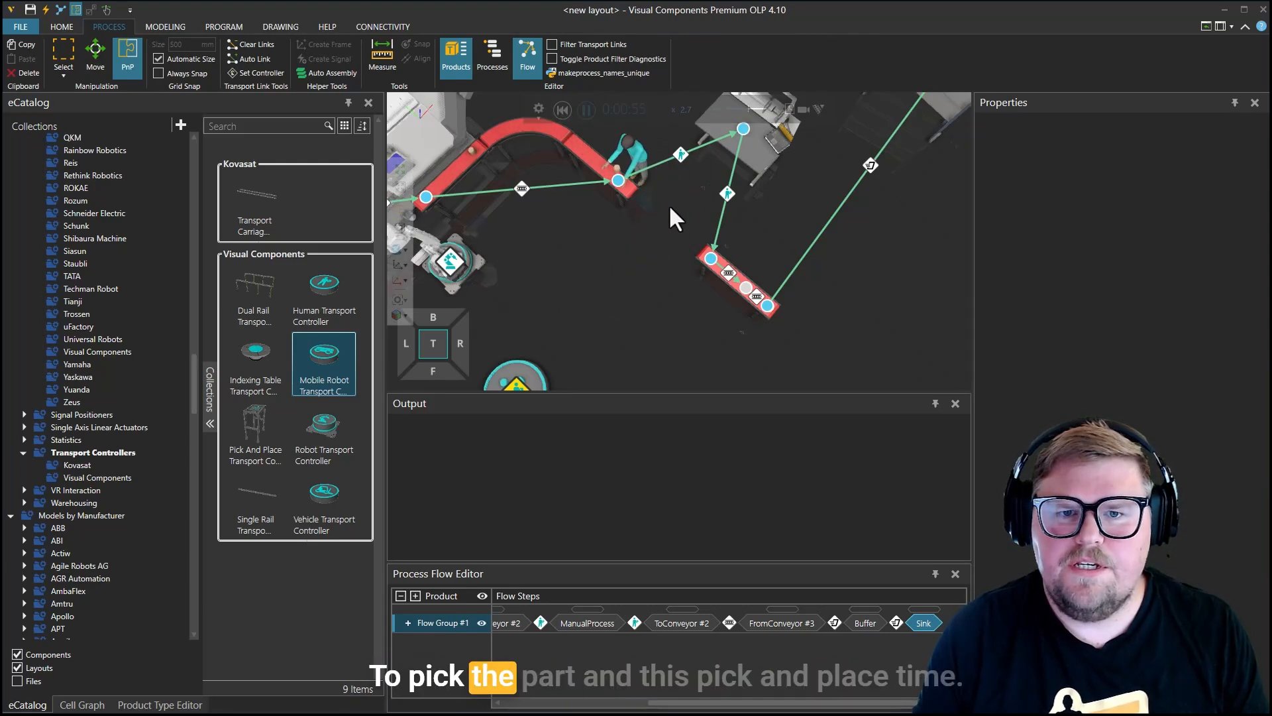
{"action": "middle_click_drag", "start_coordinate": [655, 261], "coordinate": [640, 266]}
{"action": "left_click", "coordinate": [707, 196]}
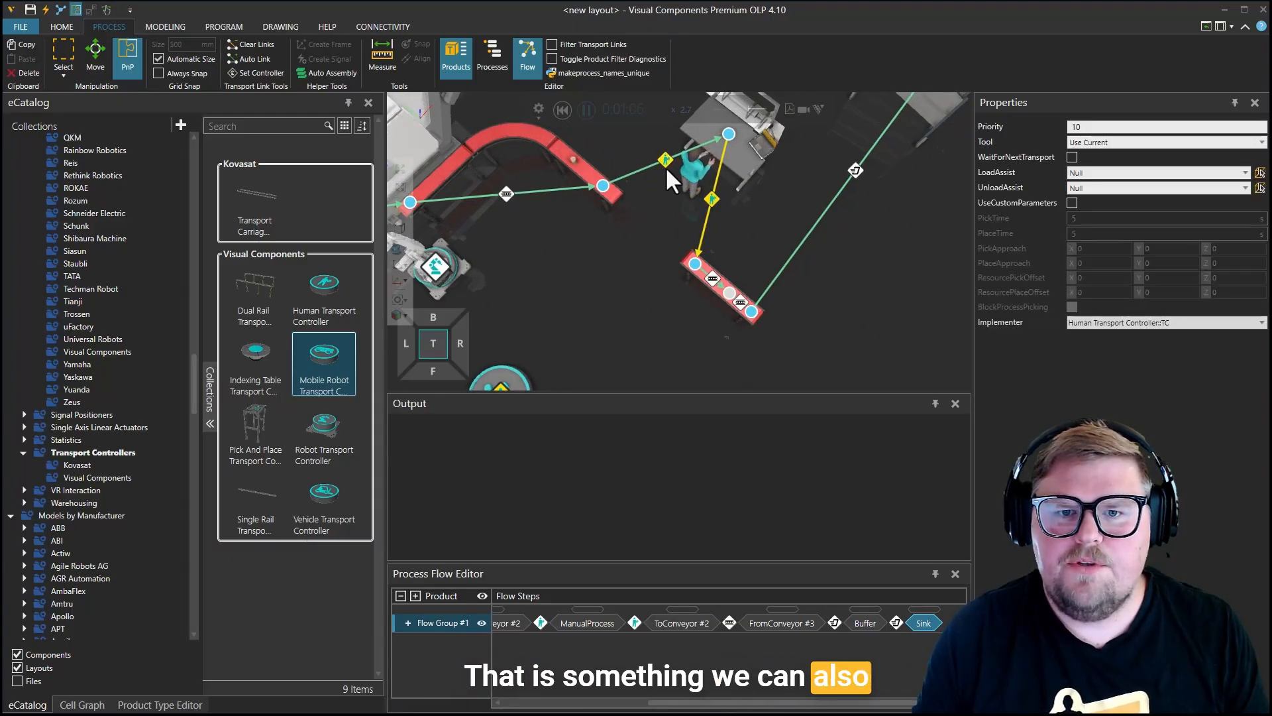
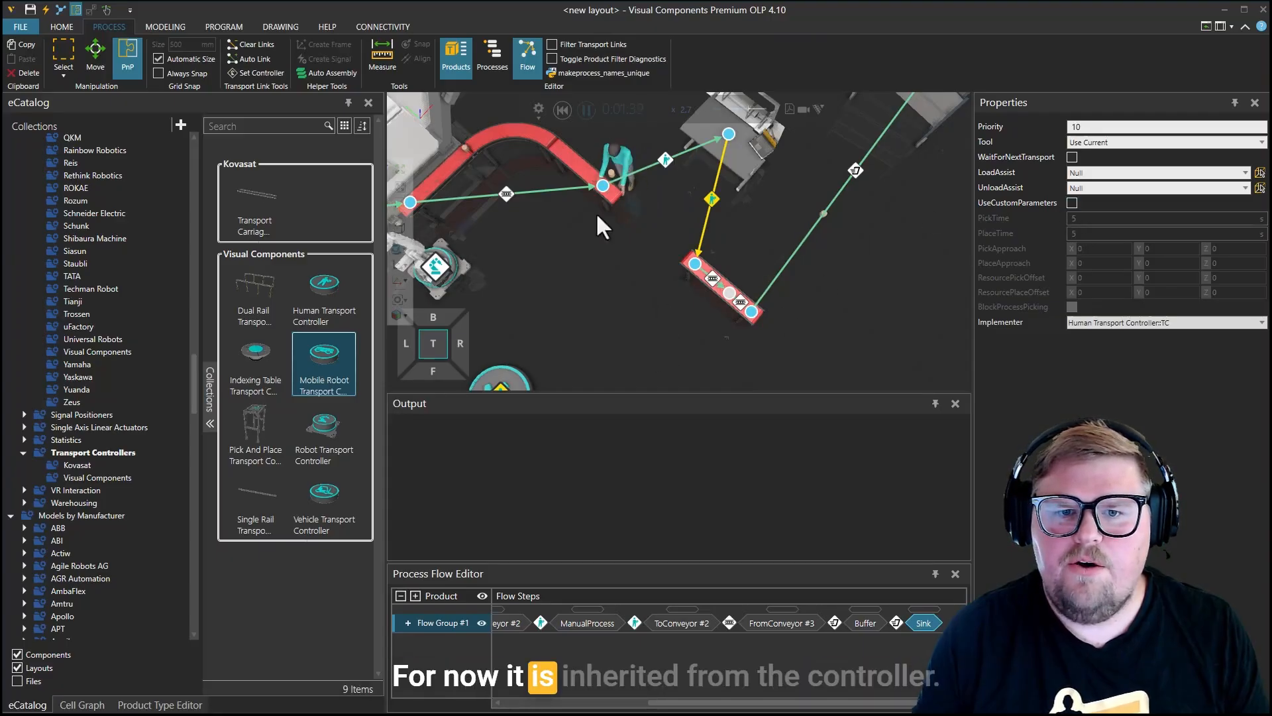
{"action": "left_click", "coordinate": [562, 111]}
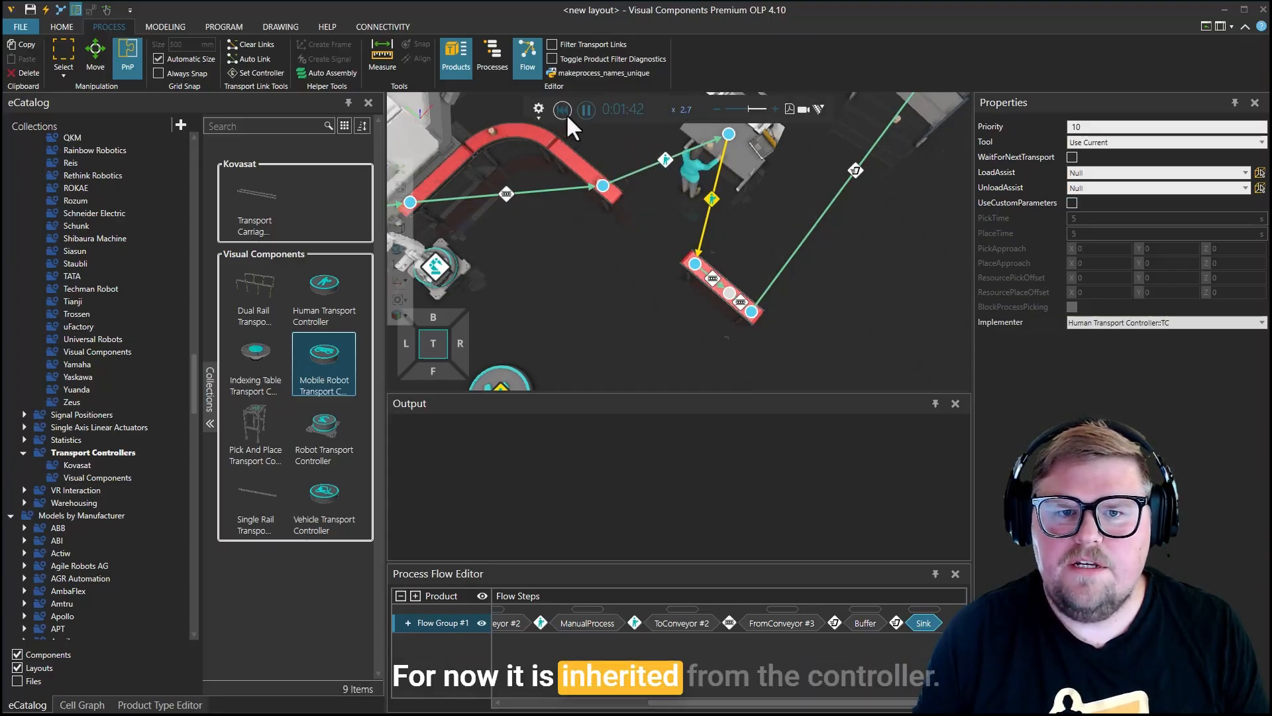
Step: Set the Human Transport Controller's default link pick time and place time to 2 s each
{"action": "left_click", "coordinate": [523, 377]}
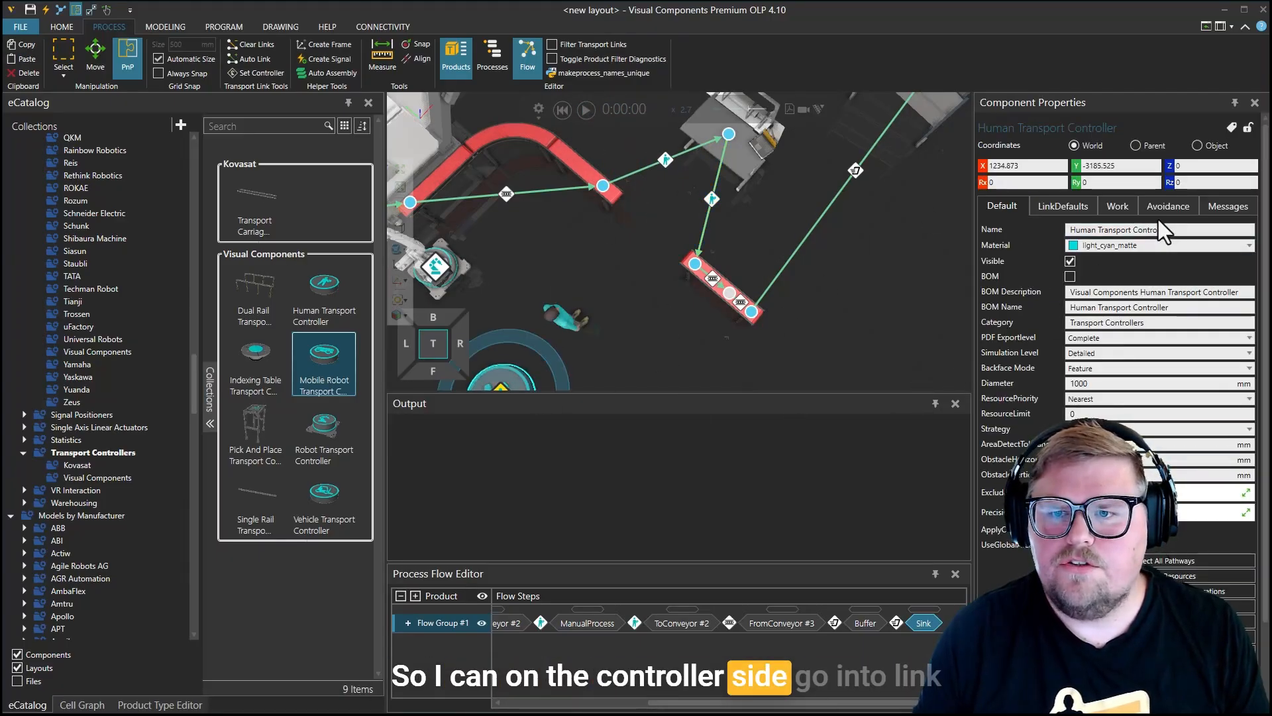
{"action": "left_click", "coordinate": [1063, 204]}
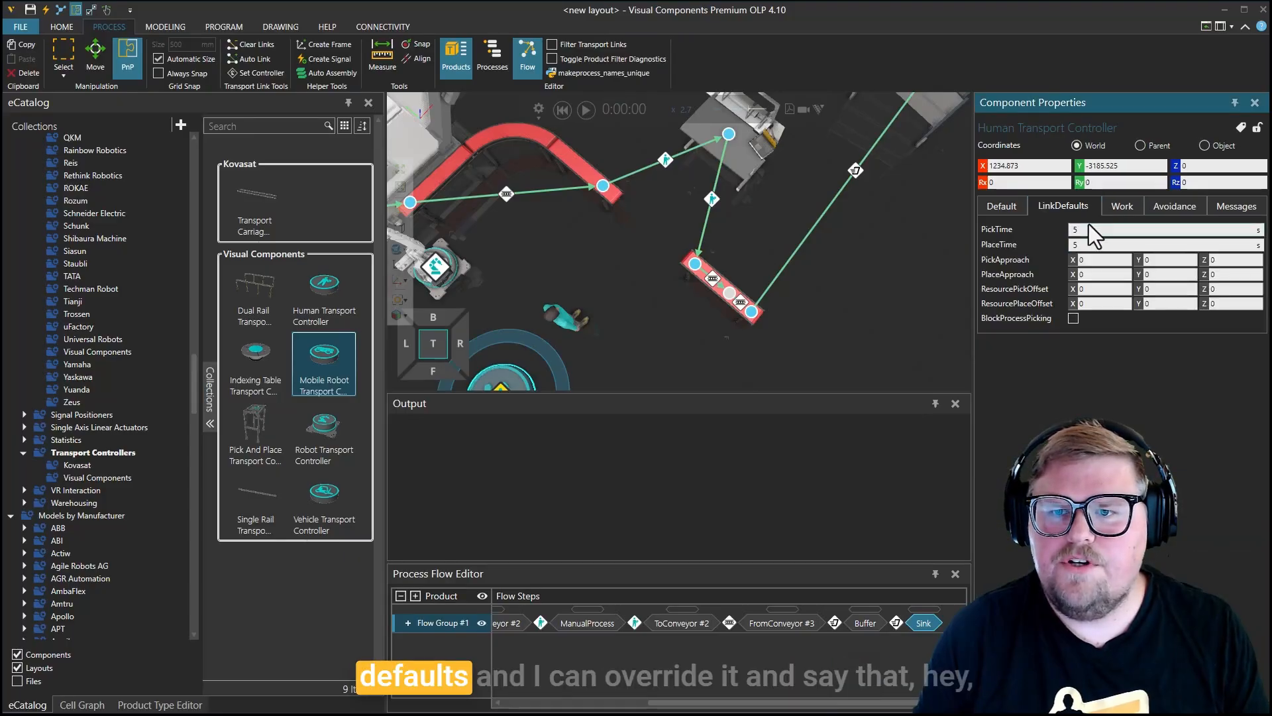
{"action": "double_click", "coordinate": [1090, 231]}
{"action": "type", "text": "2"}
{"action": "key", "text": "Tab"}
{"action": "type", "text": "2"}
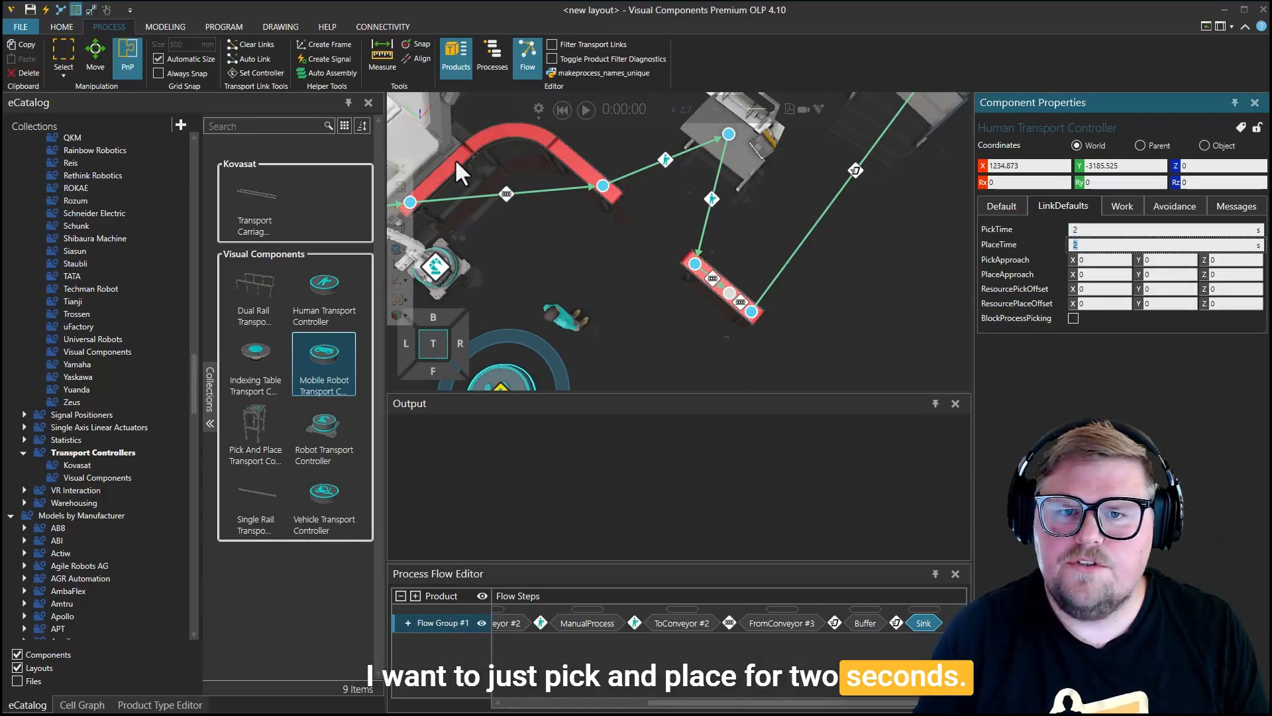
Step: Run the simulation at varying speeds and examine up close how the operator picks, places and works at the manual workstation
{"action": "left_click", "coordinate": [586, 109]}
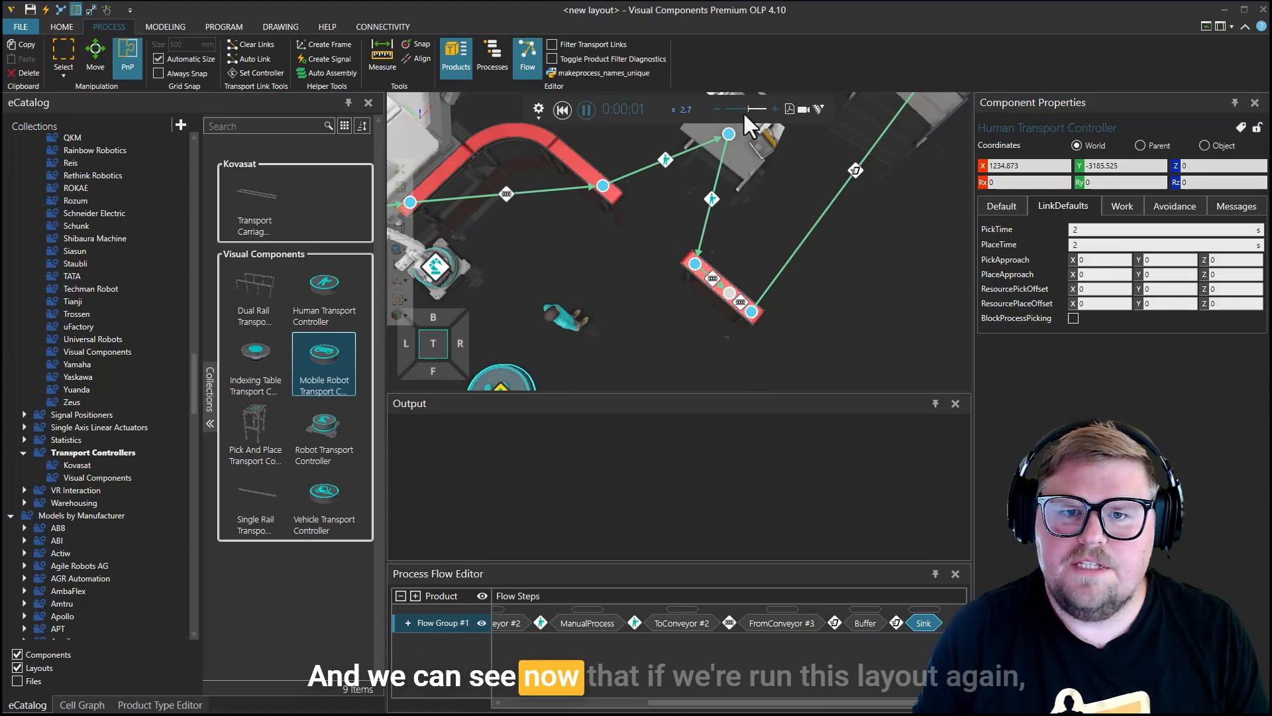
{"action": "left_click_drag", "start_coordinate": [747, 111], "coordinate": [750, 110]}
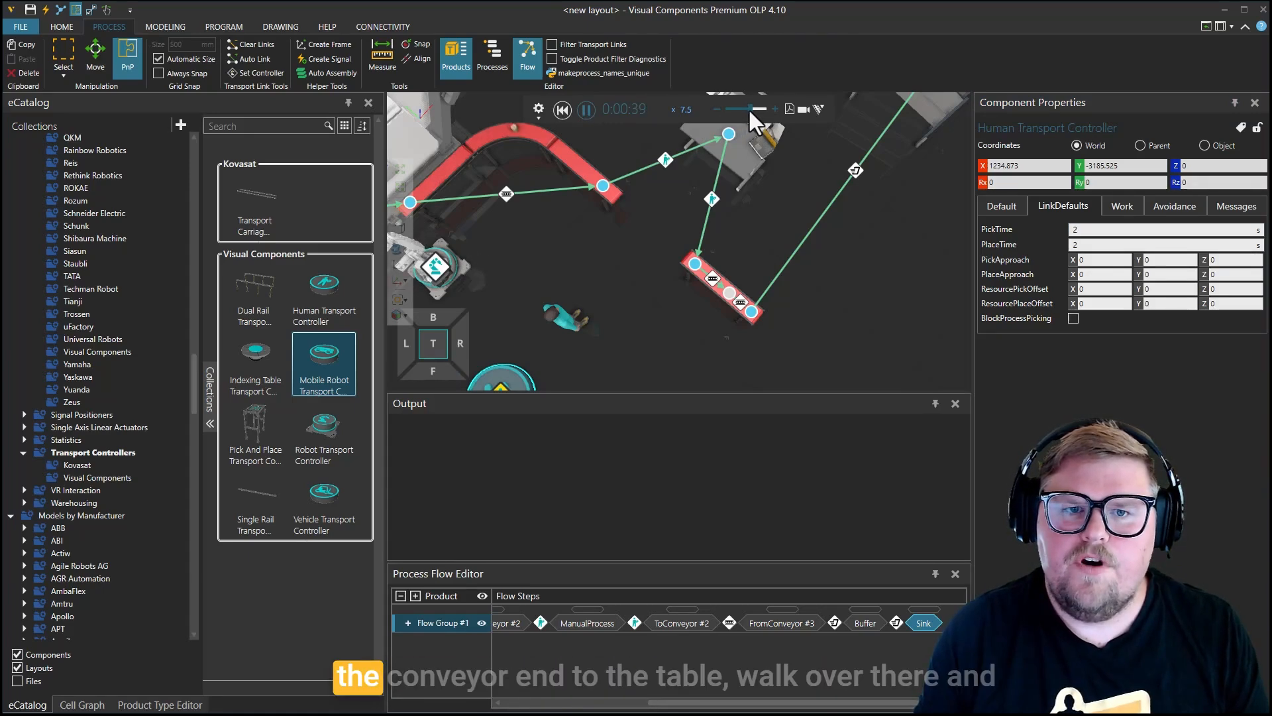
{"action": "left_click_drag", "start_coordinate": [749, 109], "coordinate": [746, 109]}
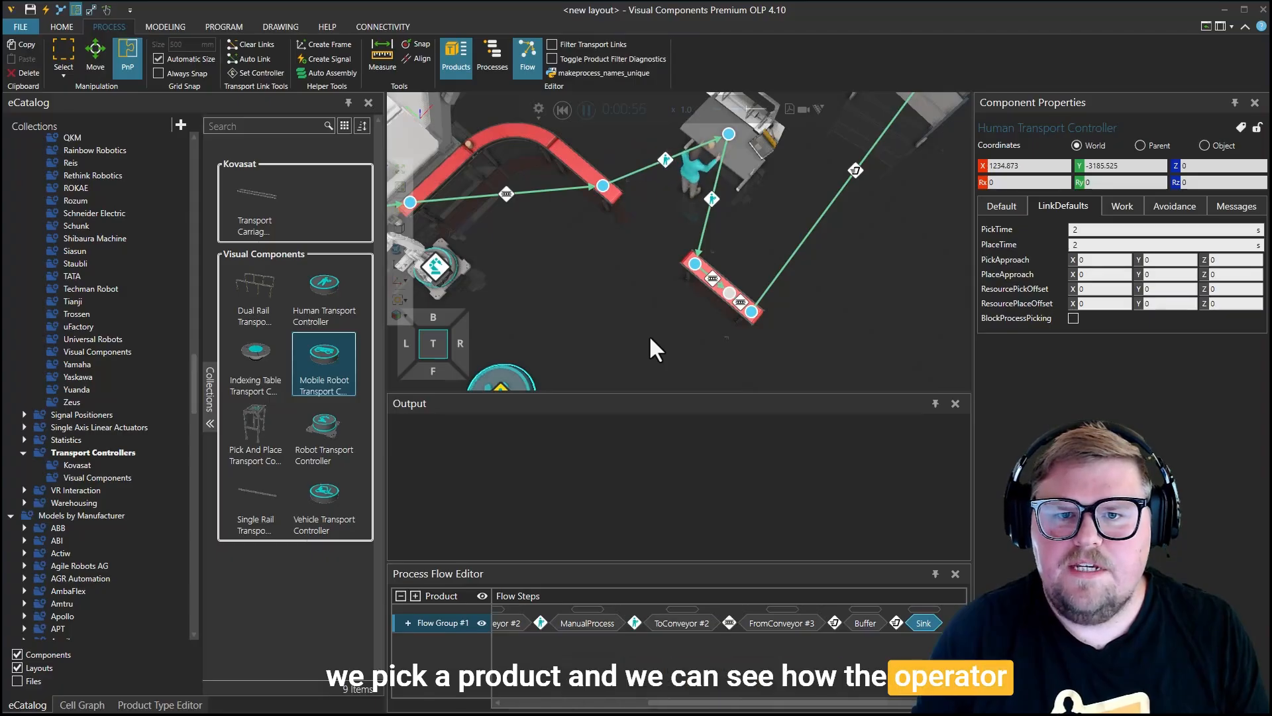
{"action": "right_click_drag", "start_coordinate": [640, 326], "coordinate": [582, 331]}
{"action": "scroll", "coordinate": [654, 159], "scroll_direction": "up", "scroll_amount": 3}
{"action": "right_click_drag", "start_coordinate": [807, 288], "coordinate": [790, 346]}
{"action": "scroll", "coordinate": [753, 234], "scroll_direction": "up", "scroll_amount": 3}
{"action": "right_click_drag", "start_coordinate": [755, 238], "coordinate": [752, 378]}
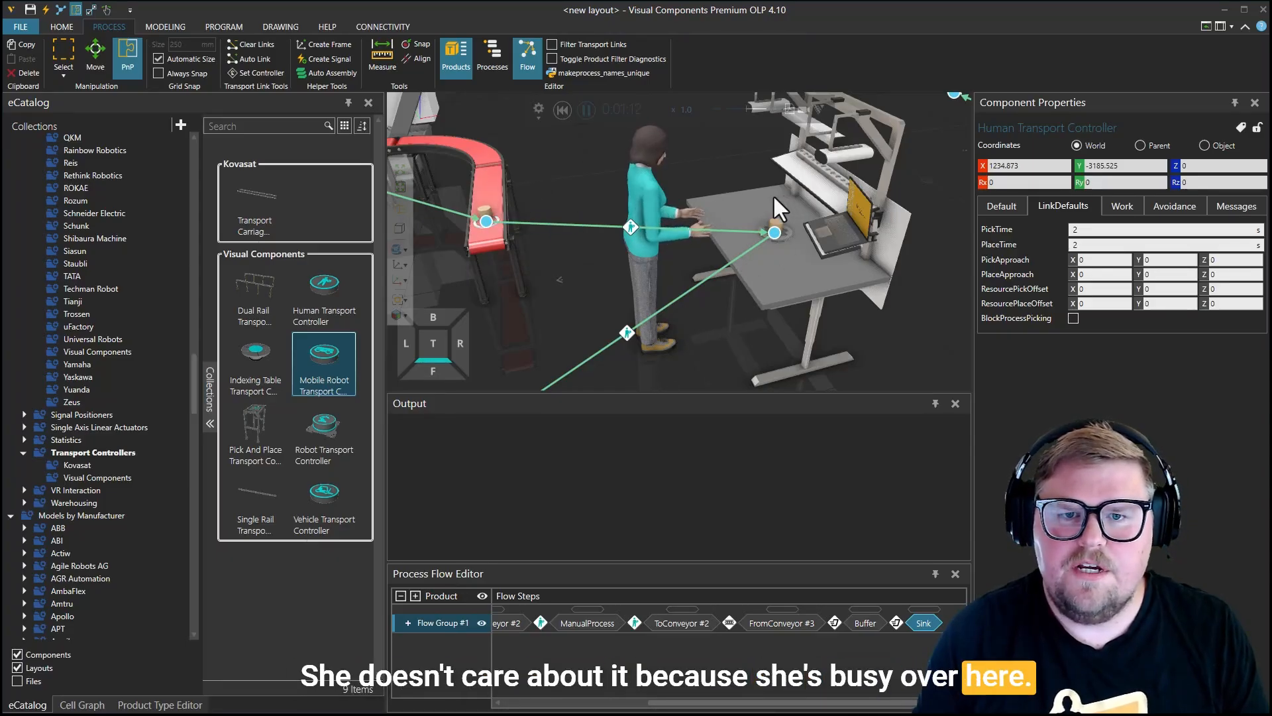
Step: Speed up the running simulation, watch the operator cycle across the whole line, and reset it
{"action": "scroll", "coordinate": [749, 219], "scroll_direction": "down", "scroll_amount": 5}
{"action": "mouse_move", "coordinate": [724, 300]}
{"action": "right_mouse_down"}
{"action": "mouse_move", "coordinate": [740, 325]}
{"action": "mouse_move", "coordinate": [737, 308]}
{"action": "right_mouse_up"}
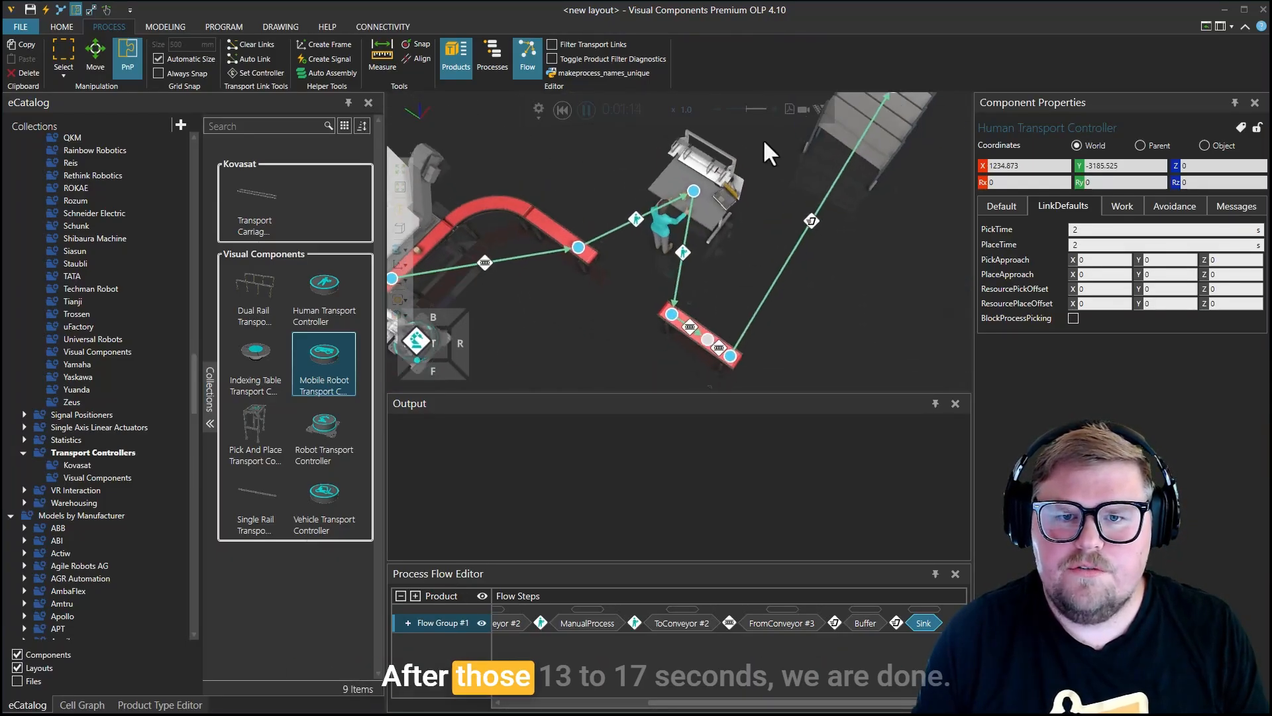
{"action": "left_click", "coordinate": [778, 106]}
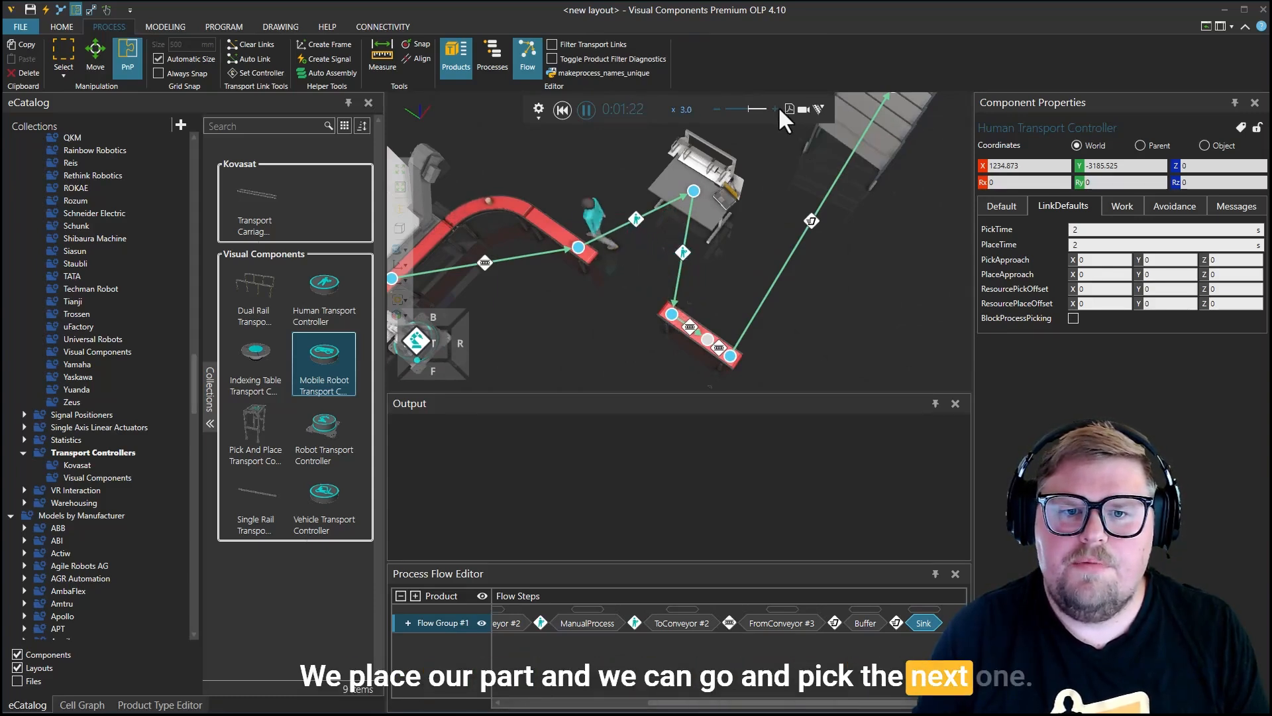
{"action": "scroll", "coordinate": [735, 218], "scroll_direction": "down", "scroll_amount": 4}
{"action": "right_click_drag", "start_coordinate": [789, 285], "coordinate": [780, 240]}
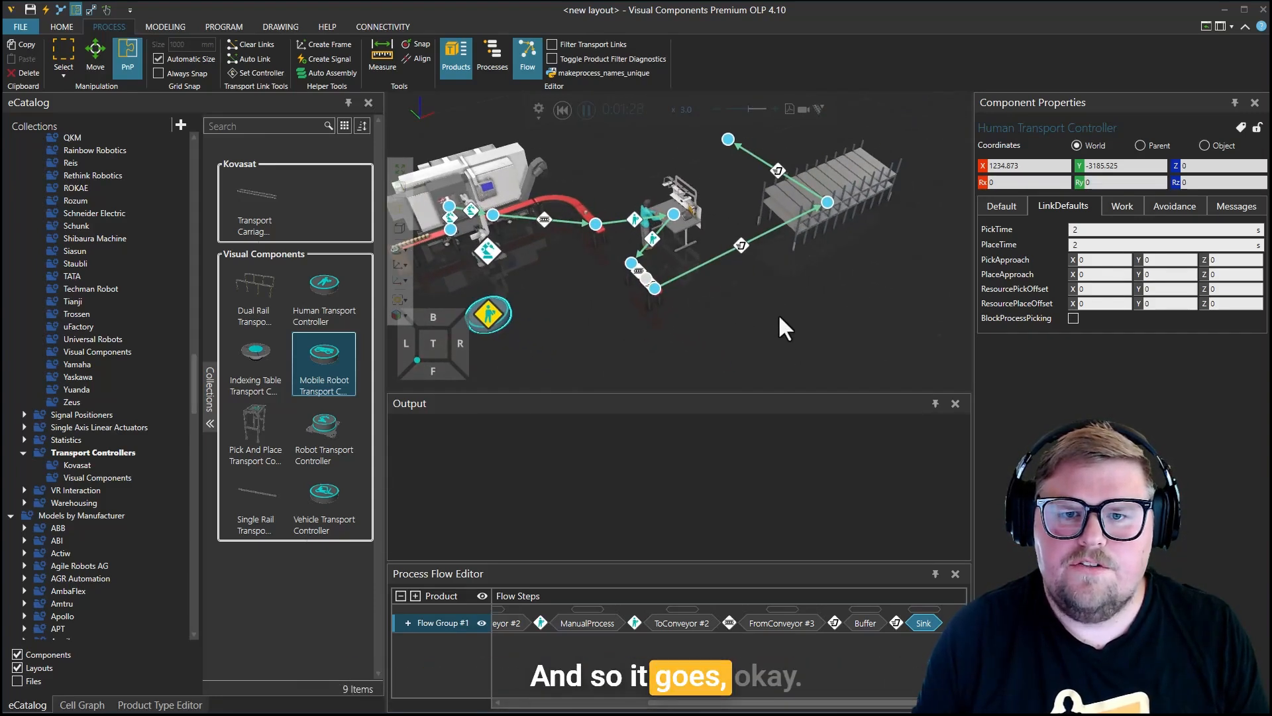
{"action": "left_click", "coordinate": [567, 115]}
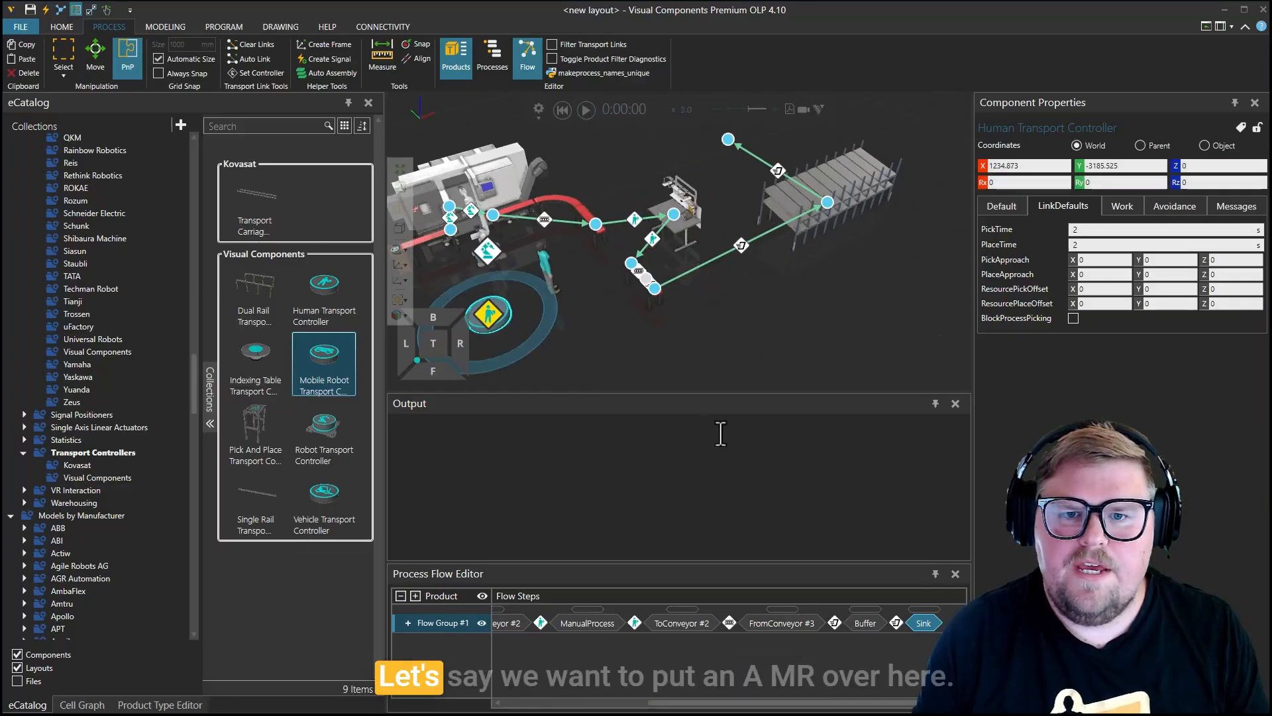
Step: Add a Mobile Industrial Robotics MiR250 from the Mobile Robots collection to the open floor in front of the production line
{"action": "scroll", "coordinate": [765, 303], "scroll_direction": "down", "scroll_amount": 2}
{"action": "right_click_drag", "start_coordinate": [764, 304], "coordinate": [761, 330]}
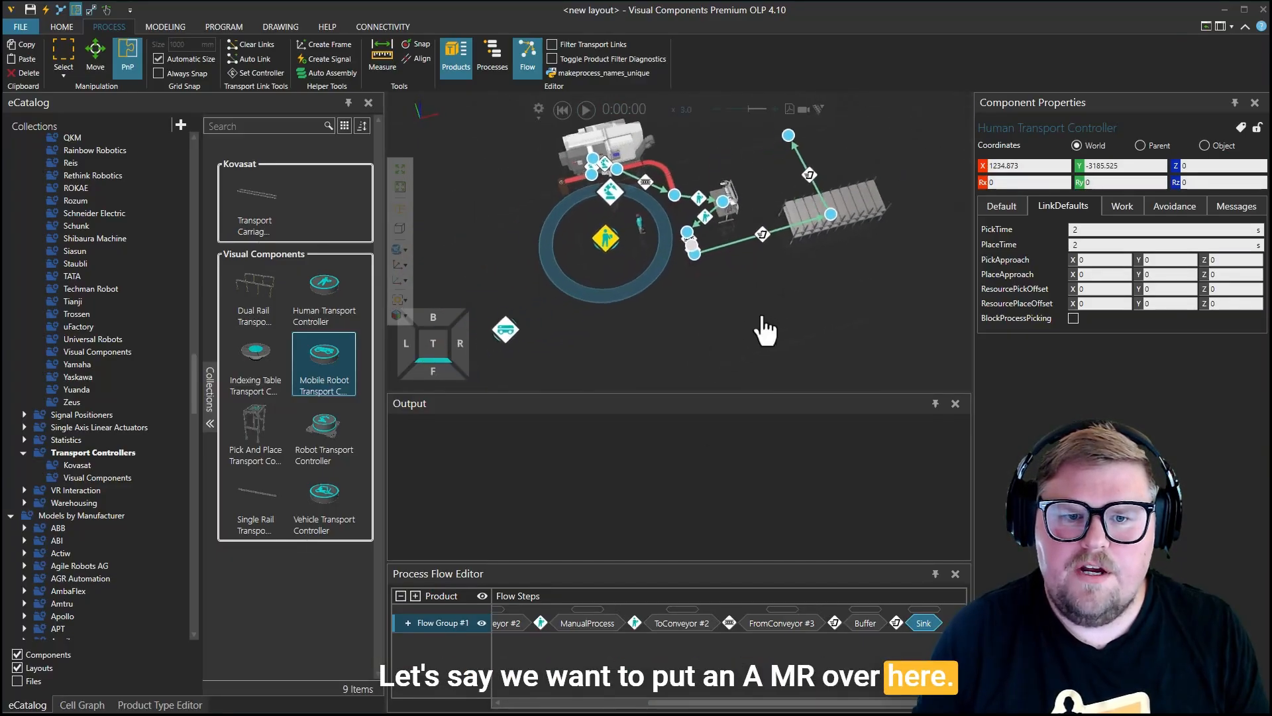
{"action": "scroll", "coordinate": [123, 404], "scroll_direction": "up", "scroll_amount": 15}
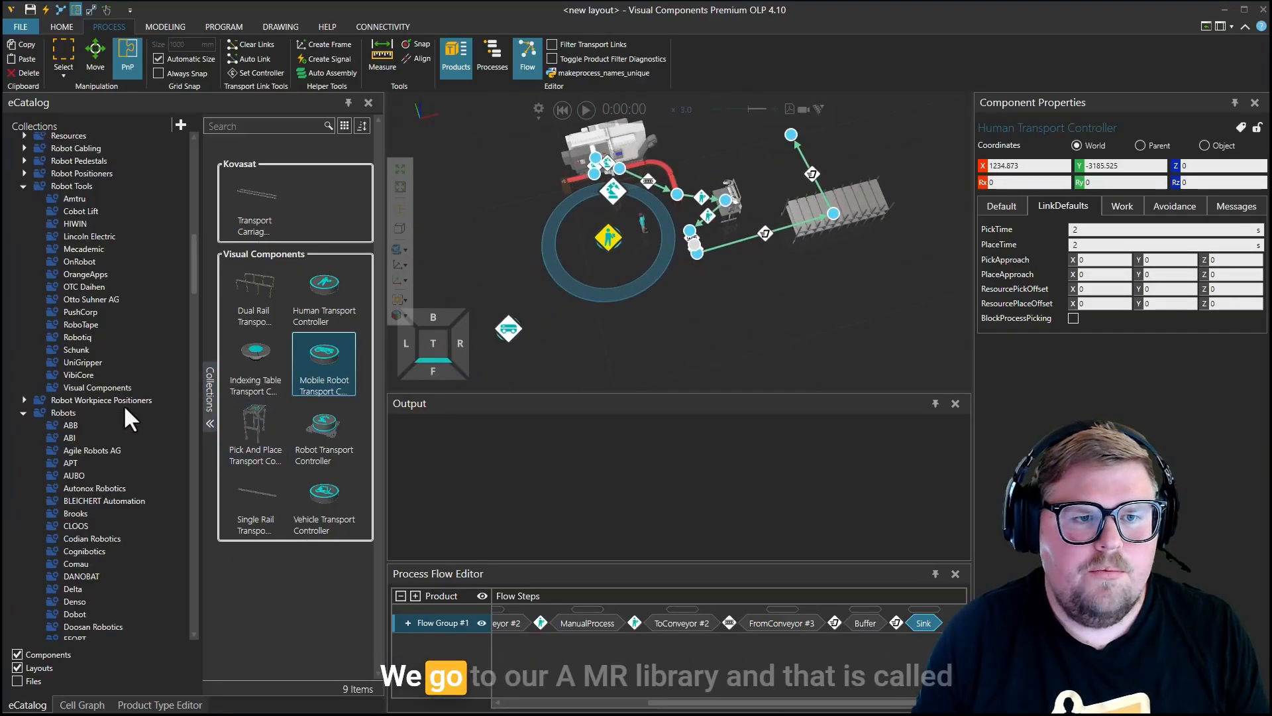
{"action": "scroll", "coordinate": [127, 403], "scroll_direction": "up", "scroll_amount": 5}
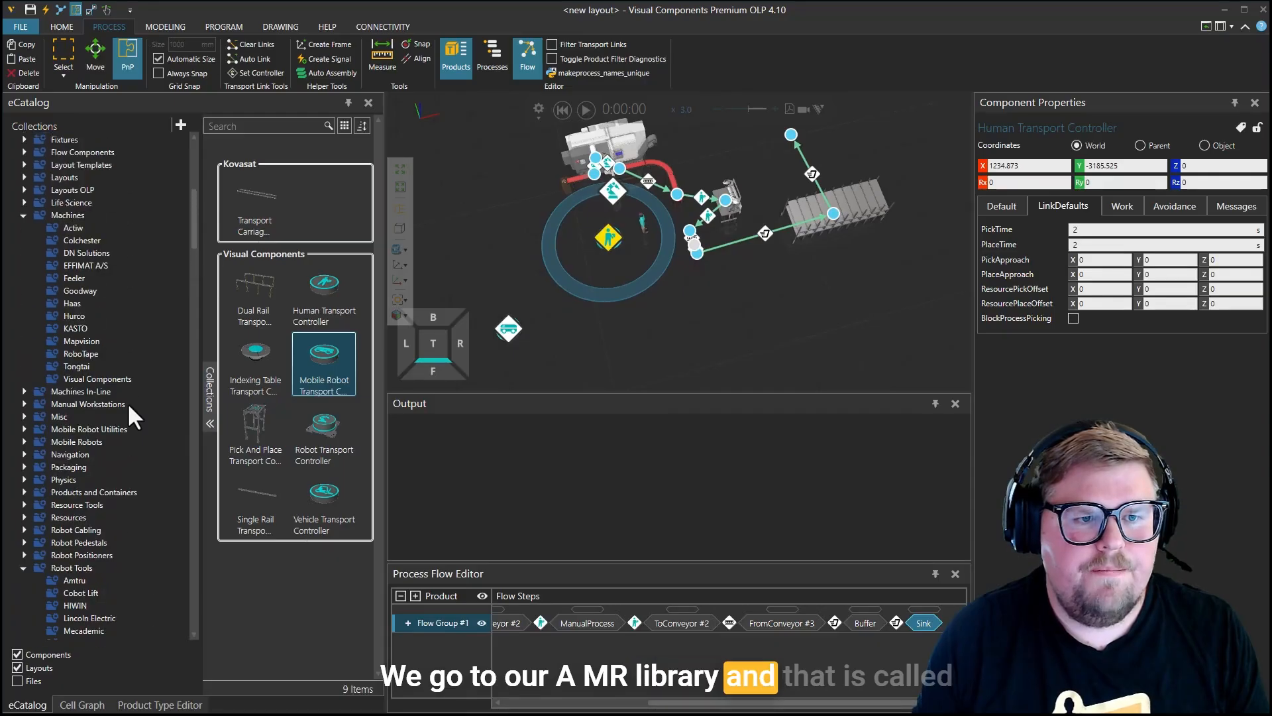
{"action": "left_click", "coordinate": [98, 441]}
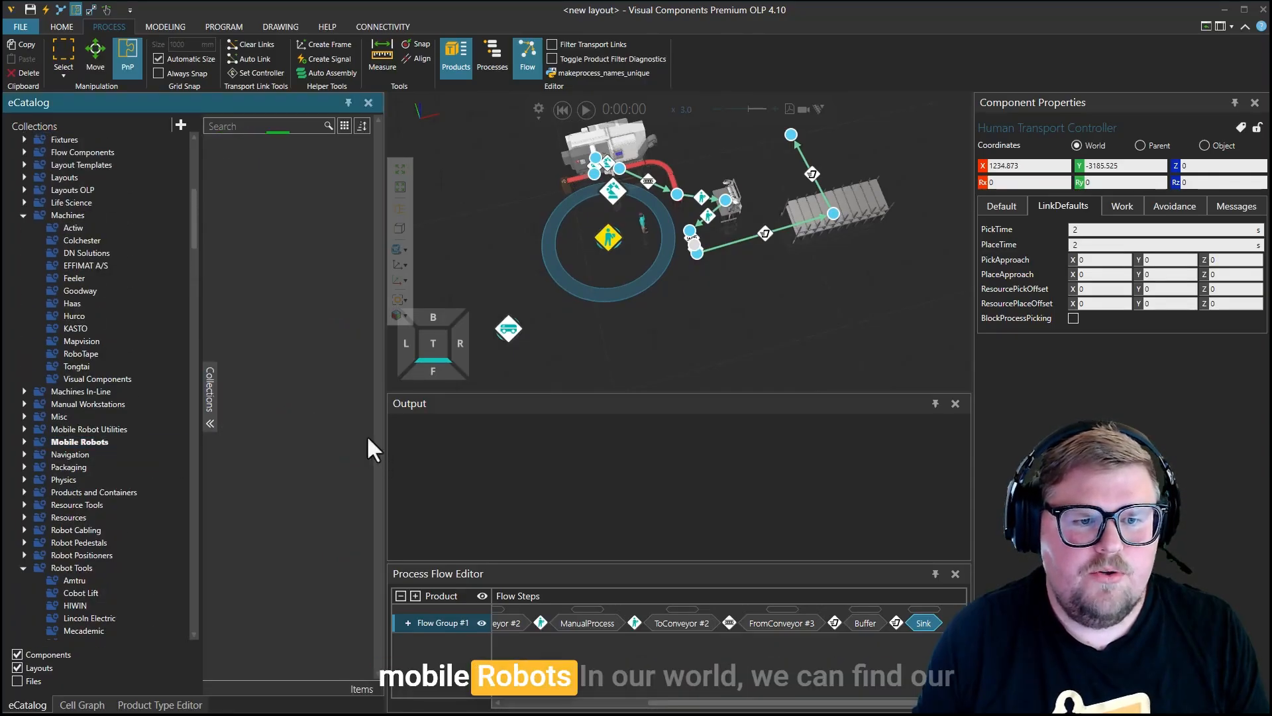
{"action": "scroll", "coordinate": [364, 329], "scroll_direction": "down", "scroll_amount": 10}
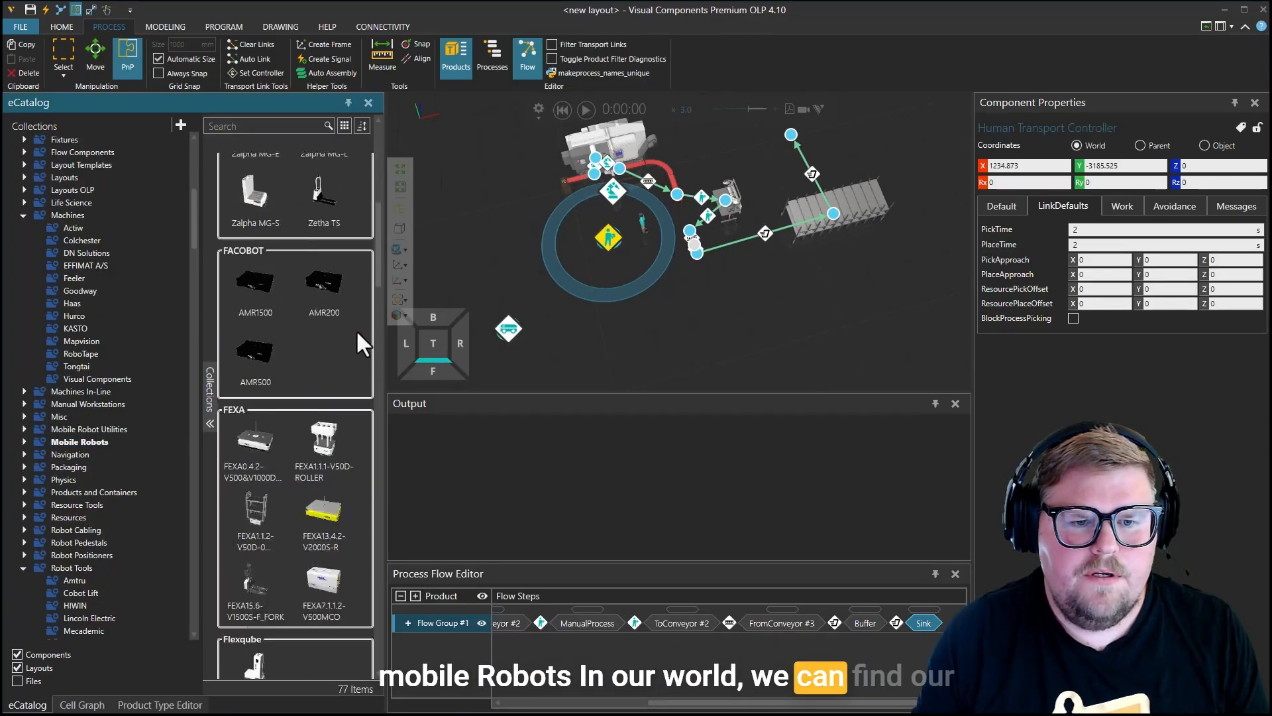
{"action": "scroll", "coordinate": [345, 351], "scroll_direction": "down", "scroll_amount": 8}
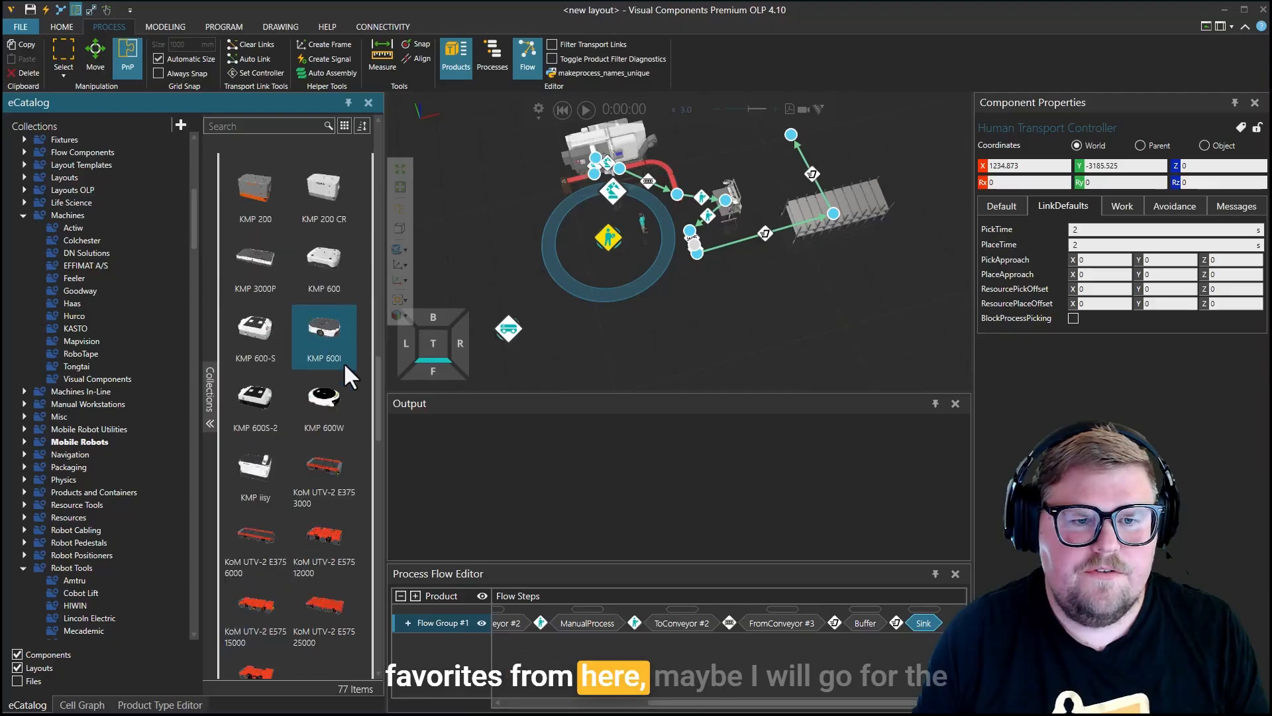
{"action": "scroll", "coordinate": [345, 361], "scroll_direction": "down", "scroll_amount": 3}
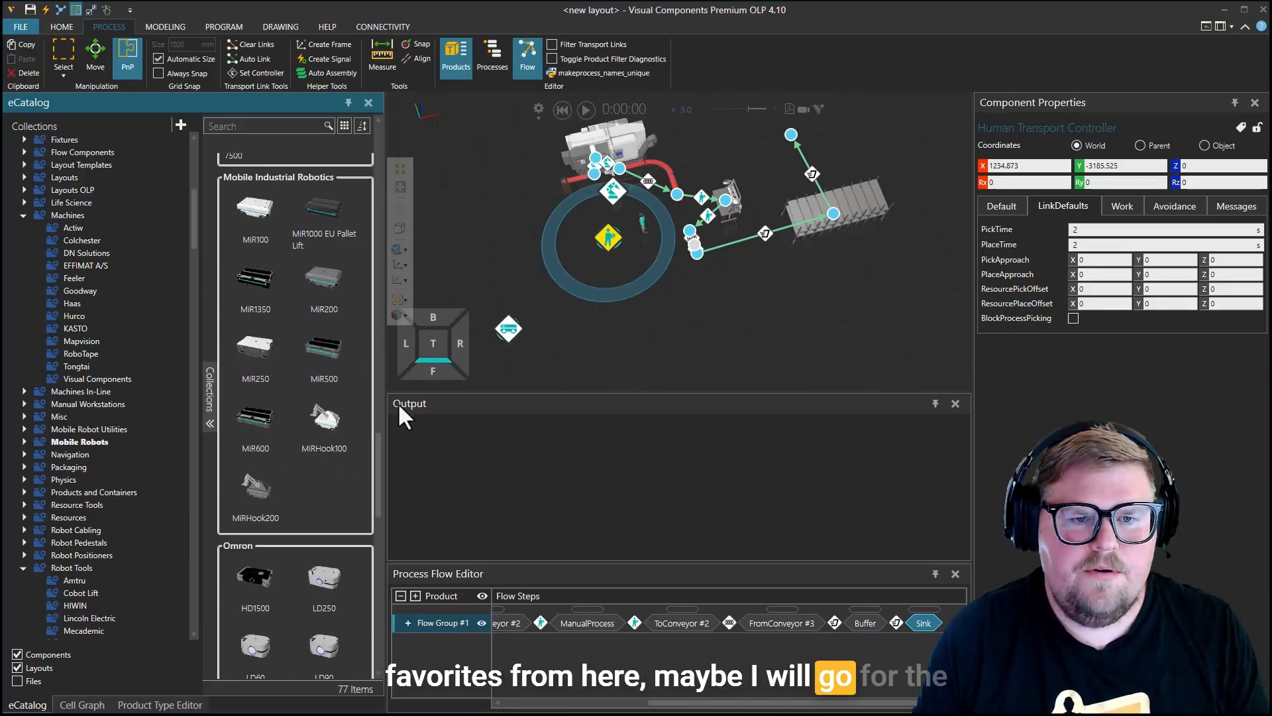
{"action": "left_click_drag", "start_coordinate": [256, 351], "coordinate": [659, 357]}
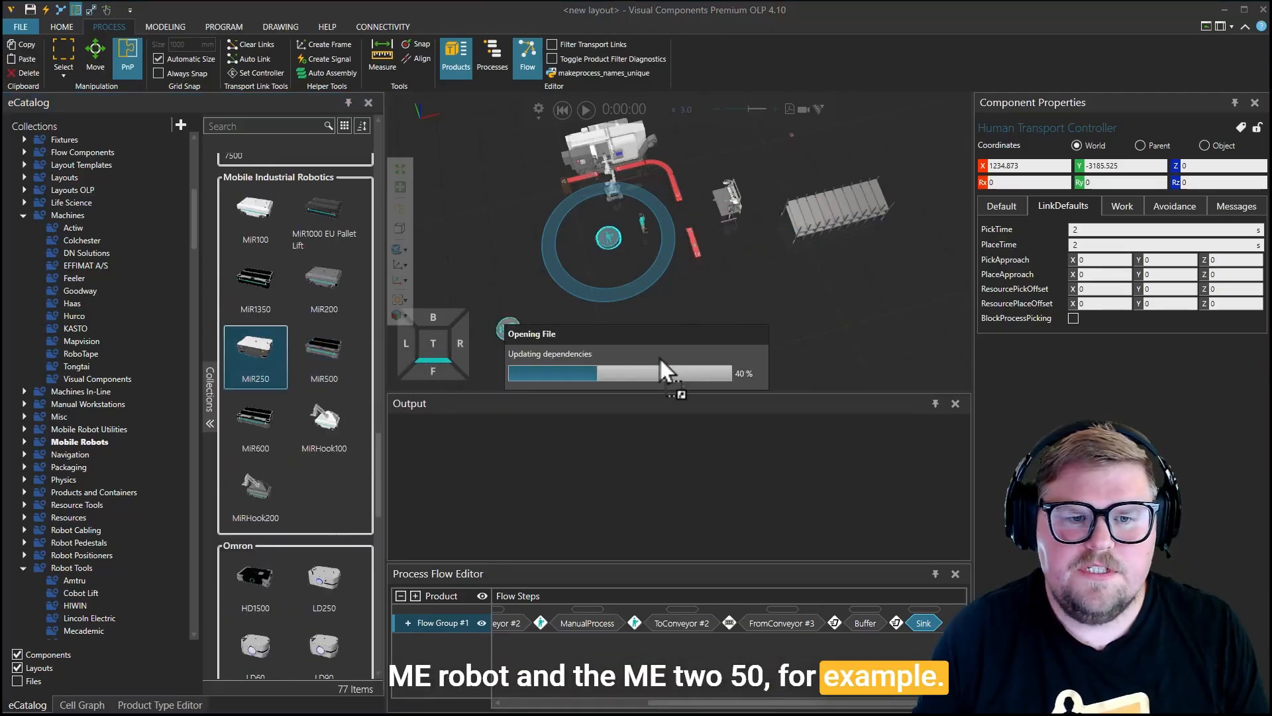
{"action": "left_click_drag", "start_coordinate": [661, 362], "coordinate": [646, 320]}
{"action": "right_click_drag", "start_coordinate": [675, 351], "coordinate": [744, 290]}
{"action": "scroll", "coordinate": [622, 295], "scroll_direction": "up", "scroll_amount": 4}
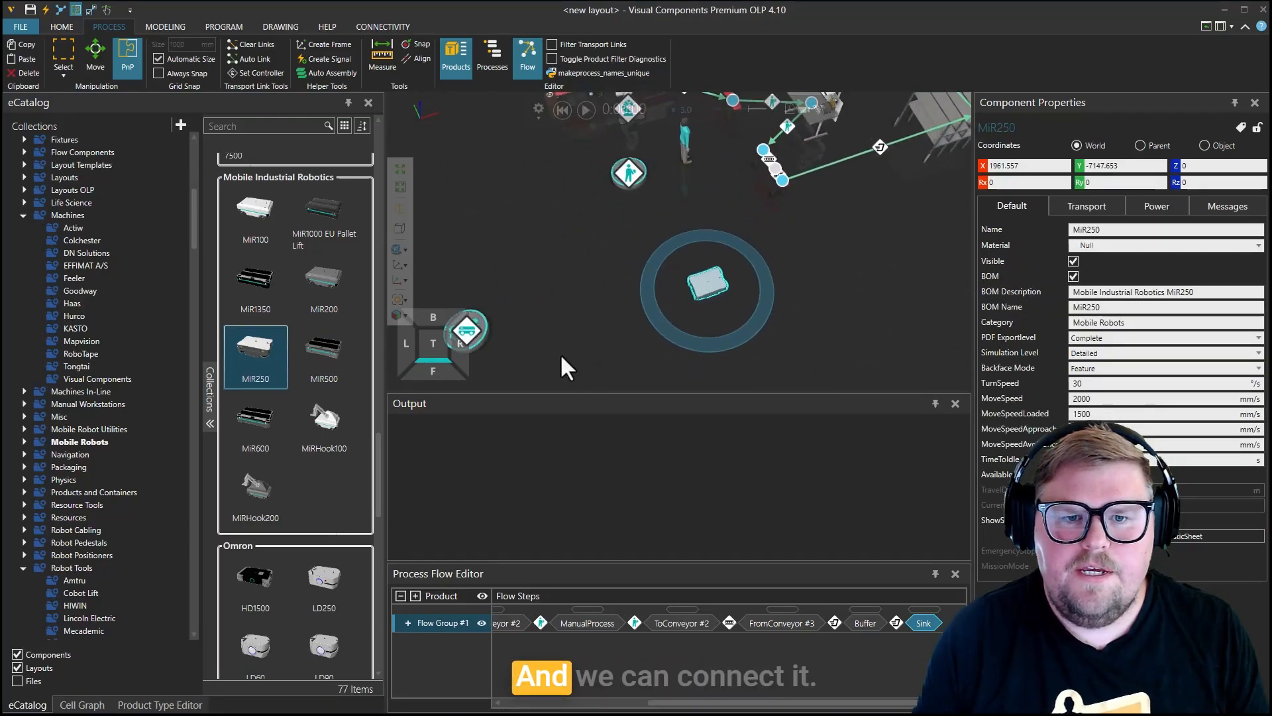
Step: Connect all resources to the Mobile Robot Transport Controller to link the MiR250 to it
{"action": "left_click", "coordinate": [488, 325]}
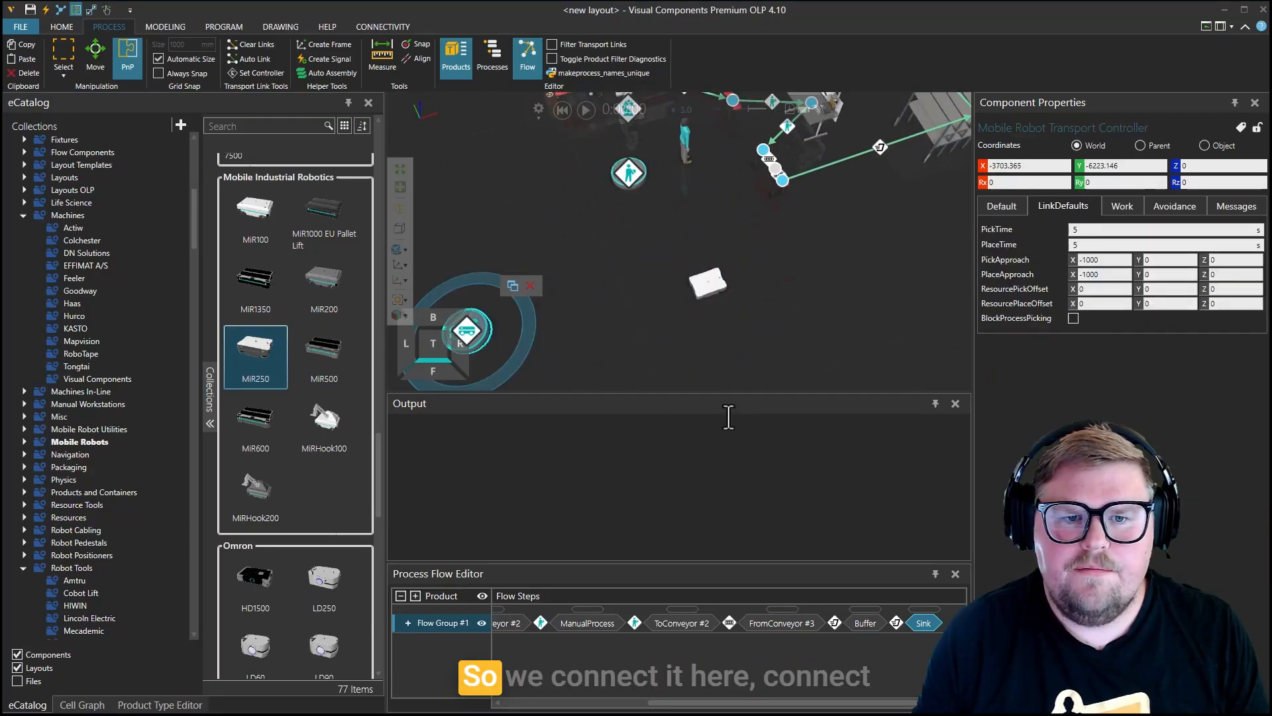
{"action": "left_click", "coordinate": [999, 206]}
{"action": "left_click", "coordinate": [1198, 576]}
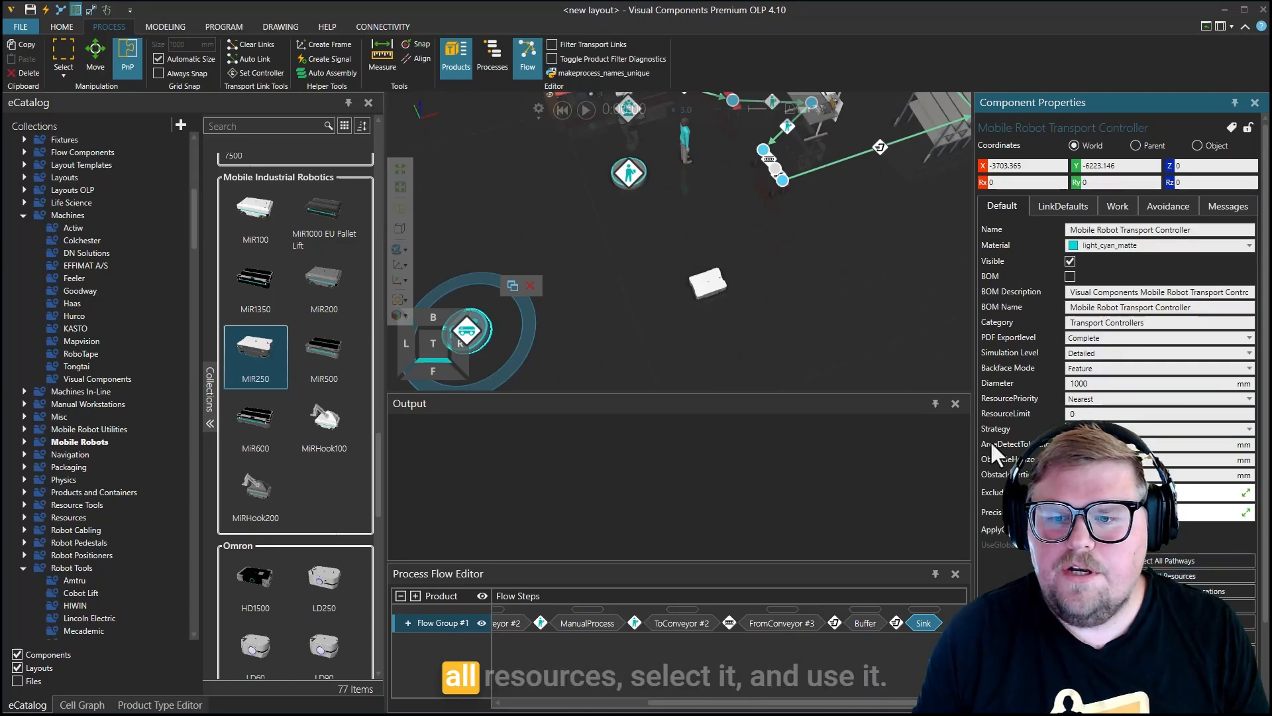
Step: Assign the transport link from the last conveyor to the buffer to the Mobile Robot Transport Controller
{"action": "scroll", "coordinate": [654, 305], "scroll_direction": "down", "scroll_amount": 2}
{"action": "left_click", "coordinate": [514, 312]}
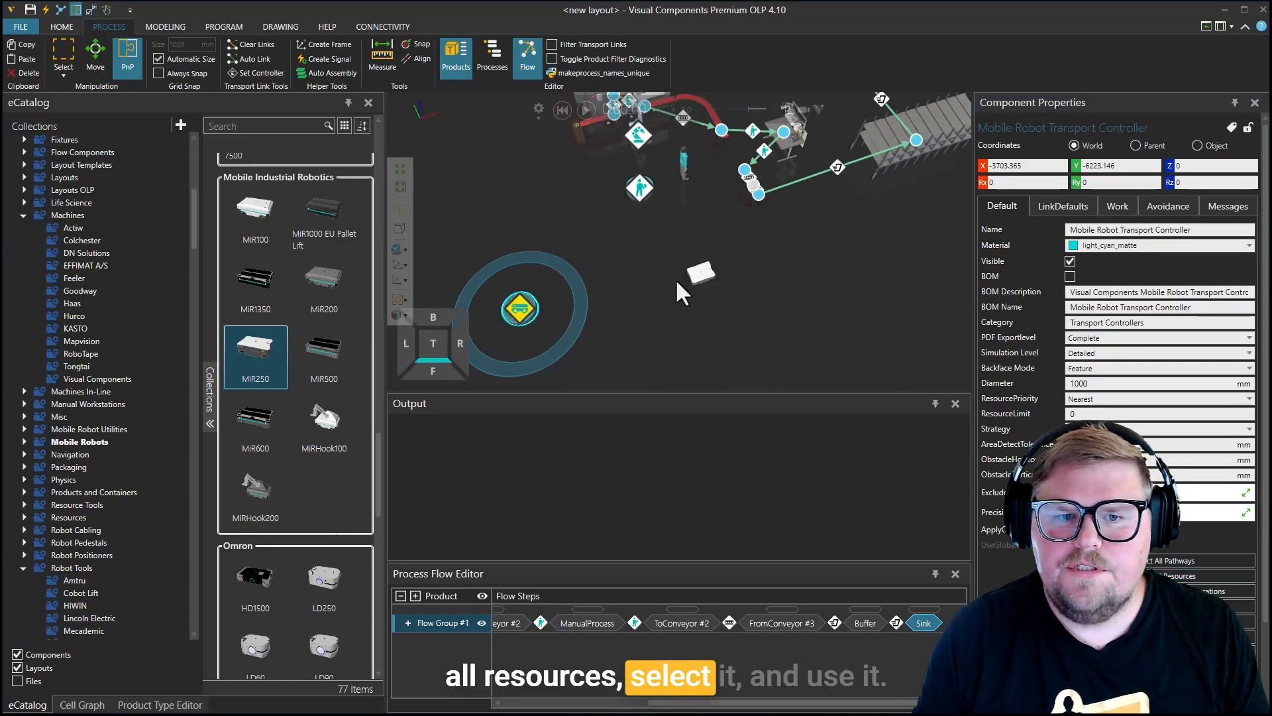
{"action": "right_click", "coordinate": [838, 169]}
{"action": "left_click", "coordinate": [865, 183]}
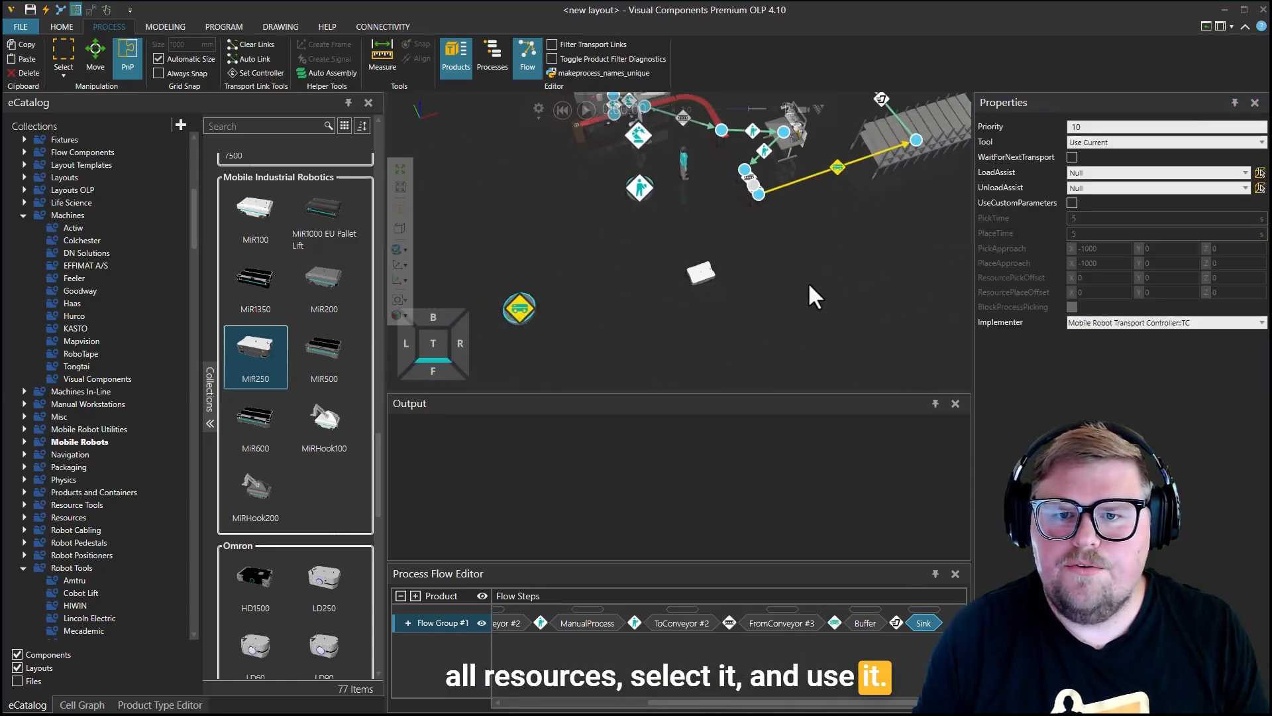
Step: Run the simulation at increased speed until a product approaches the last conveyor, then return to normal speed
{"action": "scroll", "coordinate": [769, 275], "scroll_direction": "up", "scroll_amount": 3}
{"action": "middle_click_drag", "start_coordinate": [807, 279], "coordinate": [730, 338]}
{"action": "scroll", "coordinate": [725, 235], "scroll_direction": "up", "scroll_amount": 5}
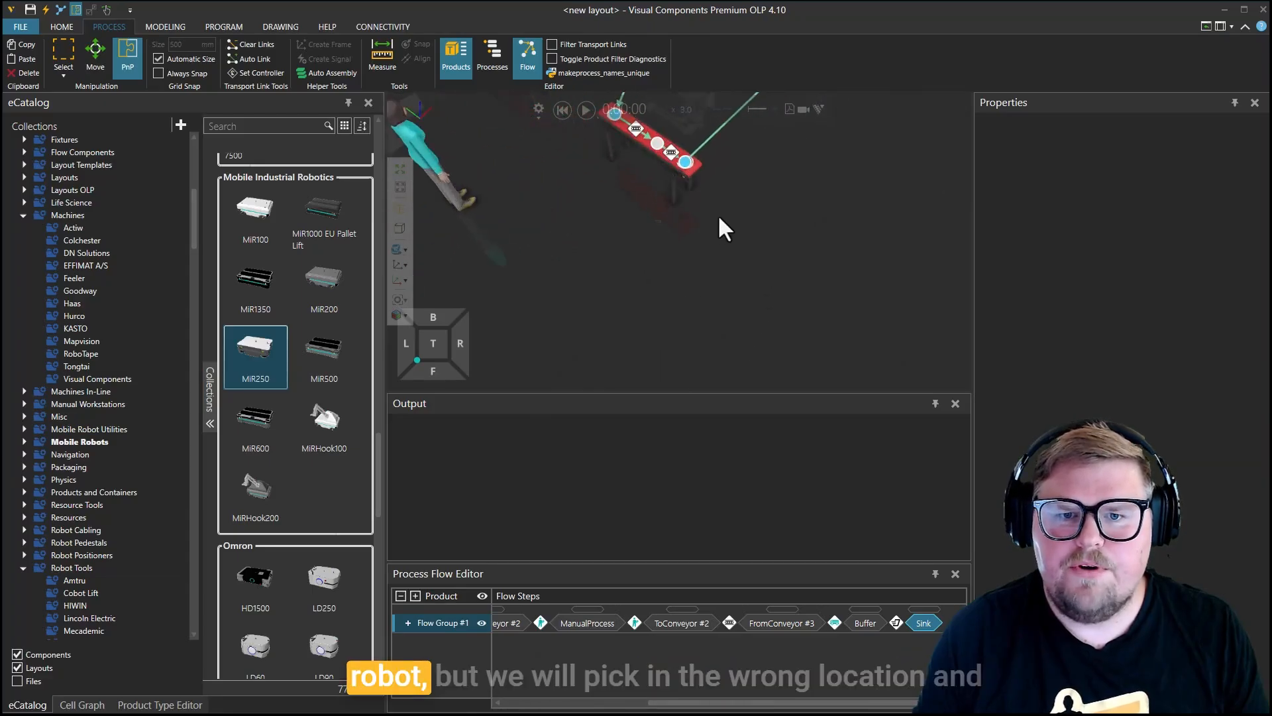
{"action": "scroll", "coordinate": [646, 221], "scroll_direction": "down", "scroll_amount": 3}
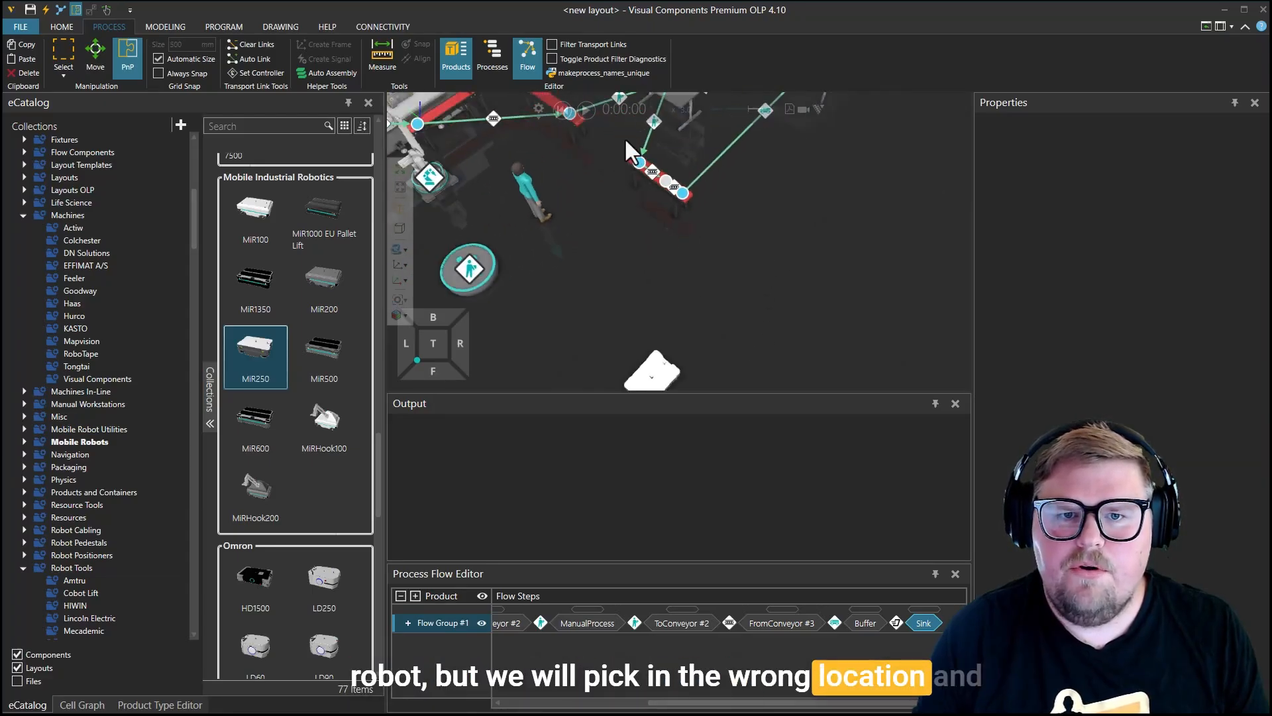
{"action": "left_click", "coordinate": [586, 110]}
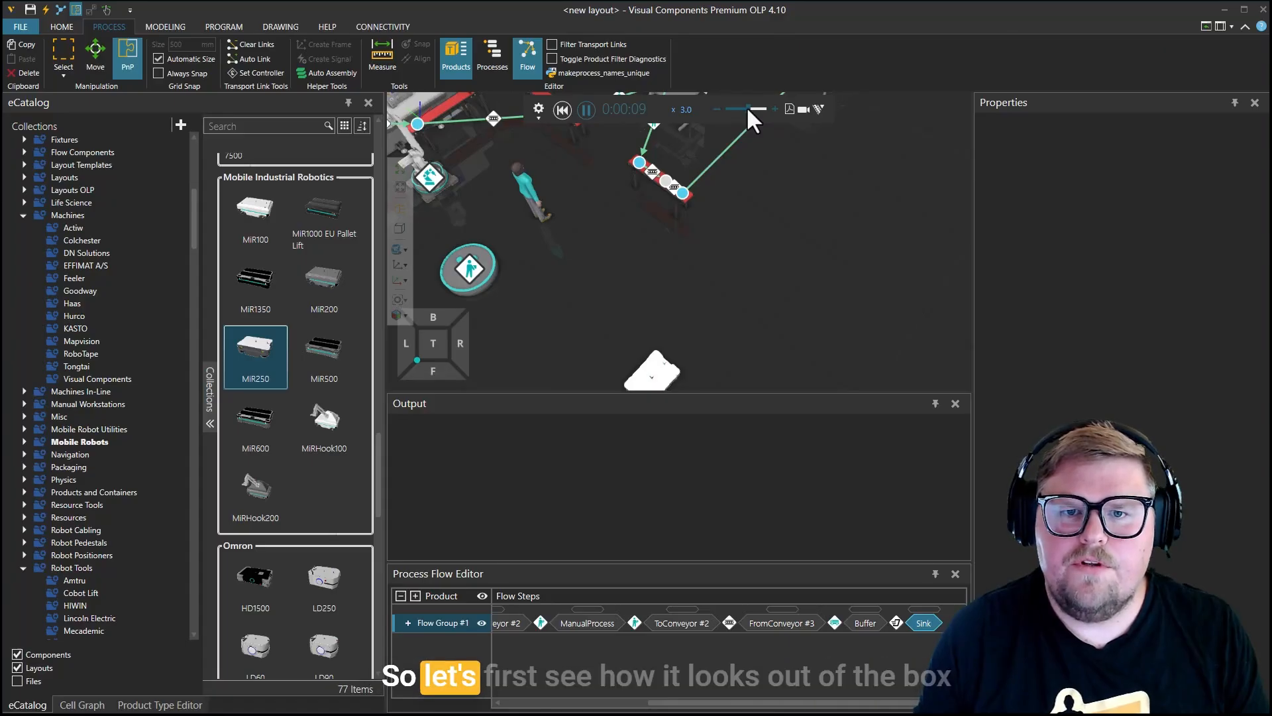
{"action": "left_click_drag", "start_coordinate": [748, 109], "coordinate": [751, 110]}
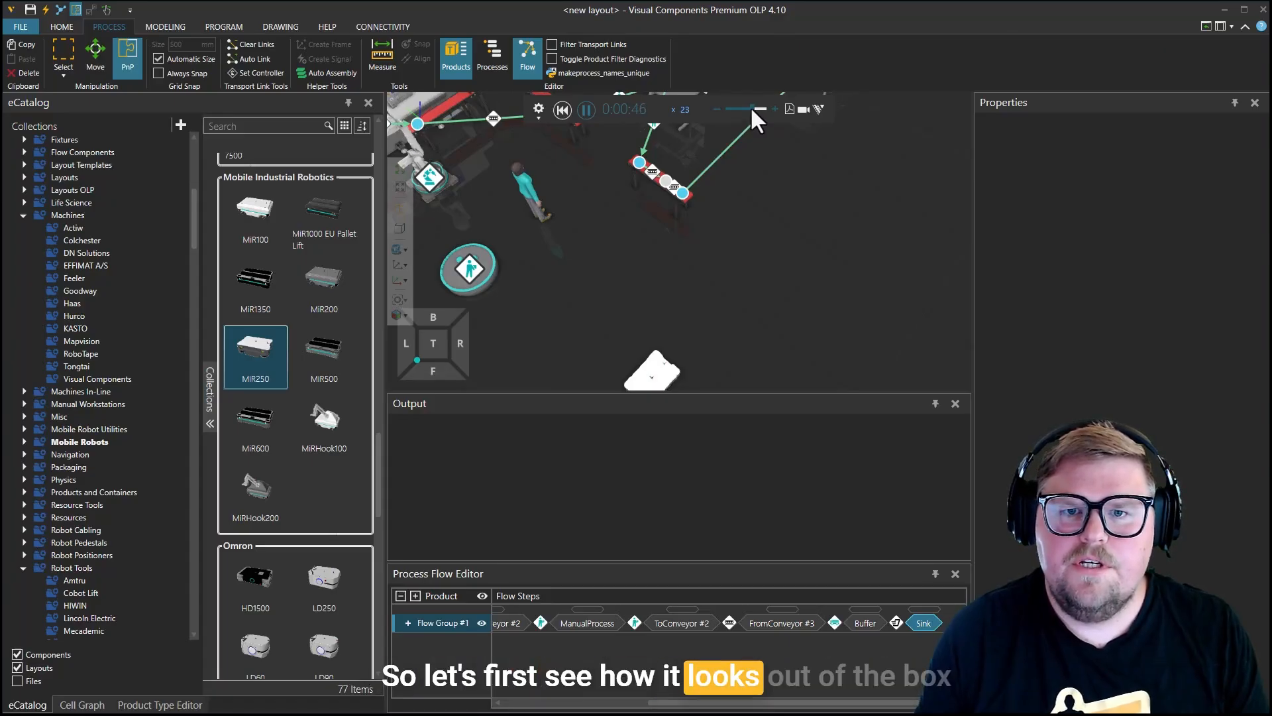
{"action": "double_click", "coordinate": [751, 108]}
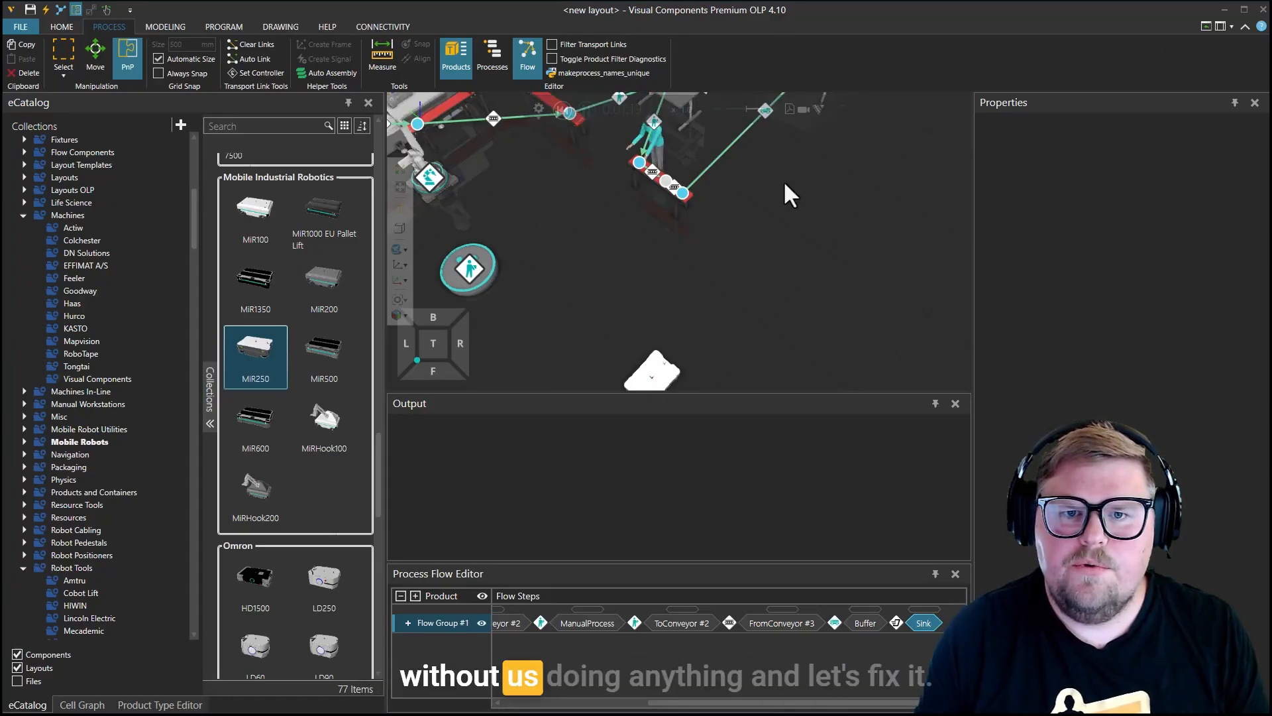
Step: Examine up close how the MiR250 picks up the product at the conveyor and carries it to the buffer, then reset the simulation
{"action": "scroll", "coordinate": [786, 189], "scroll_direction": "up", "scroll_amount": 4}
{"action": "middle_click_drag", "start_coordinate": [794, 260], "coordinate": [830, 301]}
{"action": "right_click_drag", "start_coordinate": [830, 300], "coordinate": [784, 299]}
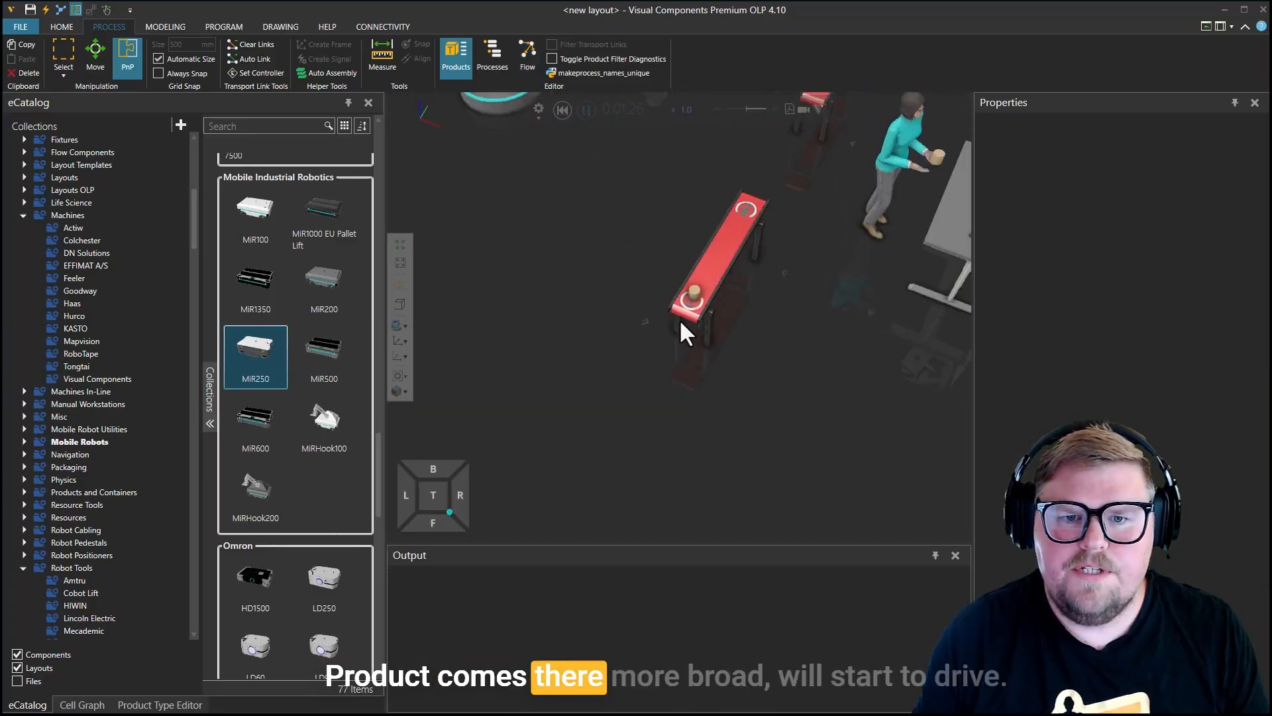
{"action": "scroll", "coordinate": [684, 321], "scroll_direction": "down", "scroll_amount": 3}
{"action": "scroll", "coordinate": [671, 371], "scroll_direction": "up", "scroll_amount": 4}
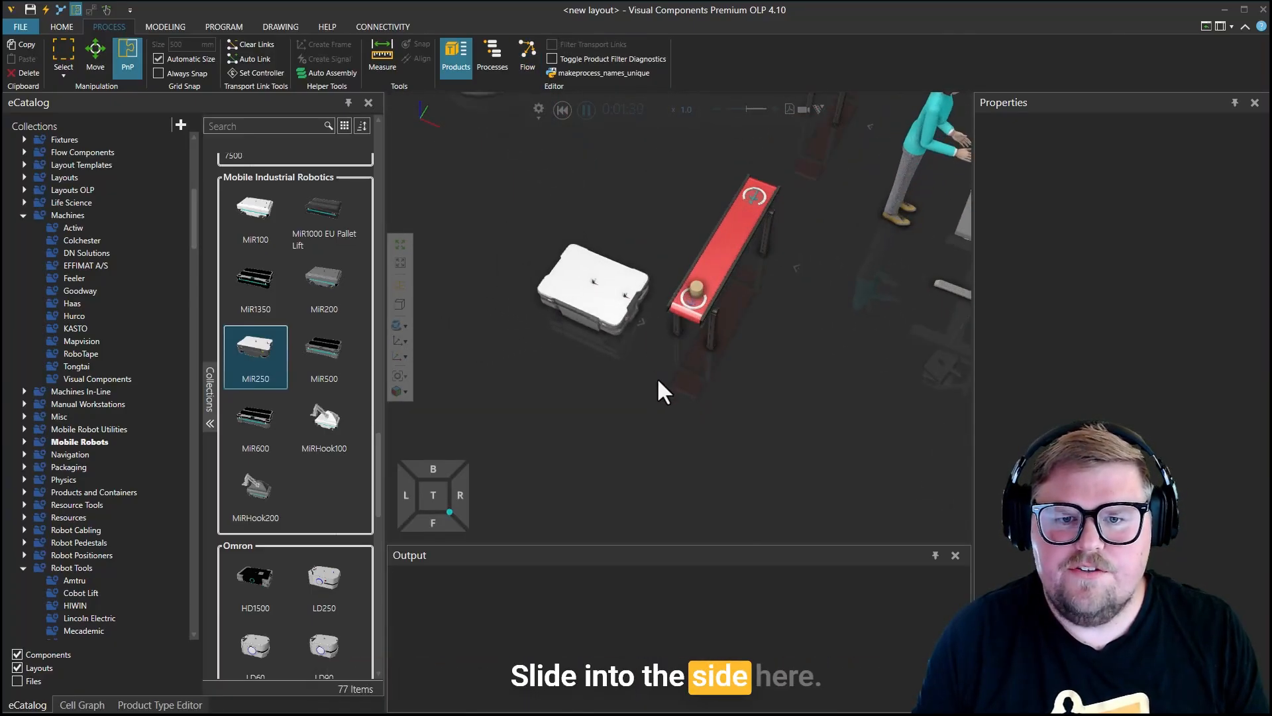
{"action": "right_click_drag", "start_coordinate": [650, 383], "coordinate": [714, 391]}
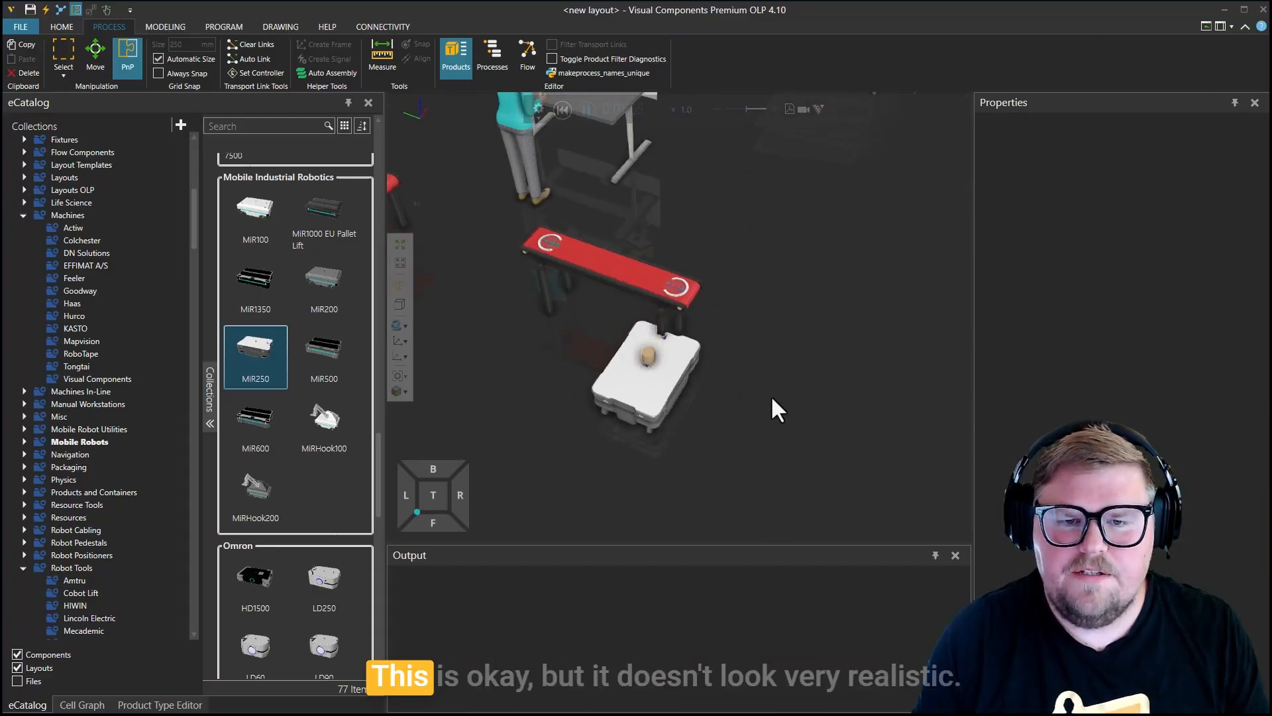
{"action": "scroll", "coordinate": [797, 352], "scroll_direction": "down", "scroll_amount": 6}
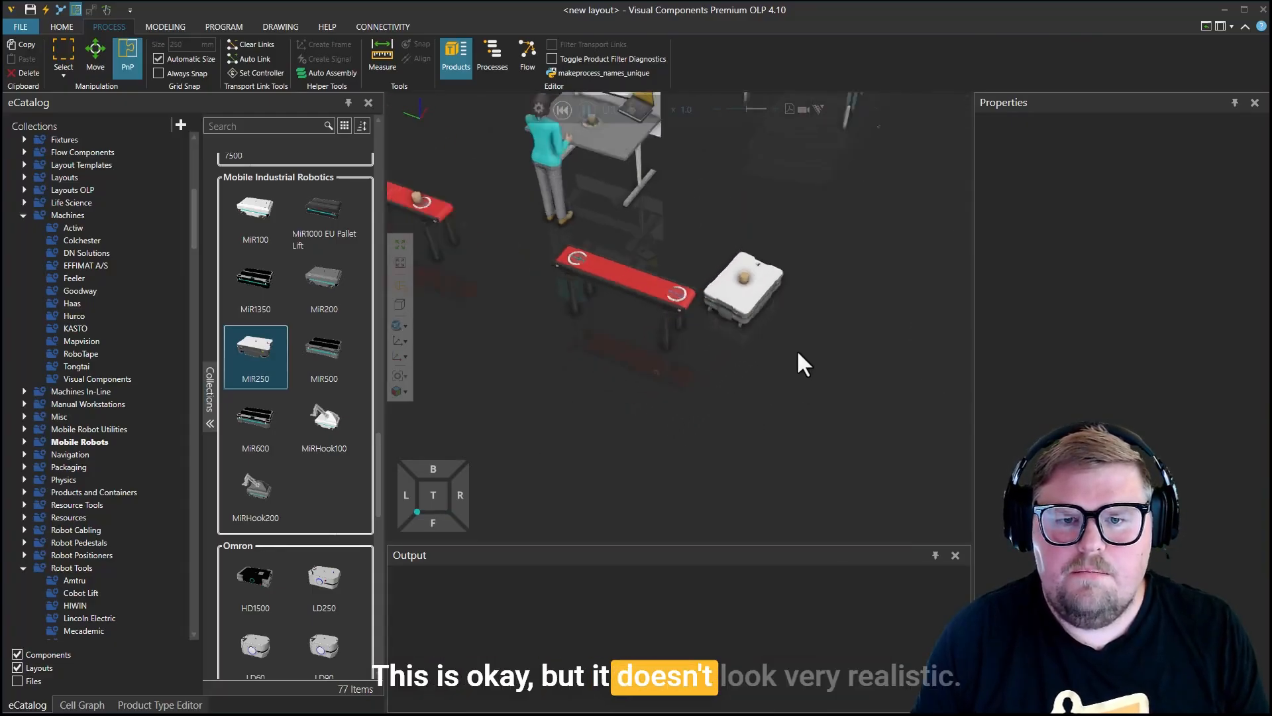
{"action": "mouse_move", "coordinate": [810, 358]}
{"action": "right_mouse_down"}
{"action": "mouse_move", "coordinate": [820, 367]}
{"action": "mouse_move", "coordinate": [805, 368]}
{"action": "right_mouse_up"}
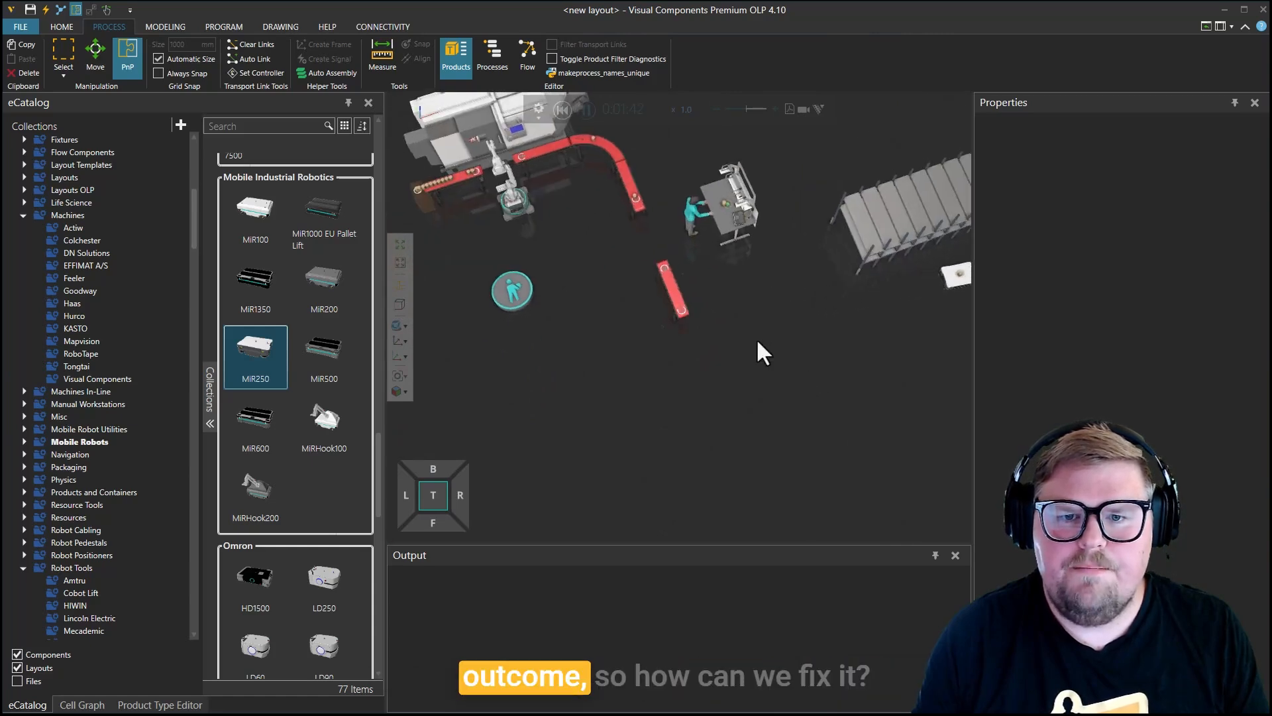
{"action": "left_click", "coordinate": [568, 118]}
Step: Copy the straight conveyor in front of the ST-30 machine and paste it on the open floor beside the MiR250
{"action": "scroll", "coordinate": [718, 355], "scroll_direction": "up", "scroll_amount": 2}
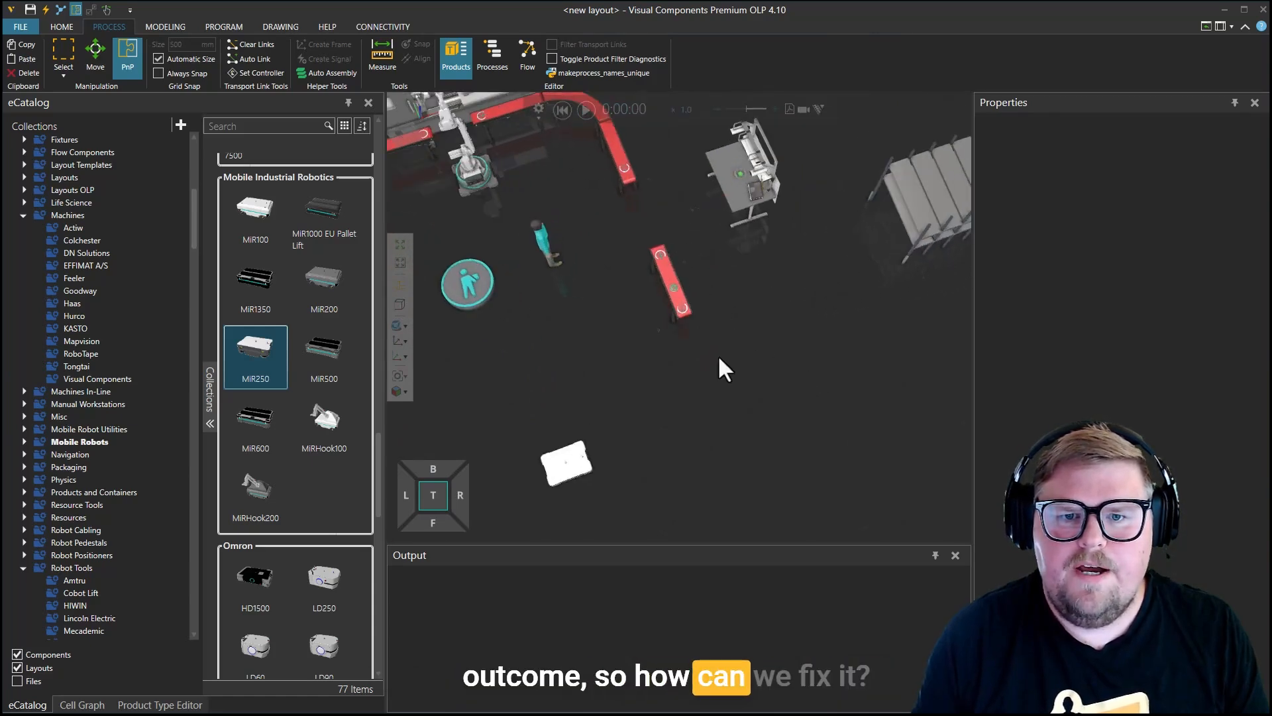
{"action": "middle_click_drag", "start_coordinate": [612, 304], "coordinate": [723, 343]}
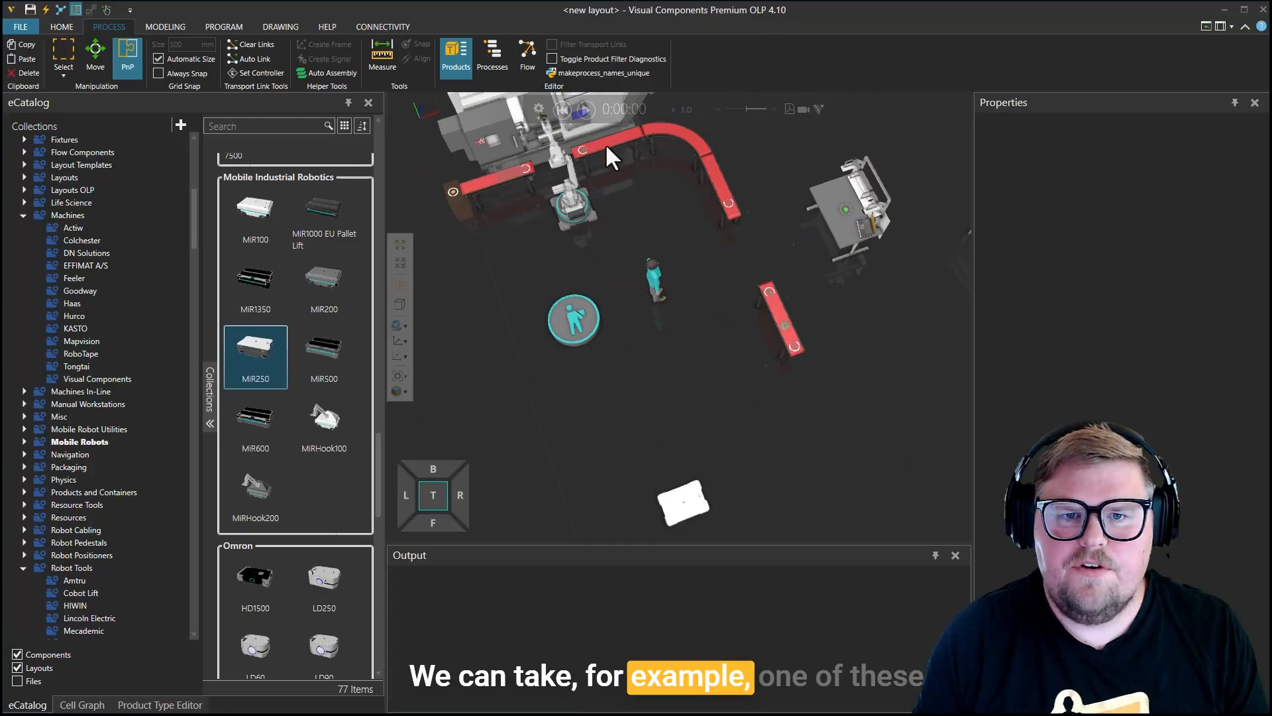
{"action": "left_click", "coordinate": [599, 138]}
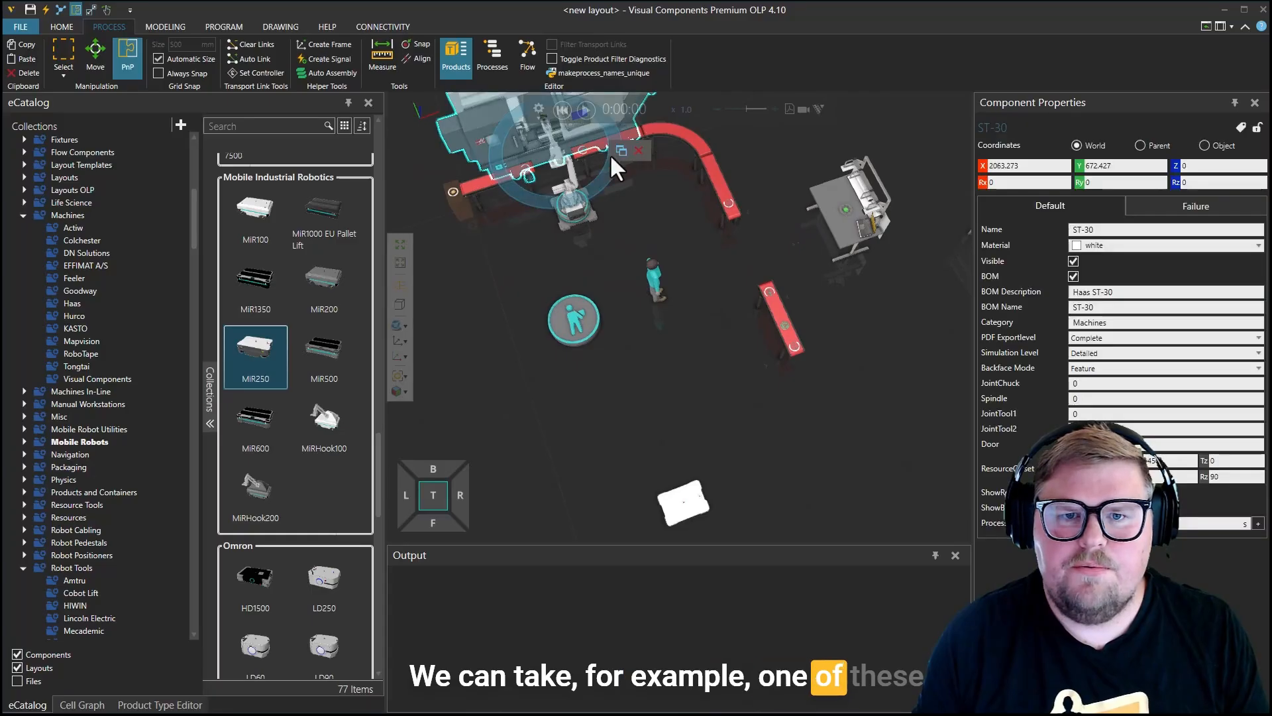
{"action": "left_click", "coordinate": [636, 130]}
{"action": "key", "text": "ctrl+c"}
{"action": "scroll", "coordinate": [795, 344], "scroll_direction": "down", "scroll_amount": 3}
{"action": "key", "text": "ctrl+v"}
{"action": "left_click_drag", "start_coordinate": [869, 571], "coordinate": [870, 588]}
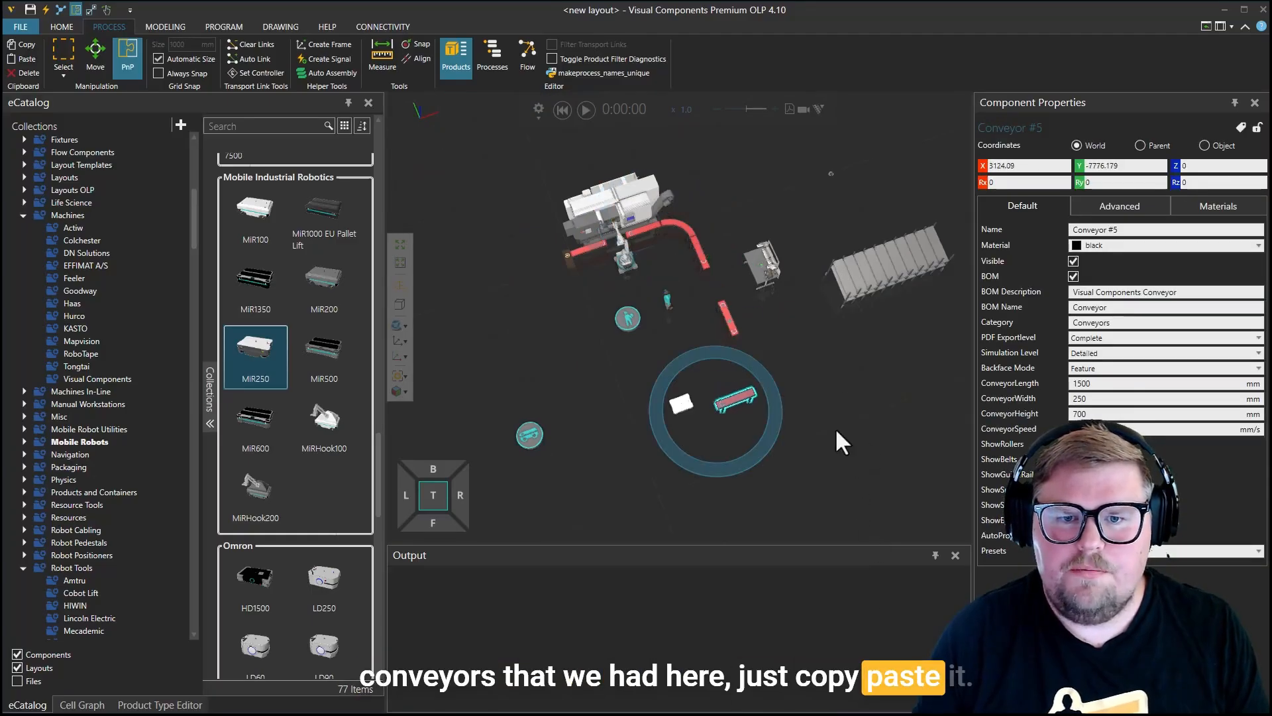
Step: Delete the process point sitting on top of the copied conveyor
{"action": "middle_click_drag", "start_coordinate": [729, 427], "coordinate": [674, 336]}
{"action": "scroll", "coordinate": [674, 336], "scroll_direction": "up", "scroll_amount": 5}
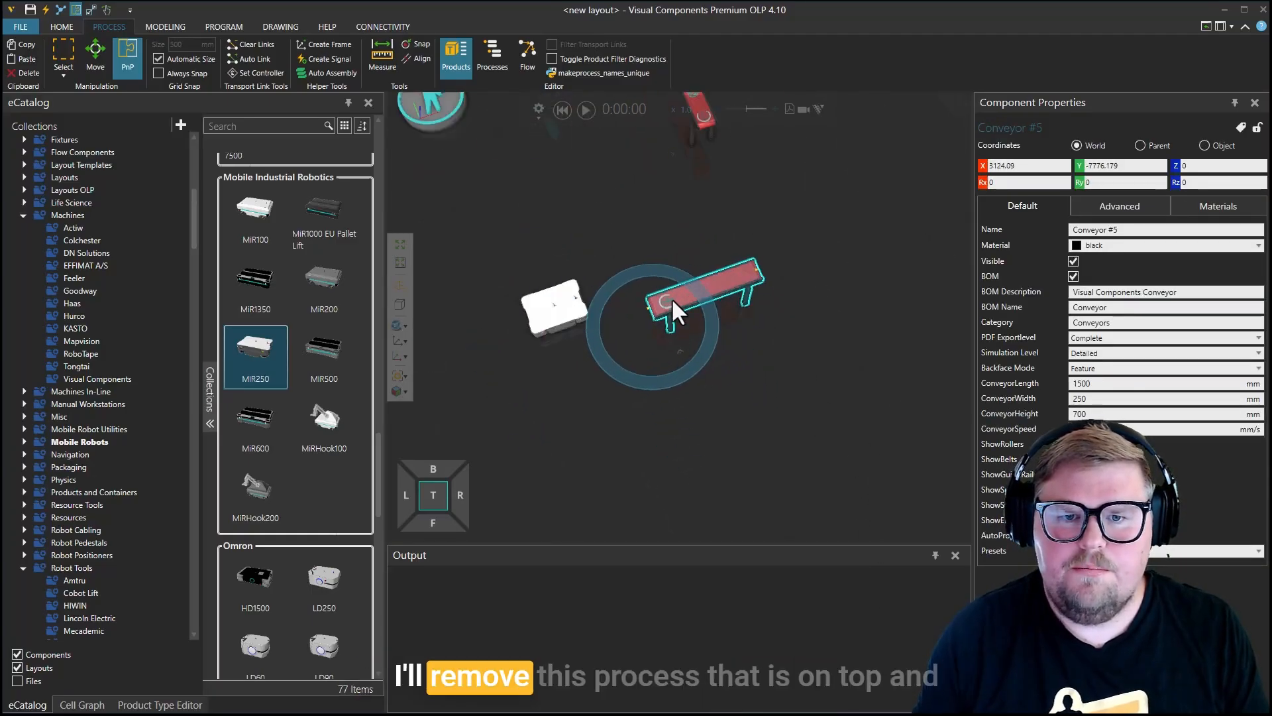
{"action": "left_click", "coordinate": [670, 297]}
{"action": "key", "text": "Delete"}
Step: Measure the length of the MiR250's top from one end to the other
{"action": "scroll", "coordinate": [682, 405], "scroll_direction": "up", "scroll_amount": 5}
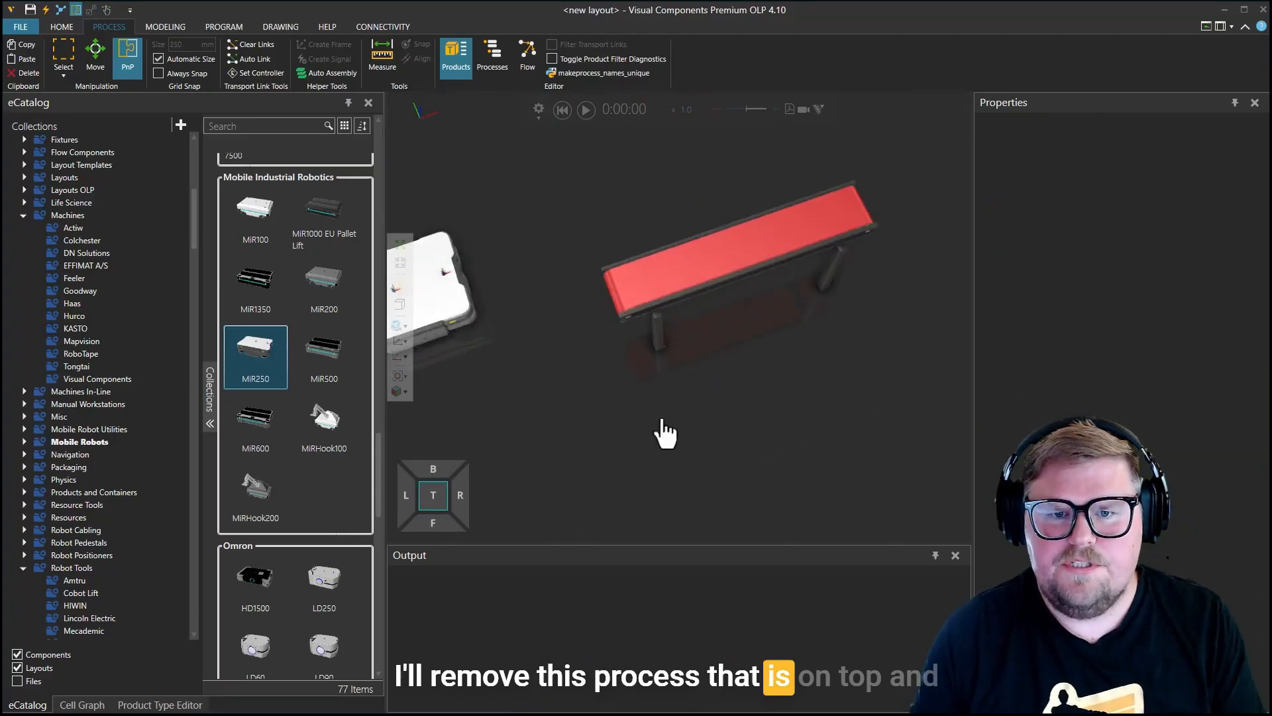
{"action": "middle_click_drag", "start_coordinate": [658, 420], "coordinate": [835, 409]}
{"action": "right_click_drag", "start_coordinate": [834, 409], "coordinate": [774, 432]}
{"action": "scroll", "coordinate": [563, 305], "scroll_direction": "up", "scroll_amount": 3}
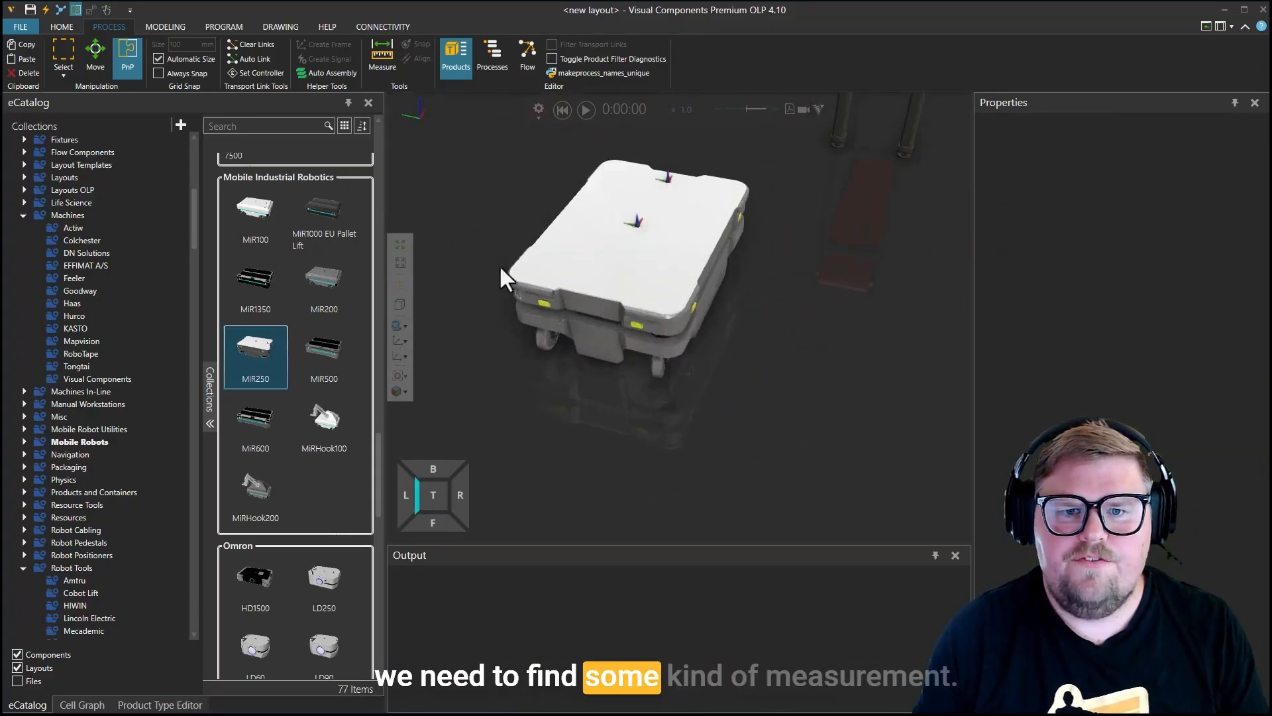
{"action": "left_click", "coordinate": [386, 64]}
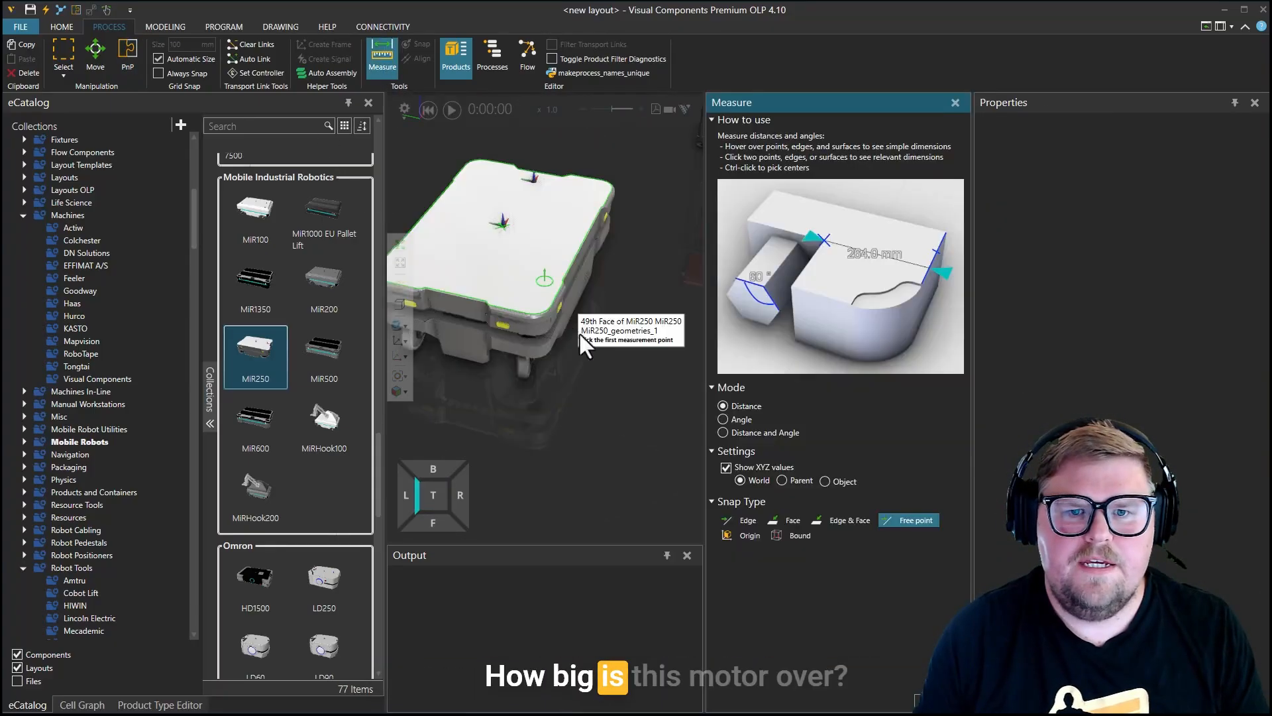
{"action": "left_click", "coordinate": [519, 317]}
{"action": "right_click_drag", "start_coordinate": [605, 339], "coordinate": [534, 349]}
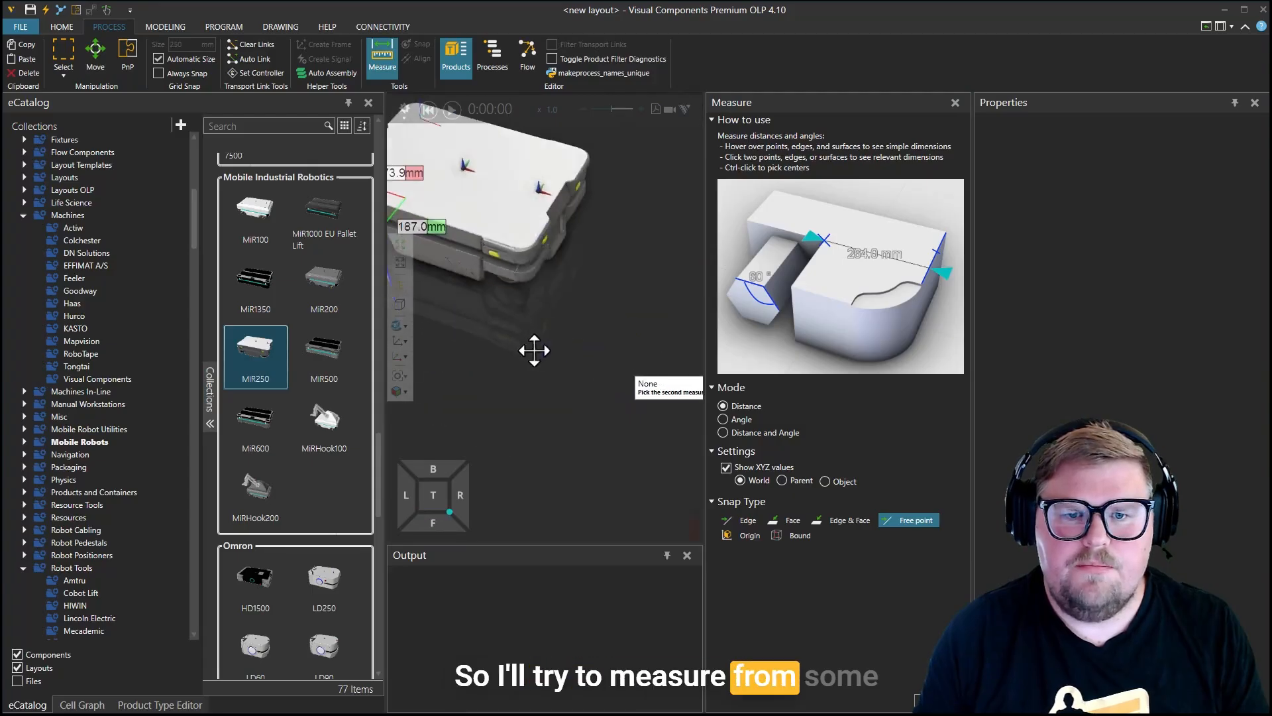
{"action": "left_click", "coordinate": [530, 237]}
{"action": "scroll", "coordinate": [545, 430], "scroll_direction": "down", "scroll_amount": 5}
{"action": "key", "text": "Escape"}
Step: Set the copied conveyor's length to 800 mm
{"action": "right_click_drag", "start_coordinate": [547, 443], "coordinate": [597, 411]}
{"action": "scroll", "coordinate": [599, 404], "scroll_direction": "down", "scroll_amount": 4}
{"action": "left_click", "coordinate": [807, 286]}
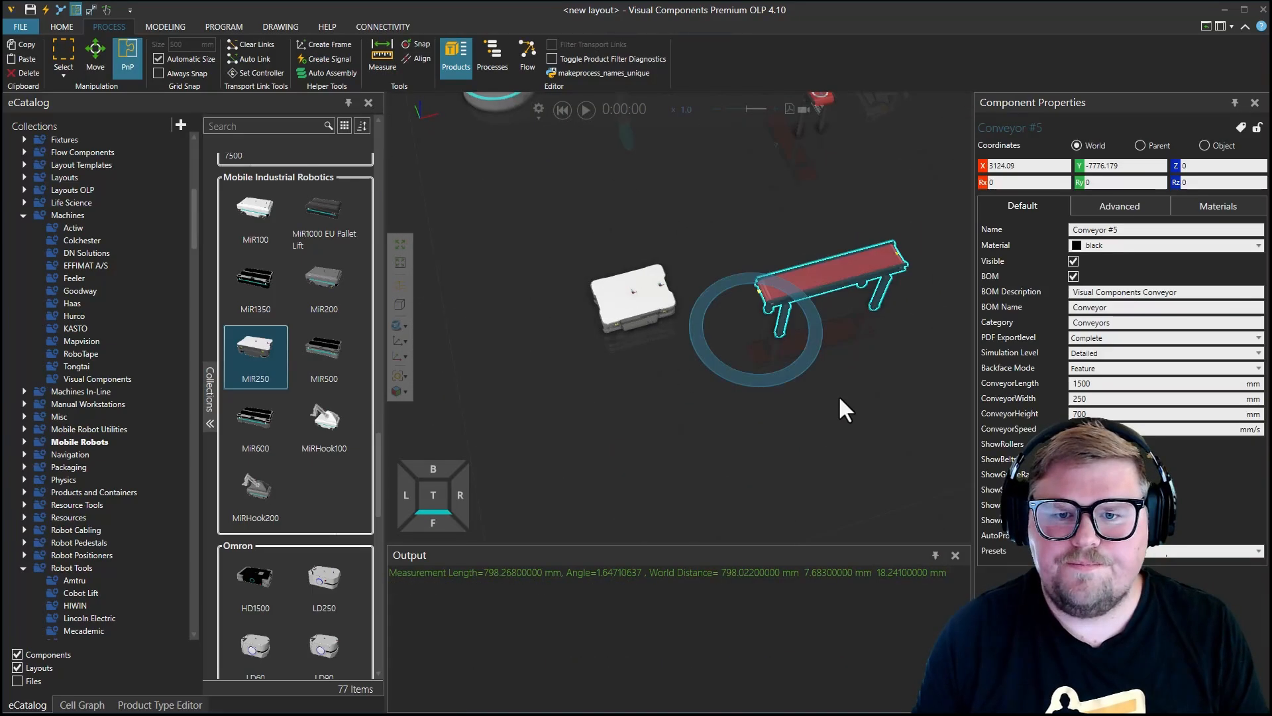
{"action": "double_click", "coordinate": [1108, 383]}
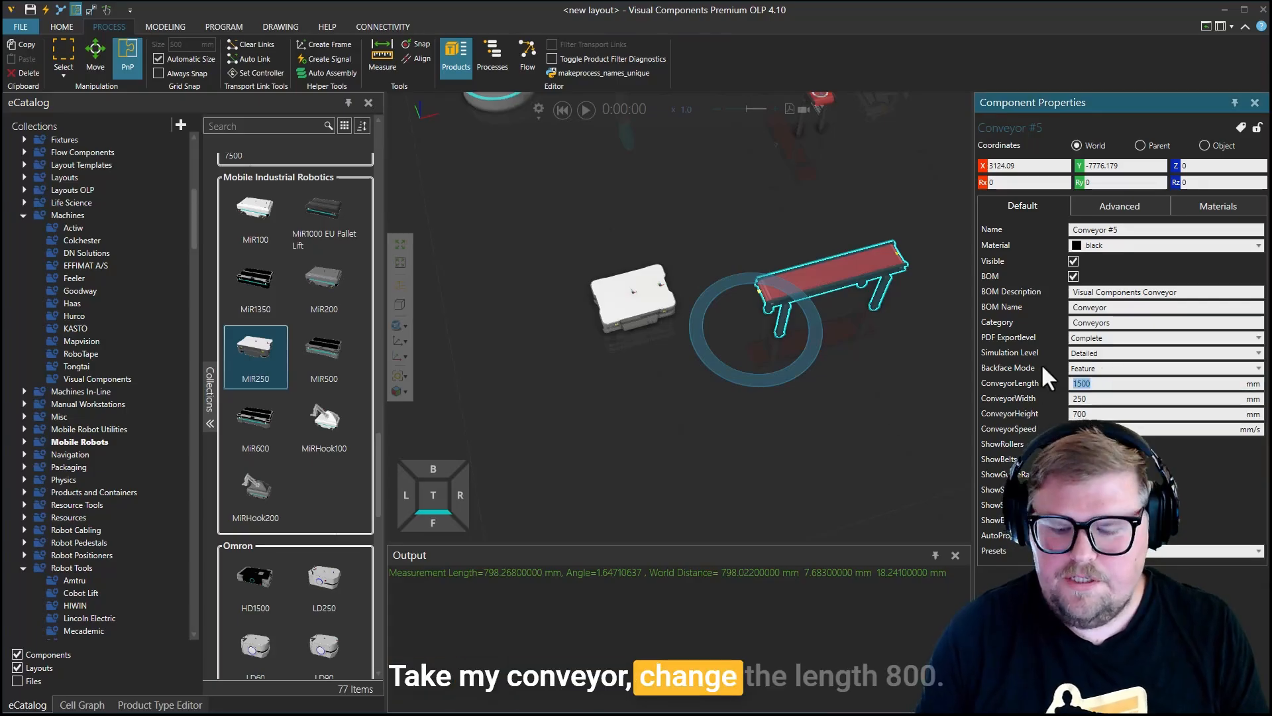
{"action": "type", "text": "800"}
{"action": "key", "text": "Return"}
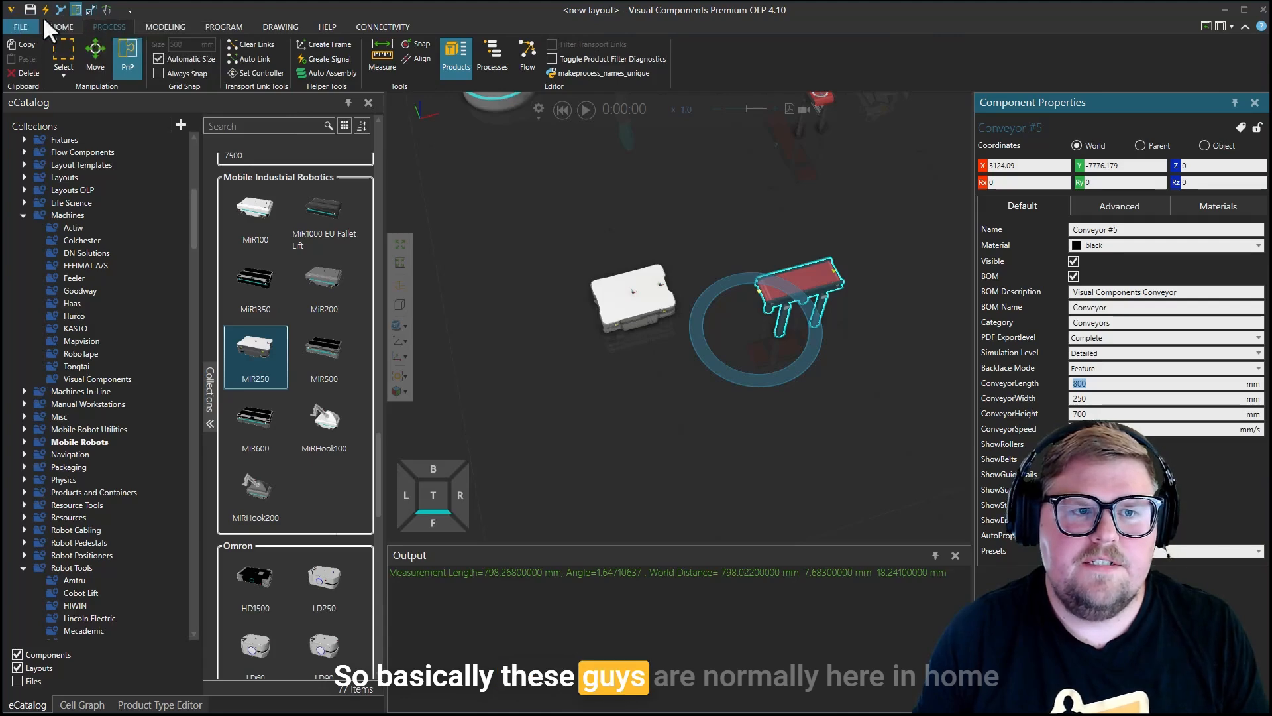
{"action": "left_click", "coordinate": [65, 28]}
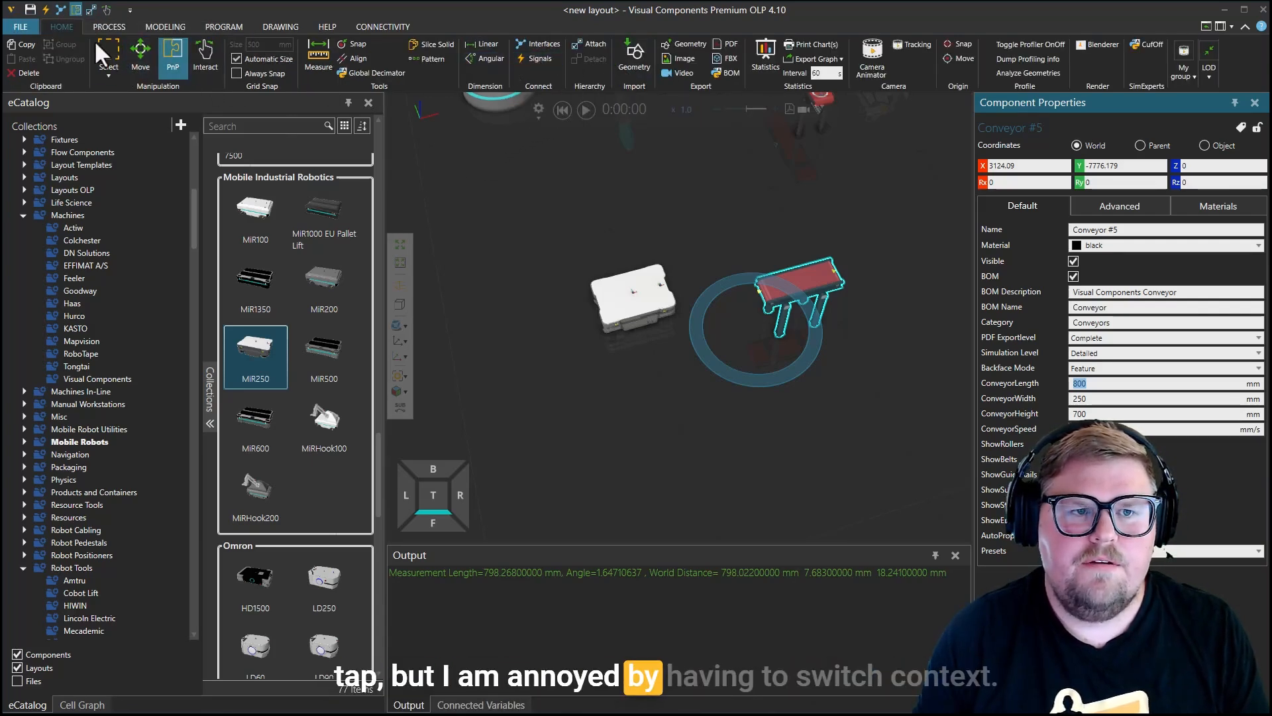
{"action": "right_click", "coordinate": [591, 42]}
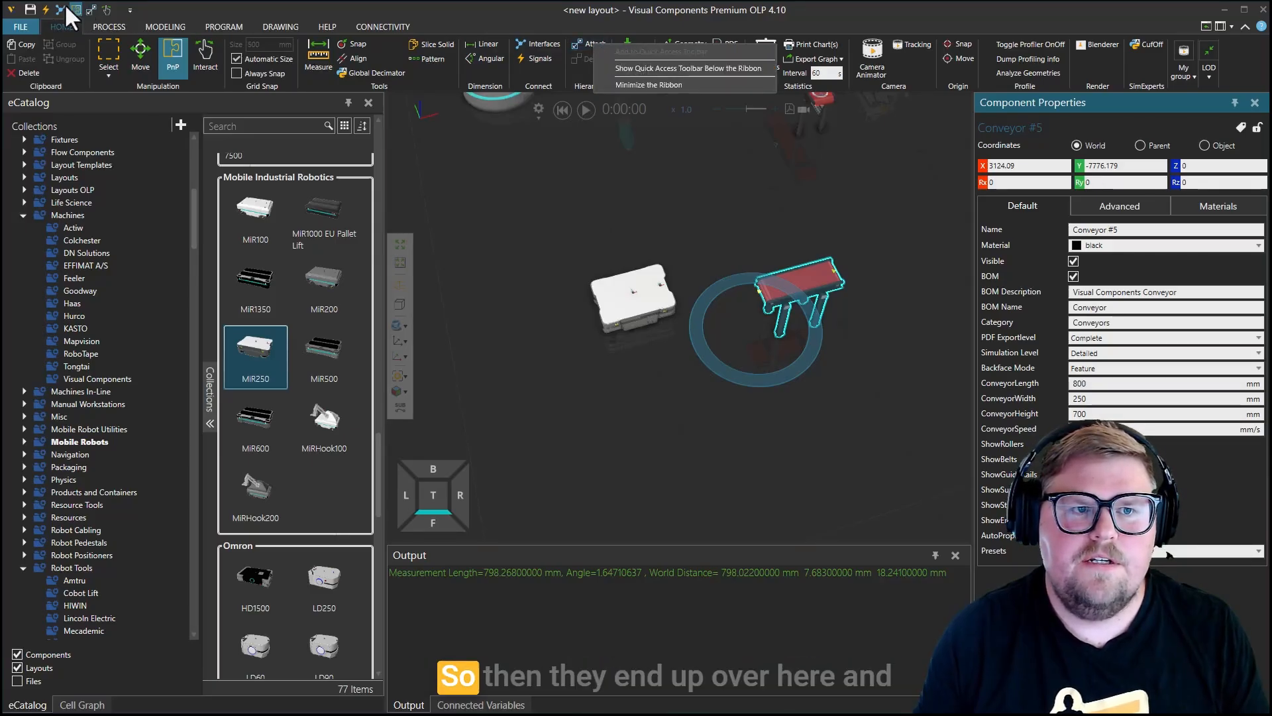
{"action": "left_click", "coordinate": [110, 26]}
{"action": "left_click", "coordinate": [110, 26]}
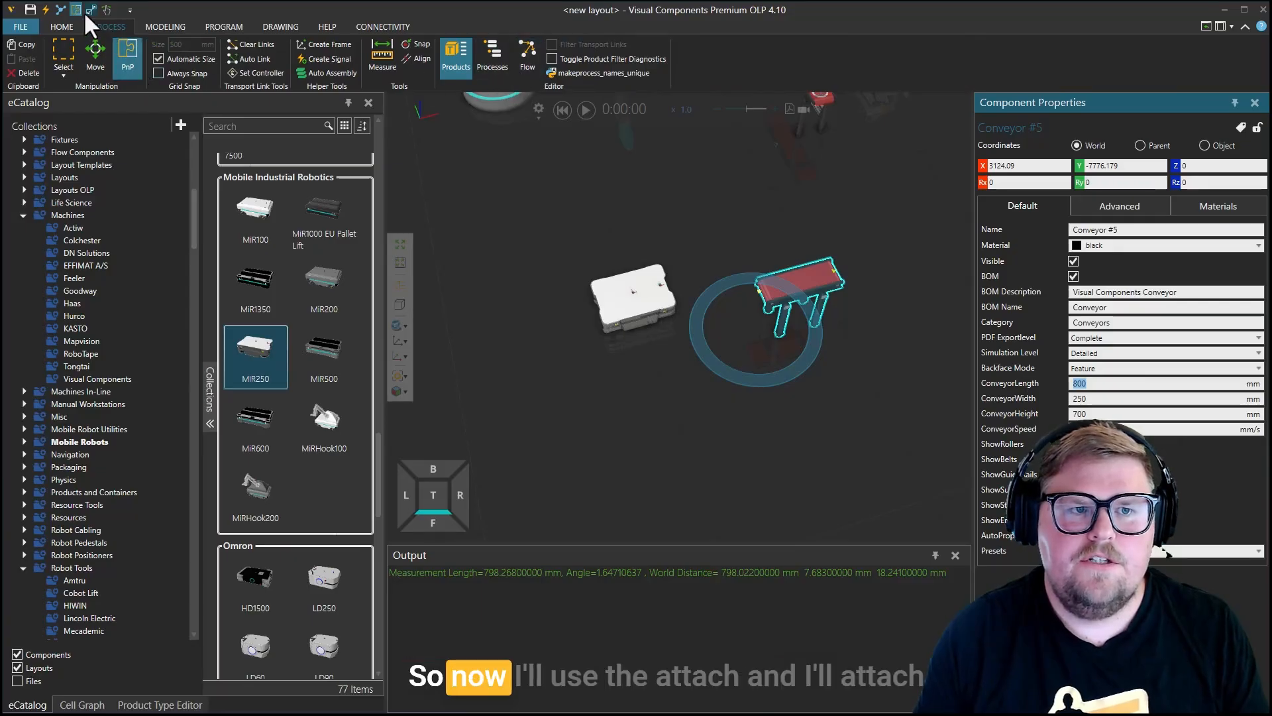
Step: Attach the short conveyor to the MiR250 as its parent and move the robot slightly to test the attachment
{"action": "left_click", "coordinate": [89, 10]}
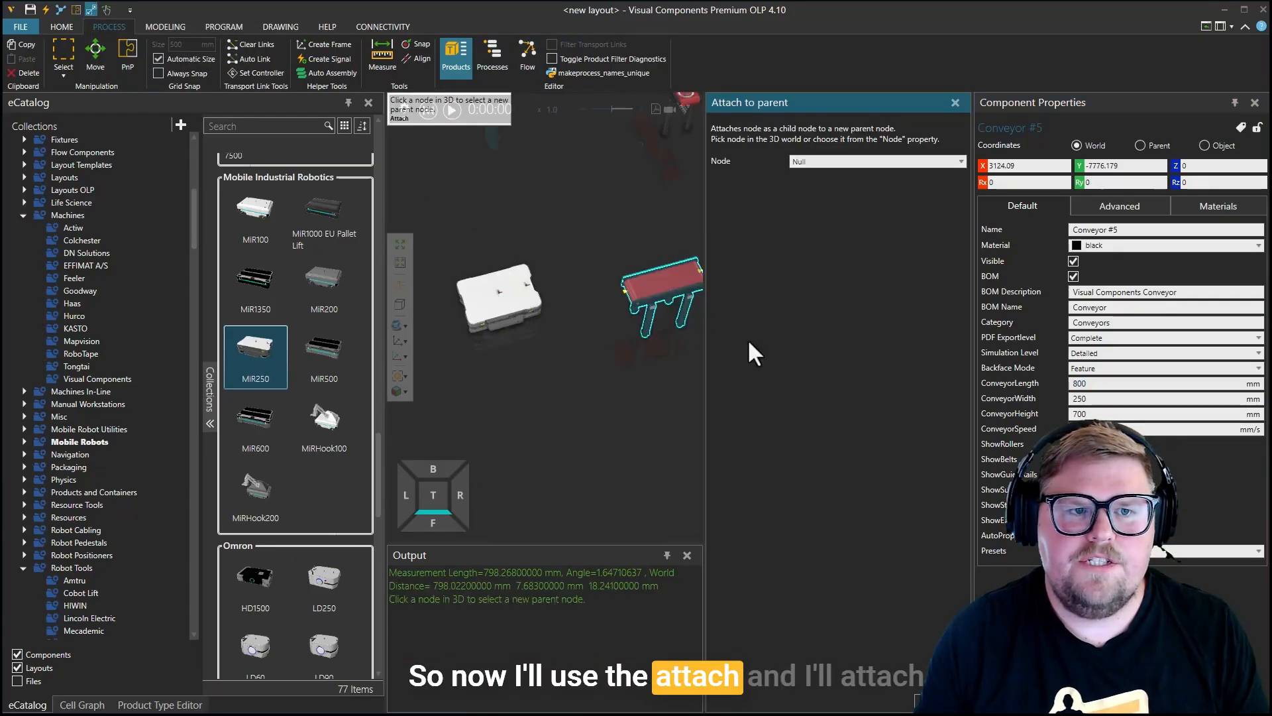
{"action": "left_click", "coordinate": [511, 298]}
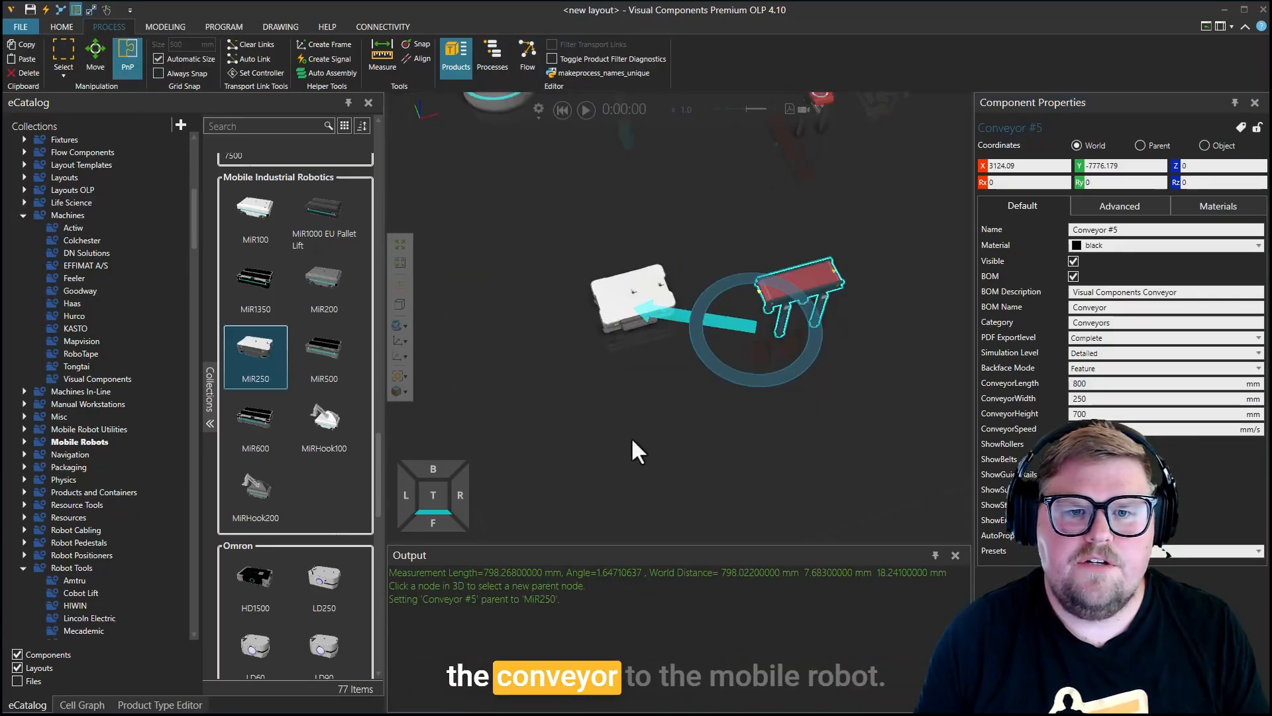
{"action": "left_click", "coordinate": [625, 316]}
{"action": "left_click_drag", "start_coordinate": [622, 319], "coordinate": [601, 304]}
Step: Switch the attached conveyor to parent coordinates and reset its X and Y positions to 0
{"action": "left_click", "coordinate": [766, 271]}
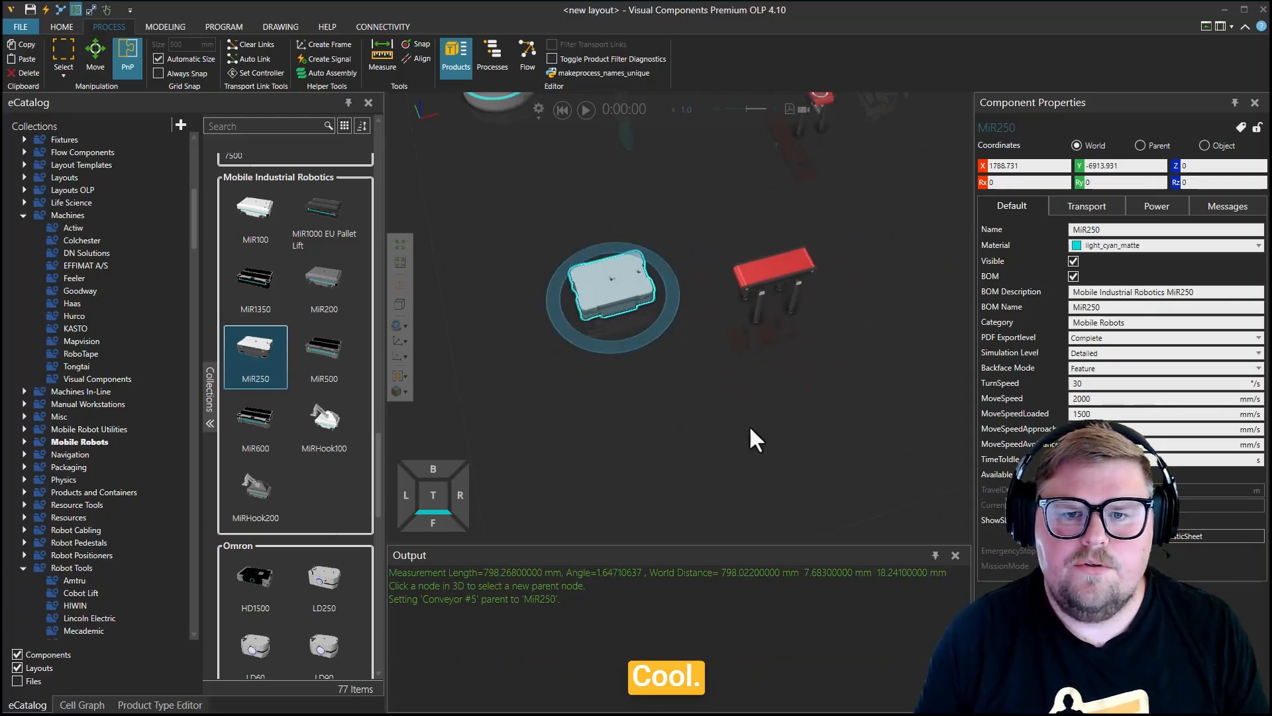
{"action": "left_click", "coordinate": [1144, 146]}
{"action": "left_click", "coordinate": [1078, 167]}
{"action": "left_click", "coordinate": [983, 167]}
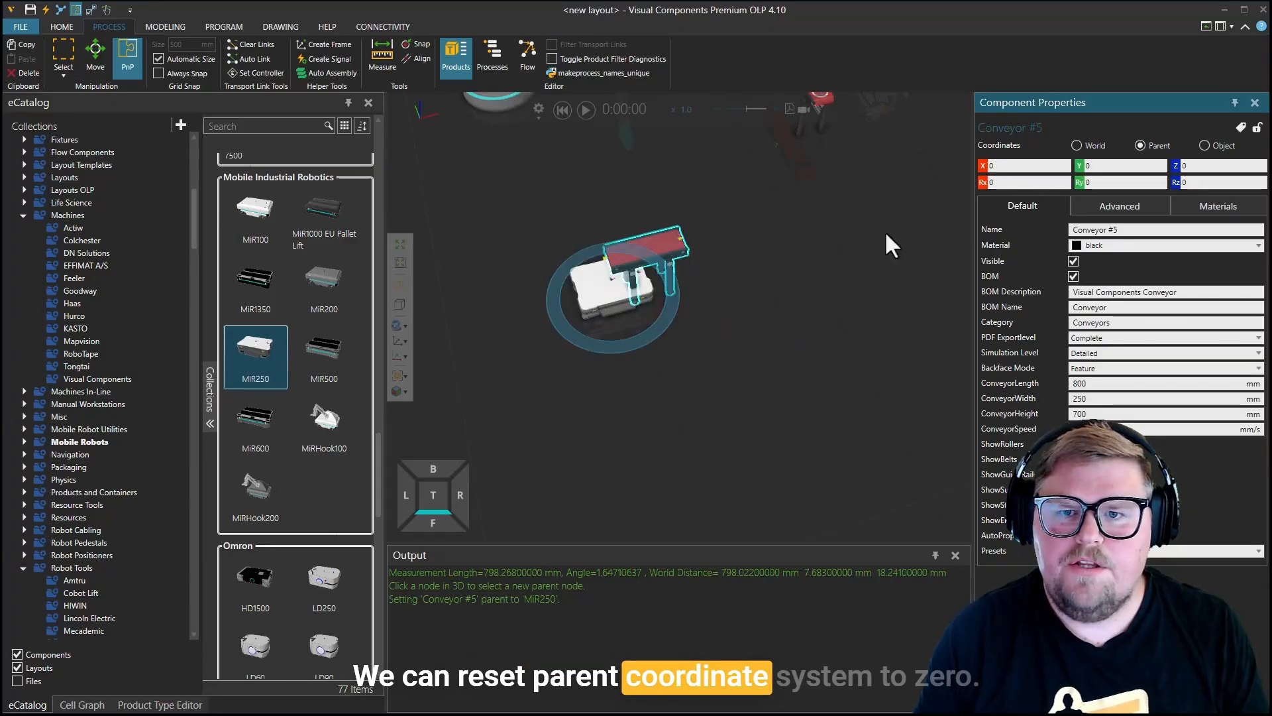
Step: Raise the attached conveyor to Z 300 on the MiR250's top and set its X position to -400 in parent coordinates
{"action": "scroll", "coordinate": [704, 387], "scroll_direction": "up", "scroll_amount": 4}
{"action": "middle_click_drag", "start_coordinate": [703, 386], "coordinate": [832, 409]}
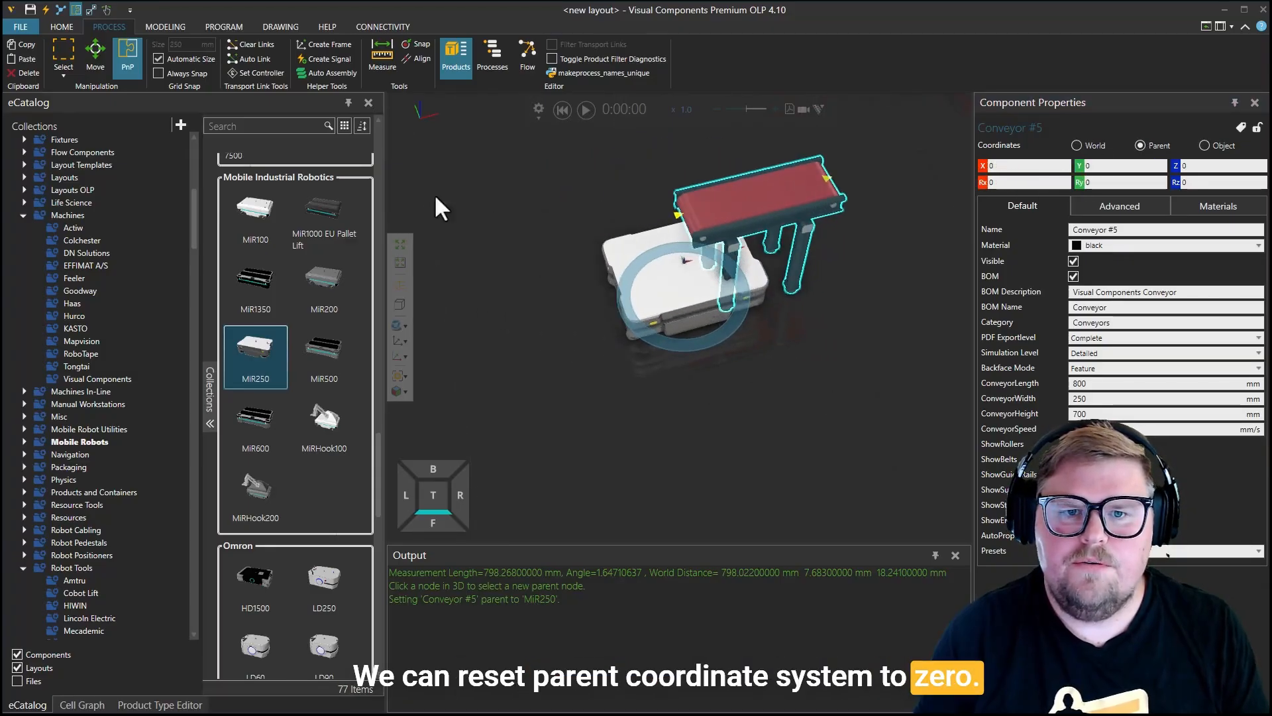
{"action": "left_click", "coordinate": [94, 69]}
{"action": "left_click_drag", "start_coordinate": [686, 233], "coordinate": [643, 277]}
{"action": "right_click_drag", "start_coordinate": [781, 397], "coordinate": [766, 454]}
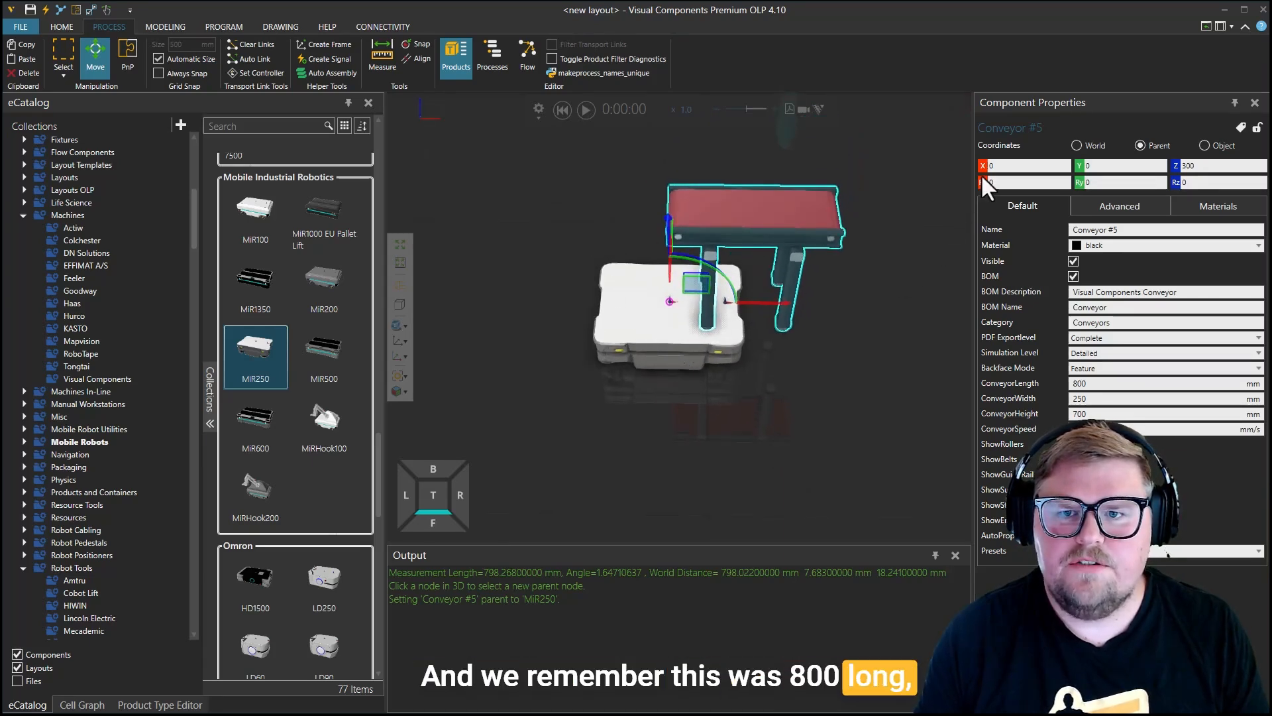
{"action": "left_click", "coordinate": [1022, 167]}
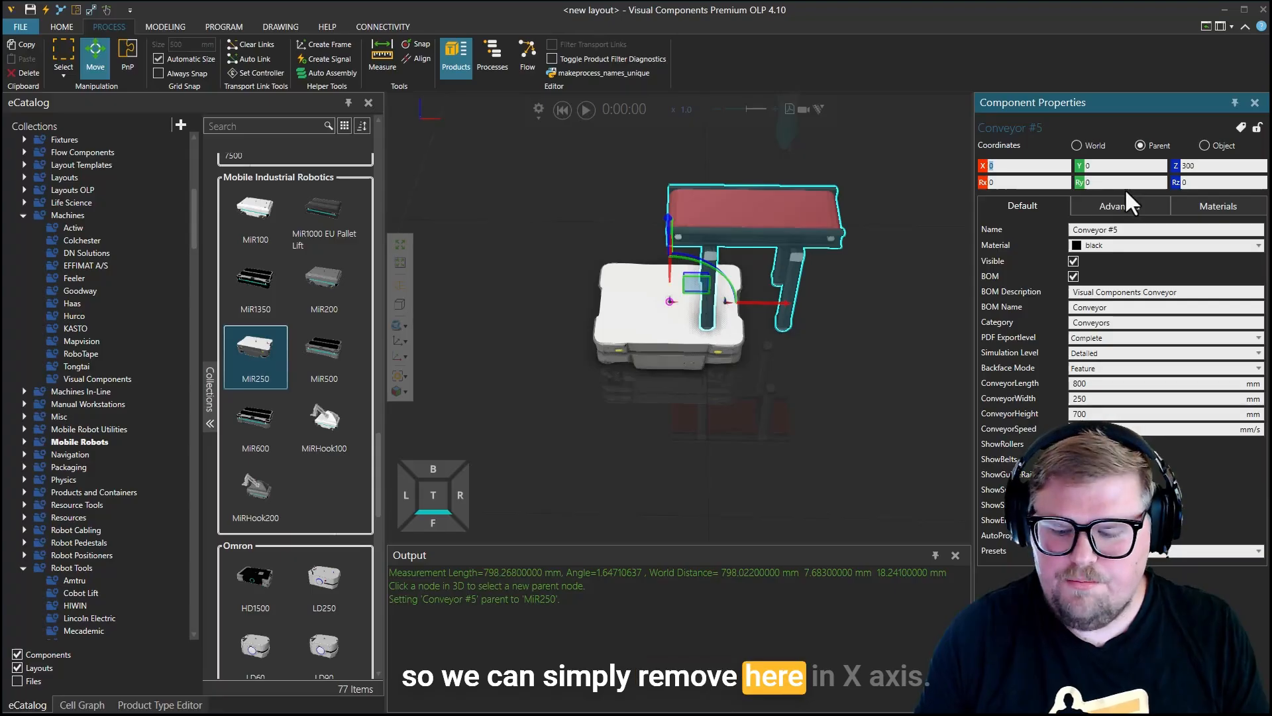
{"action": "type", "text": "-400"}
{"action": "key", "text": "Return"}
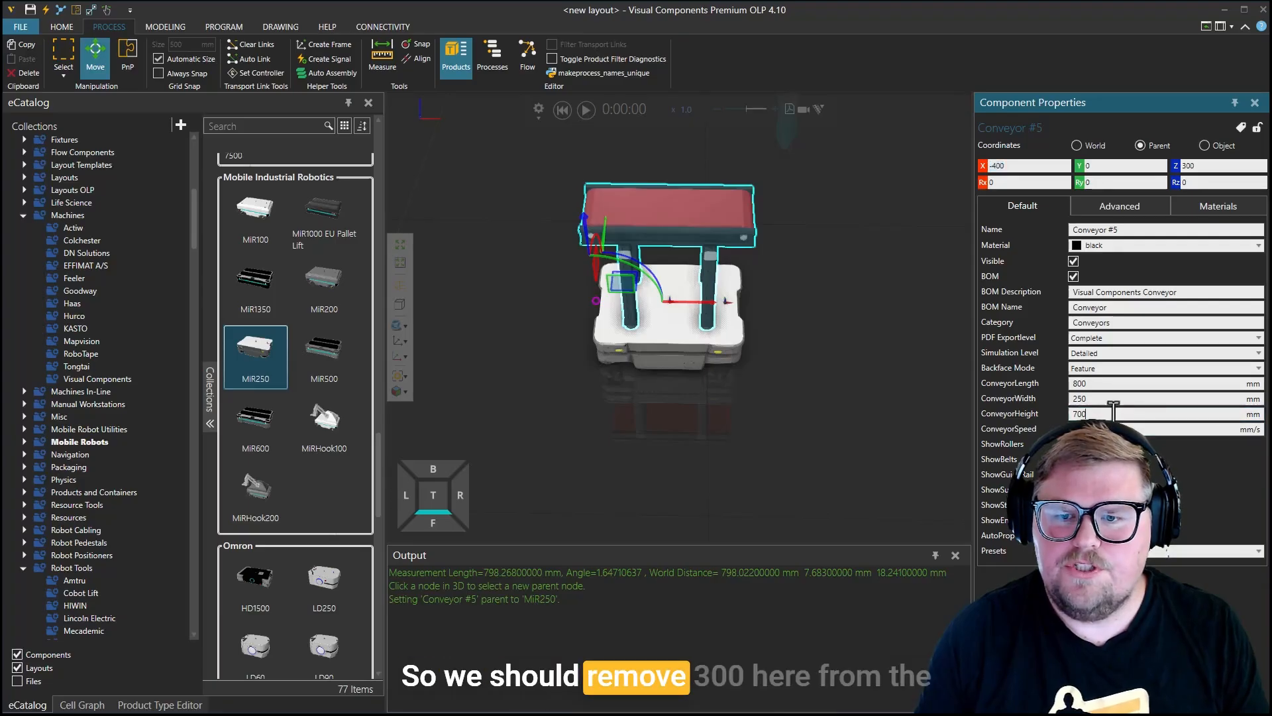
Step: Set the height of the conveyor mounted on the MiR250 to 400 mm and check it against the last conveyor
{"action": "type", "text": "400"}
{"action": "key", "text": "Return"}
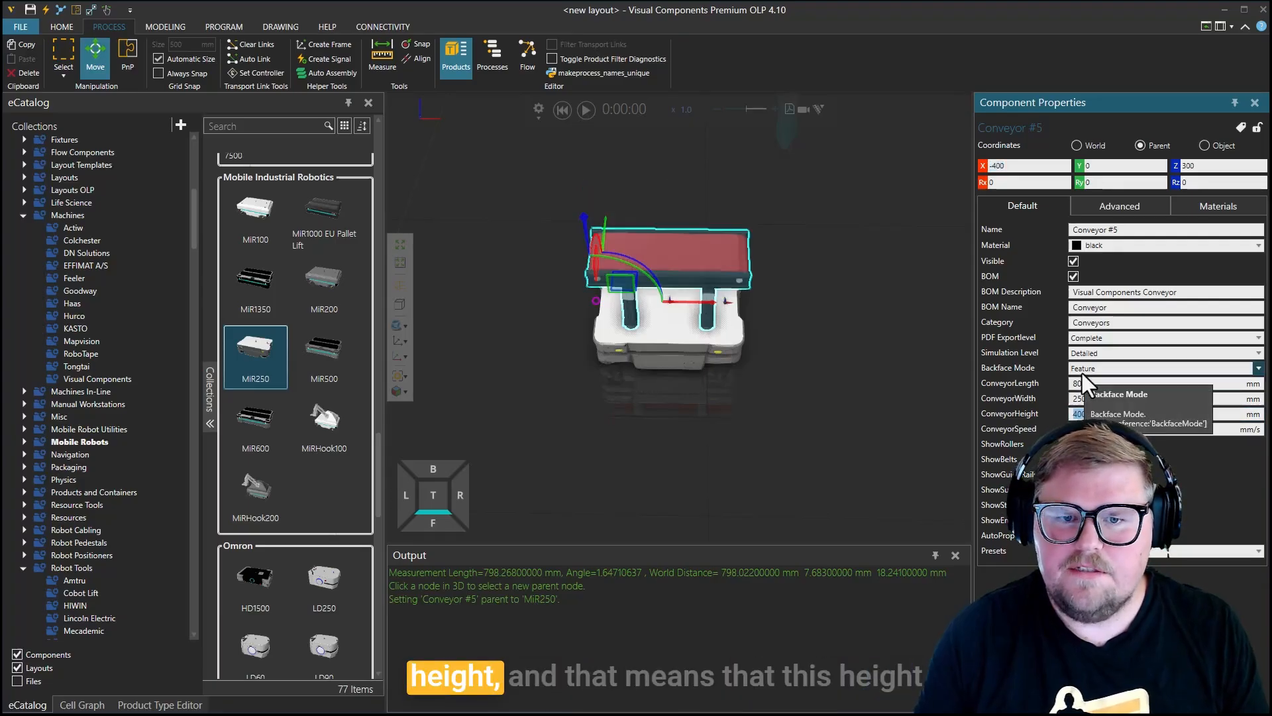
{"action": "scroll", "coordinate": [604, 301], "scroll_direction": "down", "scroll_amount": 5}
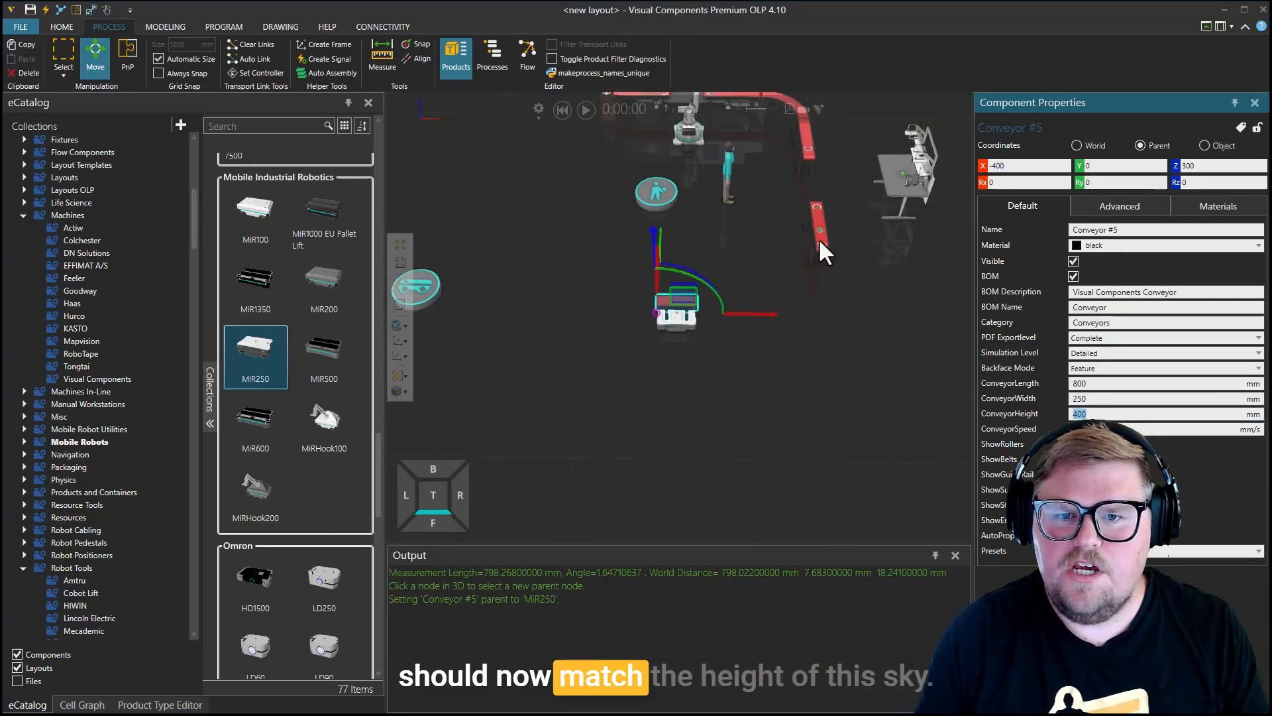
{"action": "scroll", "coordinate": [737, 394], "scroll_direction": "up", "scroll_amount": 5}
{"action": "right_click_drag", "start_coordinate": [738, 407], "coordinate": [710, 426]}
{"action": "scroll", "coordinate": [738, 388], "scroll_direction": "up", "scroll_amount": 4}
Step: Set the MiR250's transport location height (Tz) to 700 so products sit on top of its conveyor
{"action": "left_click", "coordinate": [721, 369]}
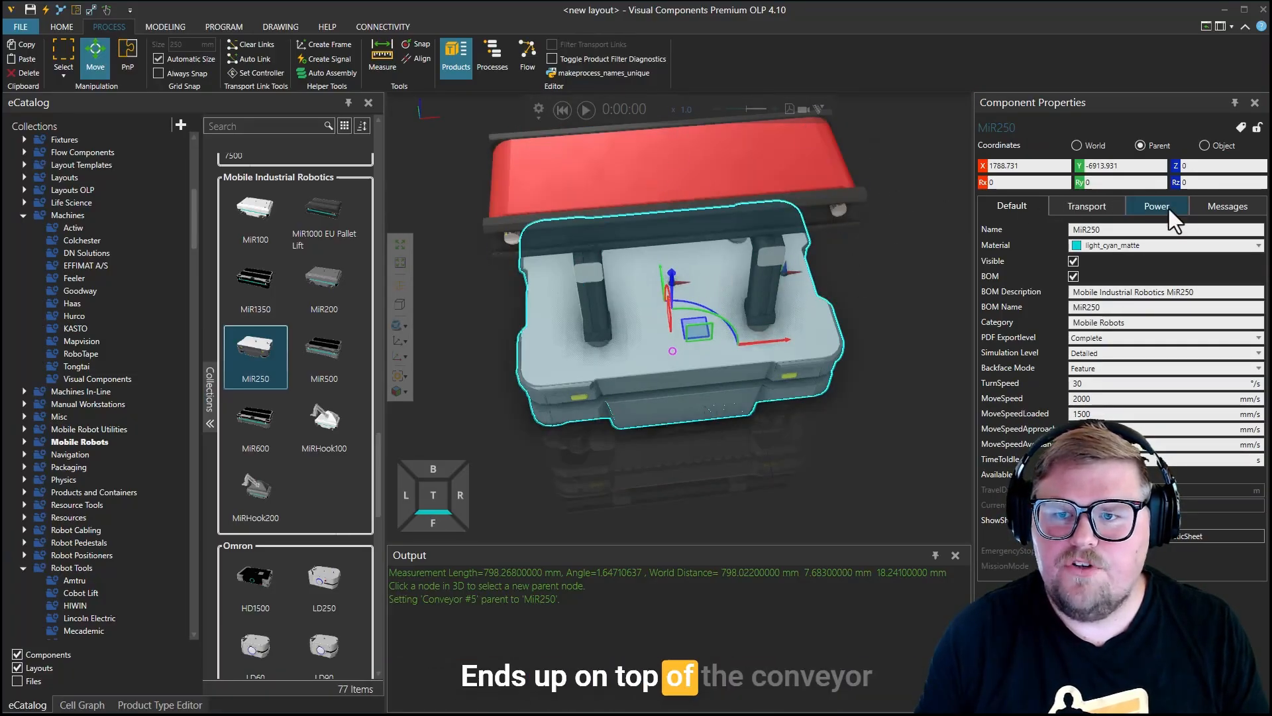
{"action": "left_click", "coordinate": [1099, 213]}
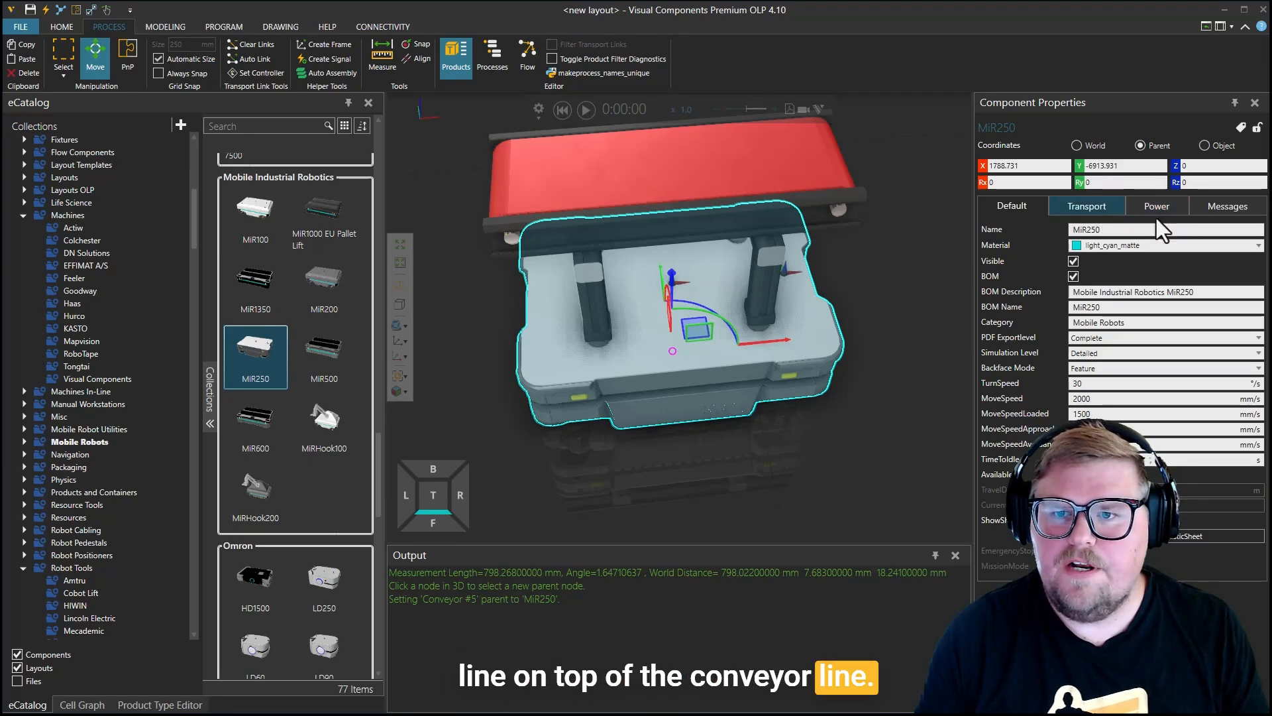
{"action": "double_click", "coordinate": [1229, 293]}
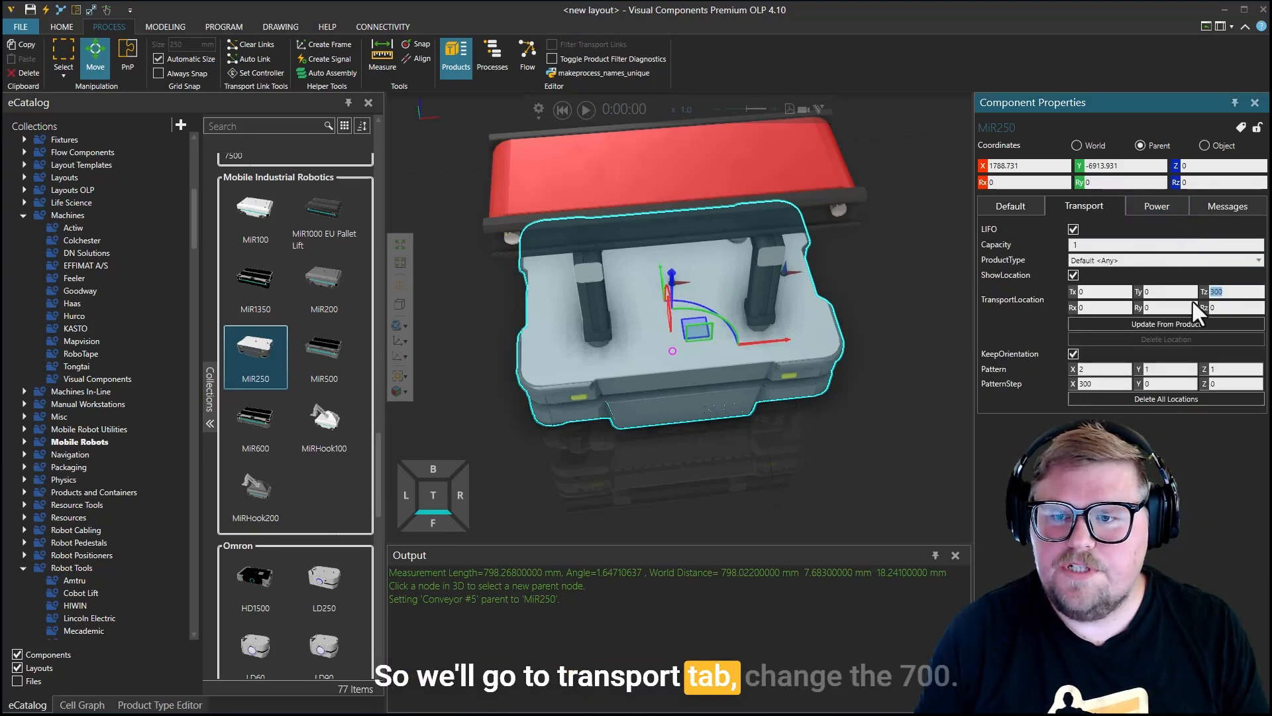
{"action": "type", "text": "700"}
{"action": "key", "text": "Return"}
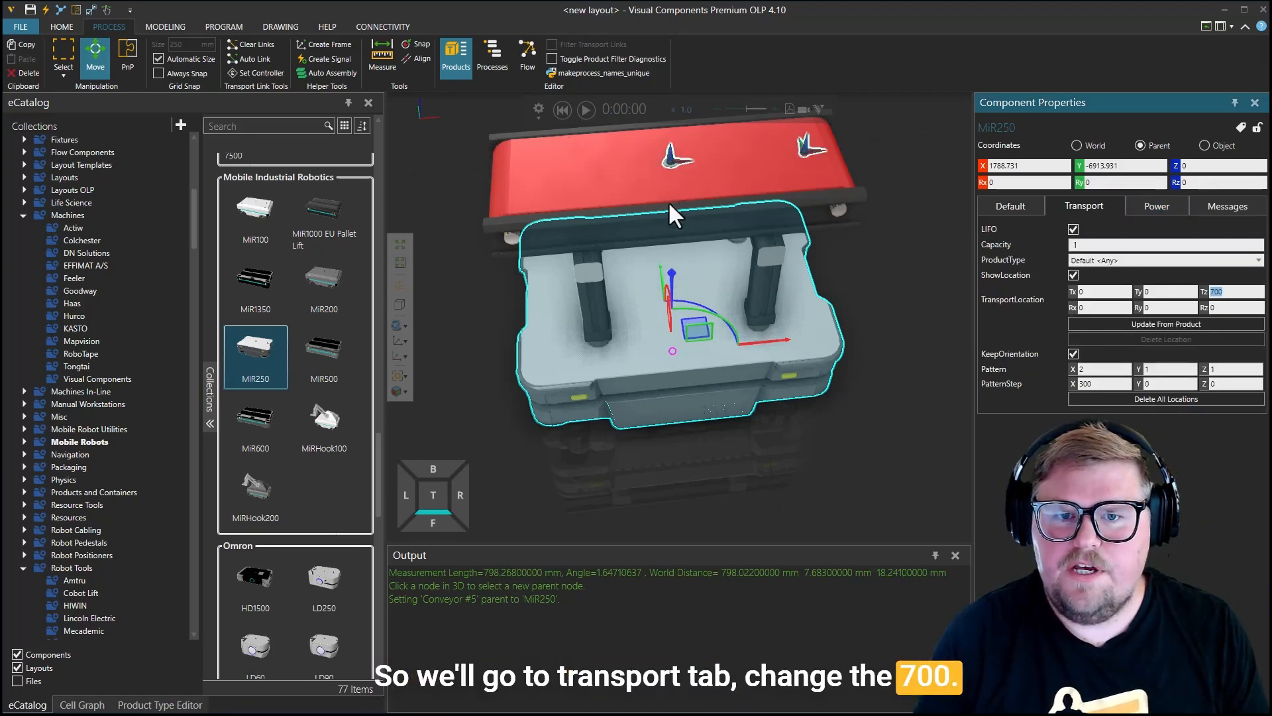
Step: Examine the last conveyor and the assembly table, recentring the view's point of interest on each
{"action": "scroll", "coordinate": [712, 255], "scroll_direction": "down", "scroll_amount": 7}
{"action": "right_click_drag", "start_coordinate": [721, 267], "coordinate": [718, 467]}
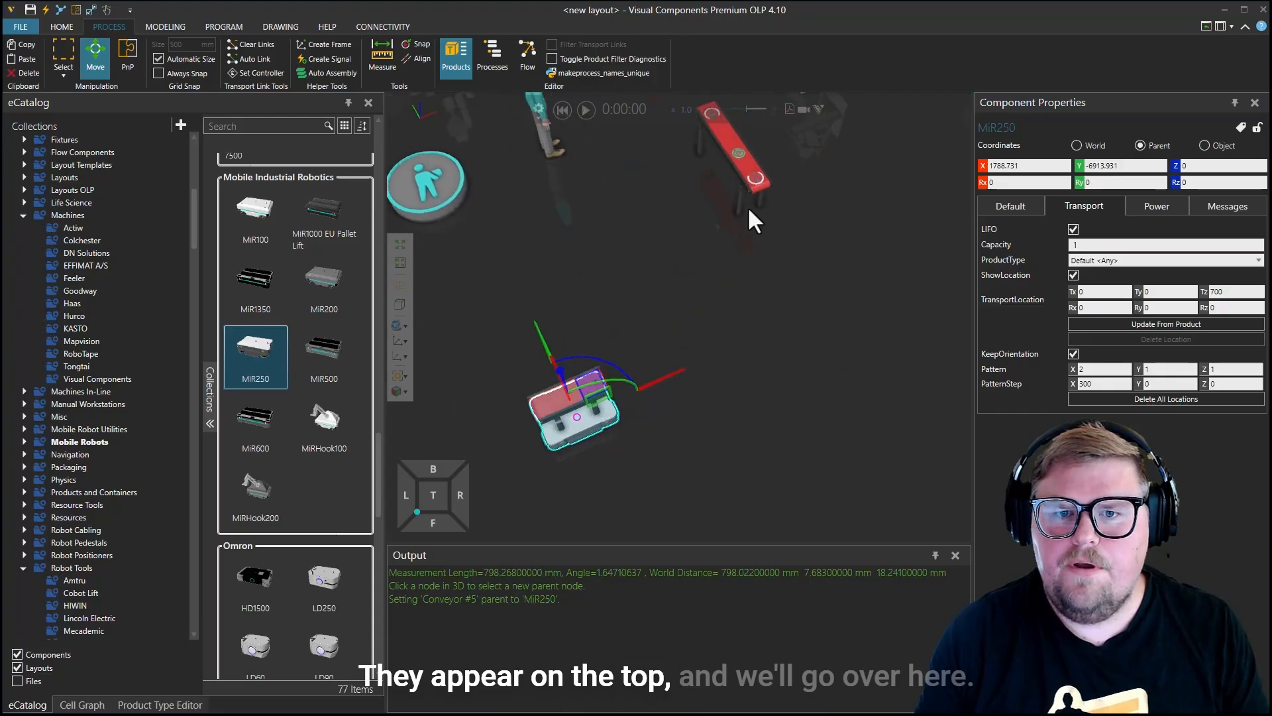
{"action": "scroll", "coordinate": [756, 186], "scroll_direction": "up", "scroll_amount": 5}
{"action": "right_click_drag", "start_coordinate": [730, 432], "coordinate": [764, 371]}
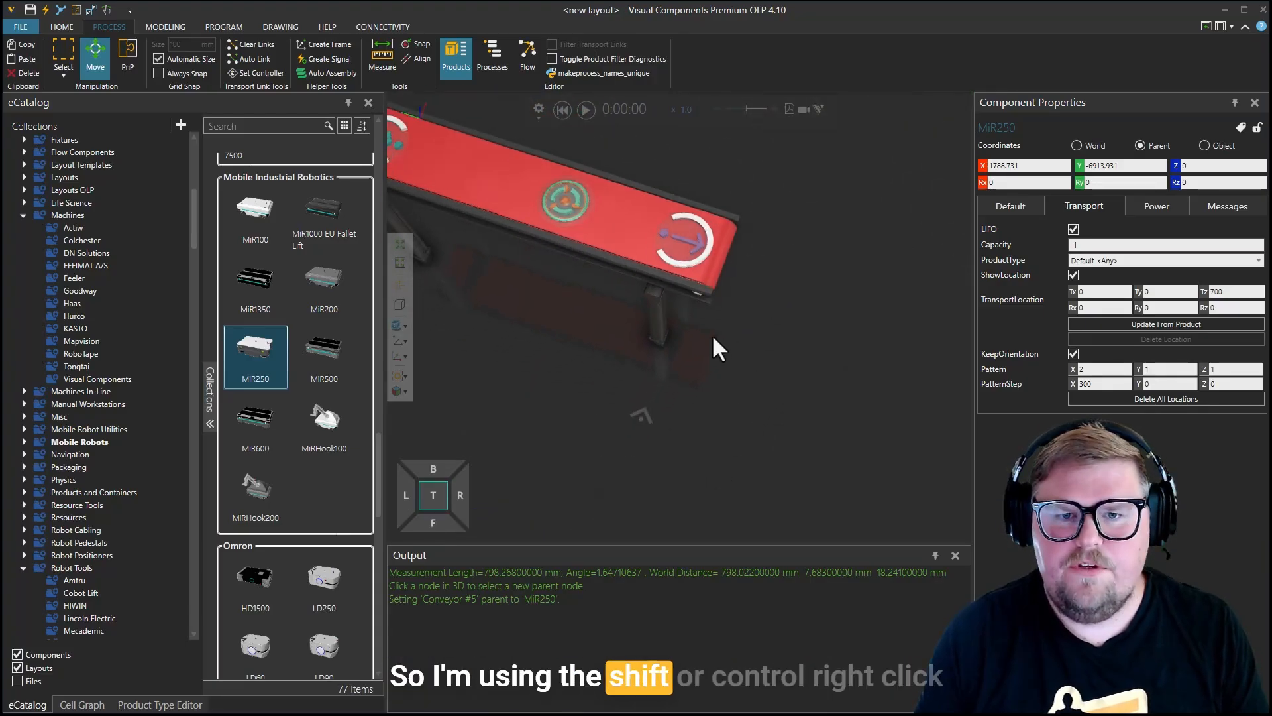
{"action": "scroll", "coordinate": [762, 344], "scroll_direction": "down", "scroll_amount": 3}
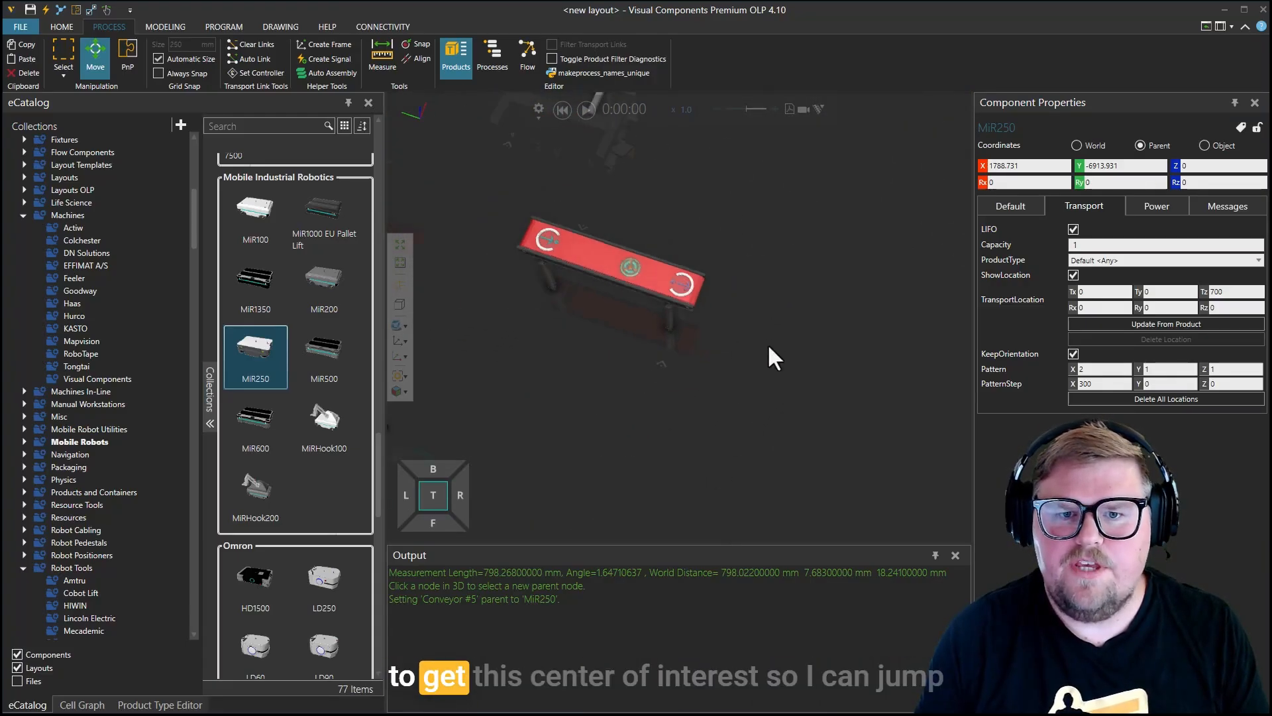
{"action": "scroll", "coordinate": [767, 343], "scroll_direction": "down", "scroll_amount": 5}
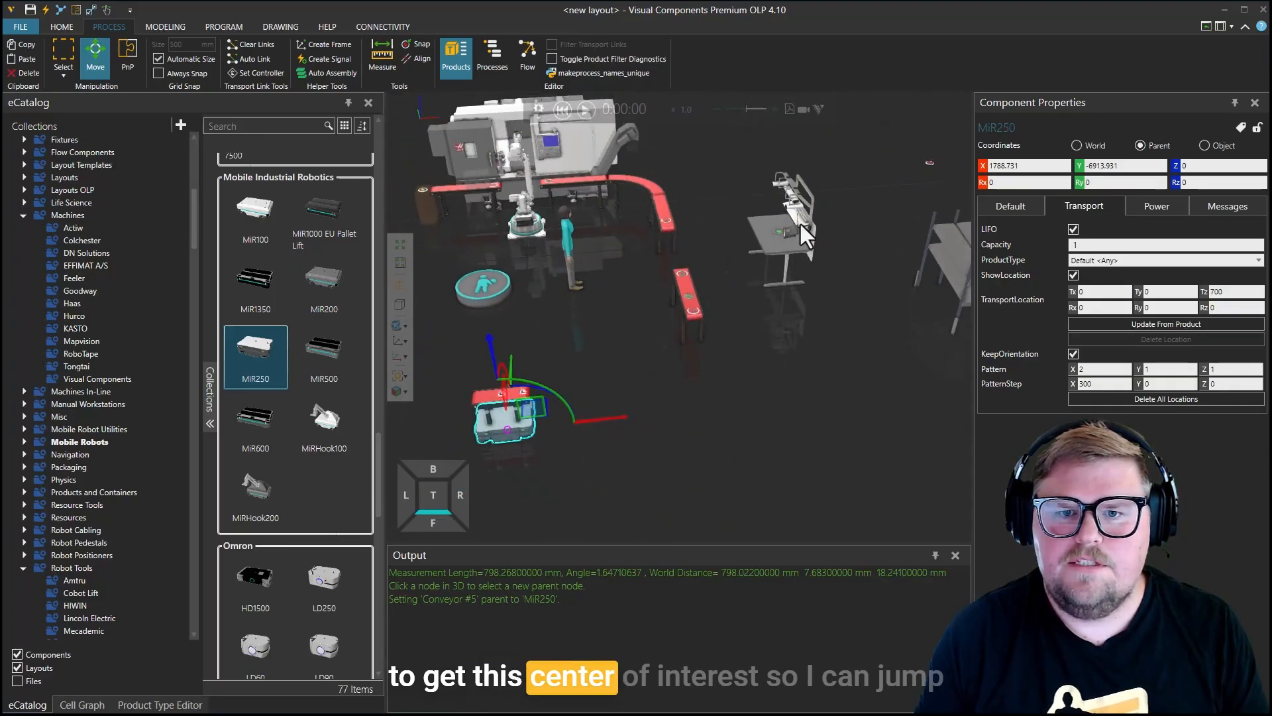
{"action": "right_click", "coordinate": [801, 224], "text": "ctrl"}
{"action": "scroll", "coordinate": [680, 321], "scroll_direction": "up", "scroll_amount": 7}
{"action": "scroll", "coordinate": [709, 335], "scroll_direction": "down", "scroll_amount": 3}
{"action": "right_click_drag", "start_coordinate": [709, 336], "coordinate": [774, 355]}
{"action": "scroll", "coordinate": [770, 365], "scroll_direction": "down", "scroll_amount": 5}
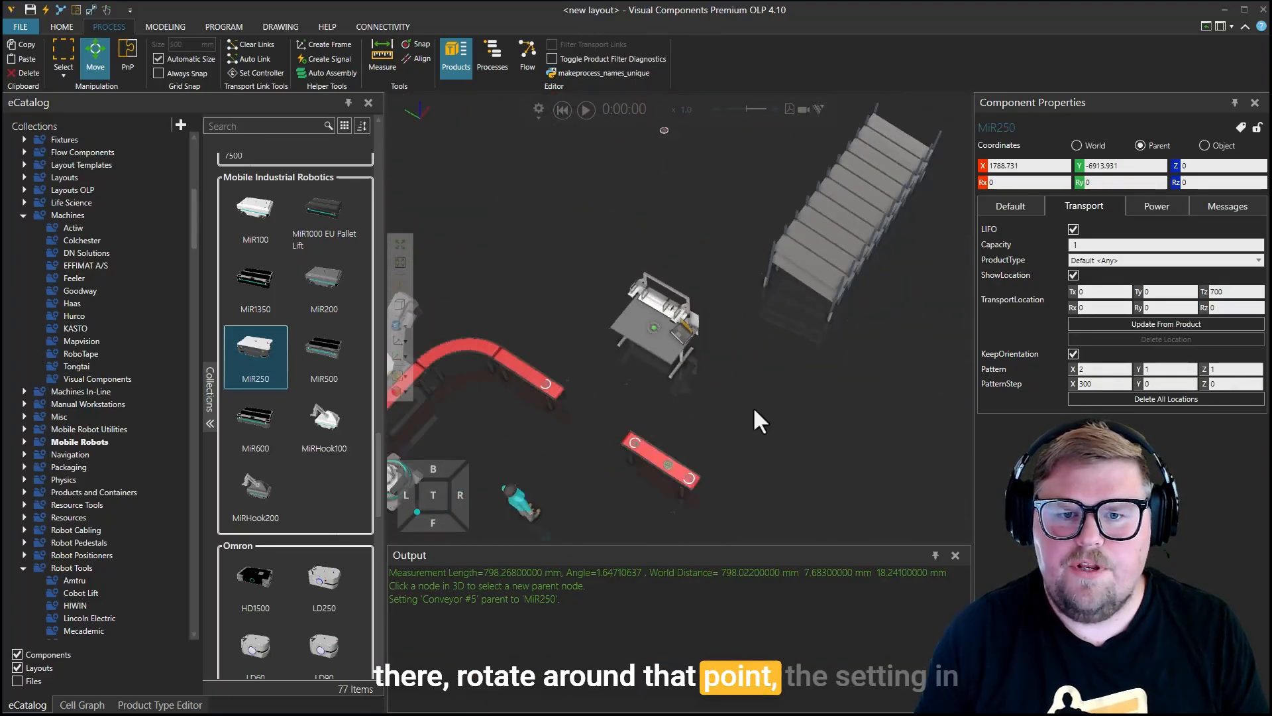
{"action": "middle_click_drag", "start_coordinate": [753, 407], "coordinate": [741, 316]}
{"action": "right_click", "coordinate": [679, 379], "text": "ctrl"}
{"action": "scroll", "coordinate": [705, 354], "scroll_direction": "up", "scroll_amount": 5}
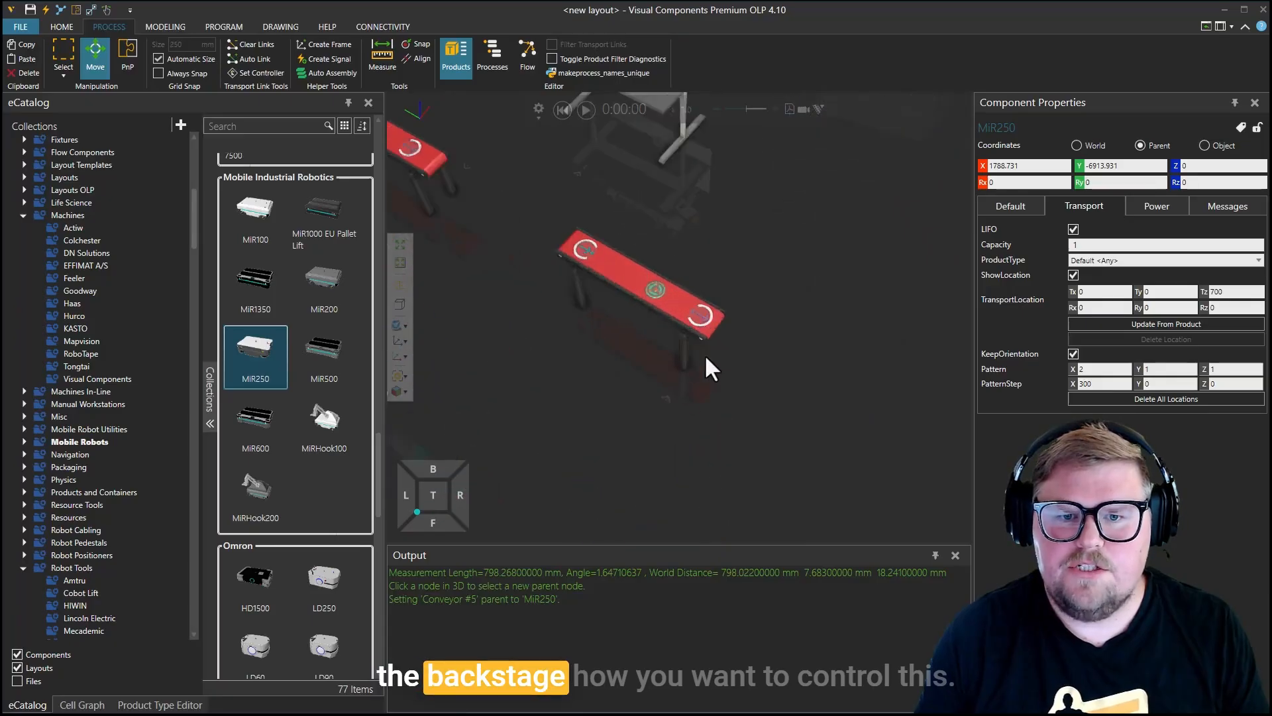
Step: Move the From Conveyor Process at the end of the last conveyor along its X axis to 1500
{"action": "scroll", "coordinate": [705, 279], "scroll_direction": "up", "scroll_amount": 4}
{"action": "left_click", "coordinate": [705, 279]}
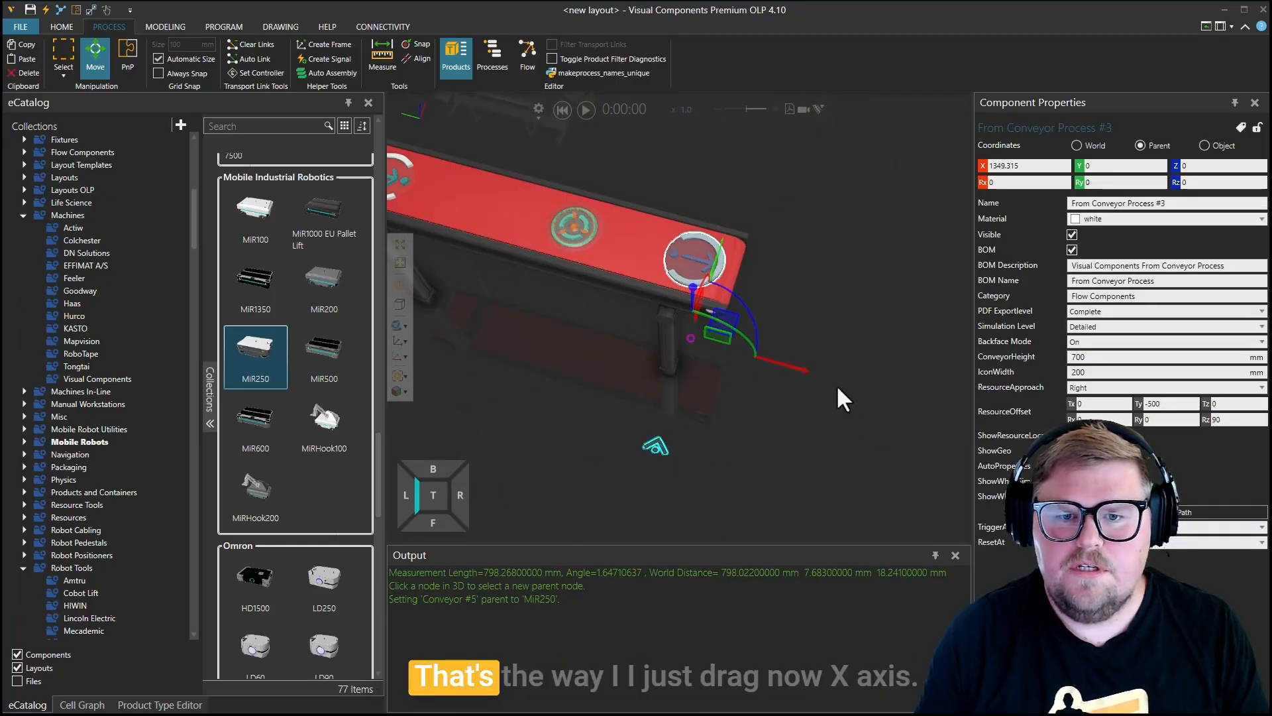
{"action": "left_click_drag", "start_coordinate": [790, 369], "coordinate": [895, 453]}
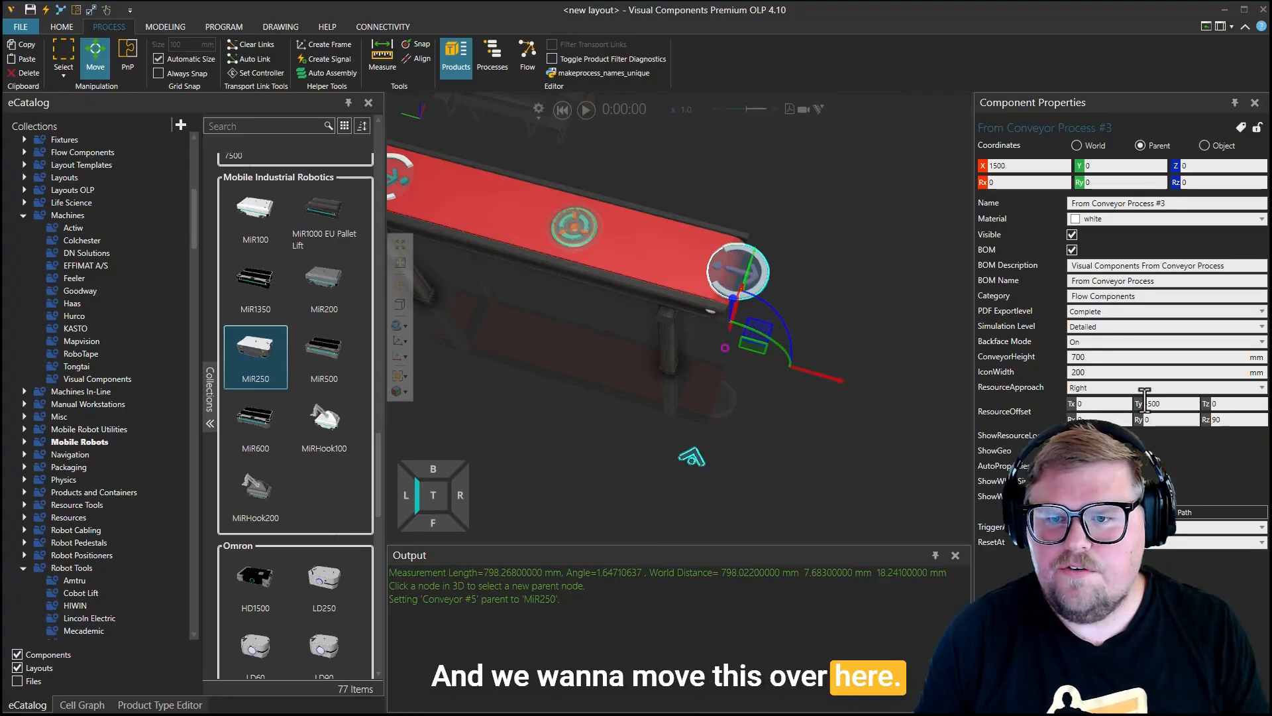
Step: Set the From Conveyor Process's resource approach to Back and its resource offset Tx to 400
{"action": "scroll", "coordinate": [1146, 387], "scroll_direction": "down", "scroll_amount": 2}
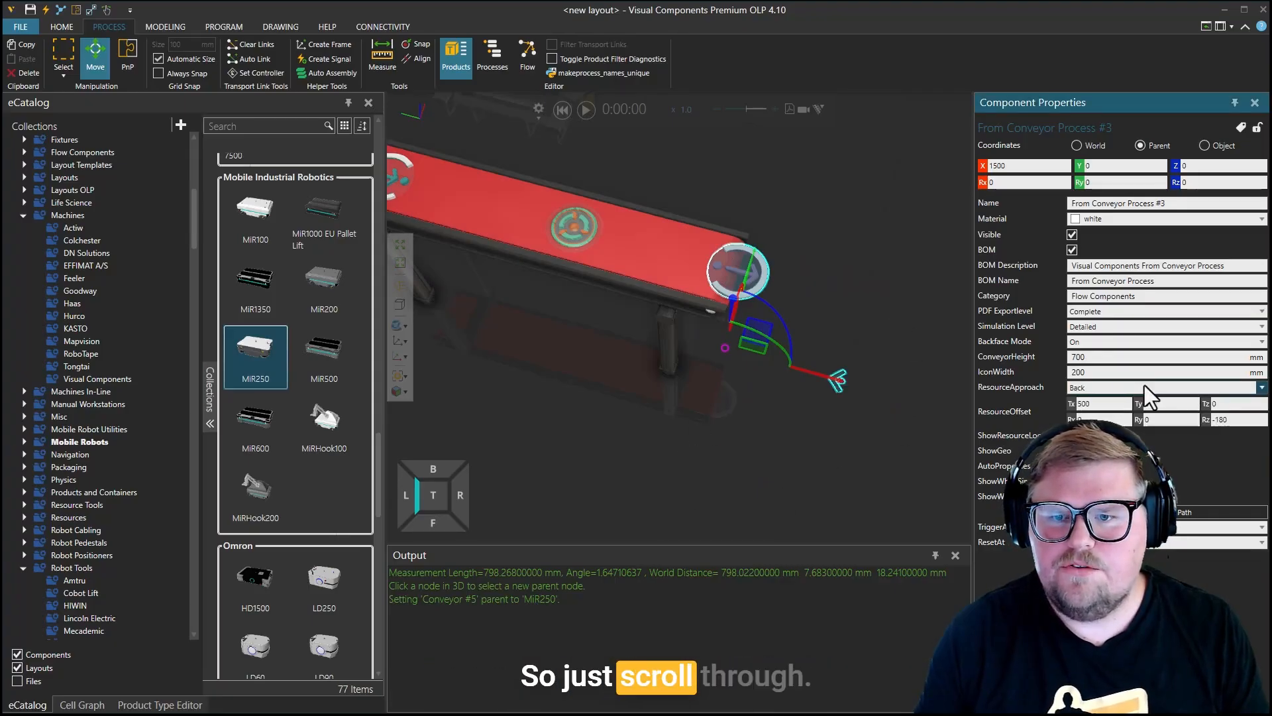
{"action": "double_click", "coordinate": [1118, 399]}
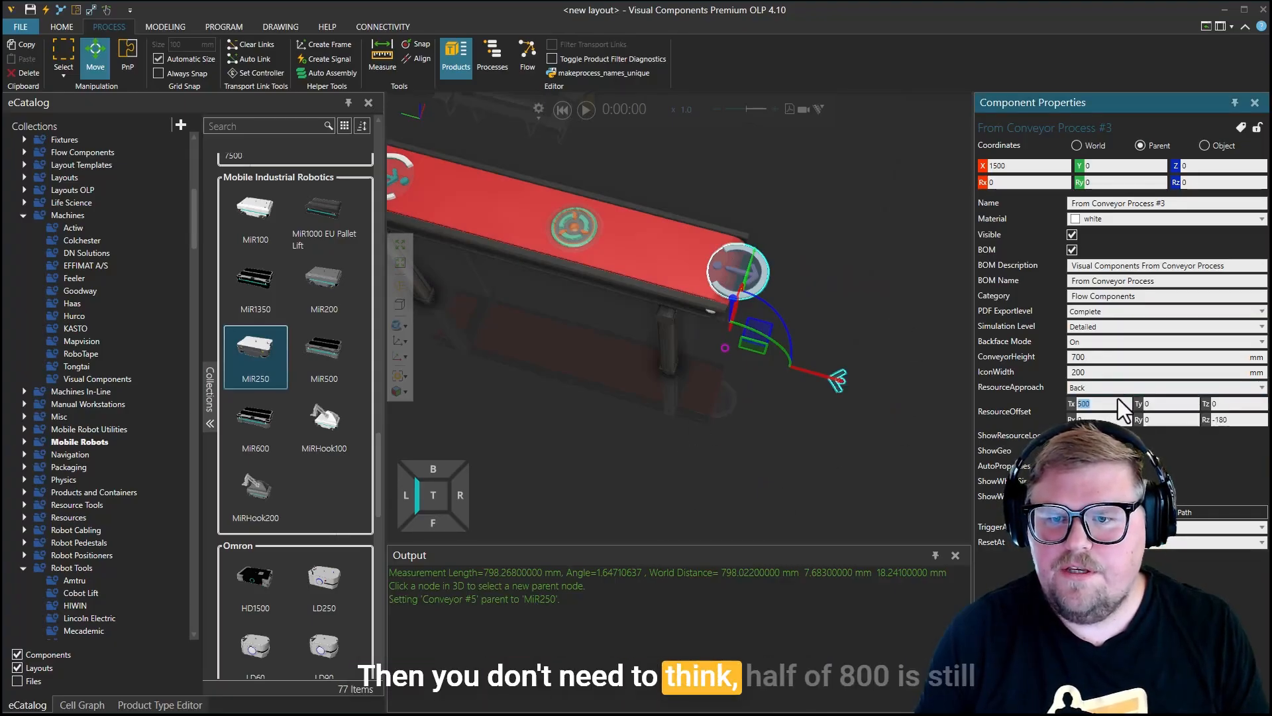
{"action": "type", "text": "400"}
{"action": "key", "text": "Return"}
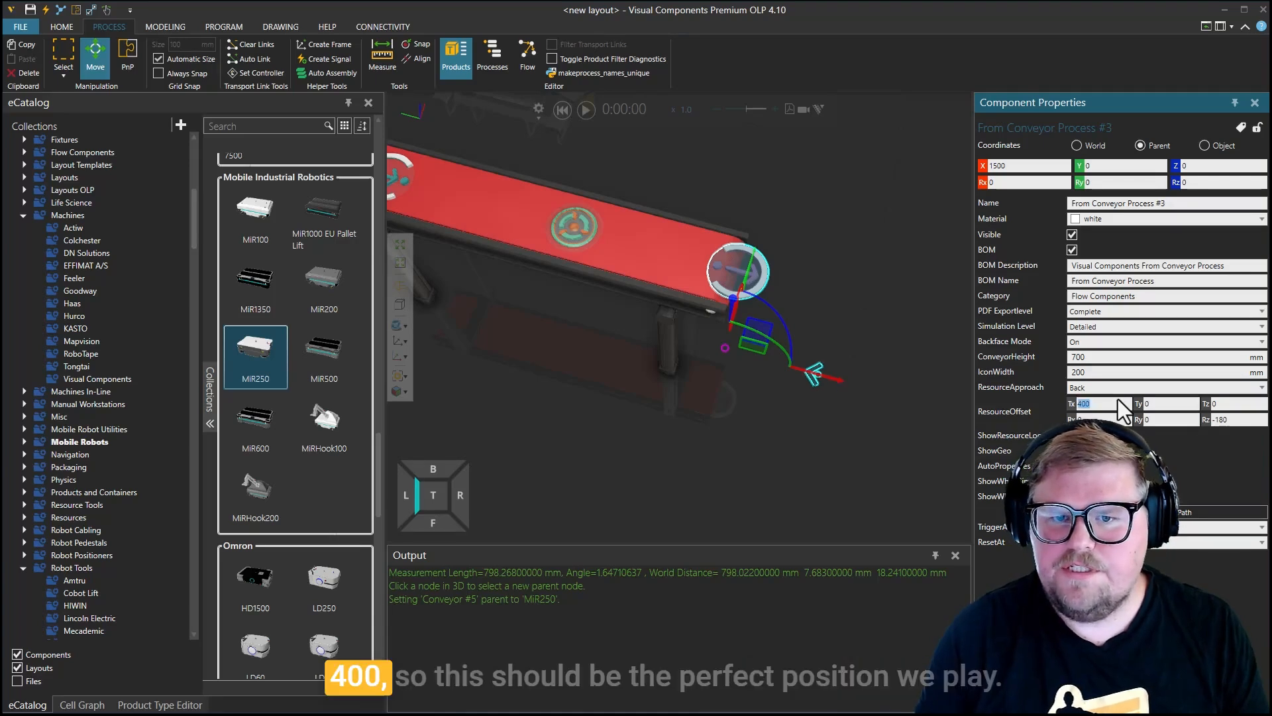
Step: Run the simulation, speeding it up to 7.5x before returning to 1.0x, and follow the MiR250's transport from the last conveyor to the buffer
{"action": "left_click", "coordinate": [624, 462]}
{"action": "scroll", "coordinate": [674, 436], "scroll_direction": "down", "scroll_amount": 7}
{"action": "right_click_drag", "start_coordinate": [826, 434], "coordinate": [795, 388]}
{"action": "left_click", "coordinate": [585, 110]}
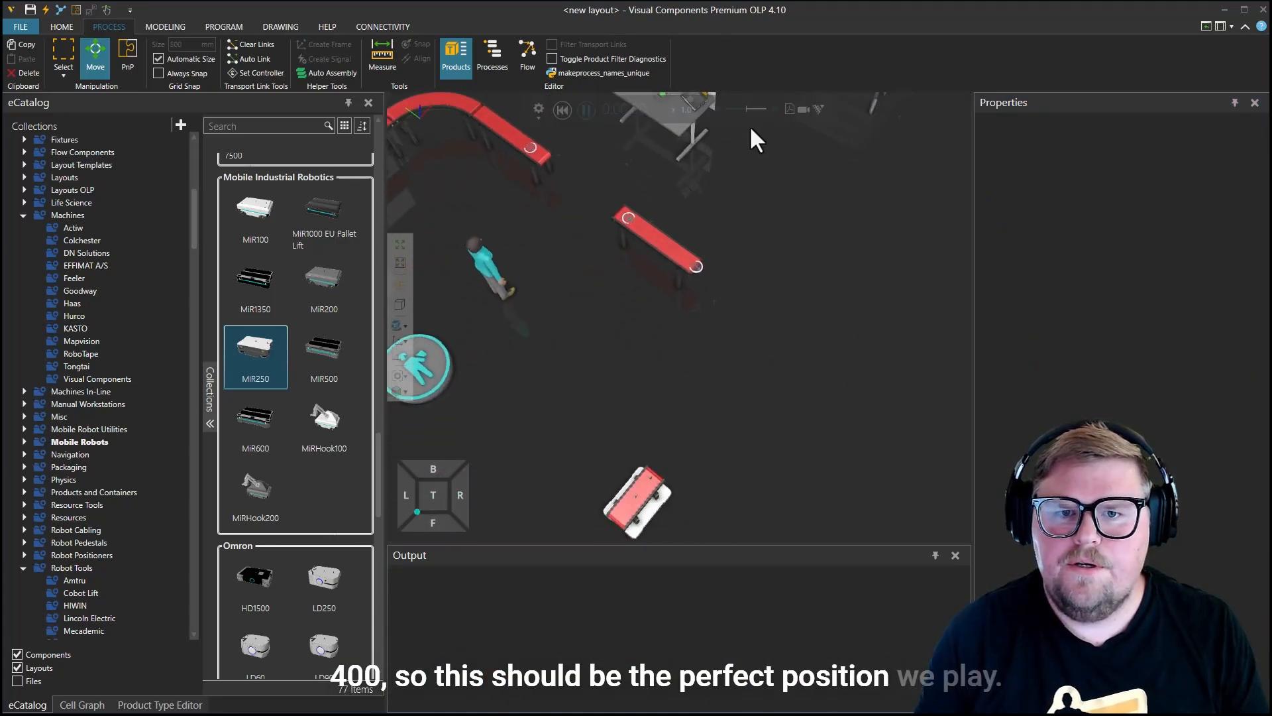
{"action": "left_click_drag", "start_coordinate": [746, 110], "coordinate": [751, 110]}
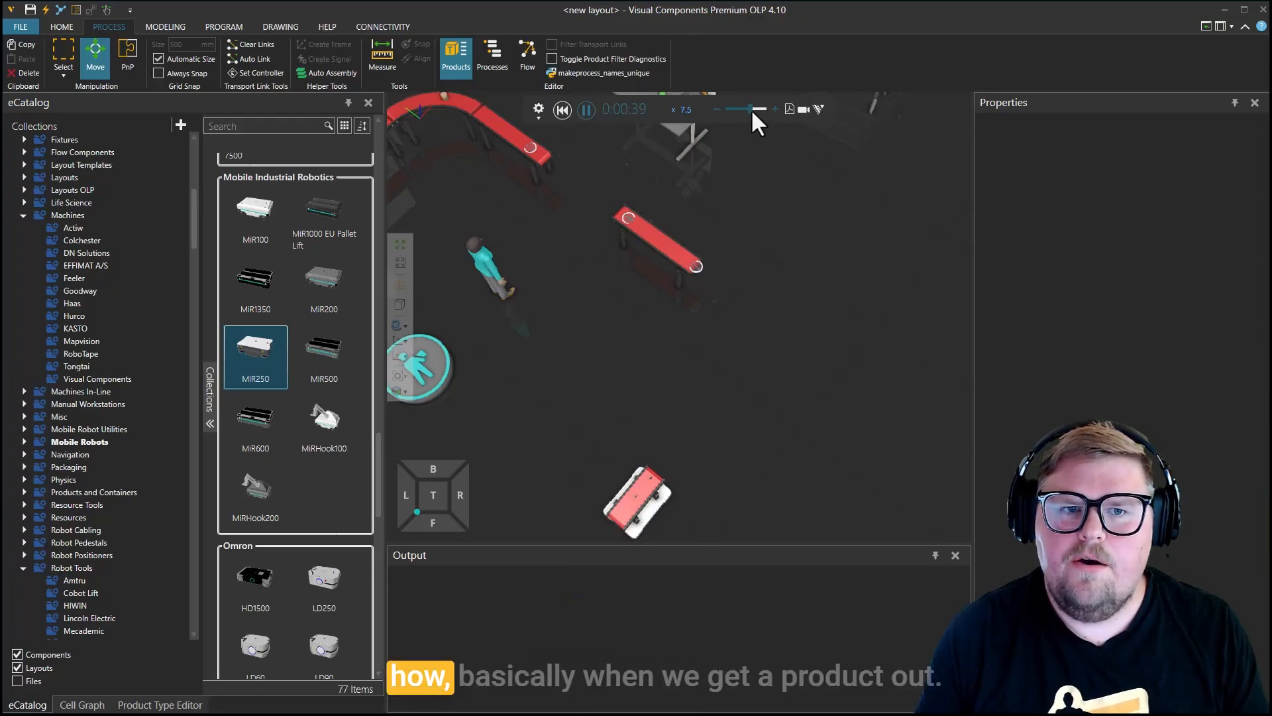
{"action": "left_click_drag", "start_coordinate": [751, 110], "coordinate": [753, 110]}
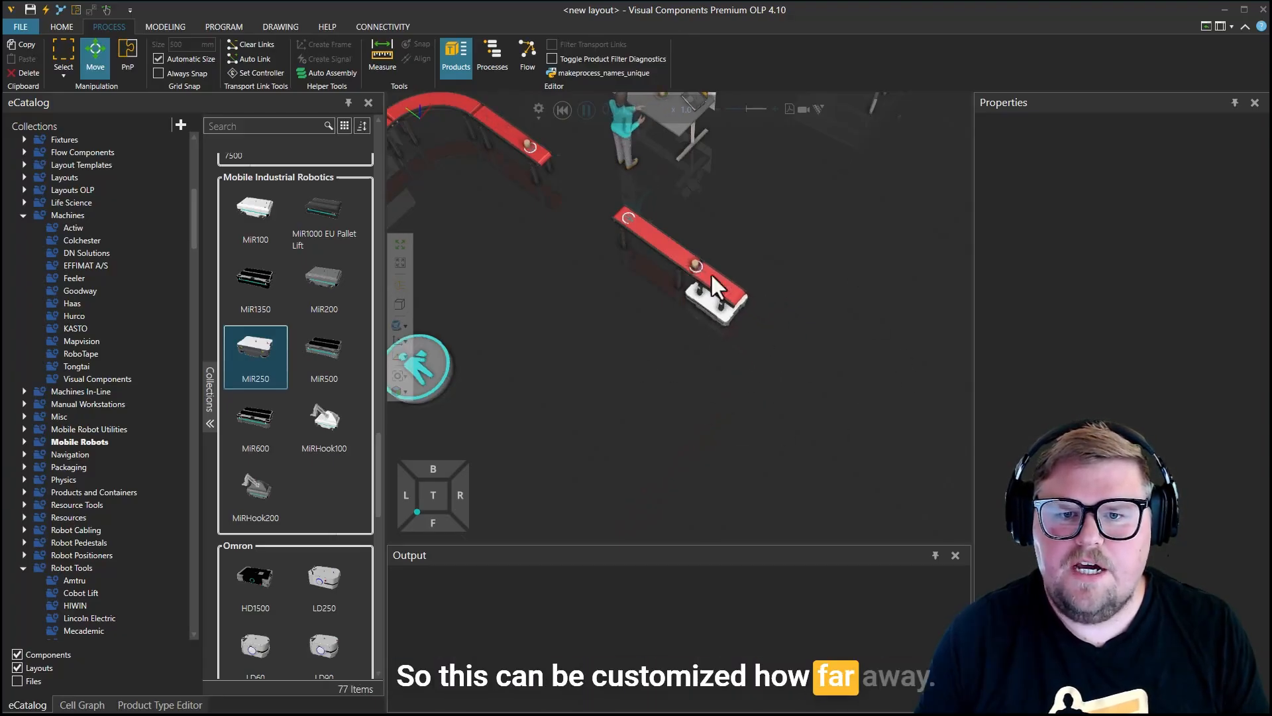
{"action": "scroll", "coordinate": [813, 339], "scroll_direction": "down", "scroll_amount": 2}
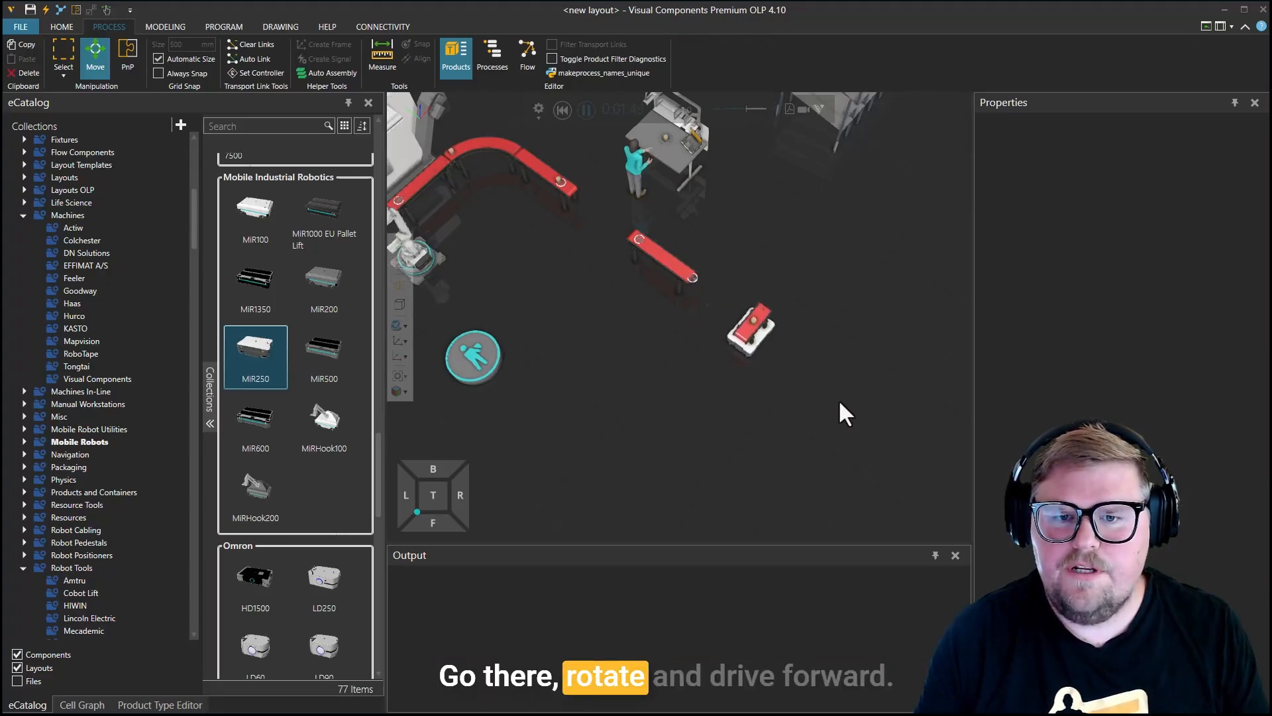
{"action": "middle_click_drag", "start_coordinate": [841, 398], "coordinate": [750, 468]}
{"action": "right_click_drag", "start_coordinate": [750, 468], "coordinate": [777, 446]}
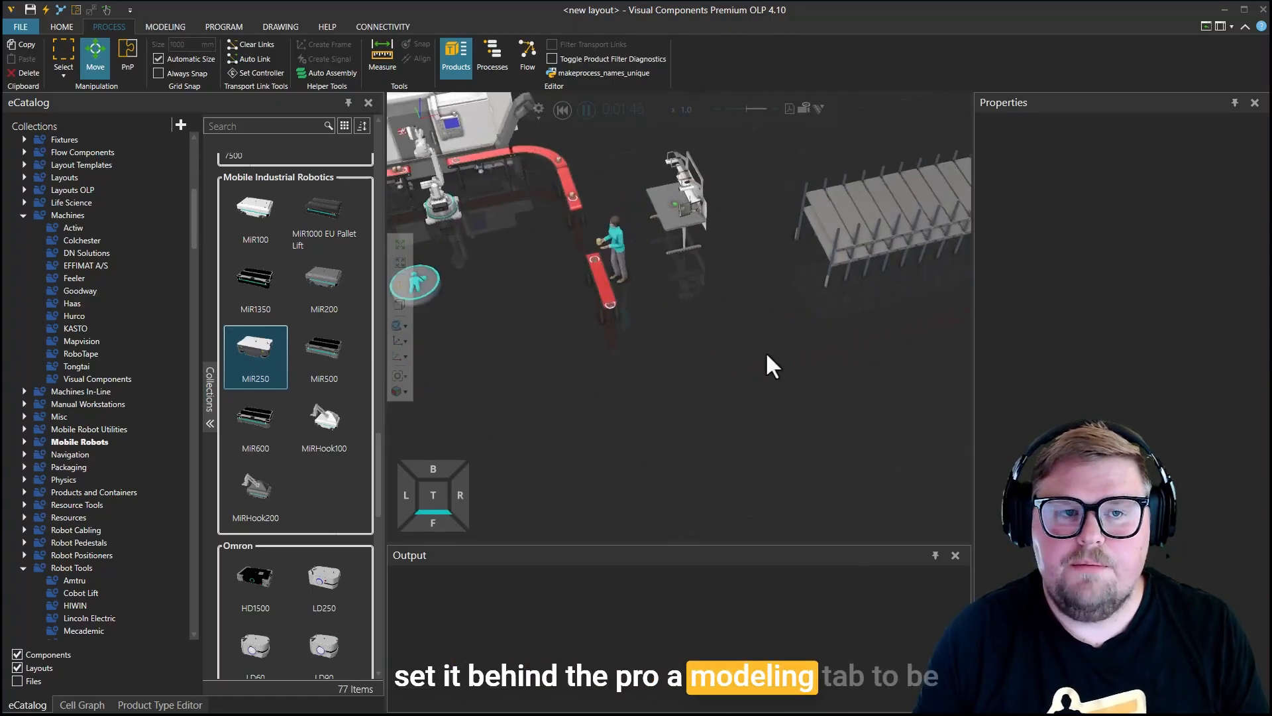
{"action": "scroll", "coordinate": [769, 422], "scroll_direction": "down", "scroll_amount": 4}
{"action": "mouse_move", "coordinate": [870, 377]}
{"action": "middle_mouse_down"}
{"action": "mouse_move", "coordinate": [855, 374]}
{"action": "mouse_move", "coordinate": [879, 375]}
{"action": "middle_mouse_up"}
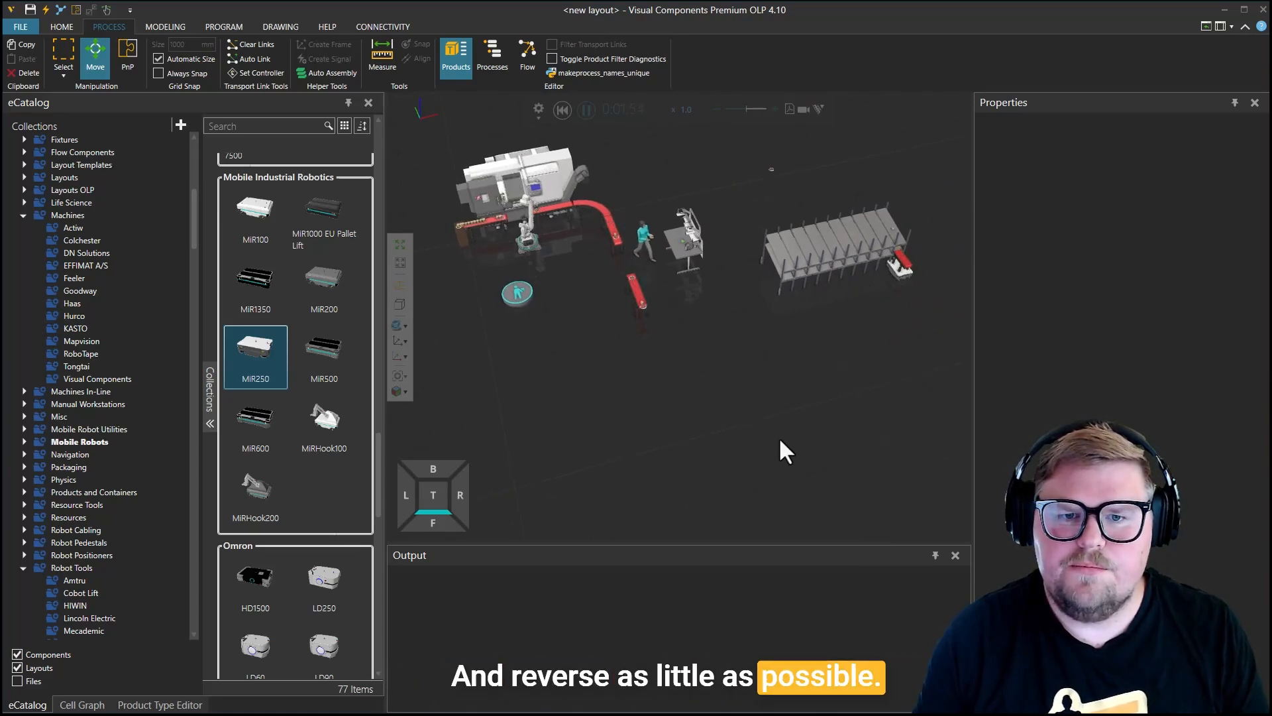
{"action": "right_click_drag", "start_coordinate": [650, 452], "coordinate": [805, 443]}
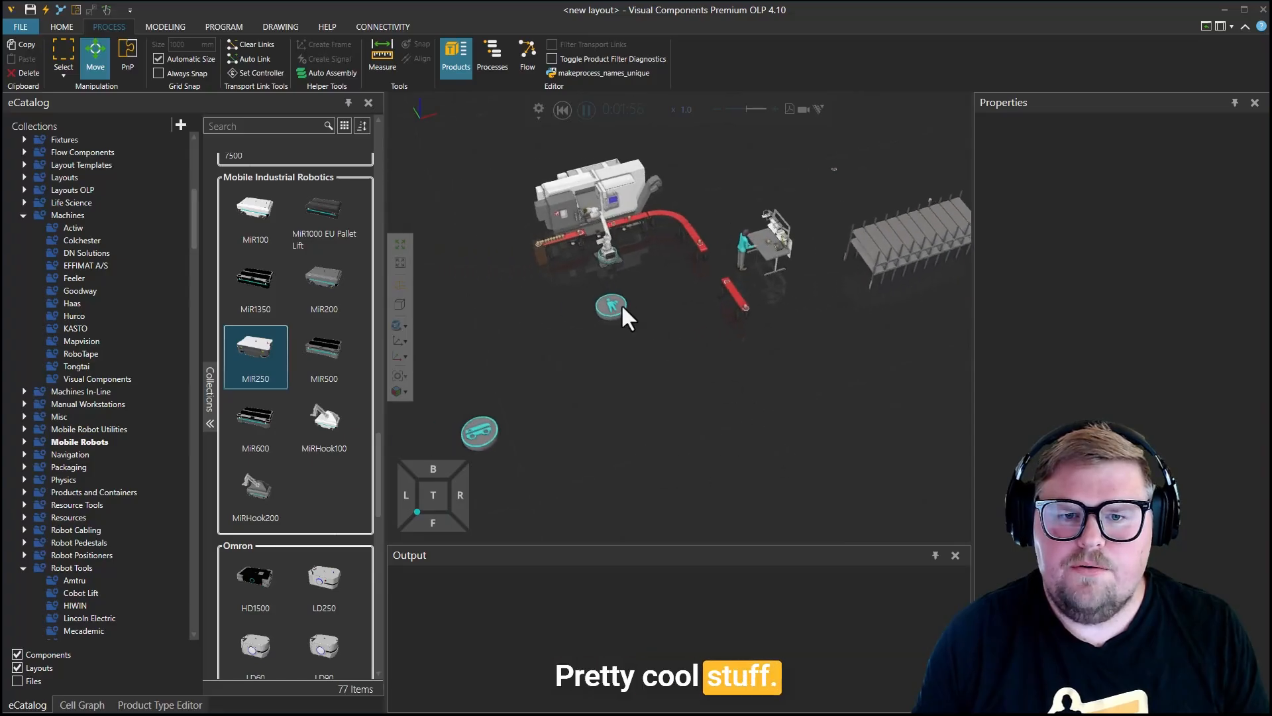
Step: Inspect the Human Transport Controller's navigation mesh with its obstacles shown, and hide the obstacles again
{"action": "left_click", "coordinate": [622, 305]}
{"action": "right_click_drag", "start_coordinate": [729, 408], "coordinate": [844, 466]}
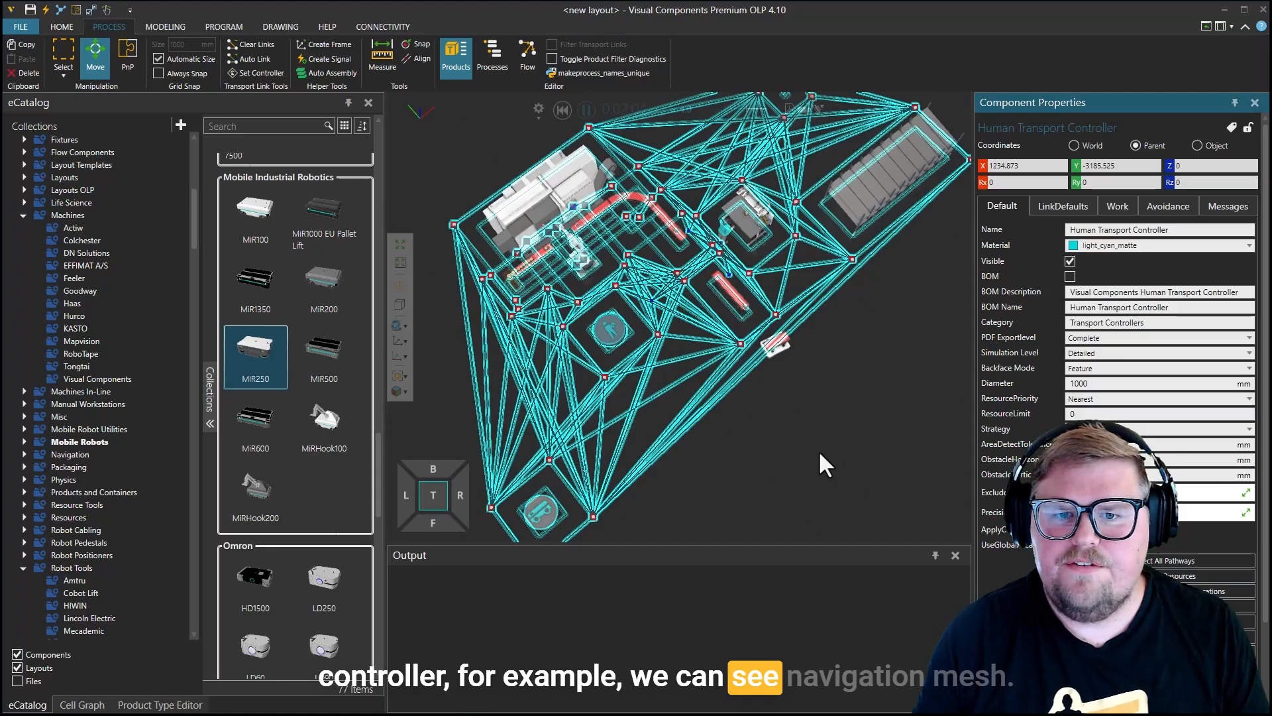
{"action": "left_click", "coordinate": [820, 453]}
{"action": "scroll", "coordinate": [832, 447], "scroll_direction": "up", "scroll_amount": 3}
{"action": "right_click_drag", "start_coordinate": [821, 449], "coordinate": [855, 472]}
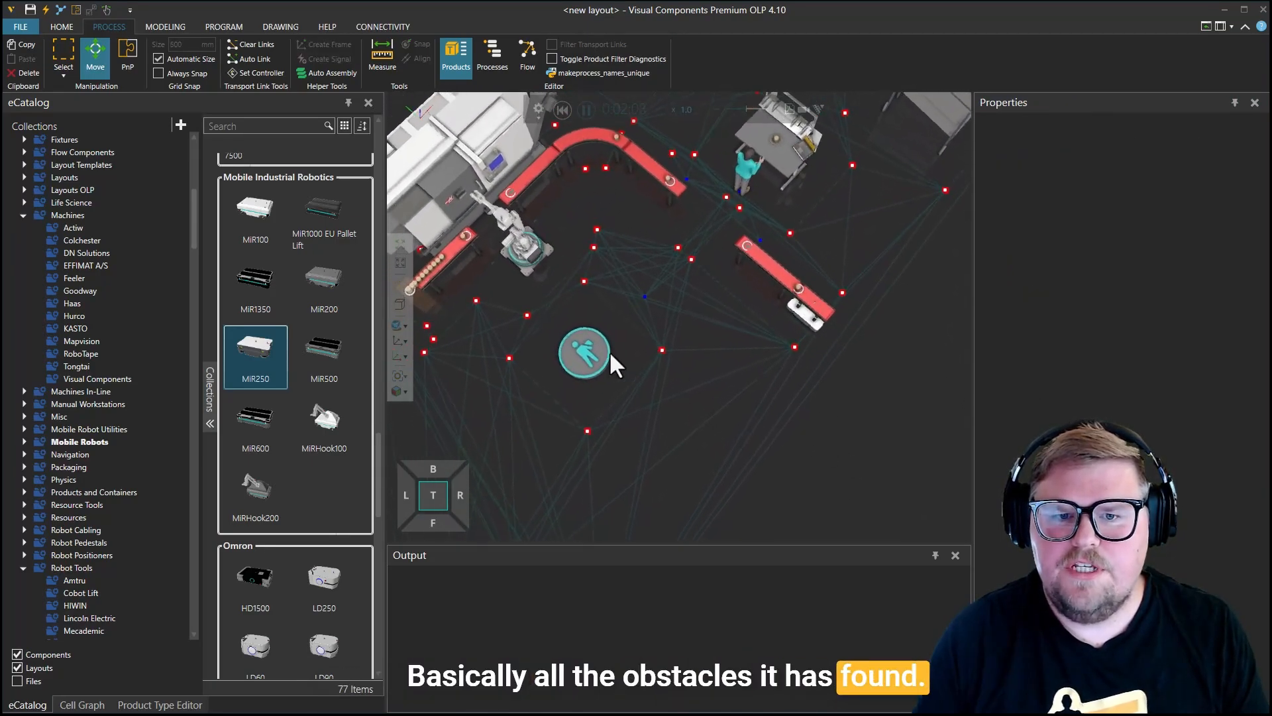
{"action": "left_click", "coordinate": [604, 354]}
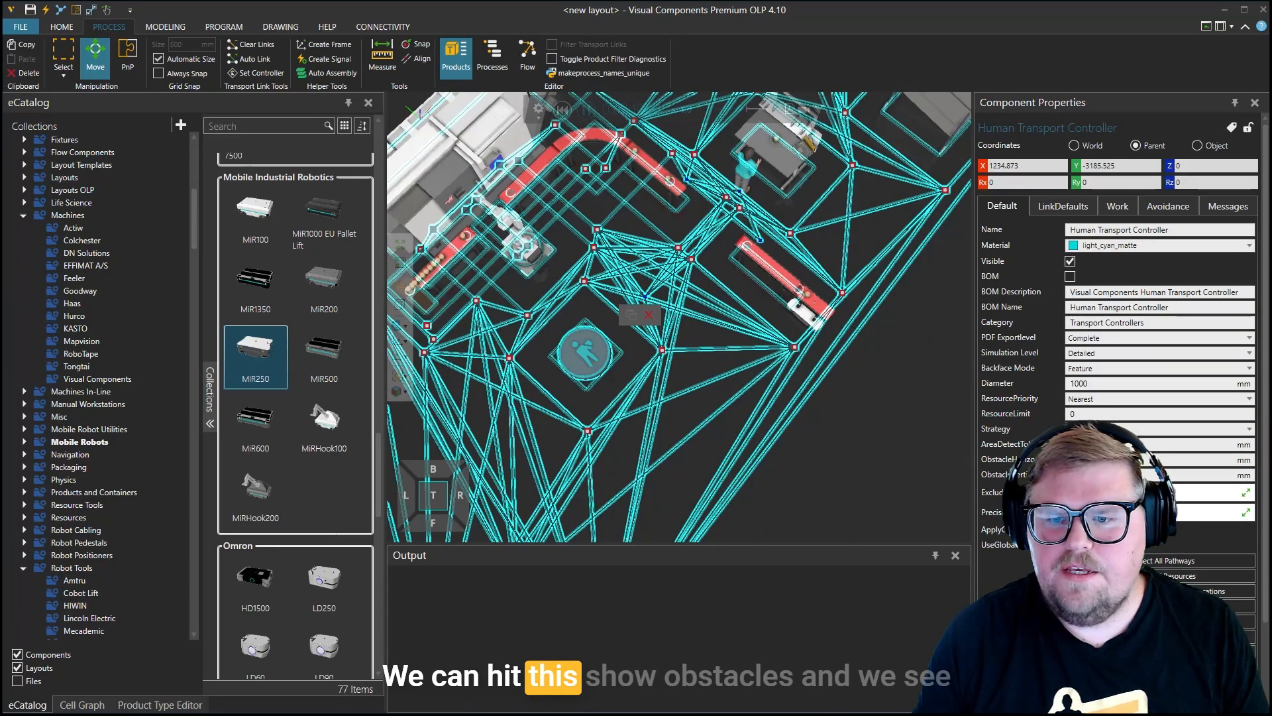
{"action": "left_click", "coordinate": [1087, 622]}
{"action": "right_click_drag", "start_coordinate": [833, 452], "coordinate": [848, 525]}
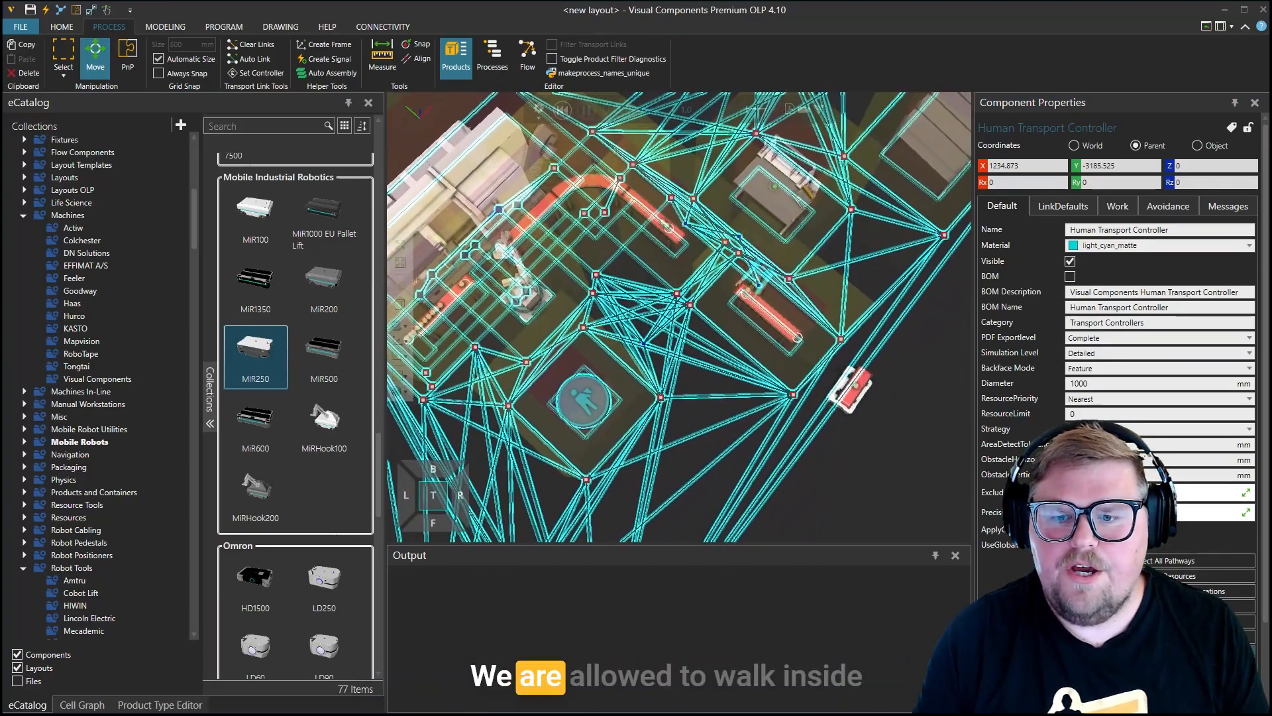
{"action": "scroll", "coordinate": [1116, 331], "scroll_direction": "down", "scroll_amount": 3}
{"action": "left_click", "coordinate": [1159, 619]}
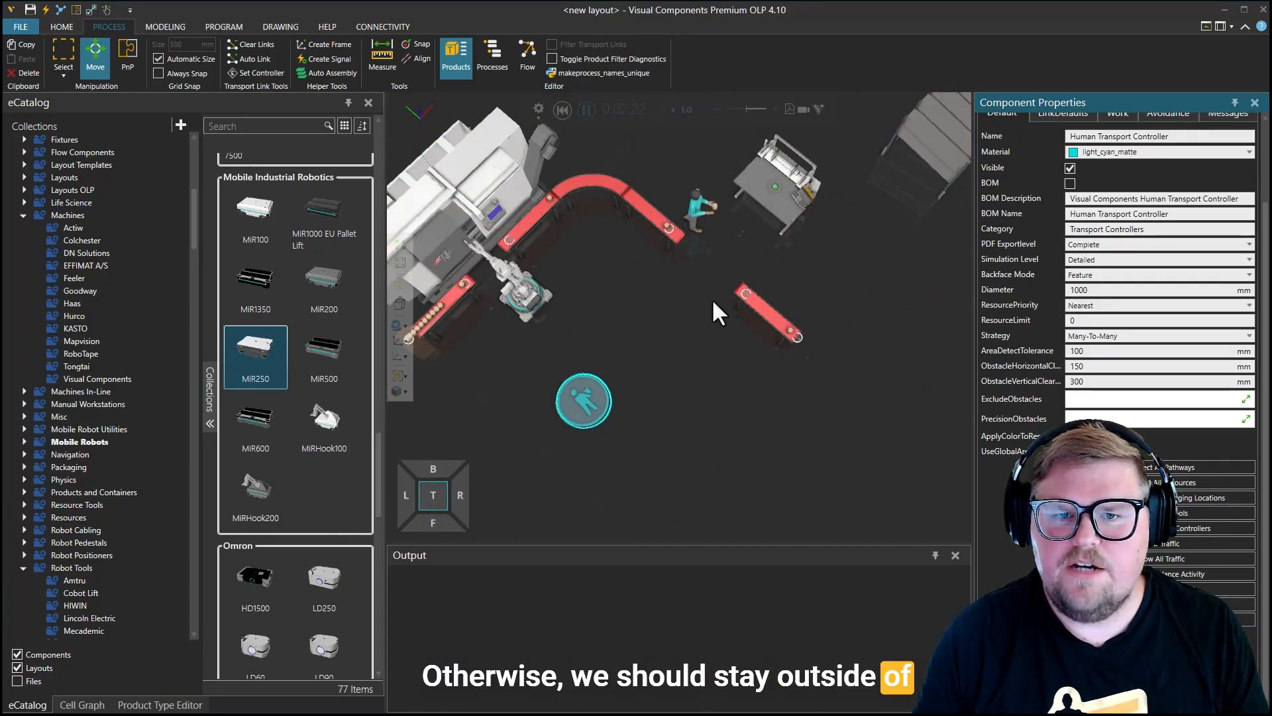
Step: Reset the simulation and create a statistics tab for the Time Tracking Point on the last conveyor
{"action": "mouse_move", "coordinate": [849, 430]}
{"action": "middle_mouse_down"}
{"action": "mouse_move", "coordinate": [776, 442]}
{"action": "mouse_move", "coordinate": [840, 448]}
{"action": "middle_mouse_up"}
{"action": "mouse_move", "coordinate": [830, 439]}
{"action": "right_mouse_down"}
{"action": "mouse_move", "coordinate": [854, 436]}
{"action": "mouse_move", "coordinate": [846, 389]}
{"action": "mouse_move", "coordinate": [796, 353]}
{"action": "mouse_move", "coordinate": [793, 387]}
{"action": "mouse_move", "coordinate": [815, 391]}
{"action": "mouse_move", "coordinate": [665, 197]}
{"action": "right_mouse_up"}
{"action": "left_click", "coordinate": [562, 109]}
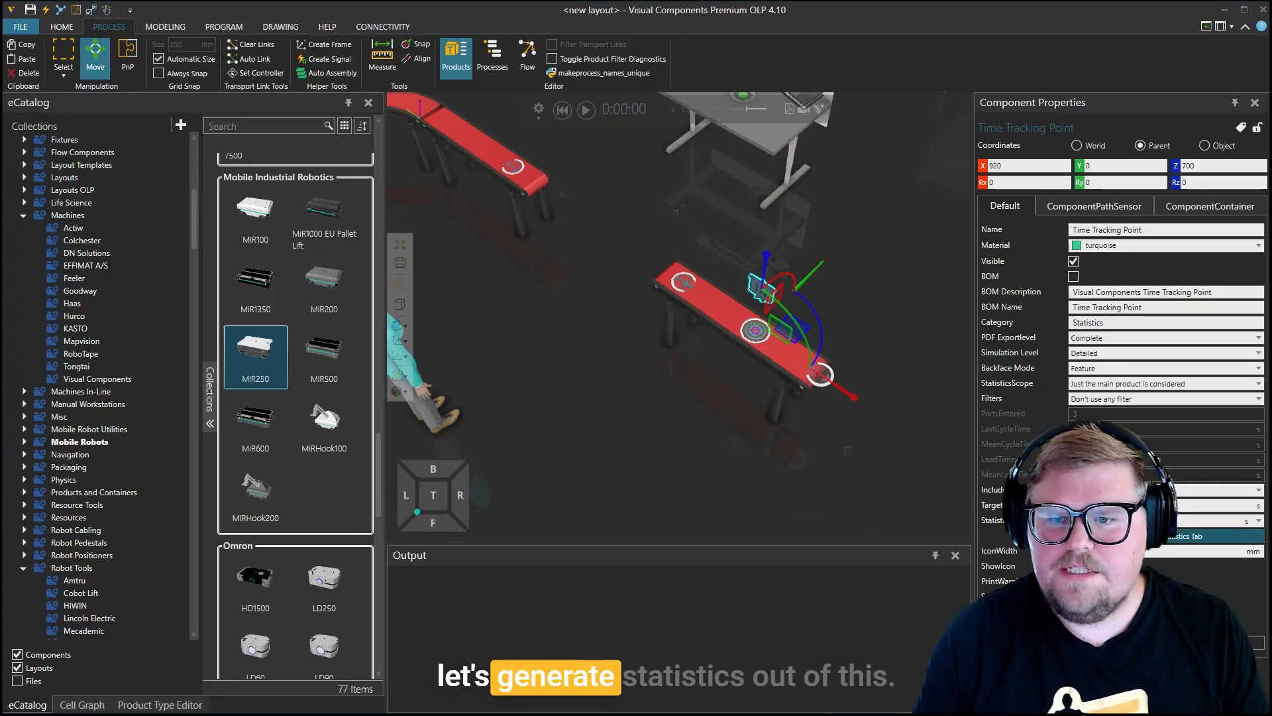
{"action": "left_click", "coordinate": [1186, 536]}
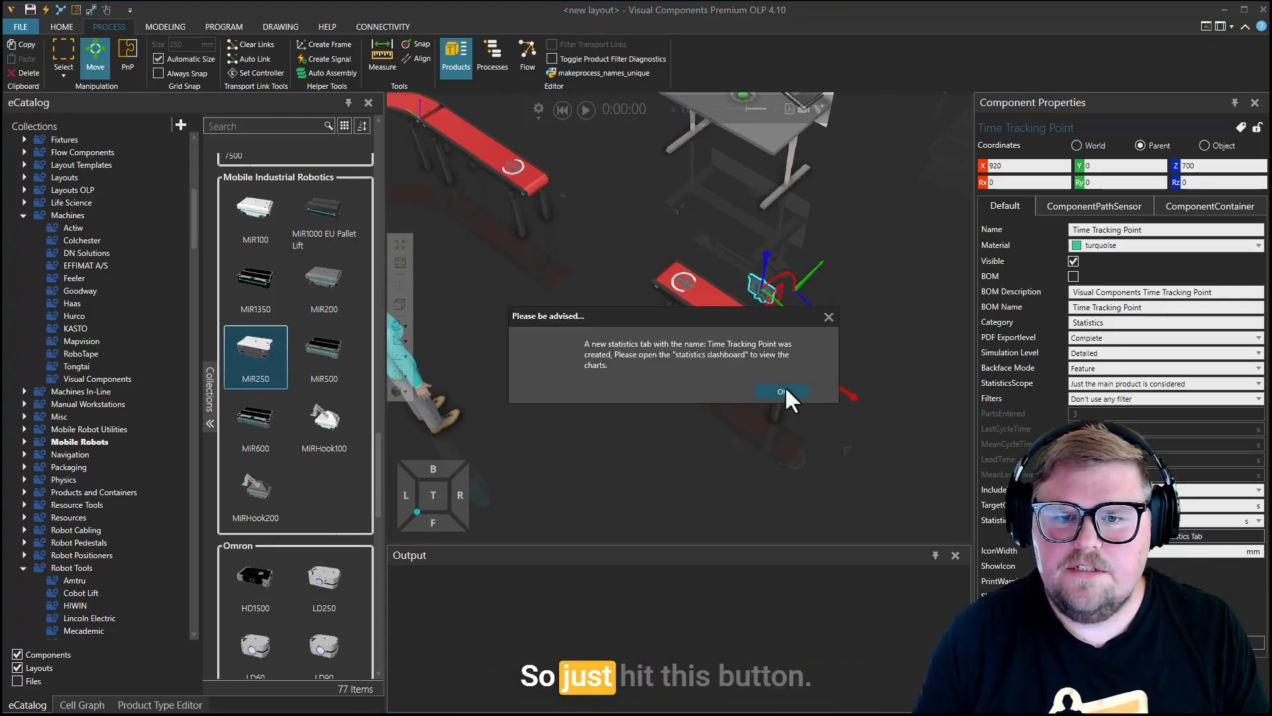
{"action": "left_click", "coordinate": [782, 391]}
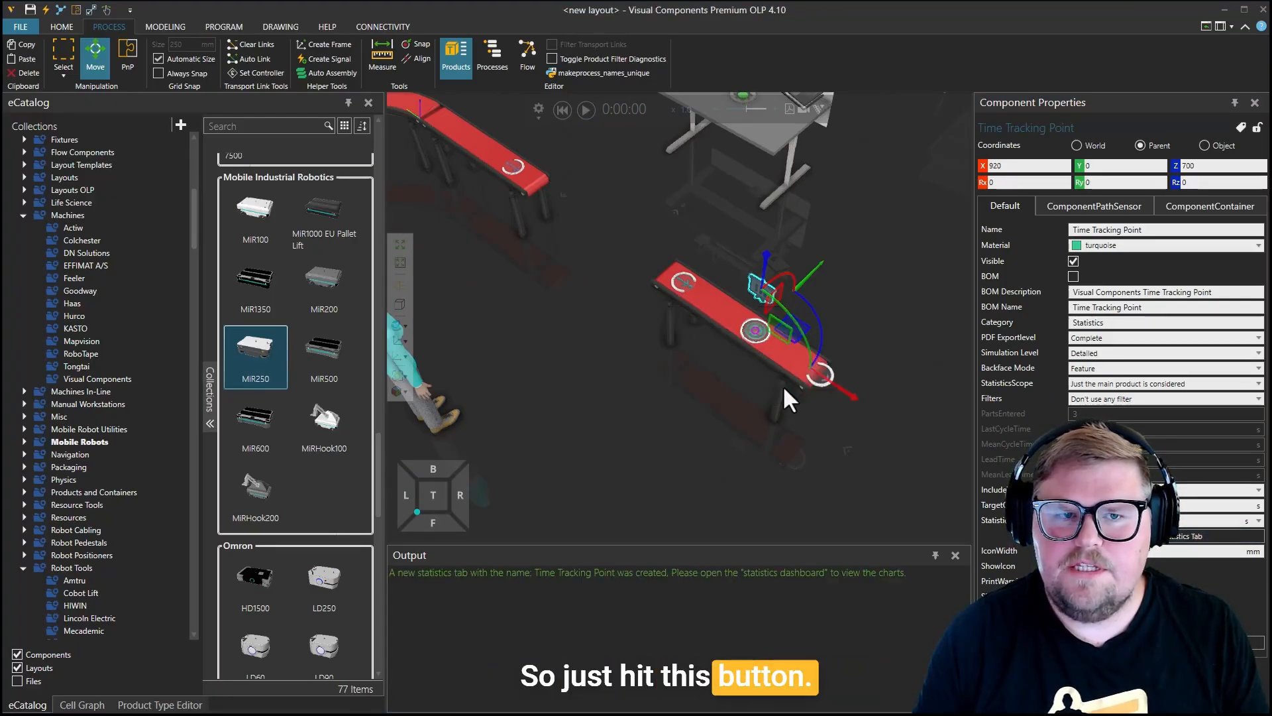
Step: Add the Statistics command to quick access and open the statistics dashboard while in the process workspace
{"action": "left_click", "coordinate": [60, 25]}
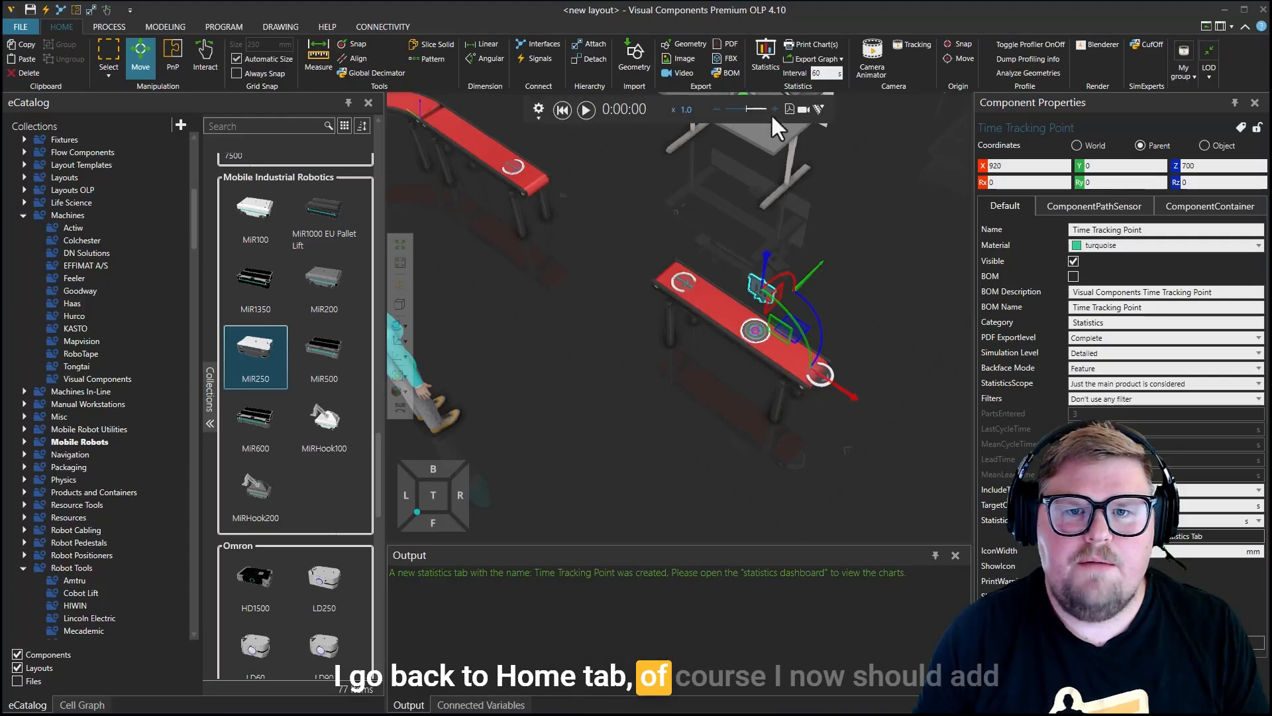
{"action": "right_click", "coordinate": [767, 61]}
{"action": "left_click", "coordinate": [814, 68]}
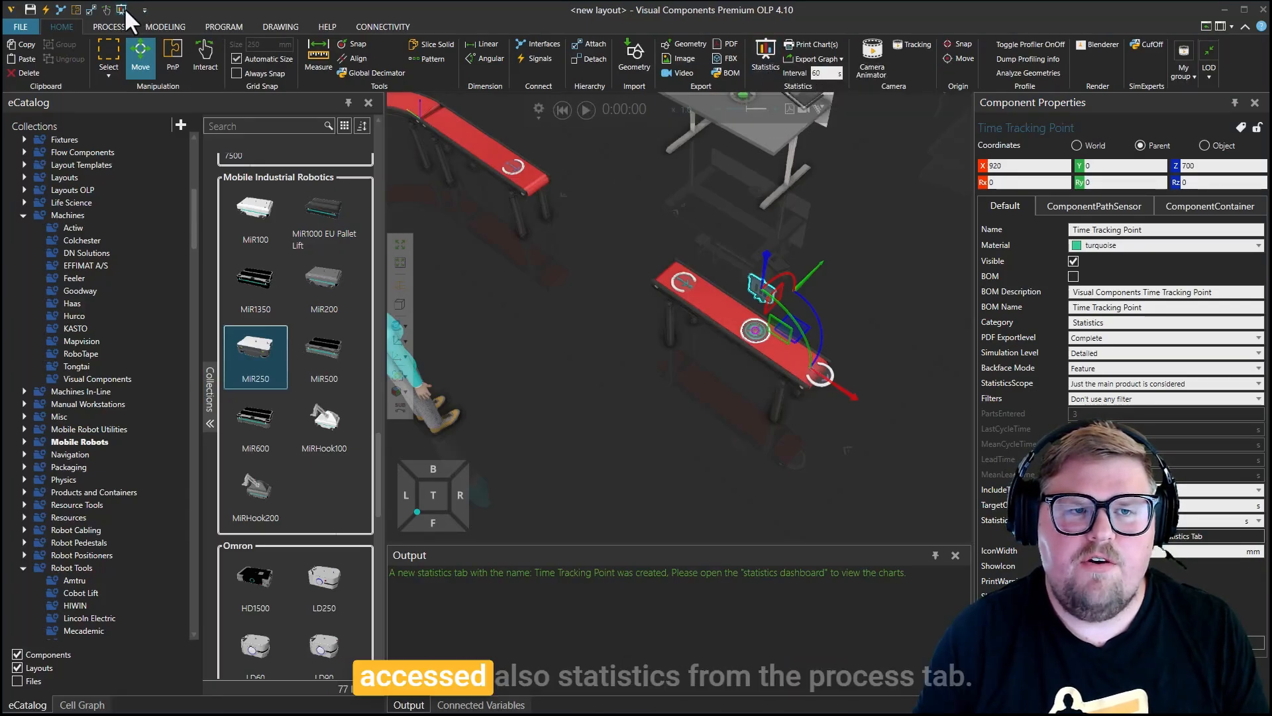
{"action": "left_click", "coordinate": [107, 27]}
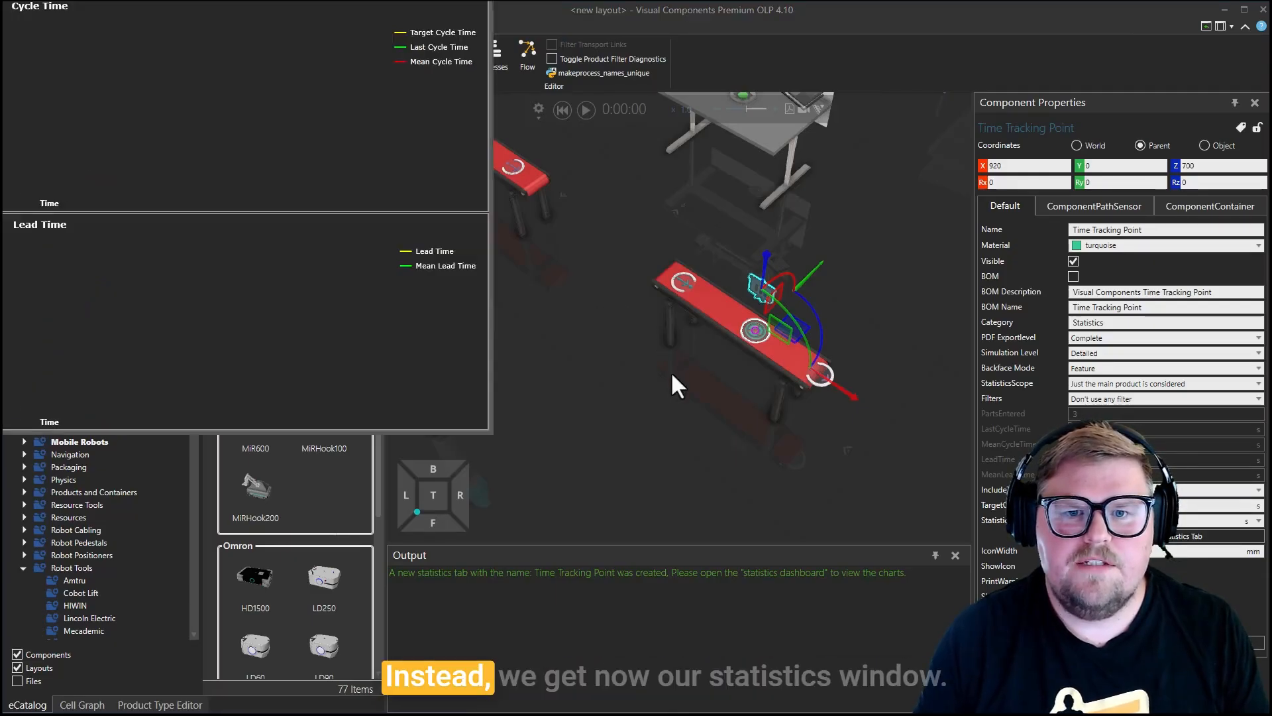
Step: Bring the whole statistics window into view and show the Time Tracking Point's Cycle Time and Lead Time charts
{"action": "left_click_drag", "start_coordinate": [397, 7], "coordinate": [844, 125]}
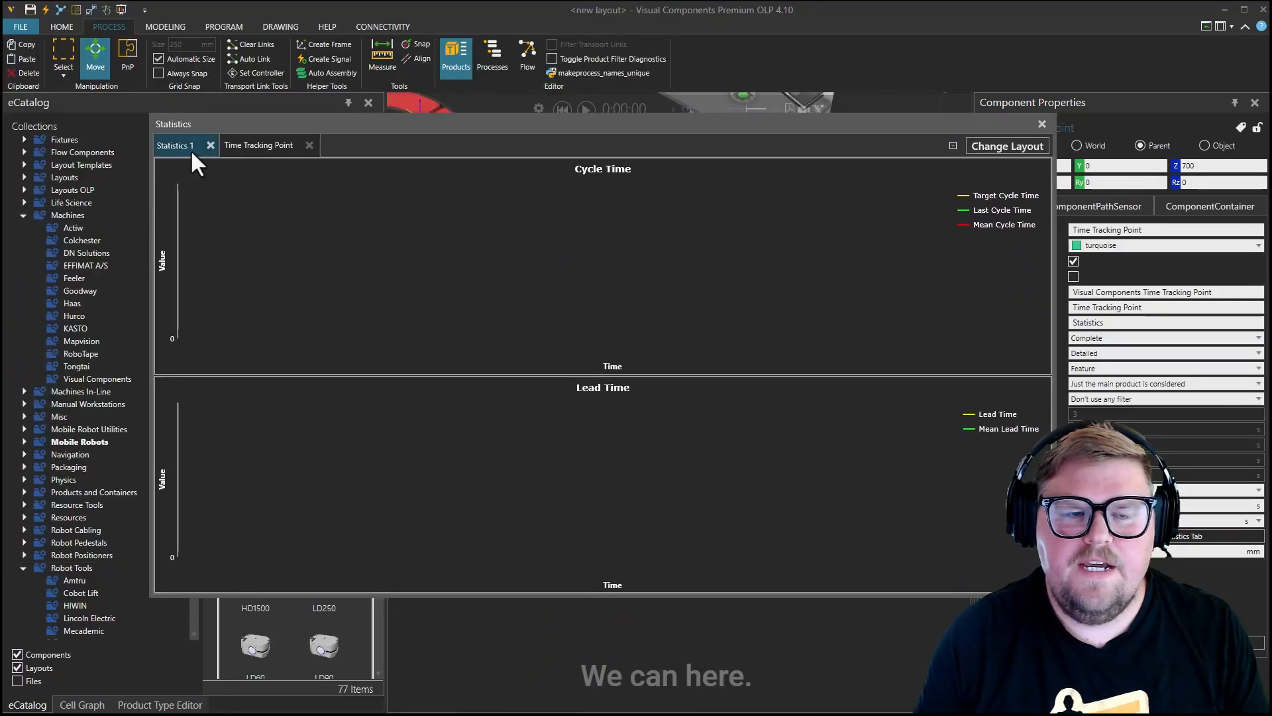
{"action": "left_click", "coordinate": [259, 146]}
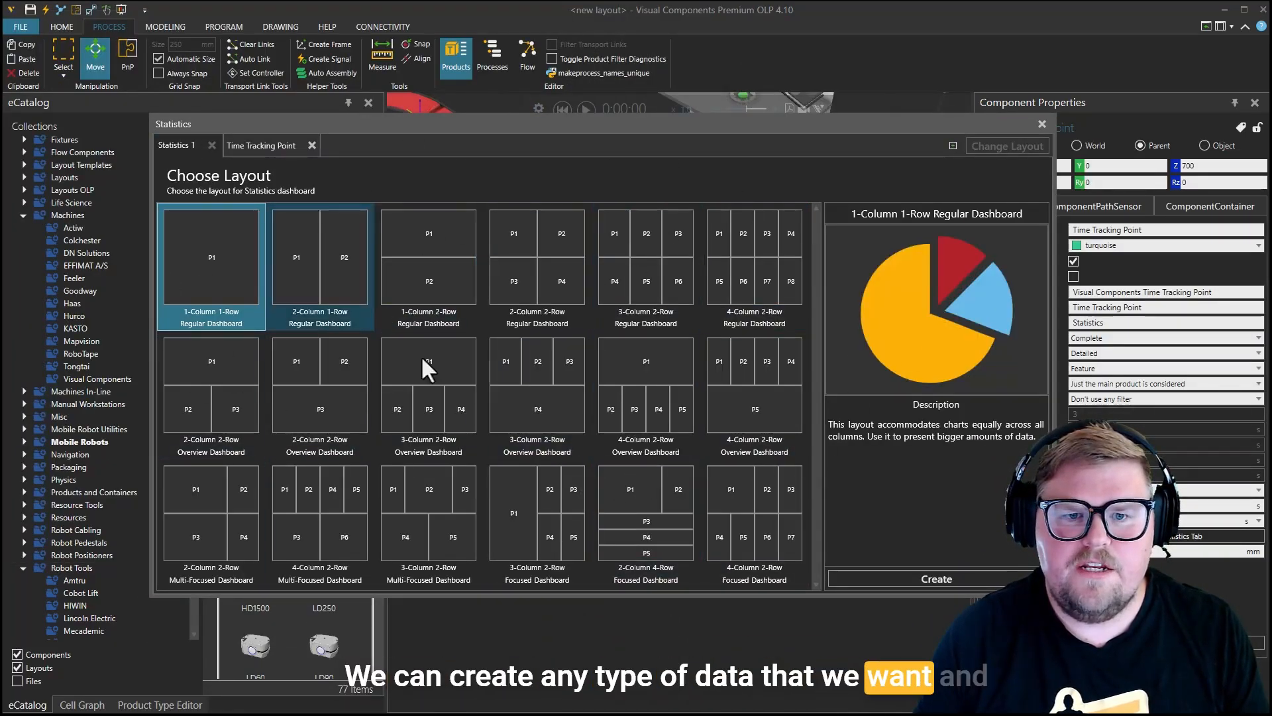
{"action": "left_click", "coordinate": [269, 151]}
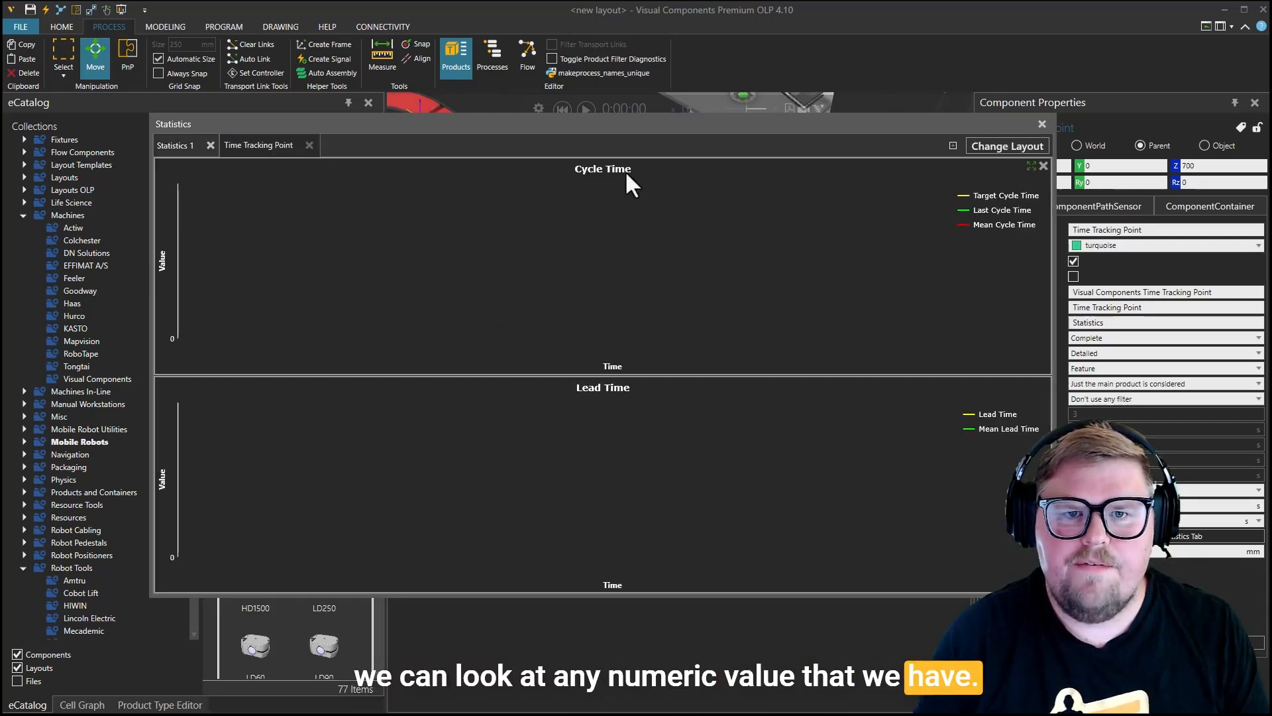
{"action": "left_click_drag", "start_coordinate": [660, 126], "coordinate": [667, 160]}
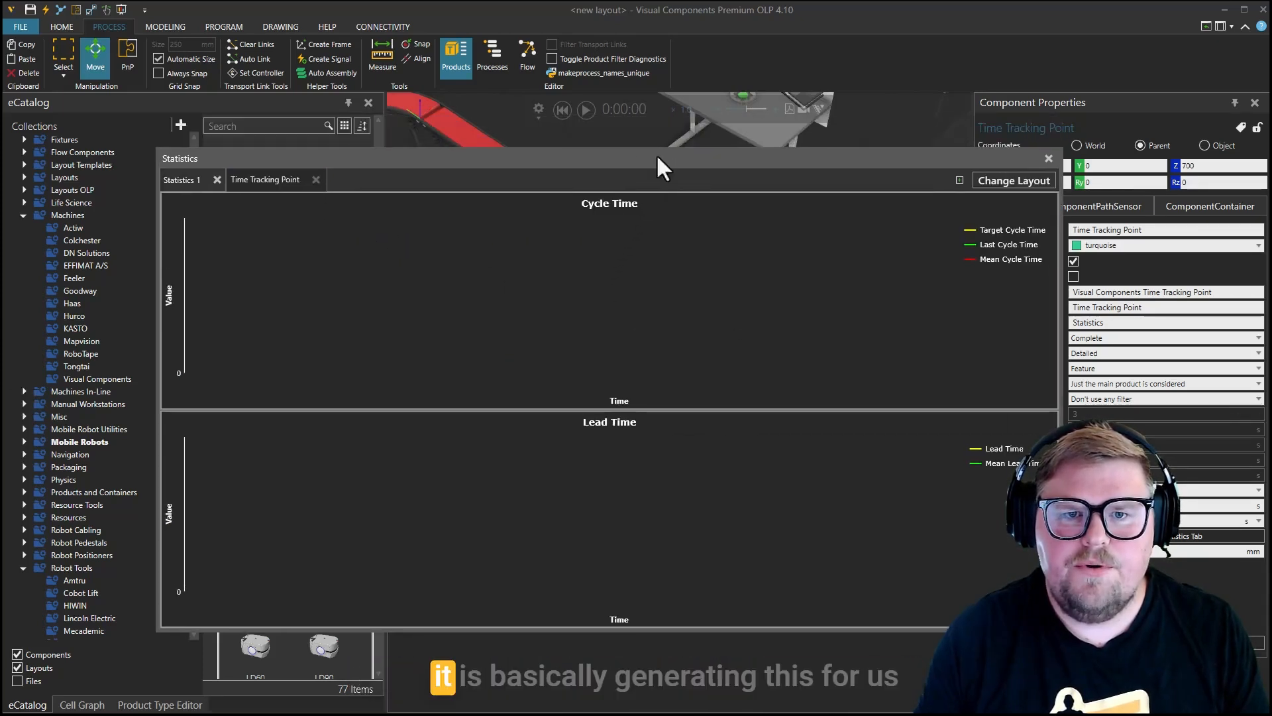
Step: Run the simulation at 152x speed to fill the cycle and lead time charts, and pause it to view the layout
{"action": "left_click", "coordinate": [585, 115]}
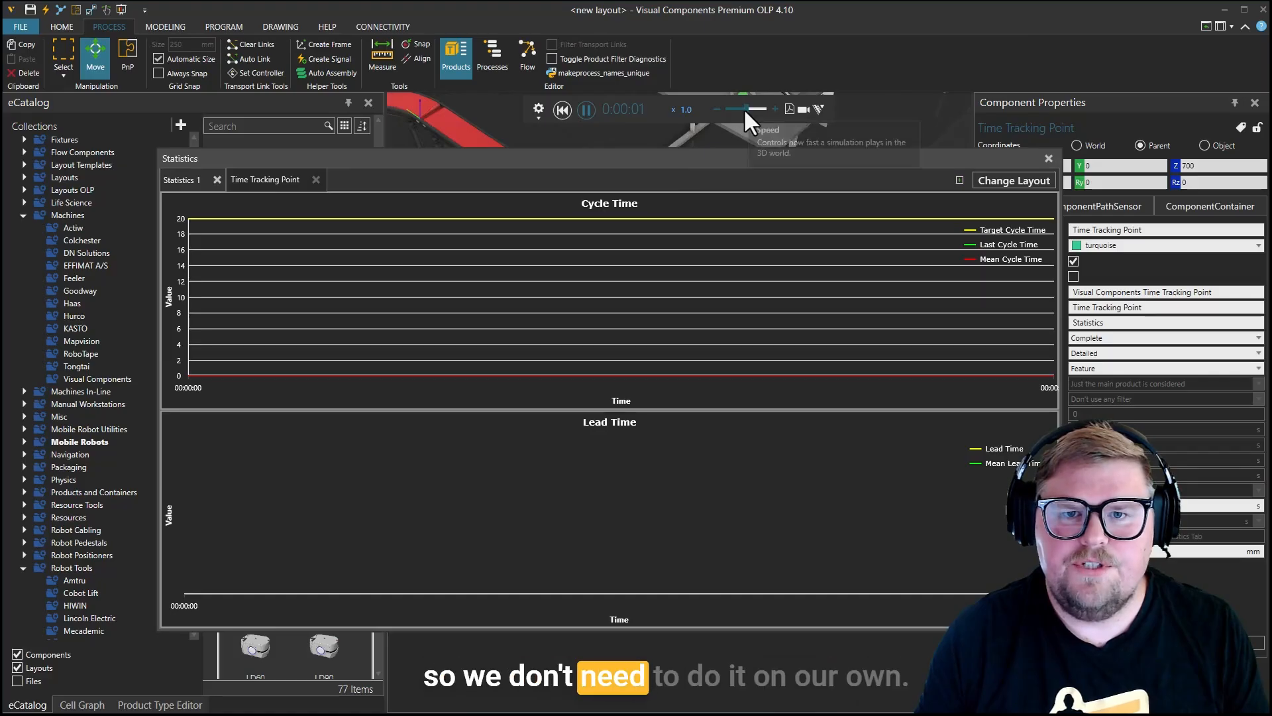
{"action": "left_click_drag", "start_coordinate": [743, 109], "coordinate": [753, 110]}
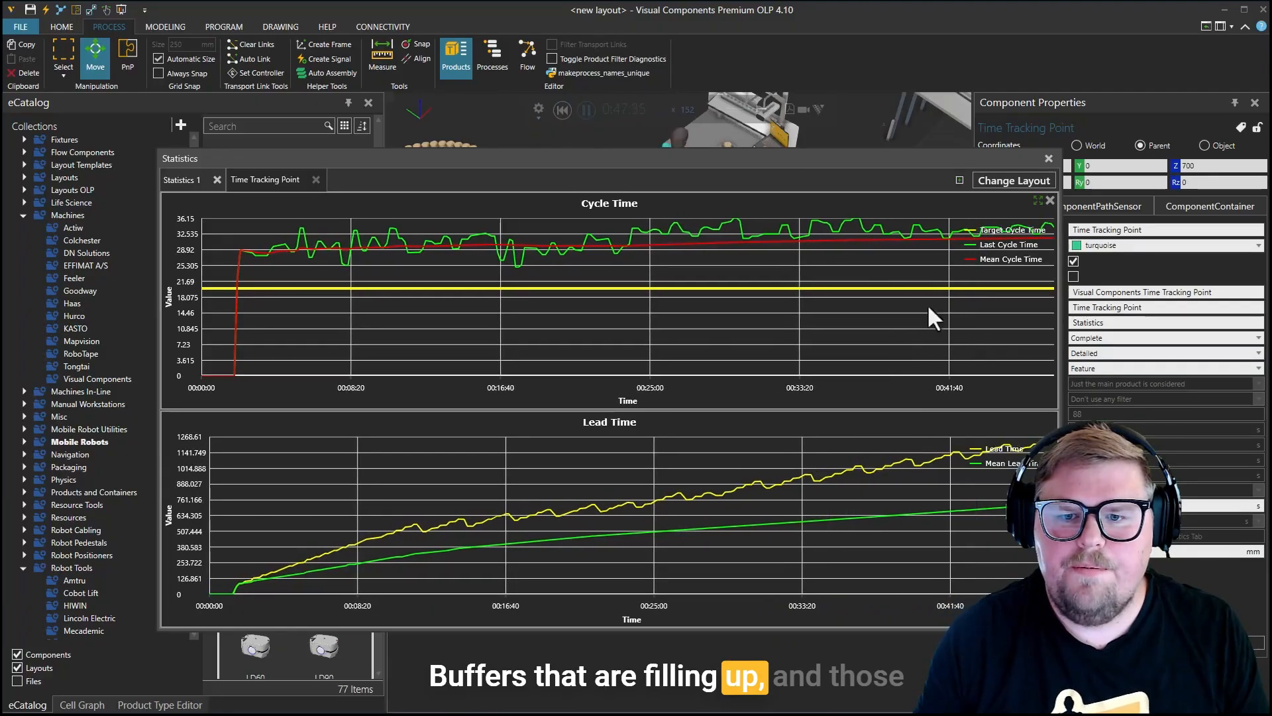
{"action": "left_click", "coordinate": [586, 108]}
{"action": "left_click_drag", "start_coordinate": [758, 163], "coordinate": [939, 344]}
{"action": "right_click_drag", "start_coordinate": [861, 298], "coordinate": [474, 230]}
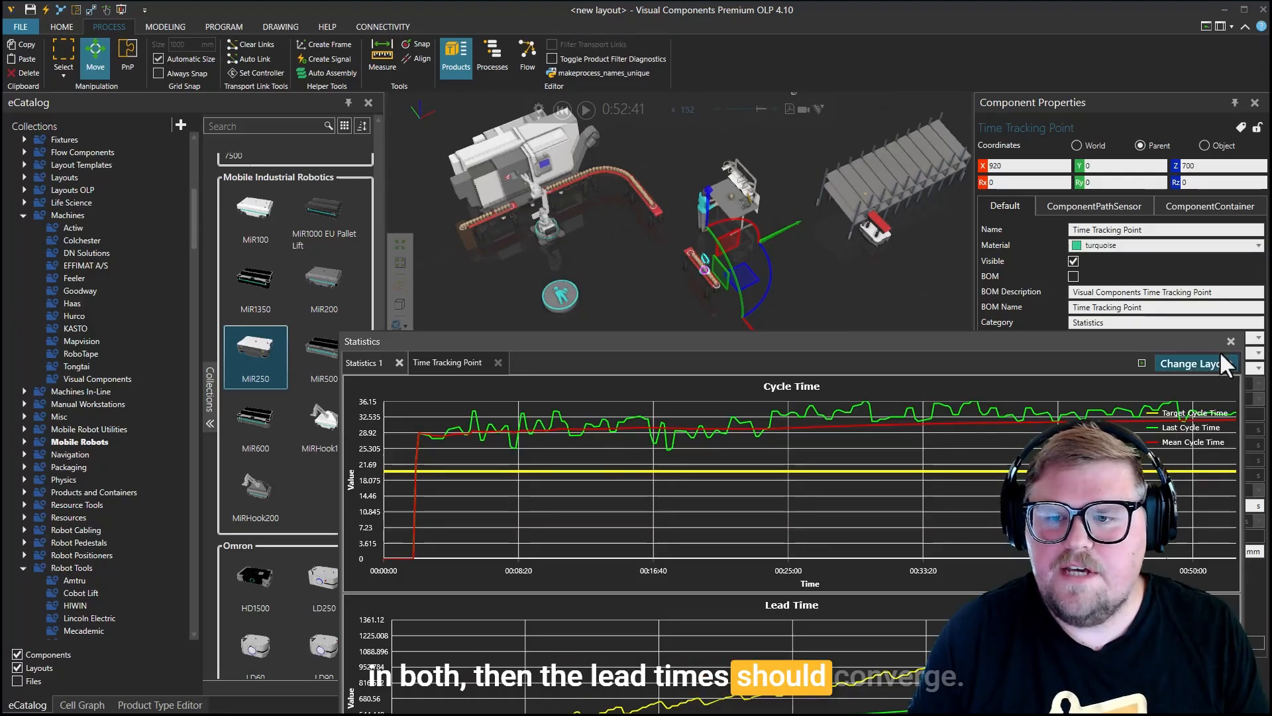
Step: Change the Time Tracking Point dashboard to the 2-Column 2-Row Overview layout with a free block for another chart
{"action": "left_click_drag", "start_coordinate": [1063, 348], "coordinate": [873, 264]}
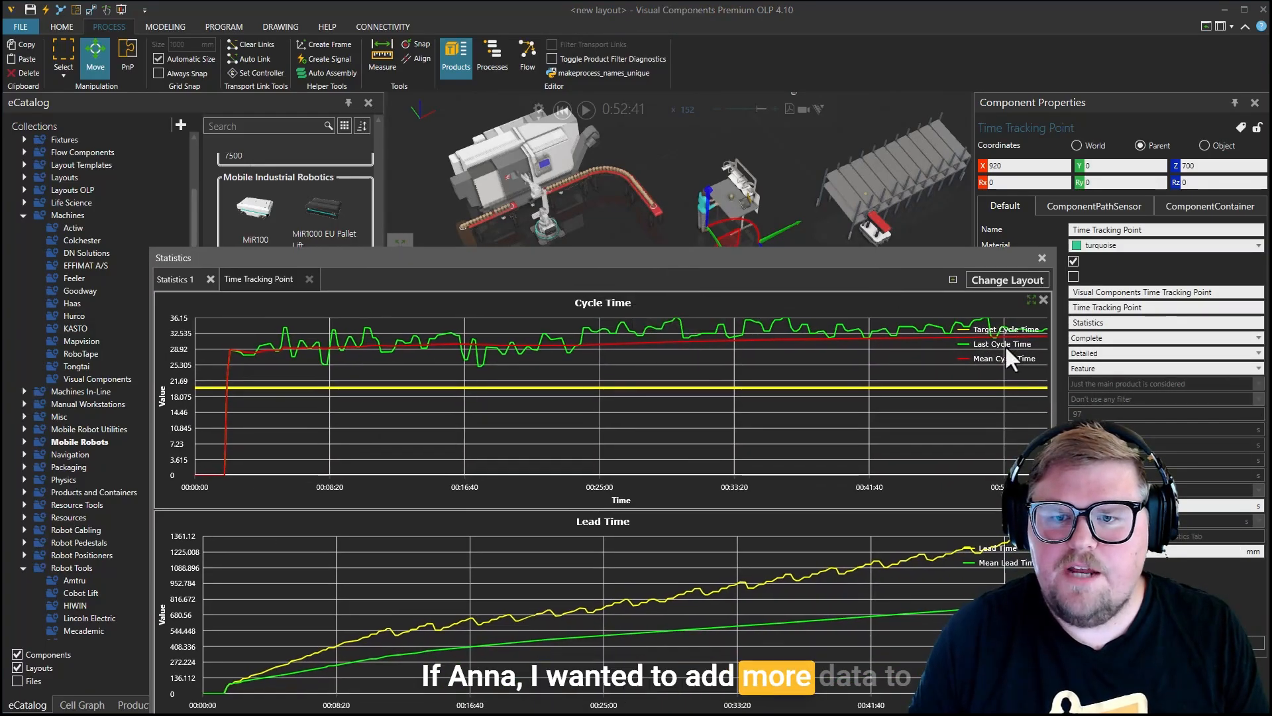
{"action": "left_click", "coordinate": [1007, 279]}
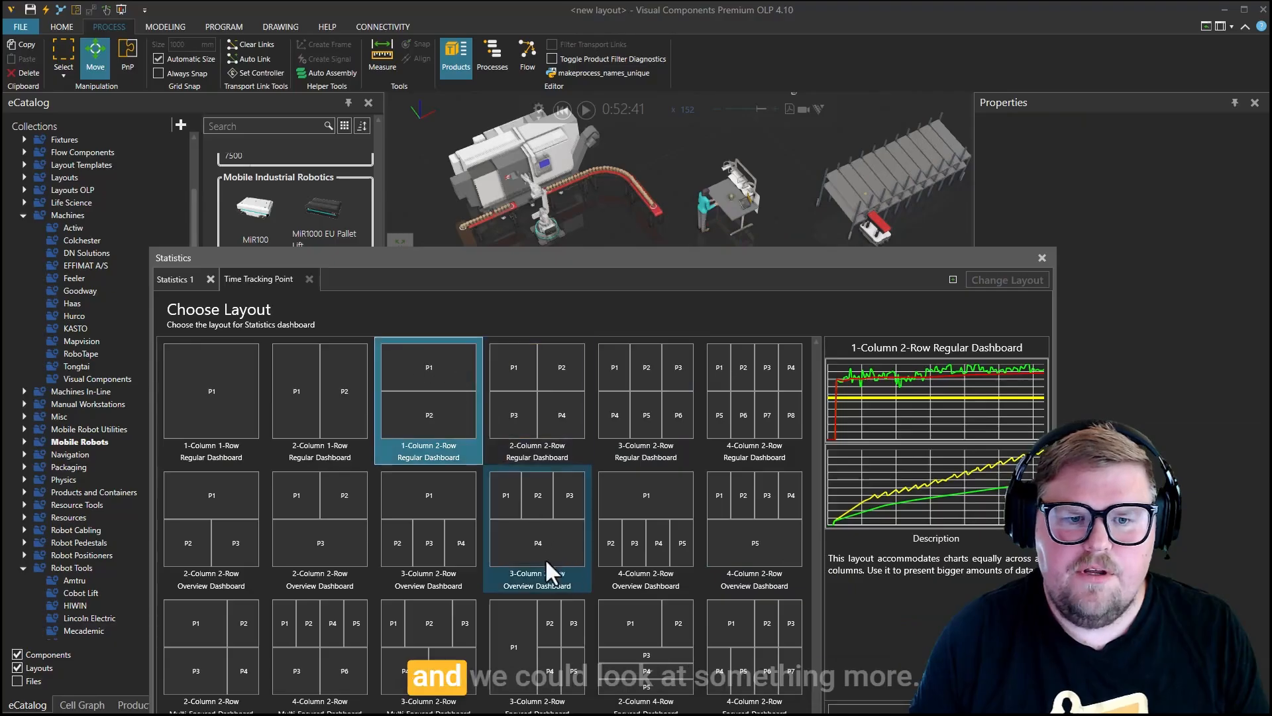
{"action": "left_click", "coordinate": [192, 533]}
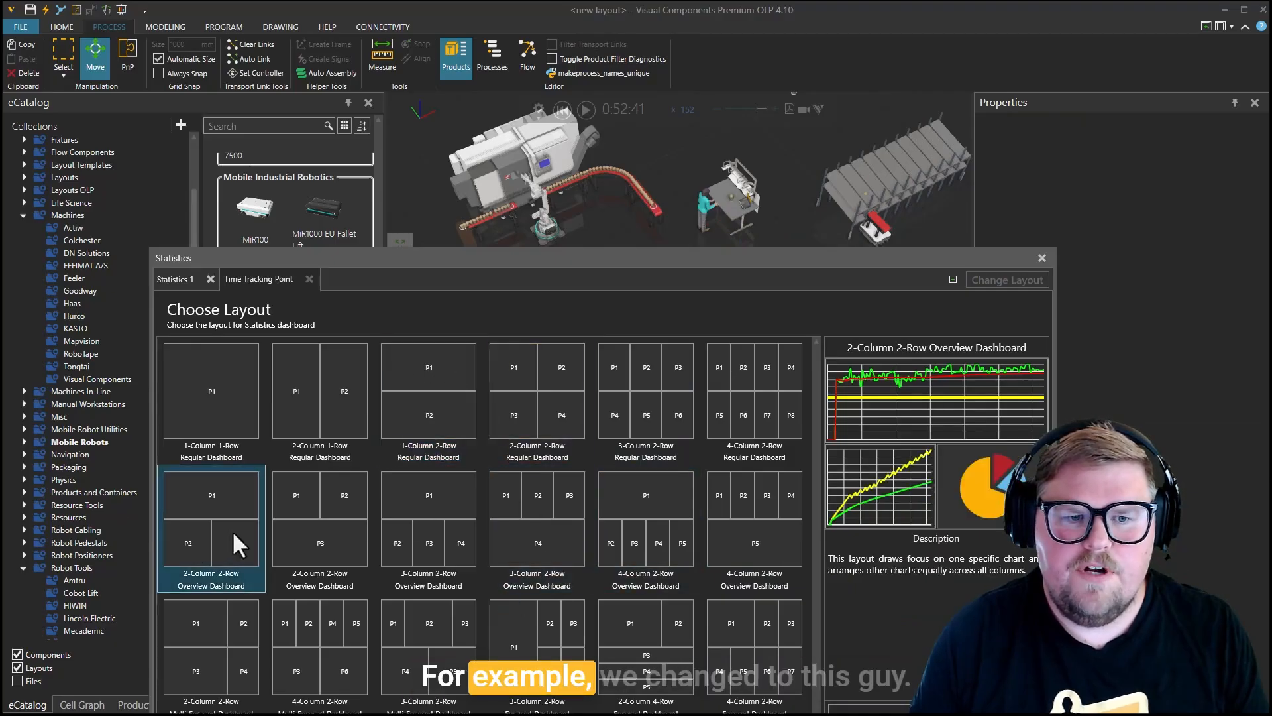
{"action": "left_click", "coordinate": [878, 709]}
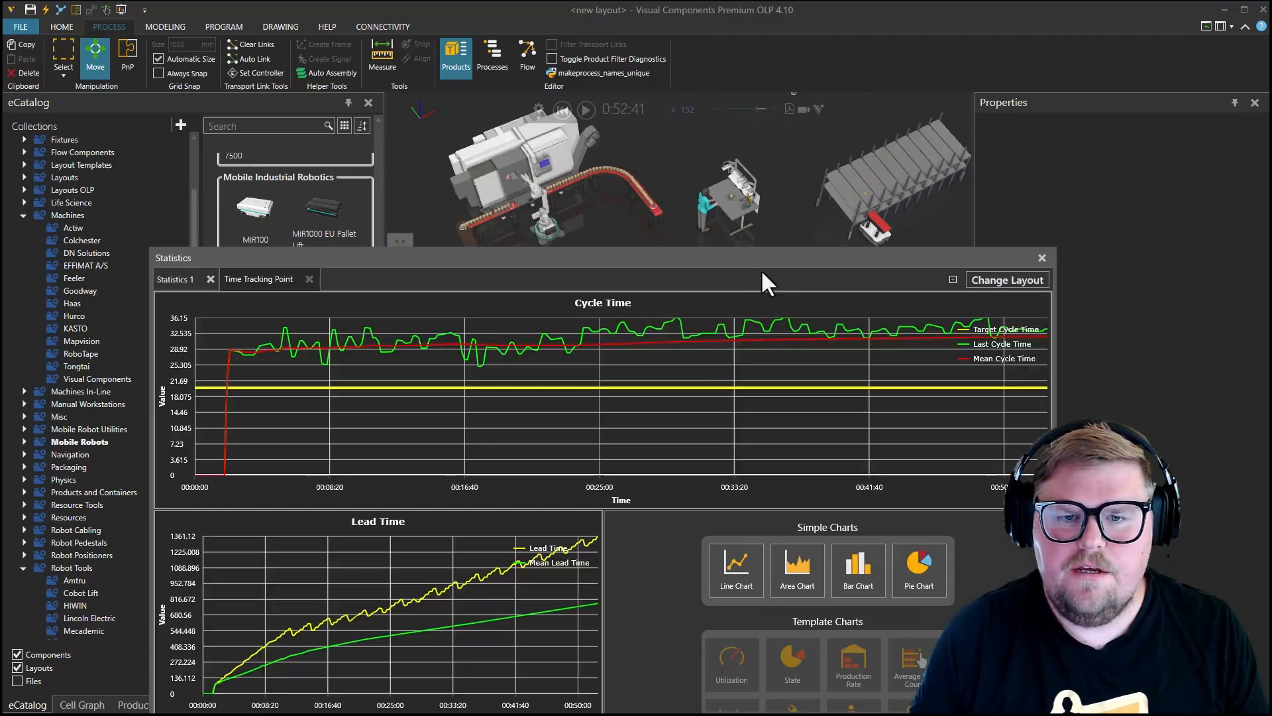
{"action": "left_click_drag", "start_coordinate": [775, 260], "coordinate": [894, 233]}
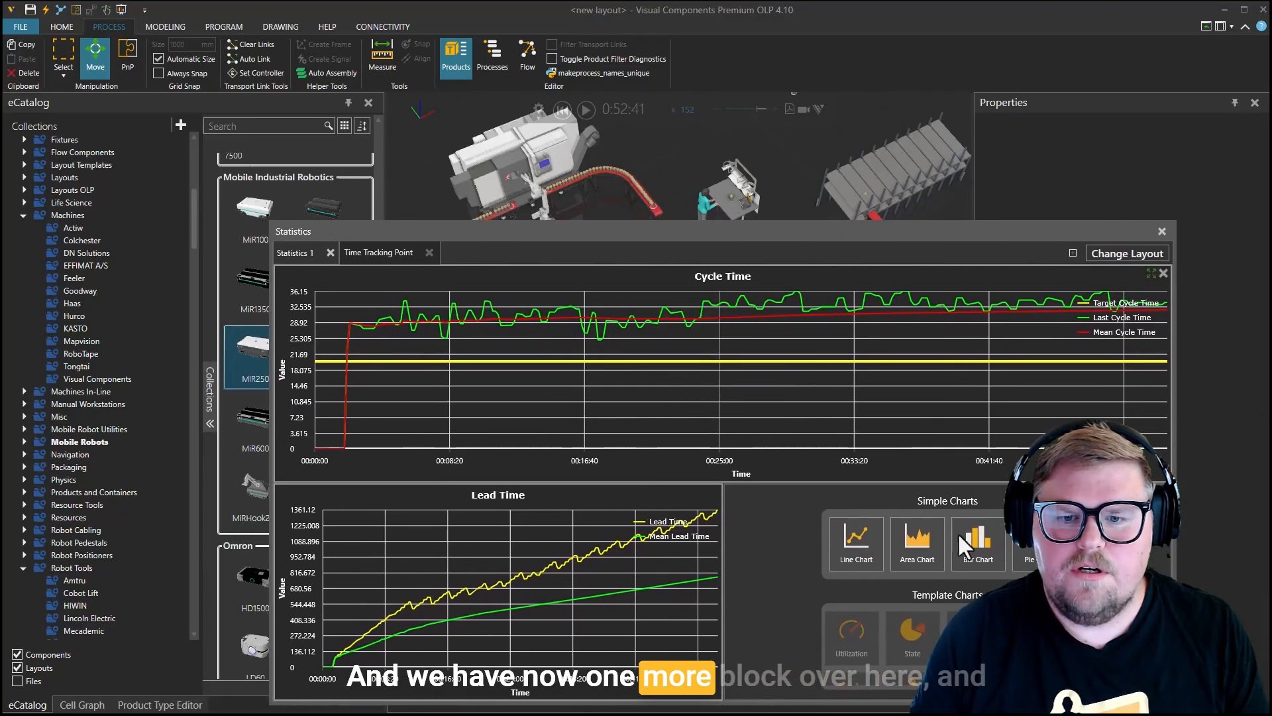
{"action": "left_click_drag", "start_coordinate": [746, 237], "coordinate": [791, 275]}
Step: Reset the simulation and add a Utilization chart for the Robot Transport Controller, machine, human operator, Manual Workstation and MiR250
{"action": "left_click", "coordinate": [568, 112]}
{"action": "right_click_drag", "start_coordinate": [647, 234], "coordinate": [566, 186]}
{"action": "left_click", "coordinate": [578, 187]}
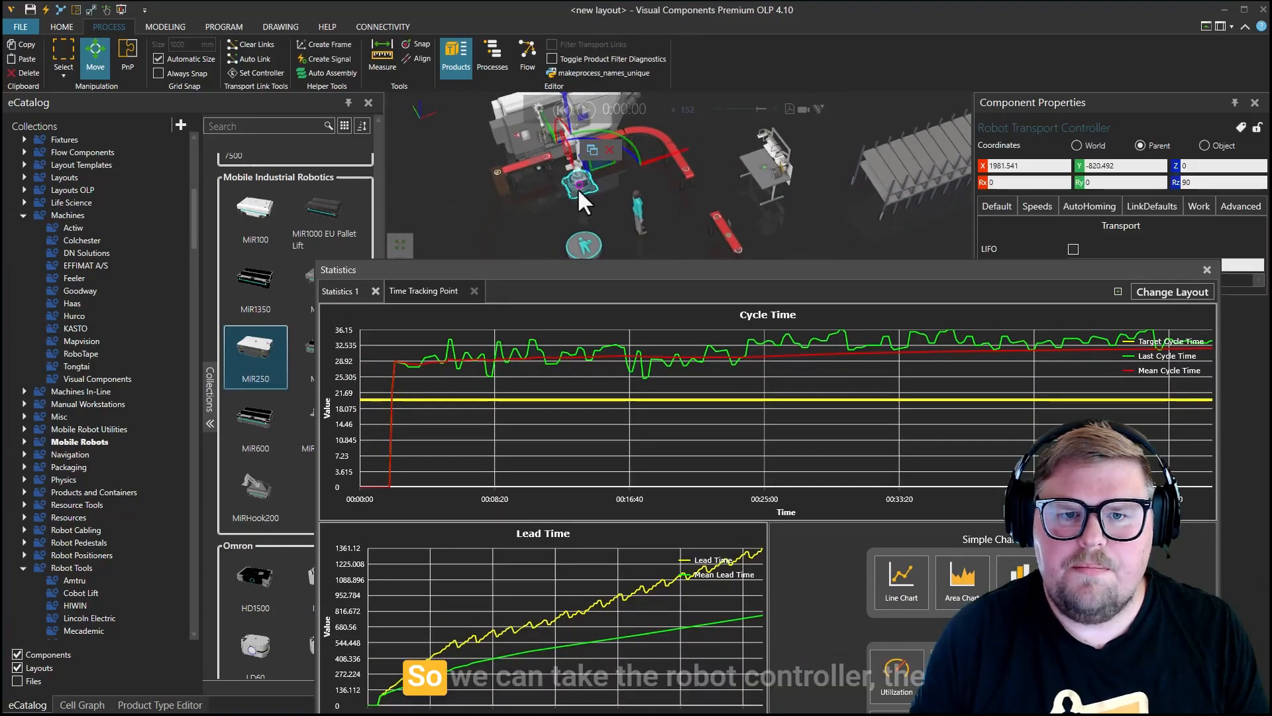
{"action": "left_click", "coordinate": [550, 140], "text": "ctrl"}
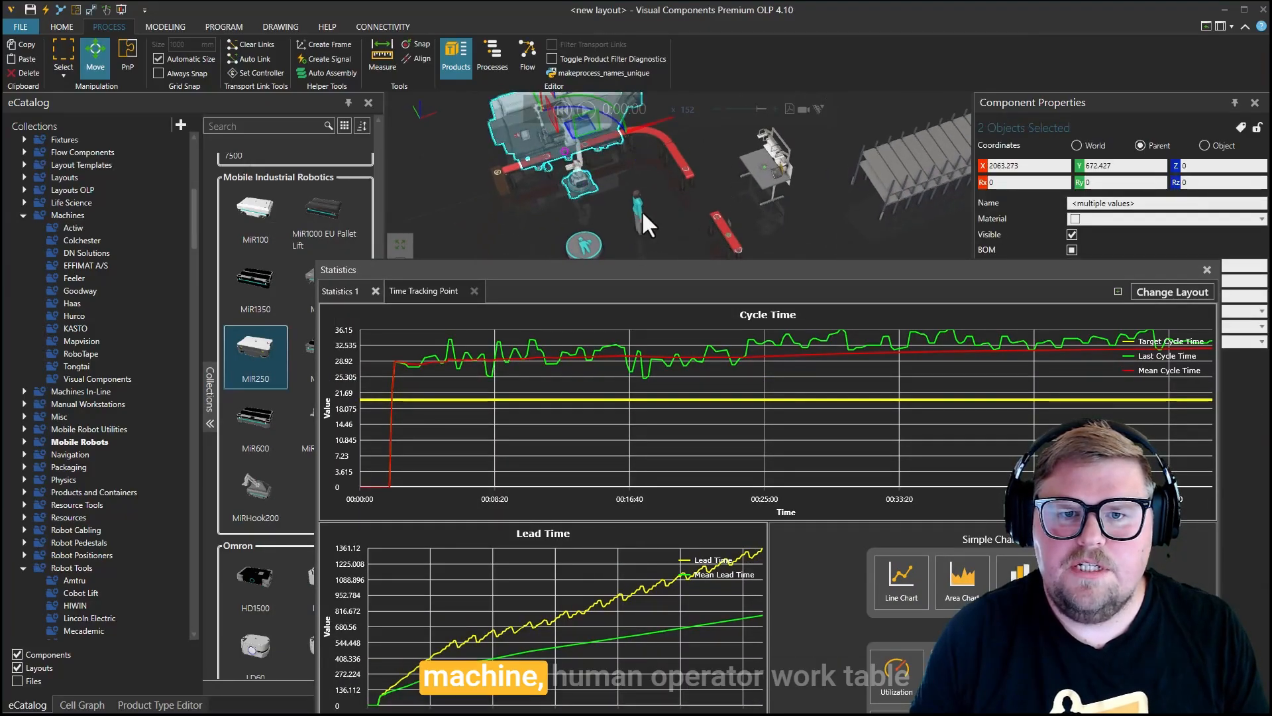
{"action": "left_click", "coordinate": [642, 210], "text": "ctrl"}
{"action": "left_click", "coordinate": [766, 185], "text": "ctrl"}
{"action": "scroll", "coordinate": [798, 228], "scroll_direction": "down", "scroll_amount": 1}
{"action": "right_click_drag", "start_coordinate": [800, 232], "coordinate": [775, 158]}
{"action": "left_click", "coordinate": [637, 249], "text": "ctrl"}
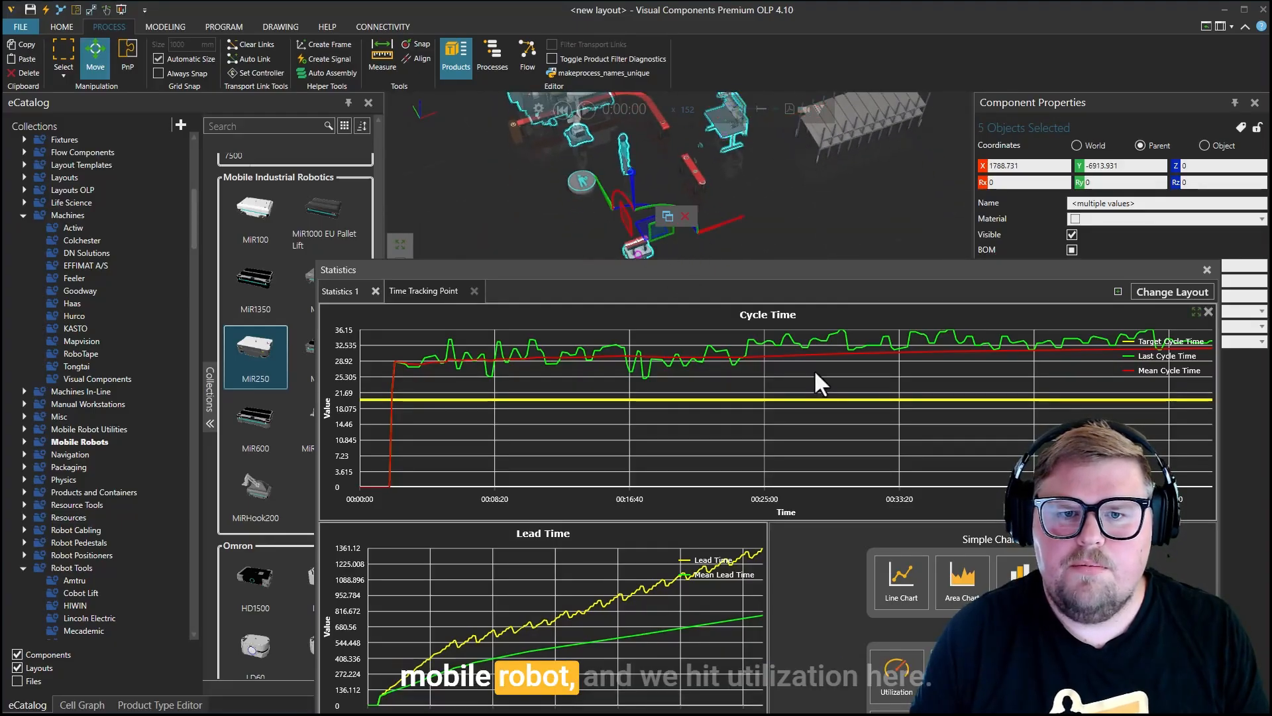
{"action": "left_click", "coordinate": [891, 662]}
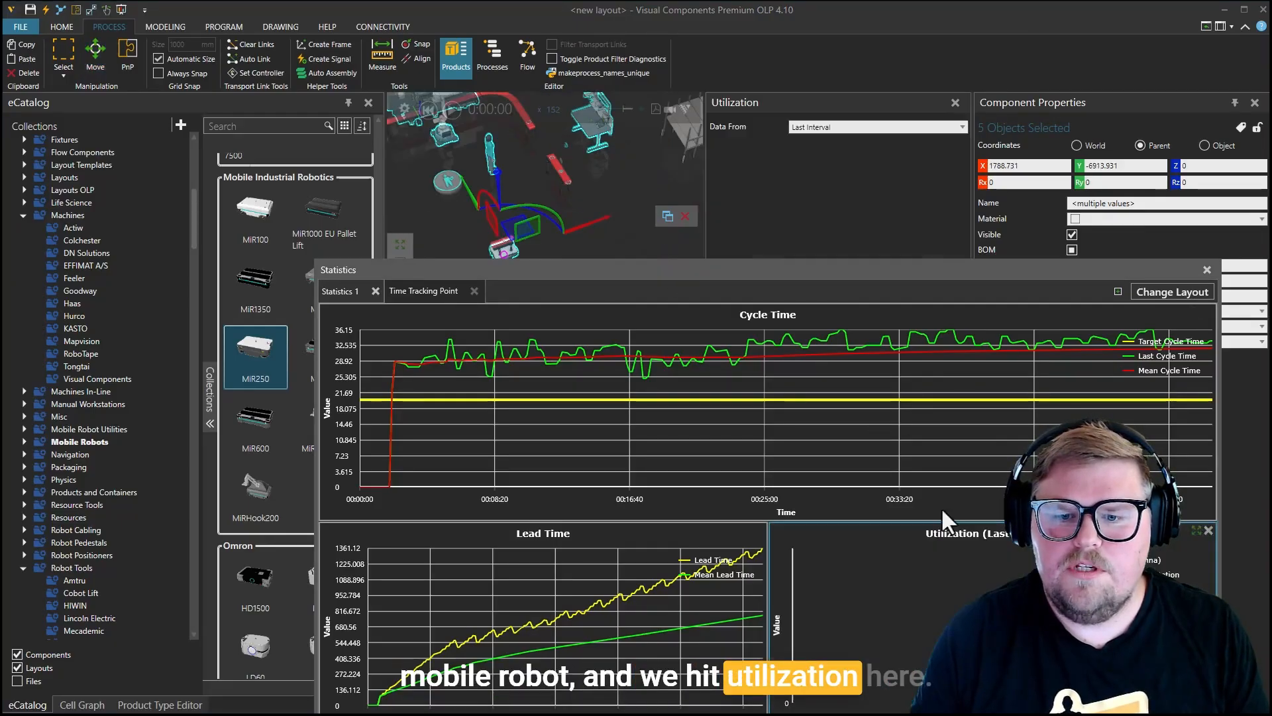
Step: Switch the Utilization chart's data source from the last interval to cumulative utilization
{"action": "left_click_drag", "start_coordinate": [917, 275], "coordinate": [811, 182]}
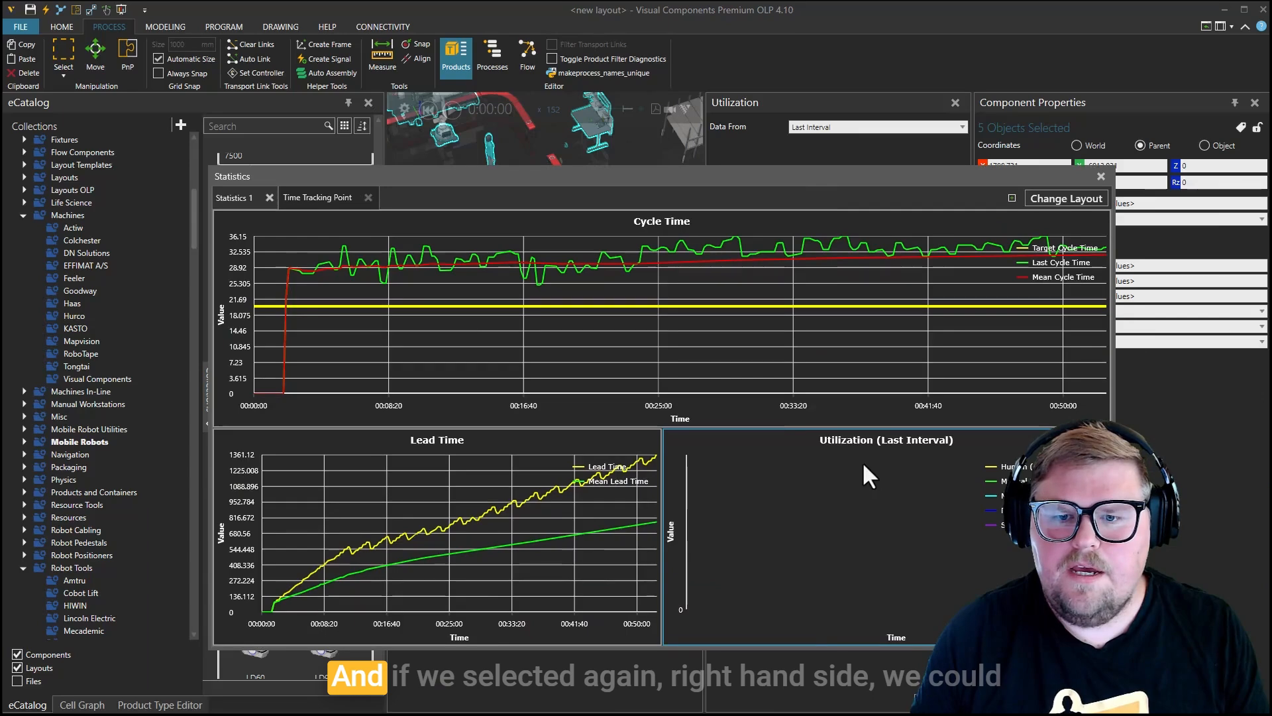
{"action": "left_click", "coordinate": [914, 577]}
{"action": "left_click_drag", "start_coordinate": [969, 176], "coordinate": [829, 221]}
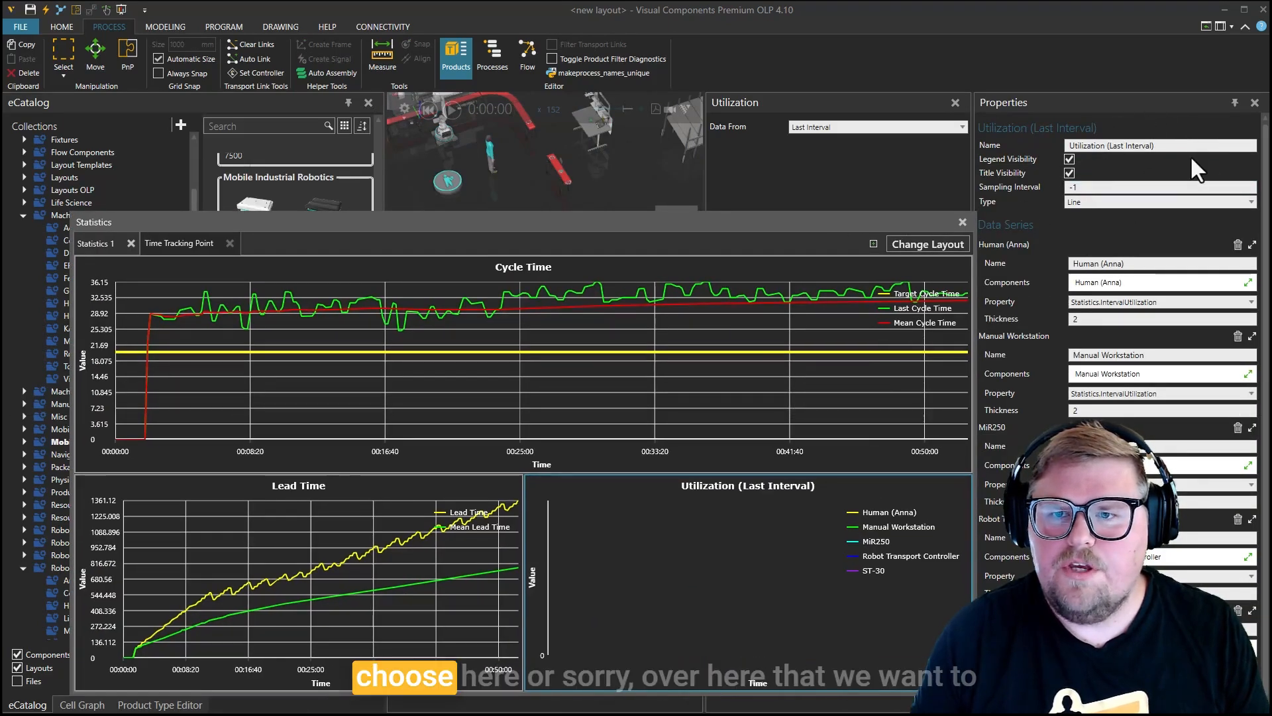
{"action": "left_click", "coordinate": [861, 127]}
{"action": "left_click", "coordinate": [844, 150]}
{"action": "left_click_drag", "start_coordinate": [854, 222], "coordinate": [630, 206]}
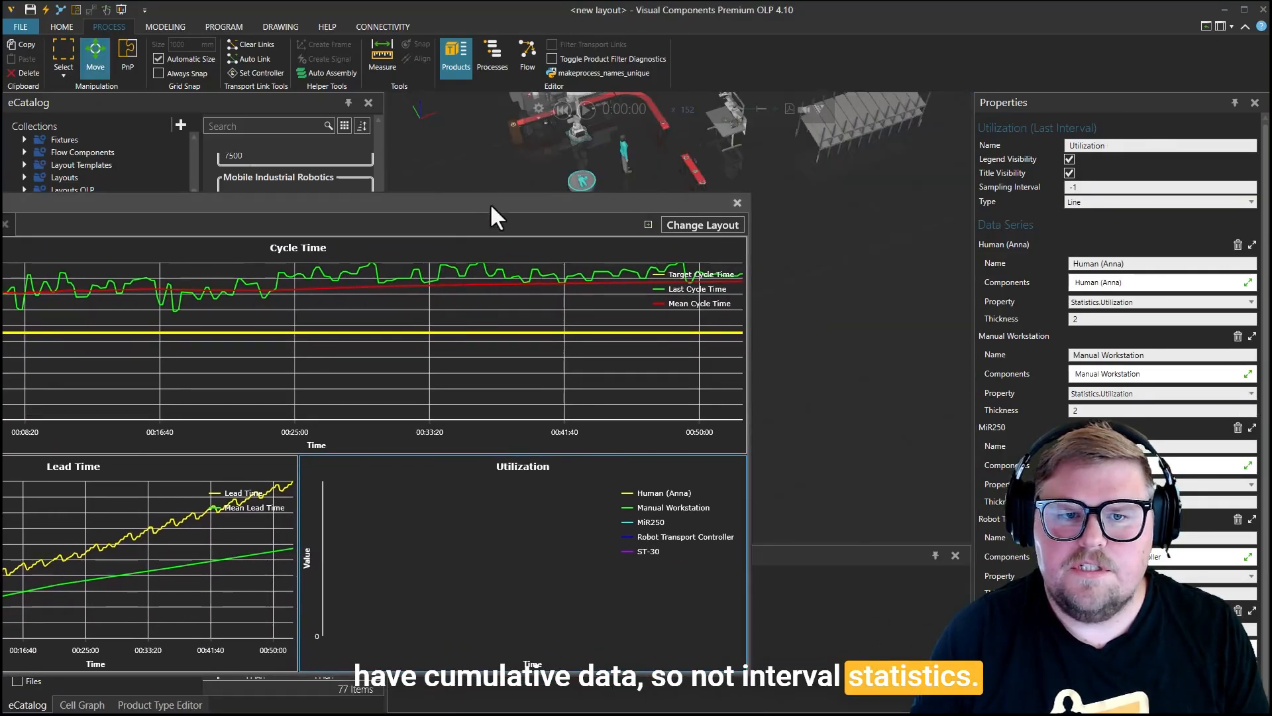
Step: Run the simulation to examine the cycle time, lead time and utilization charts, and close the dashboard and reset the simulation
{"action": "left_click_drag", "start_coordinate": [490, 204], "coordinate": [795, 177]}
{"action": "left_click", "coordinate": [587, 110]}
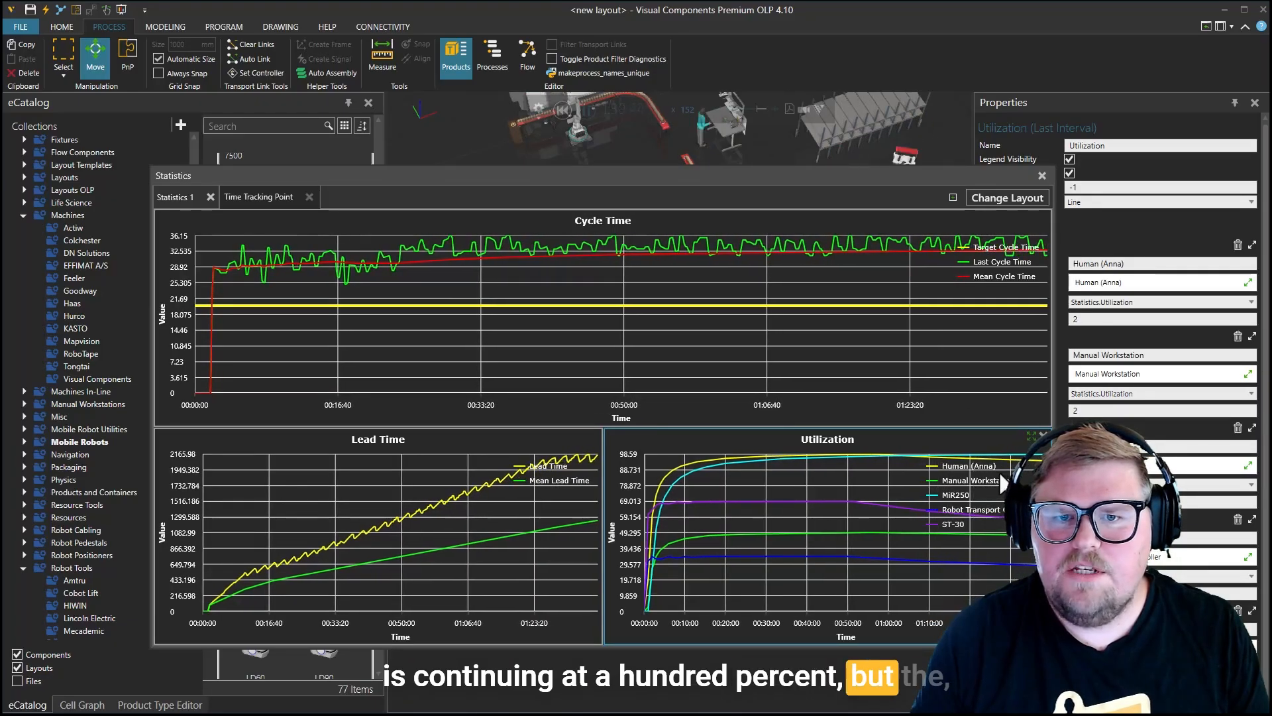
{"action": "middle_click_drag", "start_coordinate": [777, 148], "coordinate": [777, 119]}
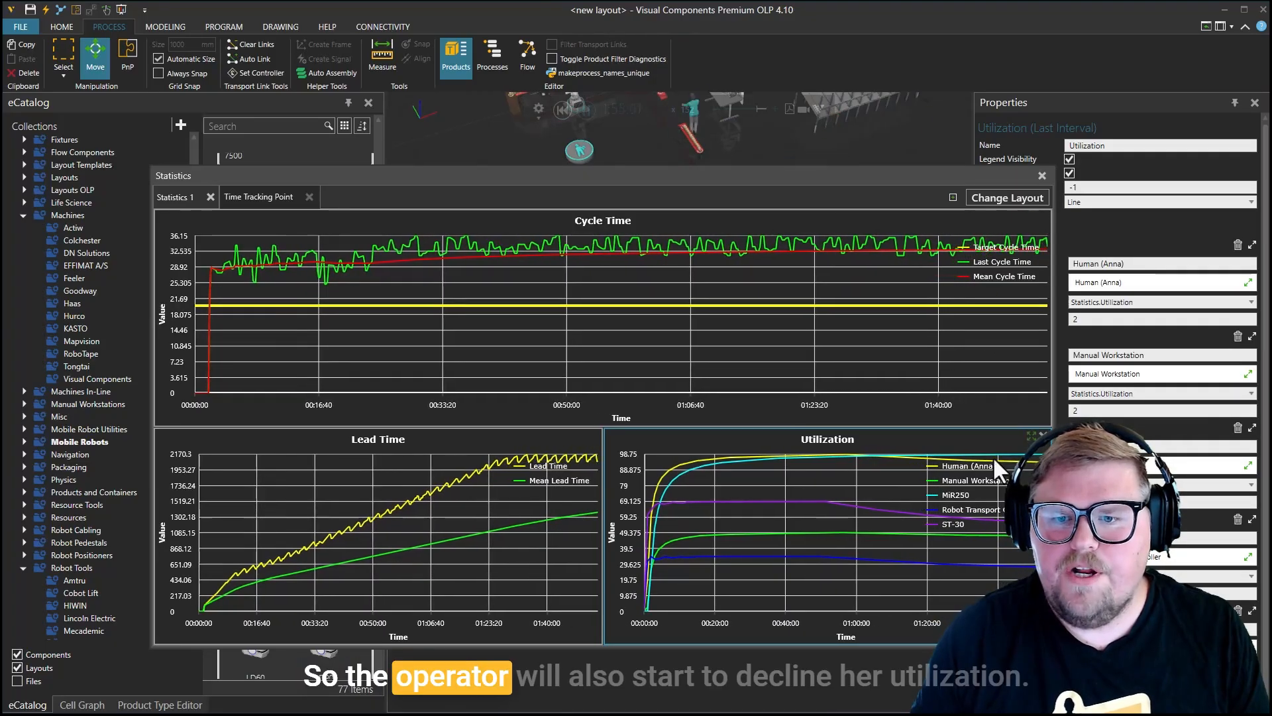
{"action": "left_click", "coordinate": [1042, 175]}
{"action": "left_click", "coordinate": [569, 110]}
Step: Move the Human Transport Controller away from the robot cell, beside the mobile robots' transport controller
{"action": "right_click_drag", "start_coordinate": [754, 379], "coordinate": [782, 412]}
{"action": "scroll", "coordinate": [703, 325], "scroll_direction": "up", "scroll_amount": 3}
{"action": "right_click_drag", "start_coordinate": [721, 320], "coordinate": [743, 364]}
{"action": "left_click", "coordinate": [604, 409]}
{"action": "left_click_drag", "start_coordinate": [646, 308], "coordinate": [486, 335]}
Step: Add the Fence and Wall Builder from Facilities - Factory to the layout and keep Fences as its Create option
{"action": "scroll", "coordinate": [98, 389], "scroll_direction": "up", "scroll_amount": 10}
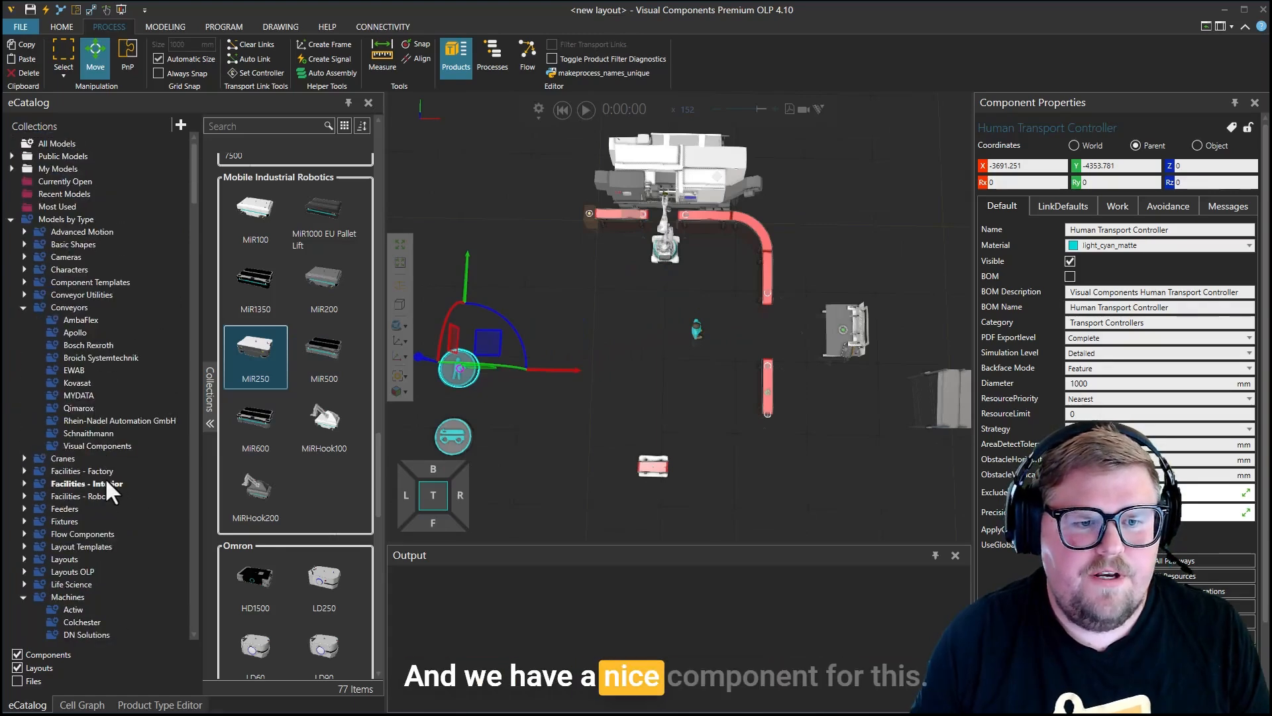
{"action": "left_click", "coordinate": [105, 467]}
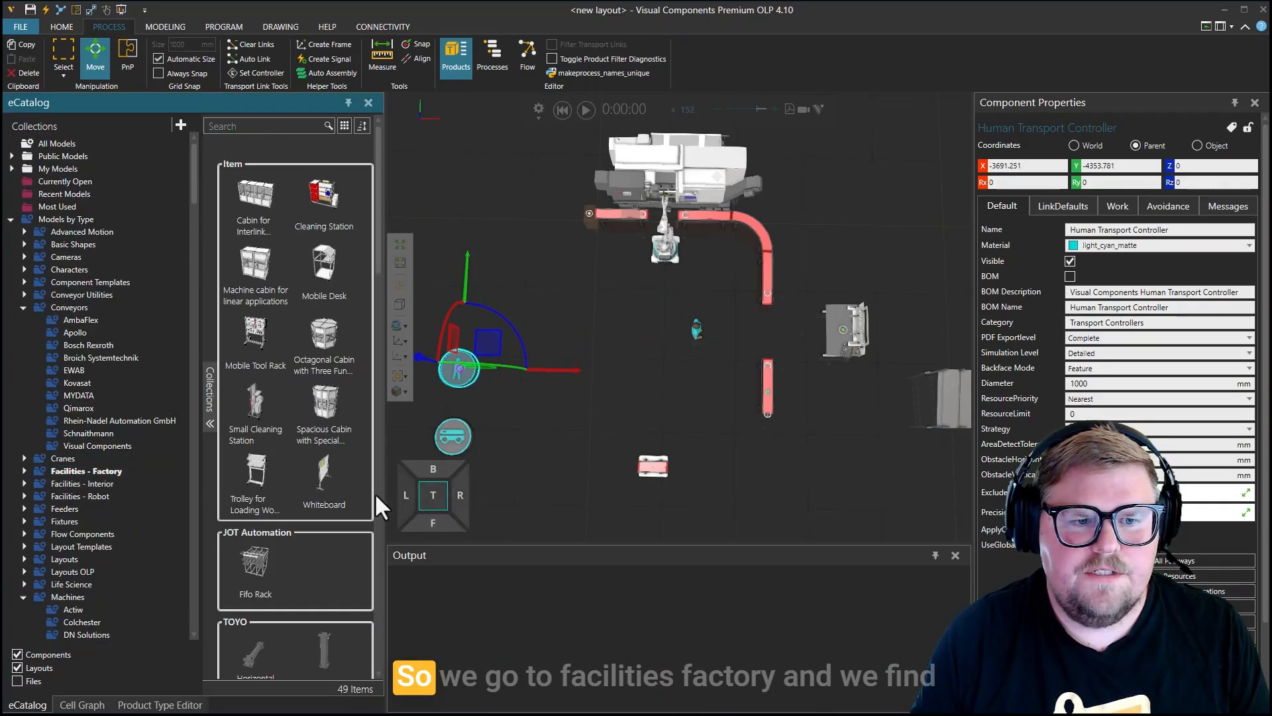
{"action": "scroll", "coordinate": [336, 436], "scroll_direction": "down", "scroll_amount": 15}
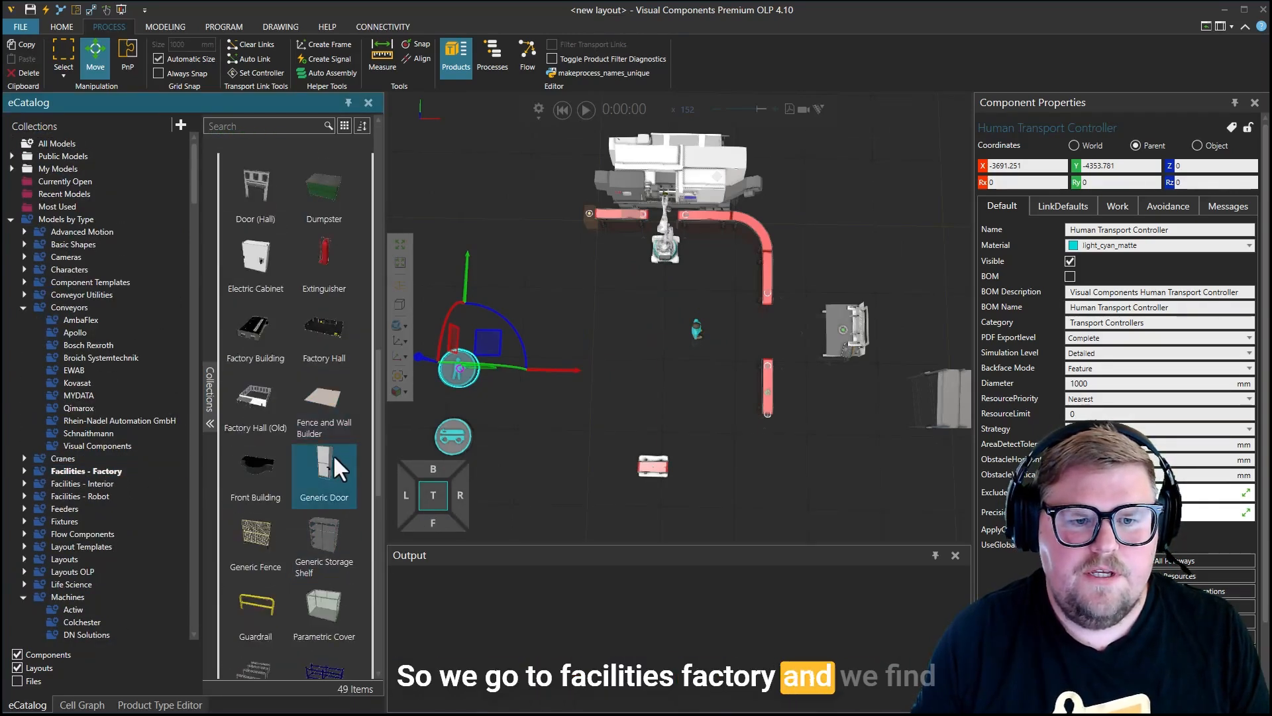
{"action": "left_click_drag", "start_coordinate": [330, 421], "coordinate": [677, 396]}
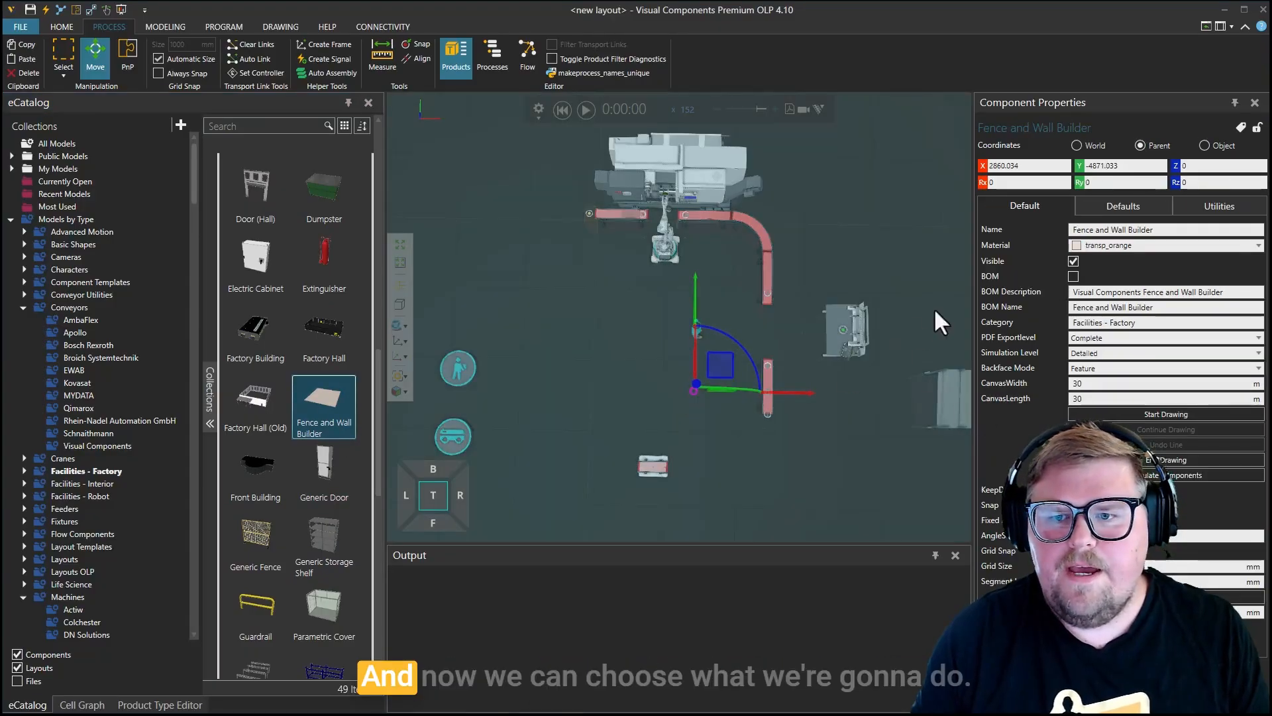
{"action": "left_click", "coordinate": [1119, 207]}
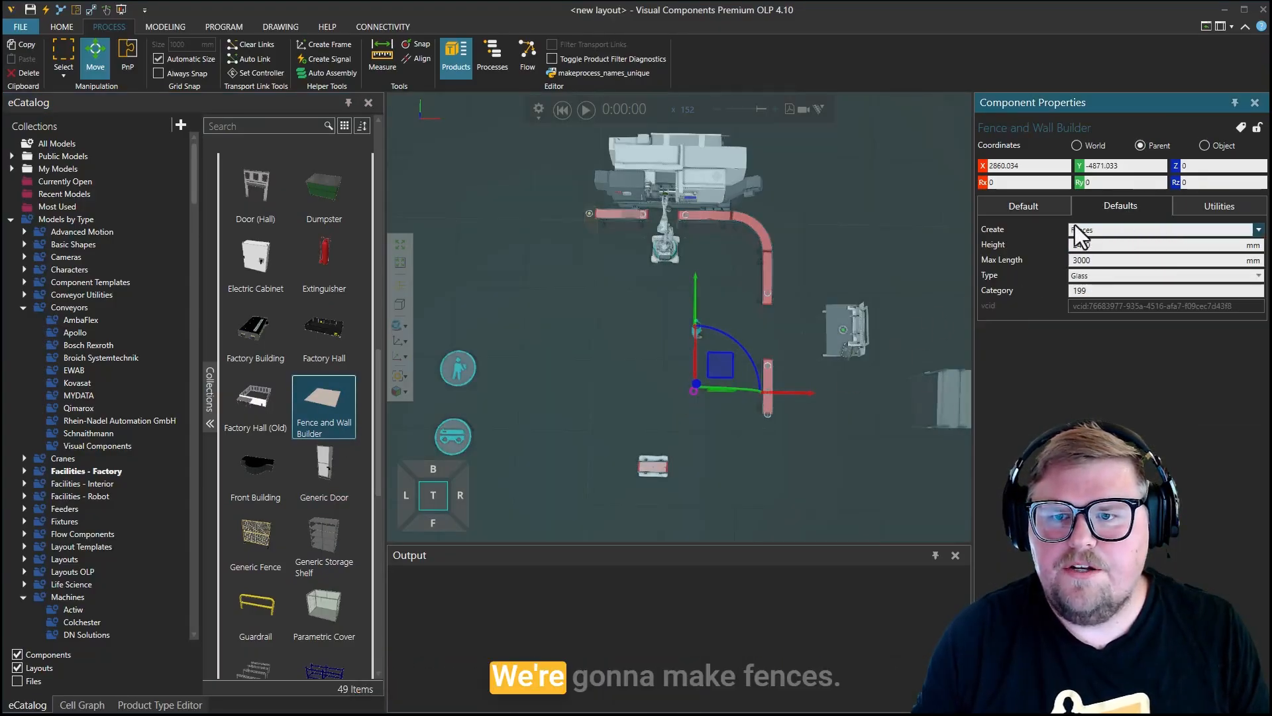
{"action": "left_click", "coordinate": [1109, 231]}
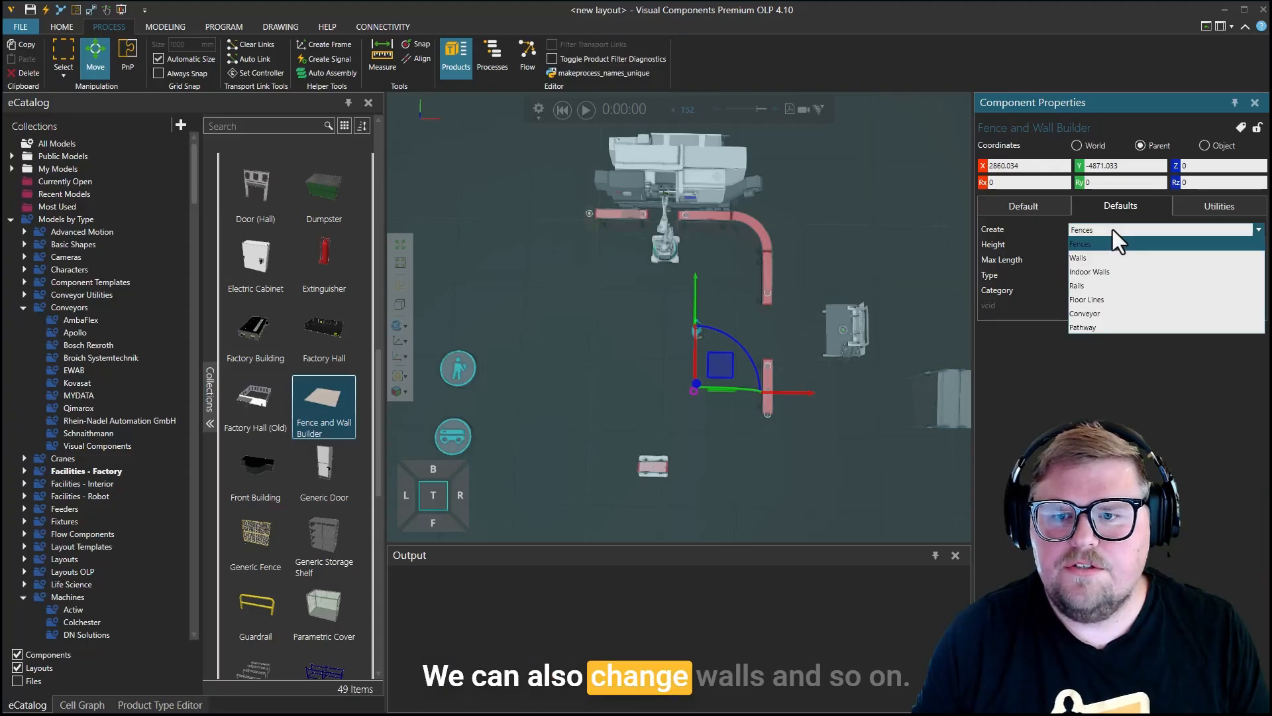
{"action": "left_click", "coordinate": [1112, 230]}
{"action": "left_click", "coordinate": [1053, 206]}
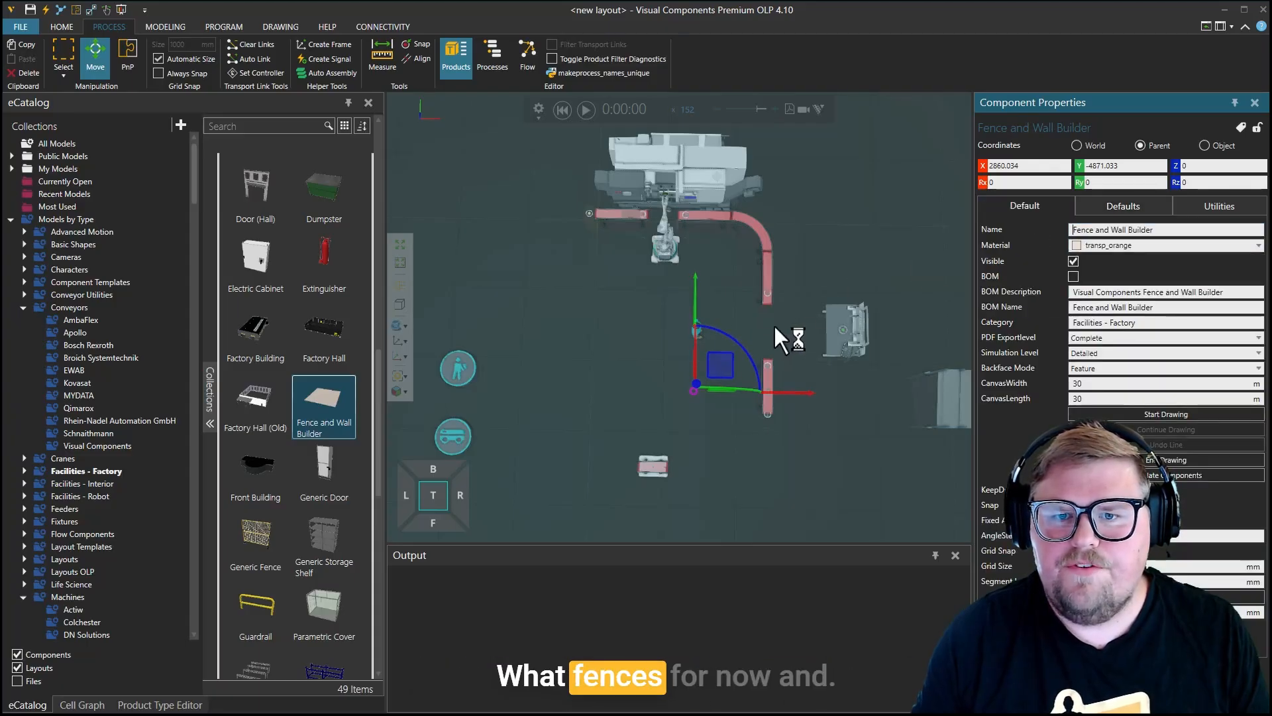
Step: Start drawing the fence outline around the front of the robot, with an angled segment leading out past the infeed conveyor
{"action": "right_click_drag", "start_coordinate": [774, 324], "coordinate": [805, 374], "text": "ctrl"}
{"action": "middle_click_drag", "start_coordinate": [803, 362], "coordinate": [712, 395]}
{"action": "scroll", "coordinate": [854, 386], "scroll_direction": "up", "scroll_amount": 4}
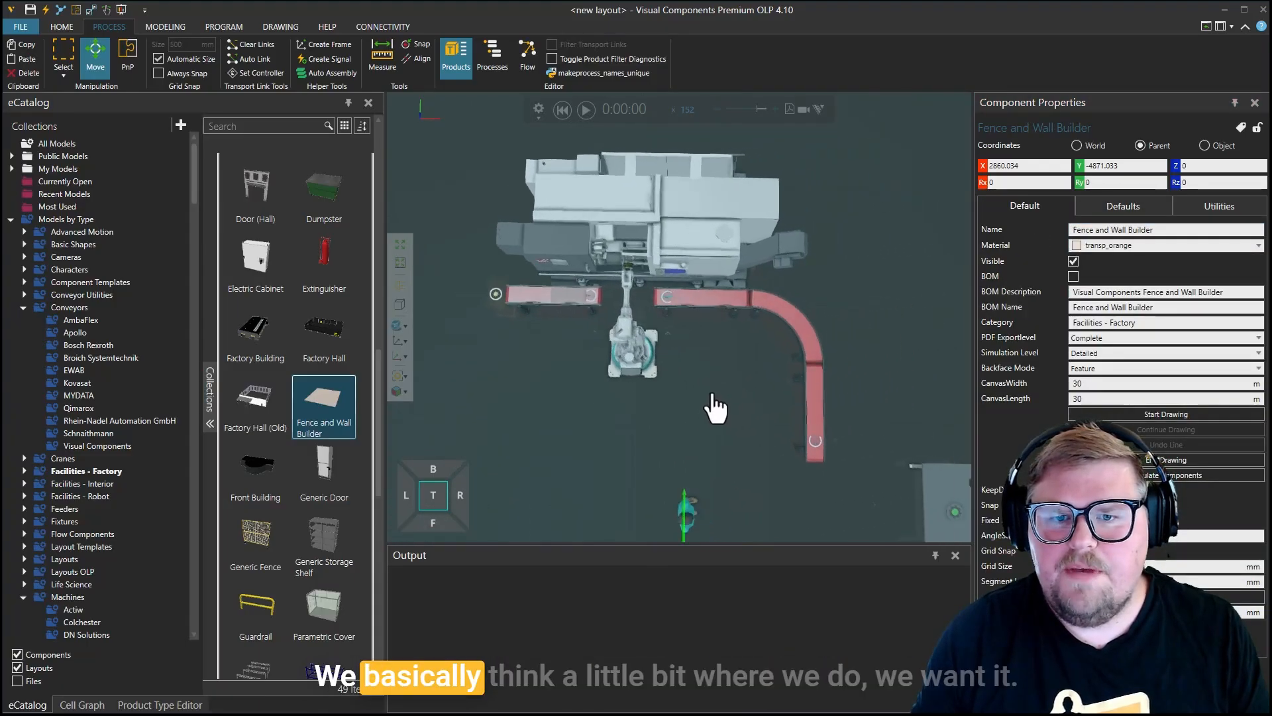
{"action": "left_click", "coordinate": [1155, 415]}
{"action": "left_click", "coordinate": [704, 347]}
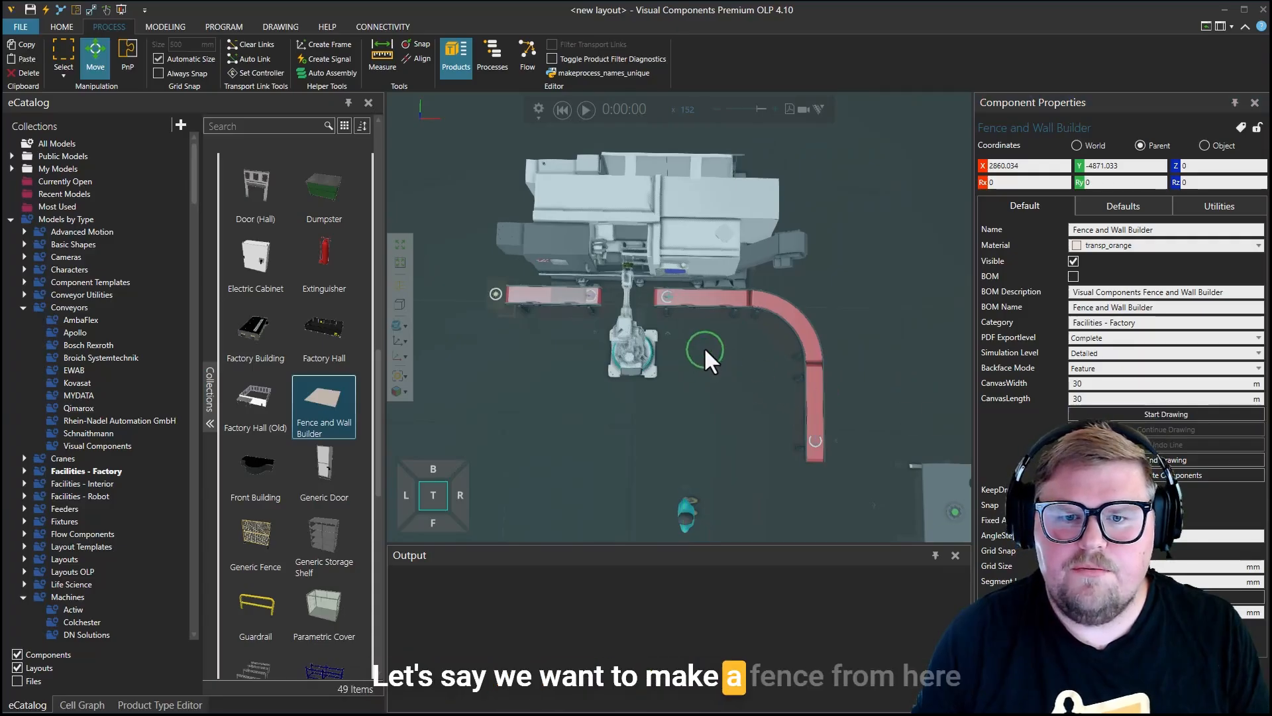
{"action": "left_click", "coordinate": [712, 416]}
{"action": "left_click", "coordinate": [572, 418]}
{"action": "left_click", "coordinate": [567, 372]}
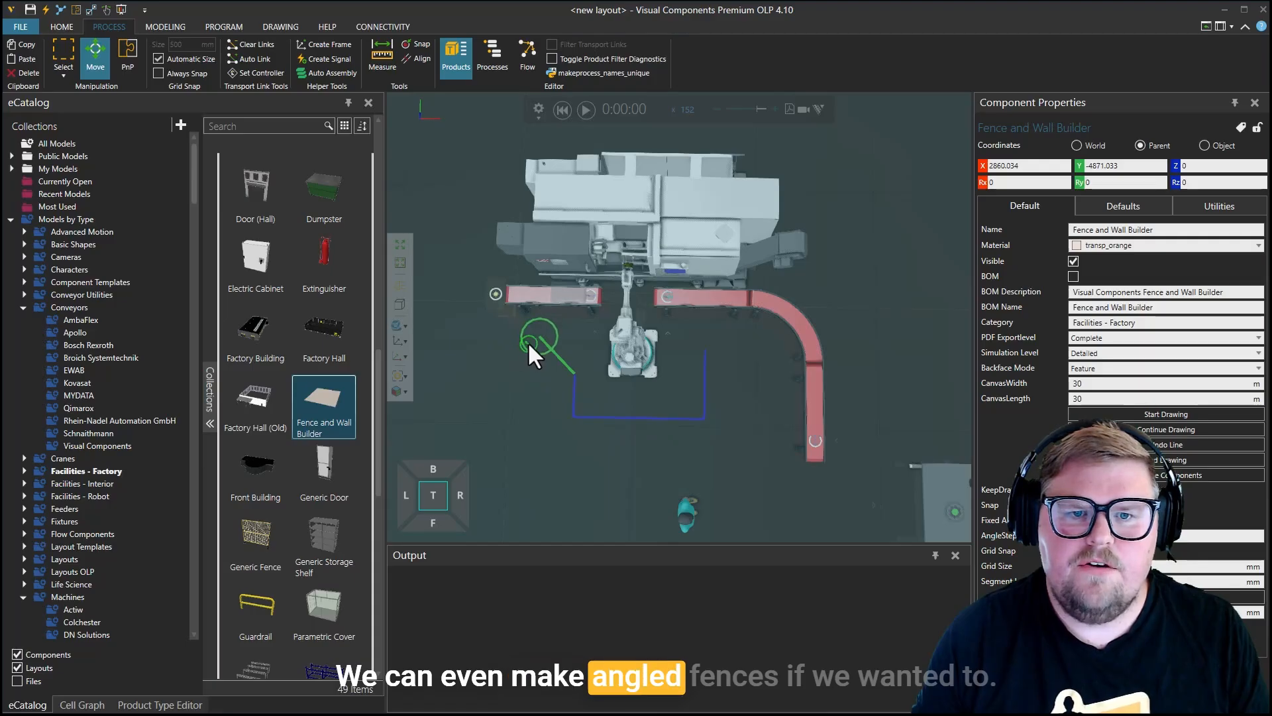
{"action": "left_click", "coordinate": [528, 342]}
{"action": "left_click", "coordinate": [464, 342]}
Step: Continue the fence outline behind the machine and diagonally across the curved conveyor, closing it at the starting point beside the robot
{"action": "scroll", "coordinate": [464, 345], "scroll_direction": "down", "scroll_amount": 3}
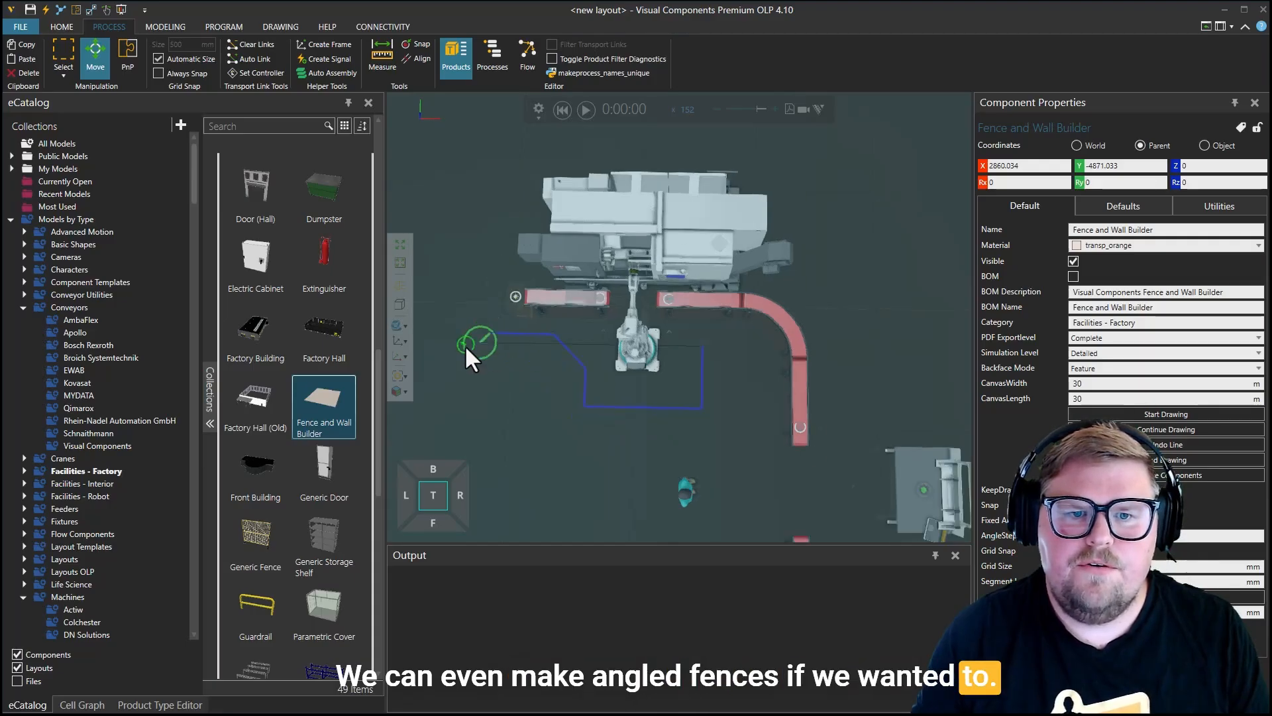
{"action": "left_click", "coordinate": [535, 173]}
{"action": "left_click", "coordinate": [787, 175]}
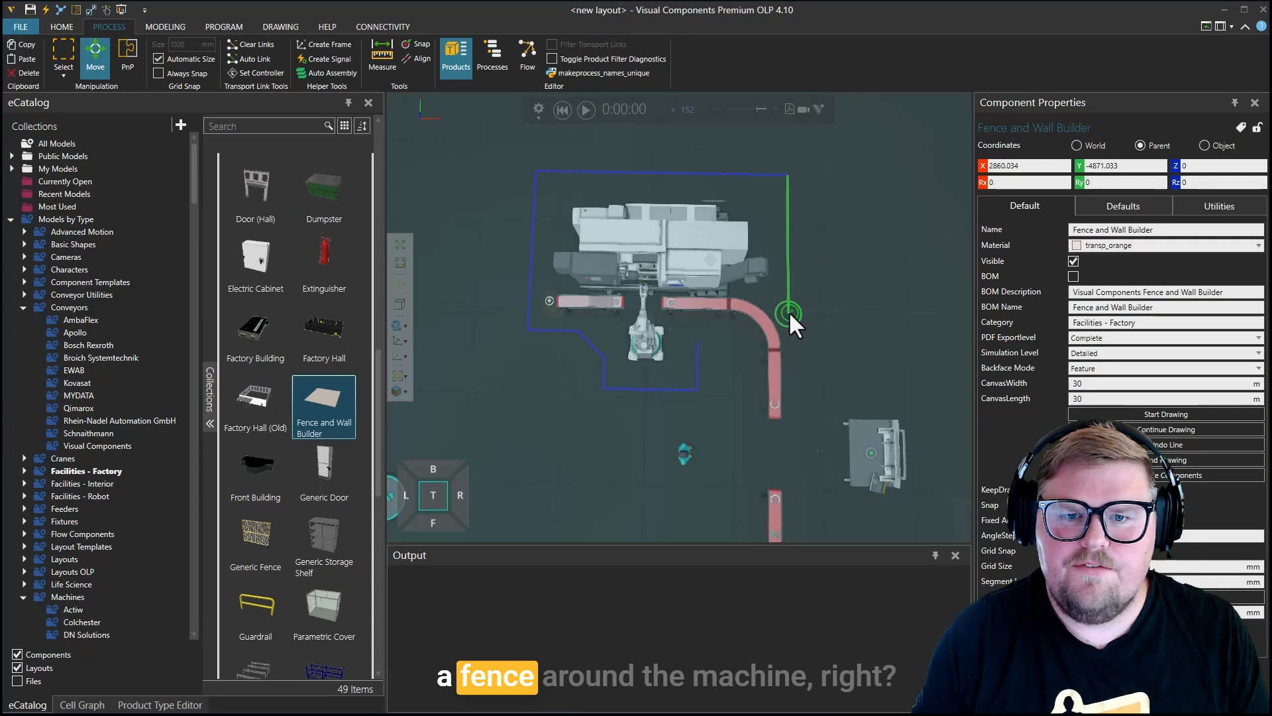
{"action": "left_click", "coordinate": [788, 311]}
{"action": "left_click", "coordinate": [742, 345]}
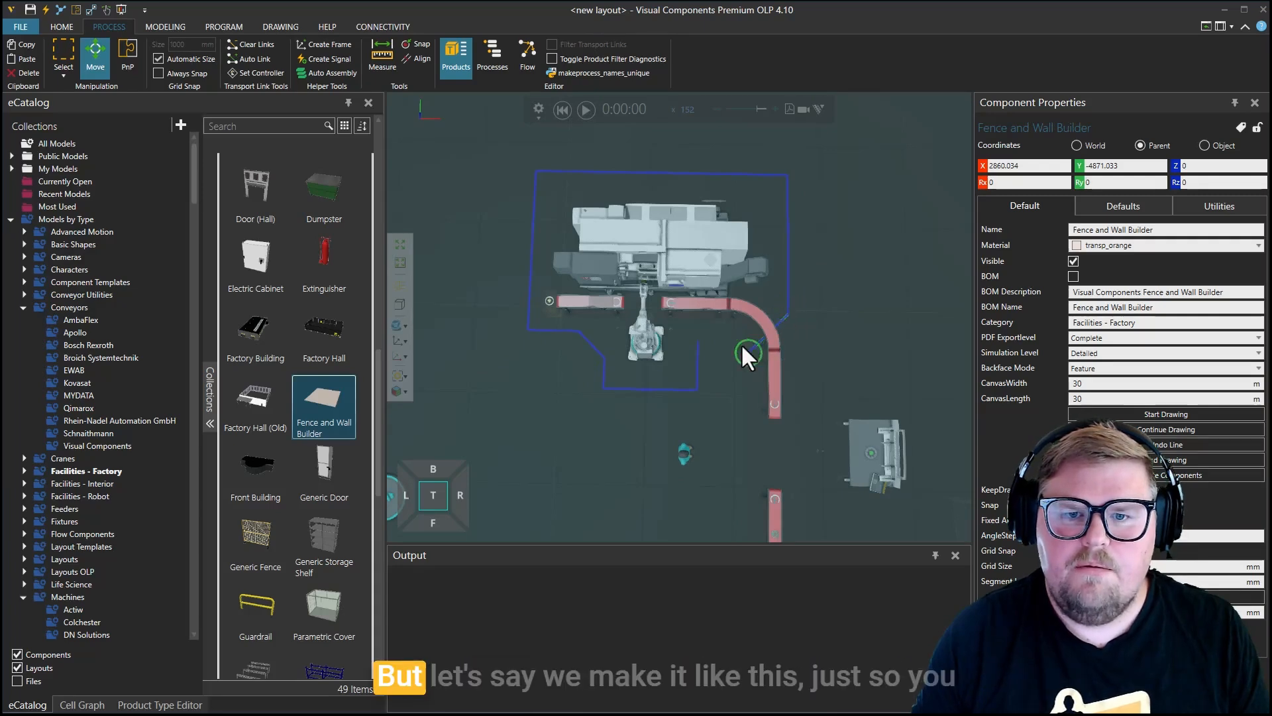
{"action": "left_click", "coordinate": [696, 338]}
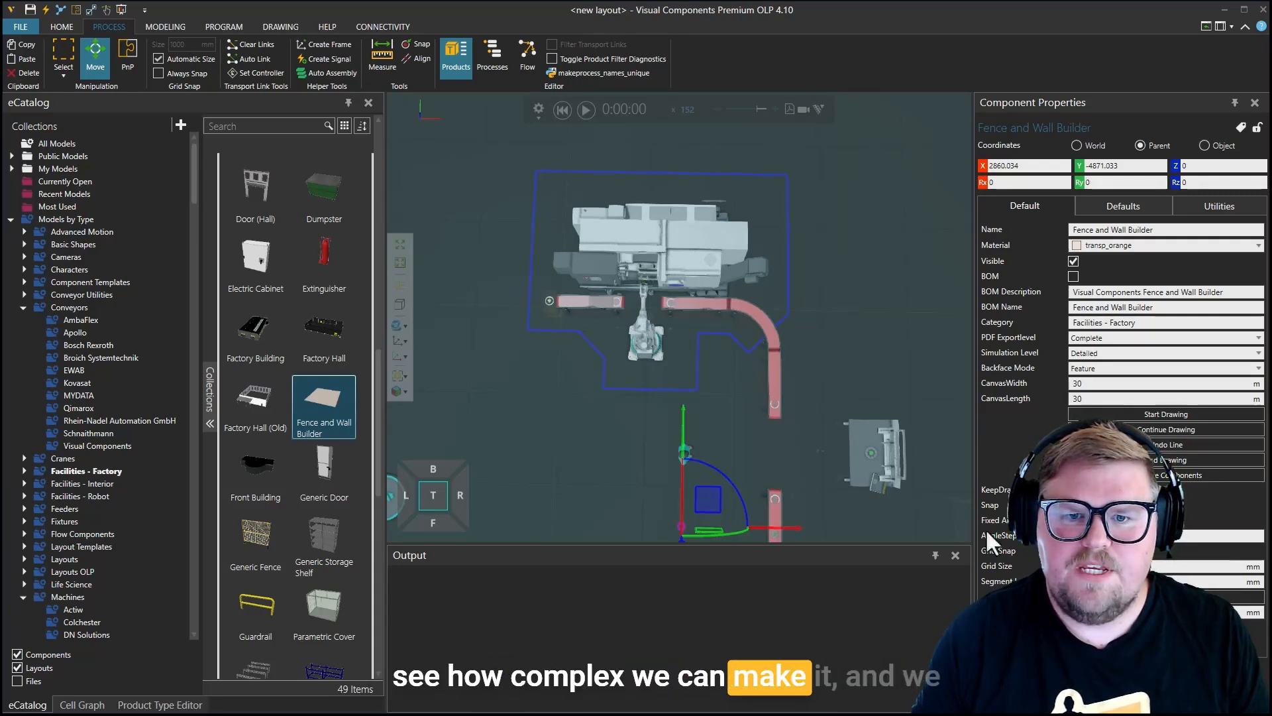
Step: Populate the drawn outline with fences and set the StandHeight of the angled panel over the curved conveyor to 1300 mm
{"action": "left_click", "coordinate": [1189, 476]}
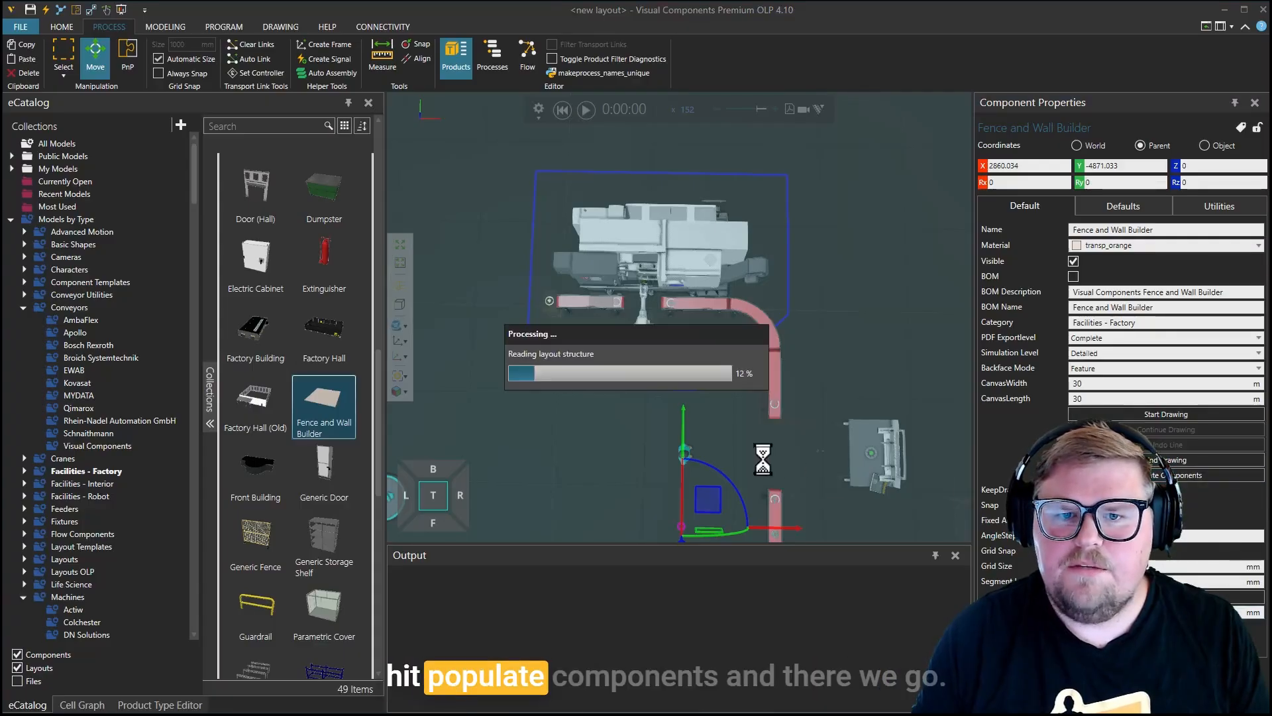
{"action": "right_click_drag", "start_coordinate": [673, 454], "coordinate": [867, 417]}
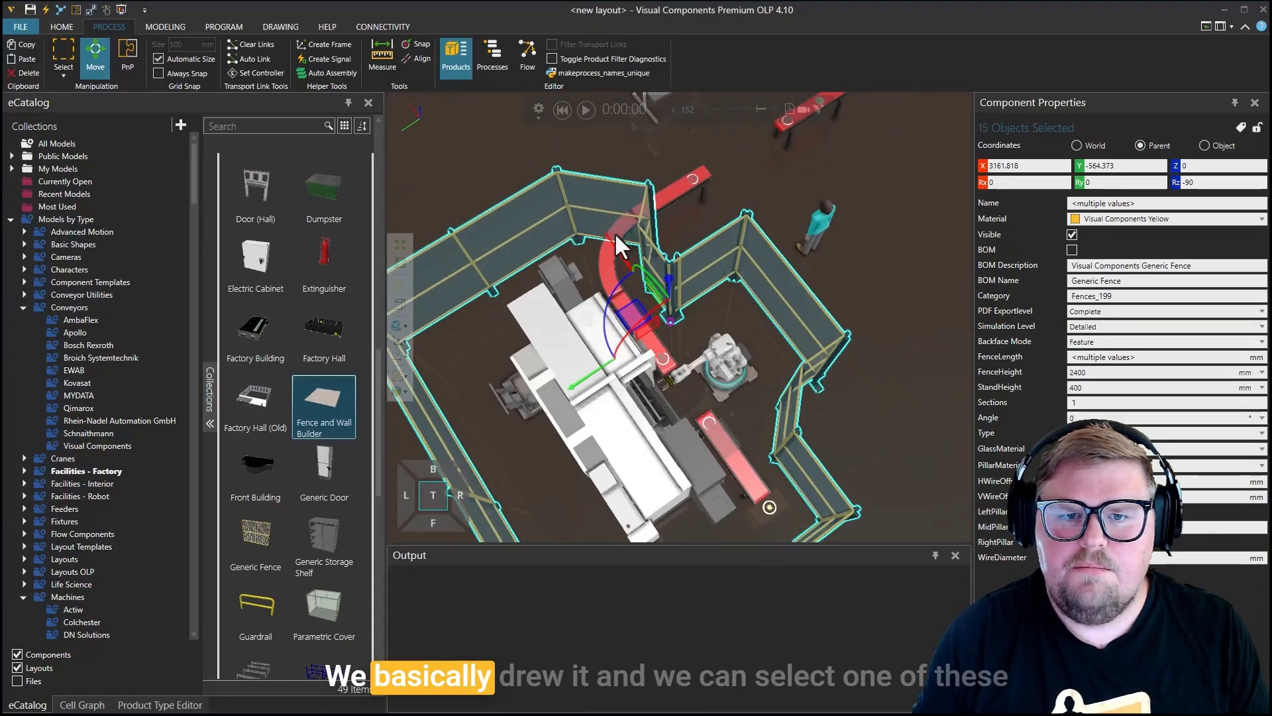
{"action": "left_click", "coordinate": [599, 193]}
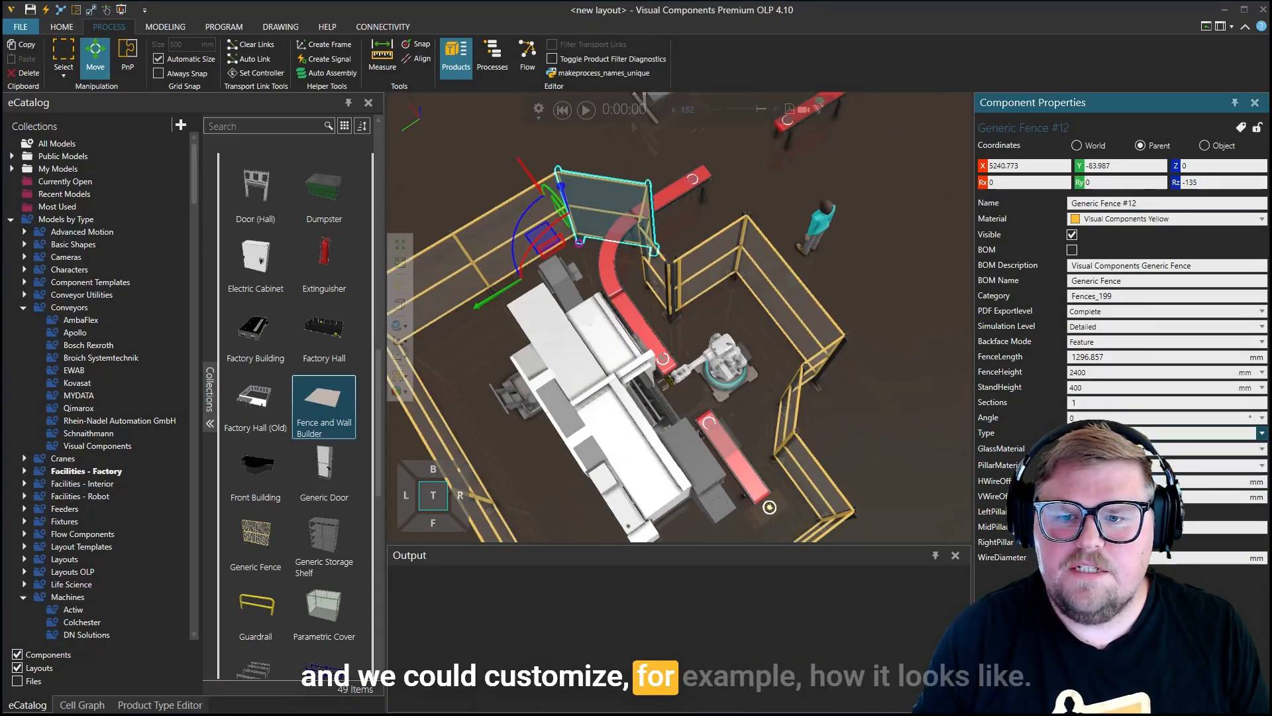
{"action": "scroll", "coordinate": [1113, 433], "scroll_direction": "up", "scroll_amount": 2}
{"action": "scroll", "coordinate": [1113, 432], "scroll_direction": "down", "scroll_amount": 1}
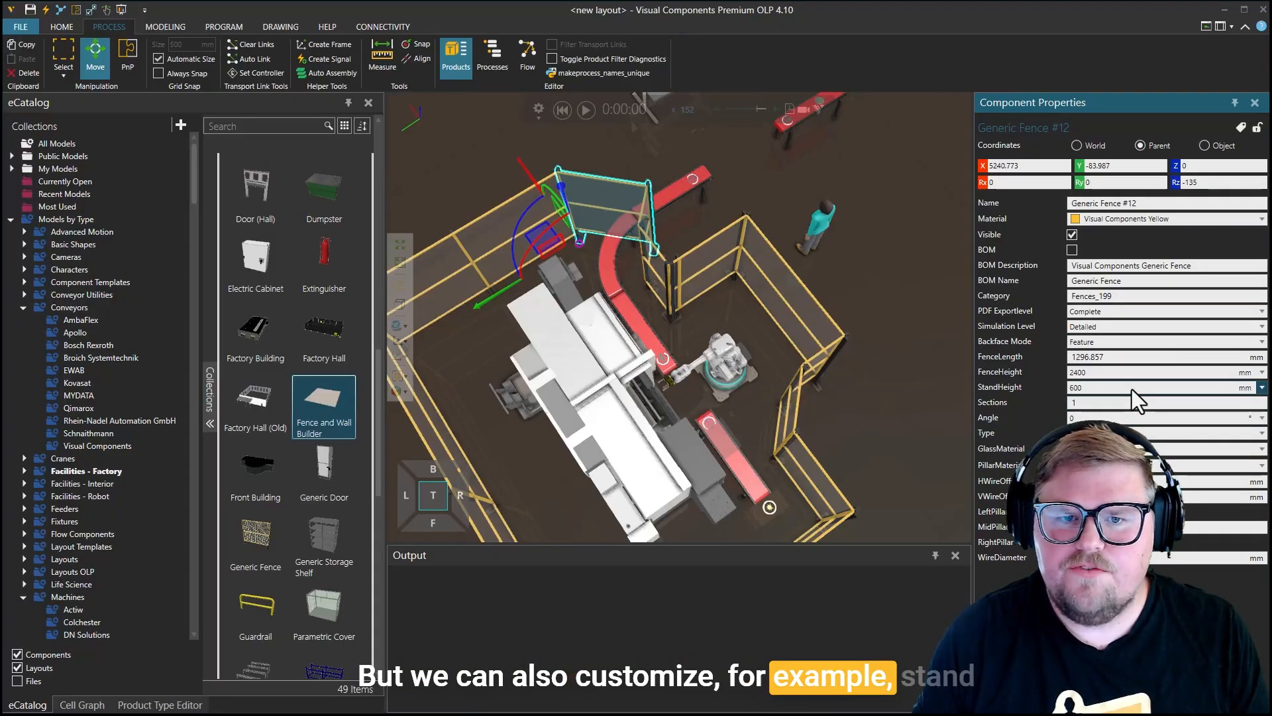
{"action": "scroll", "coordinate": [1128, 391], "scroll_direction": "down", "scroll_amount": 2}
{"action": "scroll", "coordinate": [1127, 391], "scroll_direction": "down", "scroll_amount": 1}
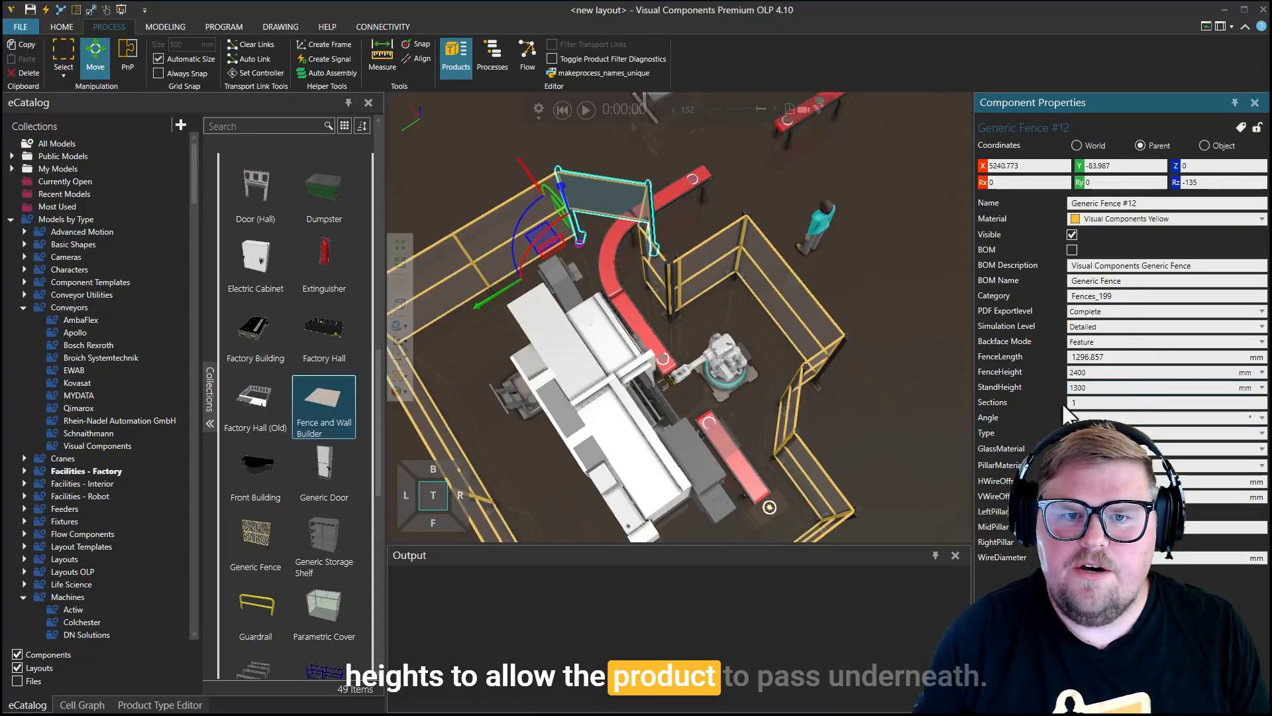
{"action": "right_click_drag", "start_coordinate": [872, 355], "coordinate": [719, 467]}
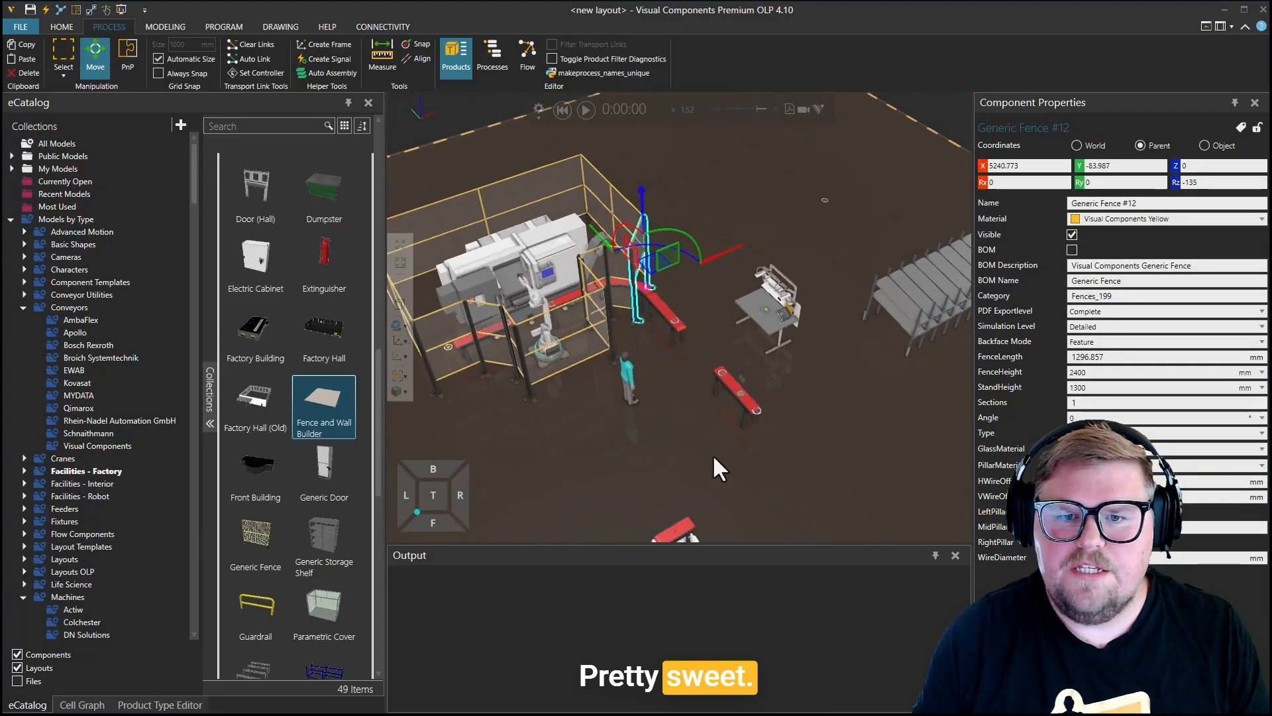
Step: Set the Fence and Wall Builder's Create option to Indoor Walls
{"action": "left_click", "coordinate": [826, 424]}
{"action": "left_click", "coordinate": [1099, 211]}
{"action": "left_click", "coordinate": [1150, 231]}
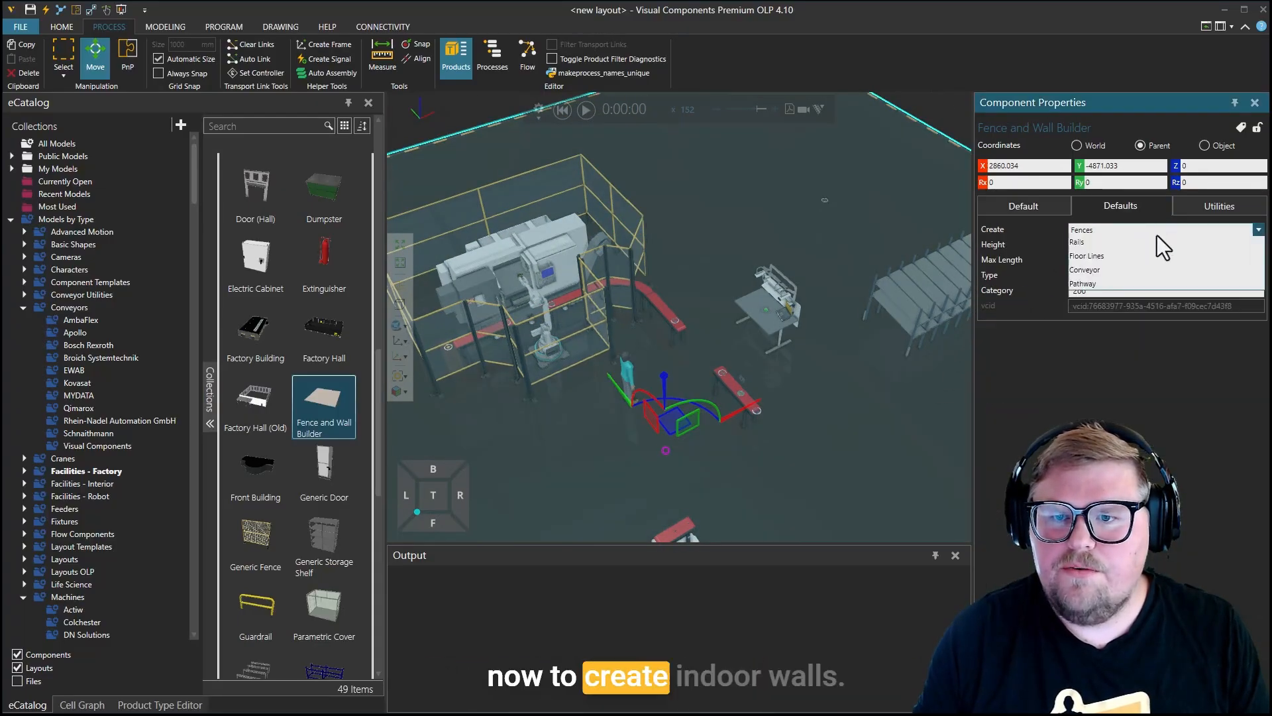
{"action": "left_click", "coordinate": [1166, 266]}
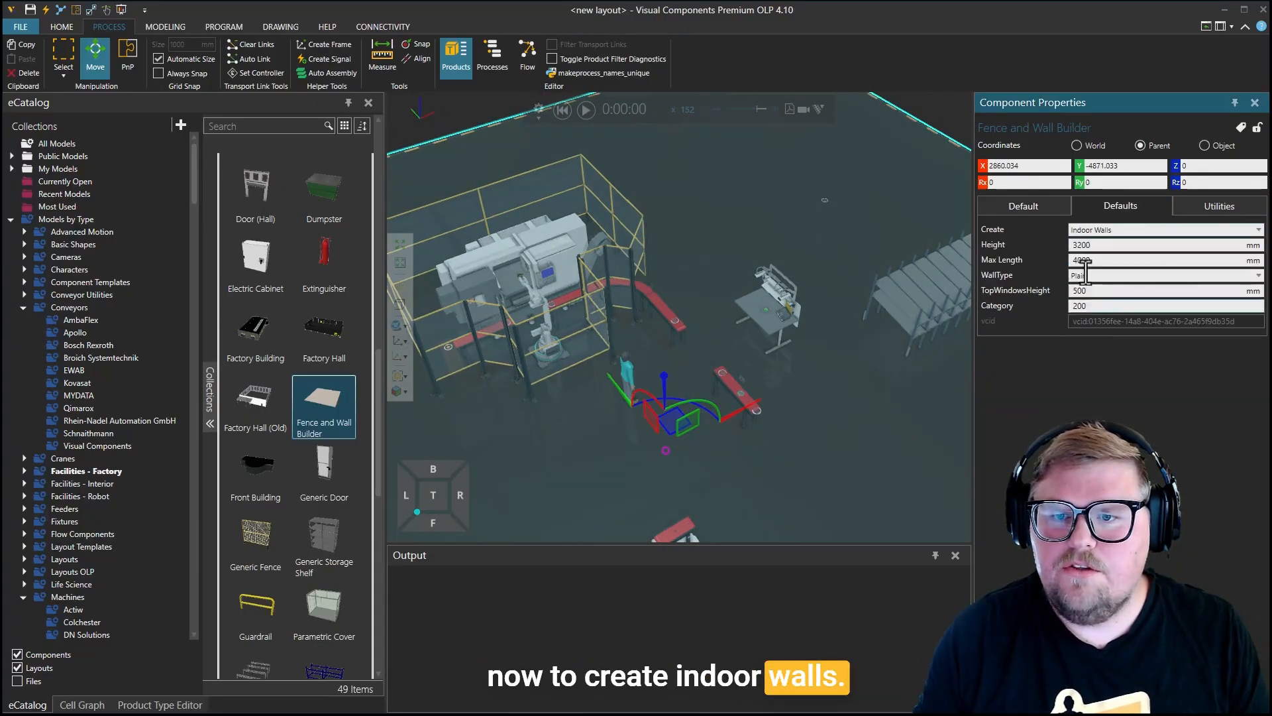
Step: Draw an open four-segment outline around the work table beside the rack and populate it with indoor walls
{"action": "left_click", "coordinate": [1024, 206]}
{"action": "right_click_drag", "start_coordinate": [761, 420], "coordinate": [765, 510]}
{"action": "left_click", "coordinate": [1161, 415]}
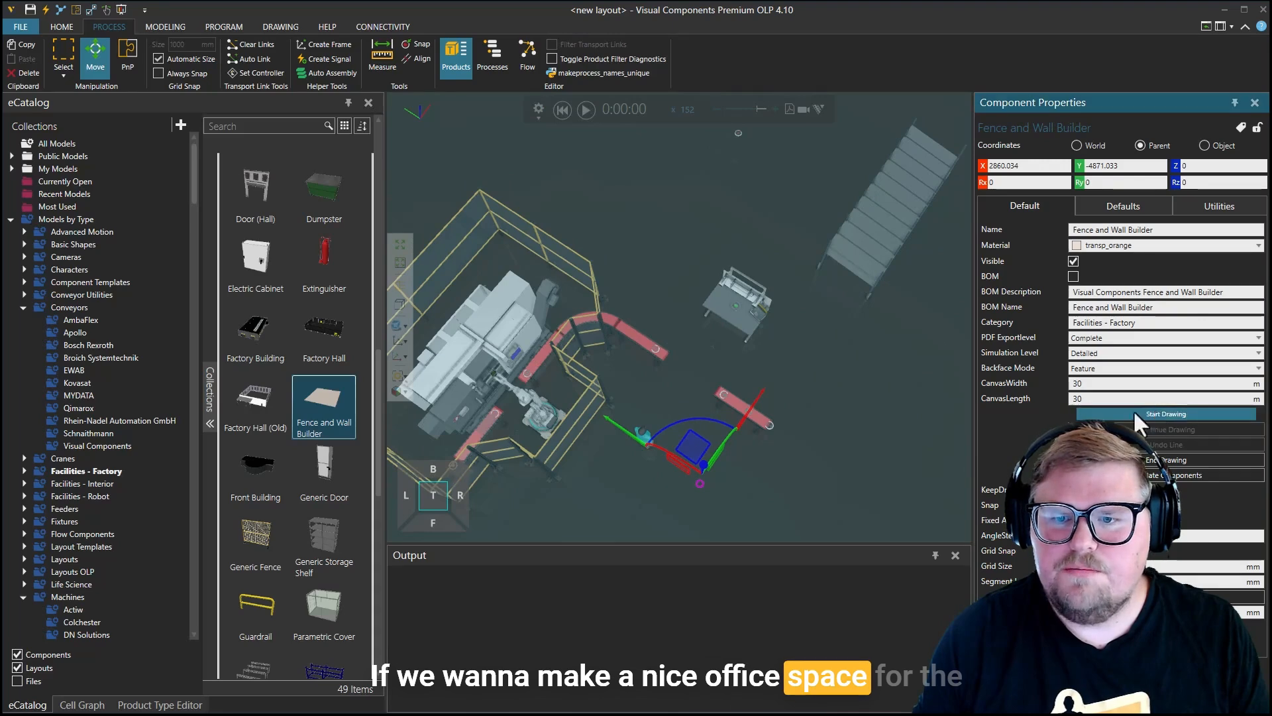
{"action": "left_click", "coordinate": [628, 309]}
{"action": "left_click", "coordinate": [697, 221]}
{"action": "left_click", "coordinate": [810, 287]}
{"action": "left_click", "coordinate": [825, 361]}
{"action": "left_click", "coordinate": [802, 403]}
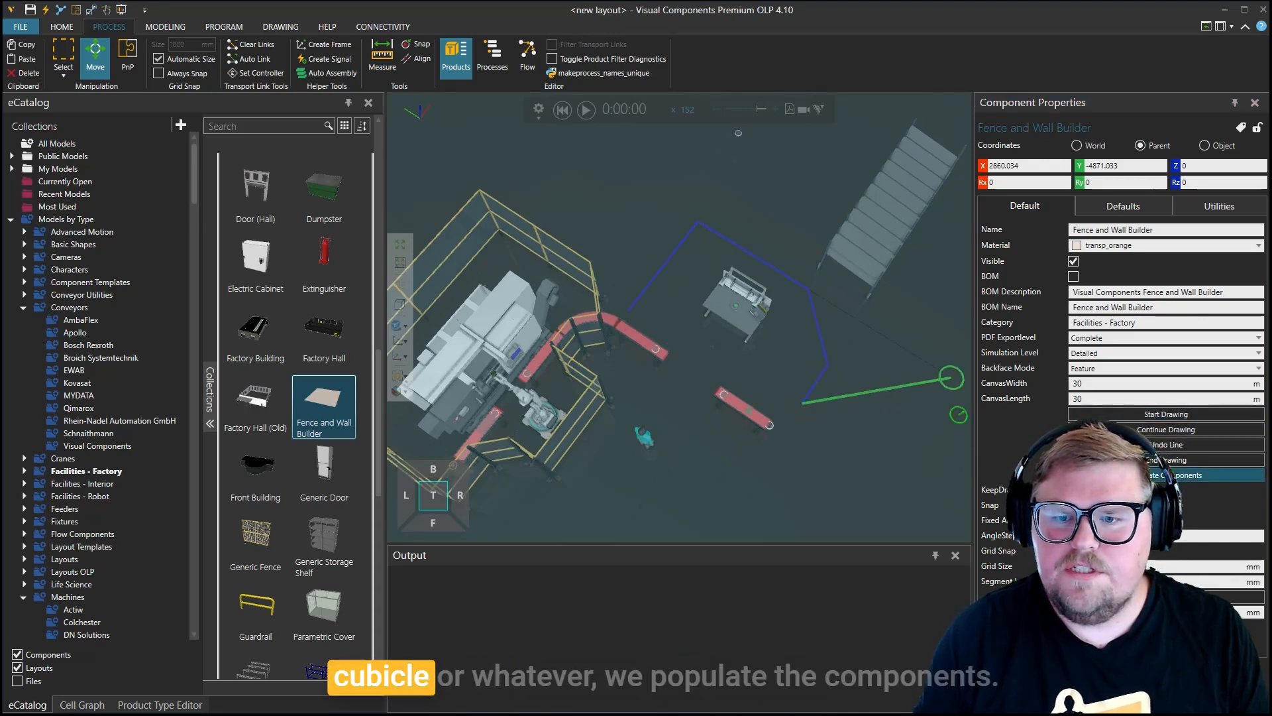
{"action": "left_click", "coordinate": [1189, 476]}
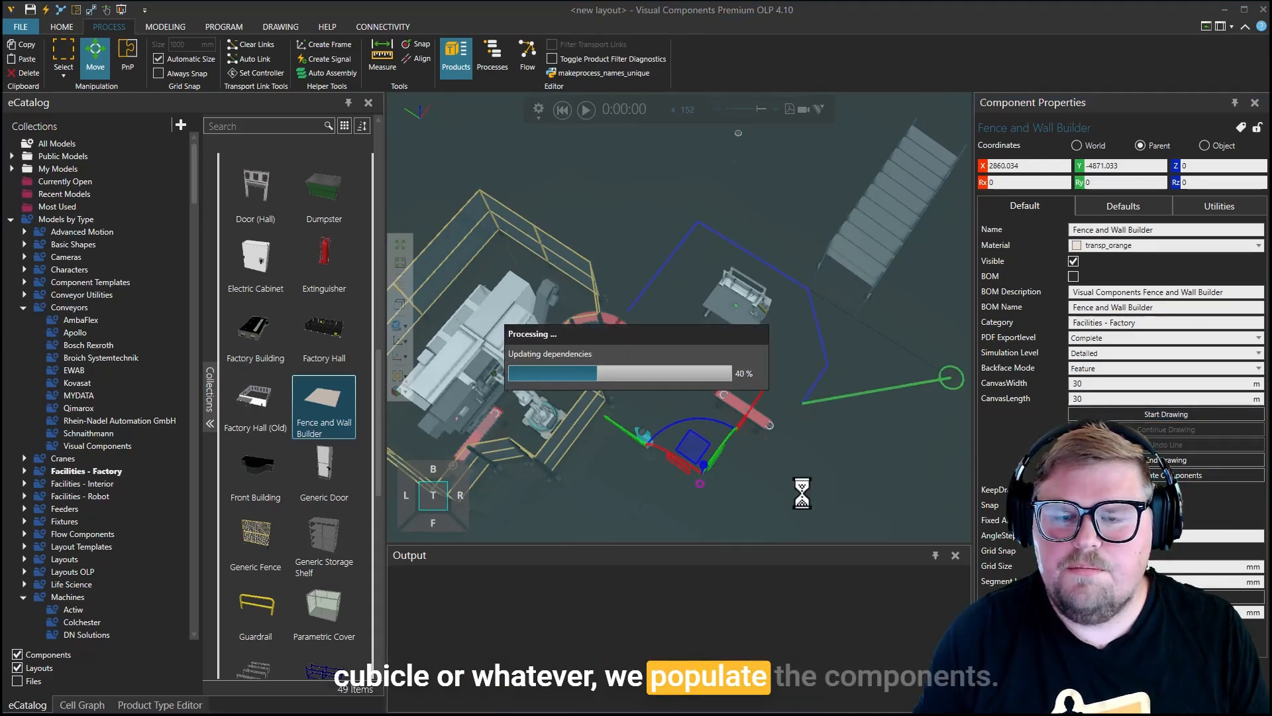
Step: Set the WallType of the wall segment beside the storage rack to Doored
{"action": "scroll", "coordinate": [841, 467], "scroll_direction": "up", "scroll_amount": 3}
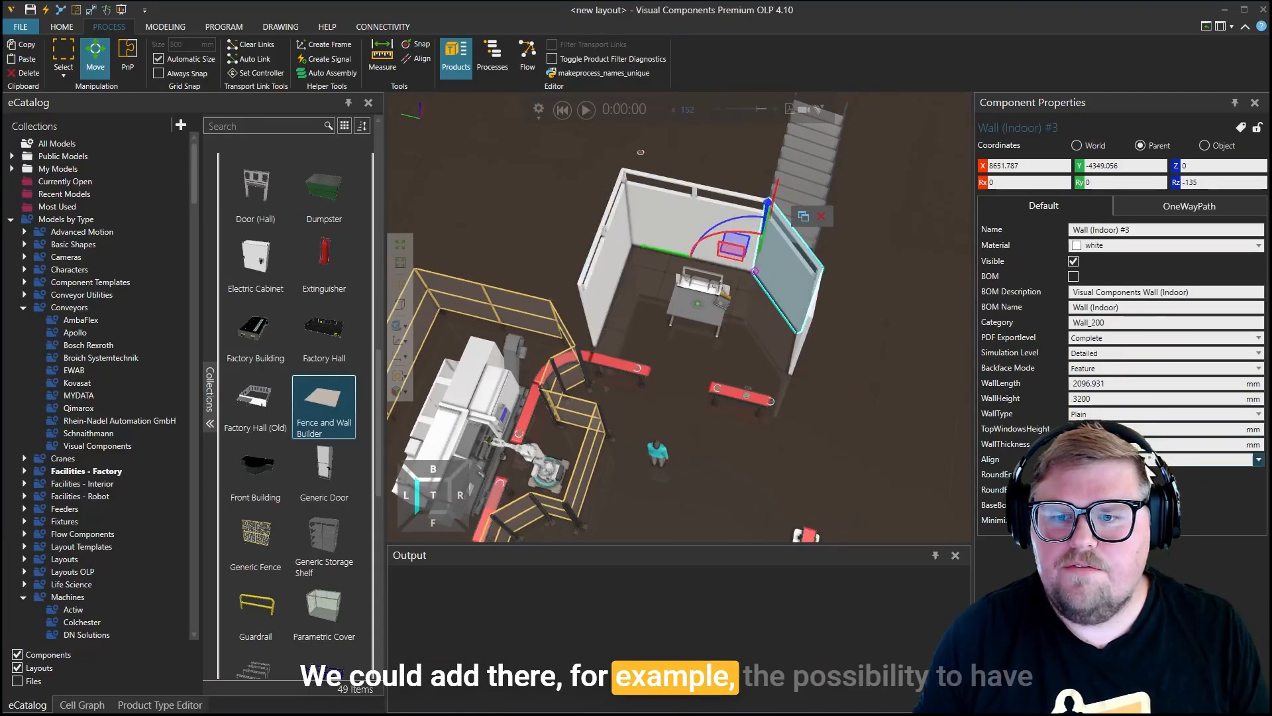
{"action": "left_click", "coordinate": [1136, 413]}
{"action": "left_click", "coordinate": [1149, 442]}
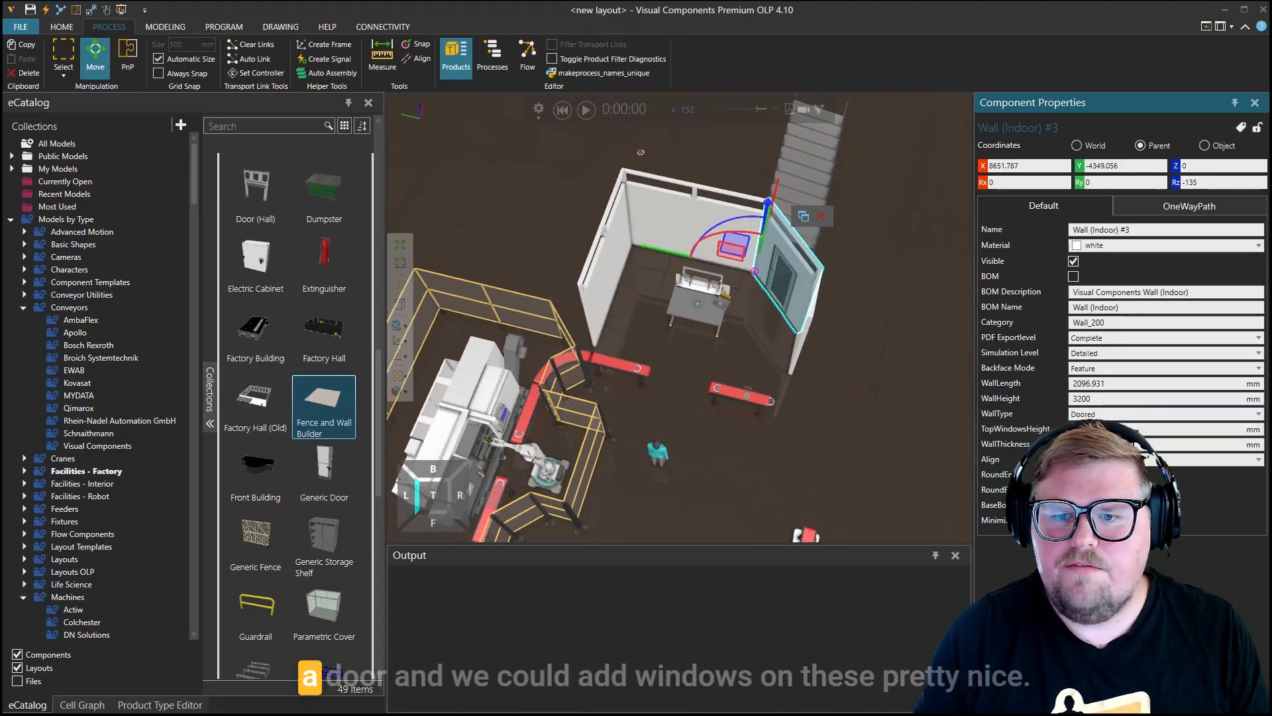
Step: Set the WallType of the two long walls behind the work table to Windowed
{"action": "left_click", "coordinate": [652, 213]}
{"action": "right_click_drag", "start_coordinate": [742, 378], "coordinate": [944, 430]}
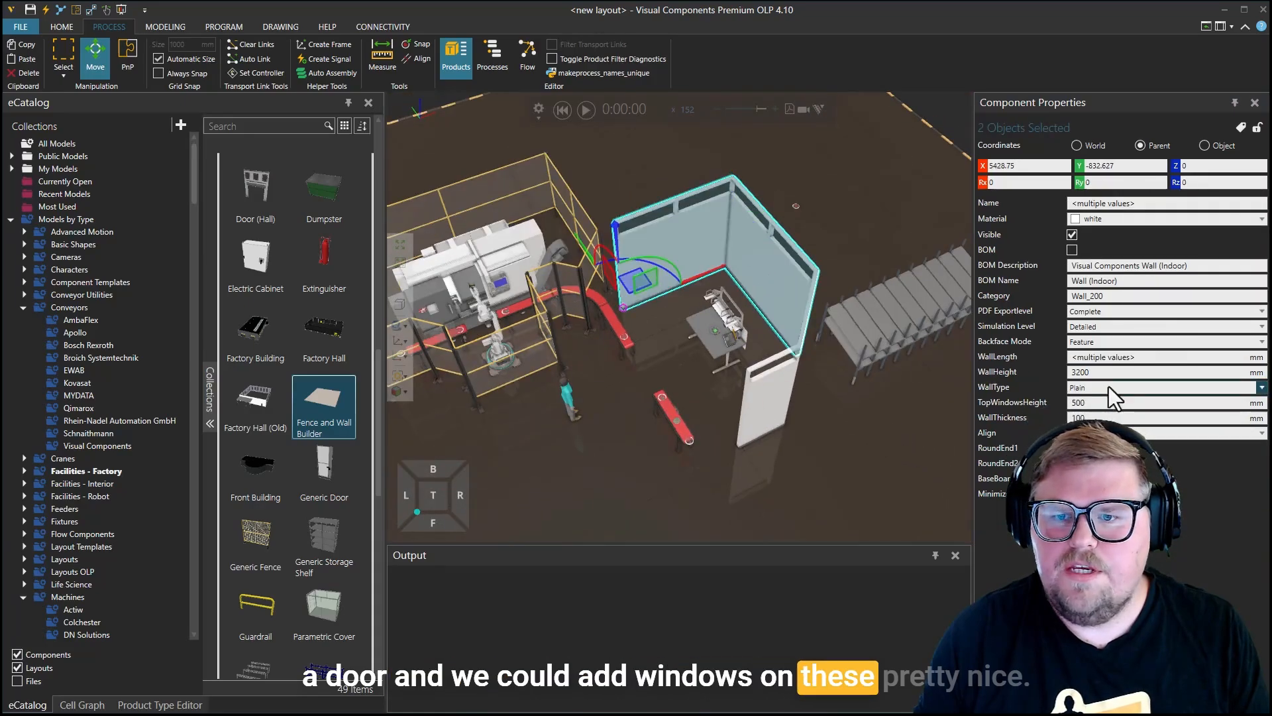
{"action": "left_click", "coordinate": [1107, 387]}
{"action": "left_click", "coordinate": [1120, 424]}
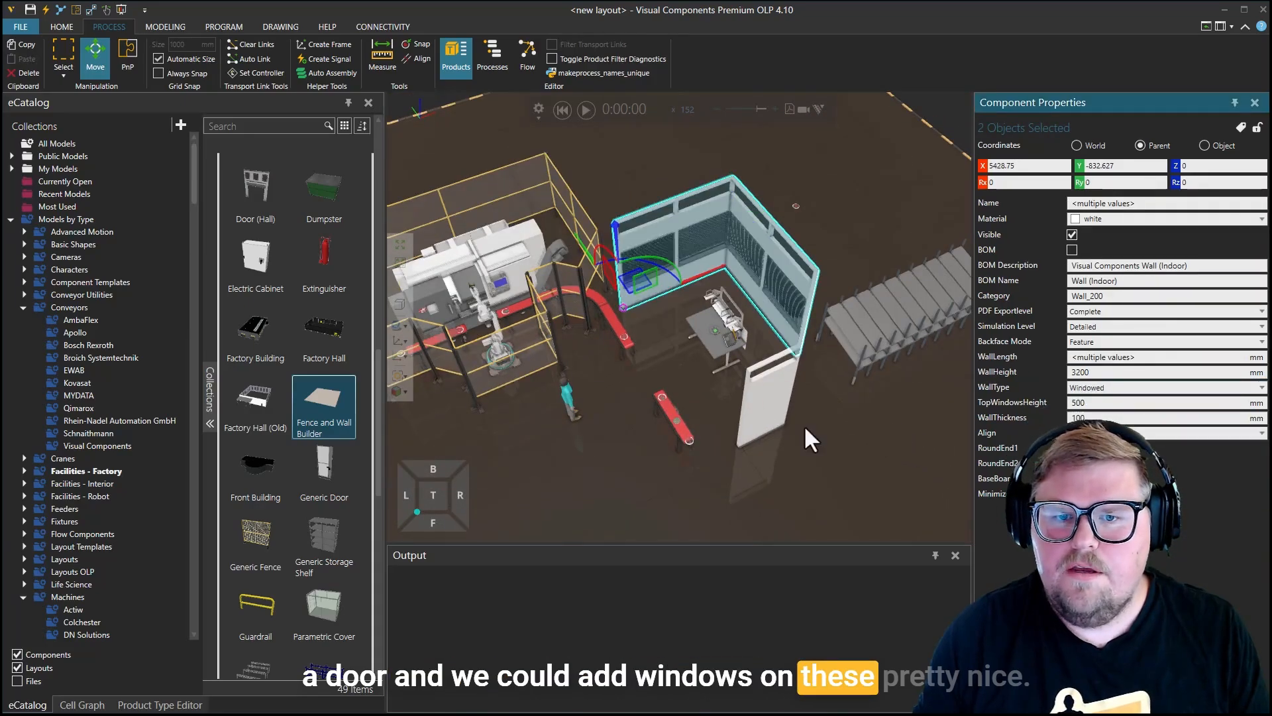
Step: Delete the Fence and Wall Builder from the layout, keeping the fences and walls
{"action": "scroll", "coordinate": [814, 469], "scroll_direction": "down", "scroll_amount": 4}
{"action": "left_click", "coordinate": [812, 468]}
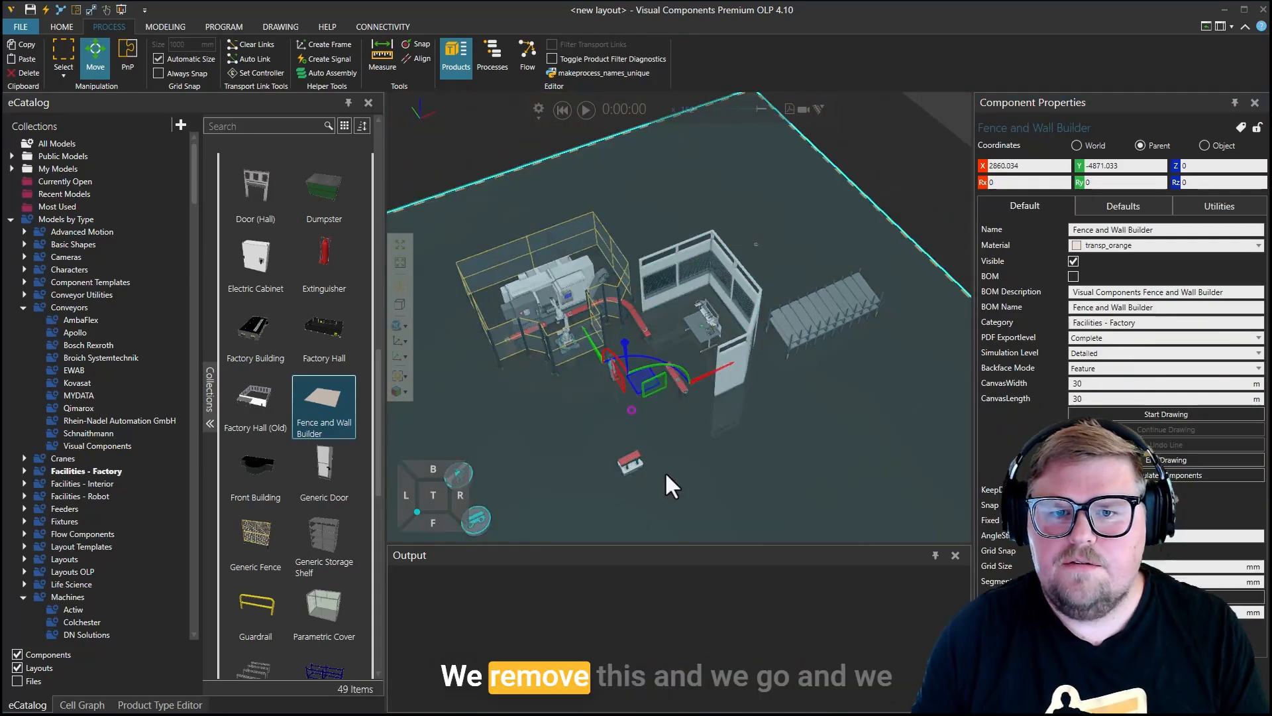
{"action": "scroll", "coordinate": [722, 434], "scroll_direction": "down", "scroll_amount": 4}
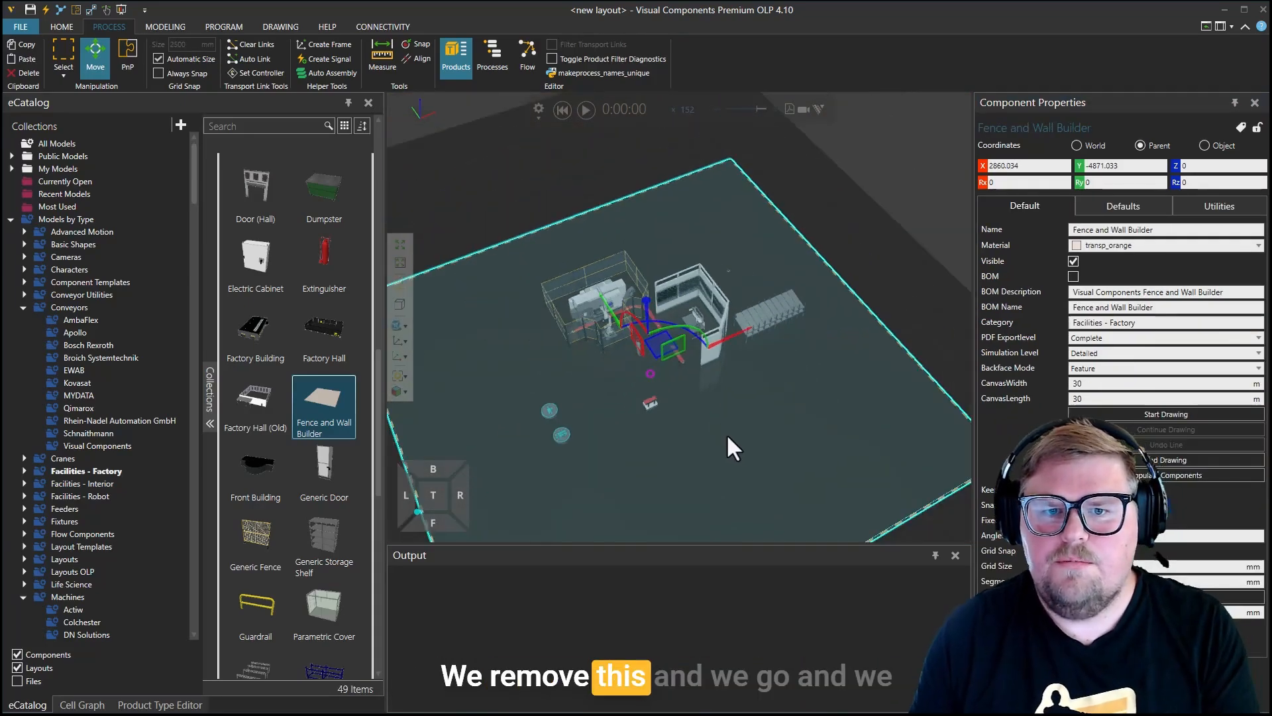
{"action": "key", "text": "Delete"}
Step: Add the Factory Building from Facilities - Factory and move it over the production layout
{"action": "right_click_drag", "start_coordinate": [768, 458], "coordinate": [673, 446]}
{"action": "left_click_drag", "start_coordinate": [281, 348], "coordinate": [501, 361]}
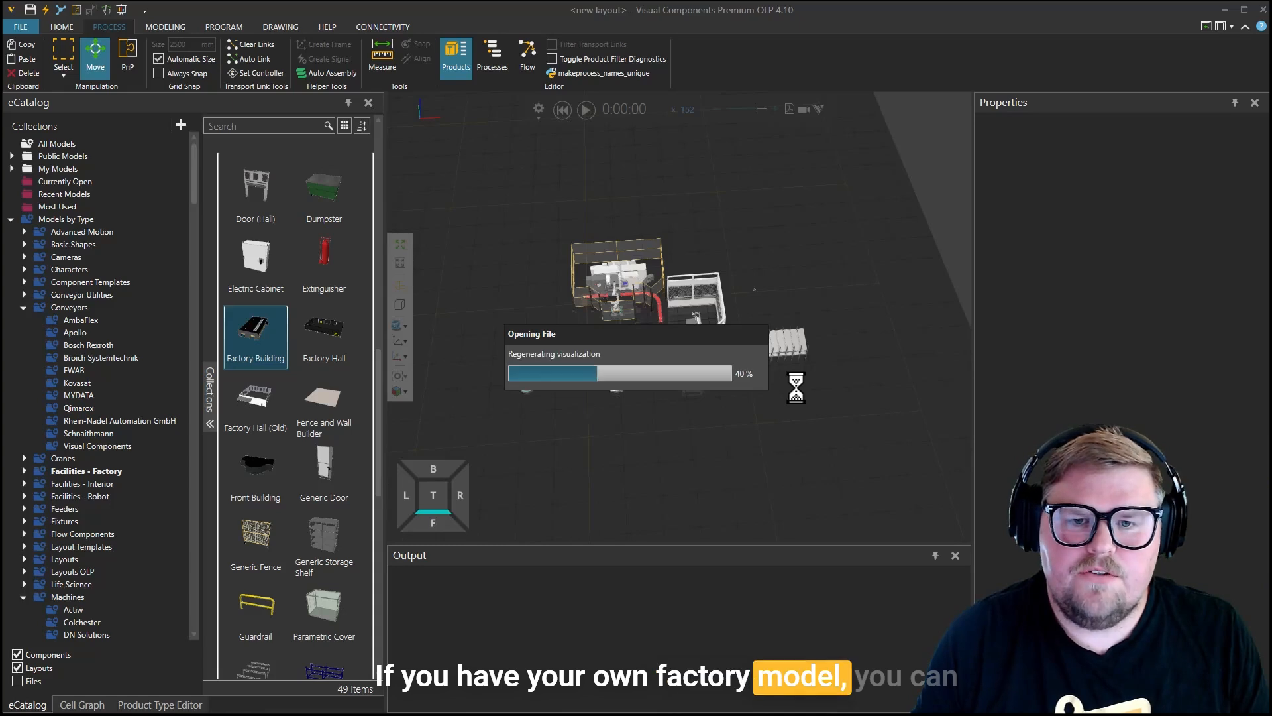
{"action": "right_click_drag", "start_coordinate": [793, 387], "coordinate": [677, 366]}
{"action": "left_click_drag", "start_coordinate": [677, 366], "coordinate": [520, 513]}
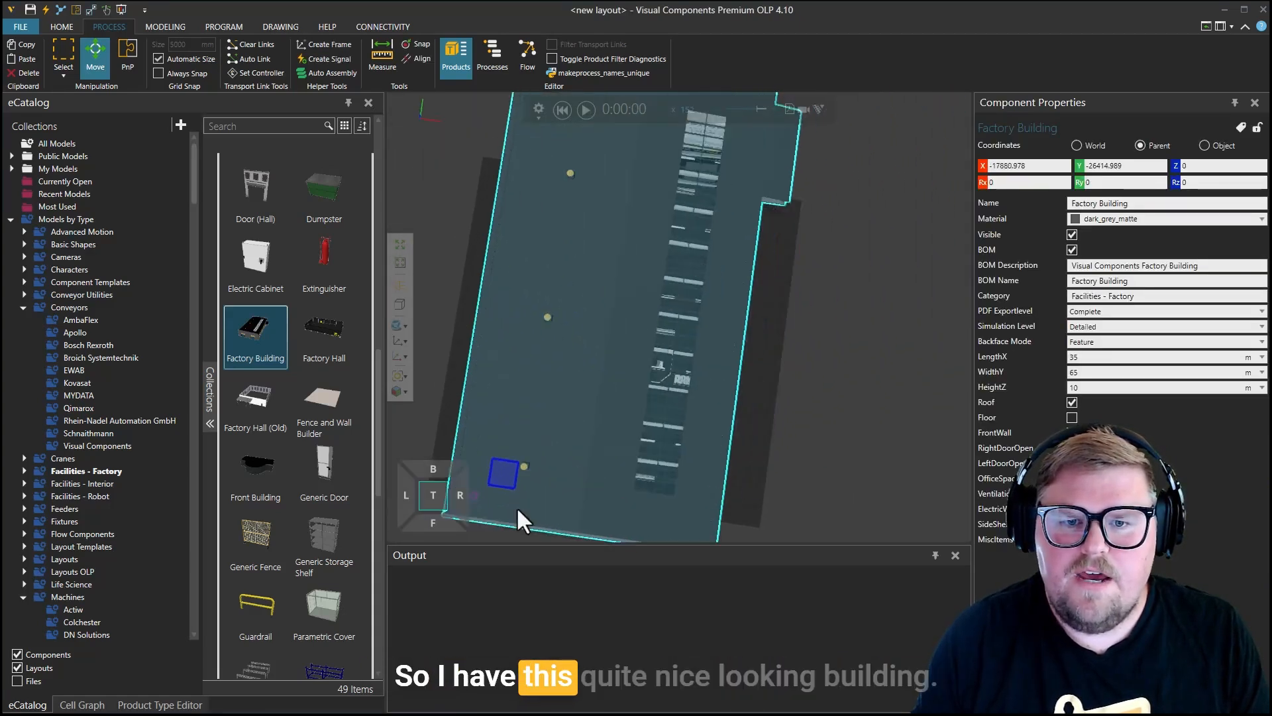
Step: Set the factory building's WidthY to 45 m and reposition it around the layout
{"action": "right_click_drag", "start_coordinate": [865, 336], "coordinate": [894, 347]}
{"action": "left_click", "coordinate": [1100, 370]}
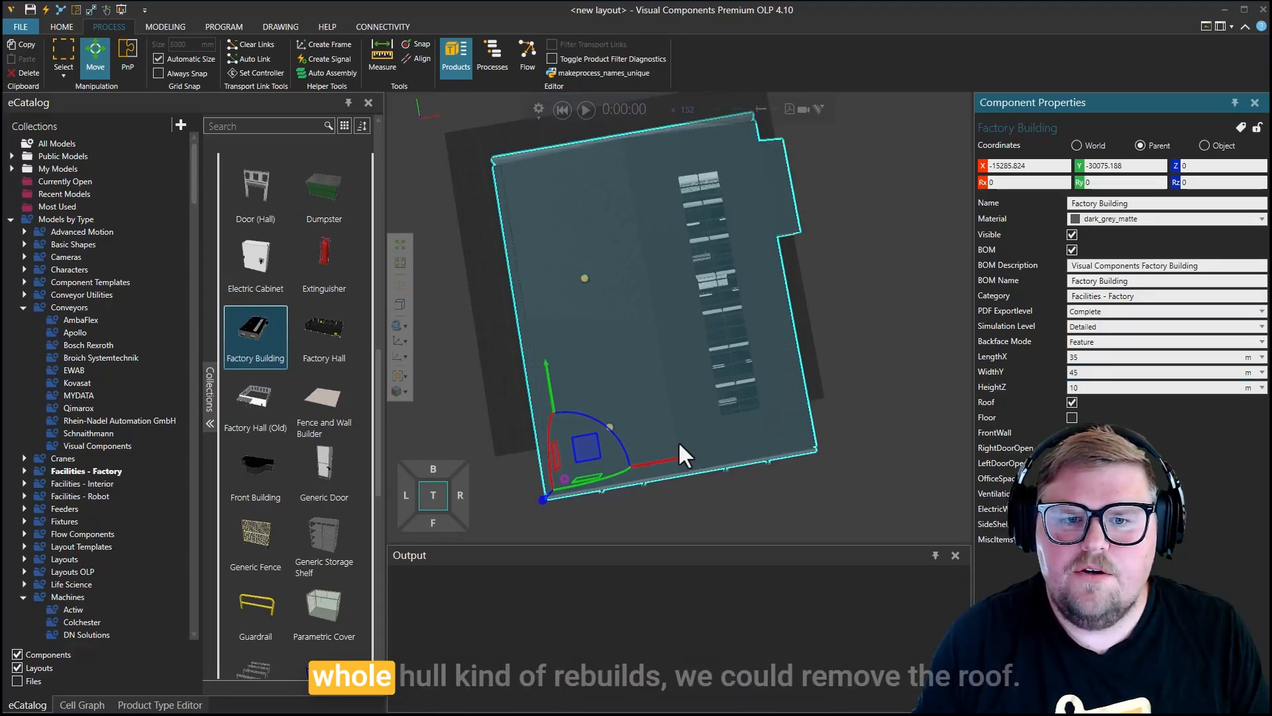
{"action": "left_click_drag", "start_coordinate": [595, 443], "coordinate": [598, 383]}
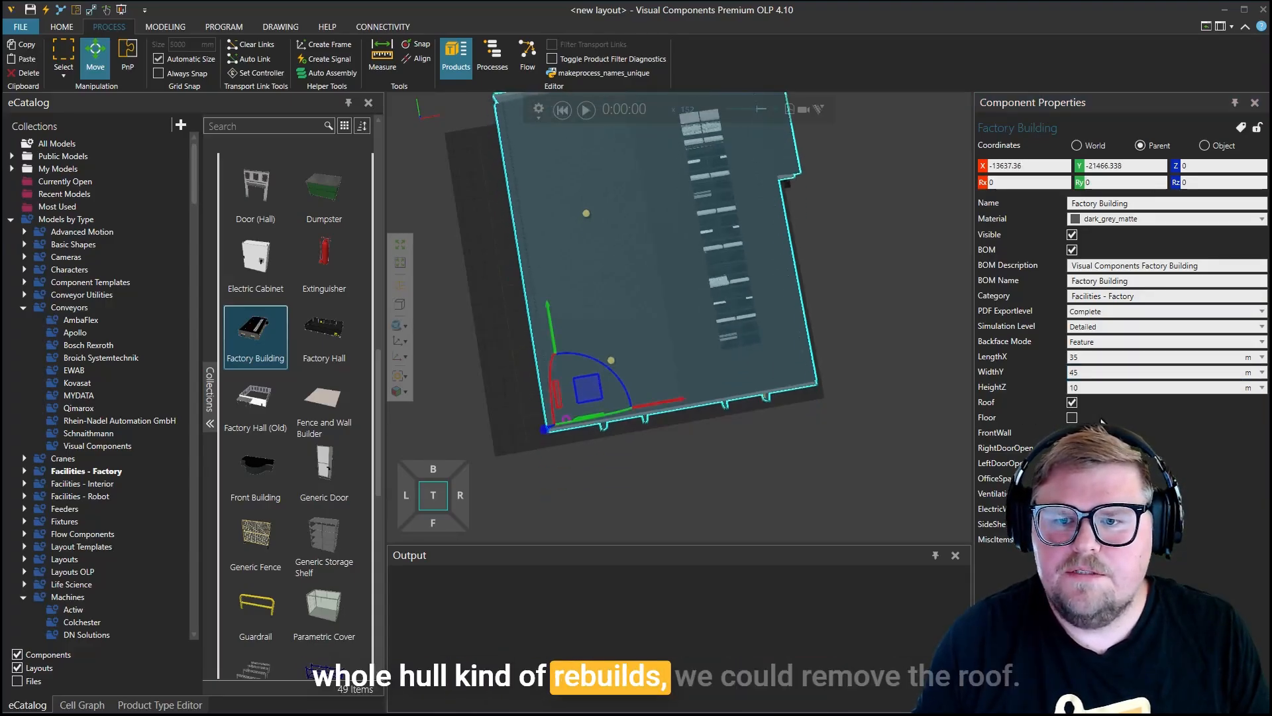
Step: Turn off the factory building's Roof and shift the building slightly around the layout
{"action": "left_click", "coordinate": [1072, 398]}
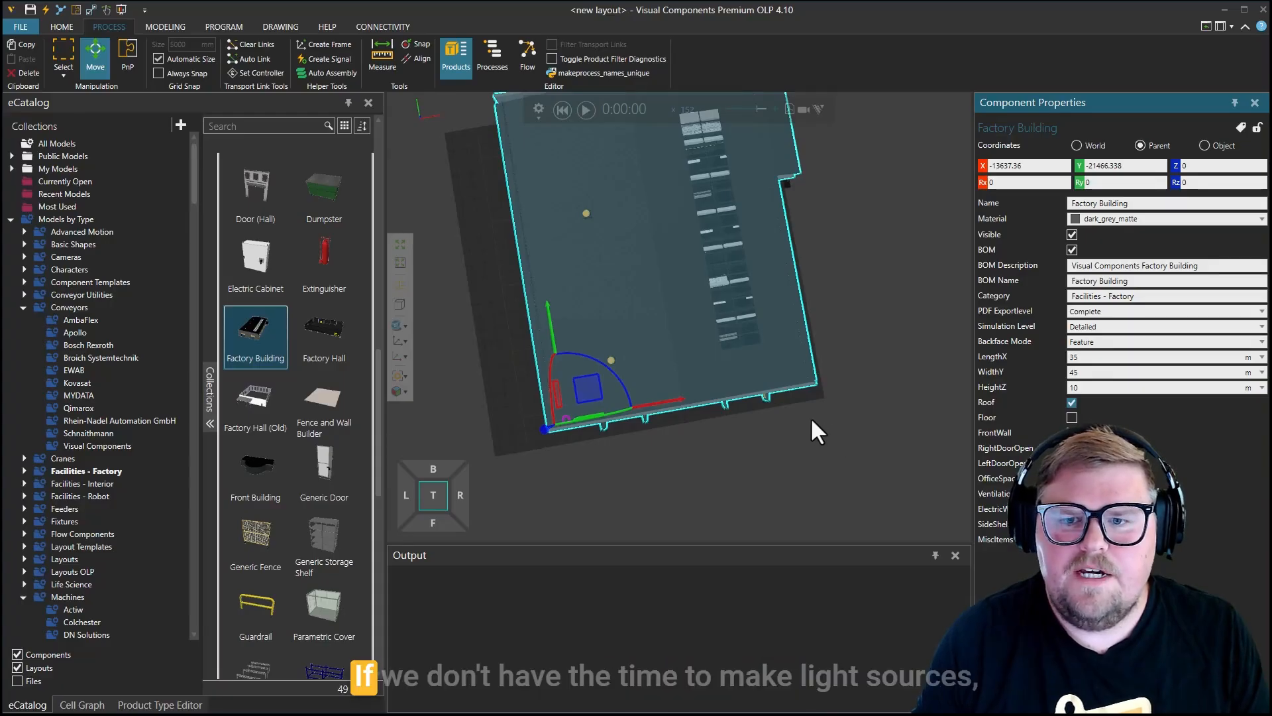
{"action": "key", "text": "space"}
{"action": "mouse_move", "coordinate": [595, 386]}
{"action": "left_mouse_down"}
{"action": "mouse_move", "coordinate": [600, 434]}
{"action": "mouse_move", "coordinate": [590, 380]}
{"action": "left_mouse_up"}
{"action": "scroll", "coordinate": [615, 344], "scroll_direction": "up", "scroll_amount": 5}
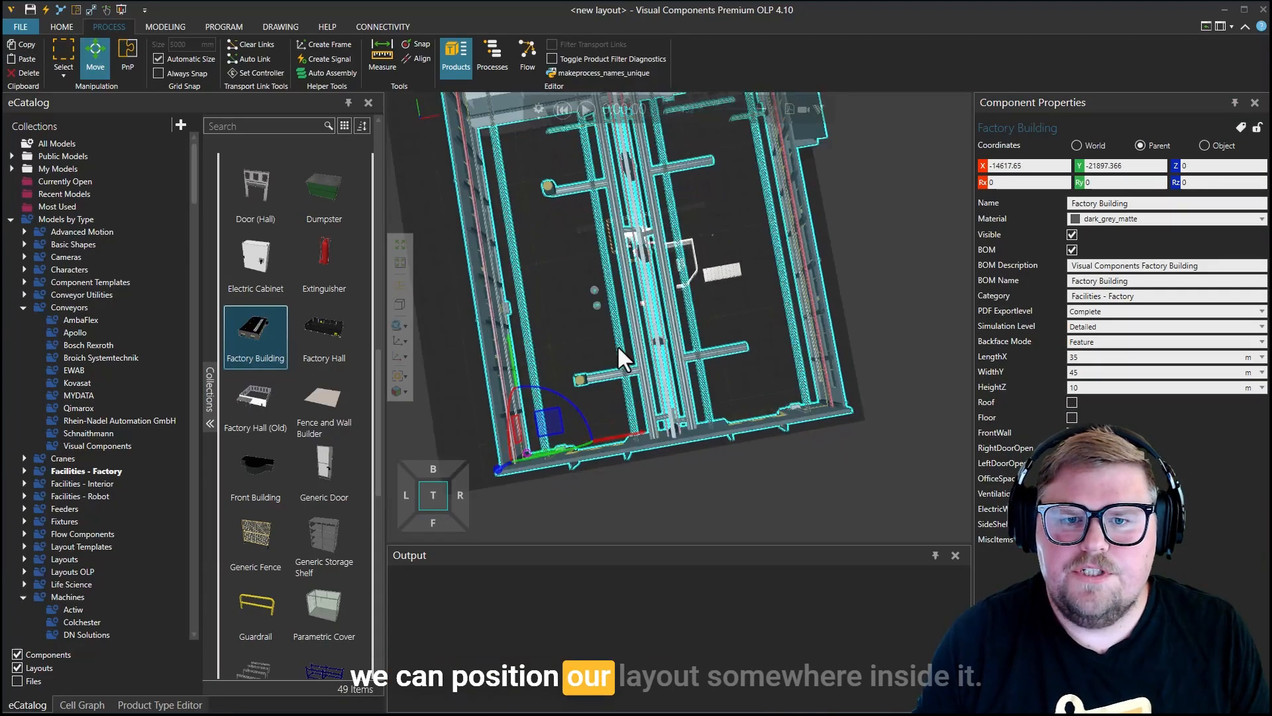
Step: Move the factory building with PnP so its pillar and column clear the fenced cell and the conveyors
{"action": "right_click_drag", "start_coordinate": [639, 339], "coordinate": [576, 304]}
{"action": "right_click", "coordinate": [576, 304], "text": "ctrl"}
{"action": "scroll", "coordinate": [586, 322], "scroll_direction": "up", "scroll_amount": 6}
{"action": "right_click_drag", "start_coordinate": [759, 453], "coordinate": [734, 430]}
{"action": "scroll", "coordinate": [689, 387], "scroll_direction": "up", "scroll_amount": 3}
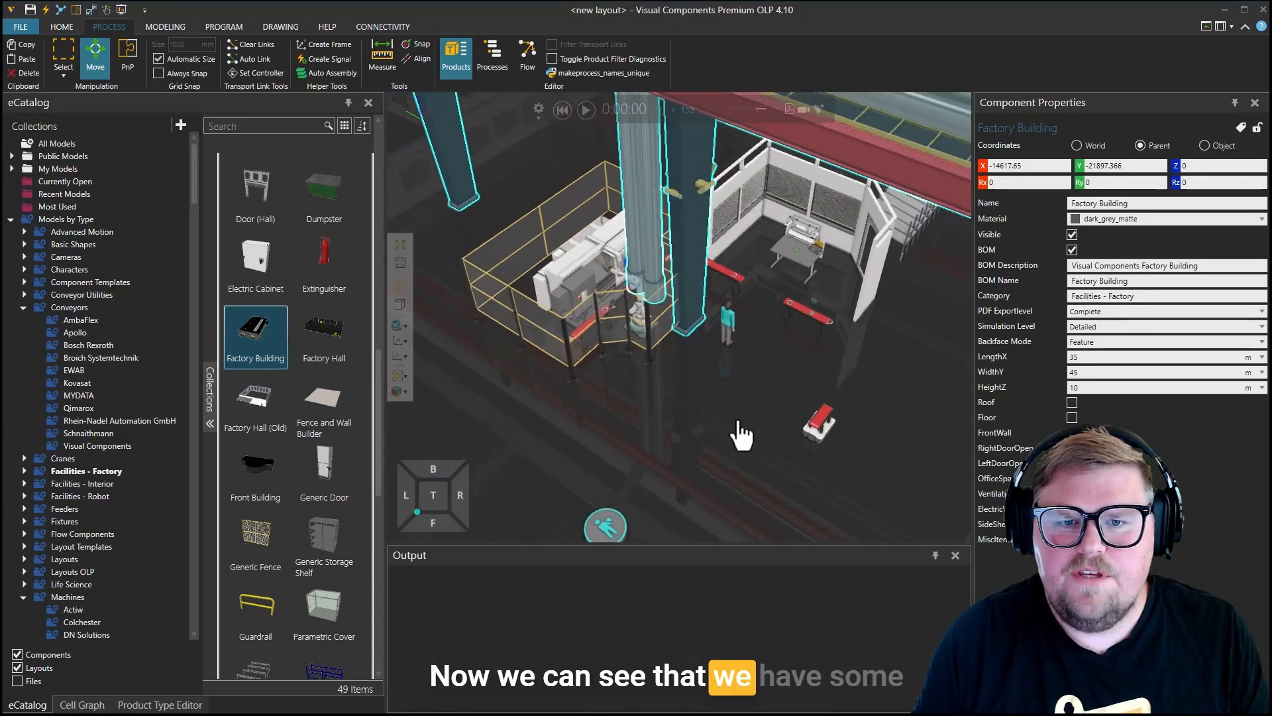
{"action": "scroll", "coordinate": [695, 416], "scroll_direction": "up", "scroll_amount": 4}
{"action": "left_click", "coordinate": [128, 61]}
{"action": "left_click_drag", "start_coordinate": [705, 328], "coordinate": [705, 196]}
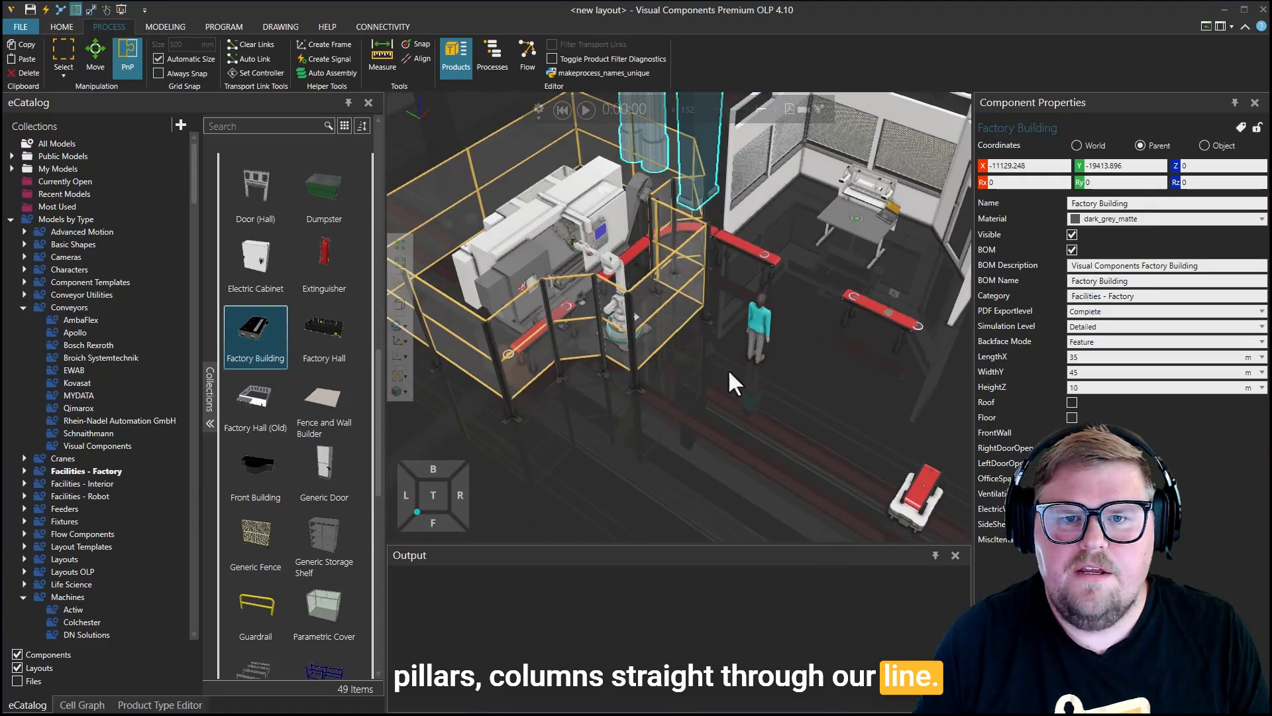
Step: Frame the cell in a low view from the front, open the Blenderer add-on and set Samples to 36
{"action": "left_click", "coordinate": [737, 429]}
{"action": "right_click_drag", "start_coordinate": [737, 429], "coordinate": [745, 403]}
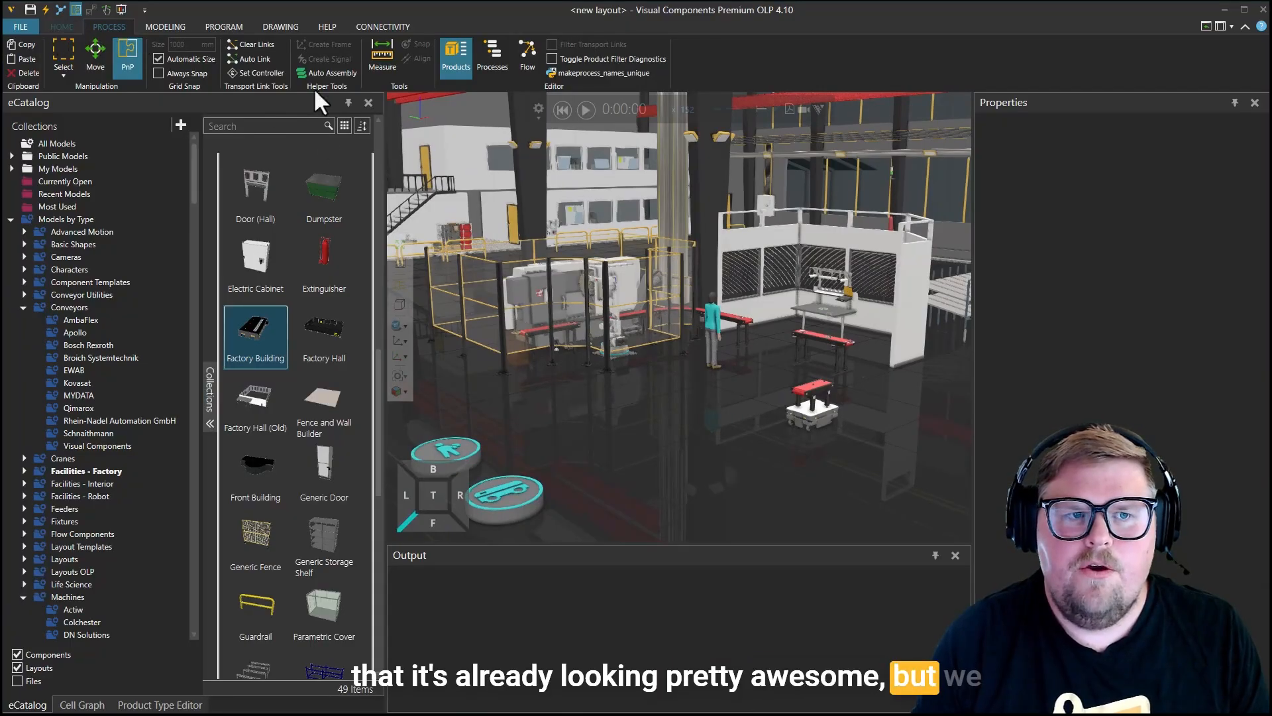
{"action": "left_click", "coordinate": [62, 28]}
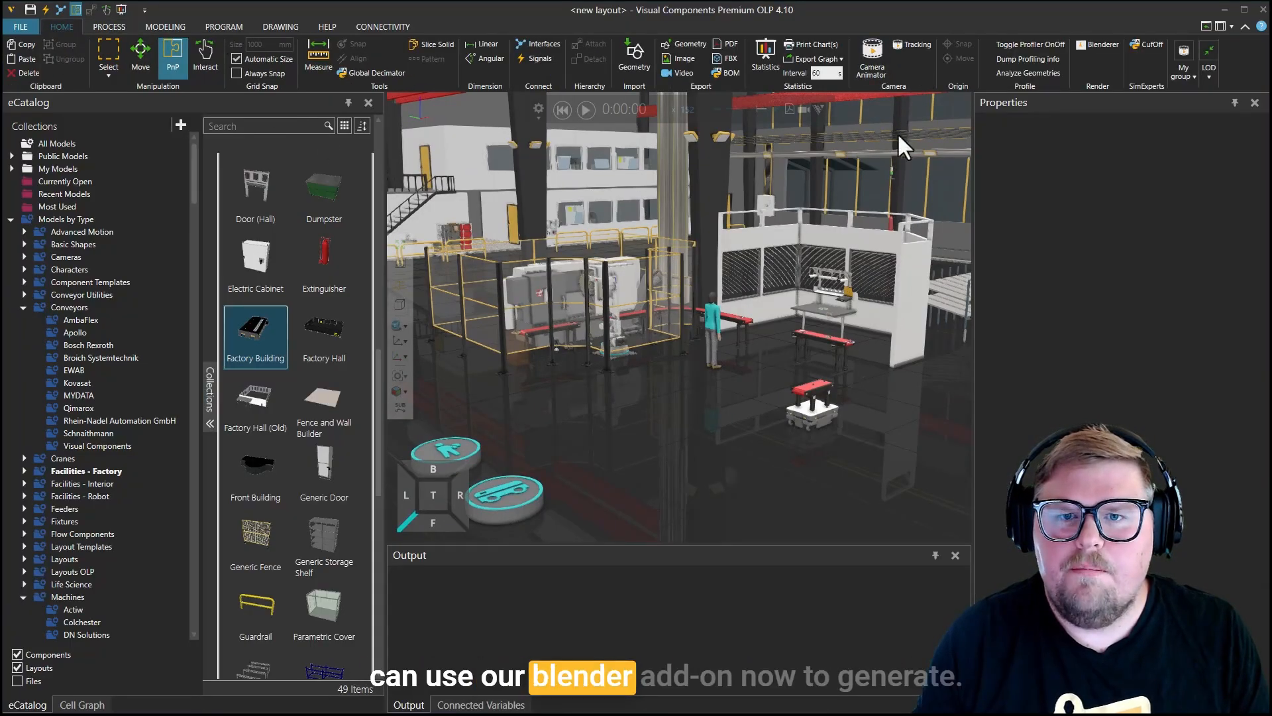
{"action": "left_click", "coordinate": [1103, 45]}
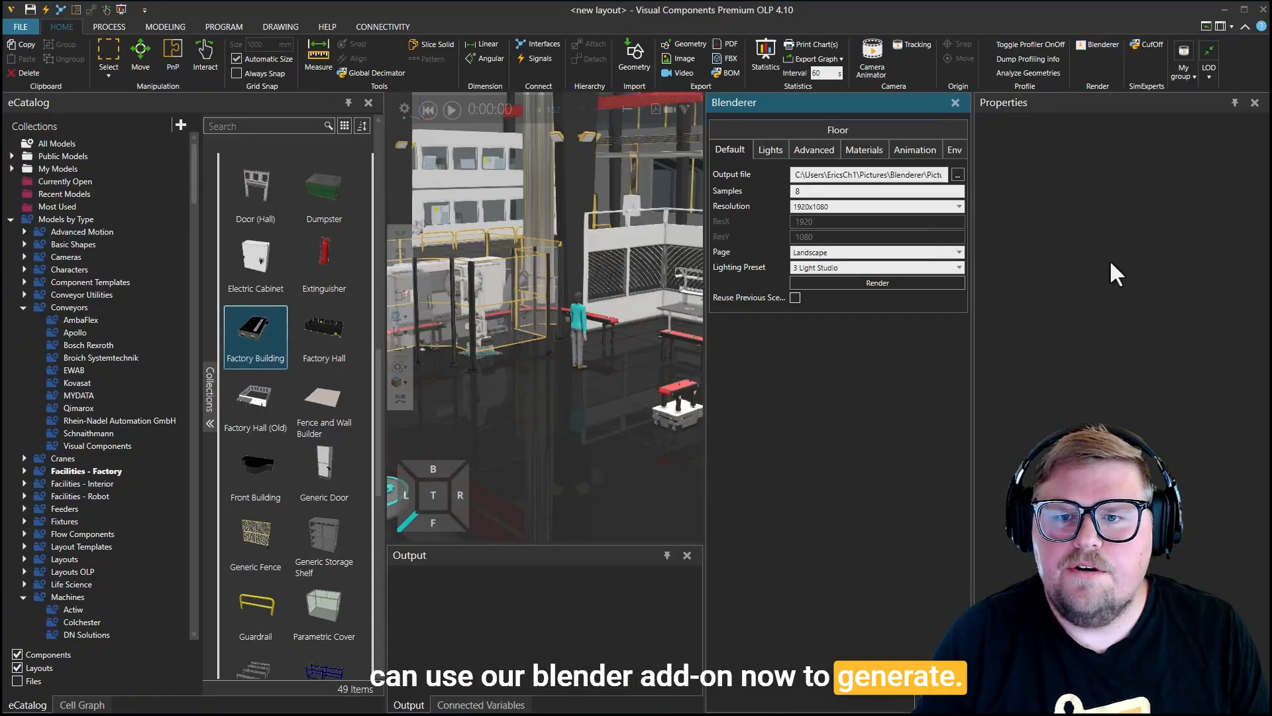
{"action": "left_click", "coordinate": [873, 187]}
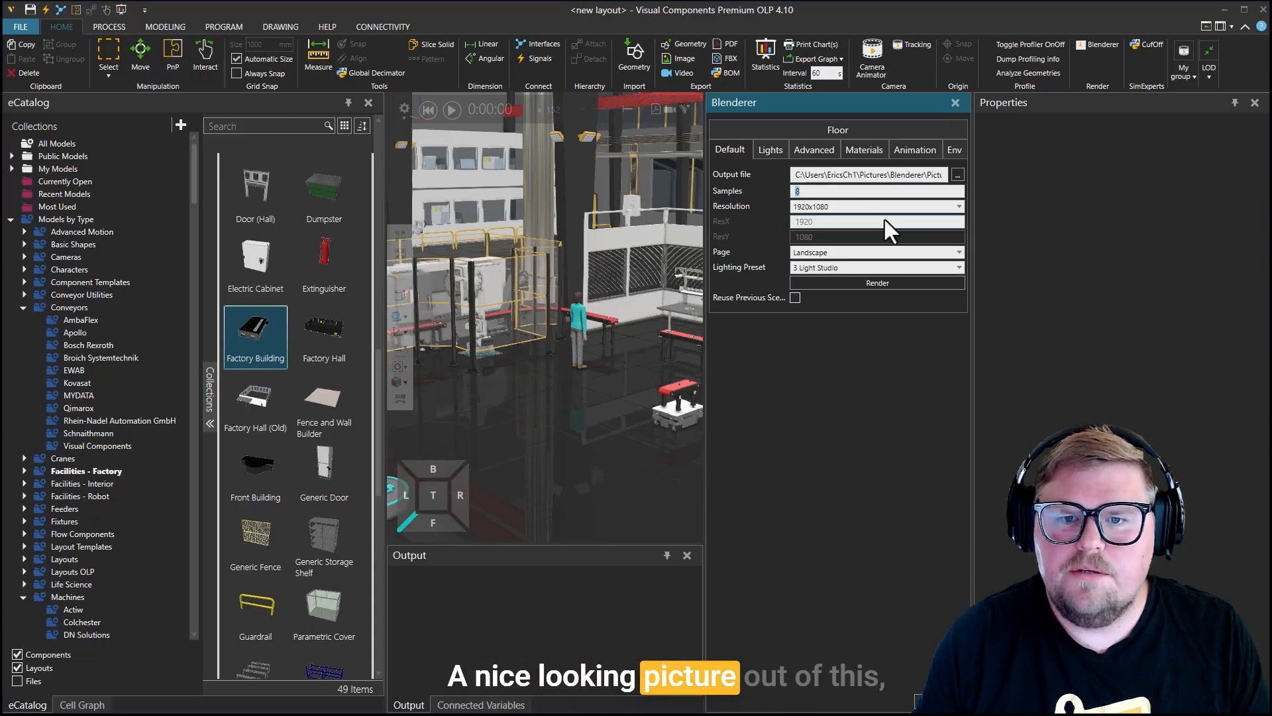
{"action": "type", "text": "36"}
{"action": "key", "text": "Return"}
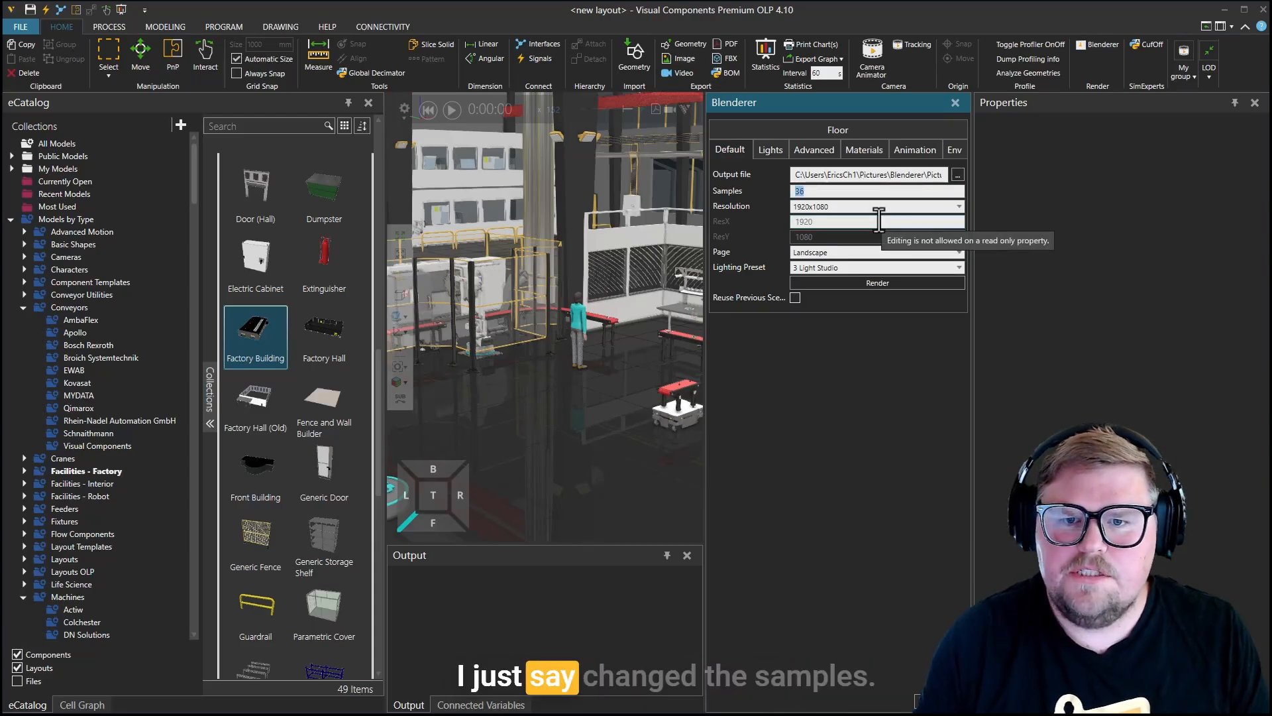
Step: Set the Lighting Preset to Machine Shop, render the layout and inspect the picture up close
{"action": "left_click", "coordinate": [851, 267]}
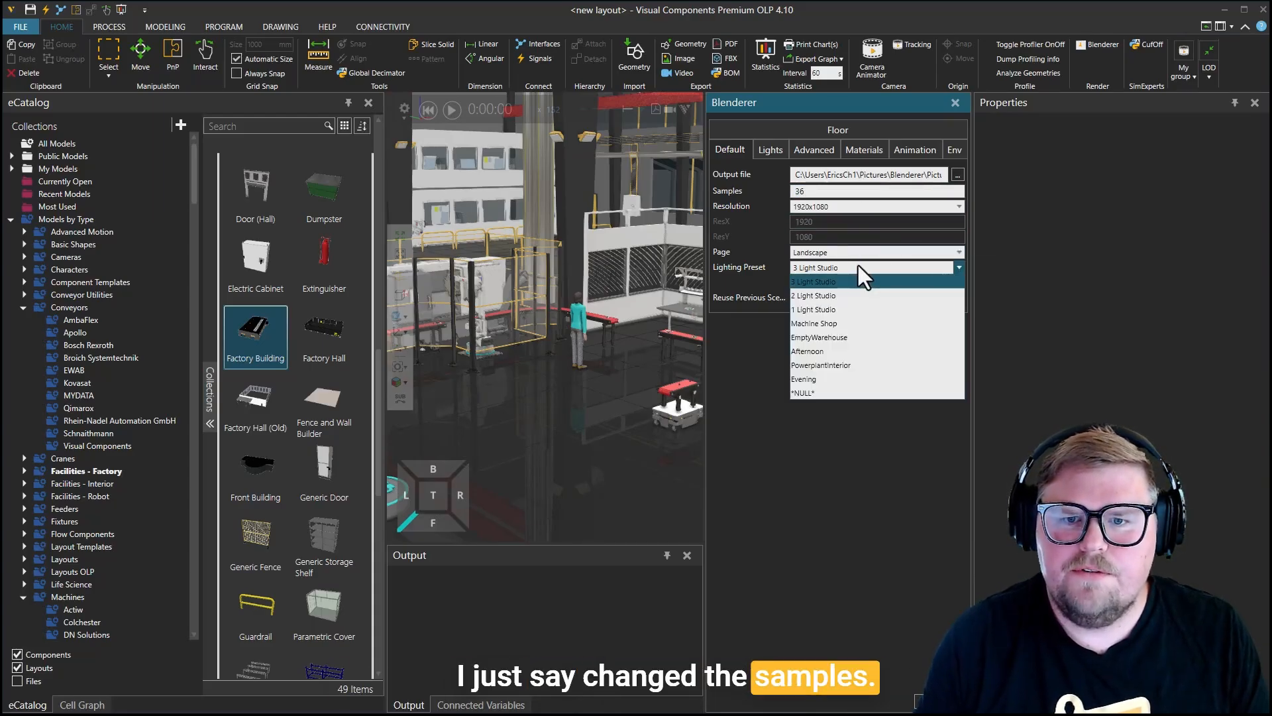
{"action": "left_click", "coordinate": [891, 327]}
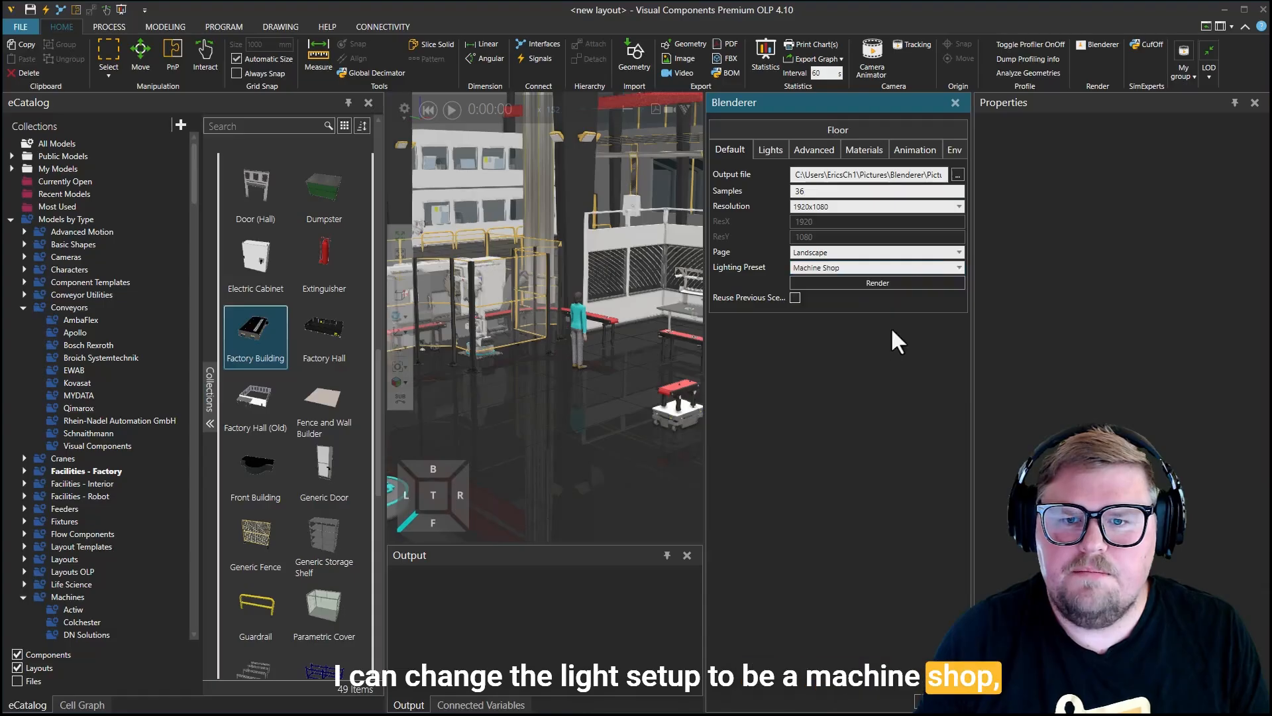
{"action": "left_click", "coordinate": [857, 282]}
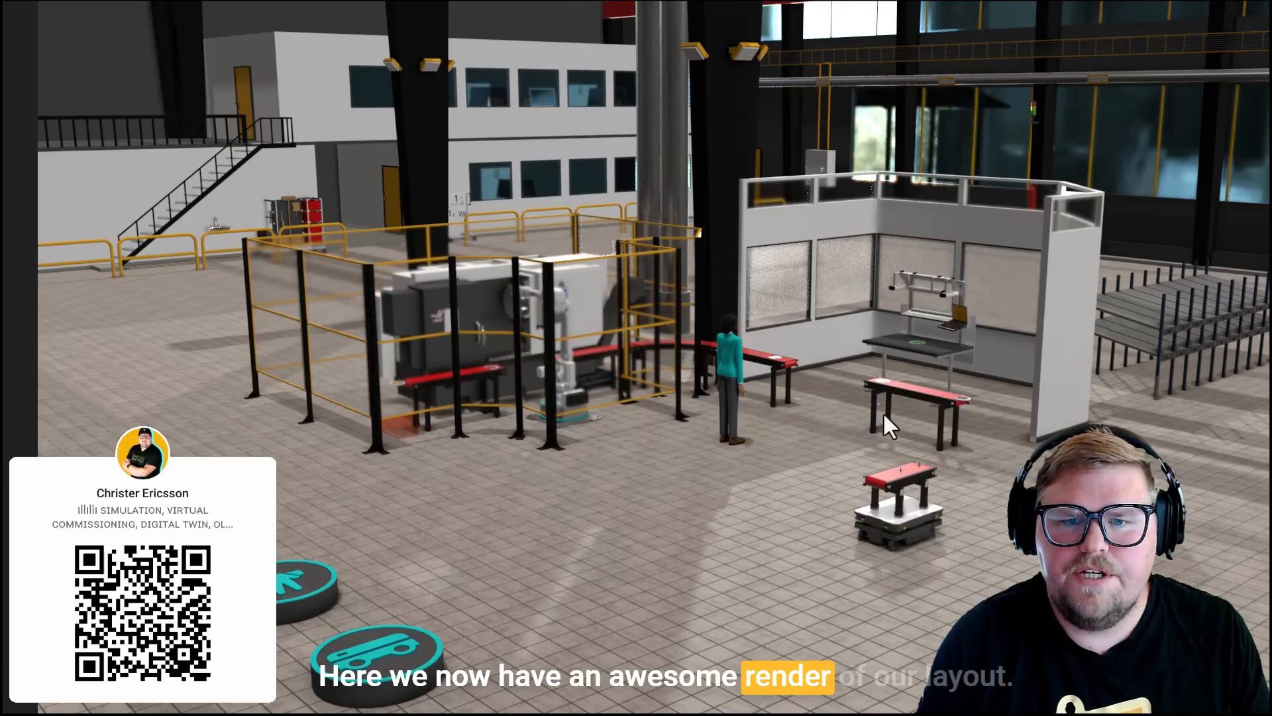
{"action": "scroll", "coordinate": [772, 364], "scroll_direction": "up", "scroll_amount": 2}
{"action": "scroll", "coordinate": [821, 358], "scroll_direction": "down", "scroll_amount": 2}
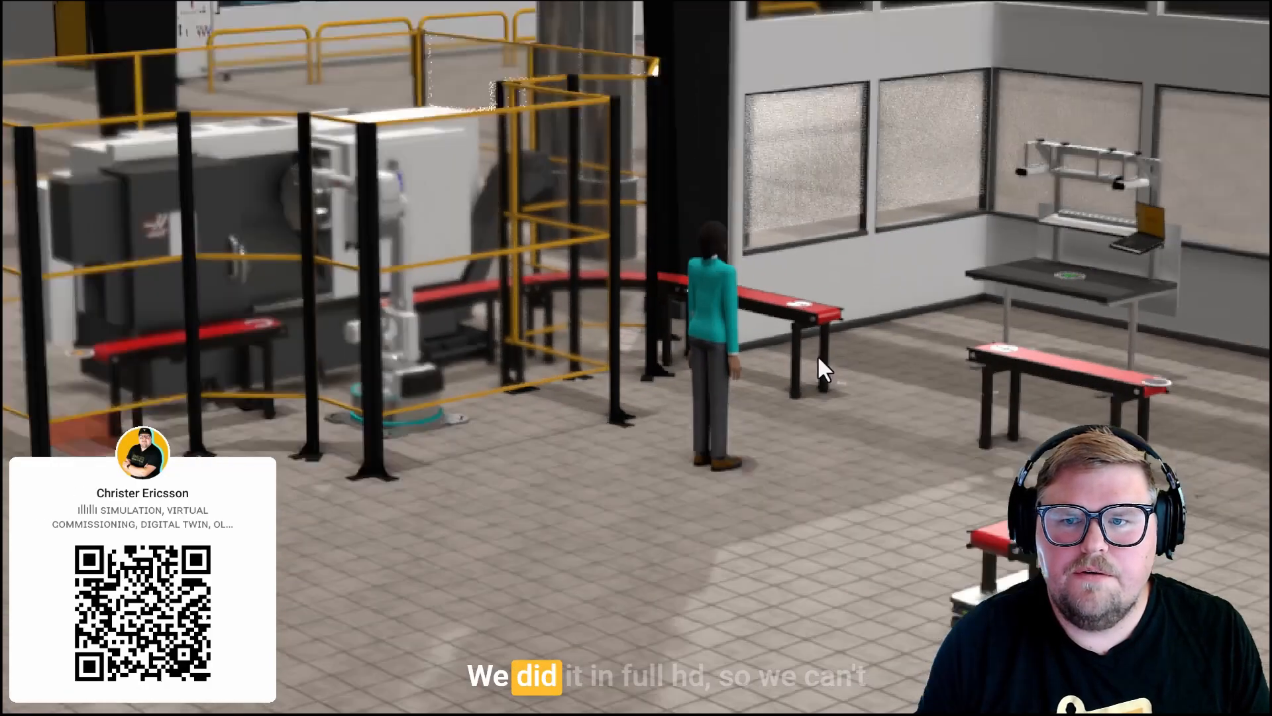